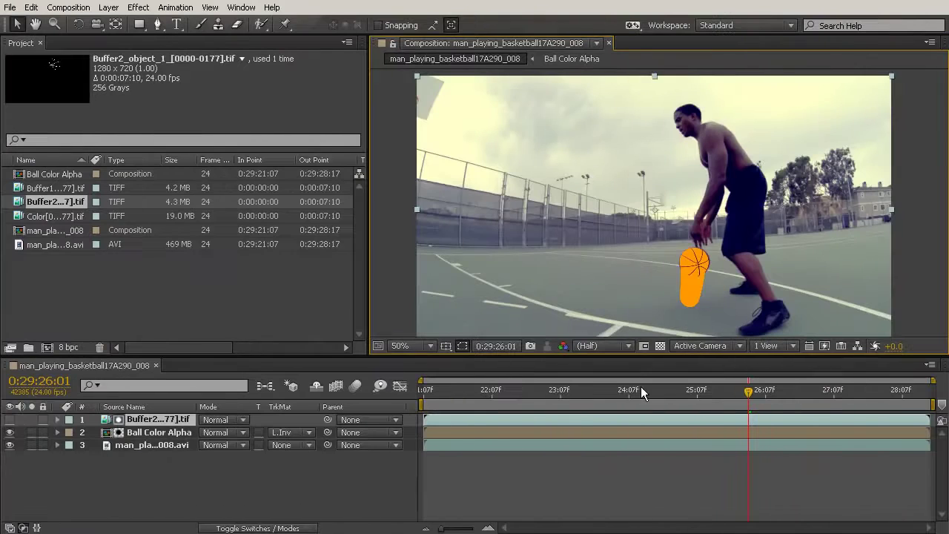
Select the Mask 2 path keyframe at frame 73 and adjust the finger mask over the glowing ball
key(KP_0)
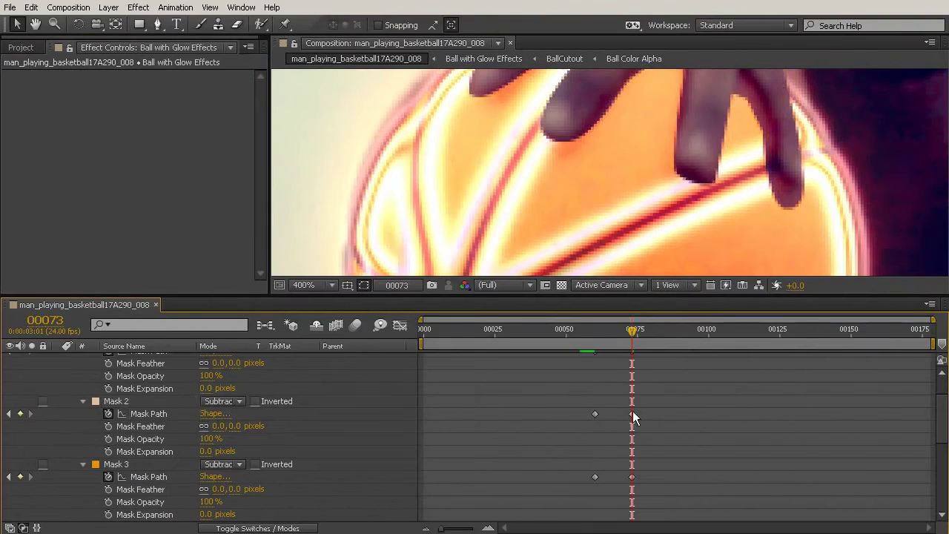
drag(633, 414, 631, 413)
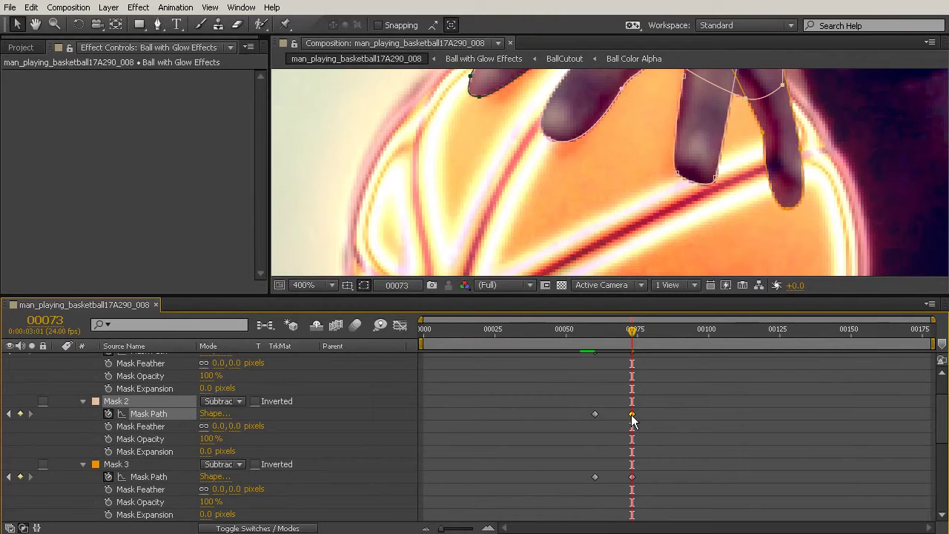
double_click(807, 169)
drag(807, 169, 749, 226)
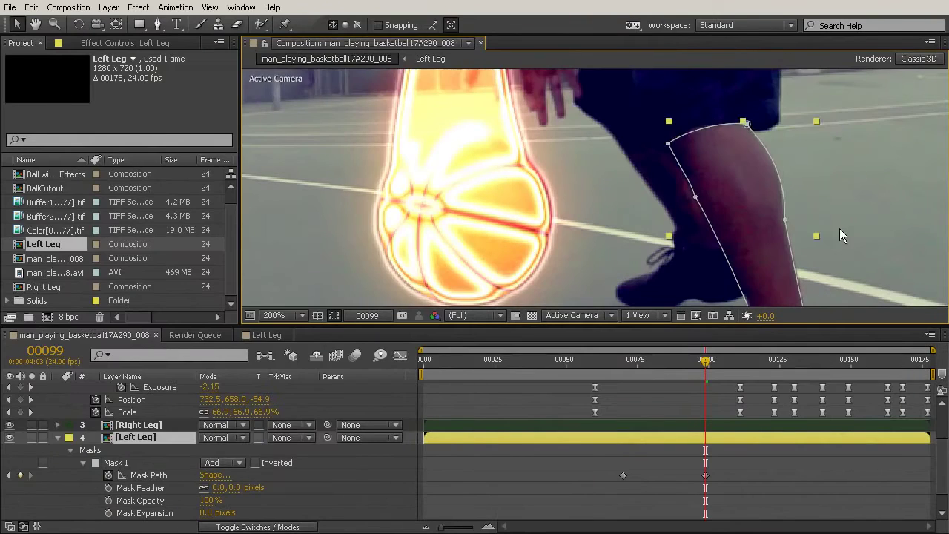
Scrub through the basketball composition to examine the leg masks, their opacity keyframes and the ball's glow
drag(706, 362, 677, 373)
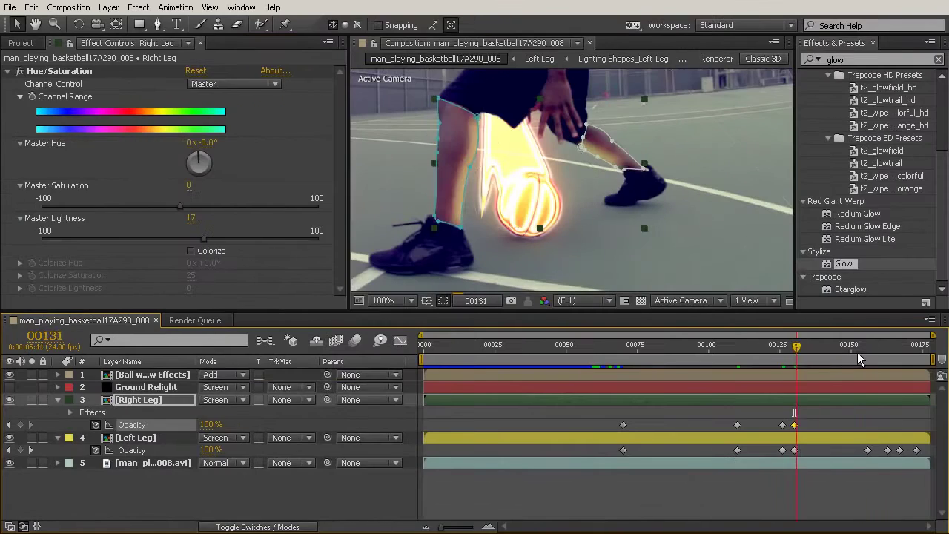
mouse_move(858, 356)
mouse_down()
mouse_move(840, 352)
mouse_move(870, 355)
mouse_up()
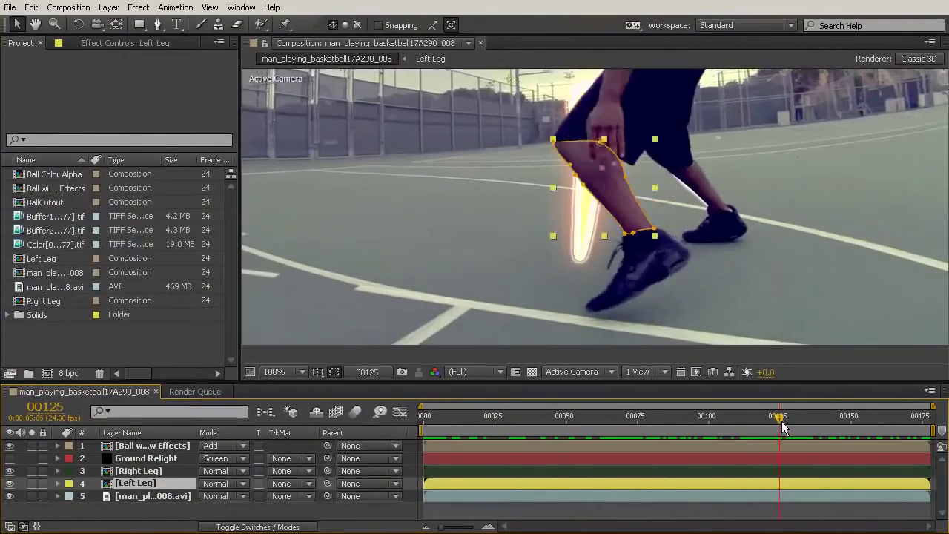
mouse_move(784, 427)
mouse_down()
mouse_move(823, 421)
mouse_move(797, 418)
mouse_up()
drag(797, 413, 811, 416)
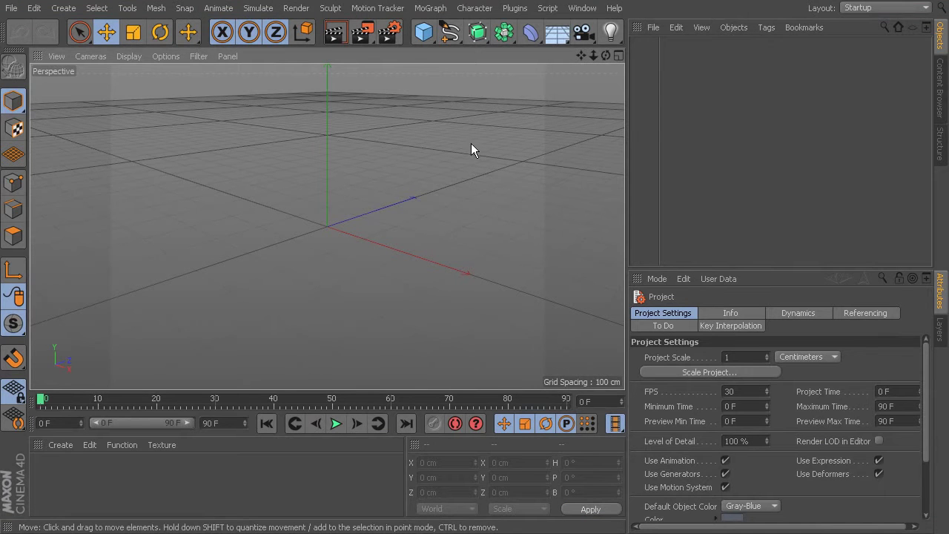
Switch to CINEMA 4D, set the render output size to 1280 x 720 pixels and disable saving of the render
click(296, 8)
click(338, 182)
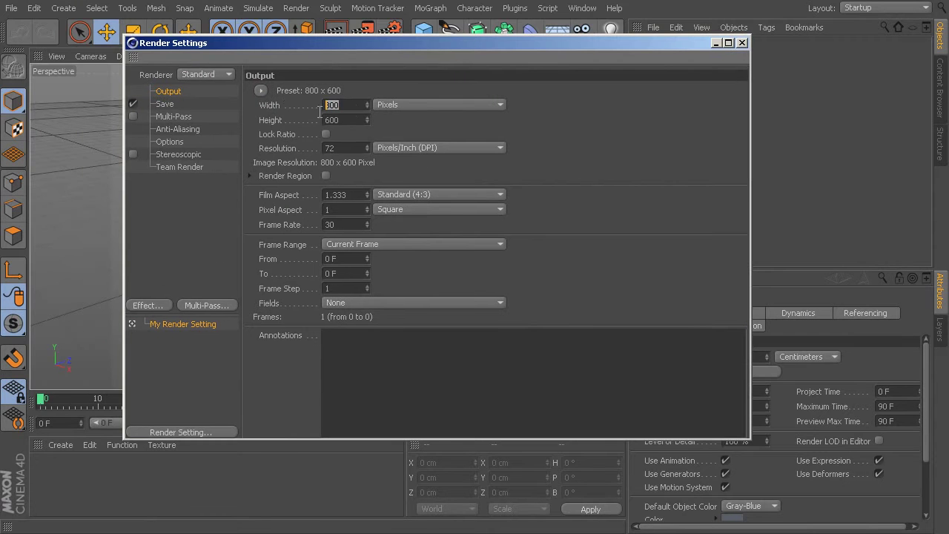
text(1280)
key(Tab)
text(720)
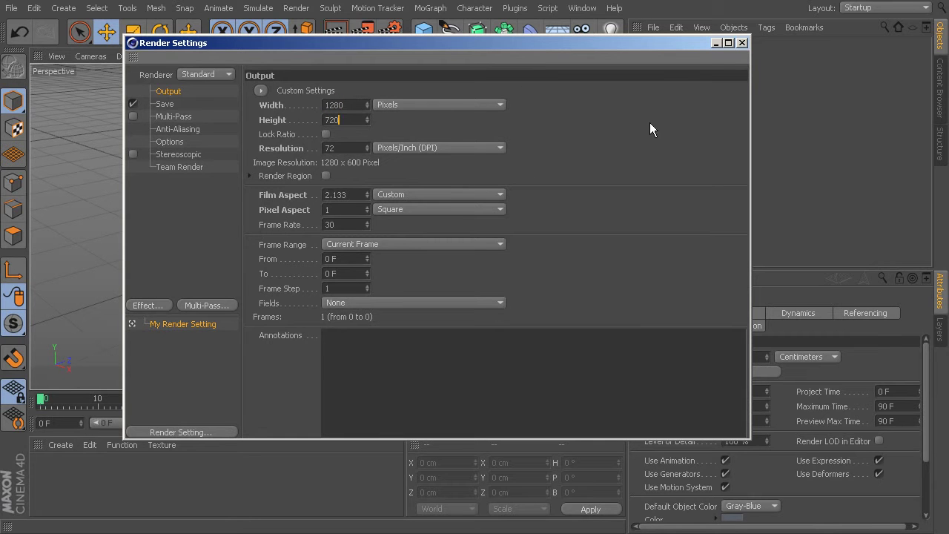
key(Return)
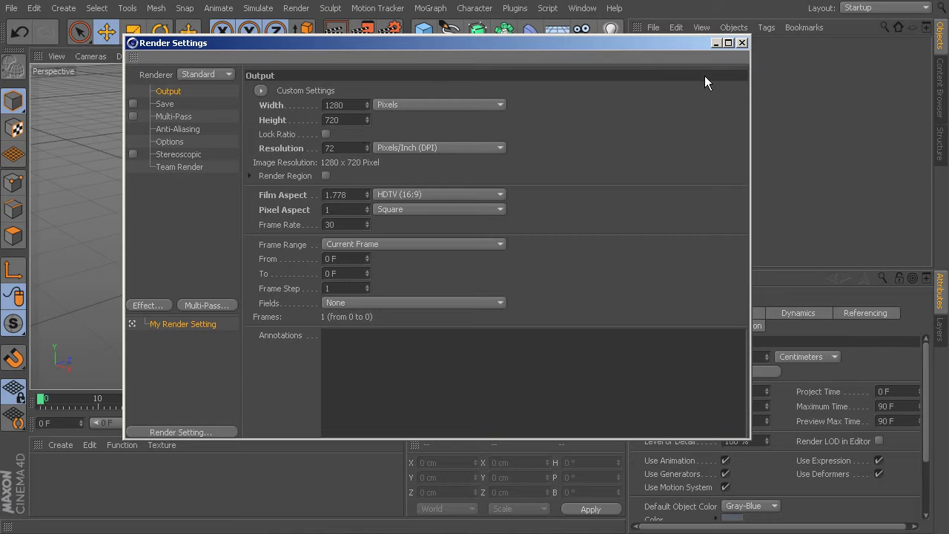
click(741, 42)
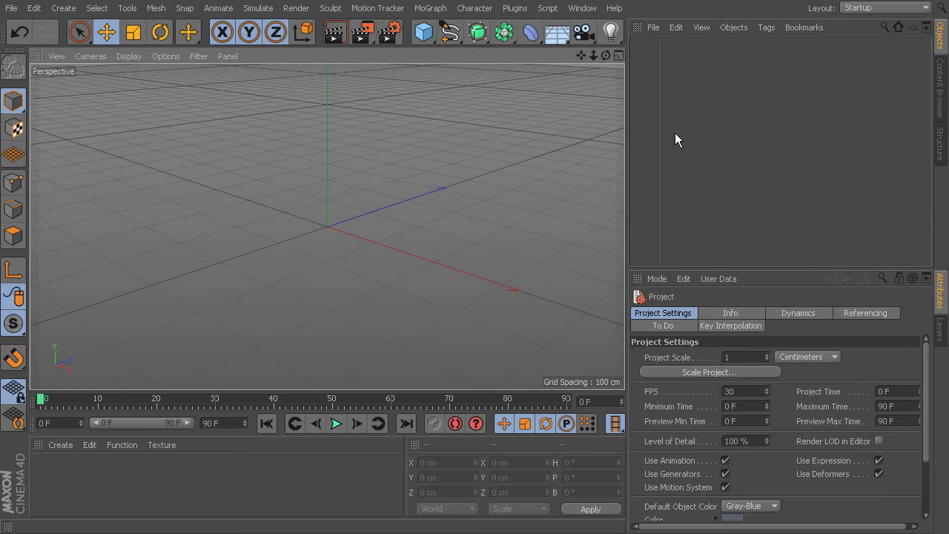
Create a new material and turn off its reflectance channel
click(58, 445)
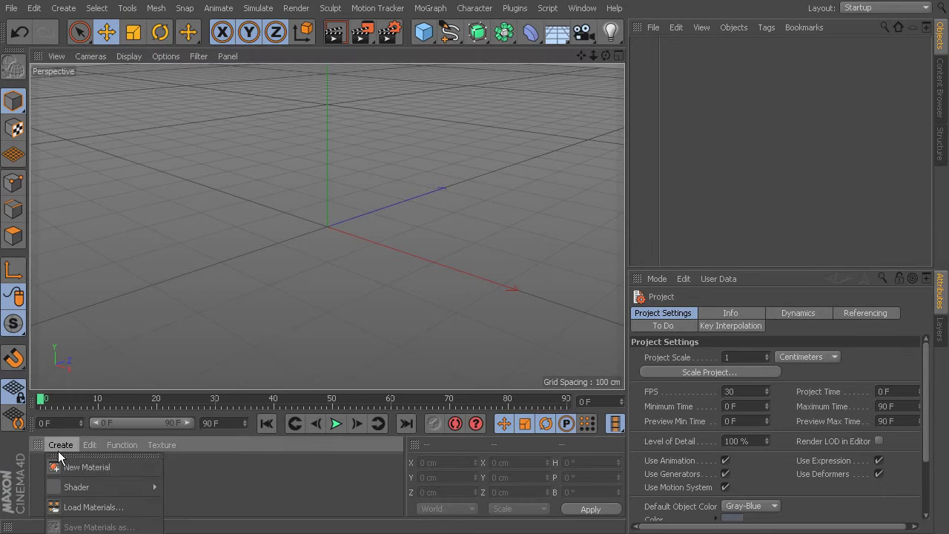
click(77, 467)
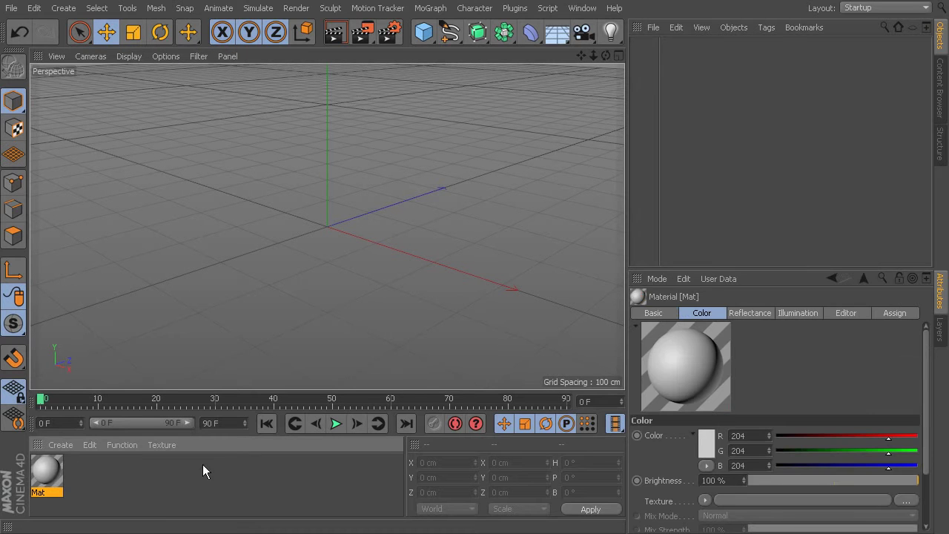
double_click(42, 467)
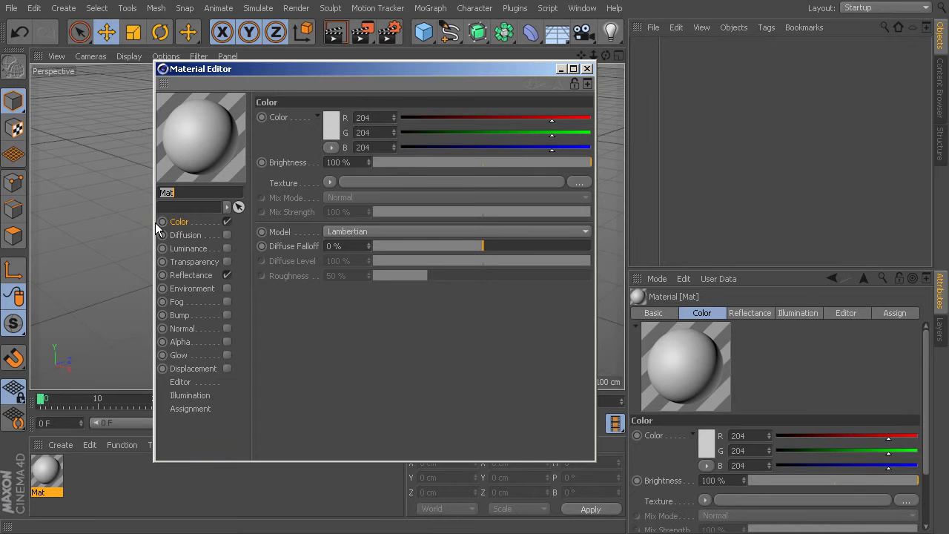
click(226, 275)
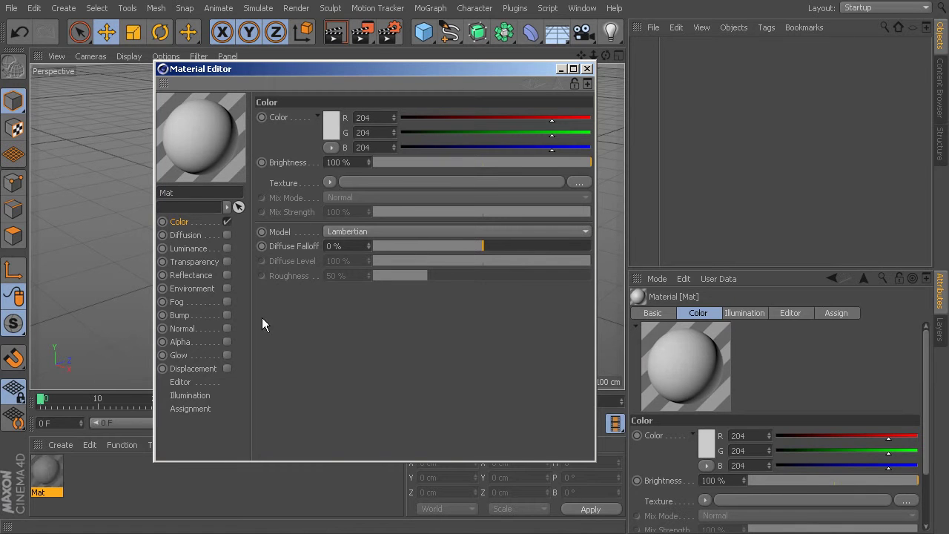
Load man_playing_basketball17A290_008.avi from the CINEMA 4D Files tex folder as the material's color texture
click(328, 182)
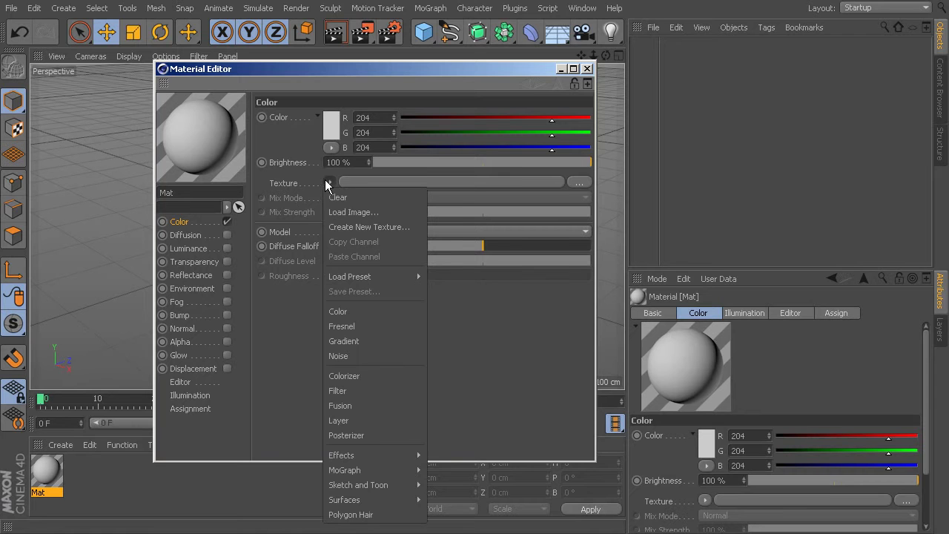
click(353, 213)
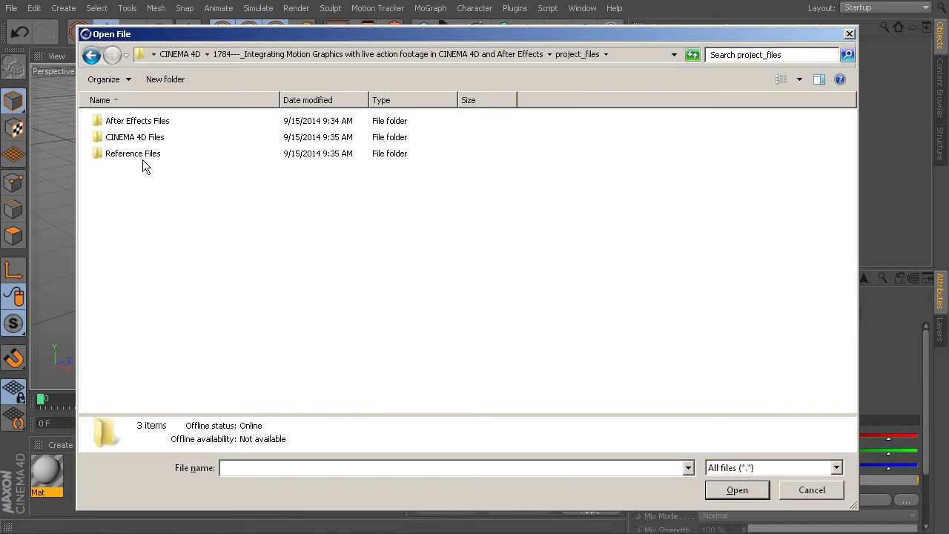
double_click(125, 138)
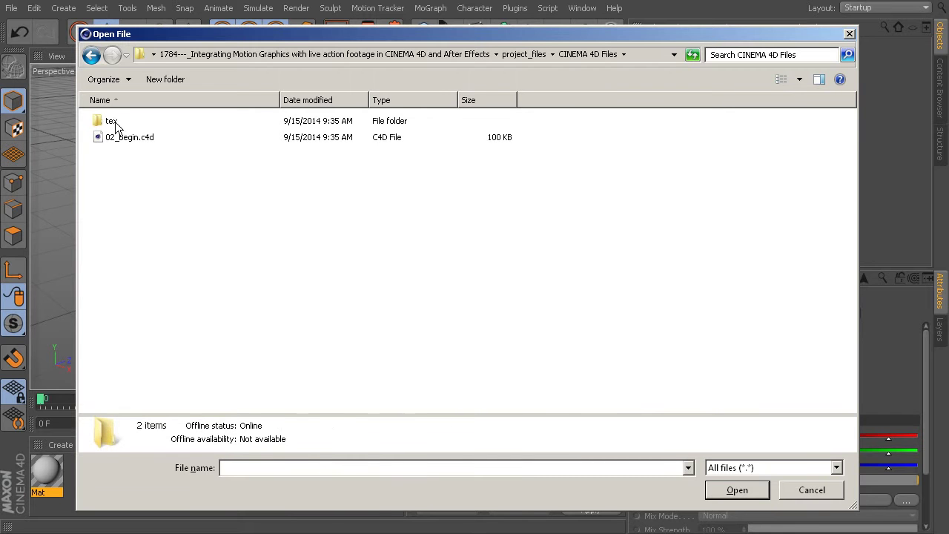
double_click(112, 122)
click(138, 123)
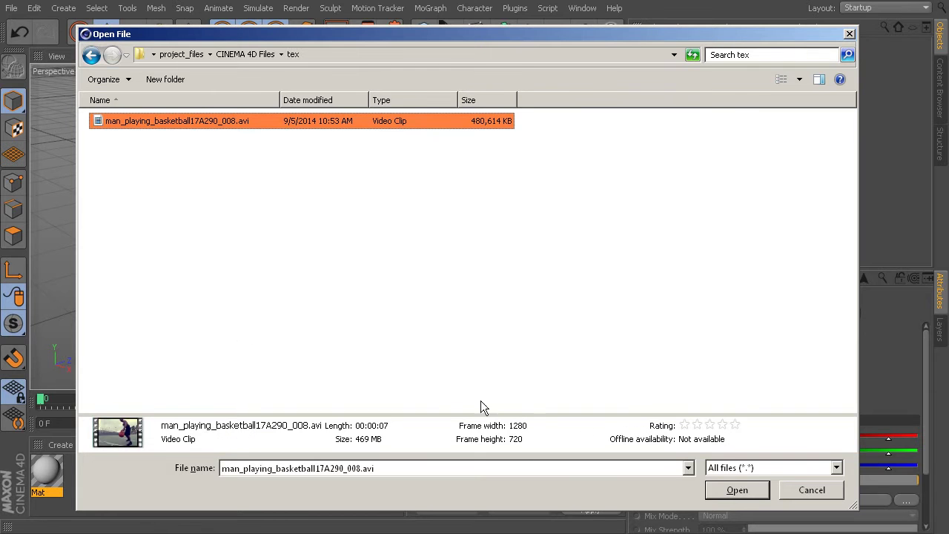
click(728, 490)
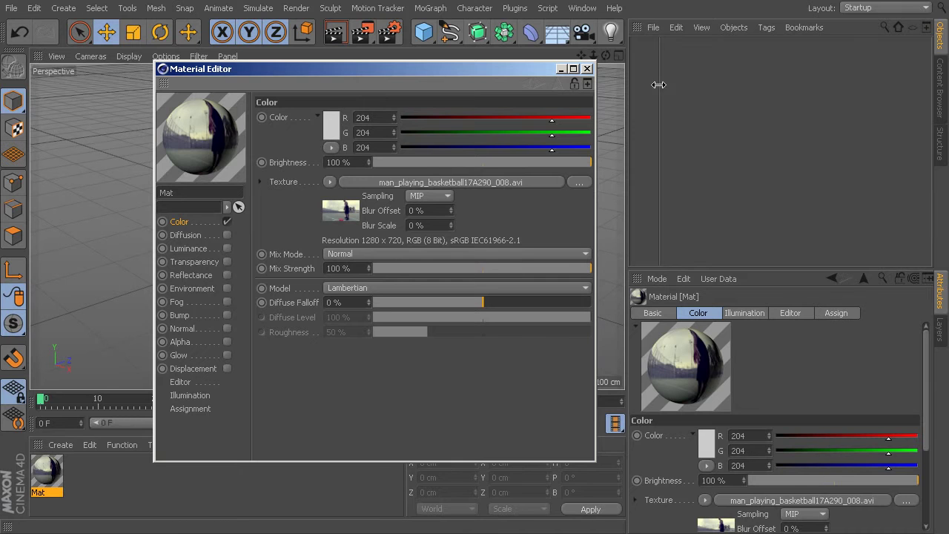
click(586, 69)
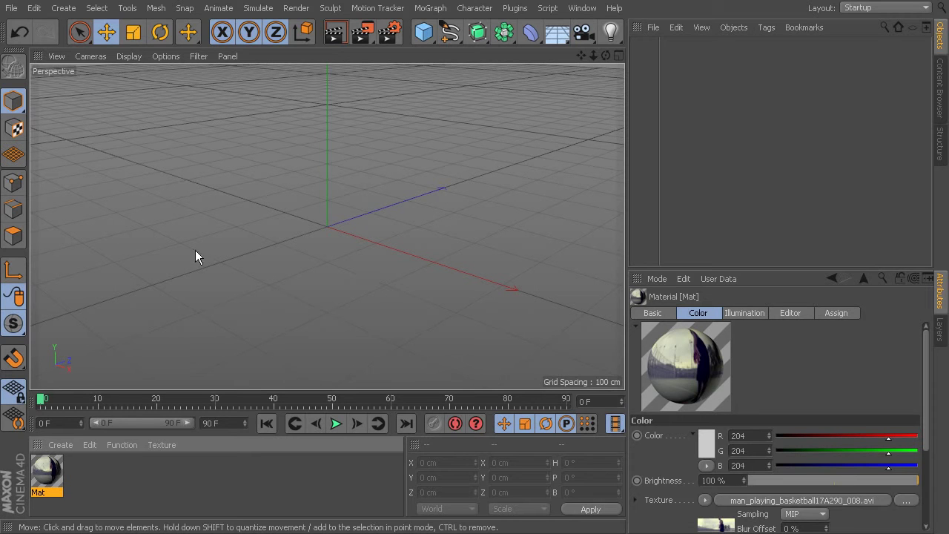
Add a Background object and apply the basketball video material to it
click(558, 33)
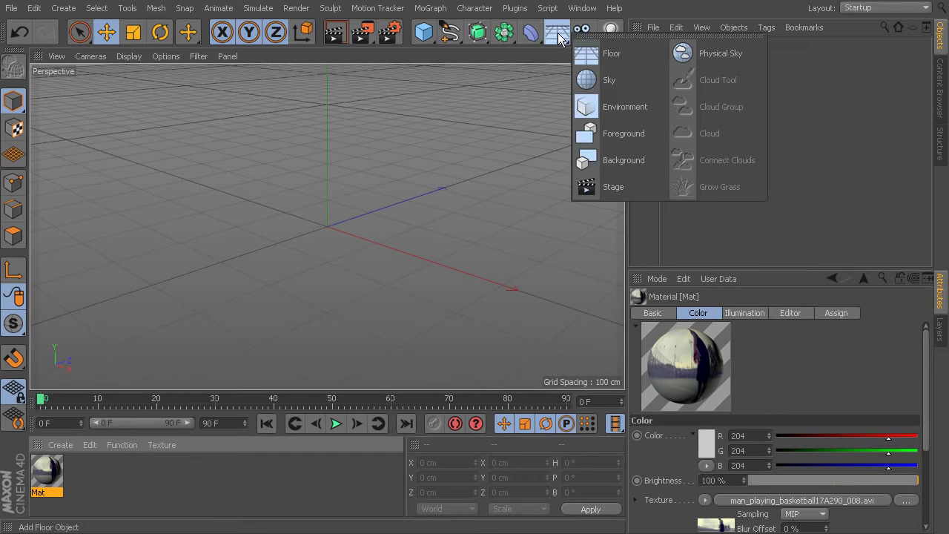
click(626, 163)
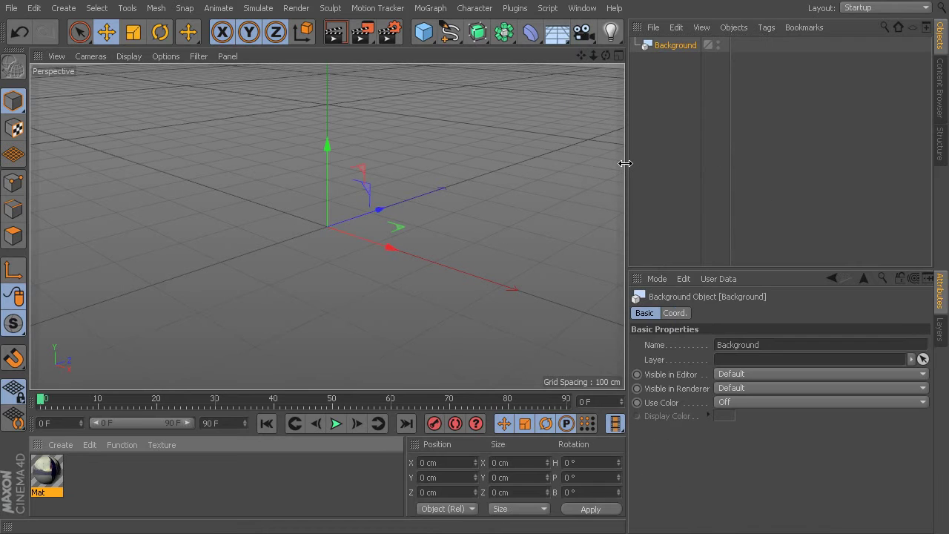
drag(40, 471, 686, 47)
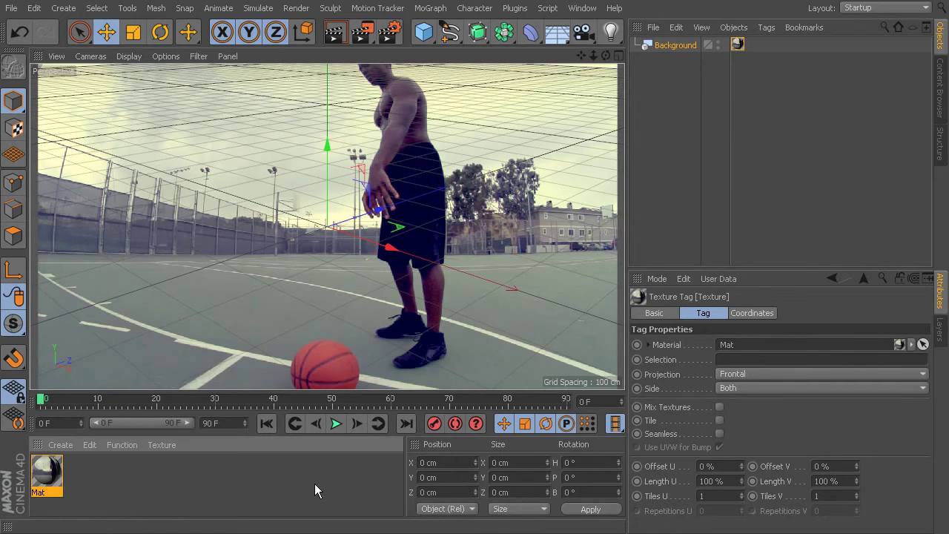
Play the timeline briefly to check how the background footage behaves in the viewport
drag(222, 265, 310, 192)
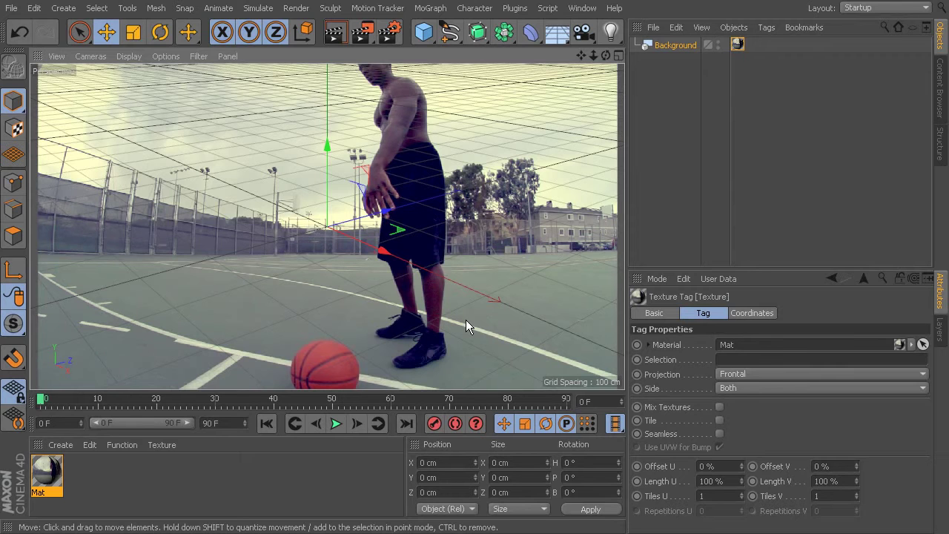
click(337, 427)
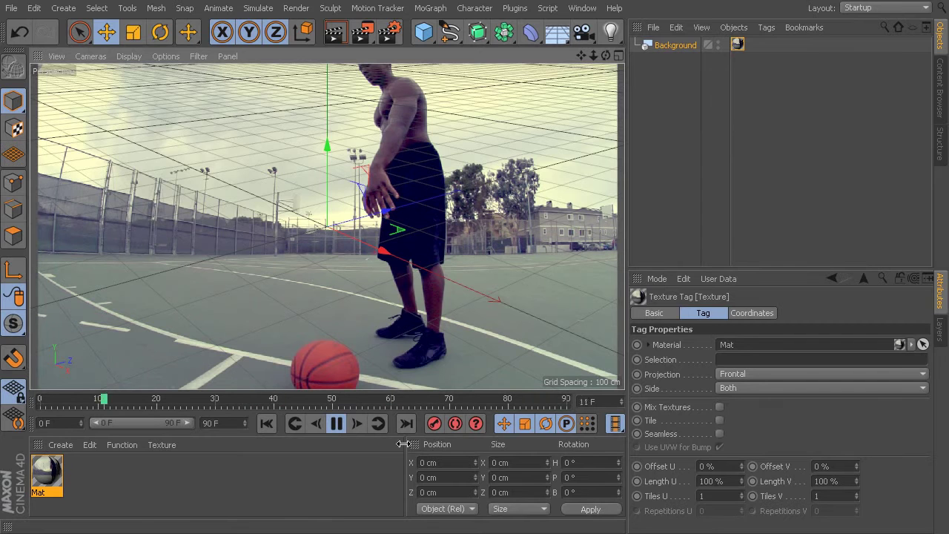
click(336, 422)
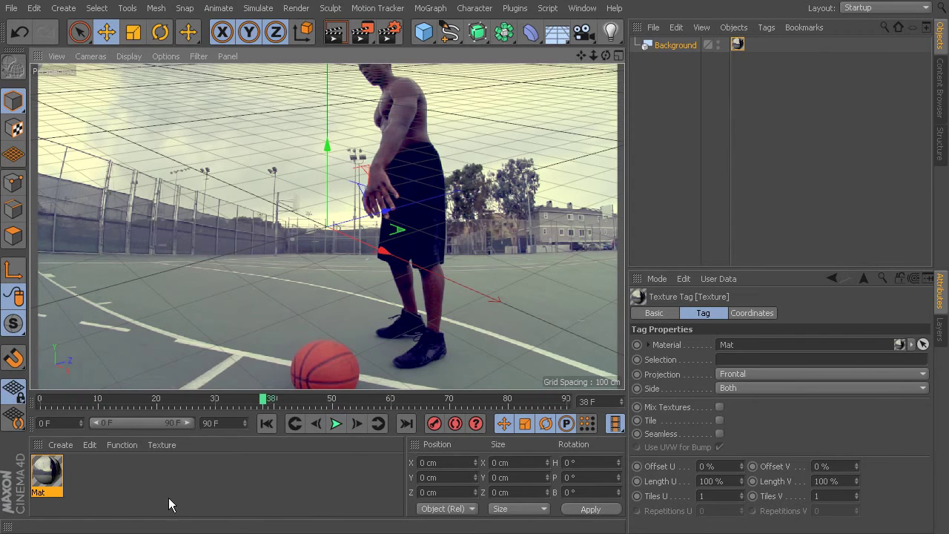
Enable Animate Preview in the editor settings of the basketball video material
double_click(47, 473)
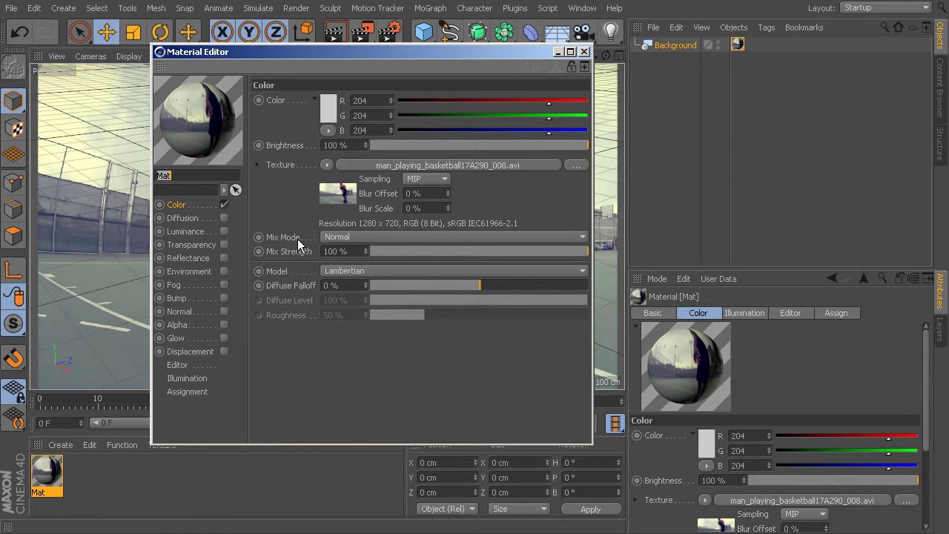
click(185, 364)
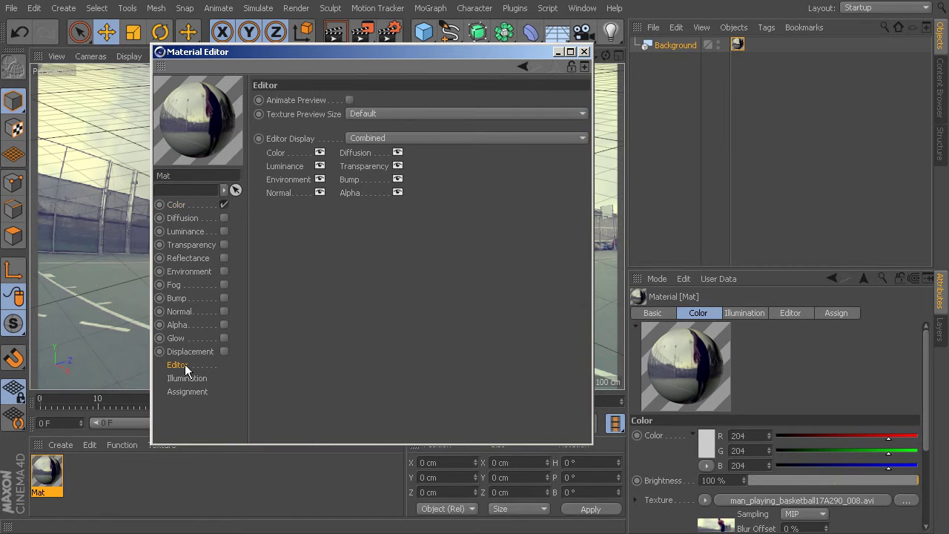
click(349, 99)
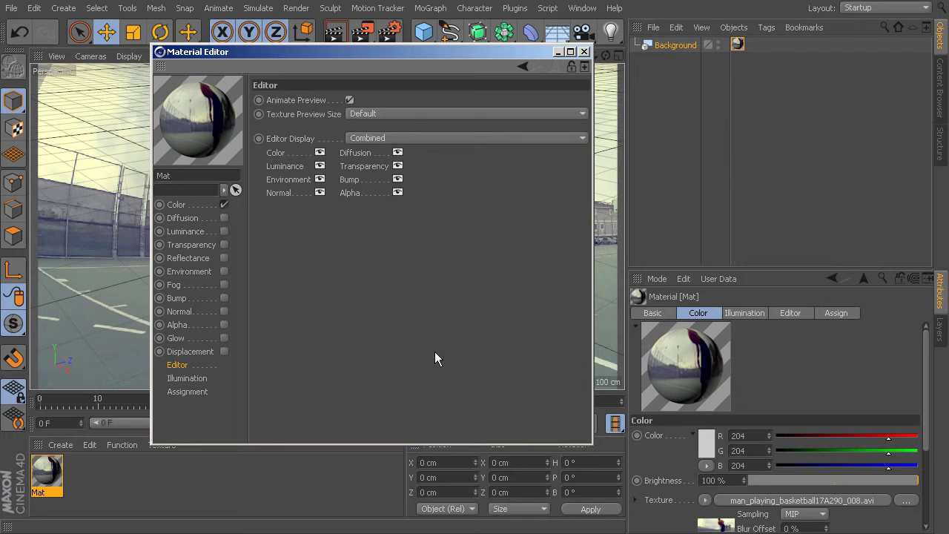
Set the animation timing of the material's color video texture to Exact Frame
click(178, 205)
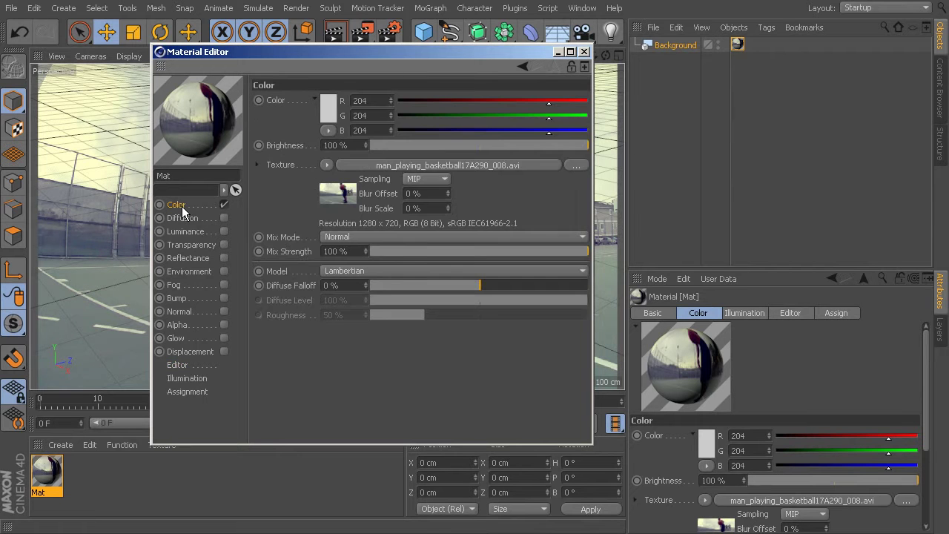
click(346, 199)
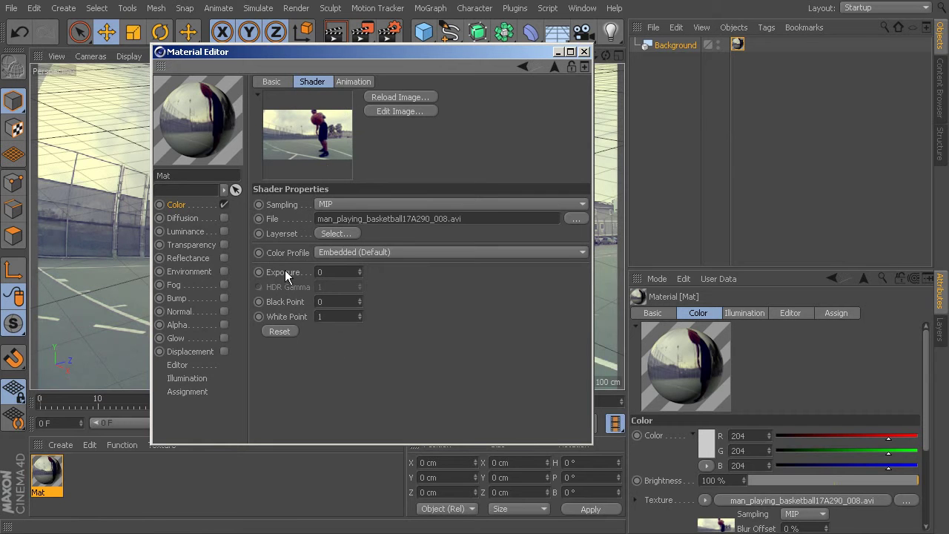
click(354, 81)
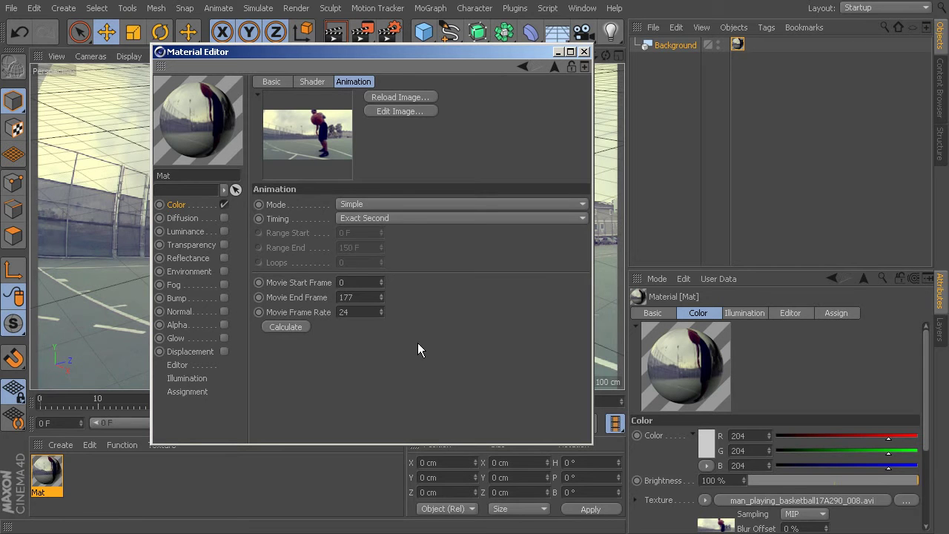
click(382, 218)
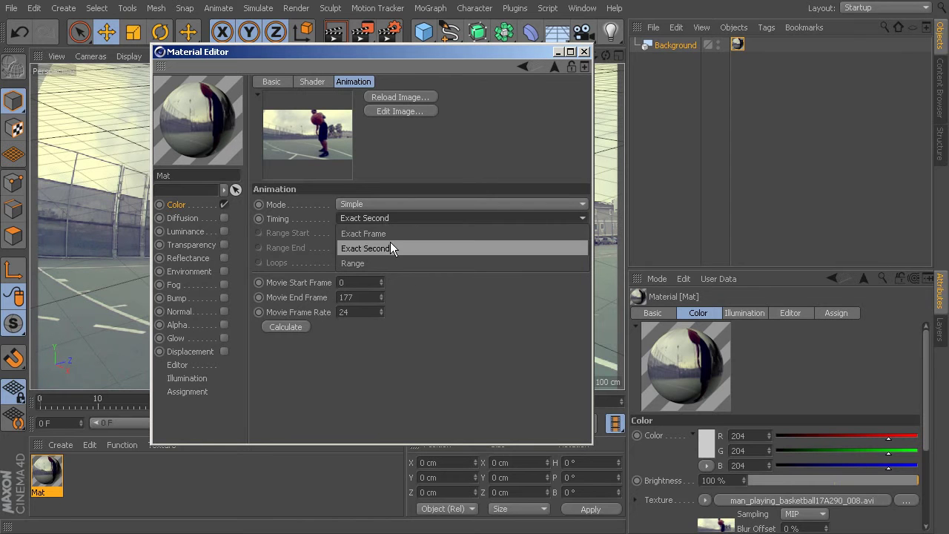
click(375, 235)
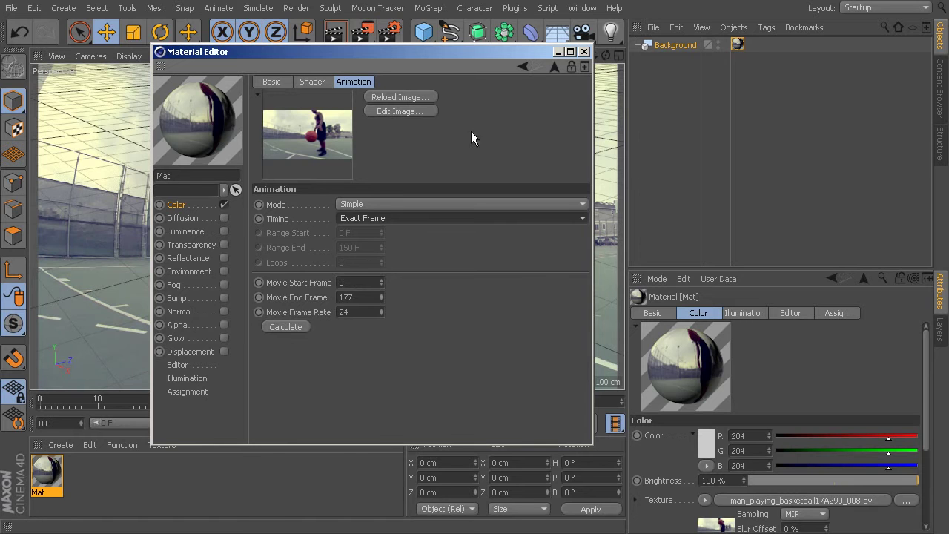
Uncover the timeline and set the project's end frame to 177
drag(491, 53, 433, 22)
click(211, 423)
text(177)
key(Return)
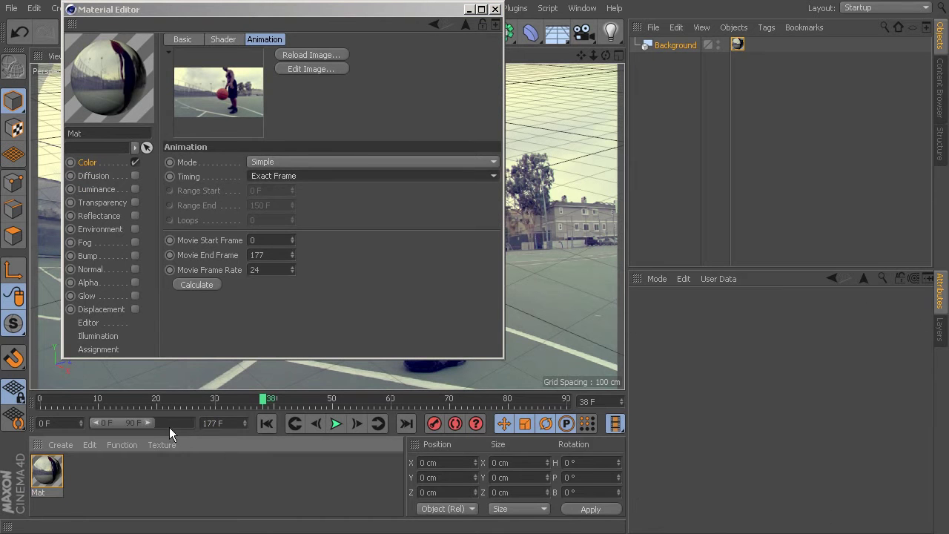
Extend the timeline's preview range to frame 177 and set the material texture's movie frame rate to 30, recalculating its timing
drag(146, 420, 192, 424)
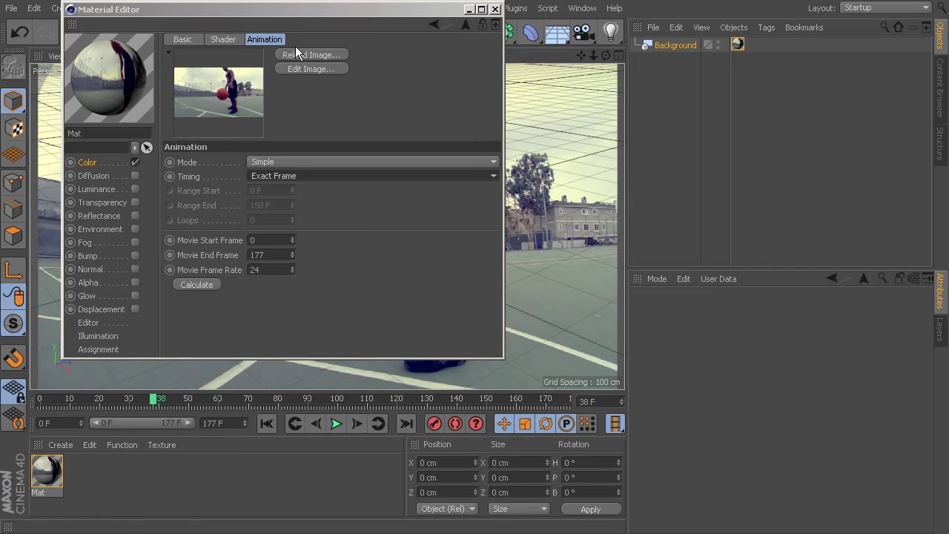
drag(342, 4, 374, 38)
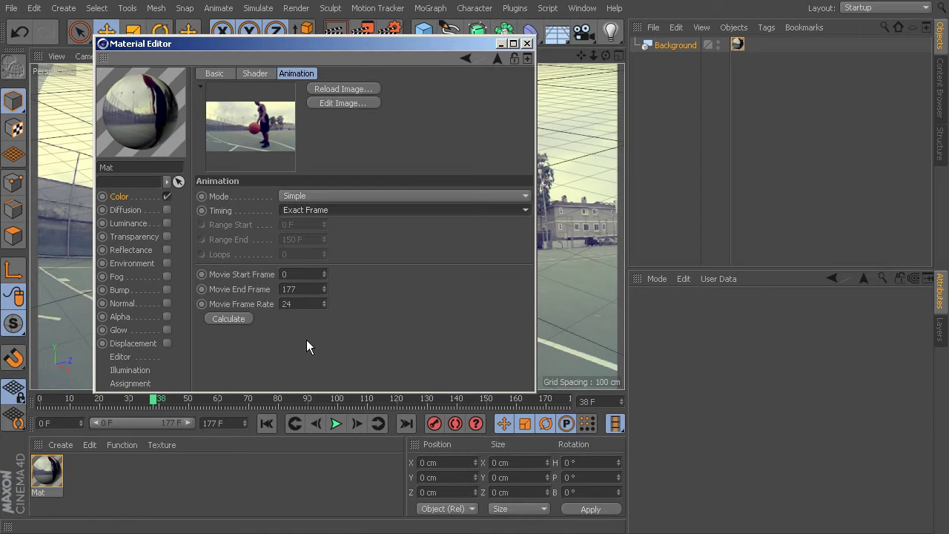
drag(310, 304, 252, 309)
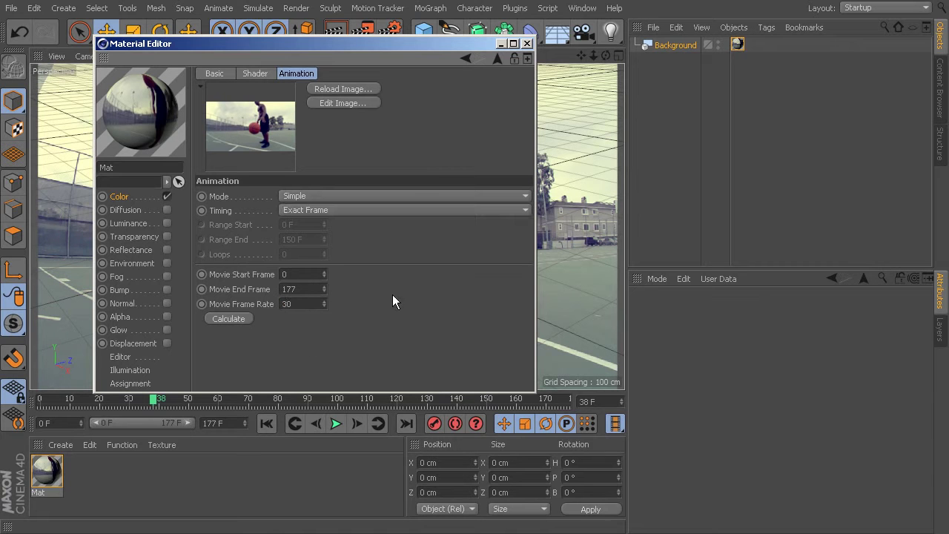
text(30)
key(Return)
click(230, 319)
click(529, 43)
Play the background footage to check its timing, and scrub the timeline to frame 14
click(335, 423)
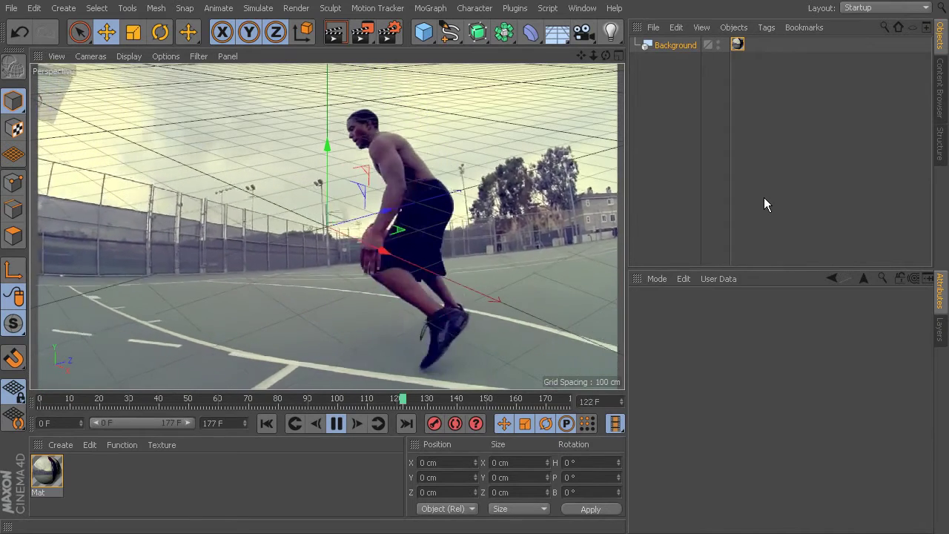
click(335, 423)
drag(40, 403, 82, 401)
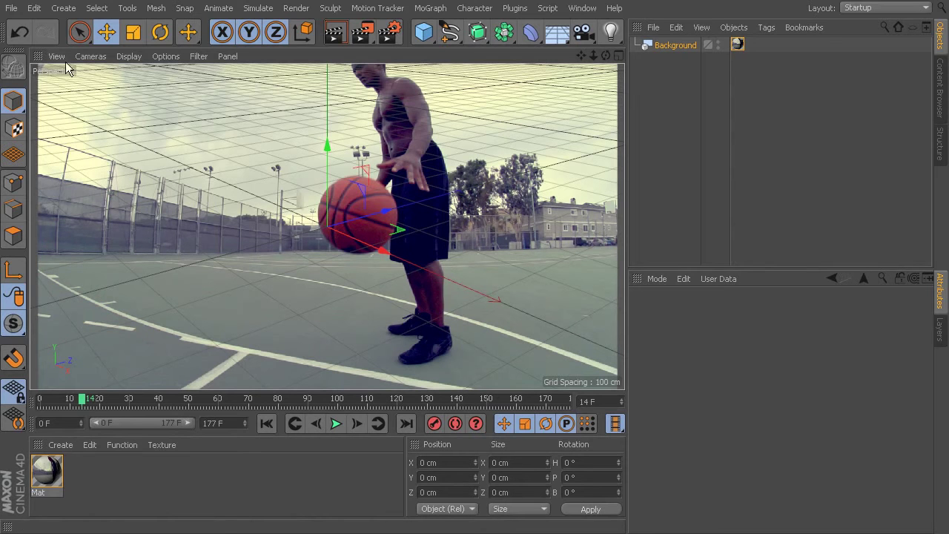
Open the BasketBall_Ribs.c4d scene from the Reference Files folder of the project files
click(16, 8)
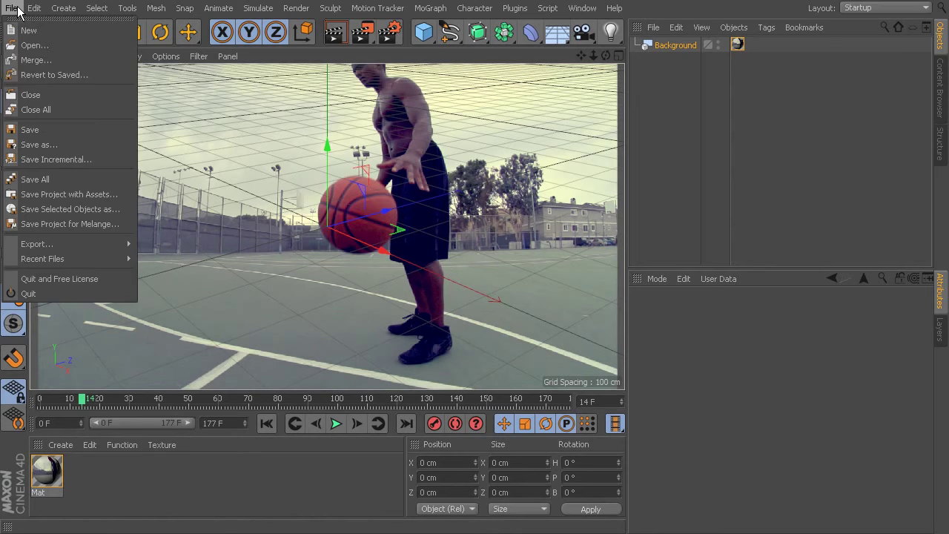
click(32, 46)
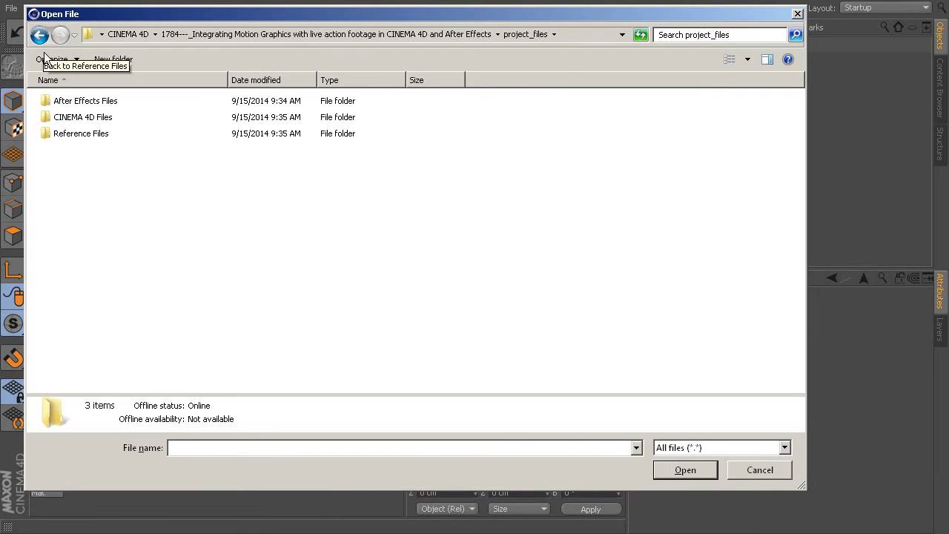
double_click(75, 115)
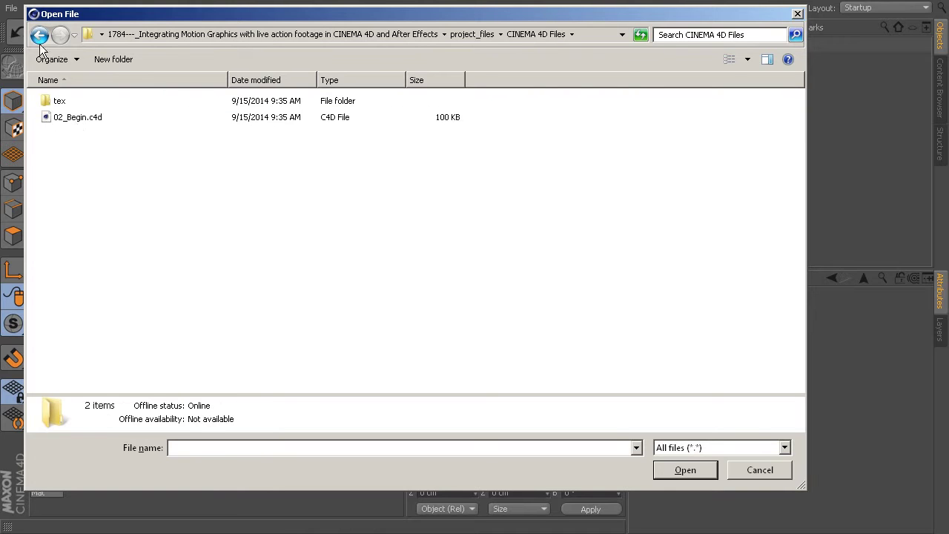
click(39, 35)
click(64, 135)
double_click(65, 136)
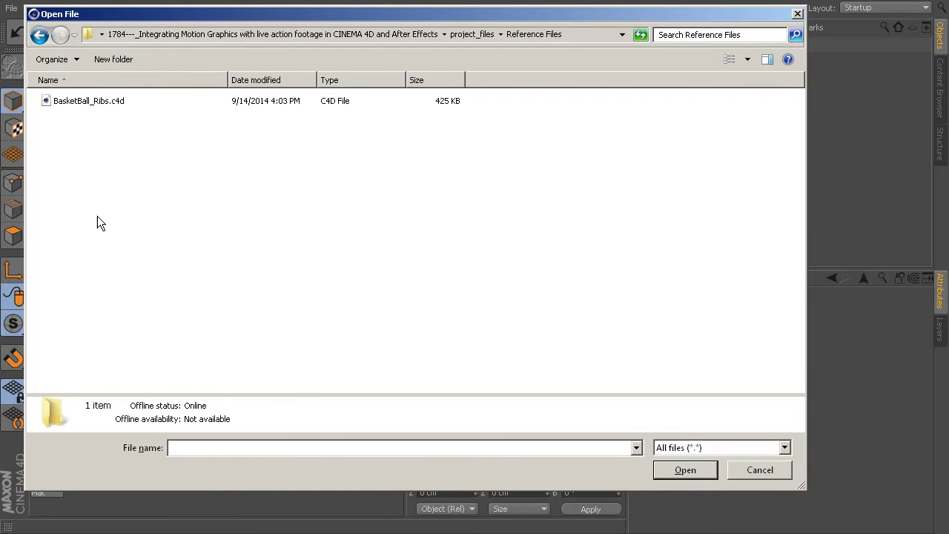
click(91, 104)
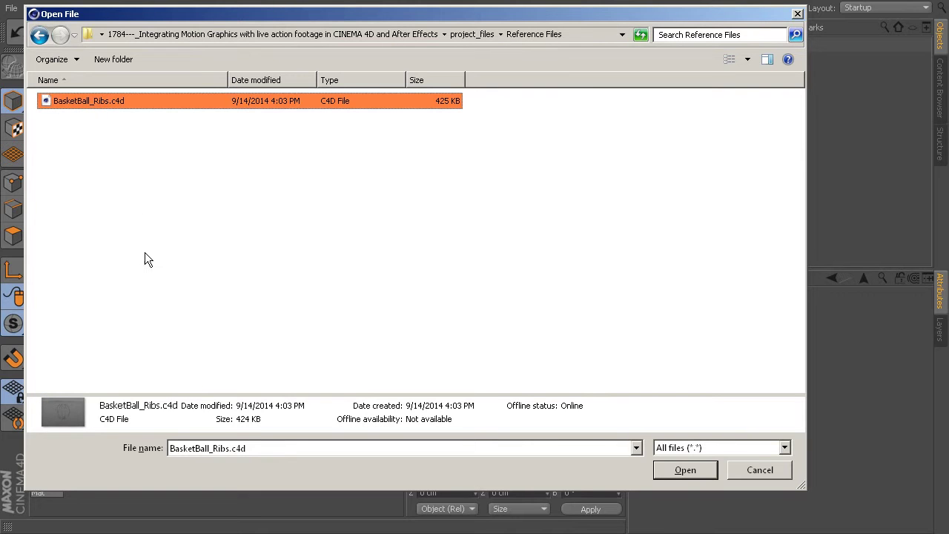
click(673, 465)
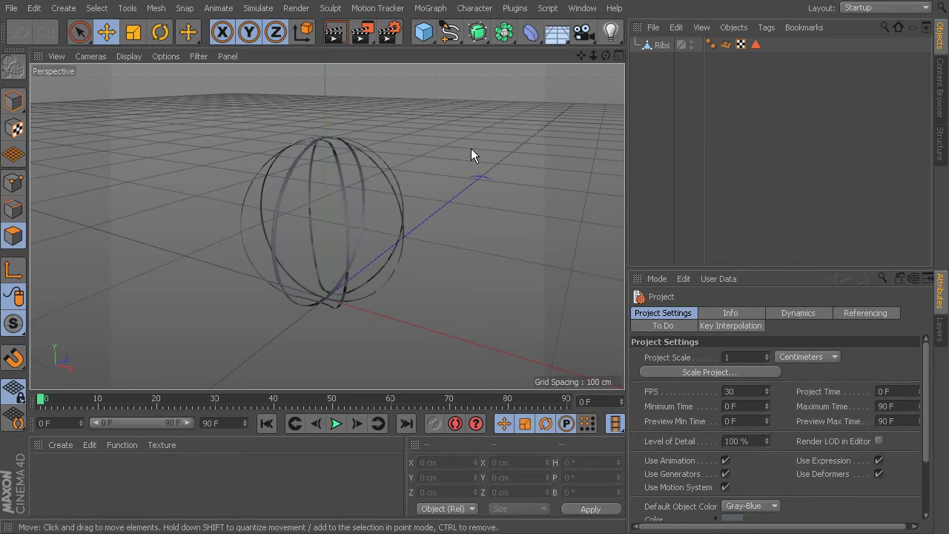
Centre the Ribs object's axis within its geometry in the front view by raising it to about 39.93 cm in Y
click(659, 45)
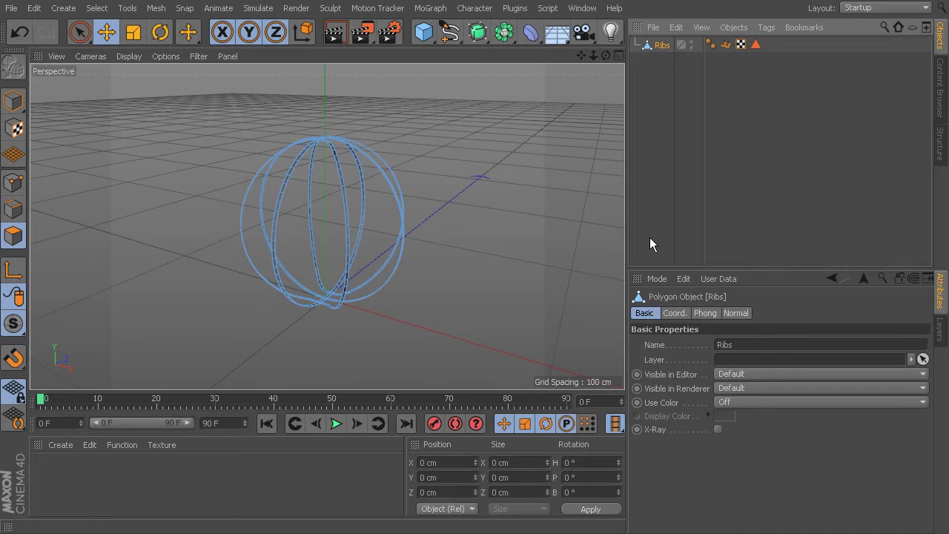
click(16, 101)
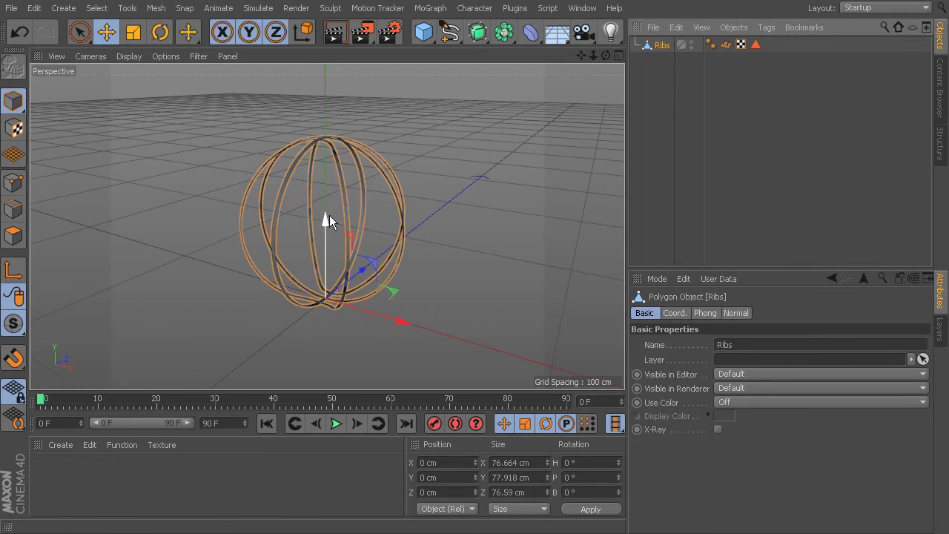
middle_click(371, 203)
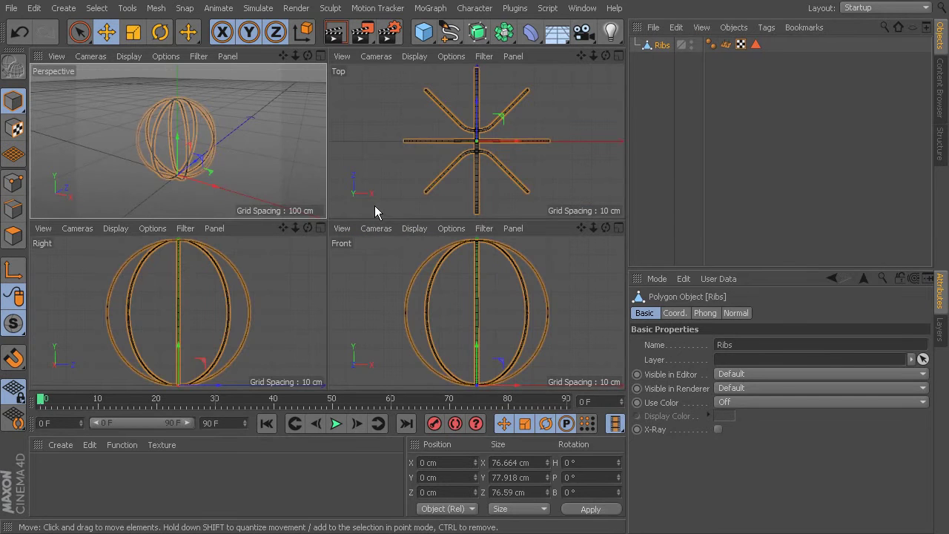
middle_click(495, 315)
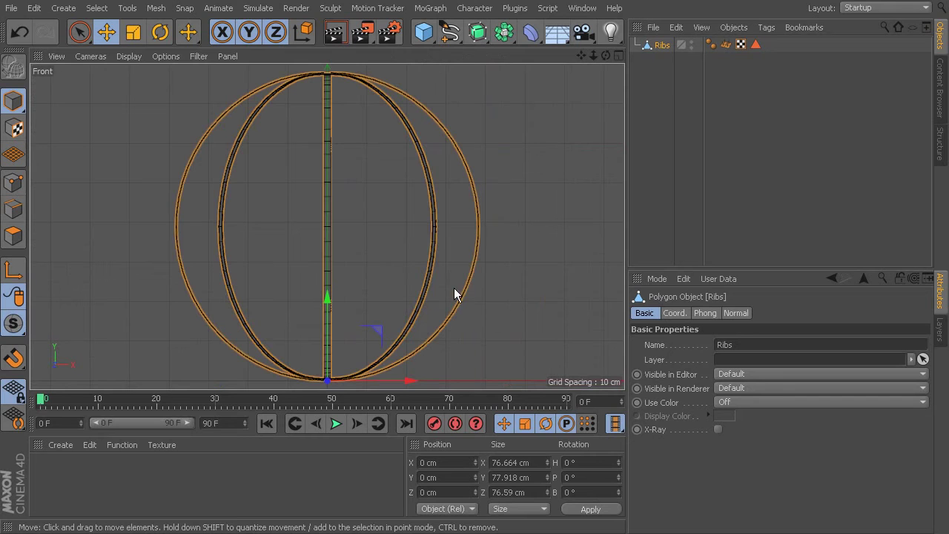
click(10, 273)
drag(327, 300, 529, 152)
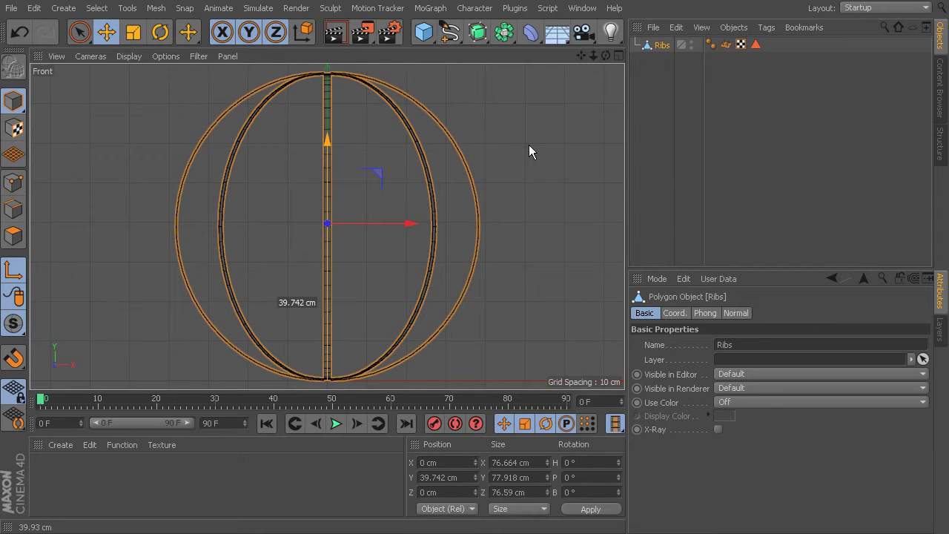
drag(530, 146, 530, 146)
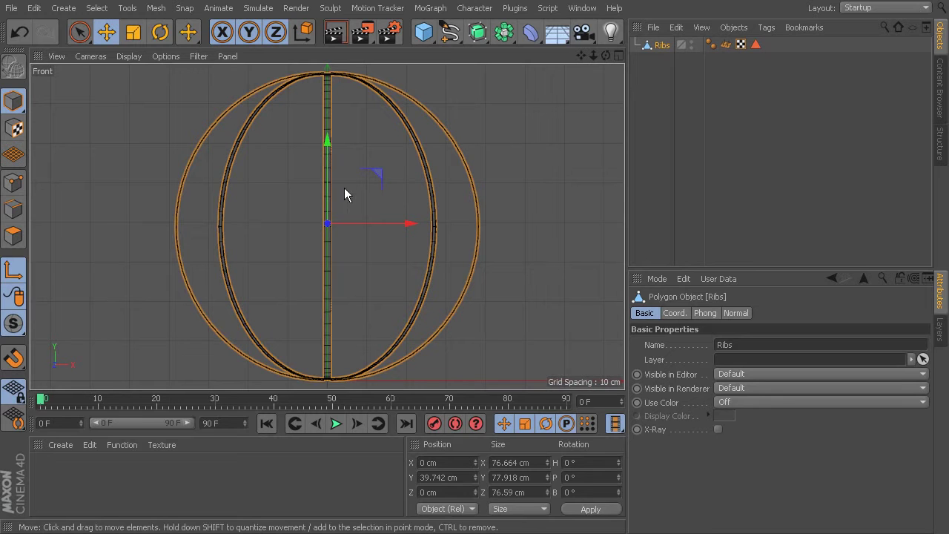
drag(327, 198, 328, 195)
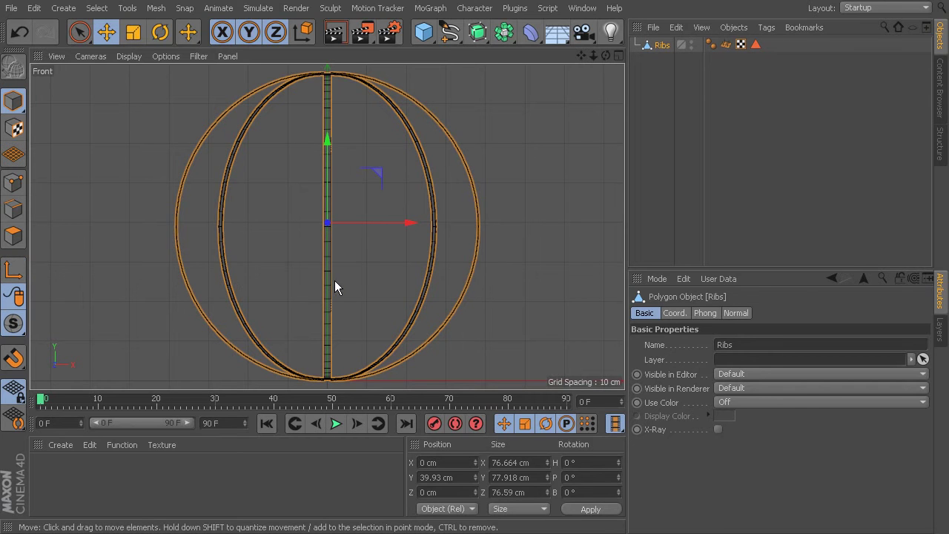
middle_click(366, 277)
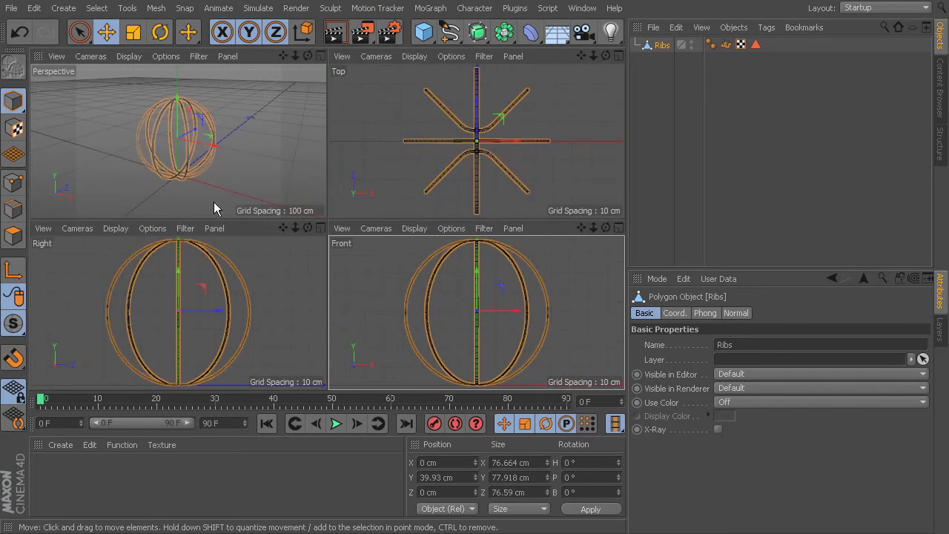
middle_click(250, 188)
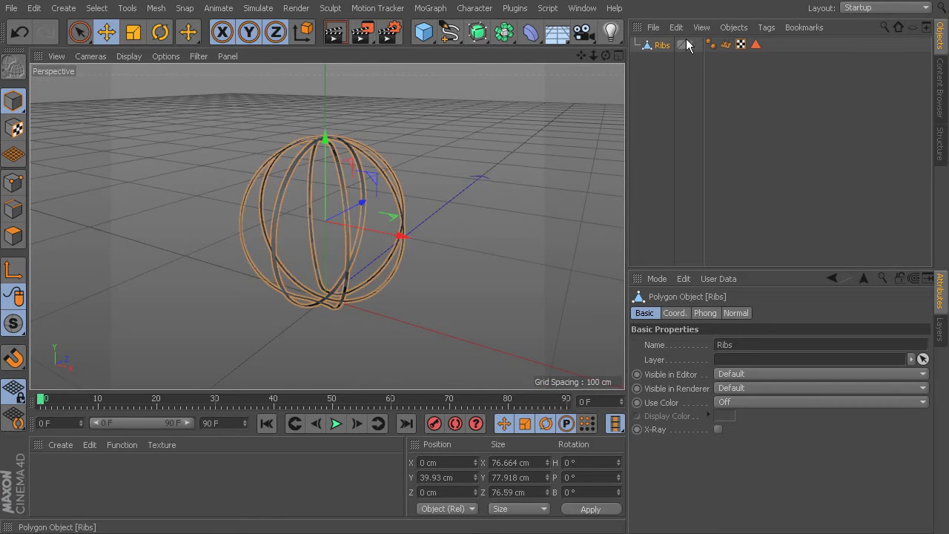
Copy the Ribs object into the 02_Begin.c4d scene
right_click(660, 46)
click(659, 46)
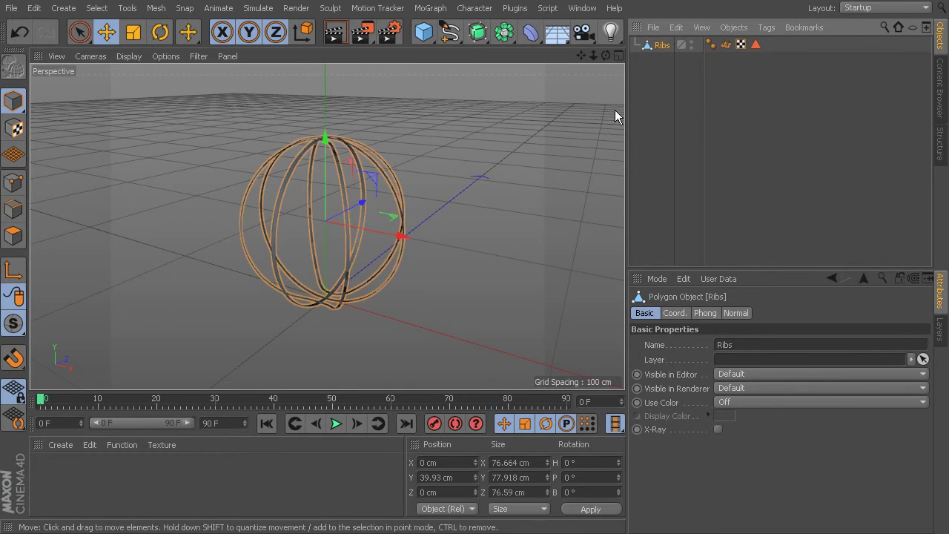
click(582, 8)
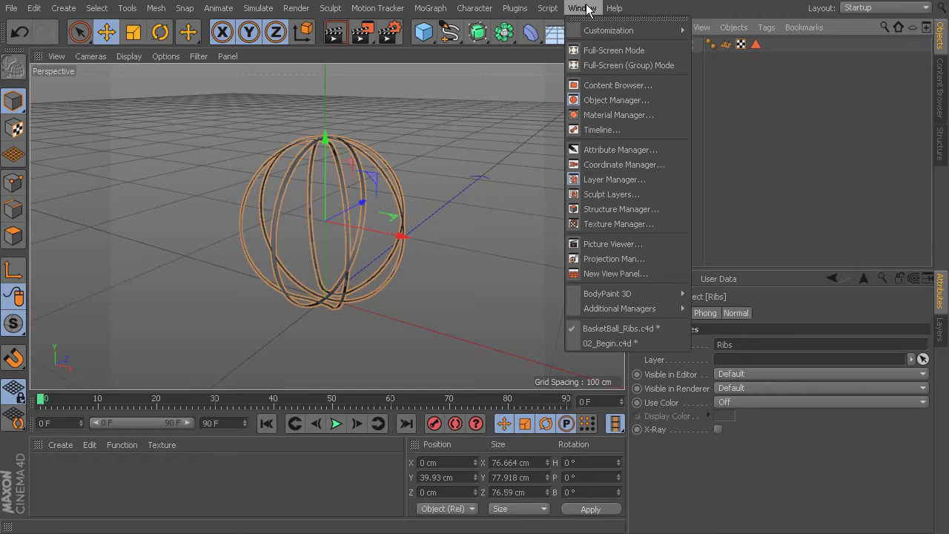
click(601, 343)
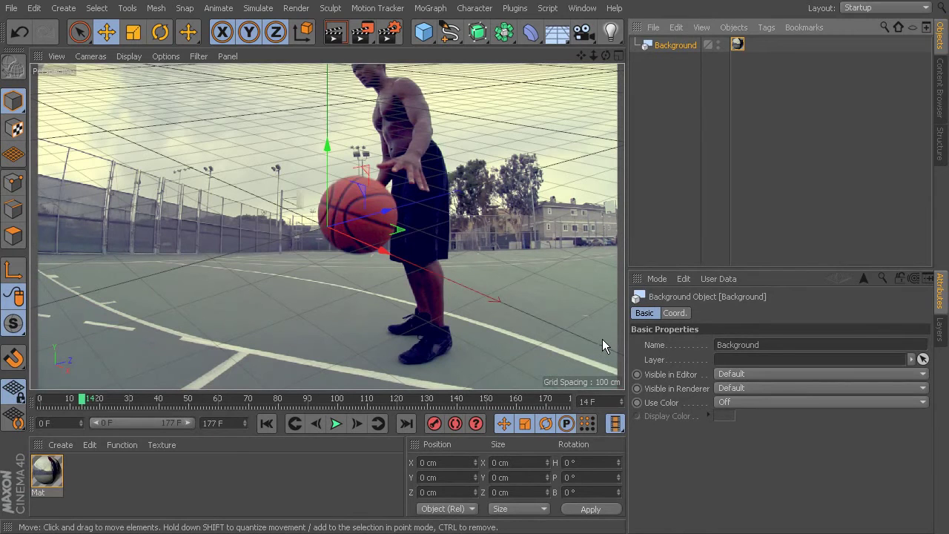
key(ctrl+v)
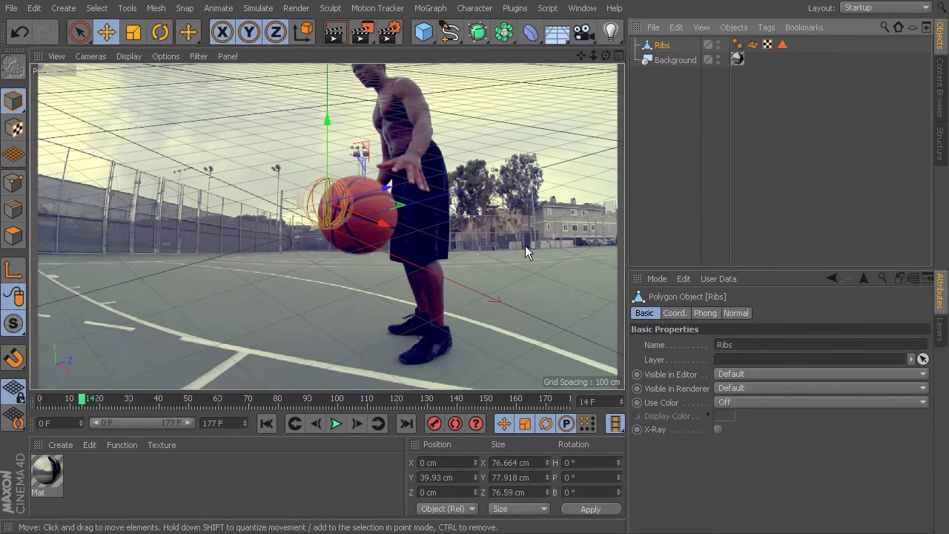
Add a camera, look through it, and align its horizon with the footage at about H 53.6° and P 2.2°
drag(590, 28, 659, 56)
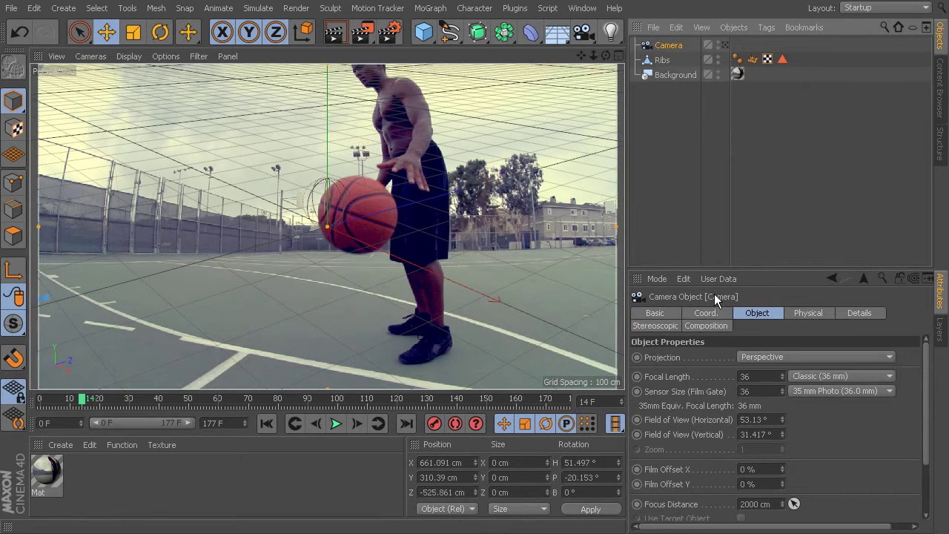
drag(565, 255, 465, 245)
click(723, 46)
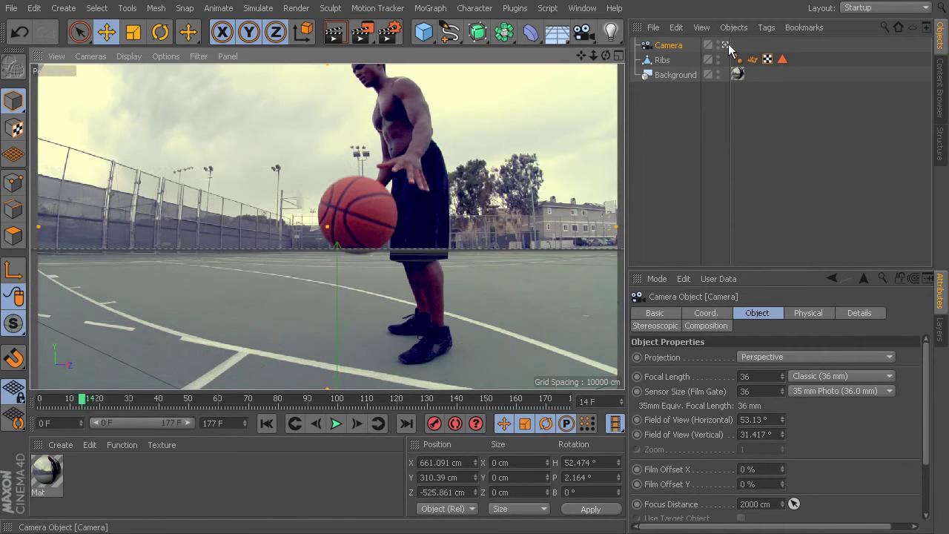
drag(467, 281, 464, 284)
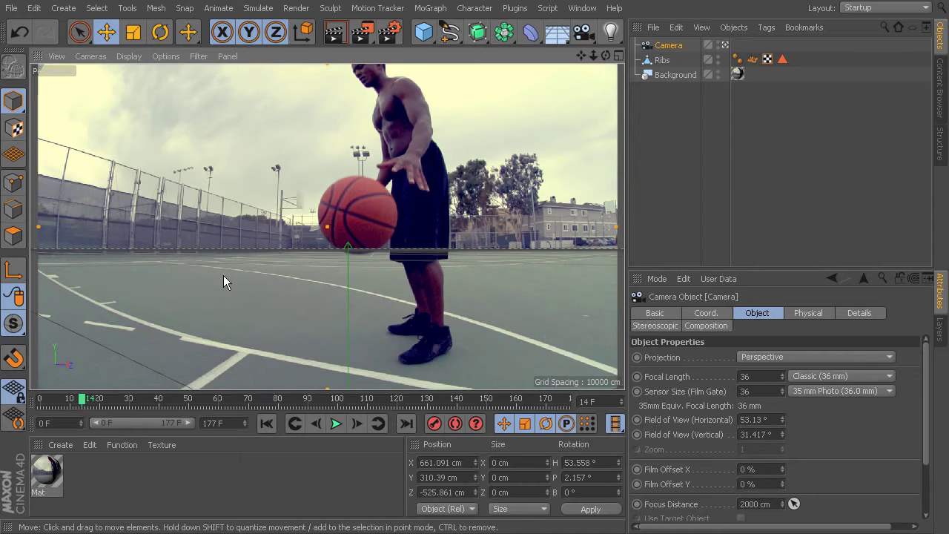
Lock the camera in place with a Protection tag
click(768, 27)
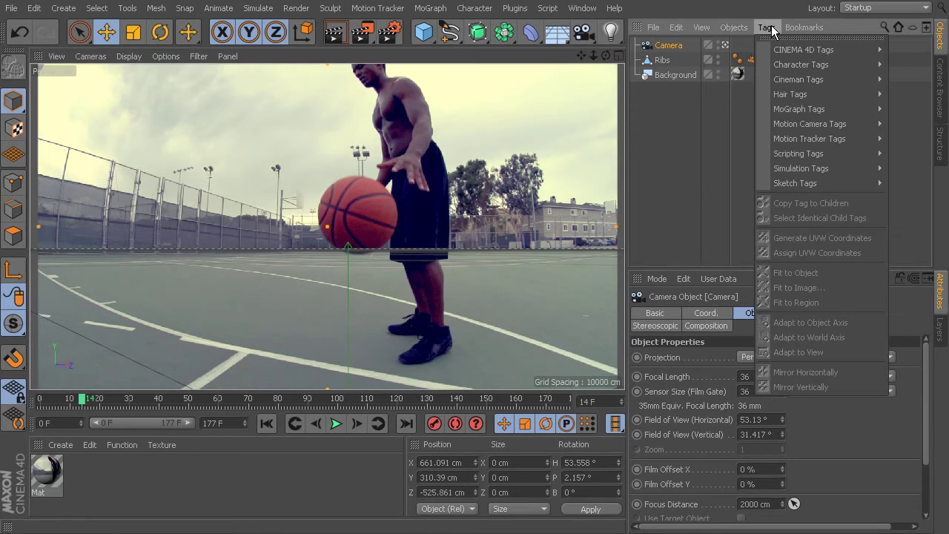
mouse_move(786, 49)
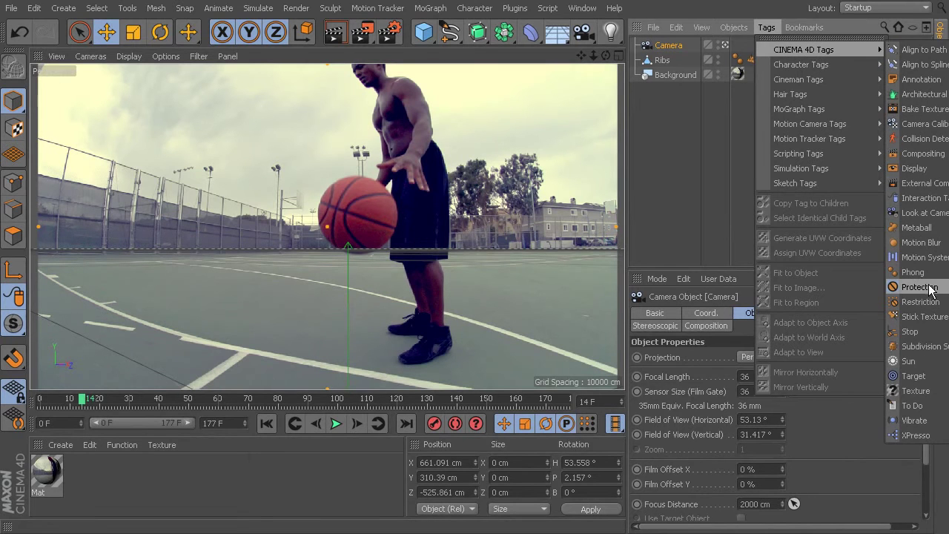
click(921, 294)
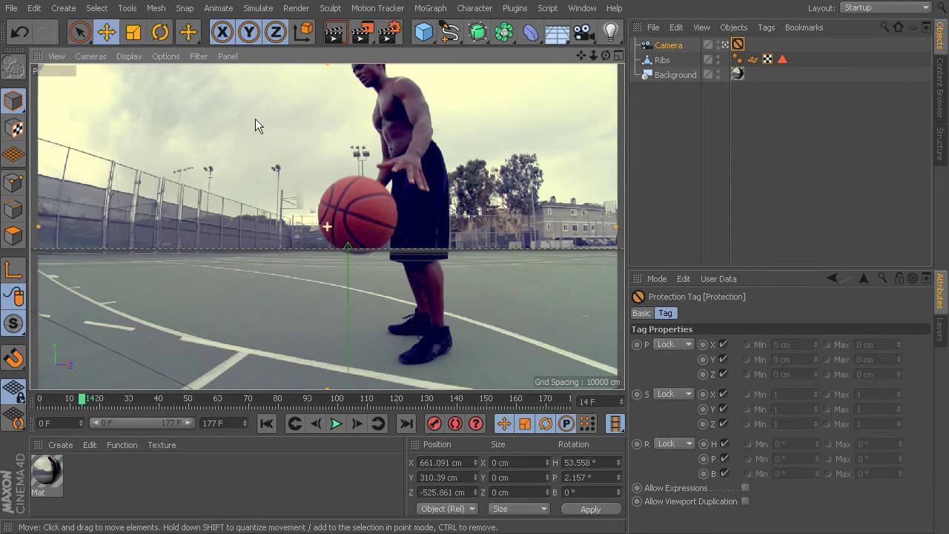
Raise the Ribs object over the basketball to about 358 cm in Y and rotate it to about H -53.4°, P -18.7°, B 91.7°
click(682, 60)
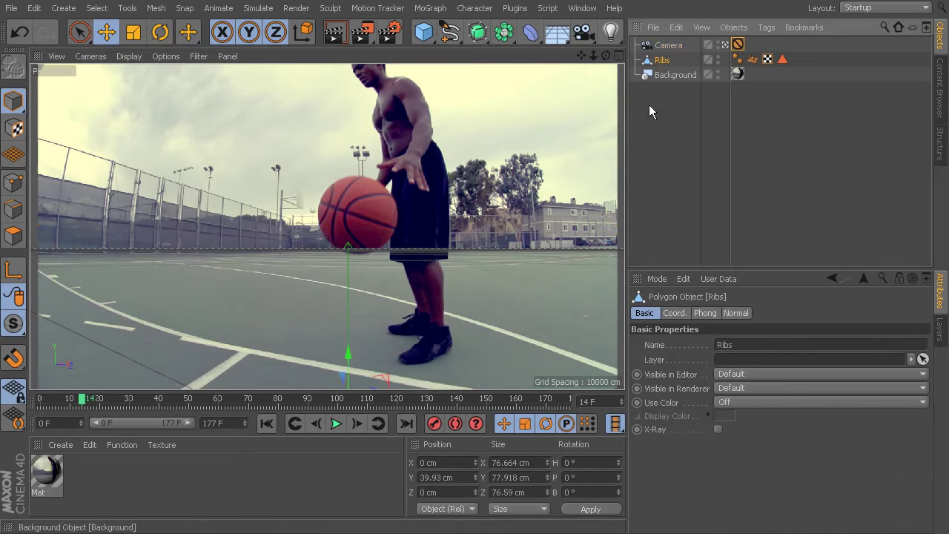
drag(345, 355, 401, 135)
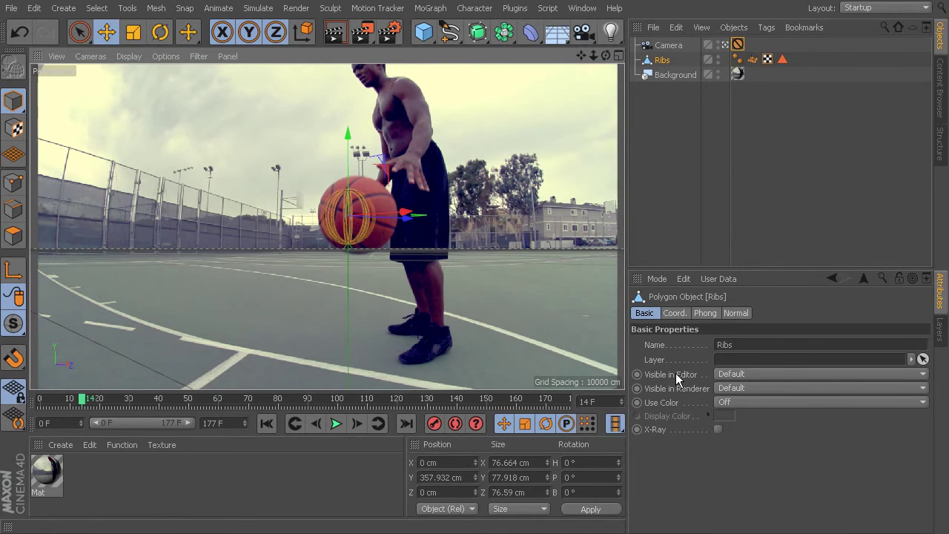
click(160, 32)
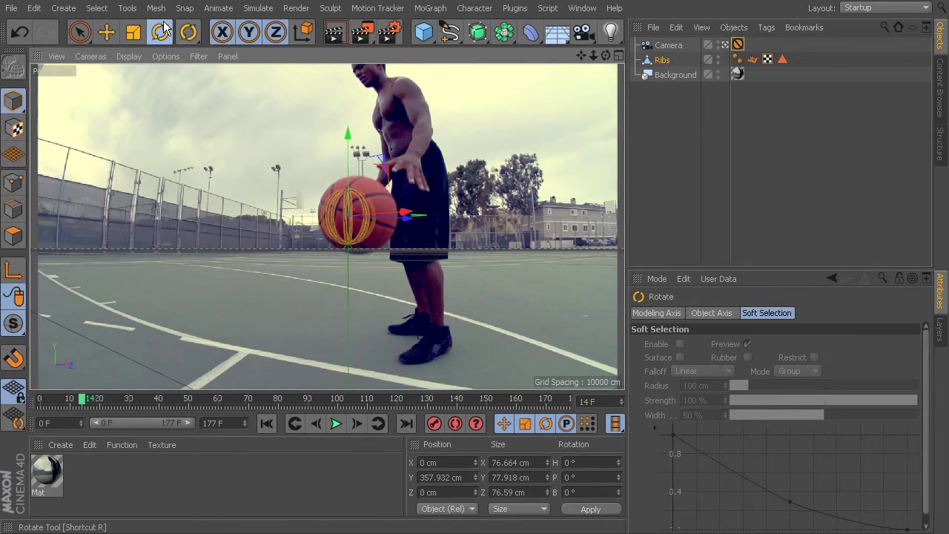
drag(363, 196, 342, 209)
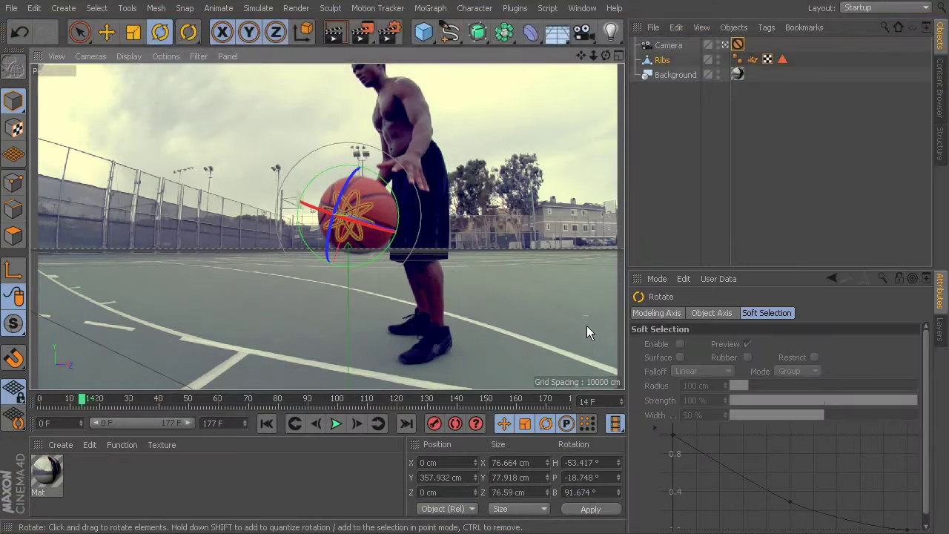
drag(45, 399, 218, 474)
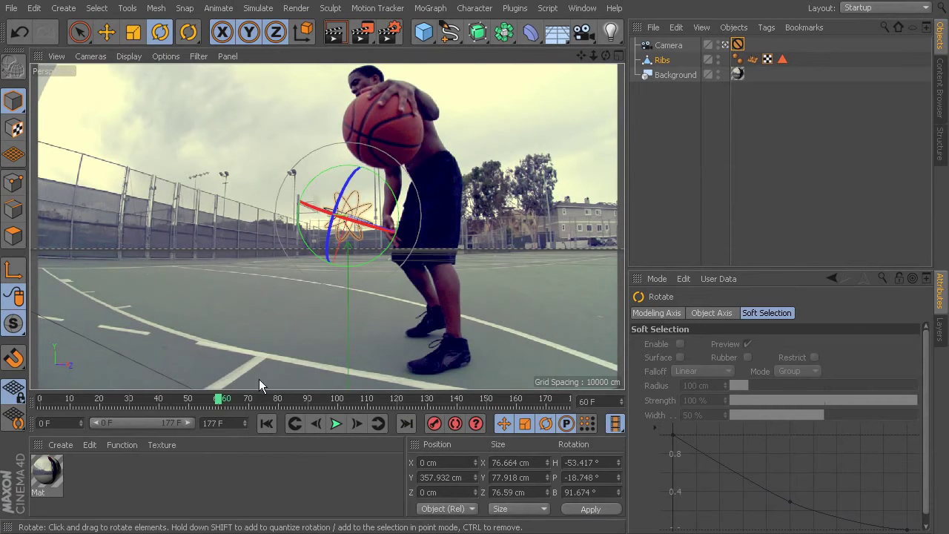
Move the Ribs onto the basketball at about X 181, Y 442, Z -101 cm and rotate it to about H -49.8°, P -17.9°, B 104.2°
drag(348, 188, 389, 348)
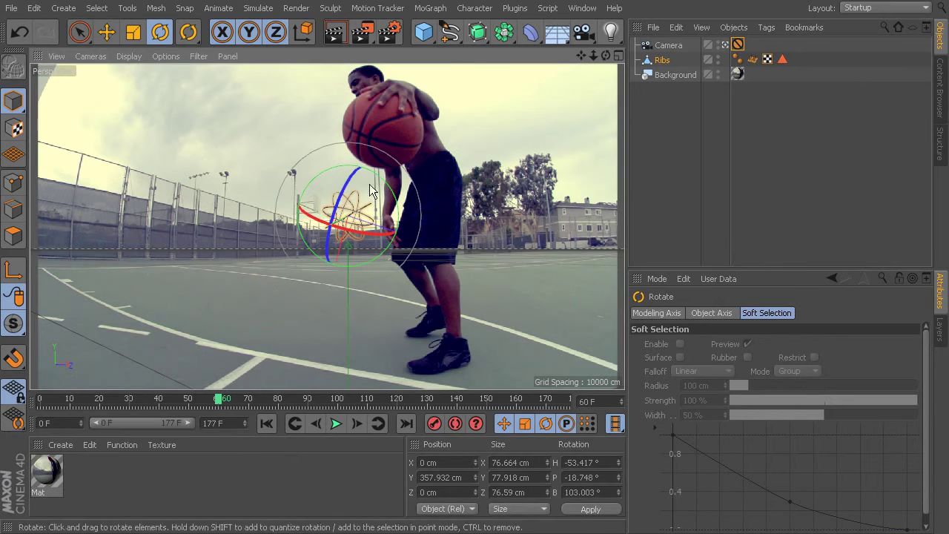
drag(347, 231, 355, 180)
click(106, 31)
mouse_move(405, 135)
mouse_down()
mouse_move(431, 147)
mouse_move(419, 144)
mouse_up()
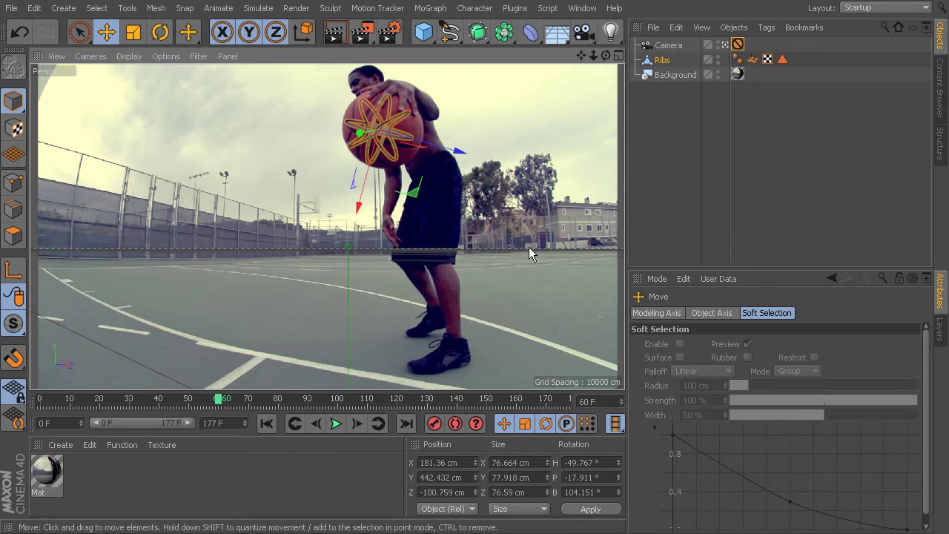
click(552, 238)
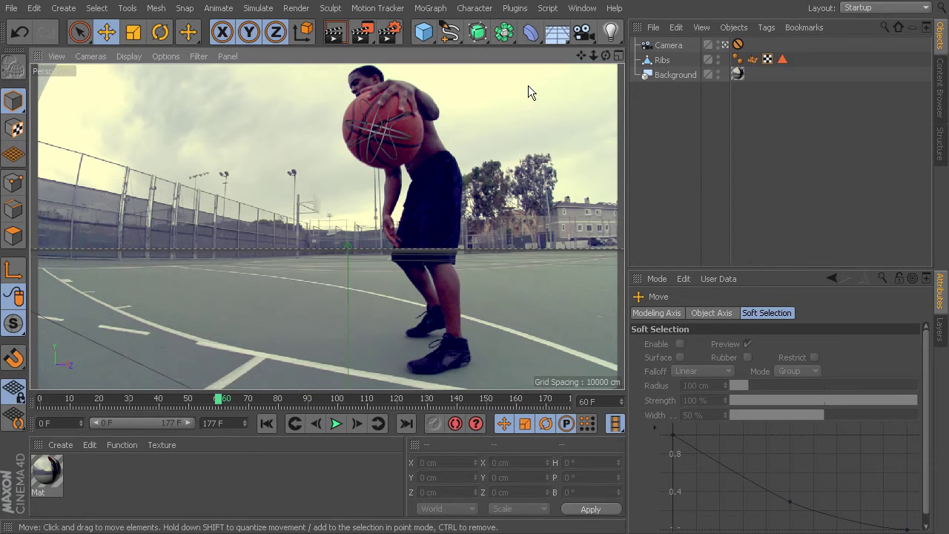
Add a Display tag to the Ribs object and enable Backface Culling in it
click(693, 60)
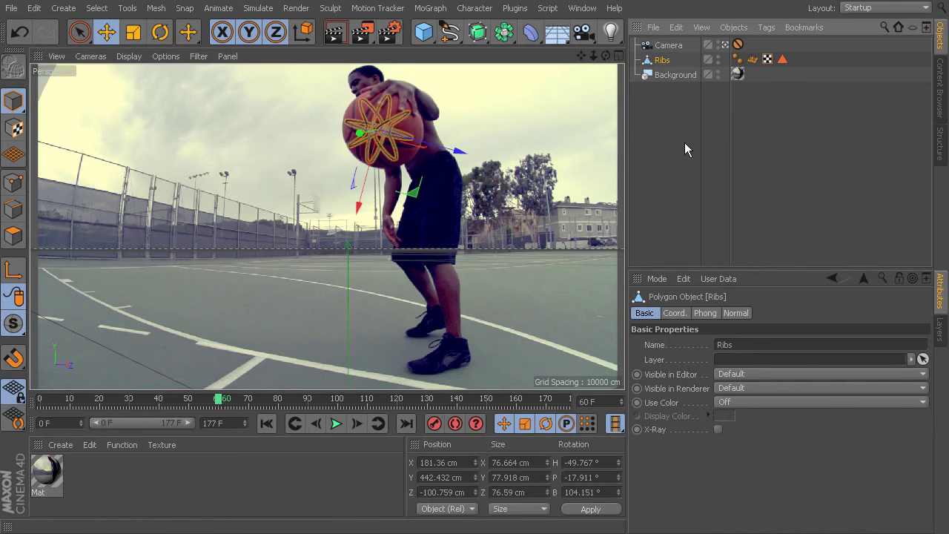
click(766, 27)
mouse_move(778, 56)
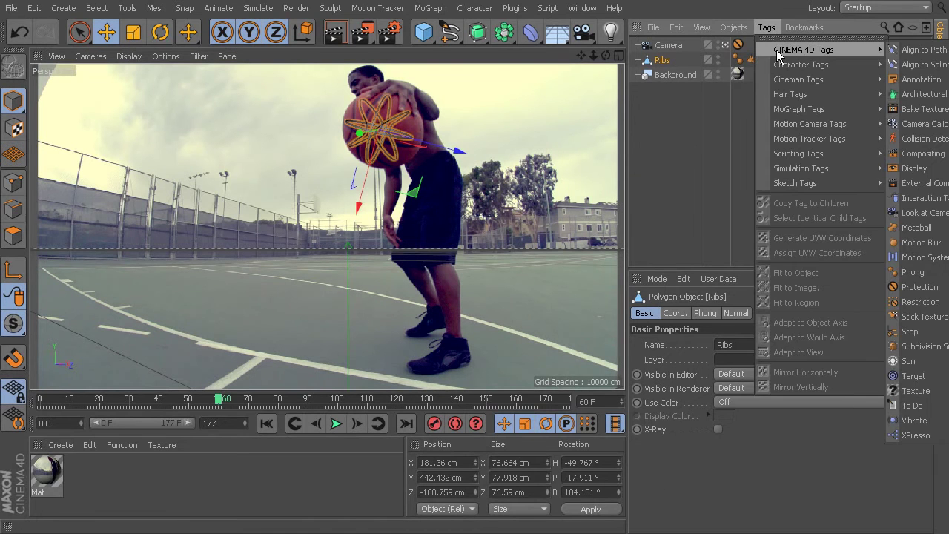
click(920, 169)
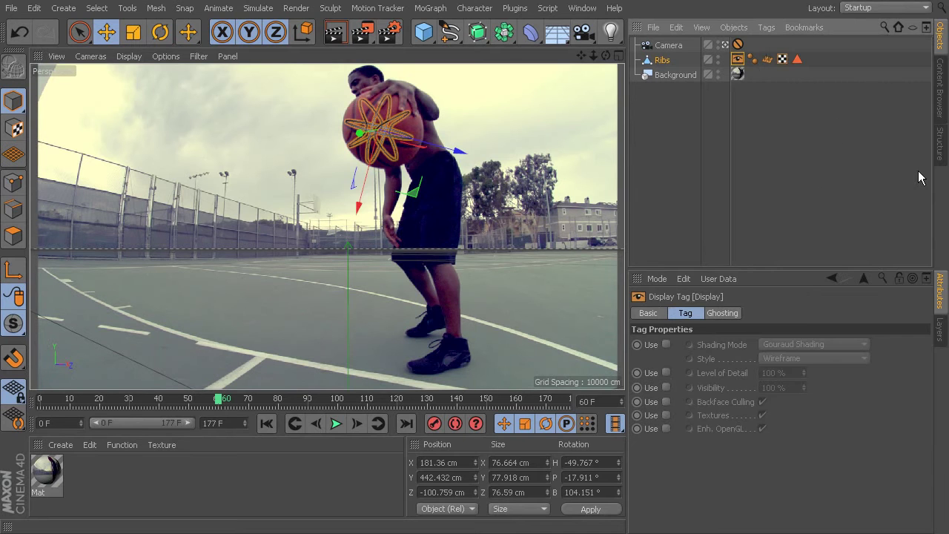
click(666, 401)
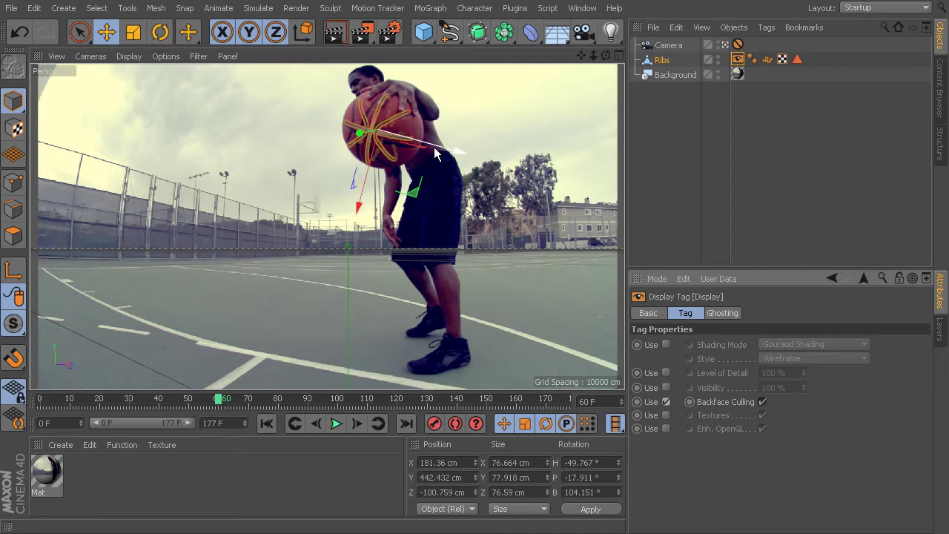
Shift the Ribs to about X 212, Y 435, Z -124 cm and rotate it to about H -62.4°, P -25.9°, B 108.6°
drag(433, 147, 412, 140)
drag(369, 176, 369, 181)
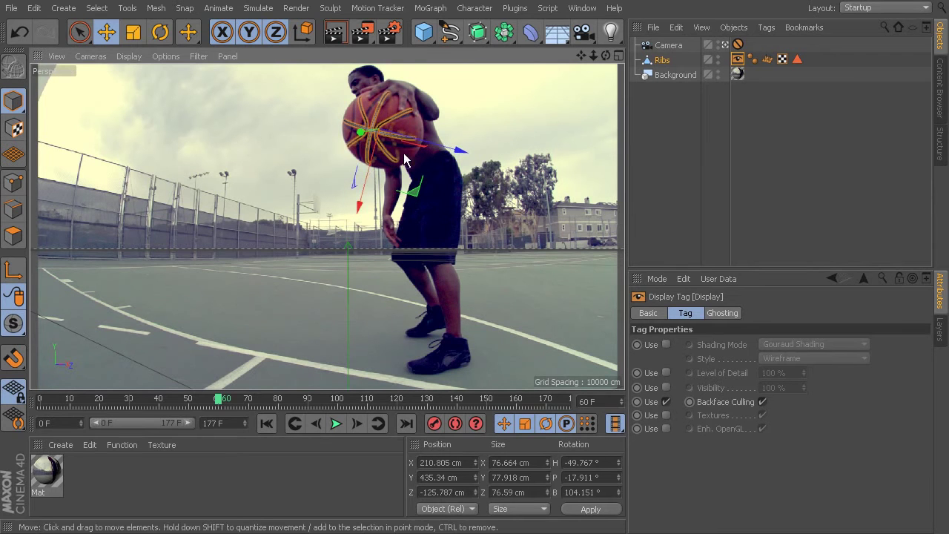
drag(425, 143, 428, 144)
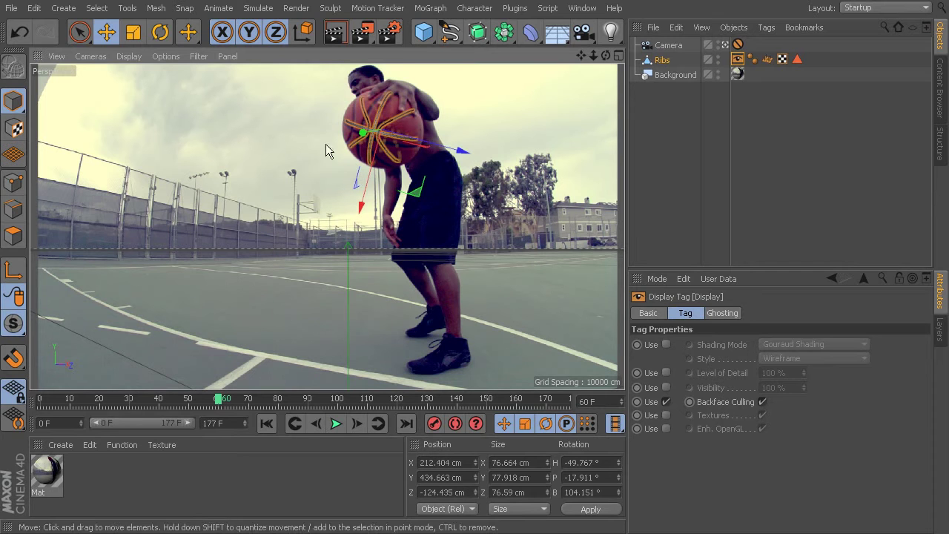
click(164, 32)
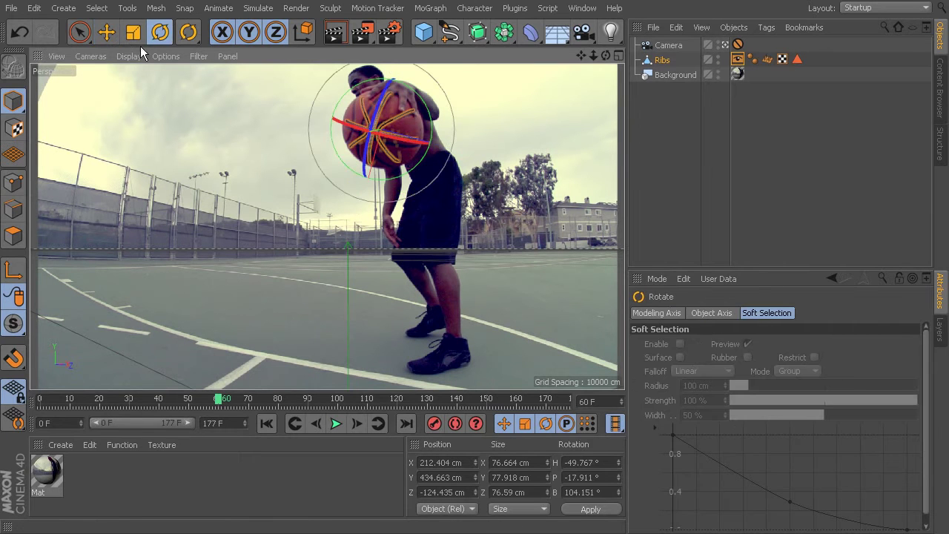
drag(430, 113, 368, 128)
mouse_move(384, 93)
mouse_down()
mouse_move(363, 112)
mouse_move(372, 84)
mouse_up()
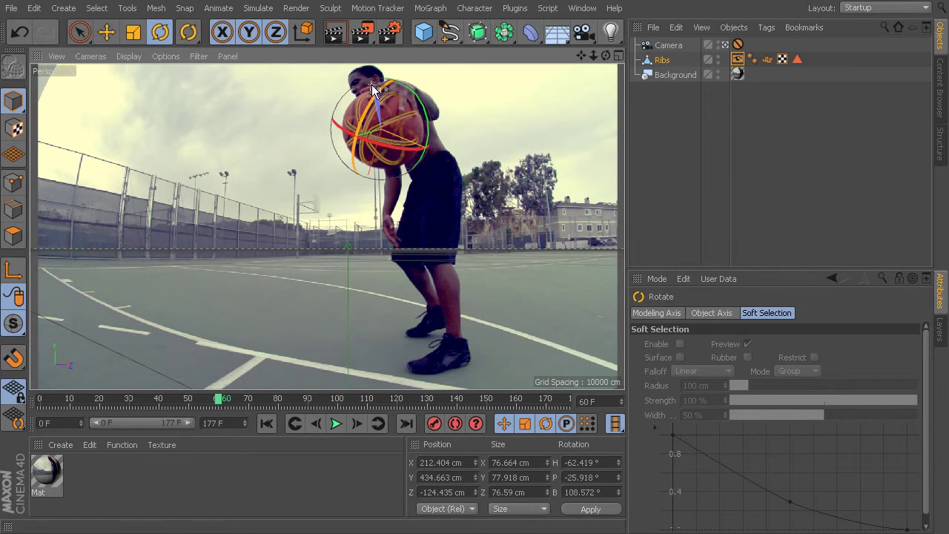
Fine-tune the Ribs position over the ball to about X 217.6, Y 432.3, Z -129.5 cm
click(106, 32)
drag(454, 162, 456, 162)
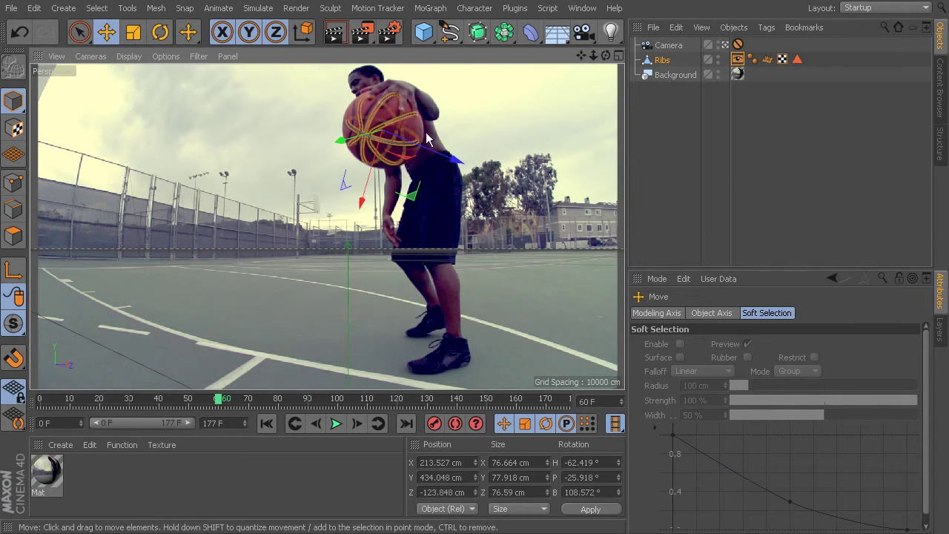
drag(345, 143, 339, 146)
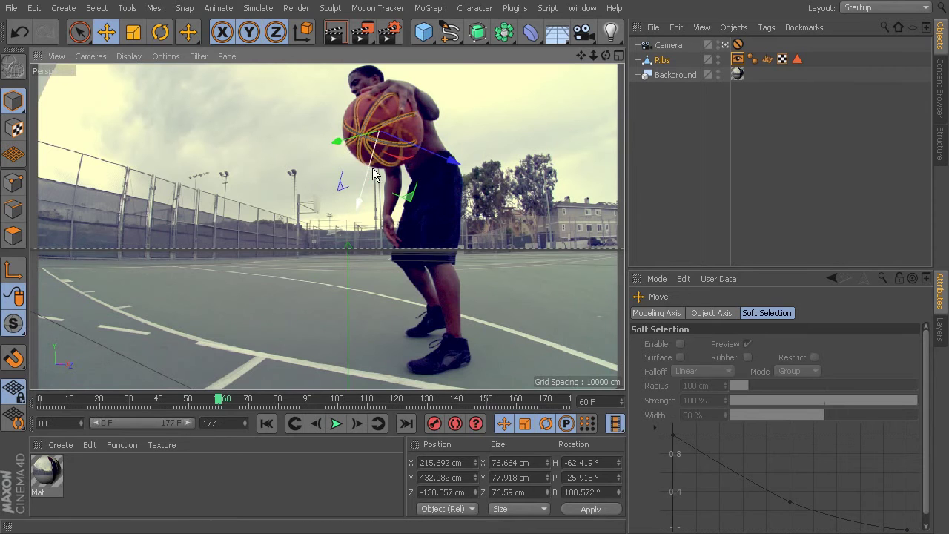
drag(370, 175, 371, 175)
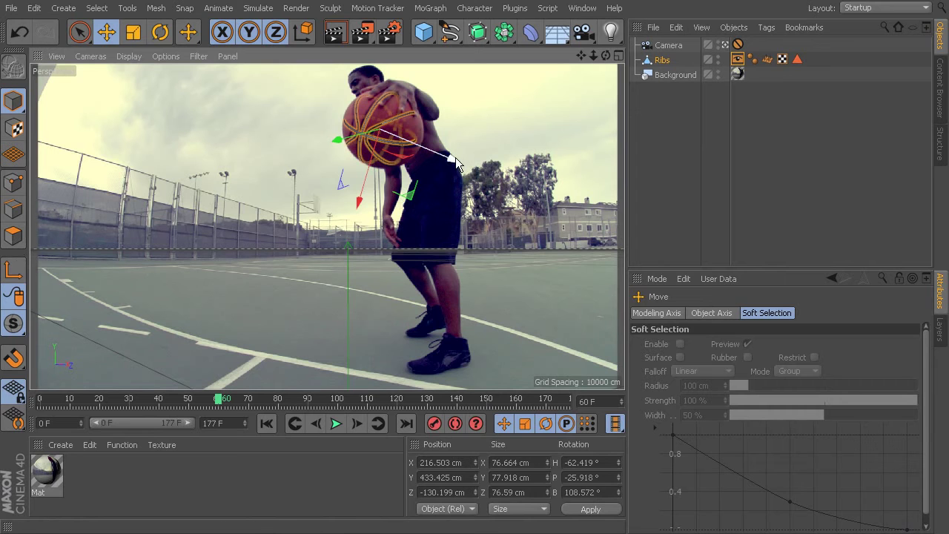
drag(454, 165, 451, 163)
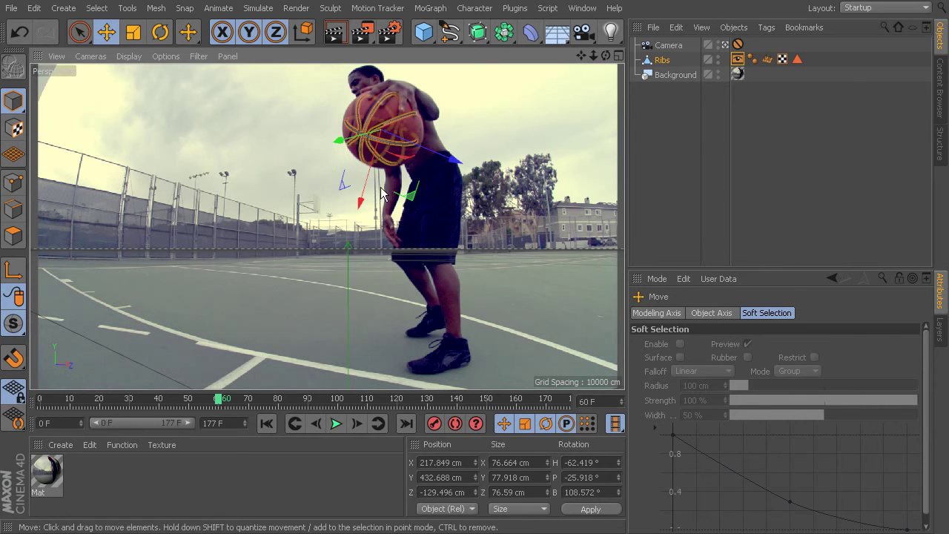
drag(375, 179, 368, 176)
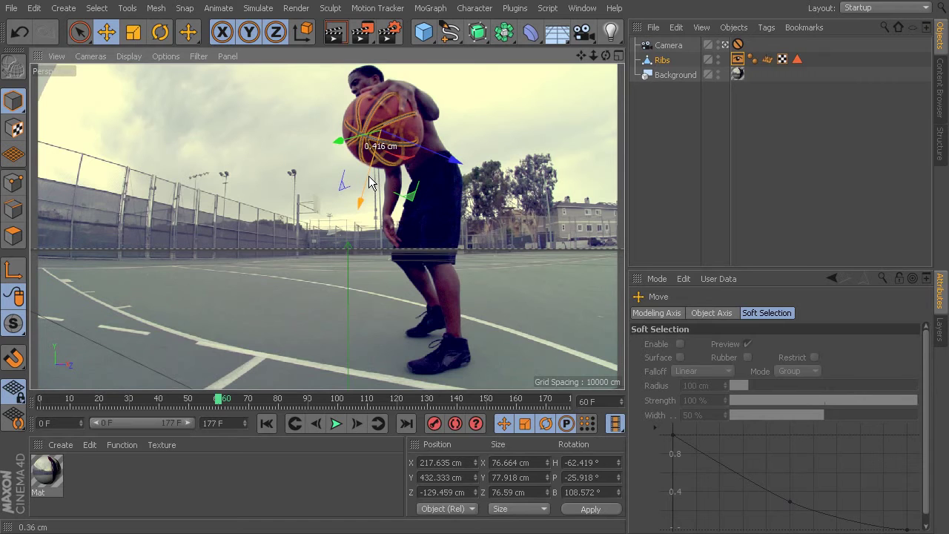
Rotate the Ribs to about H -71.7°, P -28.4°, B 104.3° to follow the ball's seams, and deselect it to check the match
click(160, 32)
drag(381, 154, 388, 149)
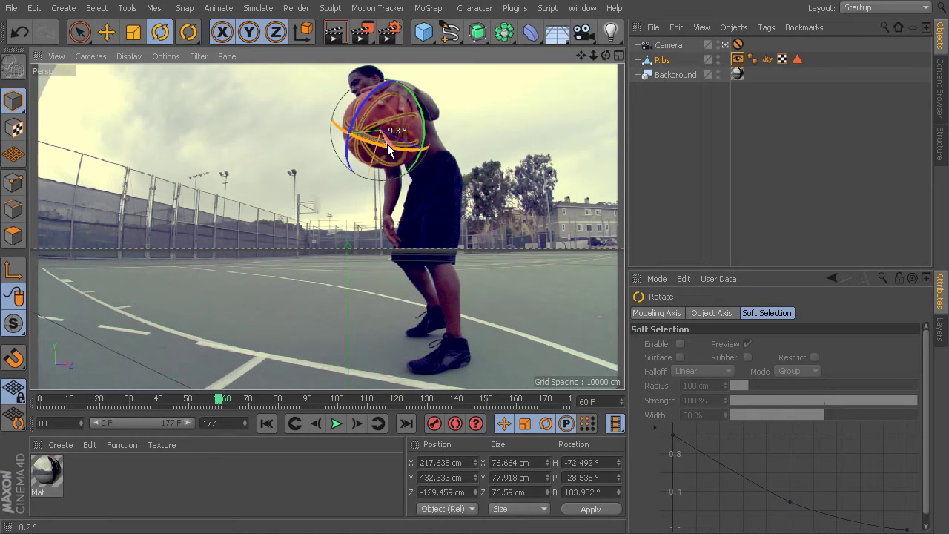
click(449, 210)
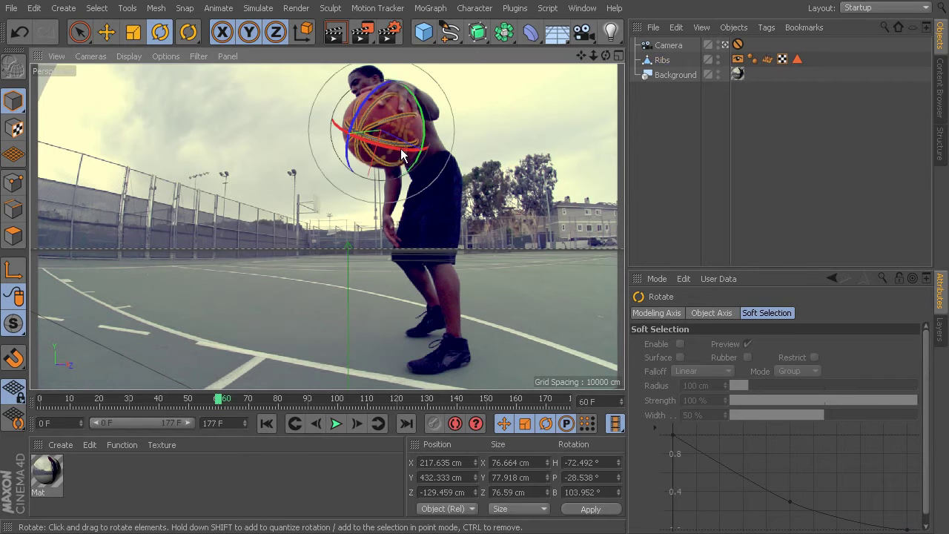
click(402, 150)
drag(419, 161, 426, 152)
click(524, 249)
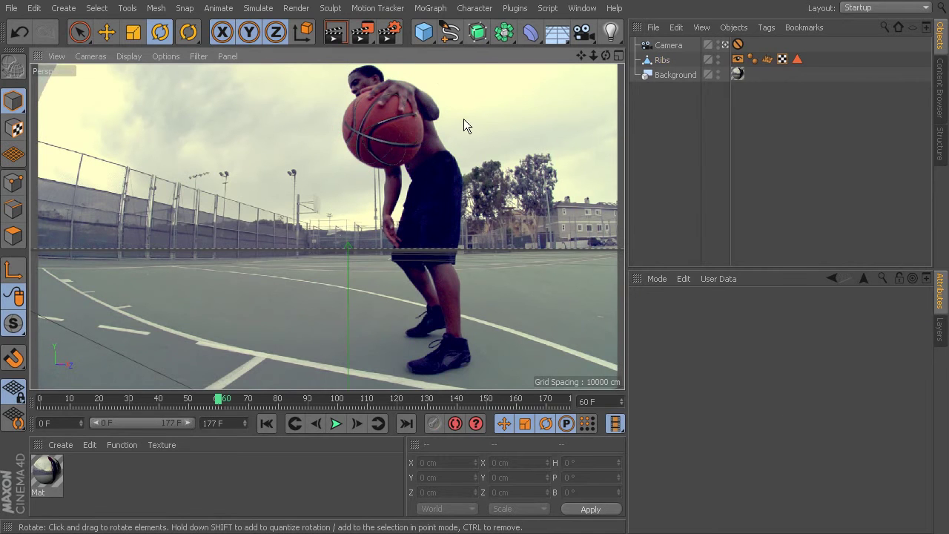
Record keyframes for the position and rotation of the Ribs object at frame 60
click(387, 141)
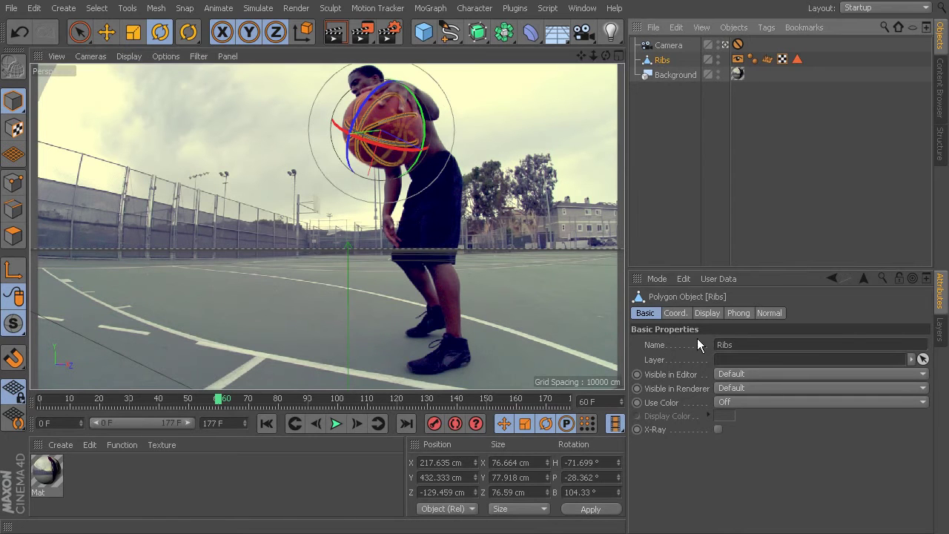
click(674, 313)
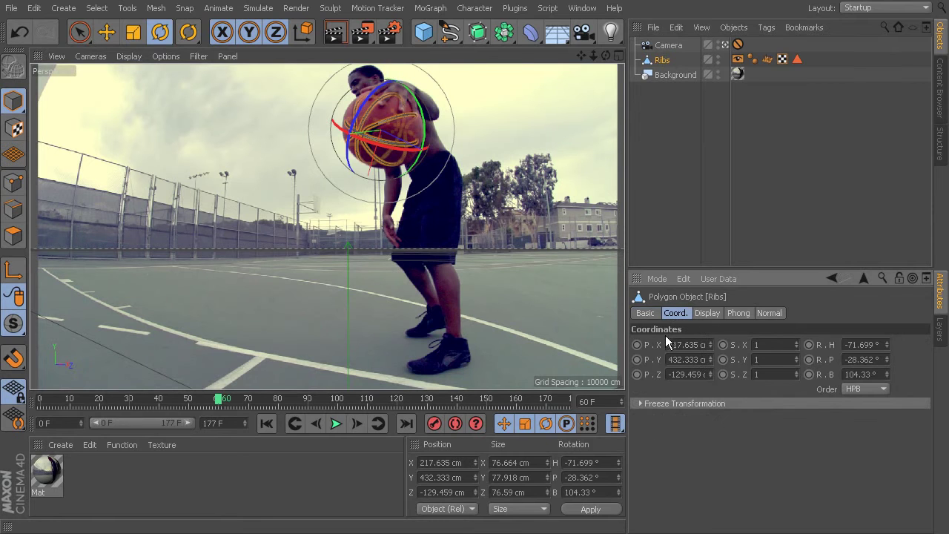
ctrl+click(636, 345)
ctrl+click(636, 359)
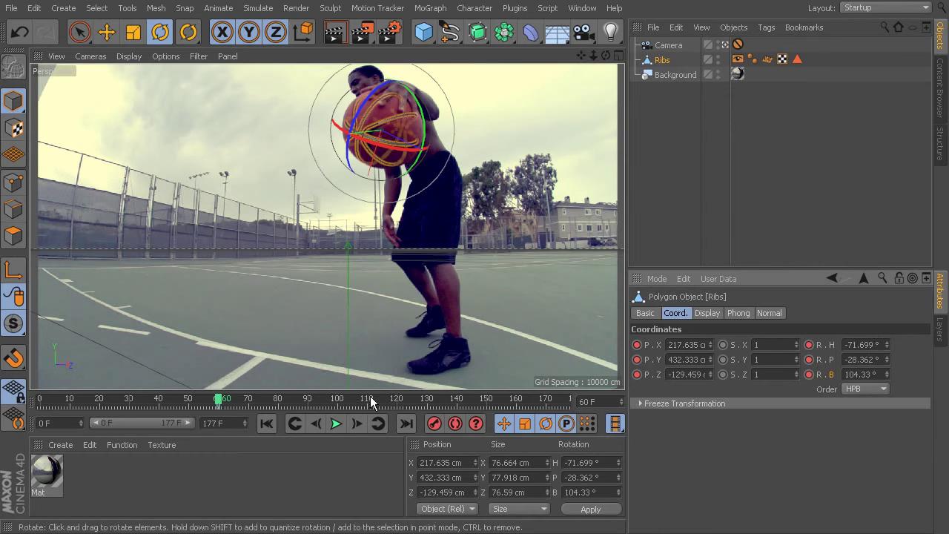
Go to frame 110 and move the Ribs onto the ball near the ground, at about X -118, Y 164, Z 144 cm
drag(220, 402, 368, 482)
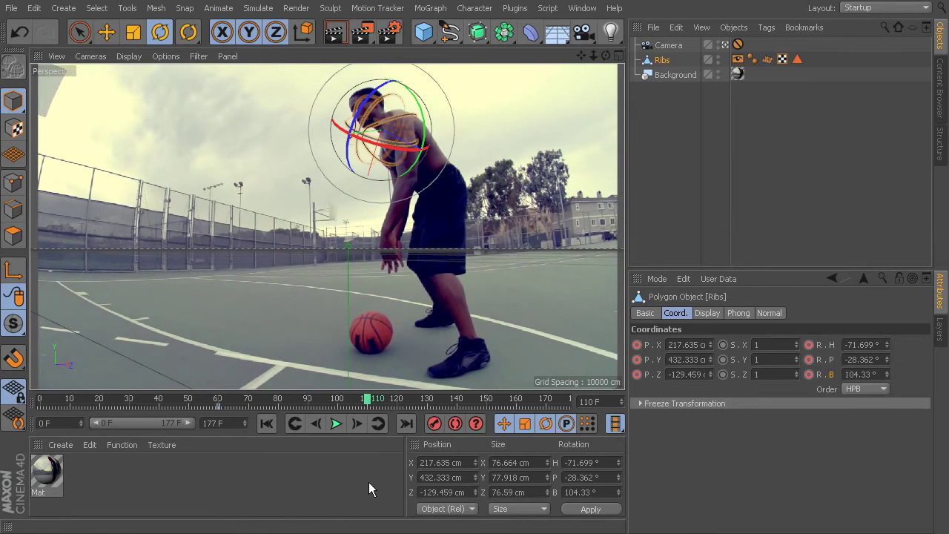
drag(356, 122, 348, 348)
click(108, 31)
drag(363, 356, 408, 341)
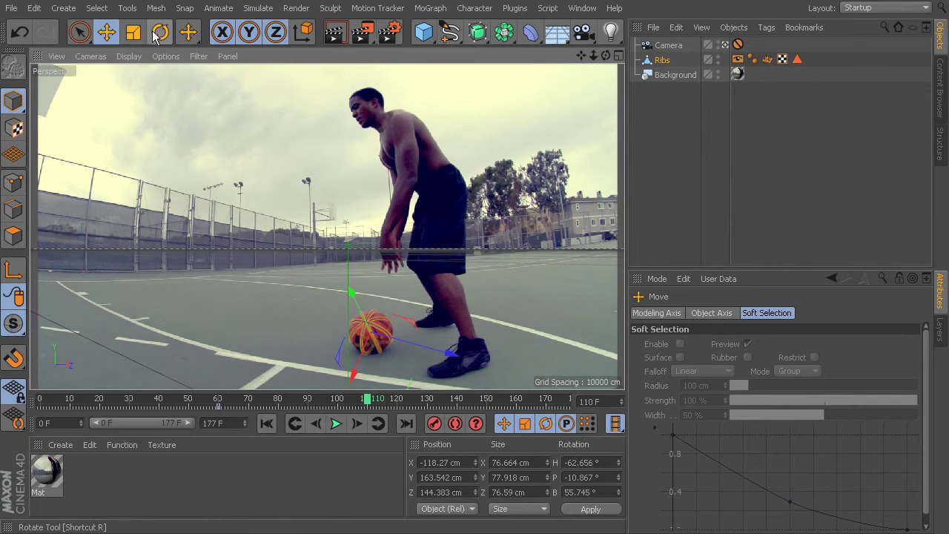
Rotate the Ribs at frame 110 to about H -58.7°, P -4.2°, B 46.1° and keyframe its position and rotation
key(r)
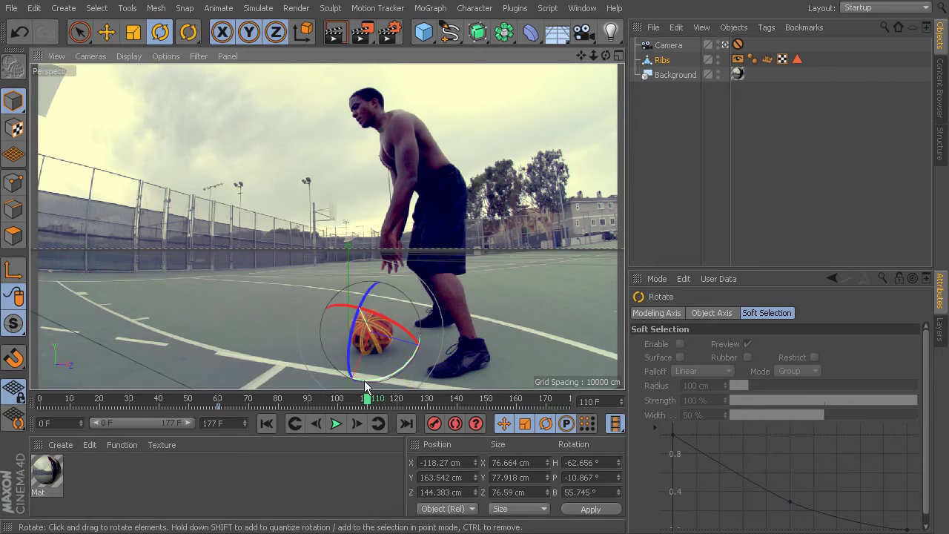
drag(374, 377, 384, 375)
drag(357, 314, 356, 325)
click(663, 167)
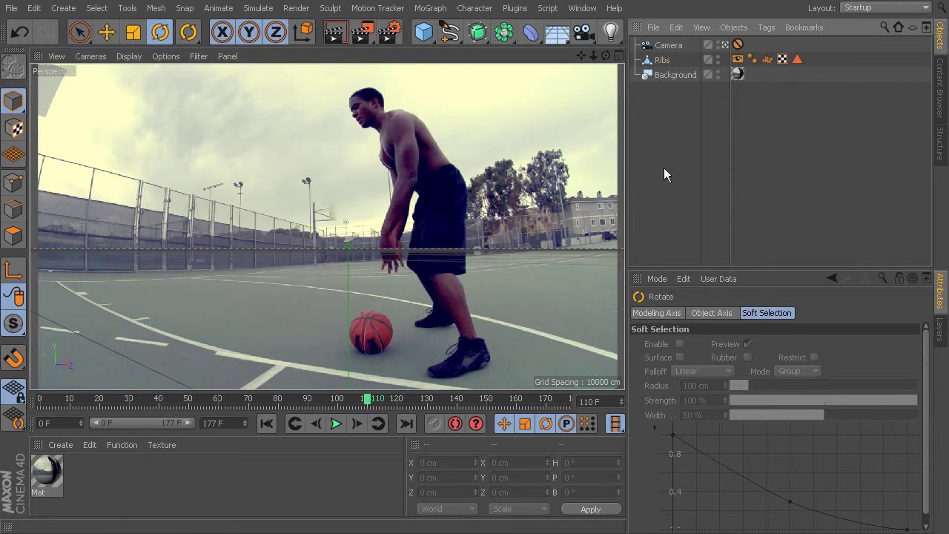
click(397, 335)
drag(403, 319, 400, 323)
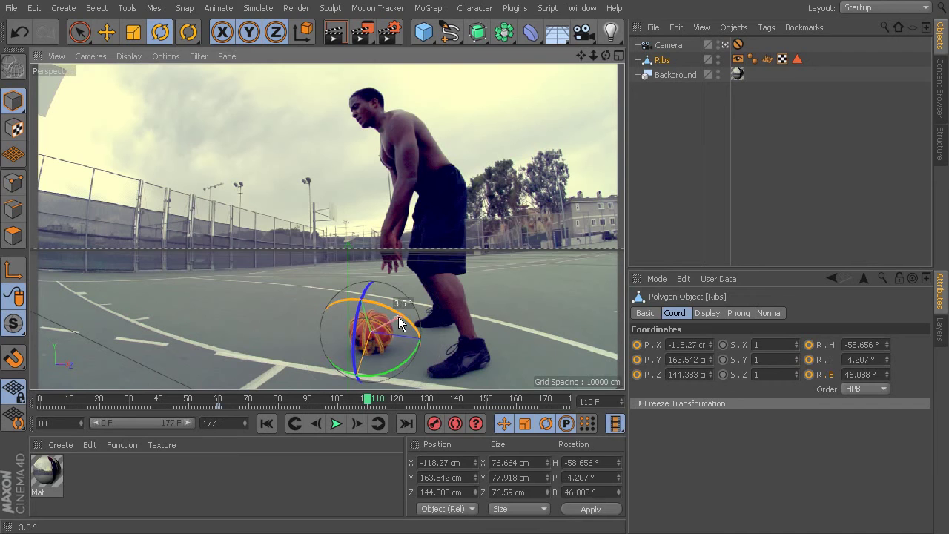
click(490, 325)
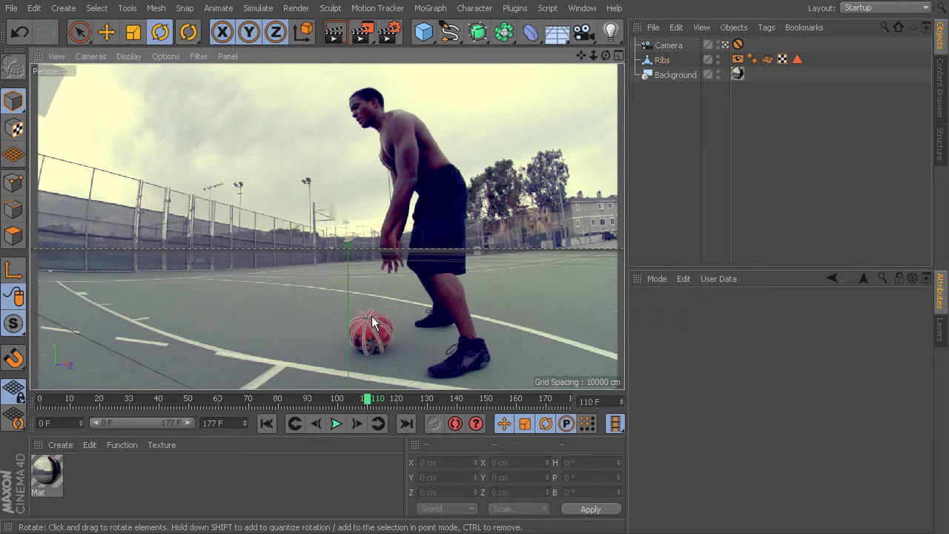
click(671, 60)
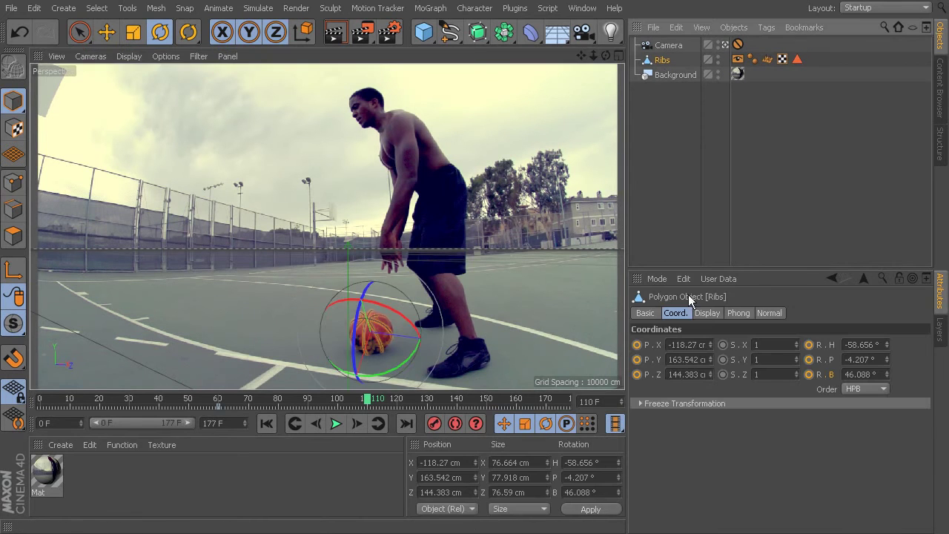
drag(637, 345, 637, 374)
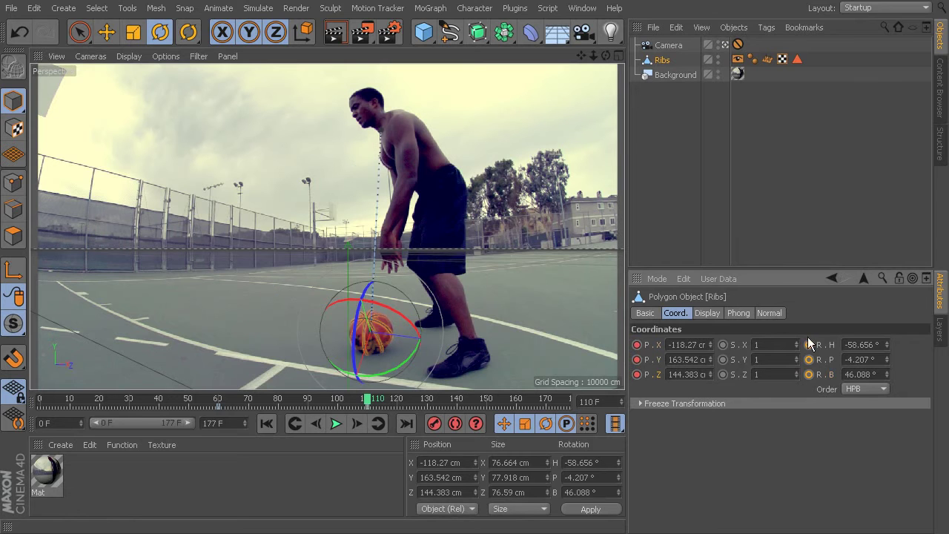
At frame 113, match the Ribs to the ball at about X -186, Y 202, Z 216 cm, rotated to about H -32.5°, P 9.4°, B -60.5°
mouse_move(283, 398)
mouse_down()
mouse_move(214, 399)
mouse_move(298, 400)
mouse_move(357, 433)
mouse_move(202, 427)
mouse_move(384, 458)
mouse_move(234, 444)
mouse_move(387, 483)
mouse_move(367, 481)
mouse_move(377, 480)
mouse_up()
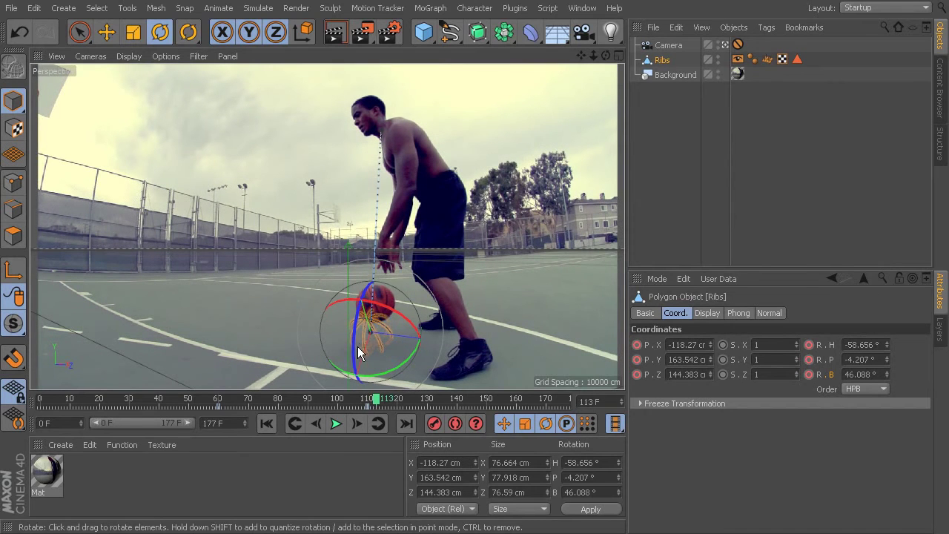
drag(359, 343, 368, 319)
drag(382, 378, 376, 327)
drag(339, 297, 398, 296)
click(106, 32)
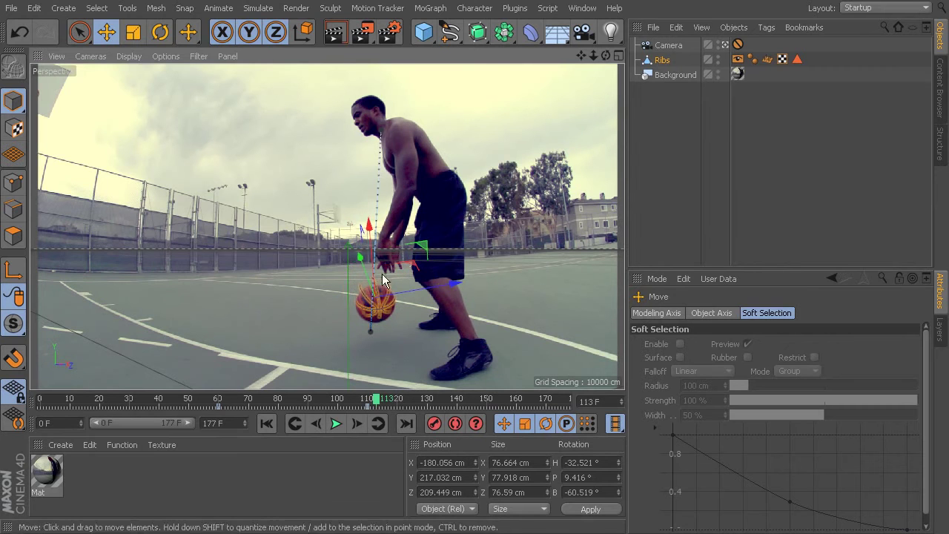
drag(369, 252, 376, 259)
click(438, 330)
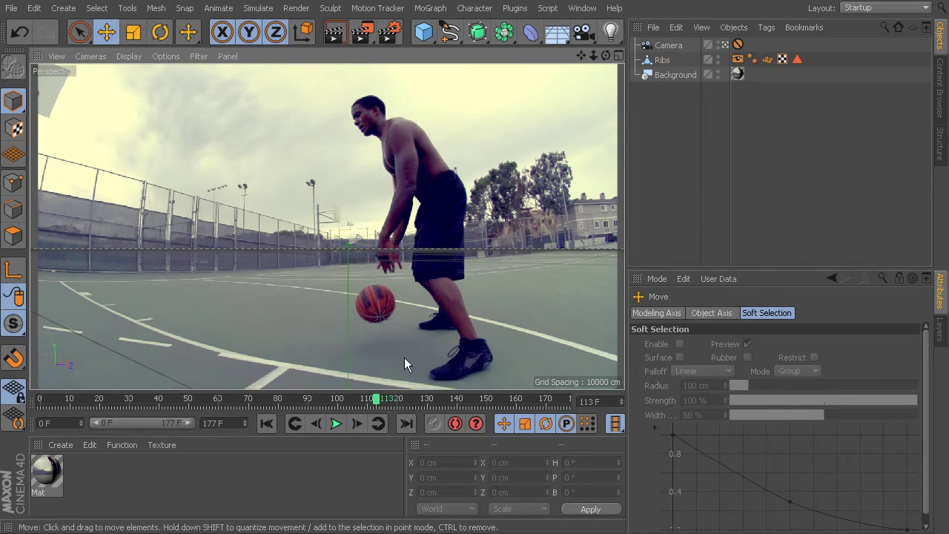
Record position and rotation keyframes for the Ribs object at frame 113
click(662, 60)
ctrl+click(808, 346)
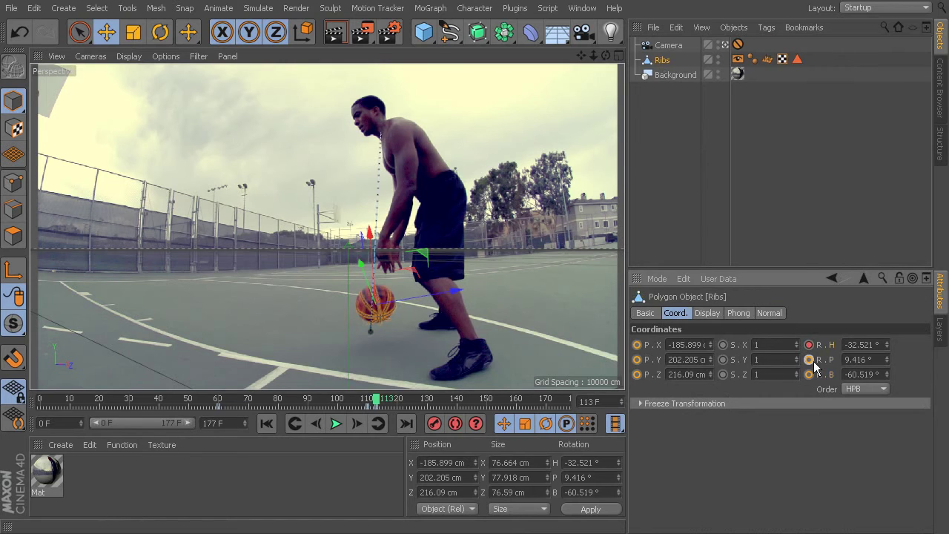
ctrl+click(636, 345)
ctrl+click(636, 360)
ctrl+click(636, 375)
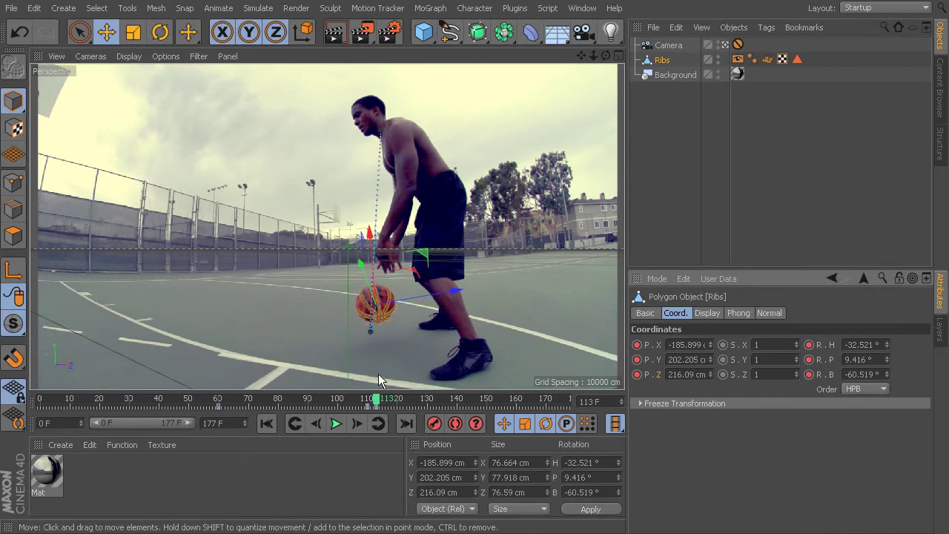
Try moving the Ribs down onto the ball at frame 111, to about X -141, Y 154, Z 168 cm, and compare with frame 110
drag(377, 404, 369, 401)
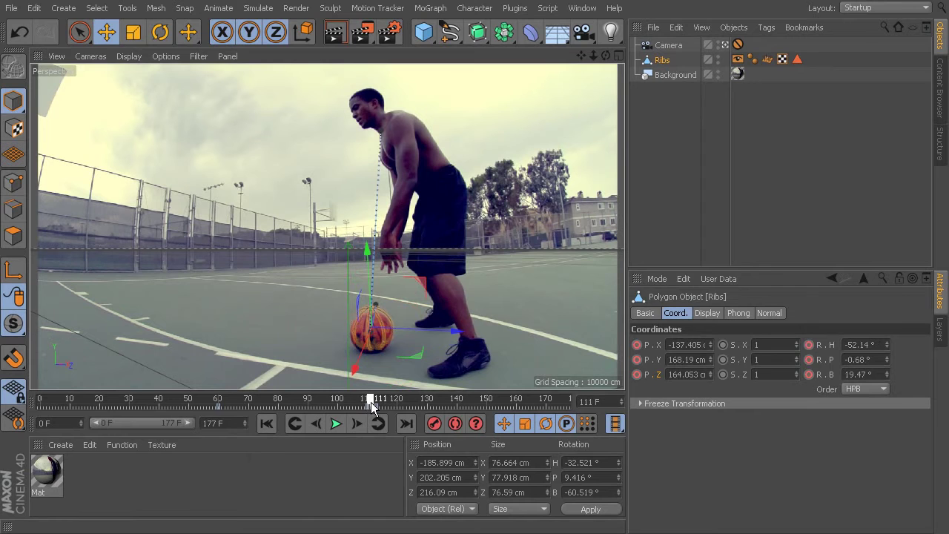
drag(372, 295, 371, 298)
click(160, 32)
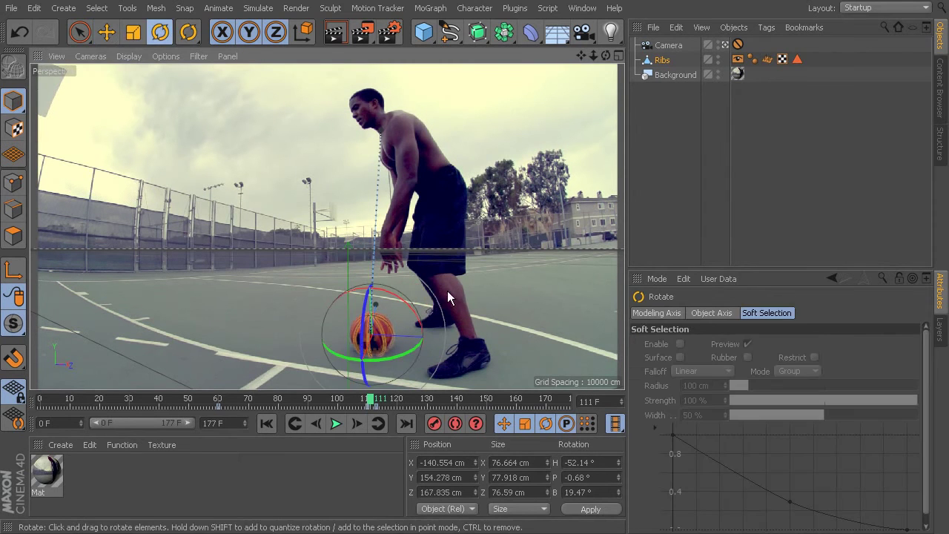
drag(374, 403, 367, 400)
click(421, 361)
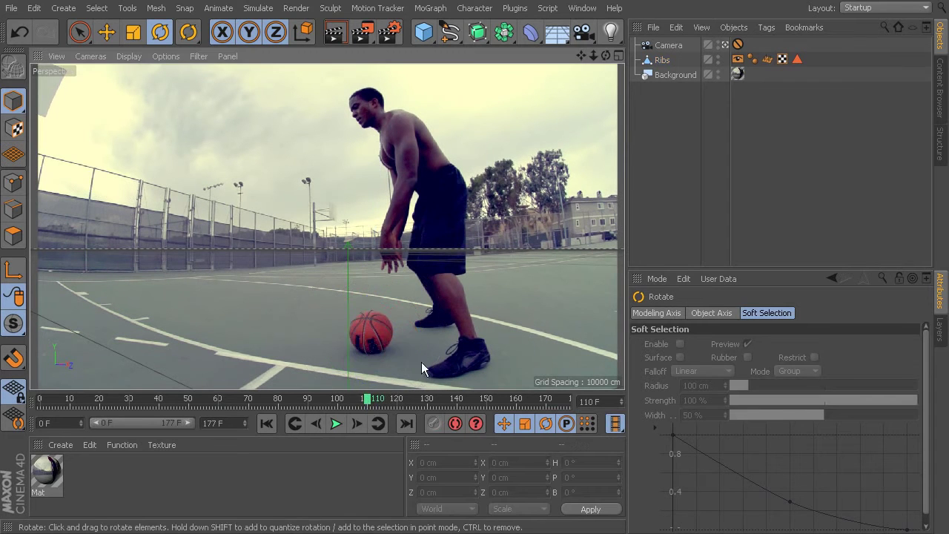
At frame 111, fit the Ribs to the ball at about X -142, Y 158, Z 168 cm, rotated to about H -59.3°, P -3.2°, B 21.2°
click(357, 423)
click(371, 312)
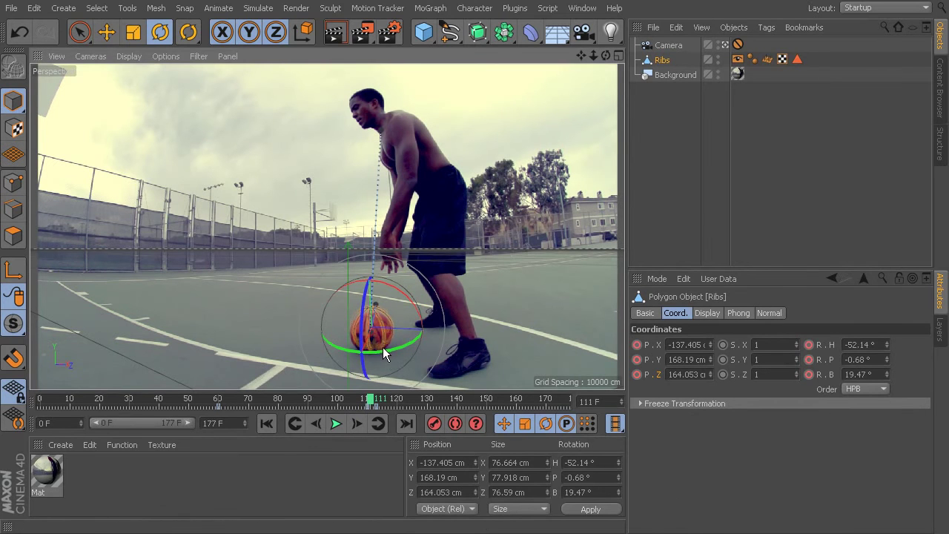
mouse_move(381, 349)
mouse_down()
mouse_move(405, 351)
mouse_move(374, 367)
mouse_up()
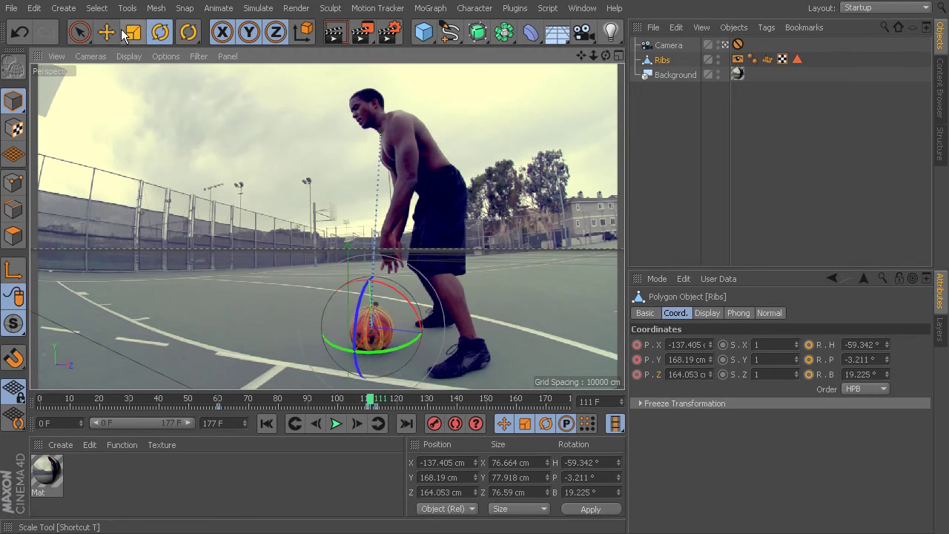
click(106, 32)
mouse_move(368, 282)
mouse_down()
mouse_move(370, 291)
mouse_move(368, 282)
mouse_up()
drag(410, 336, 409, 336)
click(160, 32)
mouse_move(360, 303)
mouse_down()
mouse_move(361, 315)
mouse_move(360, 303)
mouse_up()
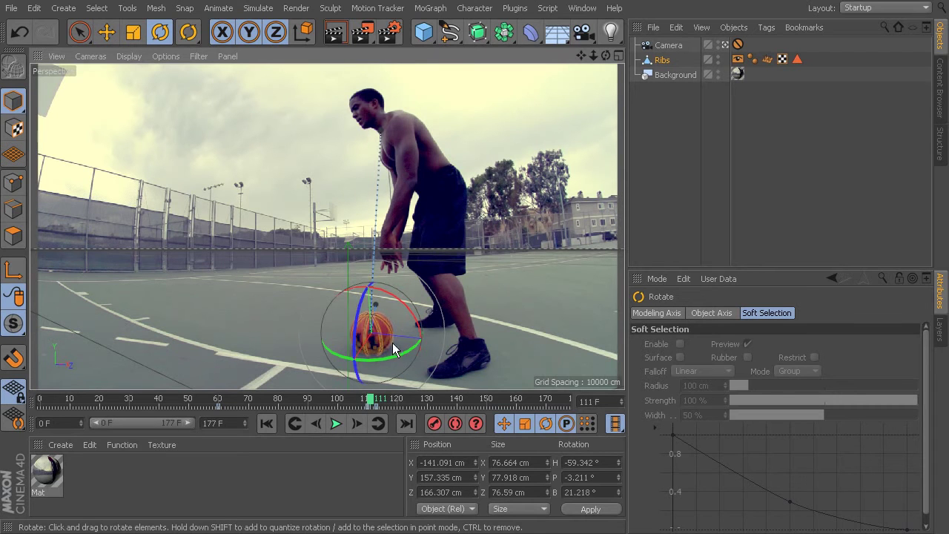
click(106, 32)
drag(363, 358, 364, 356)
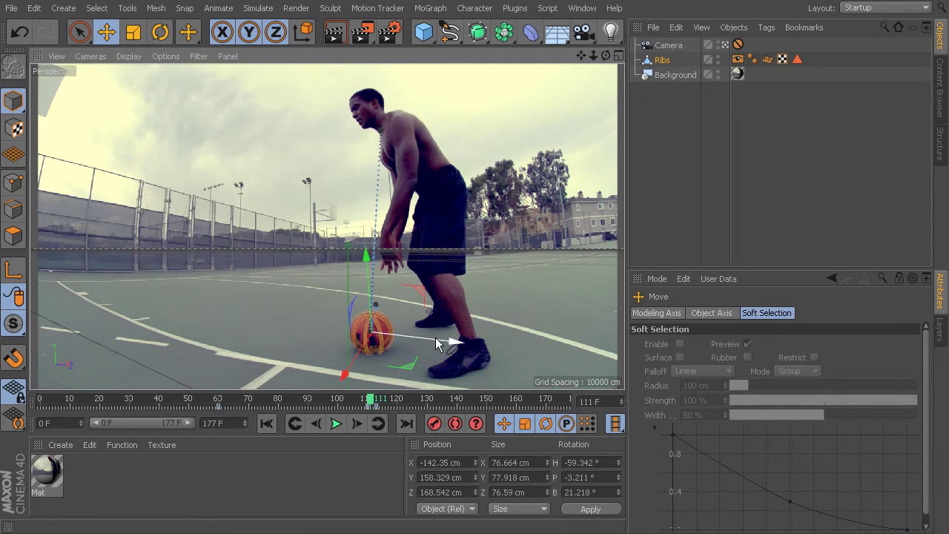
click(604, 313)
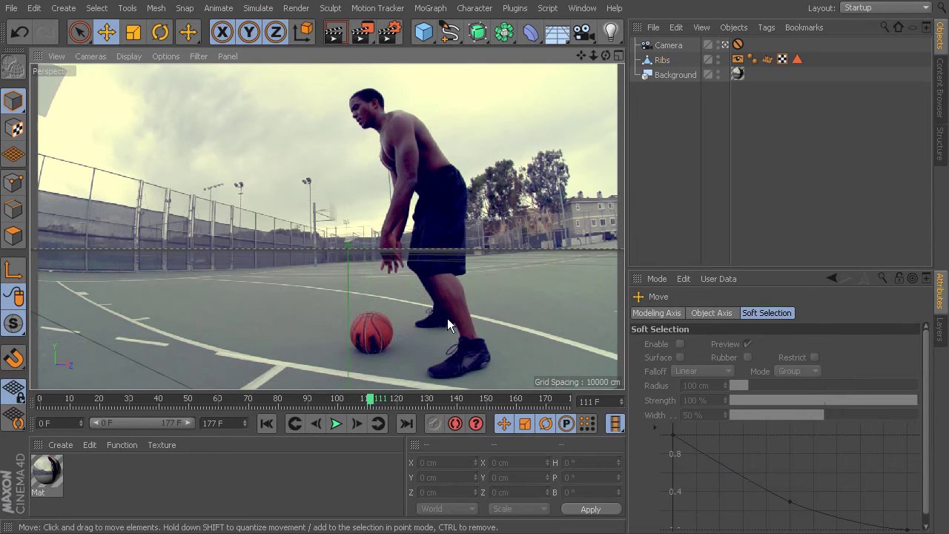
Rotate the Ribs at frame 111 to about H -61.3°, P 0.4°, B 28.1° and keyframe its position and rotation
click(371, 330)
click(159, 34)
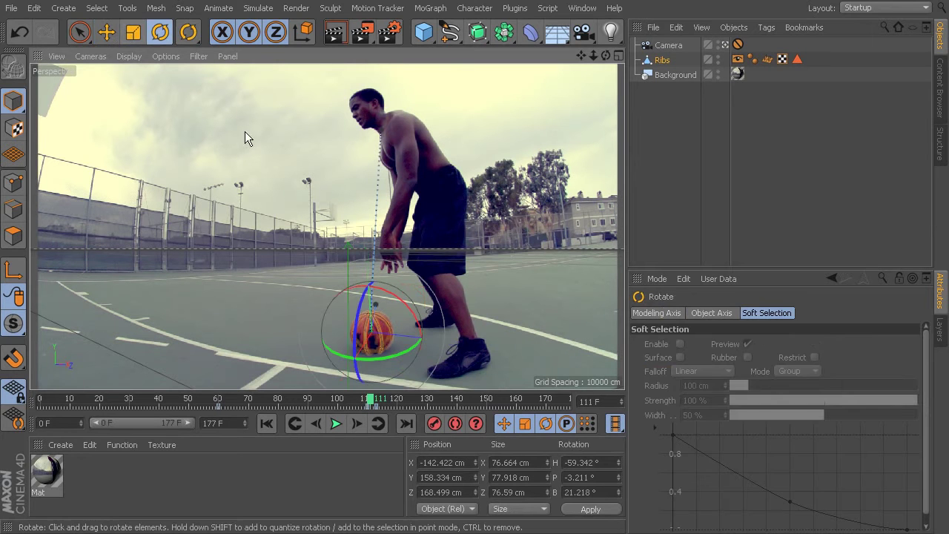
drag(356, 313, 424, 315)
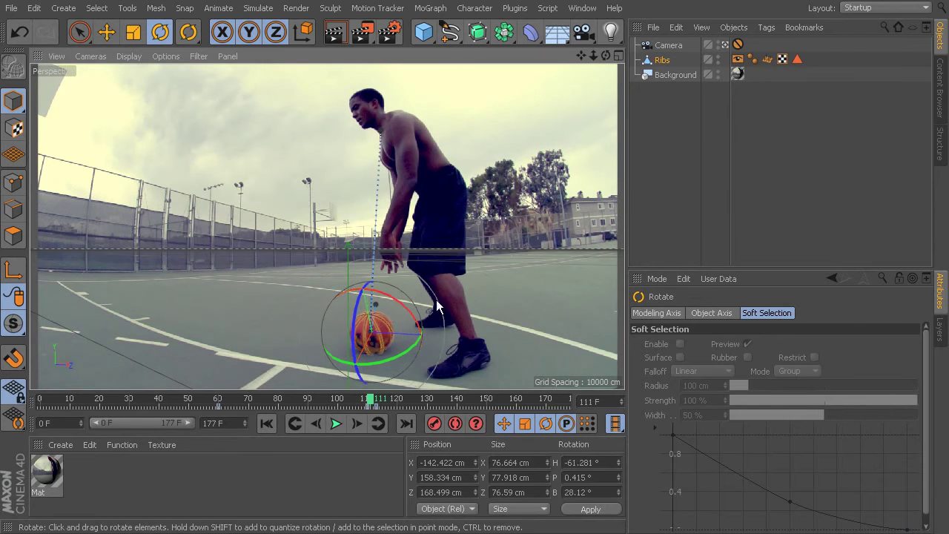
click(517, 327)
click(370, 330)
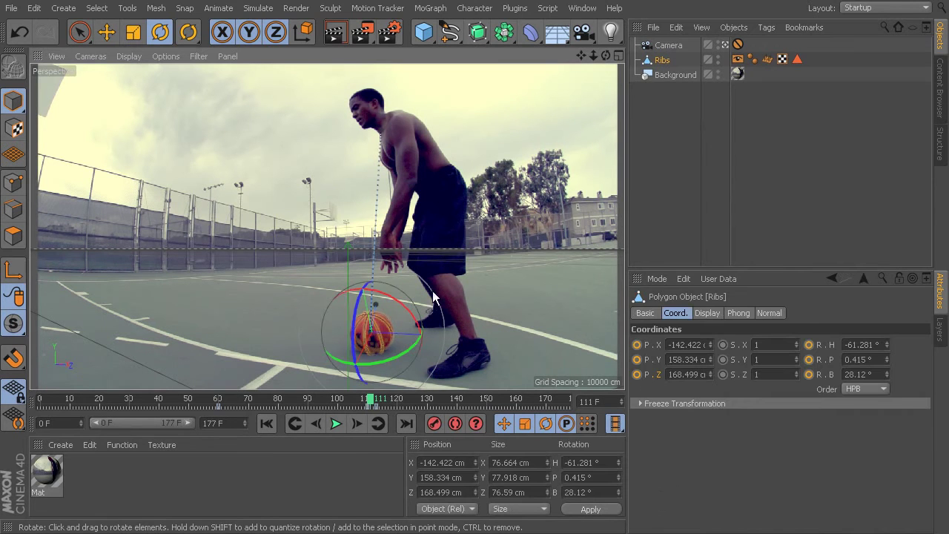
click(636, 344)
click(636, 359)
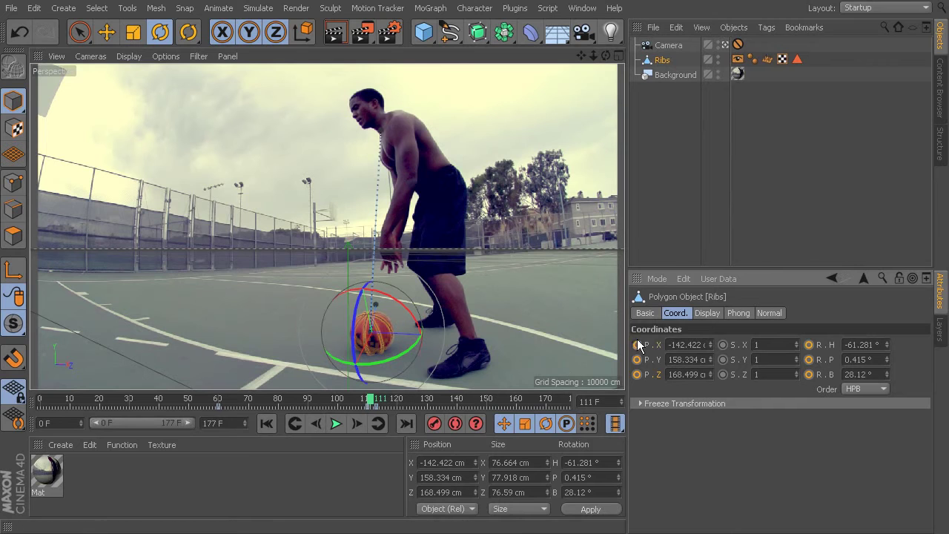
click(636, 373)
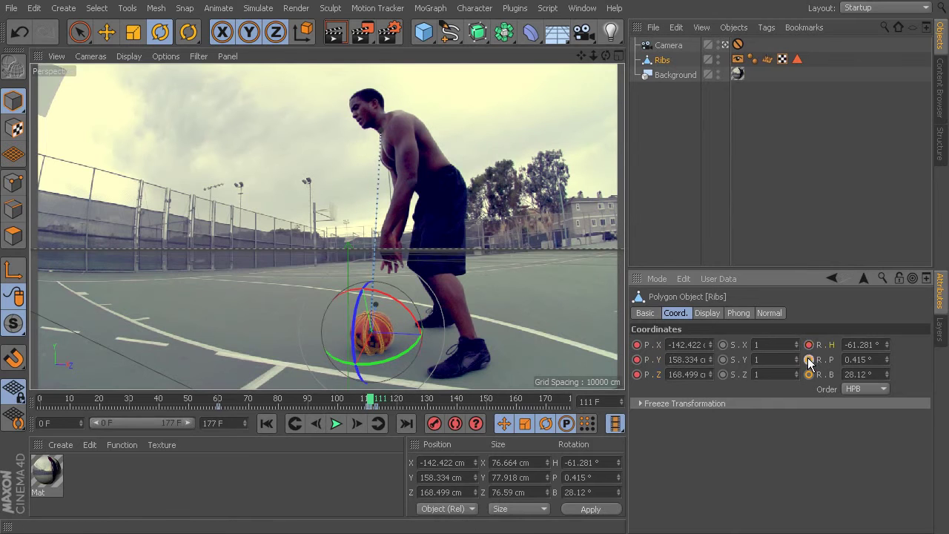
Go to frame 113 and rotate the Ribs to about H -38.3°, P 12.9°, B -59.4°, undoing the trial nudges to its position
drag(373, 404, 377, 408)
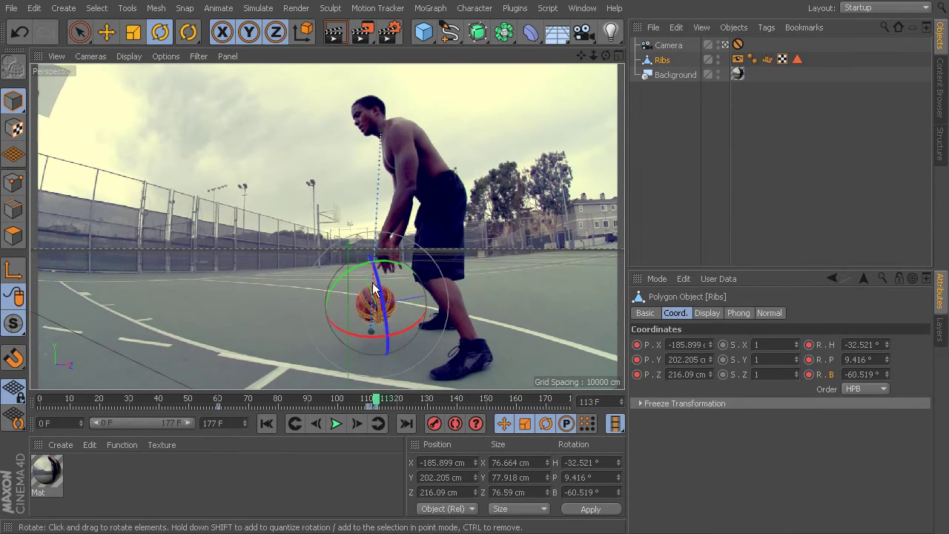
drag(351, 271, 373, 277)
click(106, 32)
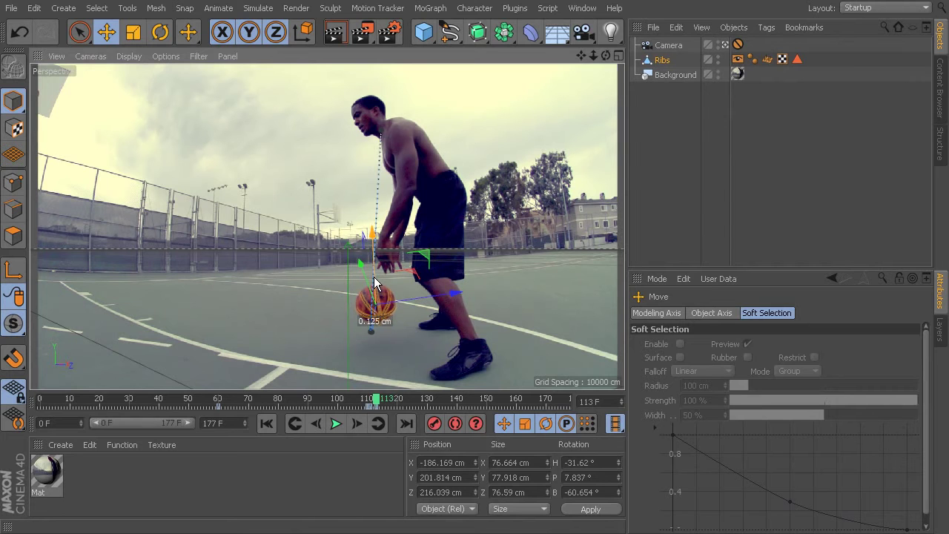
click(487, 336)
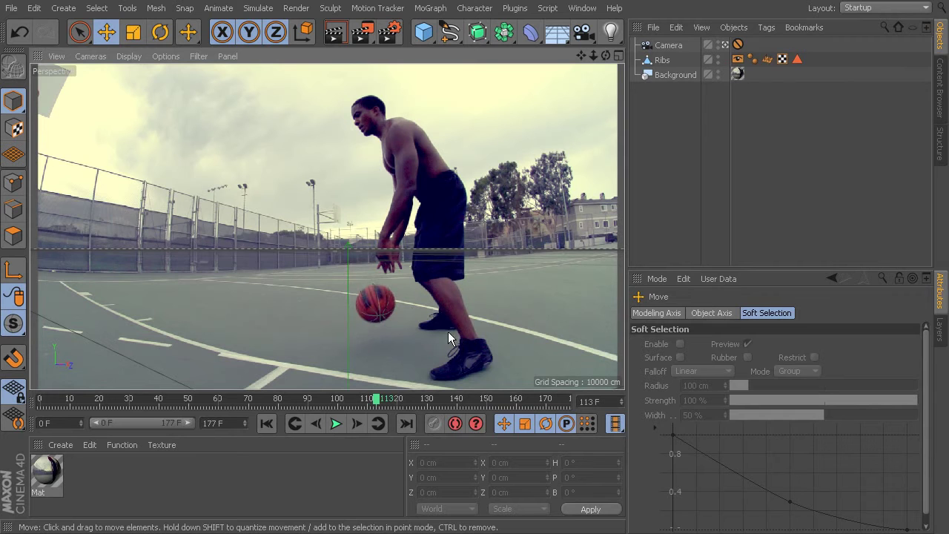
click(384, 306)
click(165, 35)
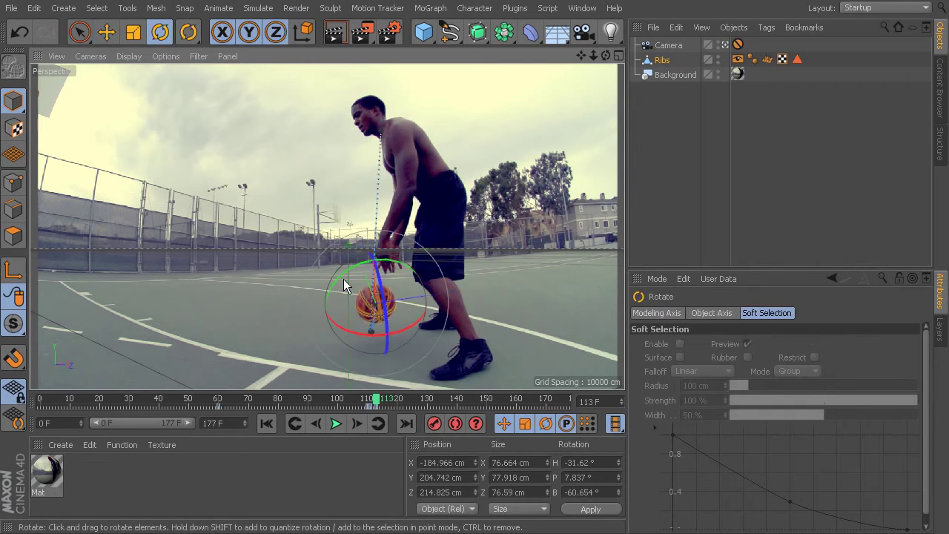
mouse_move(342, 276)
mouse_down()
mouse_move(323, 281)
mouse_move(357, 282)
mouse_move(334, 286)
mouse_up()
key(ctrl+z)
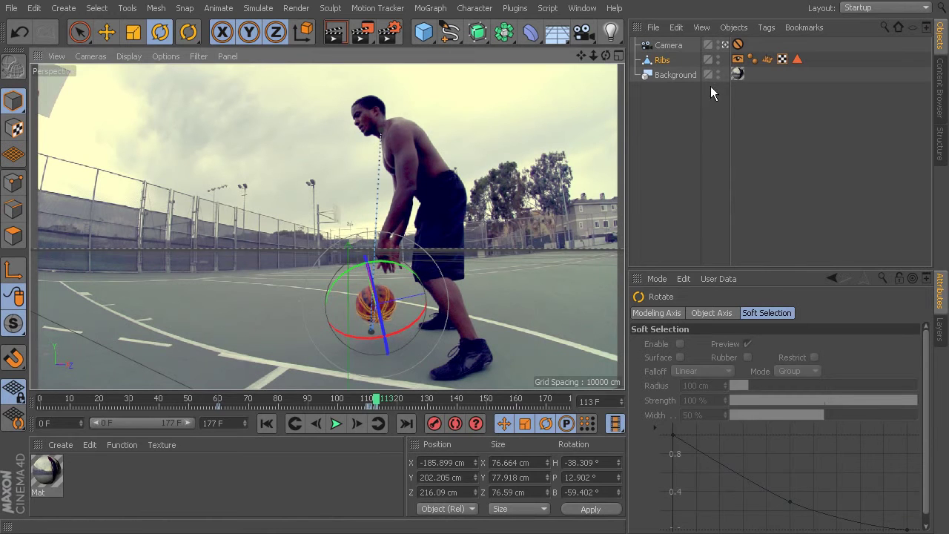
Refine the Ribs' rotation against the ball at frame 113 to about H -40.7°, P 16.8°, B -58.8°
click(656, 59)
click(520, 309)
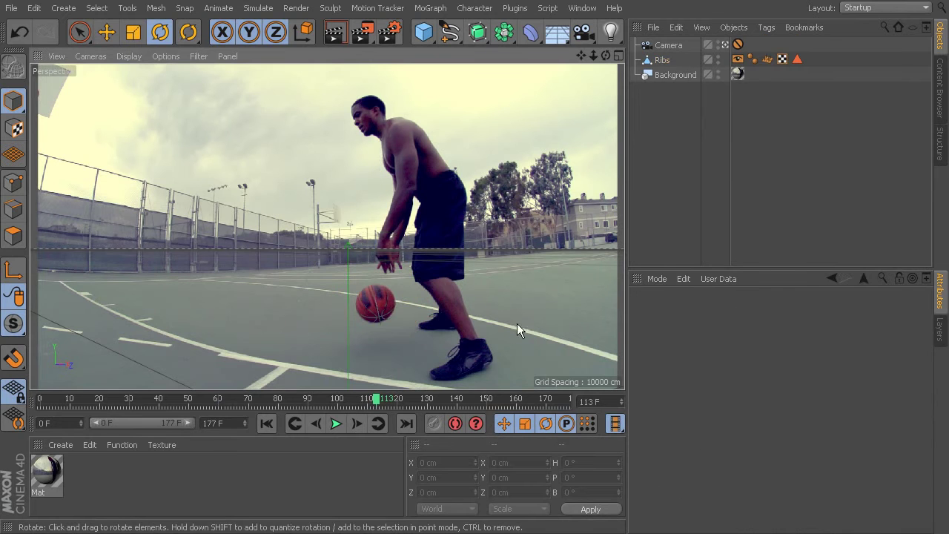
click(368, 279)
drag(349, 275, 340, 273)
click(591, 282)
click(374, 304)
Move the Ribs at frame 113 to about X -185, Y 205, Z 214 cm and keyframe its position and rotation
click(112, 31)
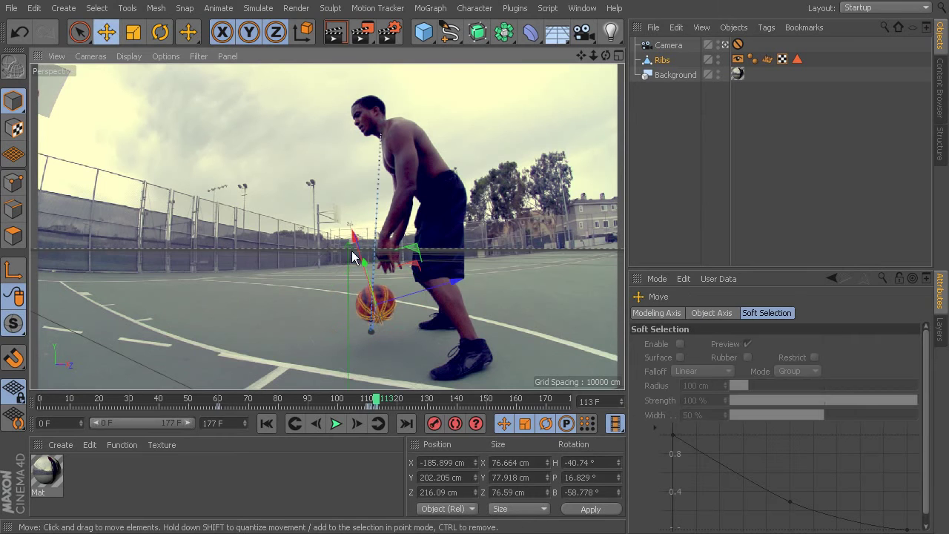
drag(363, 266, 363, 264)
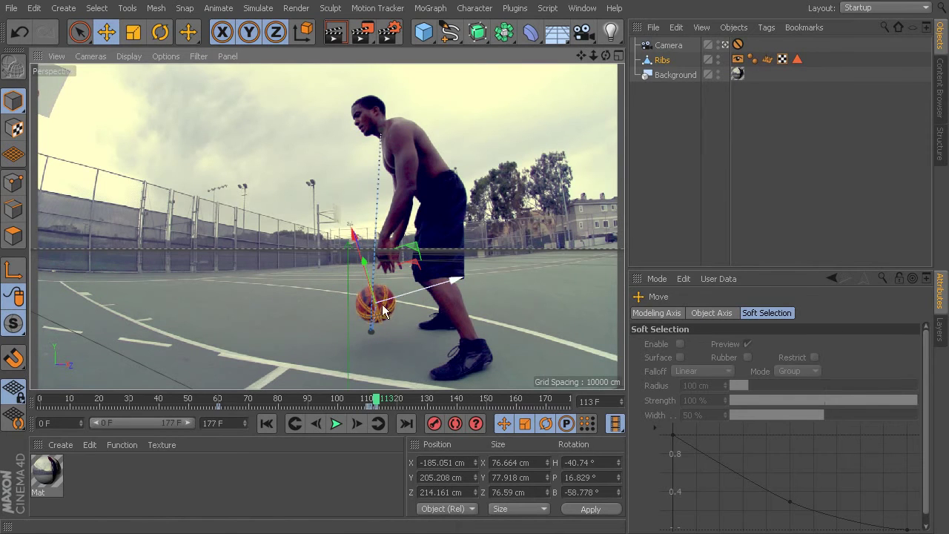
click(661, 62)
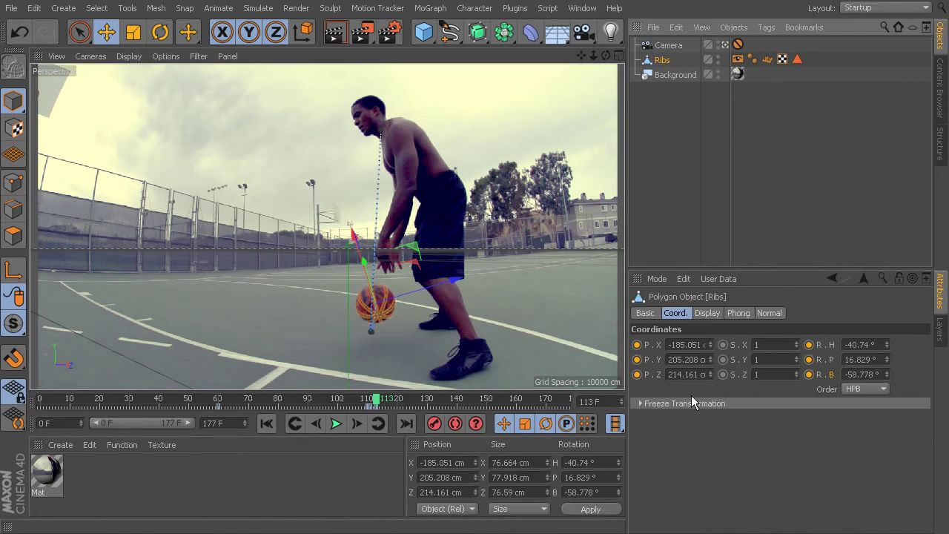
click(636, 345)
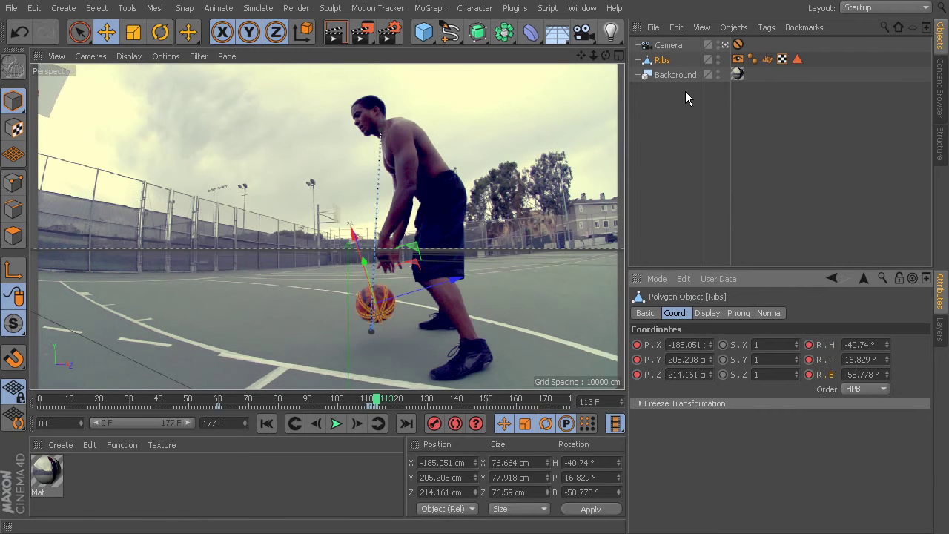
click(662, 62)
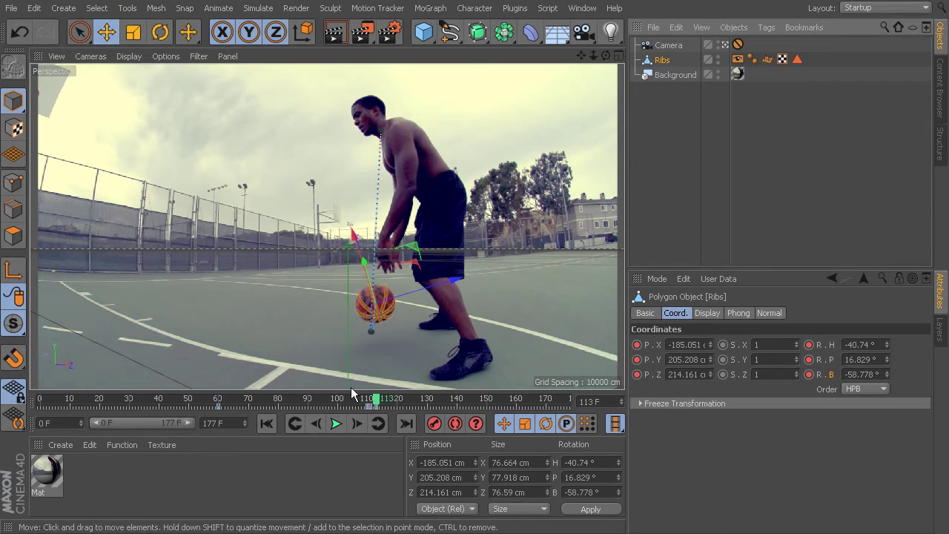
Switch the axis handles to world coordinates and back to object coordinates, and check the Ribs' match at earlier frames
click(309, 35)
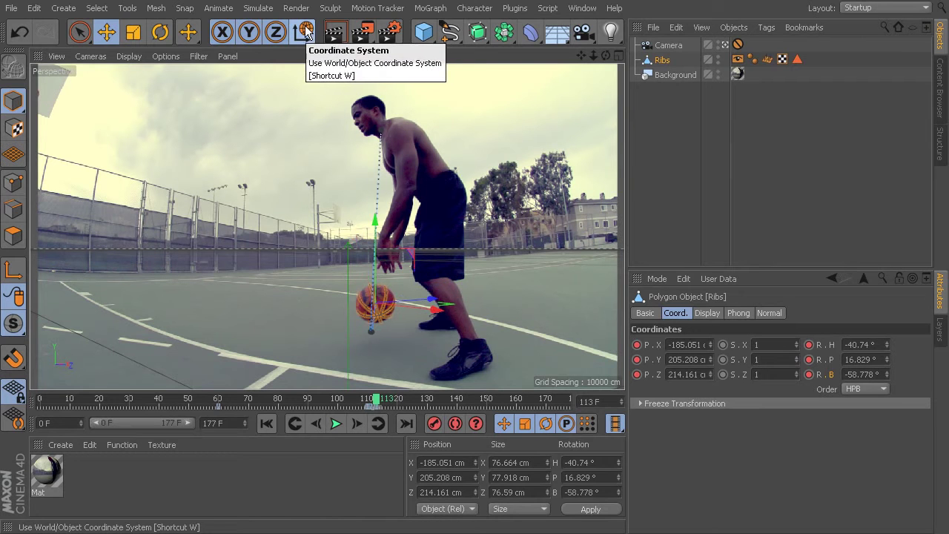
click(311, 32)
drag(382, 403, 284, 400)
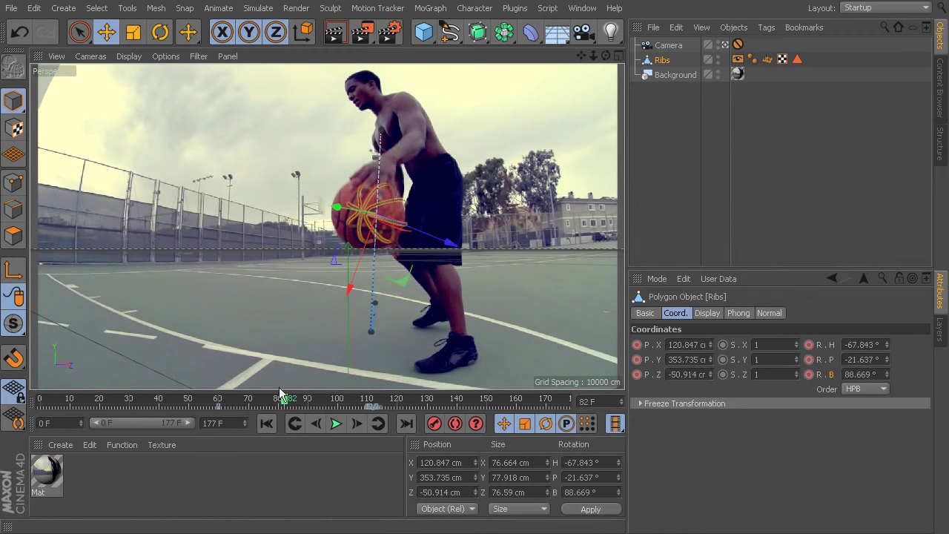
click(222, 401)
At frame 136, fit the Ribs to the ball at about X 127, Y 291, Z 35 cm, rotated to about H 28.3°, P -2.0°, B -16.1°
drag(224, 406, 446, 437)
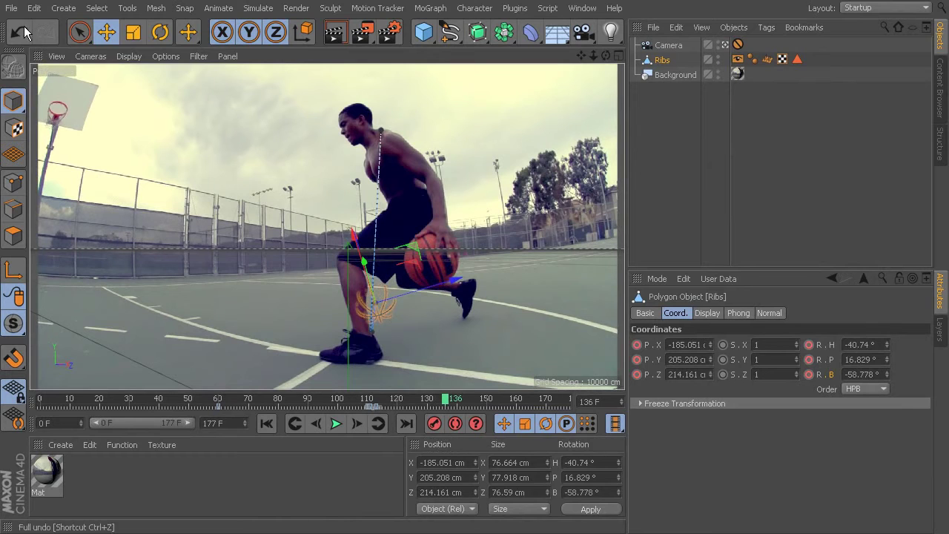
click(160, 32)
drag(400, 292, 440, 346)
click(106, 32)
drag(400, 313, 420, 212)
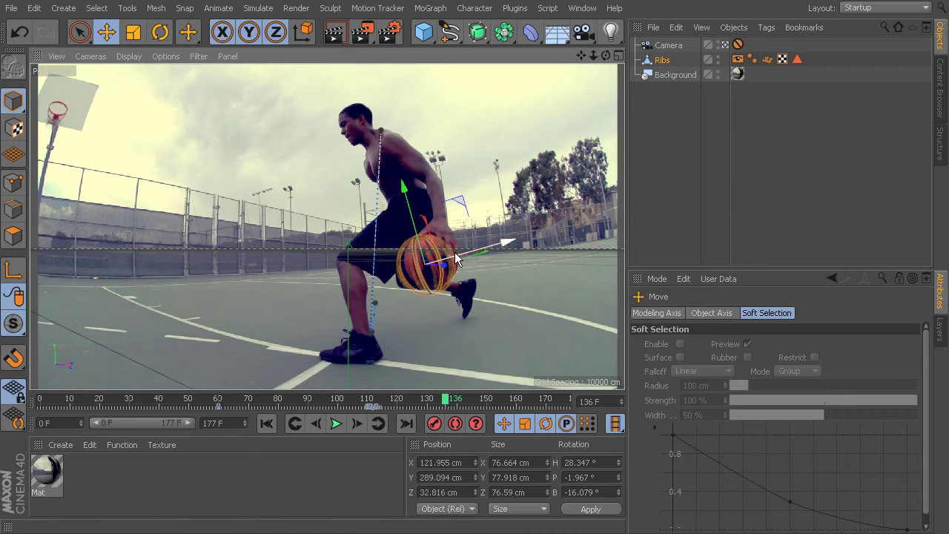
Record position and rotation keyframes on all axes for the Ribs at frame 136 and scrub back to check the motion
click(676, 58)
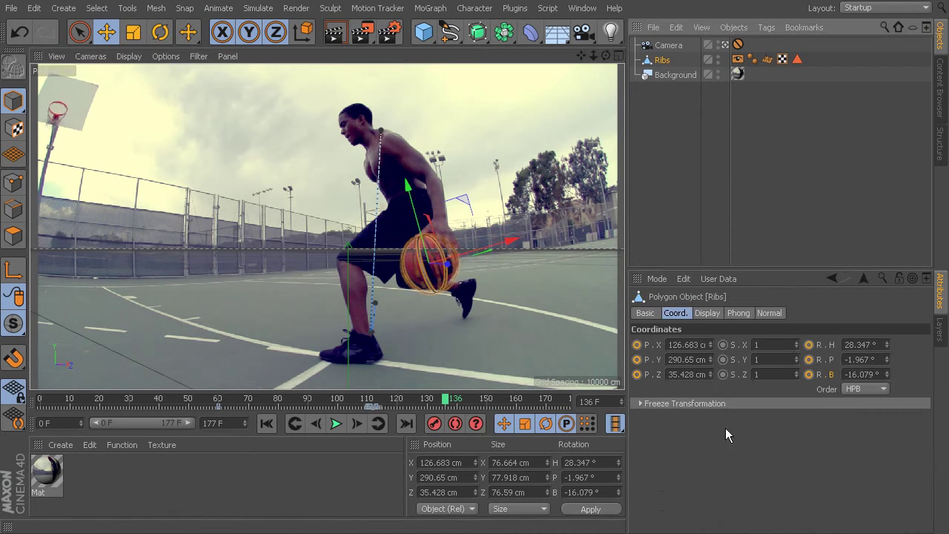
click(637, 345)
click(636, 359)
click(636, 374)
click(808, 345)
click(809, 360)
click(808, 374)
click(449, 404)
drag(449, 404, 409, 430)
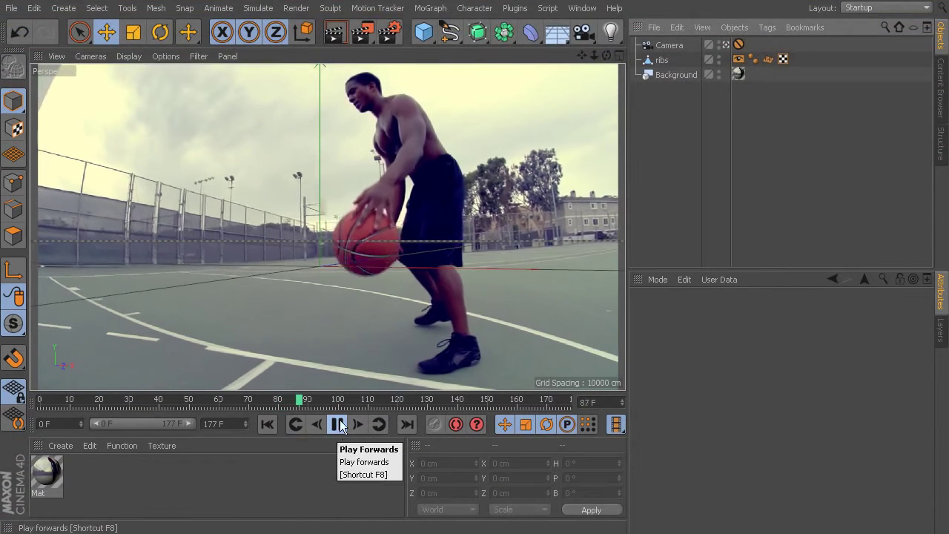
Review the ribs object's finished motion path through to frame 177 and inspect its points in point mode
click(665, 58)
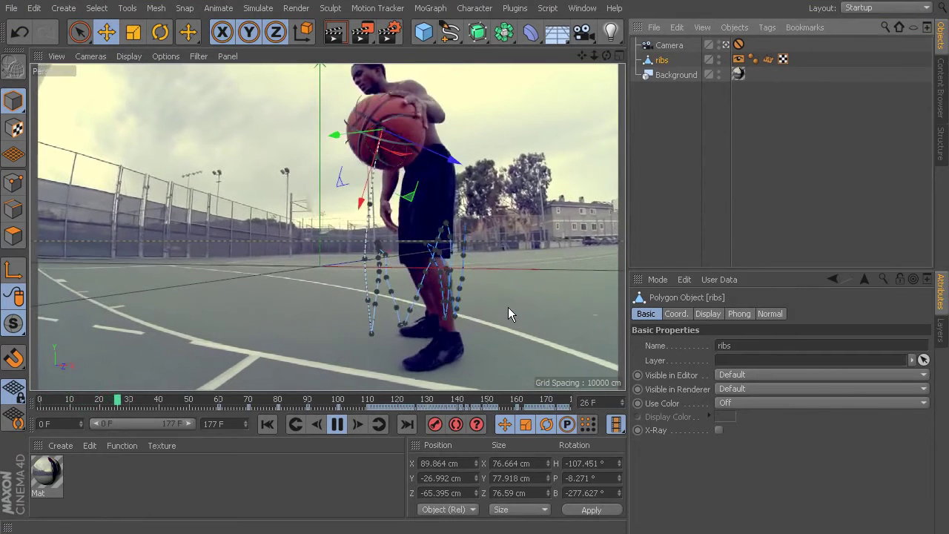
click(339, 422)
drag(159, 401, 583, 413)
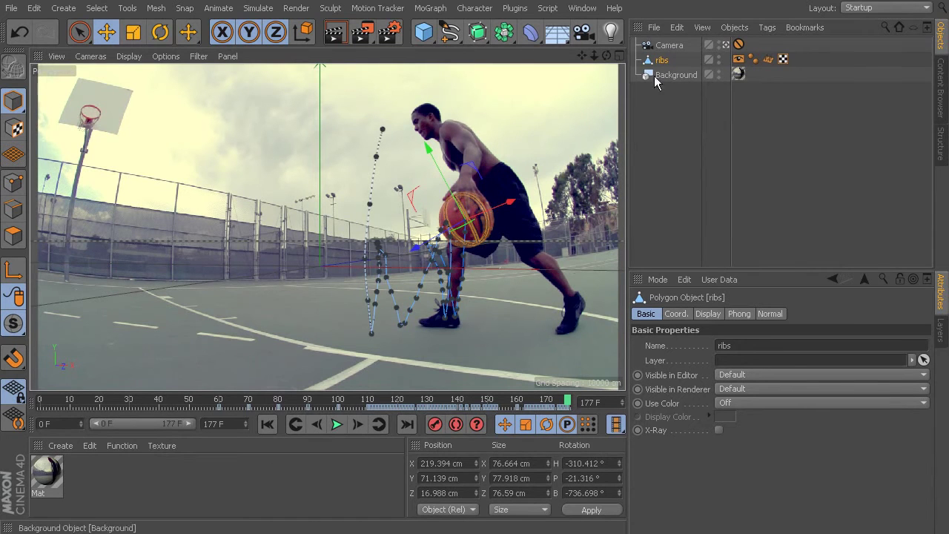
click(14, 181)
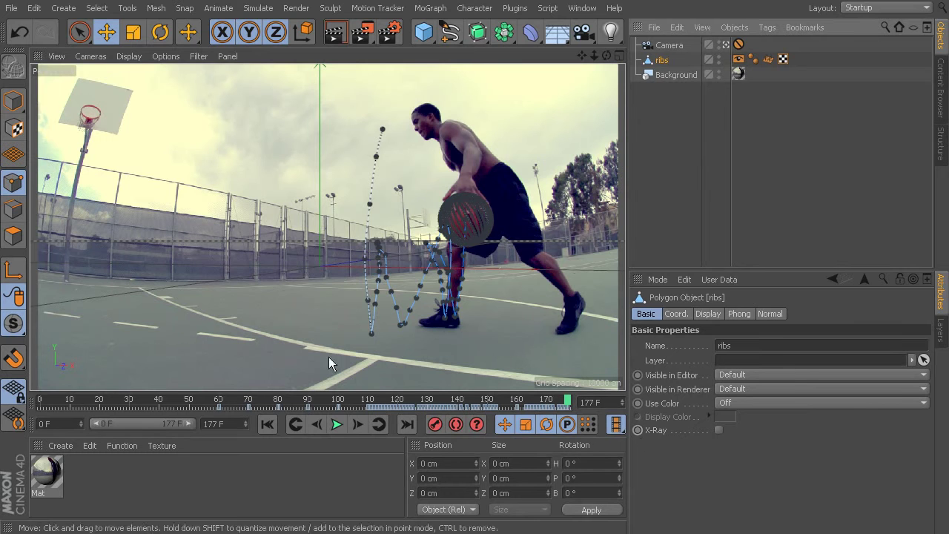
Return to model mode and add a Null object to the scene
click(13, 100)
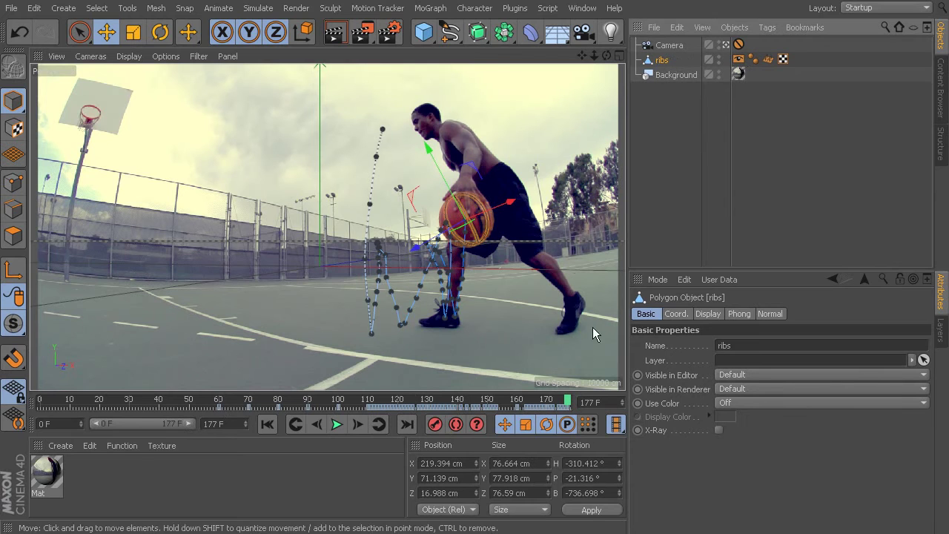
click(423, 31)
click(475, 54)
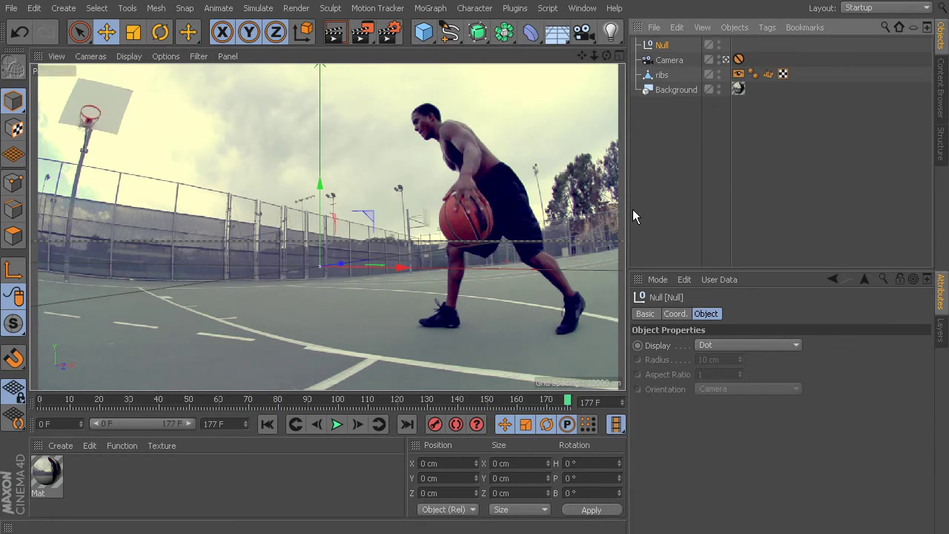
Select the ribs object and extend the timeline's end and visible range to frame 250
click(660, 75)
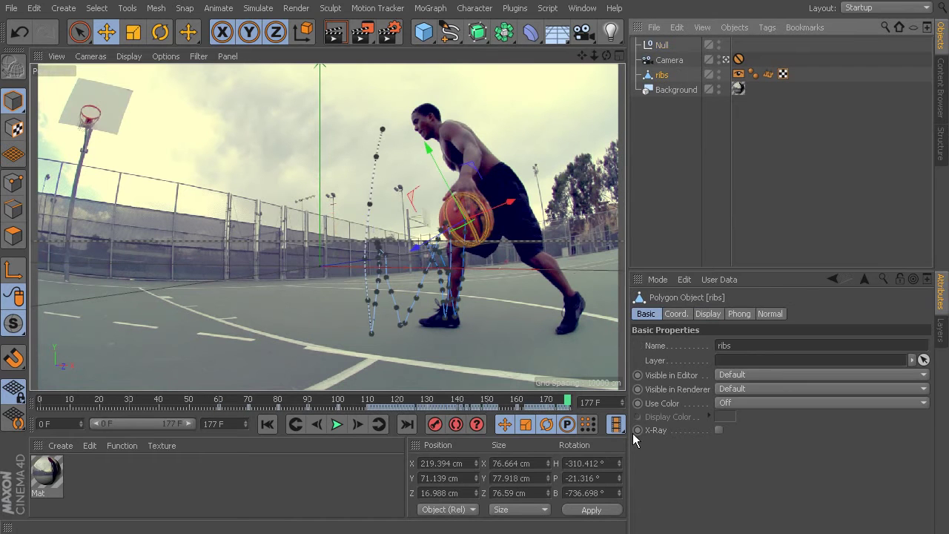
click(215, 423)
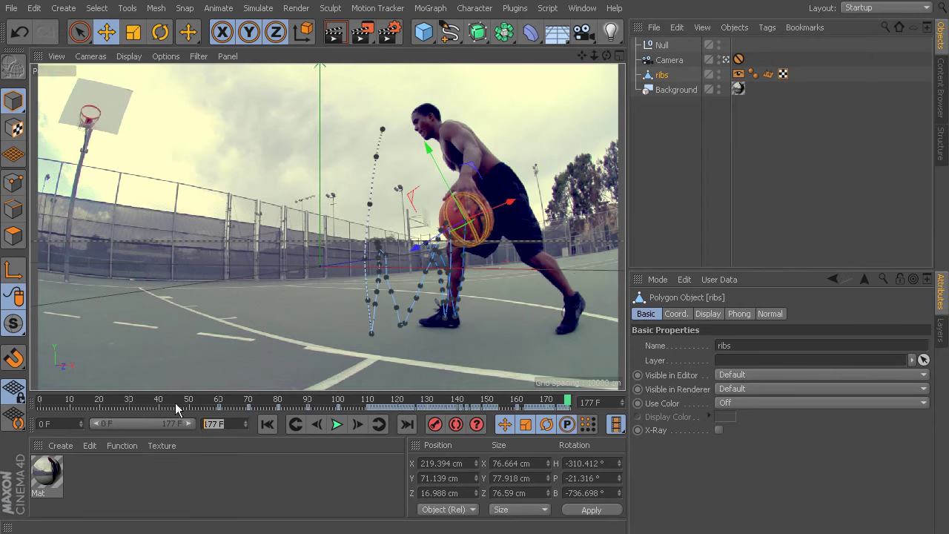
text(250)
key(Return)
click(241, 456)
drag(171, 424, 222, 429)
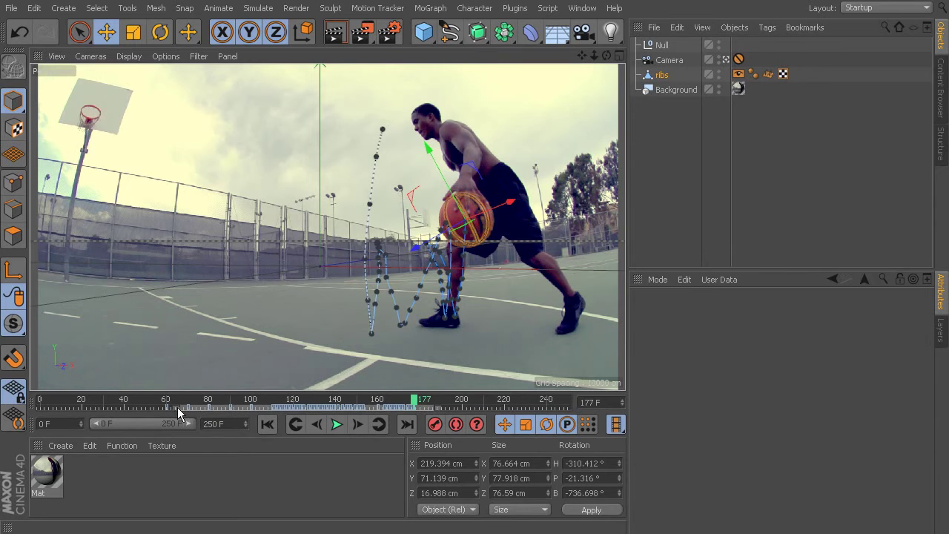
Select all of the ribs object's keyframes in the timeline and copy them
mouse_move(160, 407)
mouse_down()
mouse_move(417, 406)
mouse_move(153, 401)
mouse_move(164, 402)
mouse_move(161, 412)
mouse_up()
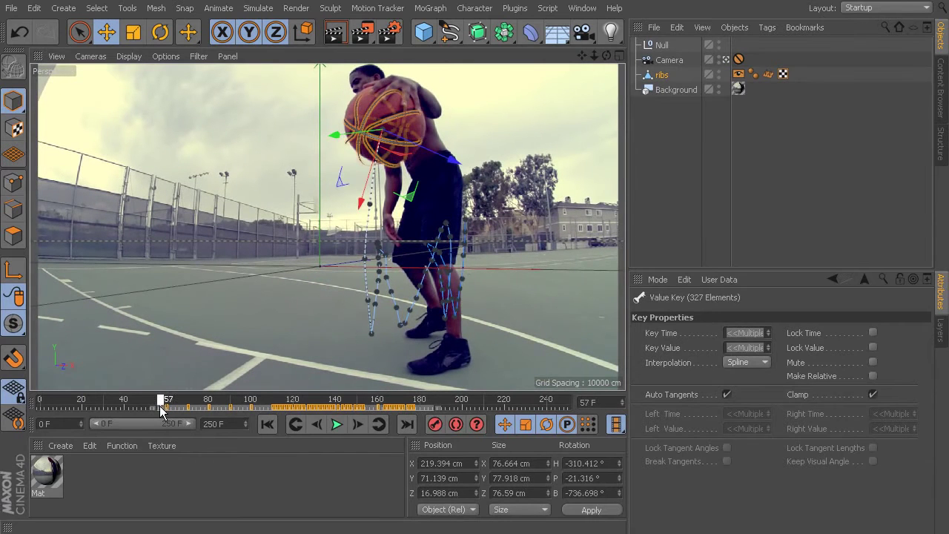
right_click(270, 405)
click(261, 421)
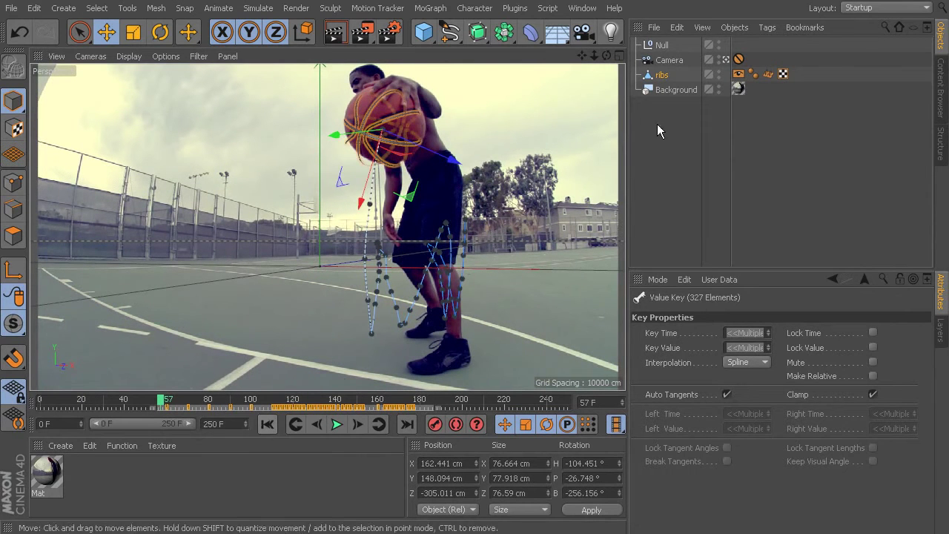
Paste the copied keyframes onto the Null and align their start with the ribs' timing at frame 60
click(661, 45)
right_click(207, 409)
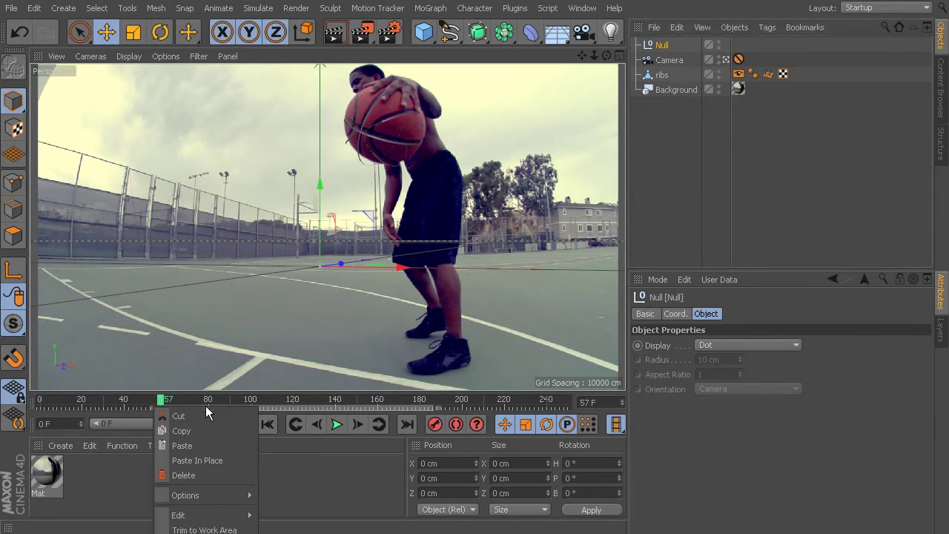
click(182, 444)
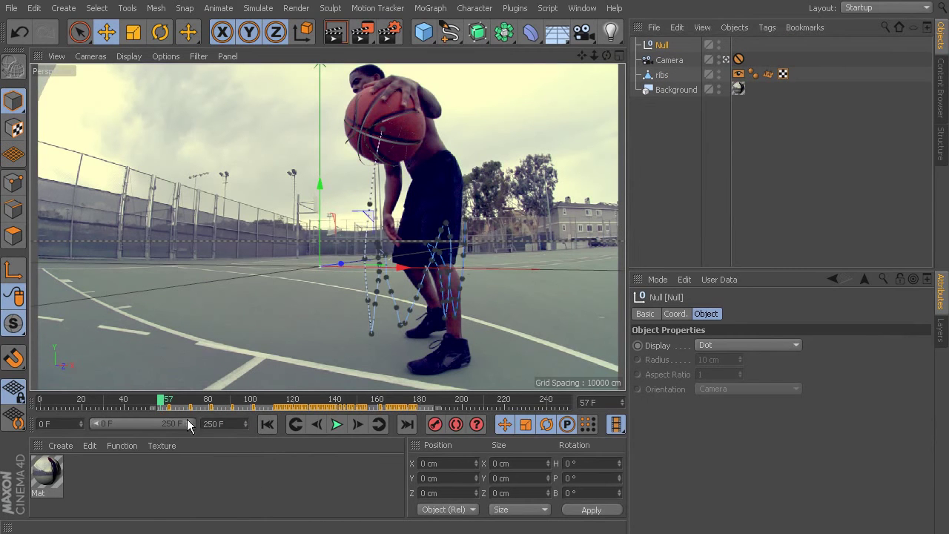
mouse_move(164, 404)
mouse_down()
mouse_move(169, 427)
mouse_move(183, 407)
mouse_move(167, 423)
mouse_move(122, 423)
mouse_move(178, 433)
mouse_move(187, 424)
mouse_up()
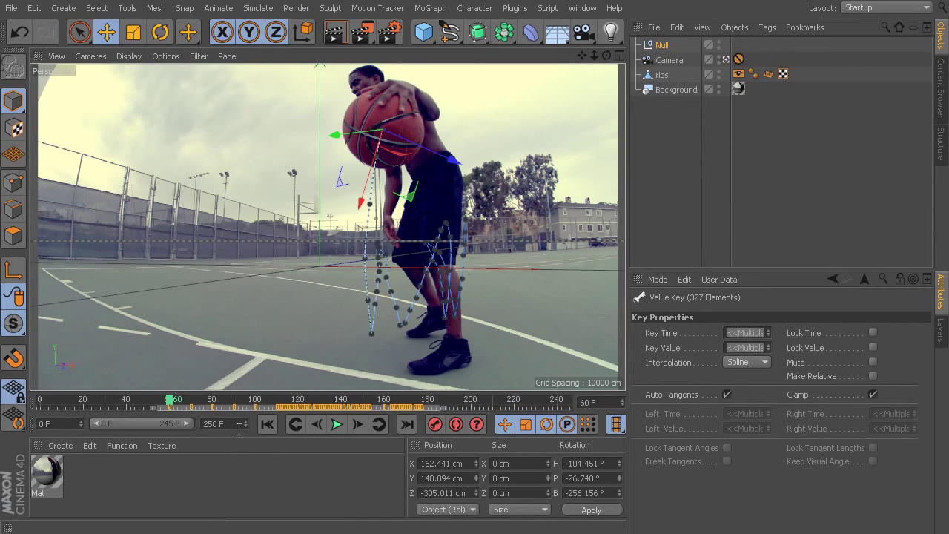
Set the timeline's end back to frame 177 and scrub through to check the Null's motion
text(177)
key(Return)
click(151, 403)
drag(166, 404, 269, 415)
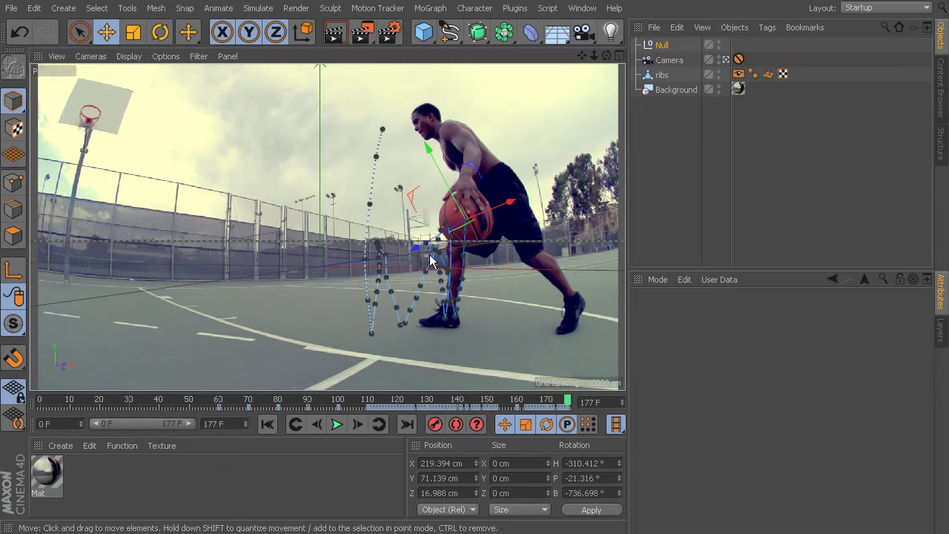
Add a MoGraph Tracer linked to the Null and scrub from the first frame to draw the traced path
click(662, 78)
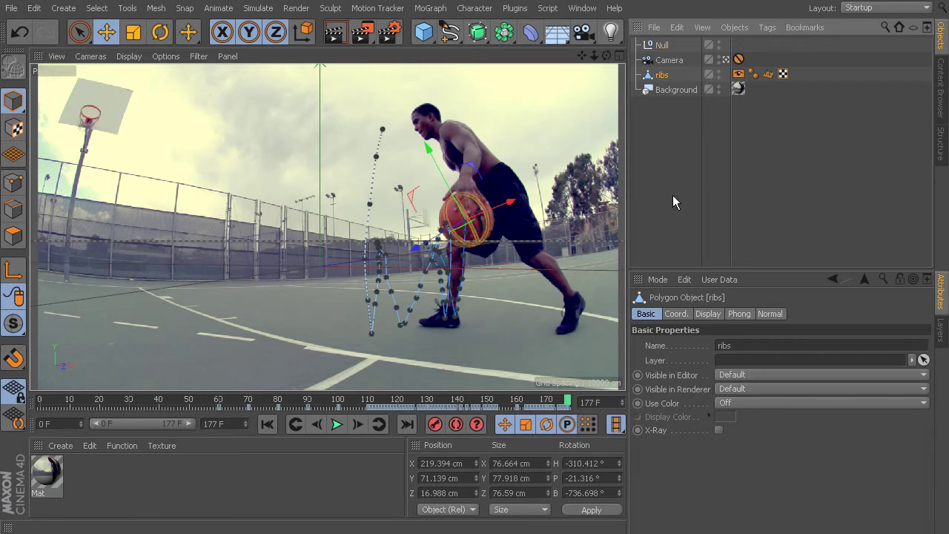
click(665, 48)
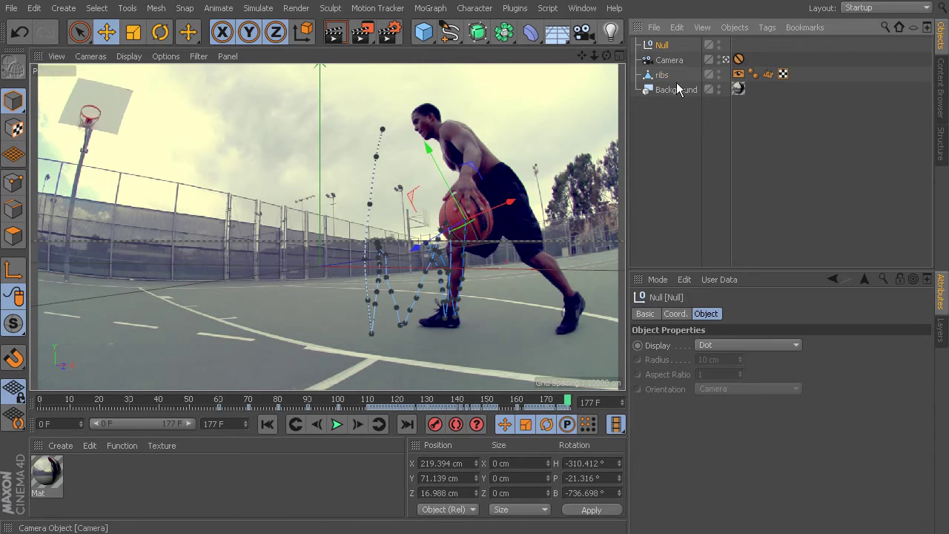
click(431, 8)
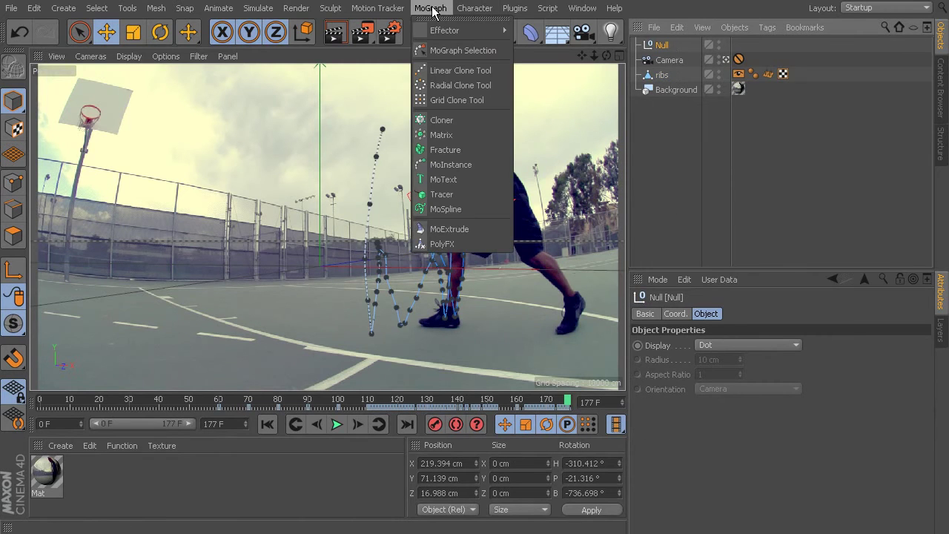
click(447, 198)
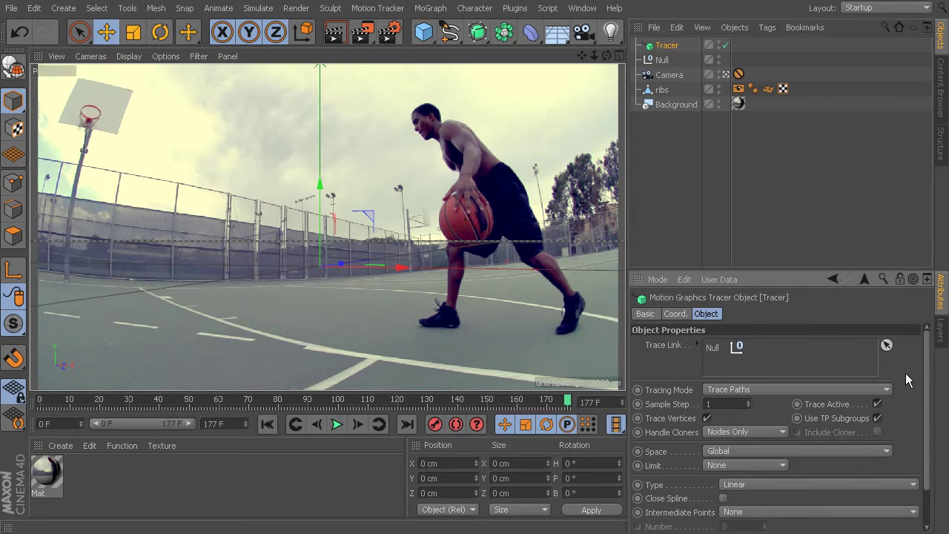
mouse_move(925, 339)
mouse_down()
mouse_move(925, 367)
mouse_move(925, 339)
mouse_up()
drag(51, 408, 347, 412)
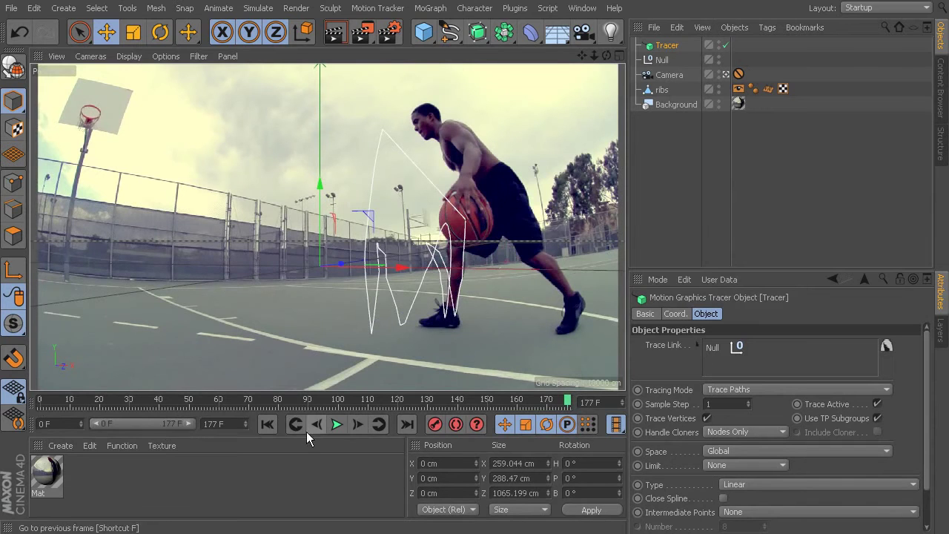
click(276, 420)
drag(39, 408, 461, 399)
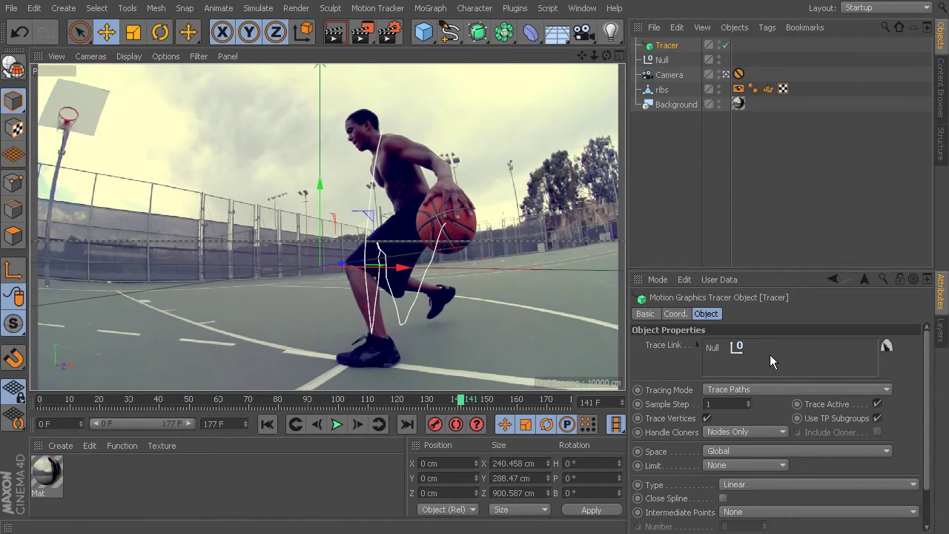
Set the Tracer's Limit to From End and scrub from the start to check the trail
scroll(932, 371, down, 3)
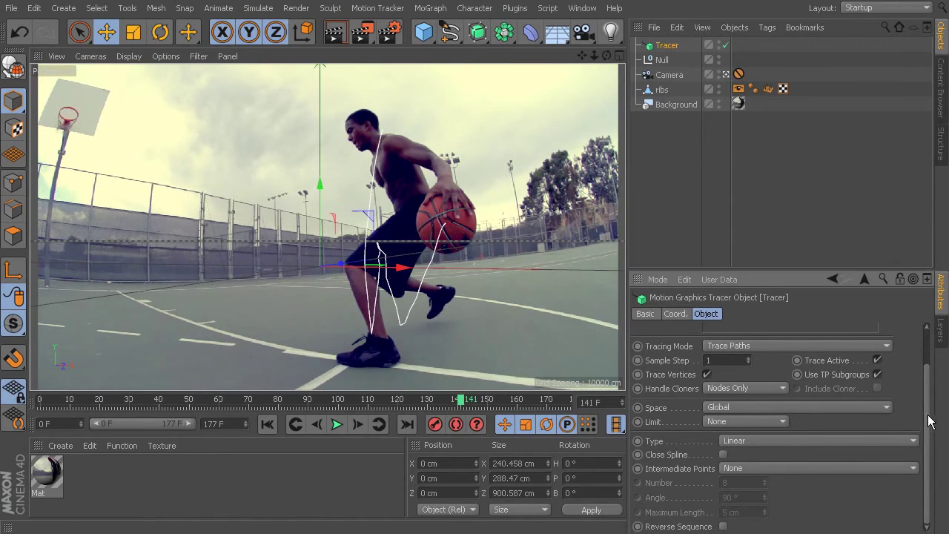
click(721, 421)
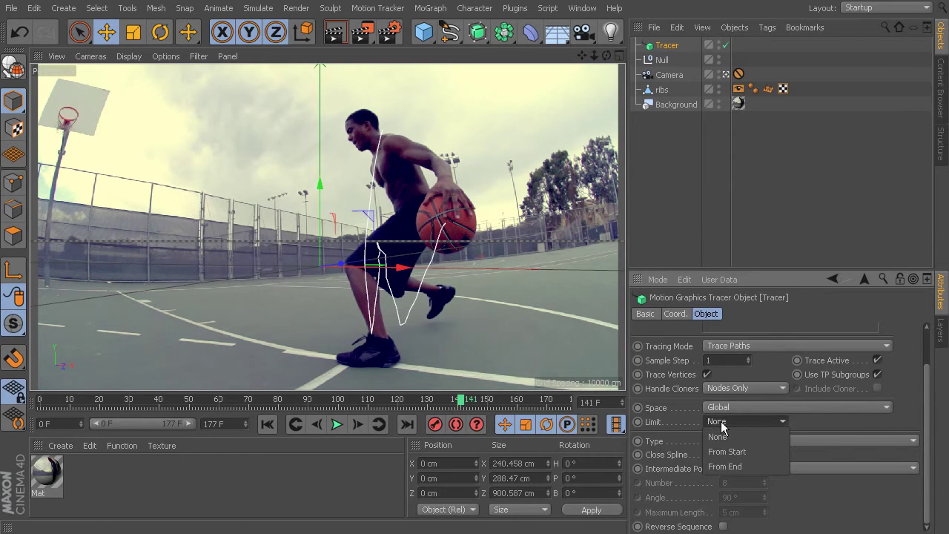
click(724, 466)
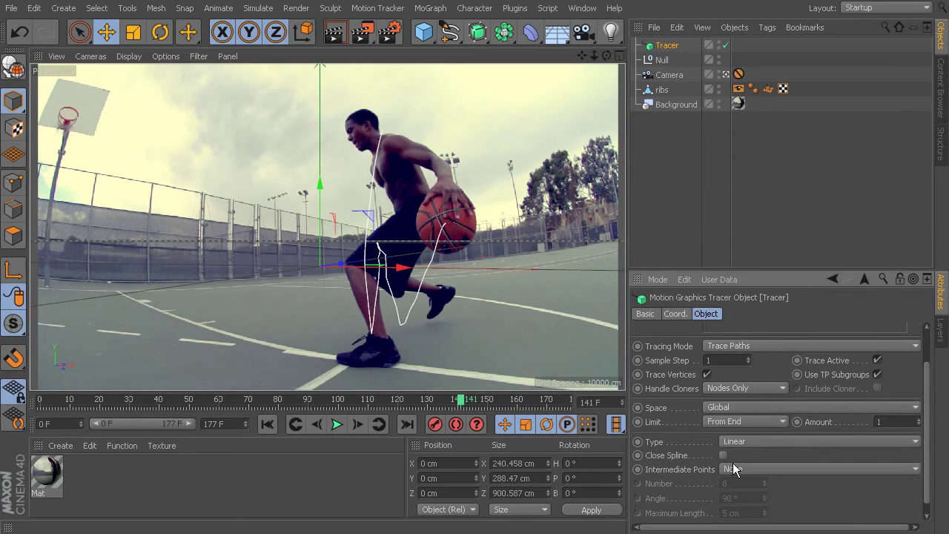
click(268, 424)
drag(38, 403, 324, 407)
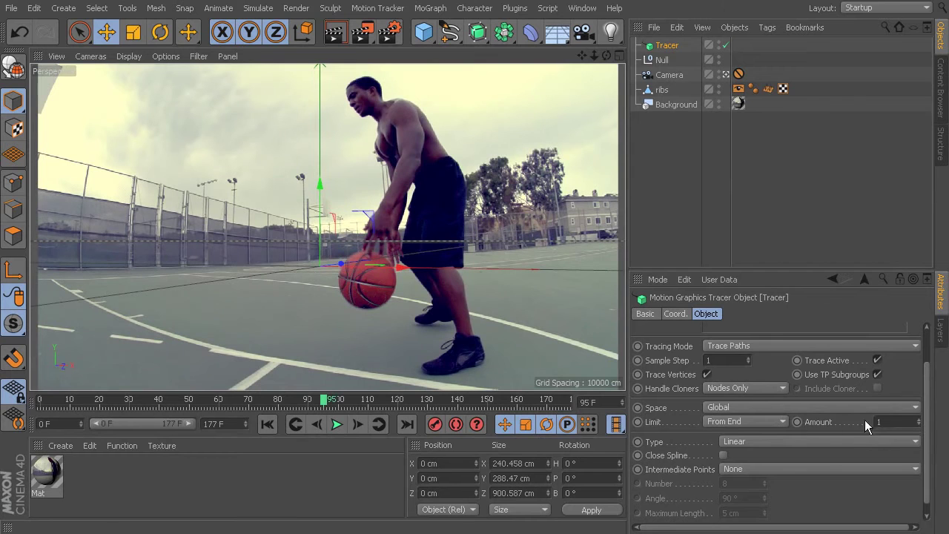
Set the Tracer's limit Amount to 20 and preview the trail following the ball
click(909, 422)
text(20)
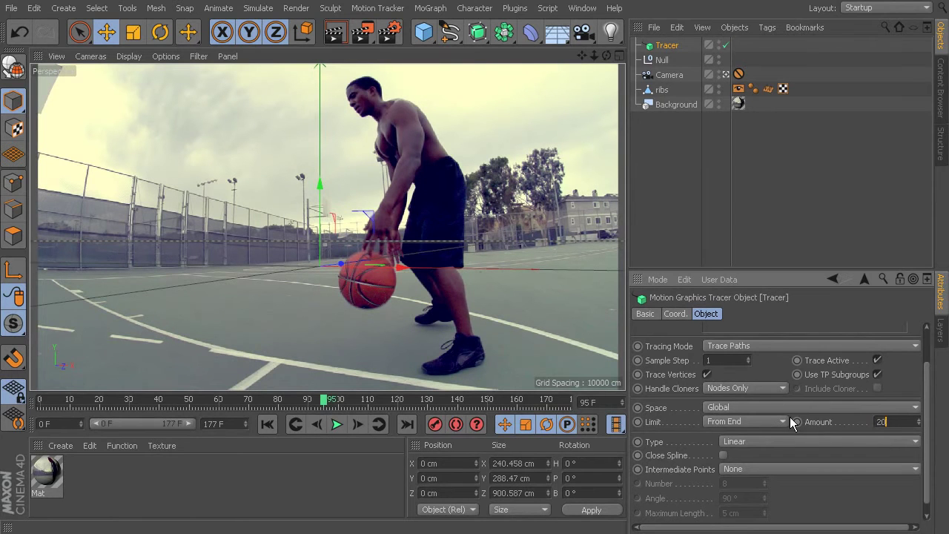
key(Return)
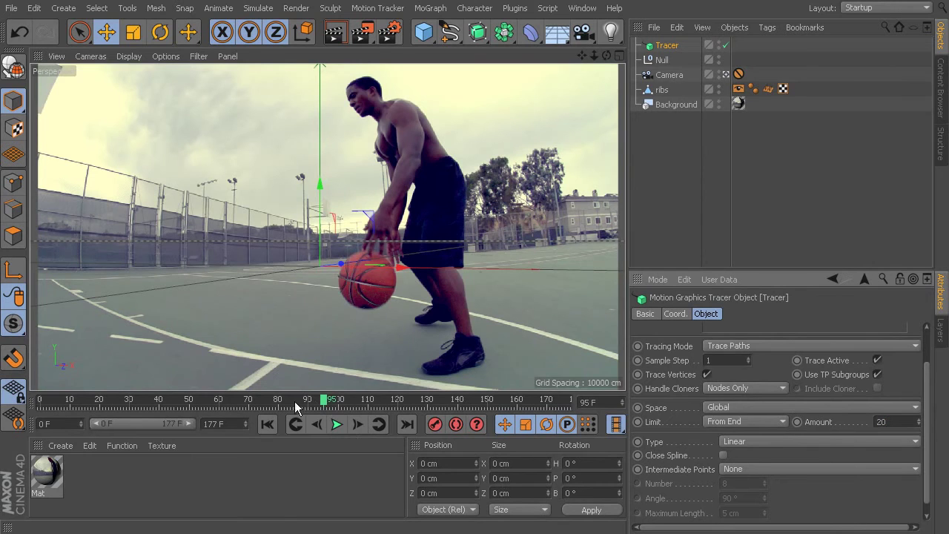
click(336, 424)
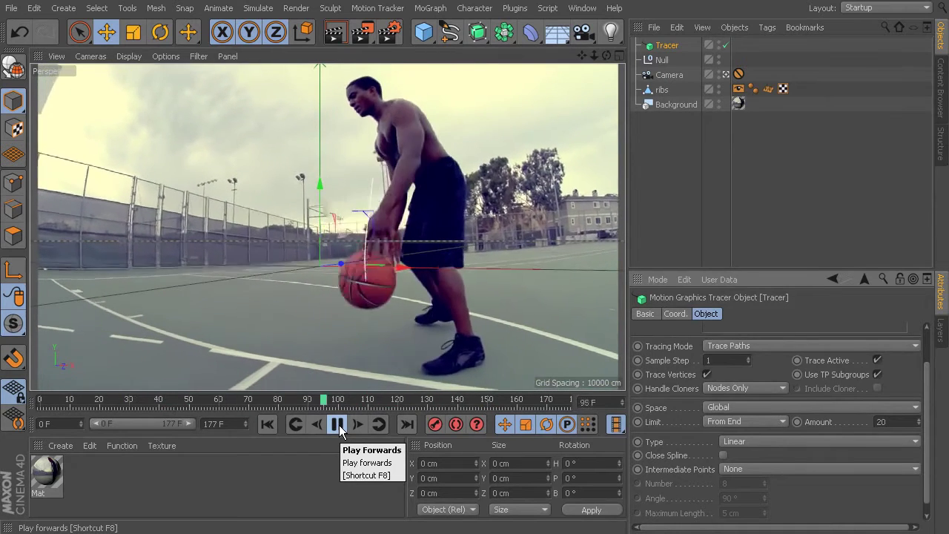
click(338, 425)
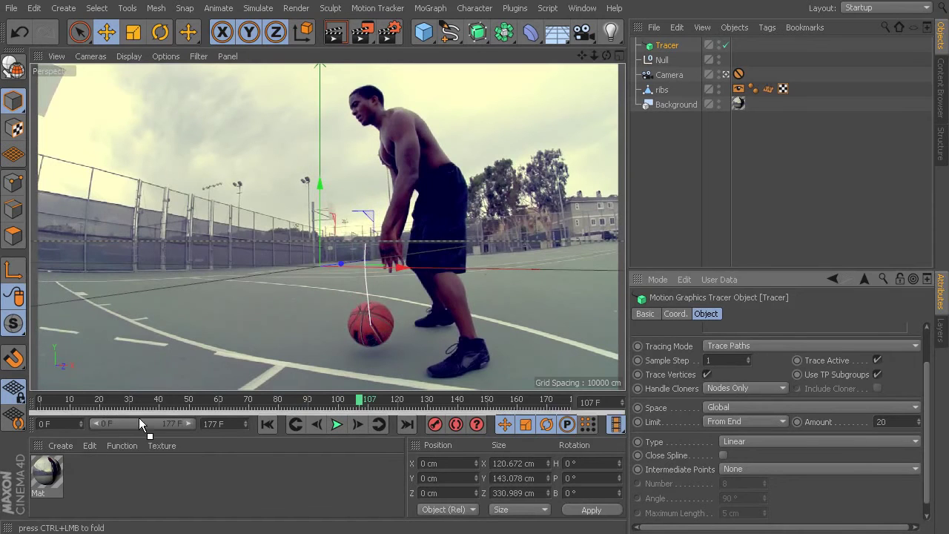
drag(38, 407, 305, 416)
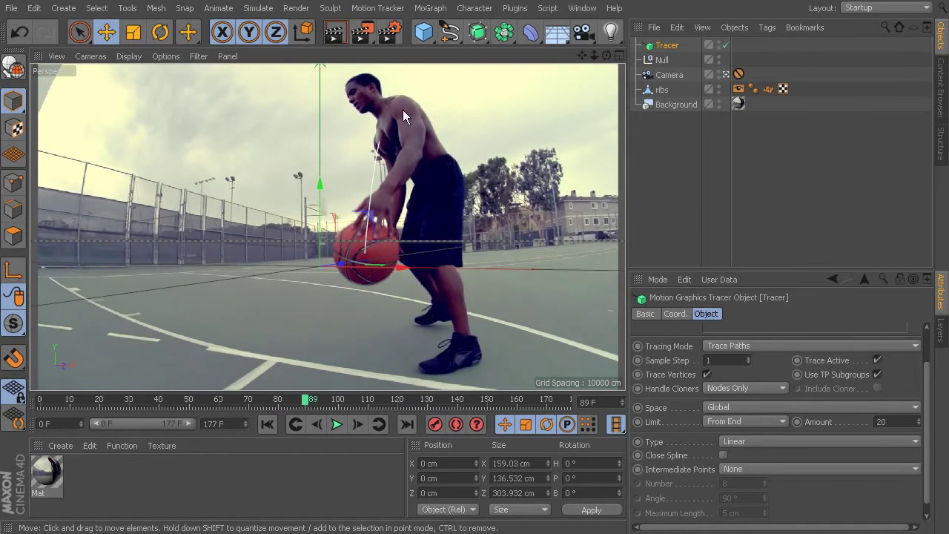
drag(309, 404, 376, 415)
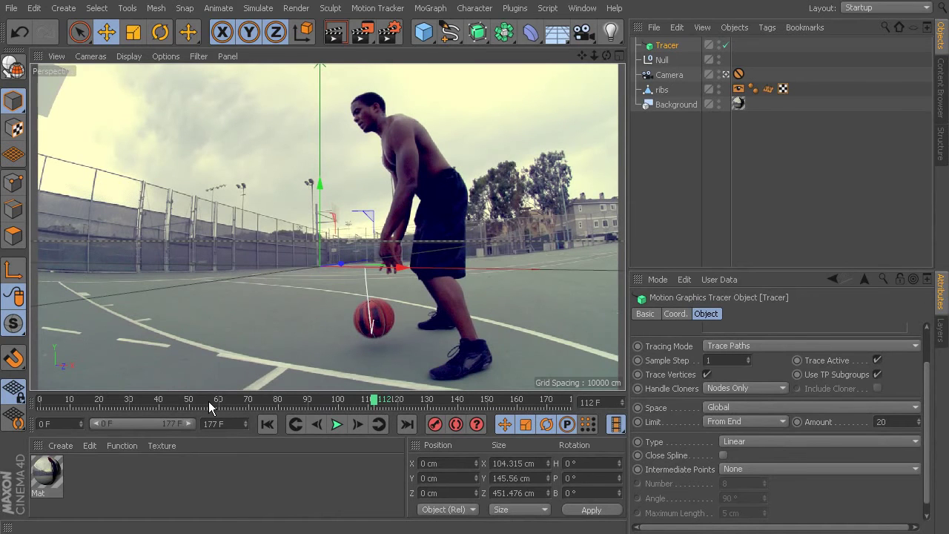
Keyframe the Tracer's Amount at 70 on frame 80 and 20 on frame 118, and play the animation from the start
click(277, 401)
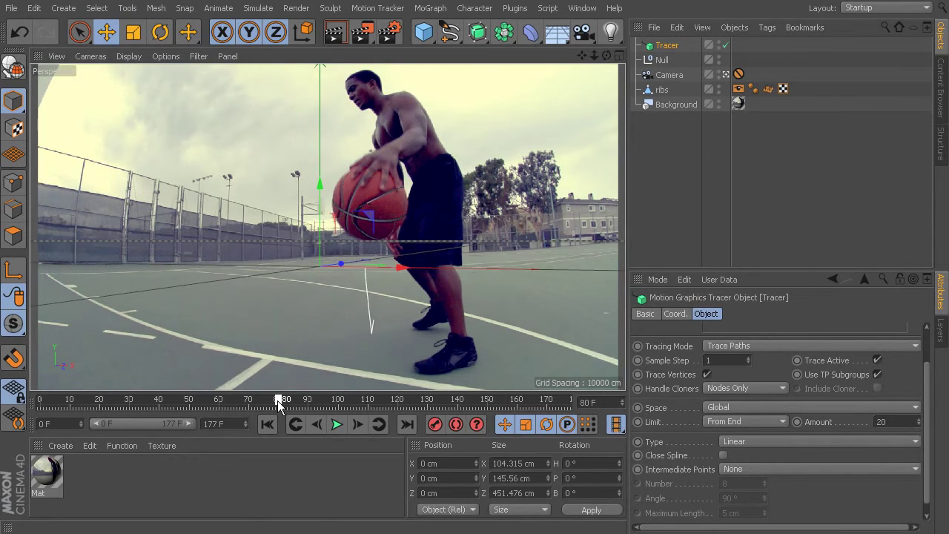
click(882, 421)
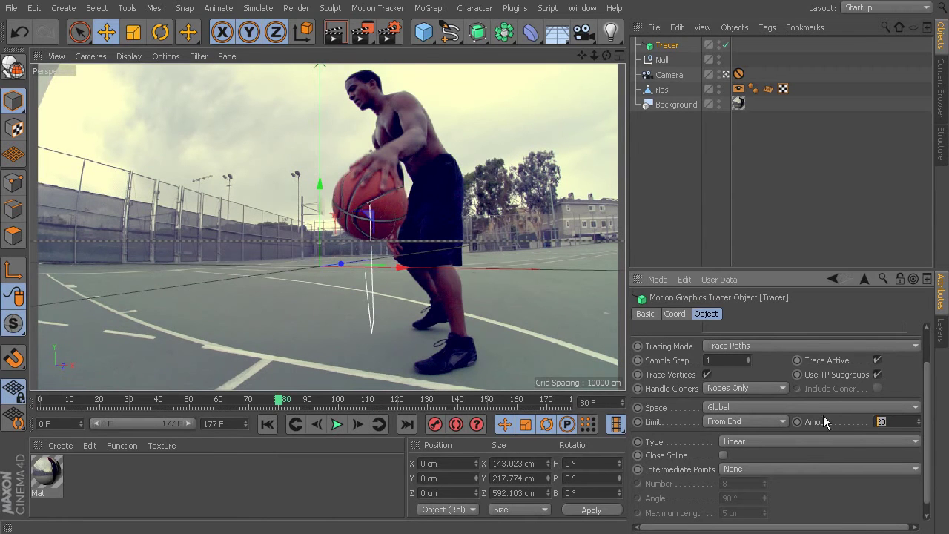
text(70)
drag(283, 399, 391, 418)
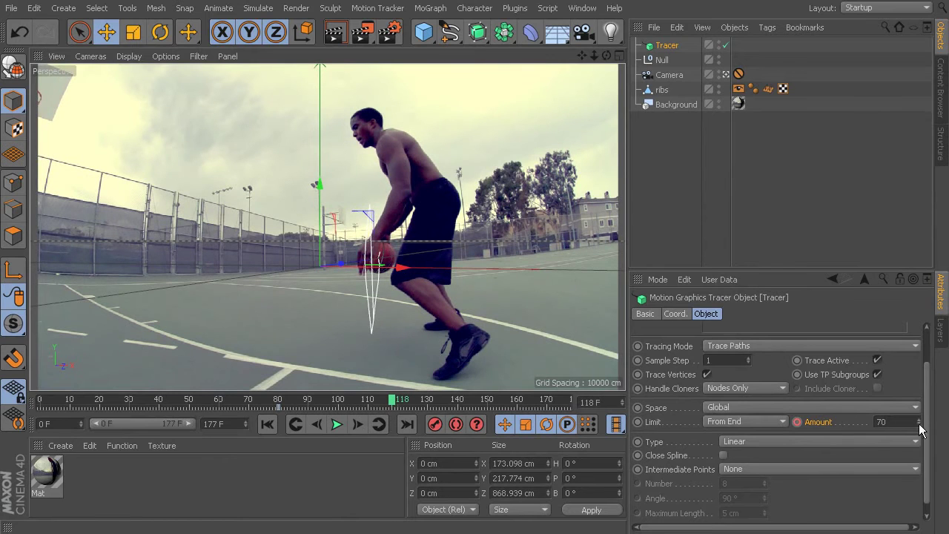
click(877, 421)
text(20)
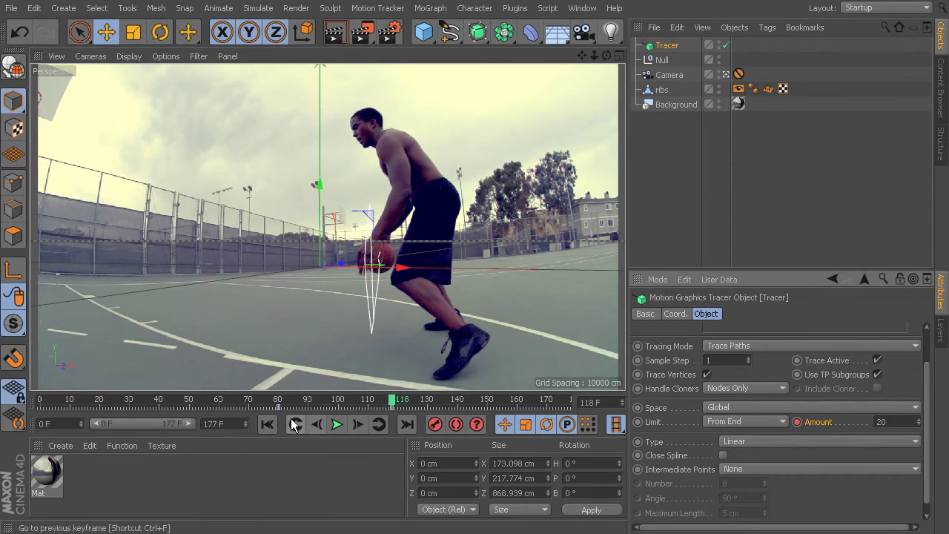
click(259, 420)
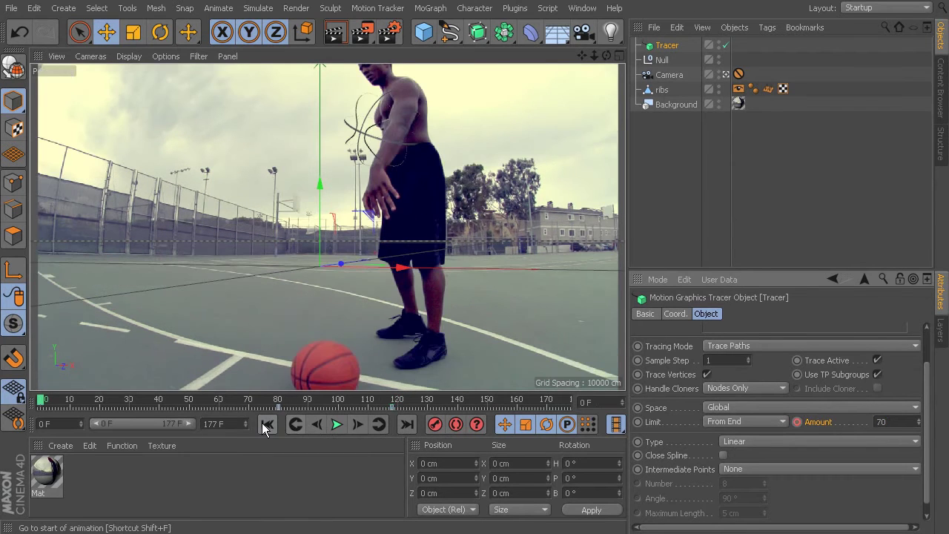
click(337, 424)
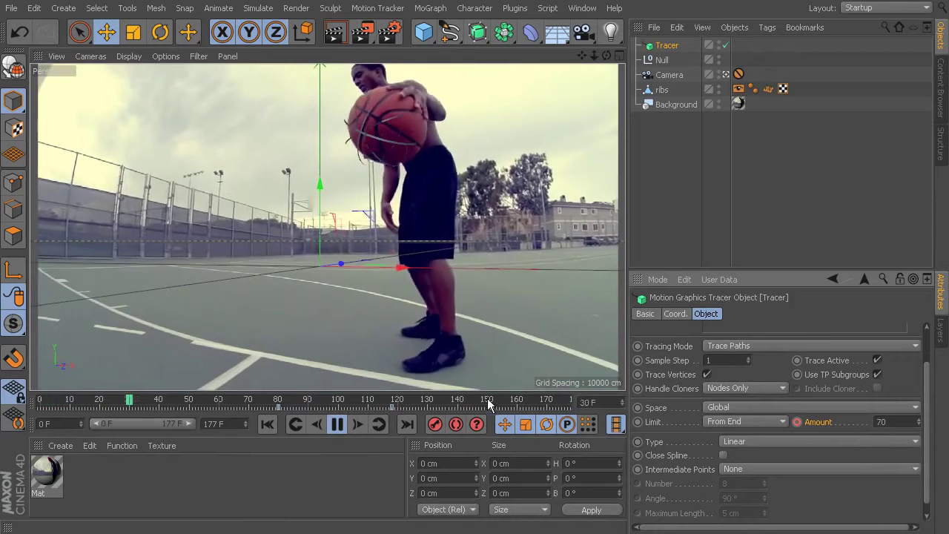
click(335, 424)
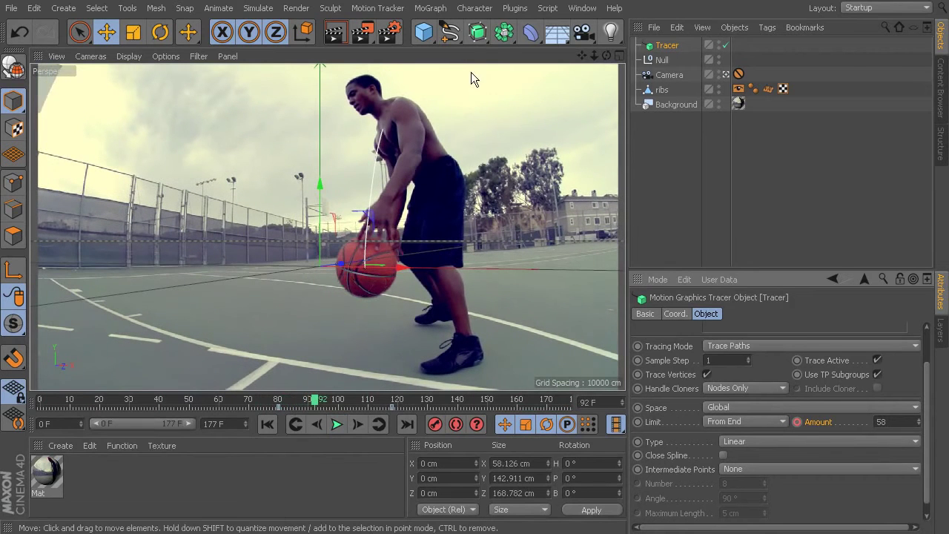
Add a Sweep object and a Circle spline, and set the circle's Radius to 34 cm
click(479, 34)
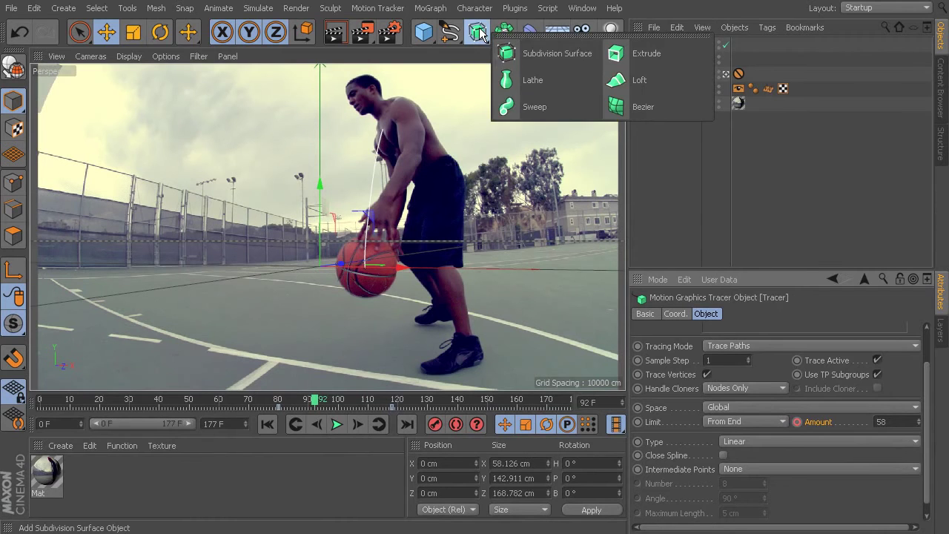
click(528, 102)
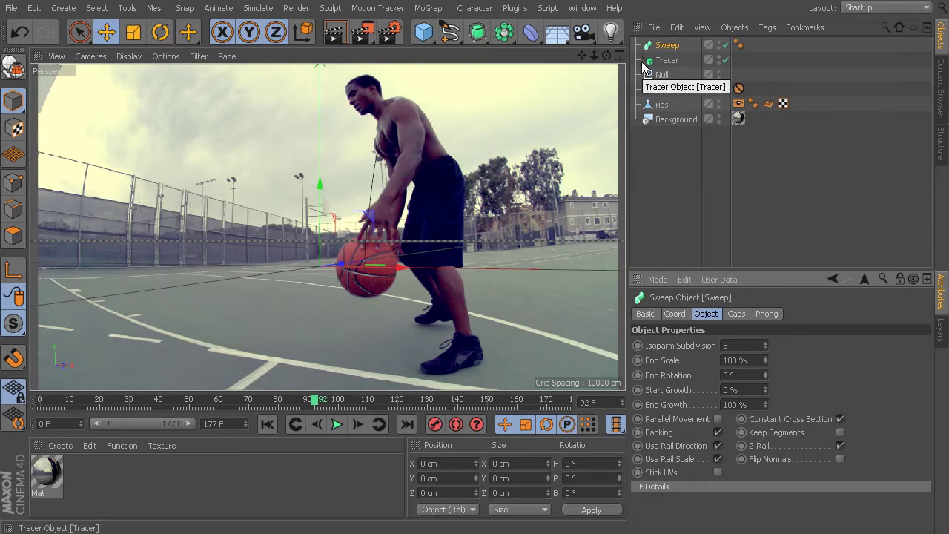
click(451, 33)
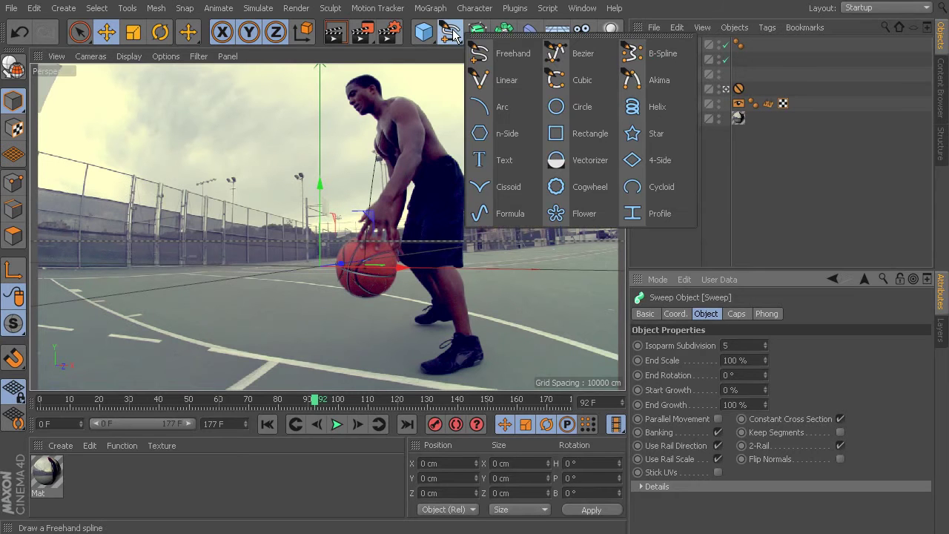
click(568, 106)
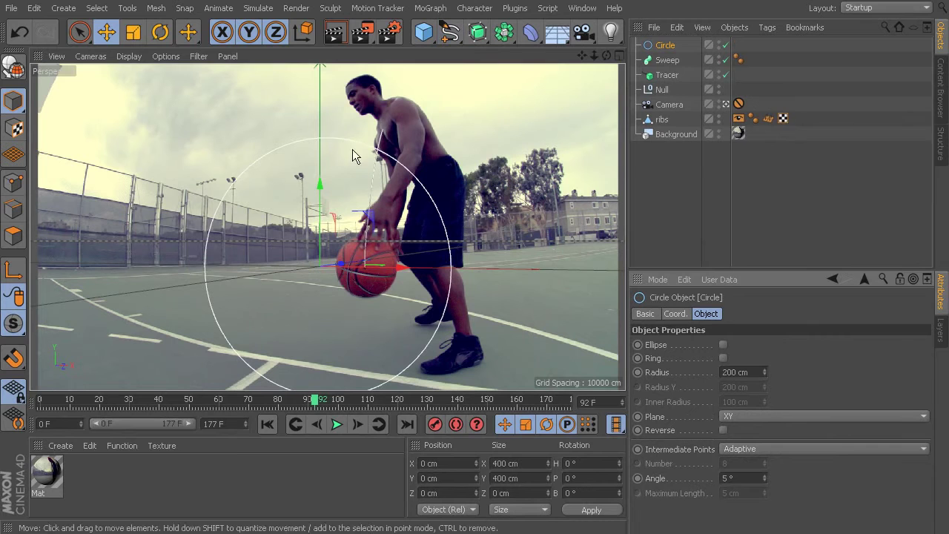
drag(764, 374, 744, 373)
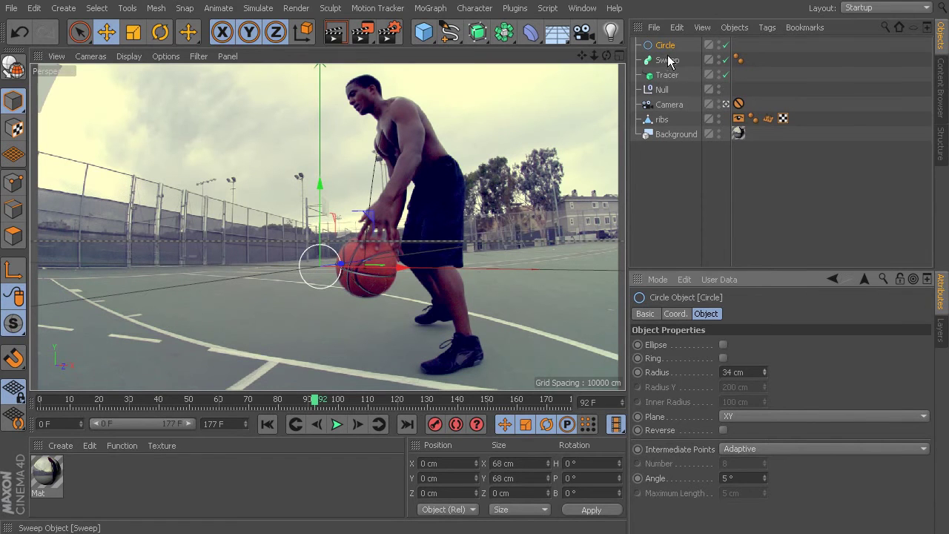
Nest the Circle and the Tracer under the Sweep and play the animation from the first frame
drag(662, 49, 666, 59)
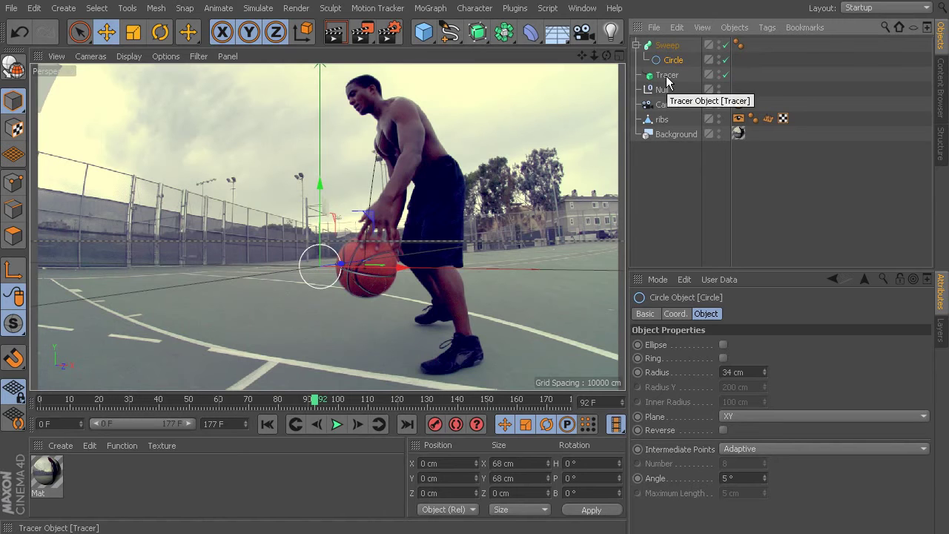
drag(667, 81, 671, 70)
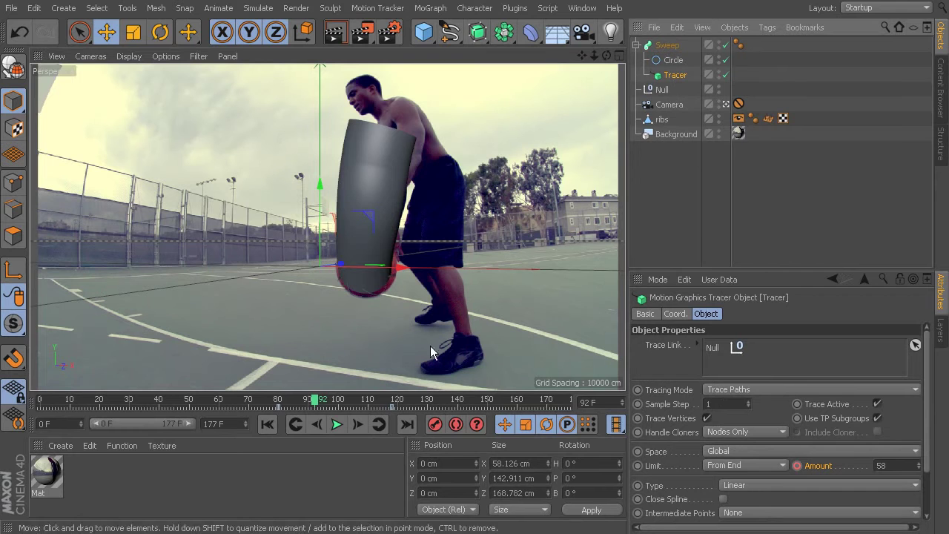
click(294, 426)
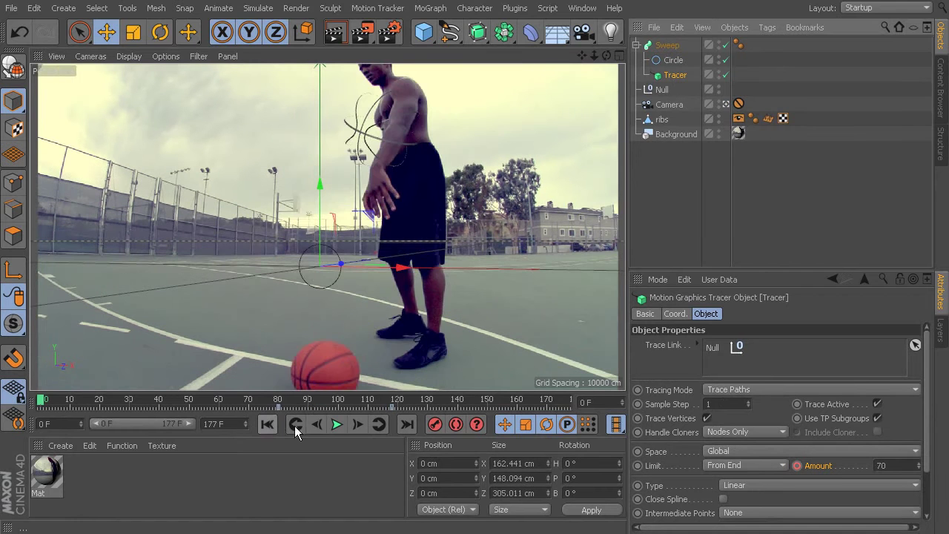
click(337, 424)
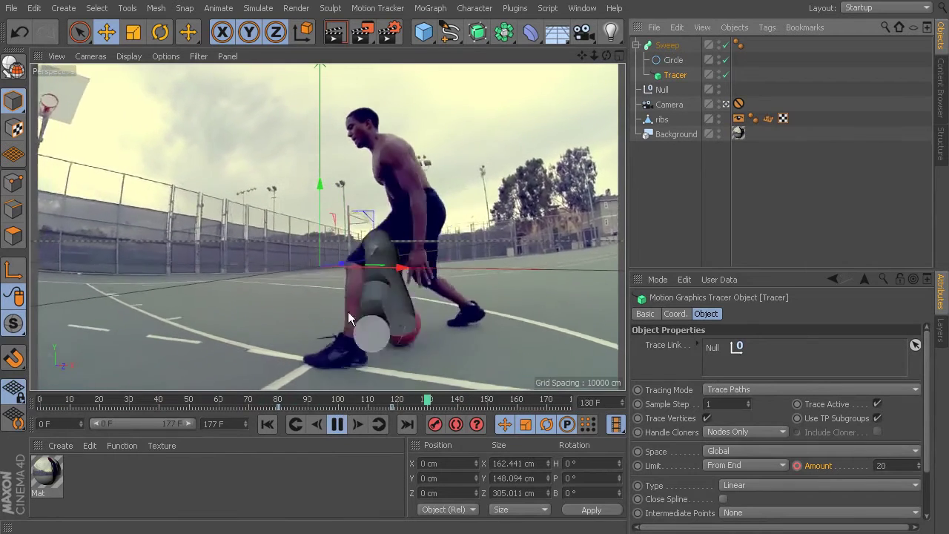
click(338, 424)
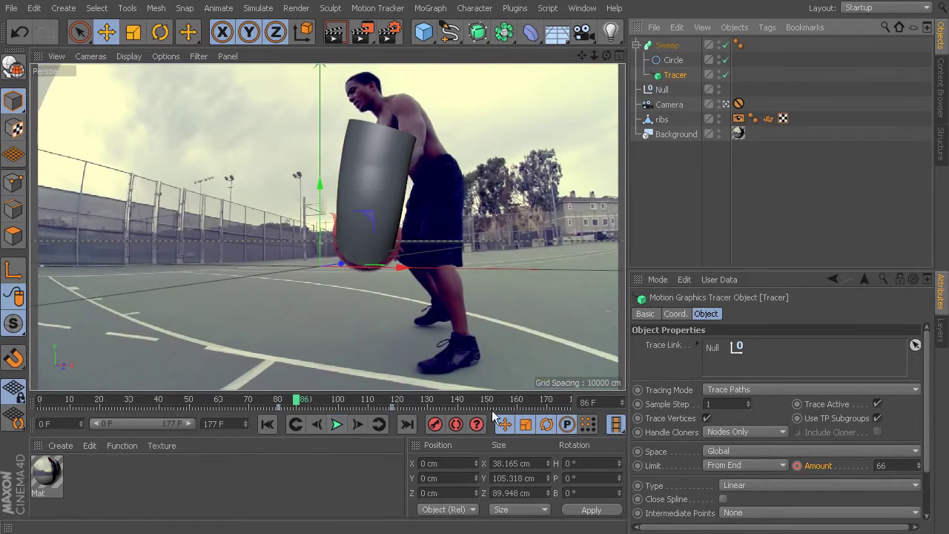
Taper the Sweep with an End Scale of 0 % and enable Reverse Sequence on the Tracer
click(666, 45)
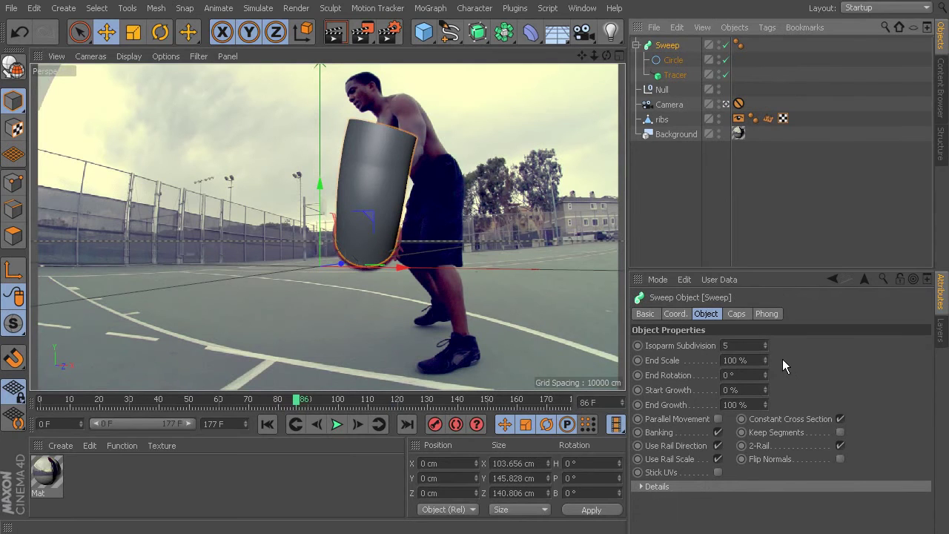
drag(765, 360, 765, 438)
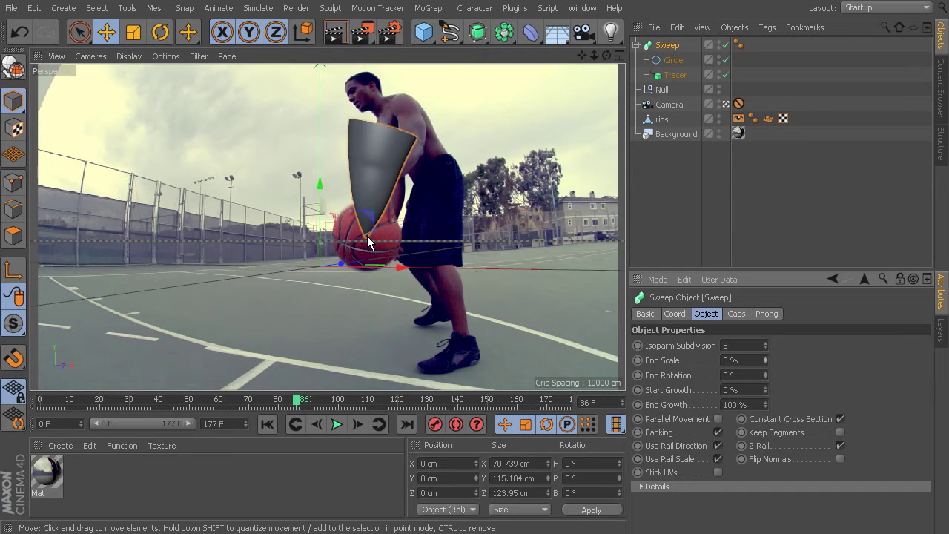
click(675, 76)
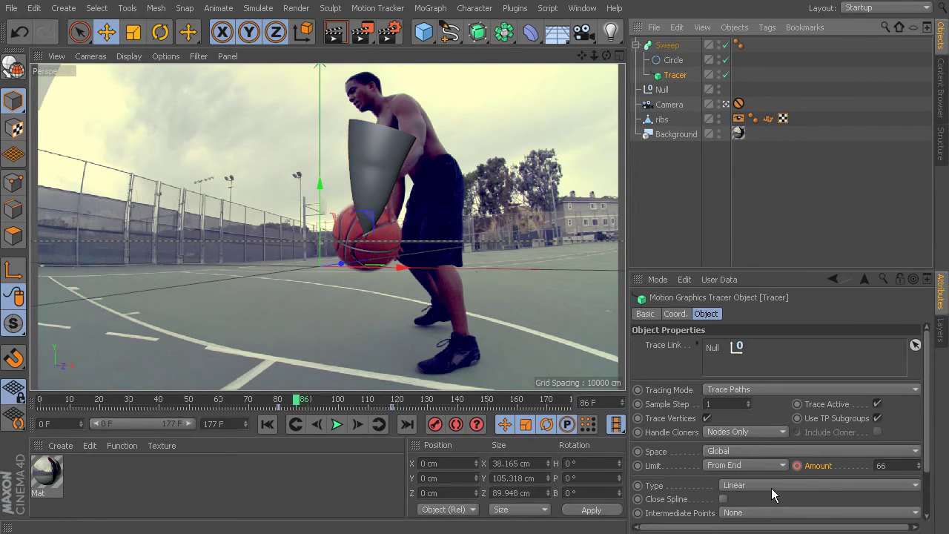
drag(928, 416, 925, 498)
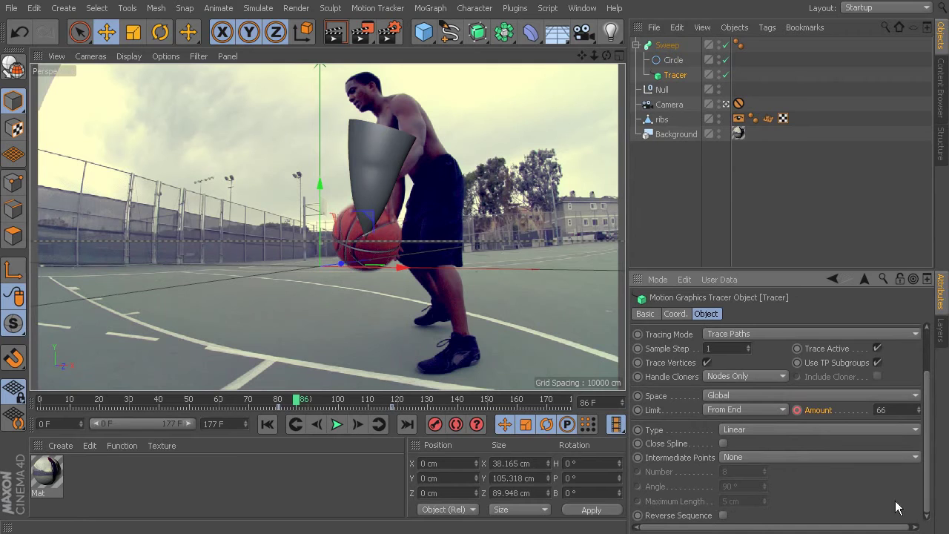
click(723, 516)
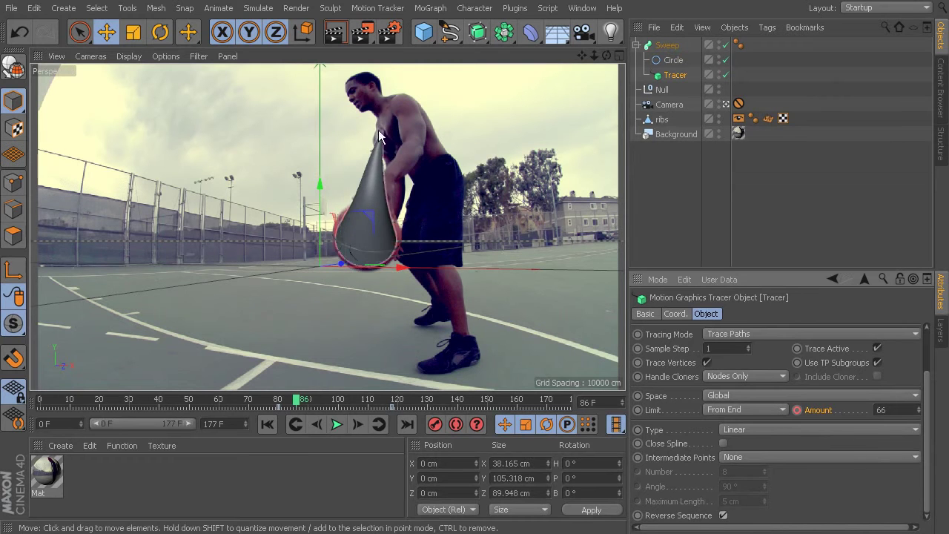
Scrub from frame 0 to frame 145 and set the viewport display to Gouraud Shading (Lines)
click(40, 402)
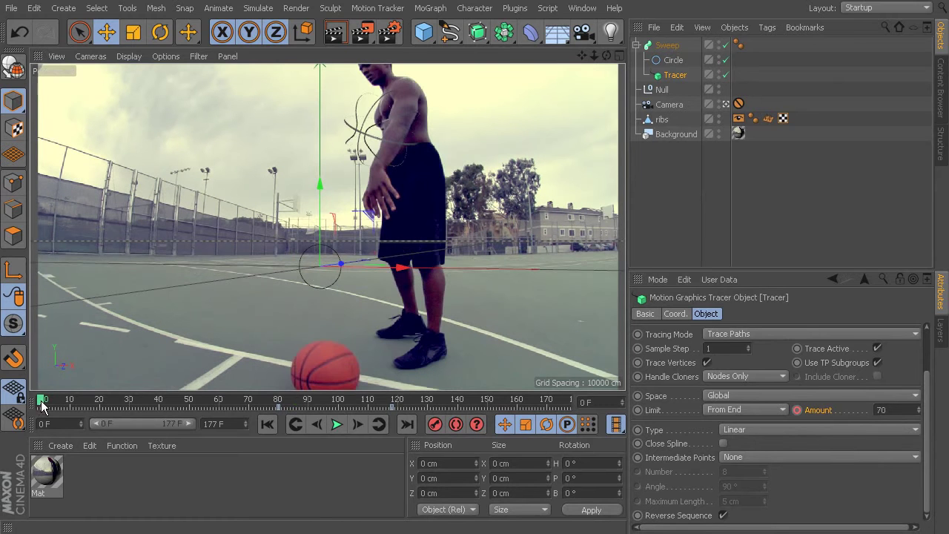
drag(46, 403, 472, 412)
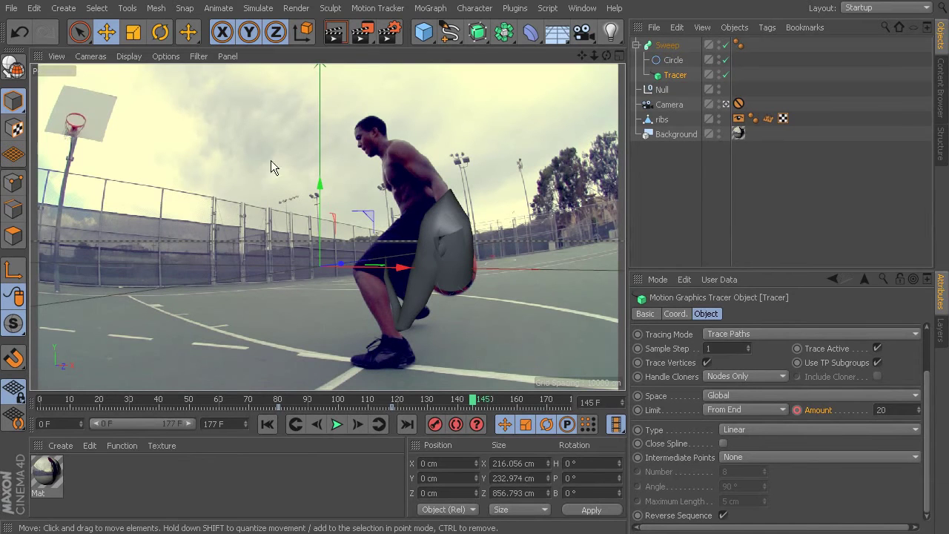
click(128, 55)
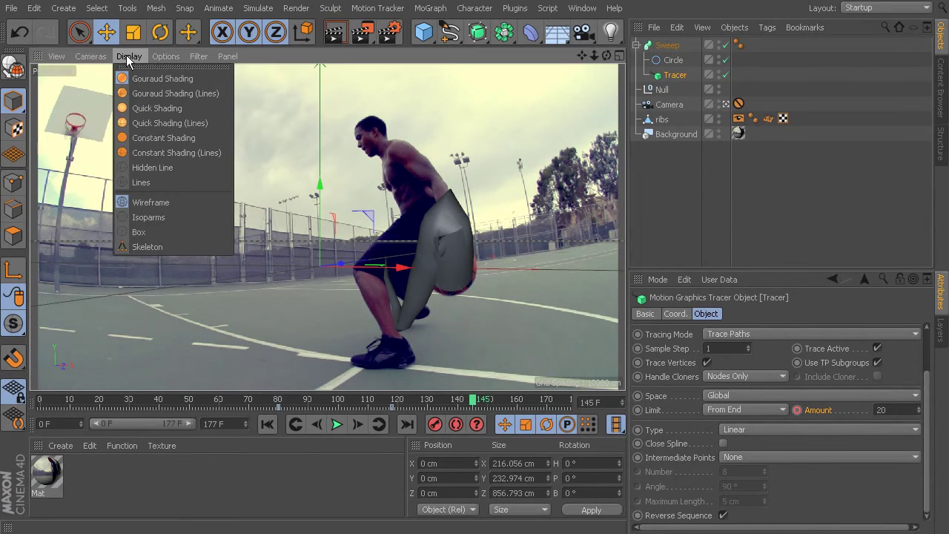
click(154, 93)
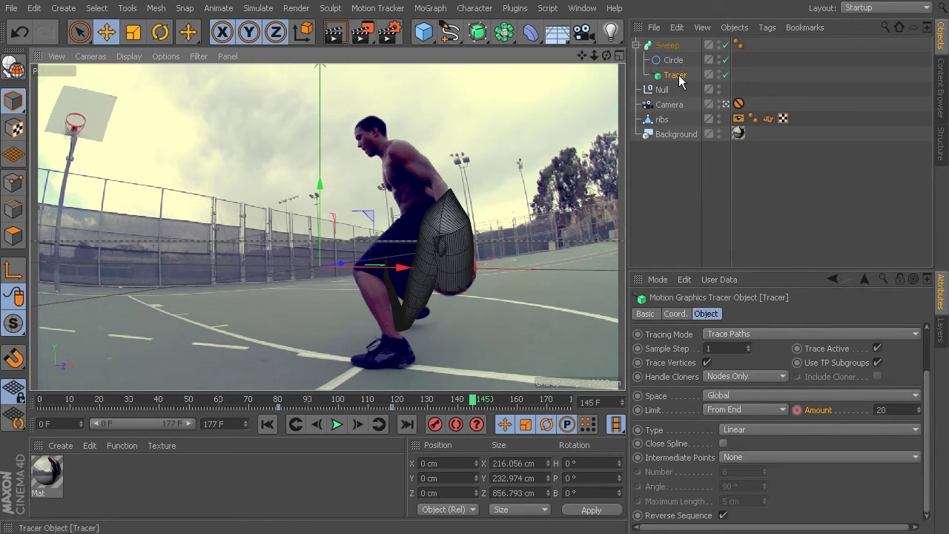
Smooth the Tracer spline with Adaptive Intermediate Points, the Bezier Type and an Angle of 4°
click(737, 456)
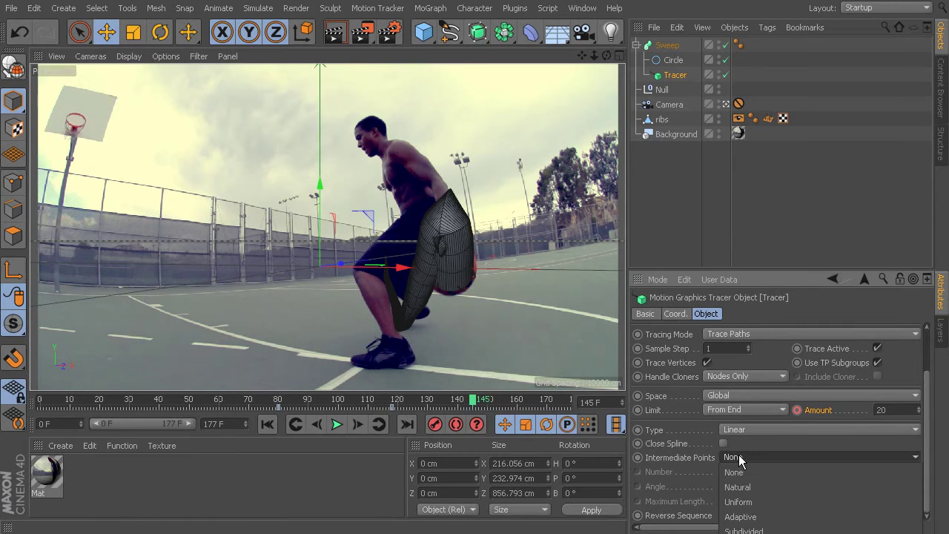
click(741, 517)
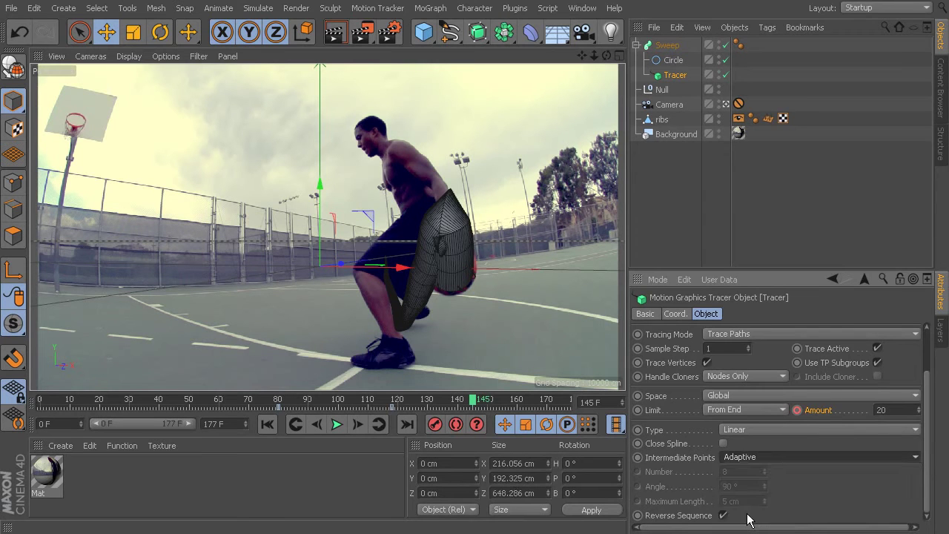
click(751, 429)
click(744, 506)
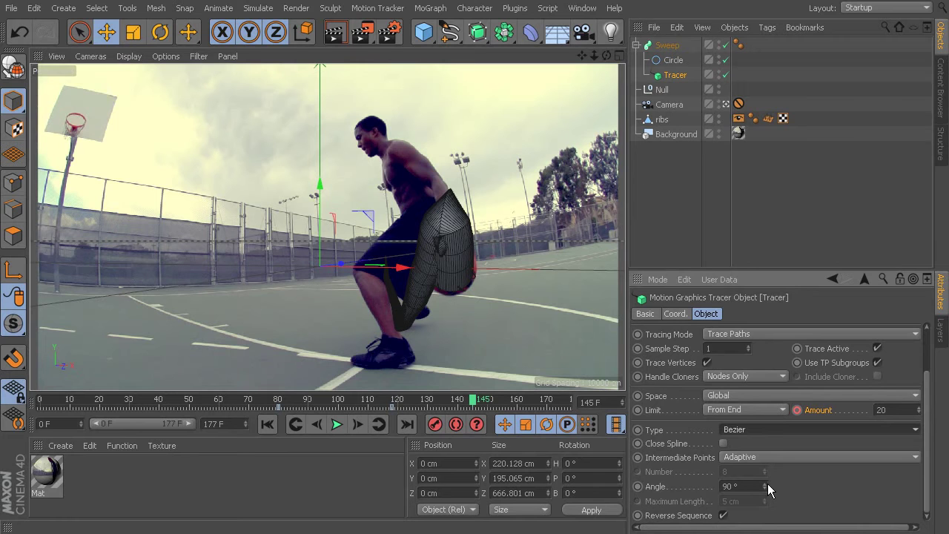
drag(767, 483, 767, 527)
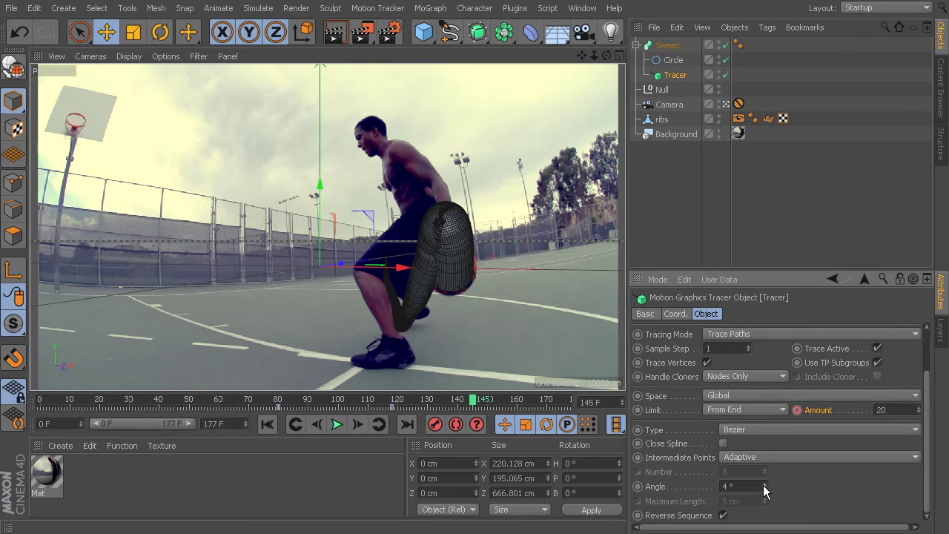
Set the Circle's intermediate point Angle to 25°, play the animation and scrub to frame 90
click(671, 60)
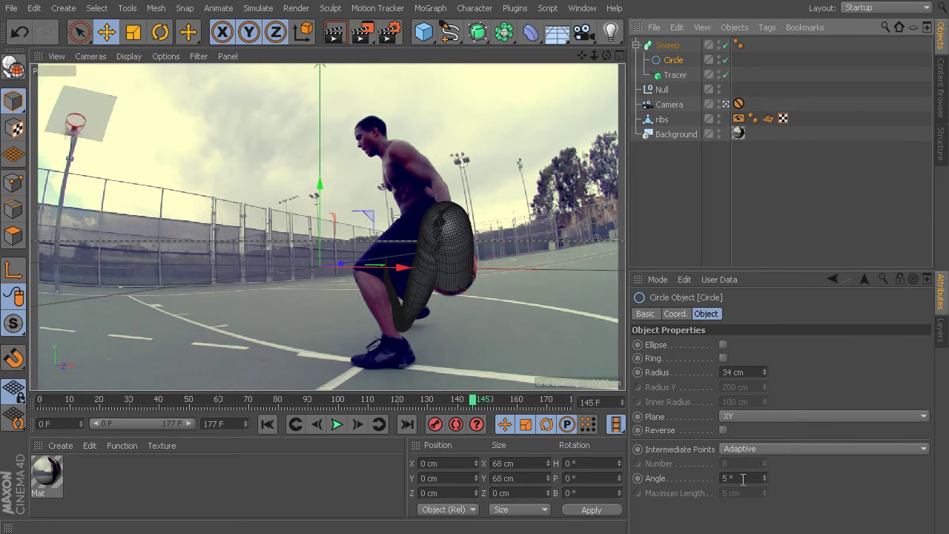
drag(764, 478, 782, 465)
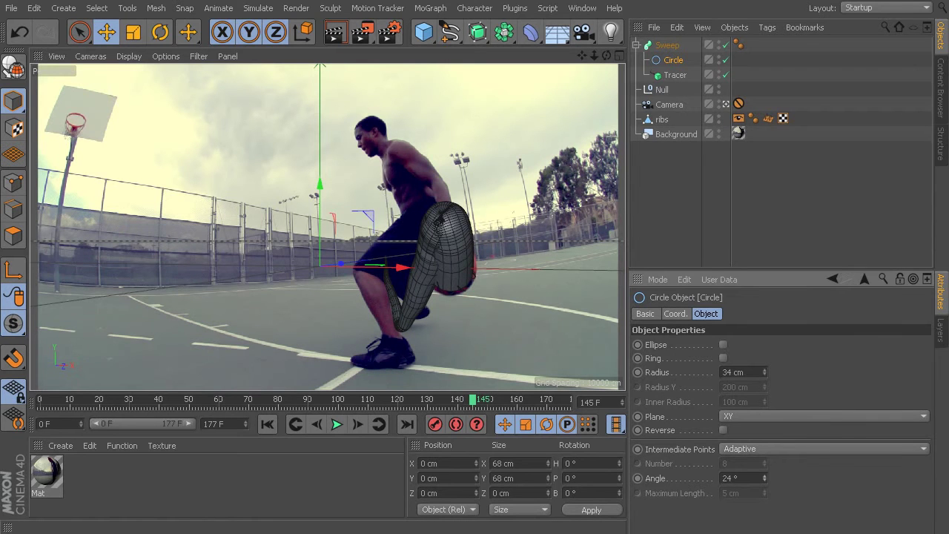
click(764, 475)
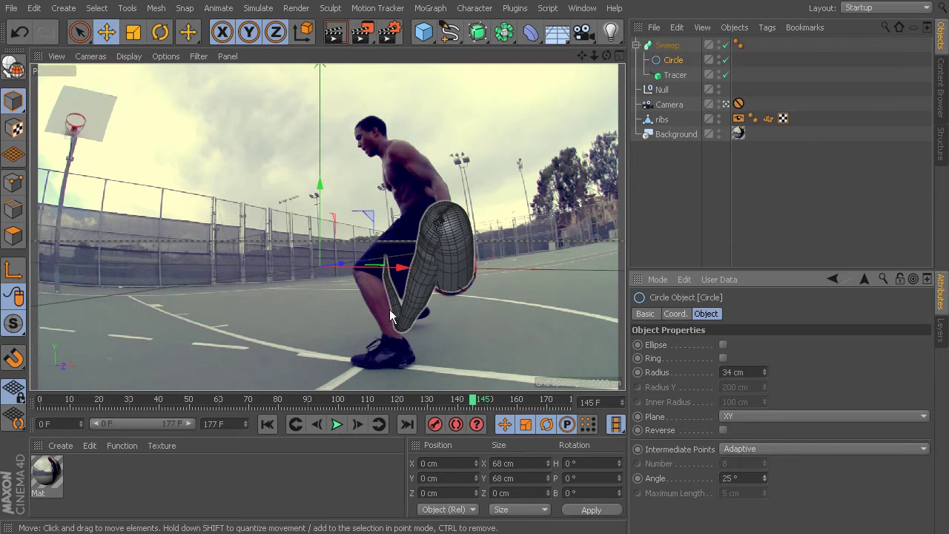
click(337, 427)
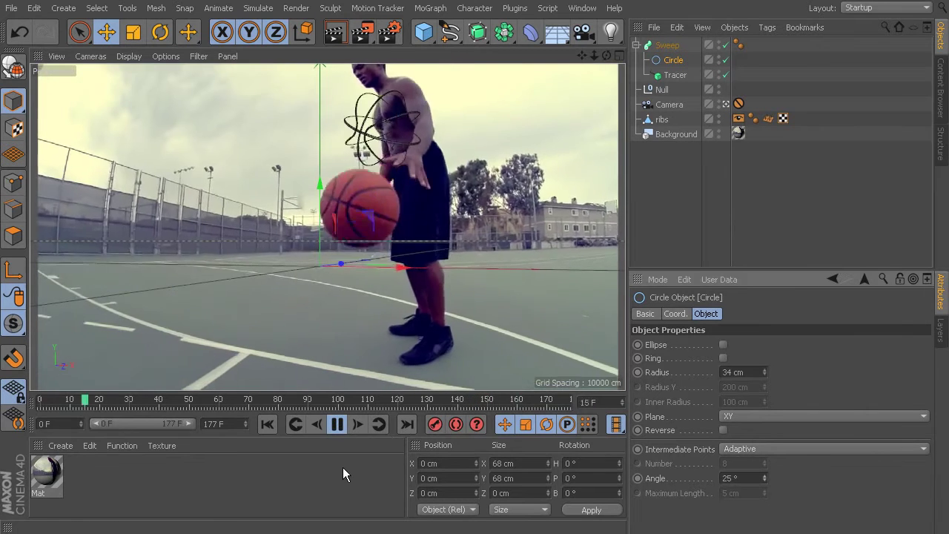
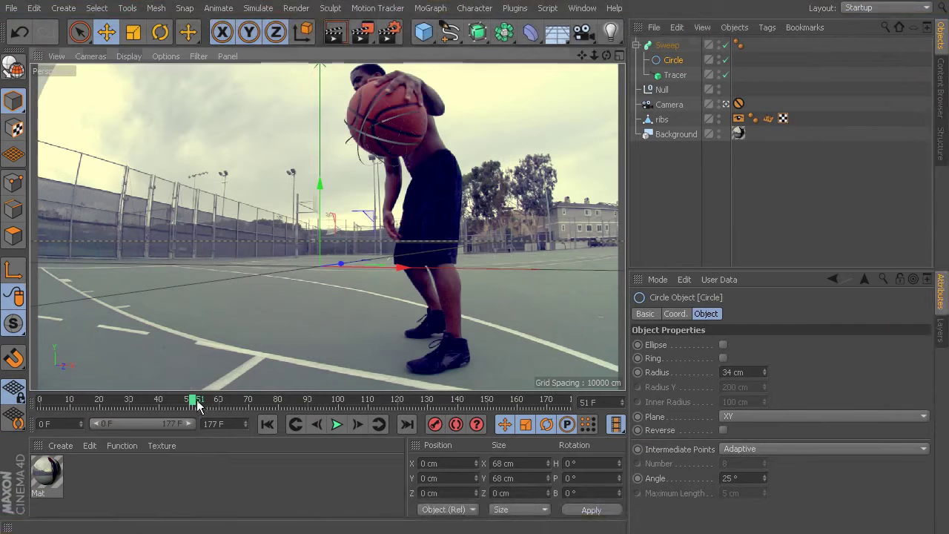
drag(198, 406, 308, 405)
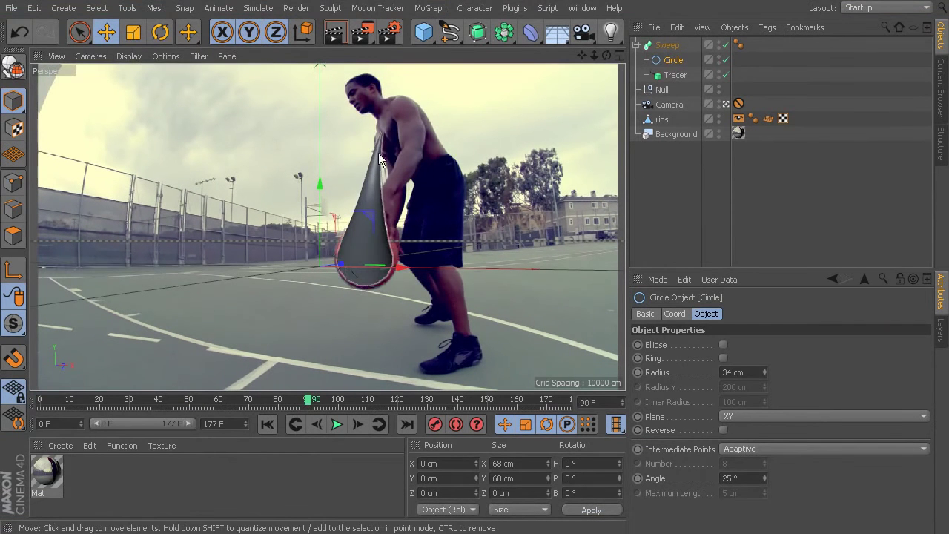
Create a new material and disable its Color and Reflectance channels
click(62, 446)
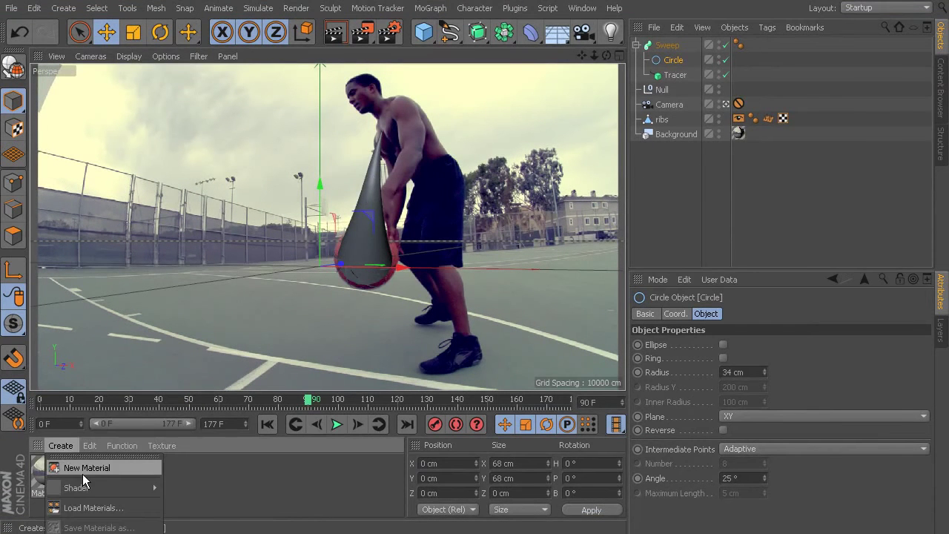
click(82, 473)
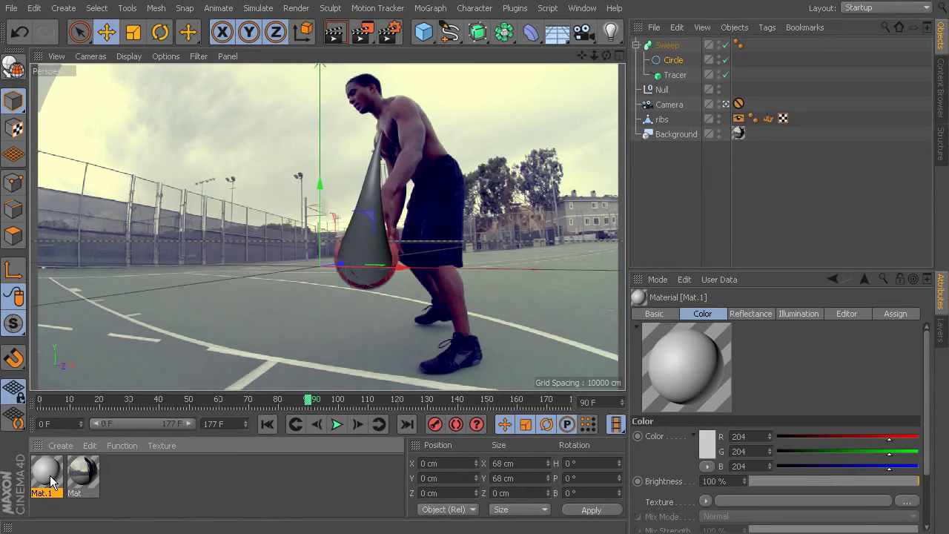
double_click(48, 475)
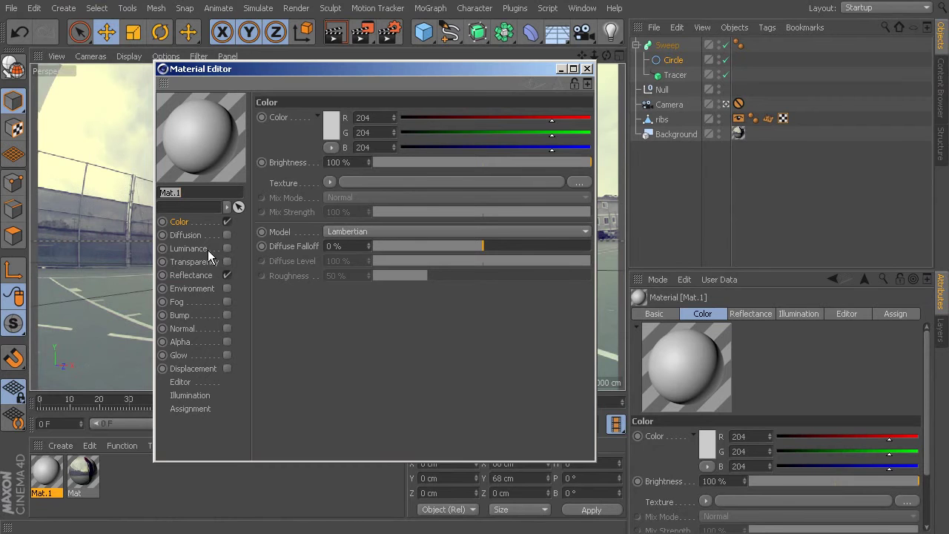
click(227, 222)
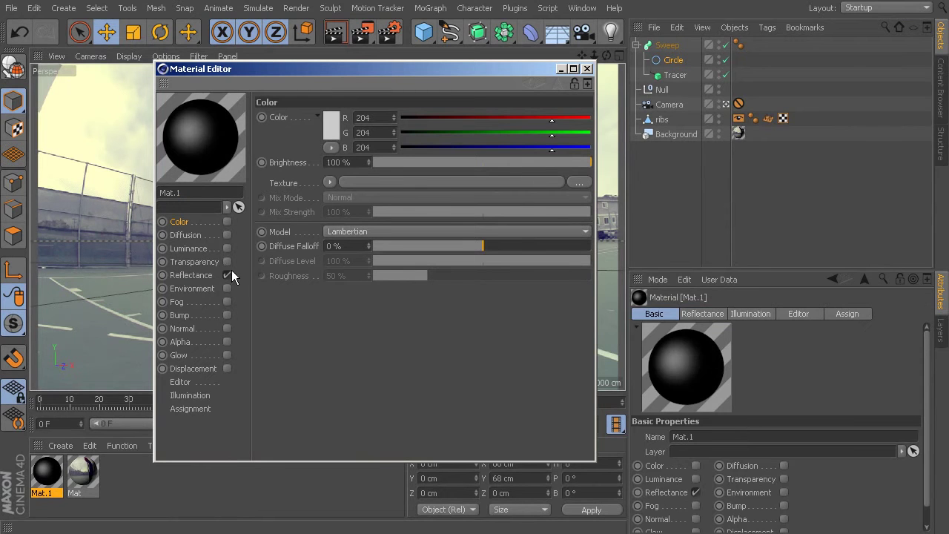
click(227, 275)
Enable the material's Luminance channel and set its colour to orange with RGB values 255, 153, 0
click(190, 248)
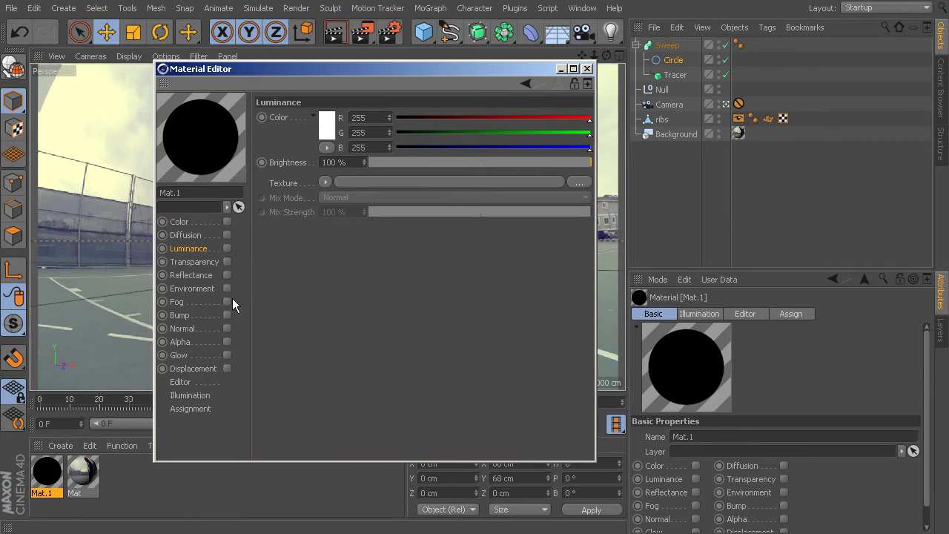
click(326, 123)
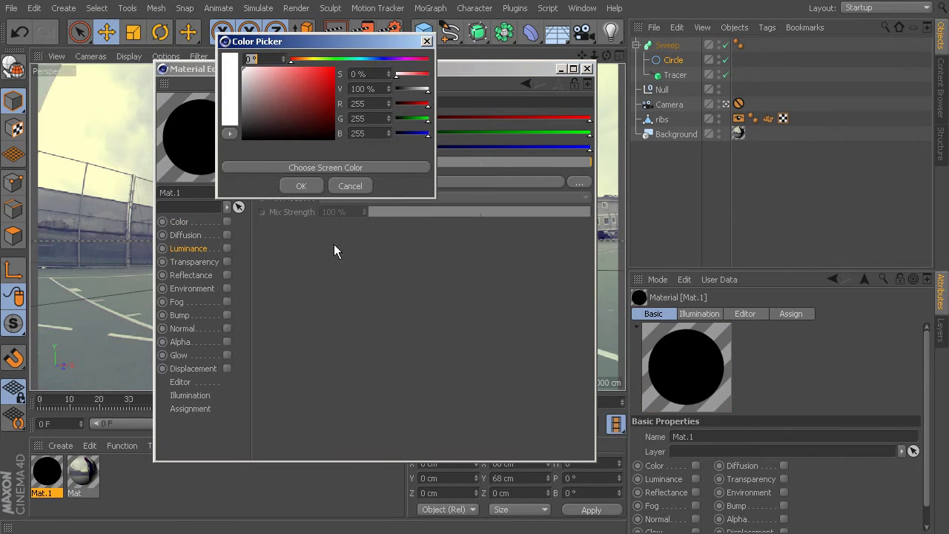
drag(303, 63, 304, 61)
click(303, 187)
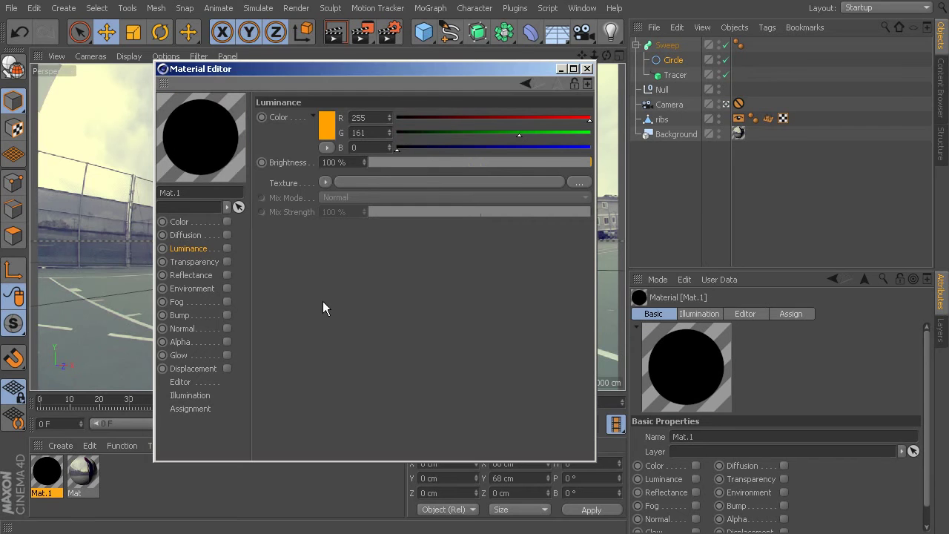
click(227, 248)
click(326, 127)
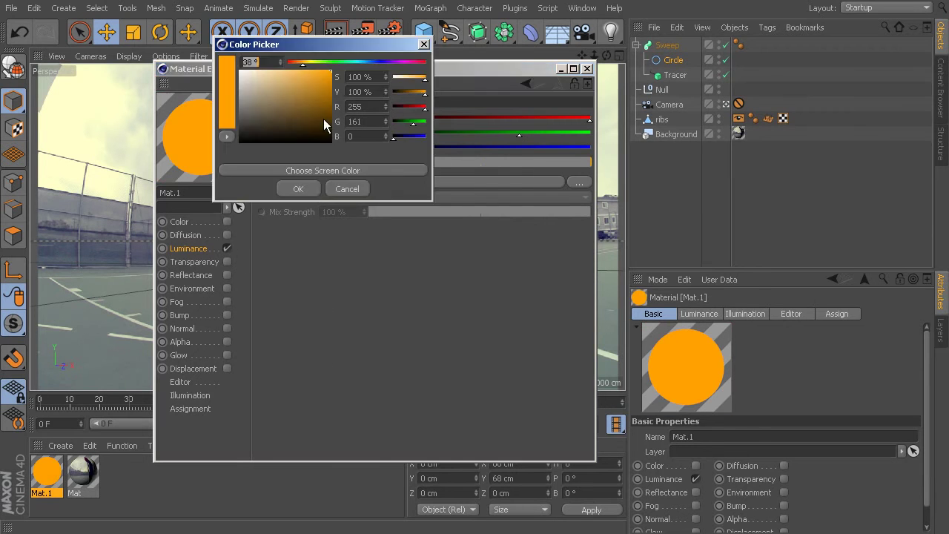
click(301, 64)
click(298, 188)
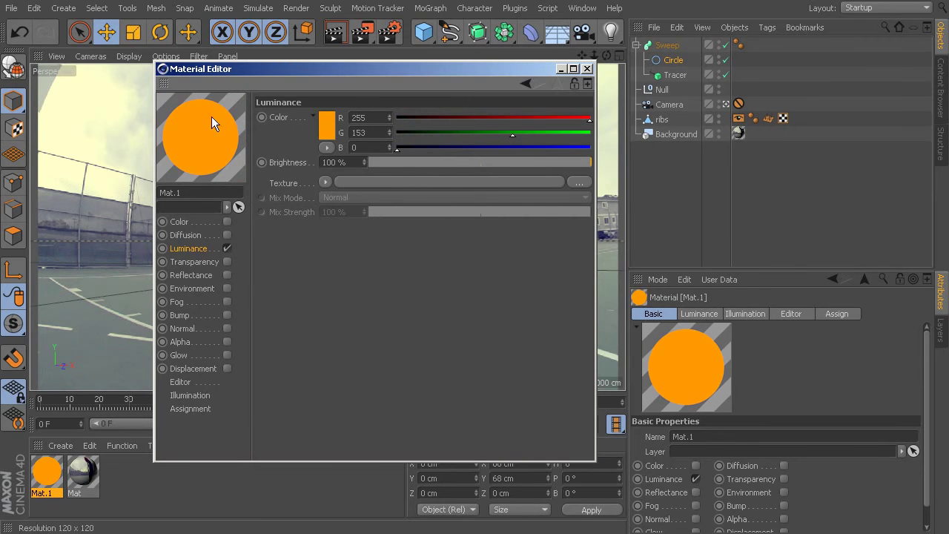
click(586, 68)
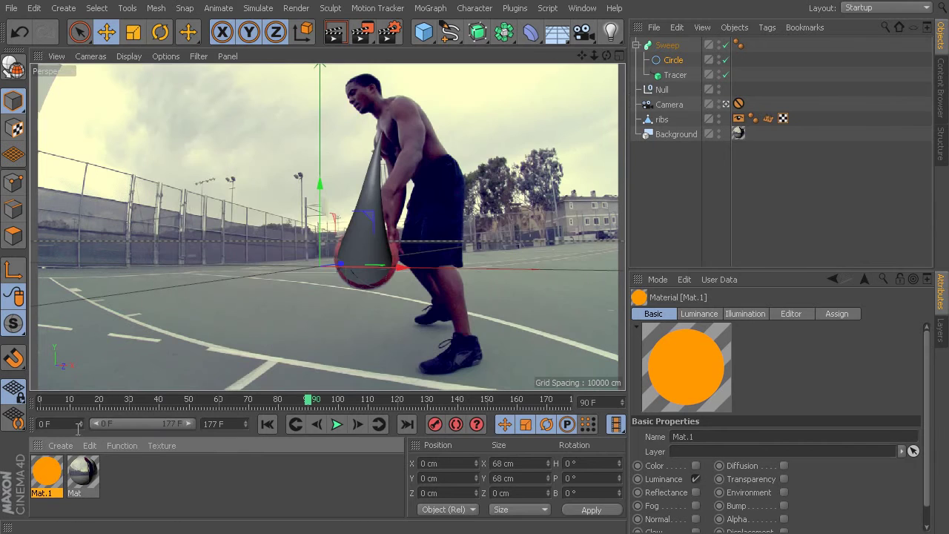
Apply the orange material to the Sweep and scrub the animation to frames 72, 111 and 76 to examine the trail
drag(44, 477, 667, 46)
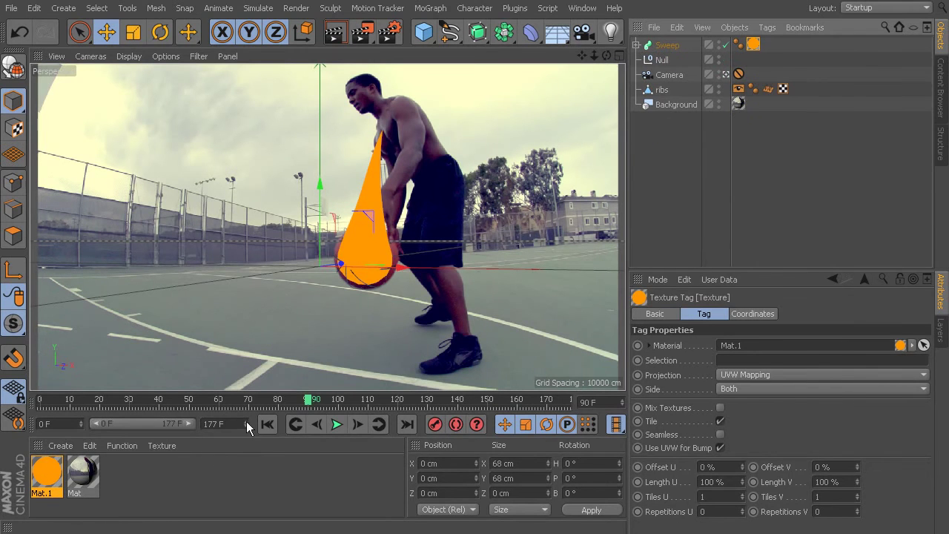
click(267, 424)
drag(45, 403, 253, 445)
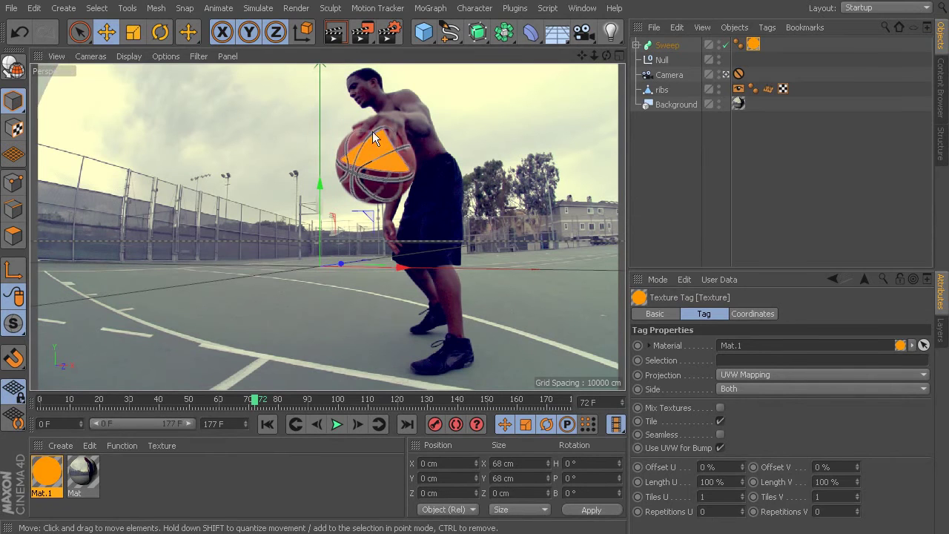
drag(257, 401, 372, 403)
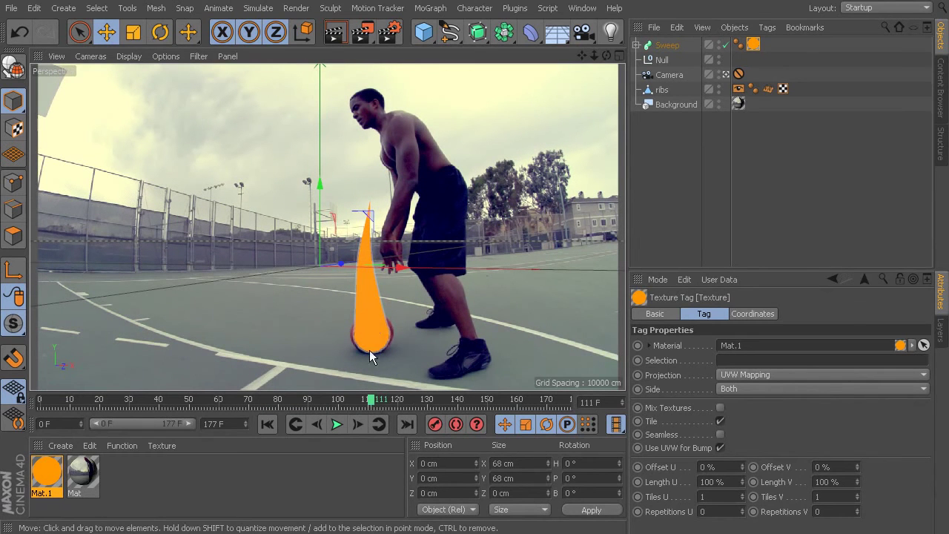
drag(372, 401, 267, 436)
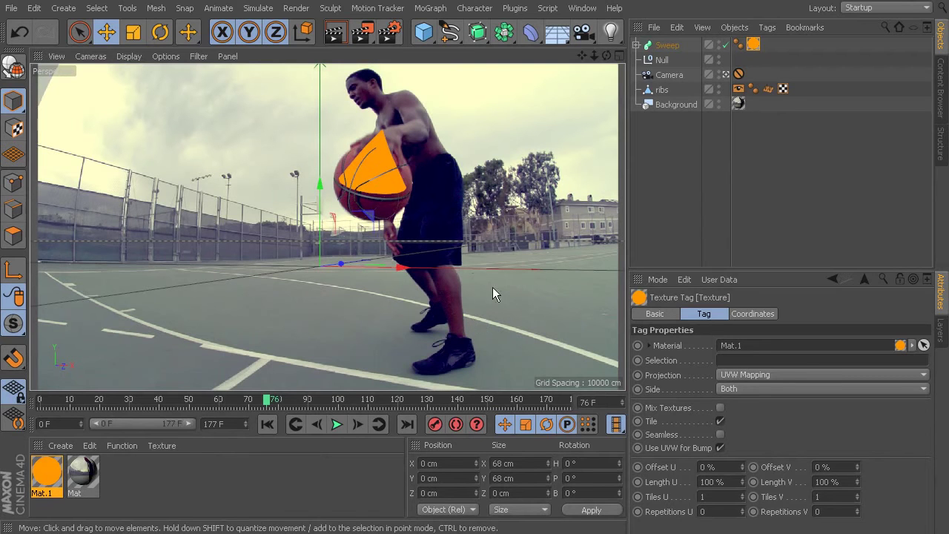
Add a Sphere object and extend the project length and visible timeline range to 250 frames
click(661, 59)
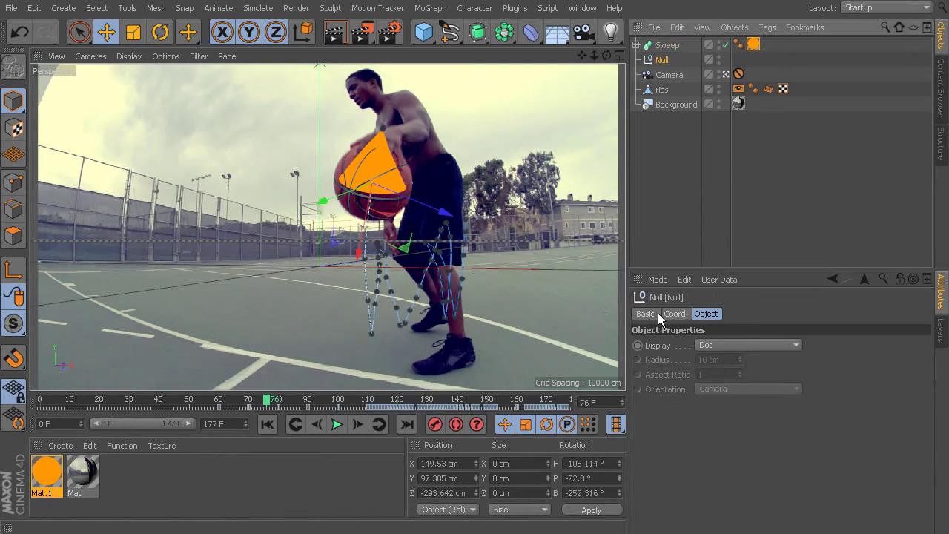
click(423, 32)
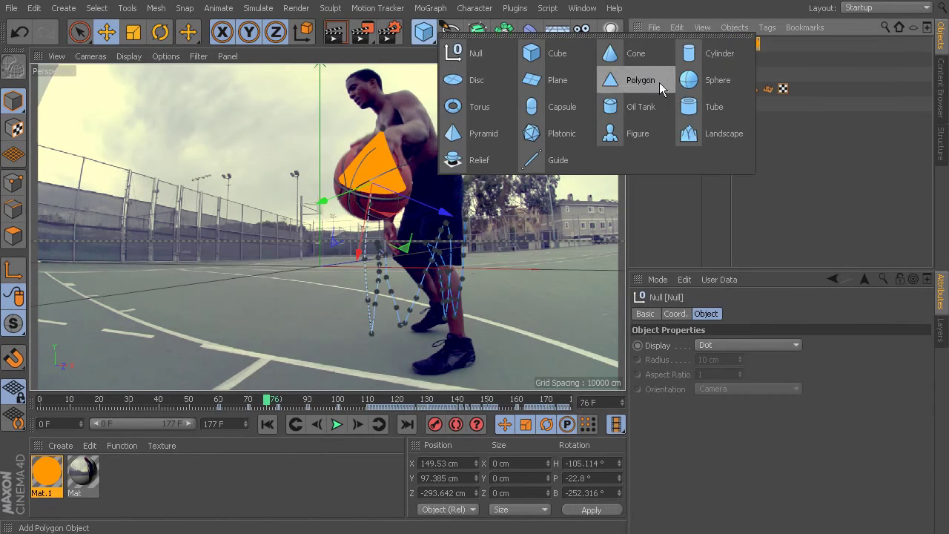
click(707, 79)
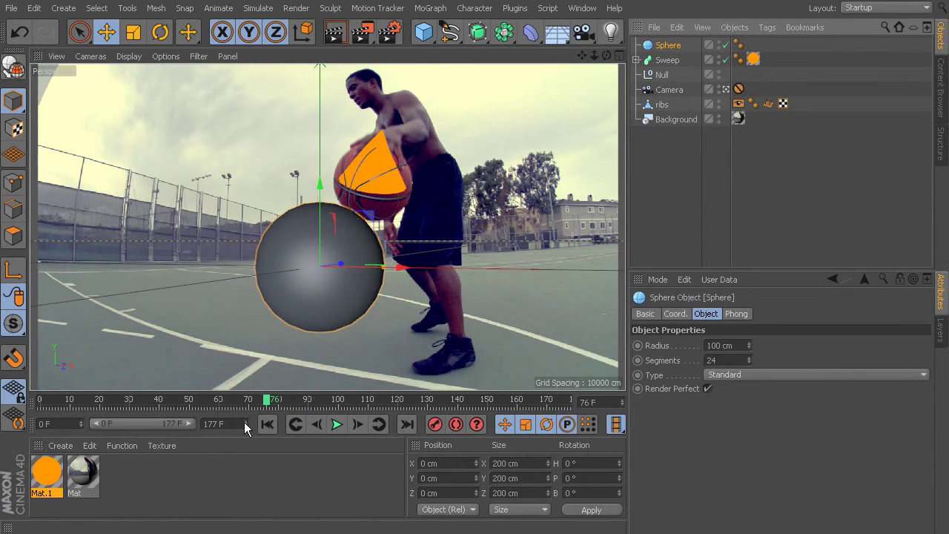
click(214, 424)
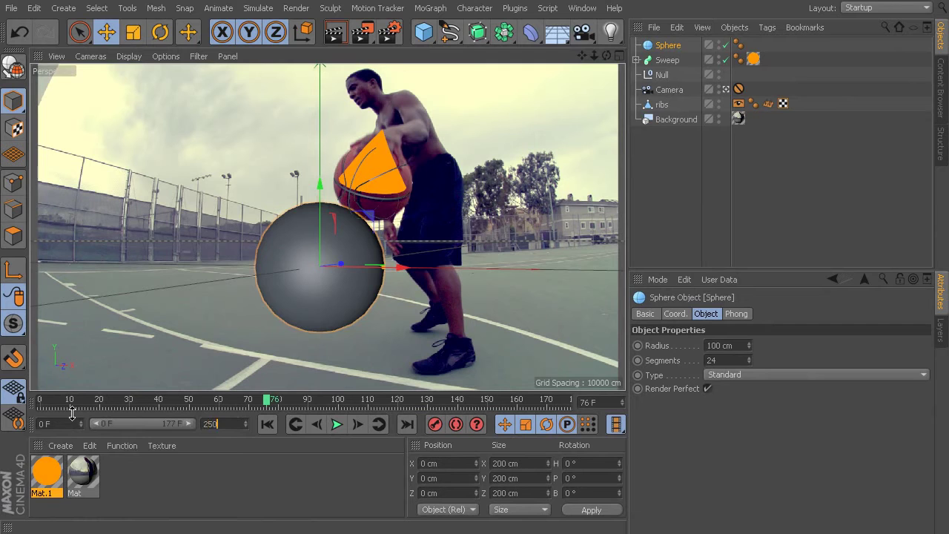
click(167, 485)
drag(162, 423, 227, 416)
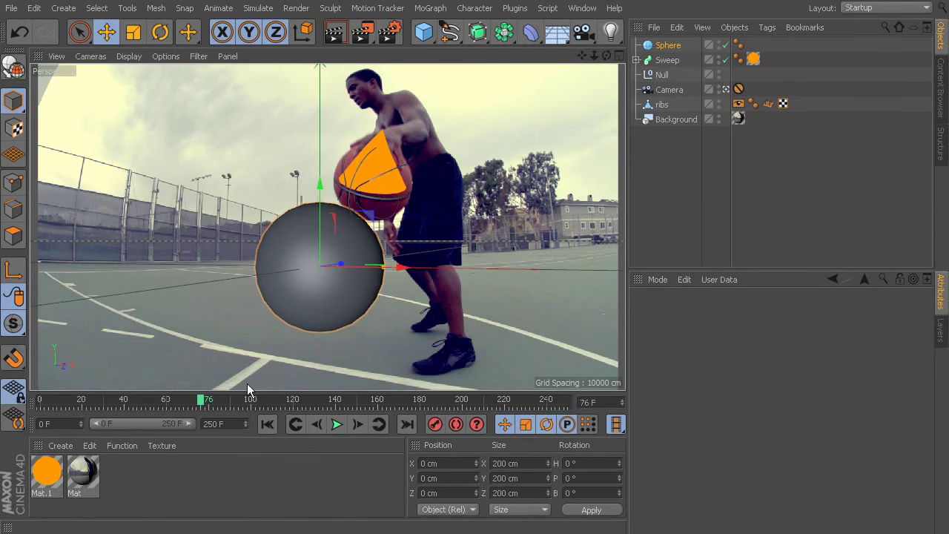
Select all of the Null's keyframes in the timeline and copy them
click(661, 74)
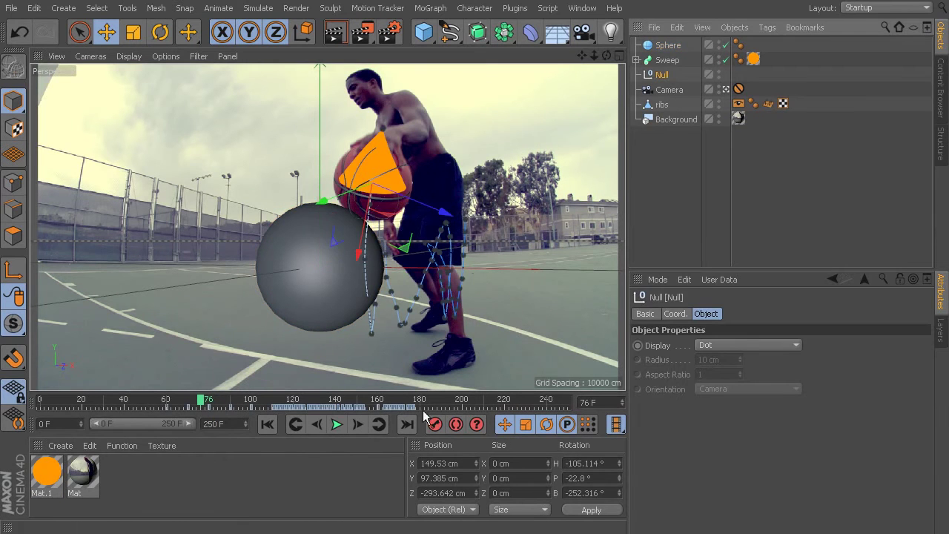
click(160, 401)
drag(432, 407, 163, 401)
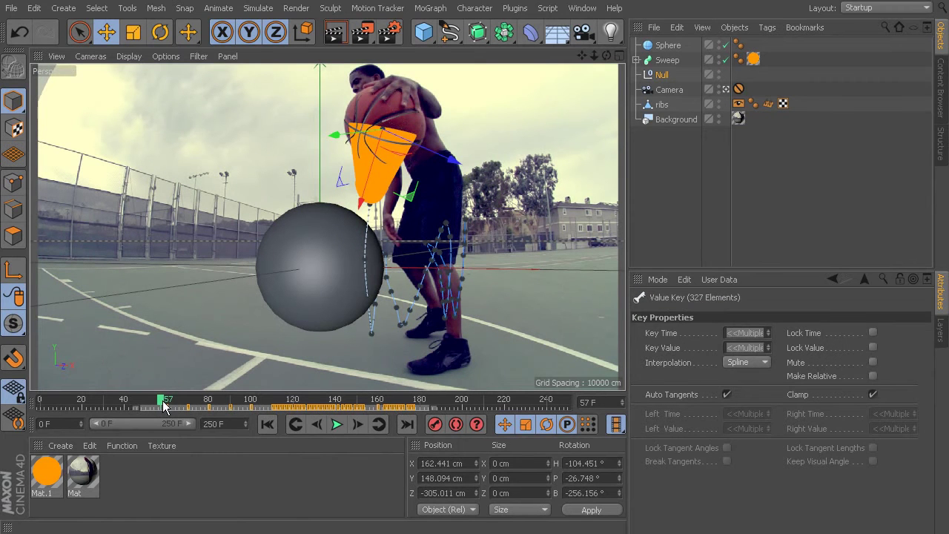
right_click(241, 404)
click(225, 443)
Paste the copied keyframes onto the Sphere and scrub to frame 99 to check its motion
click(665, 45)
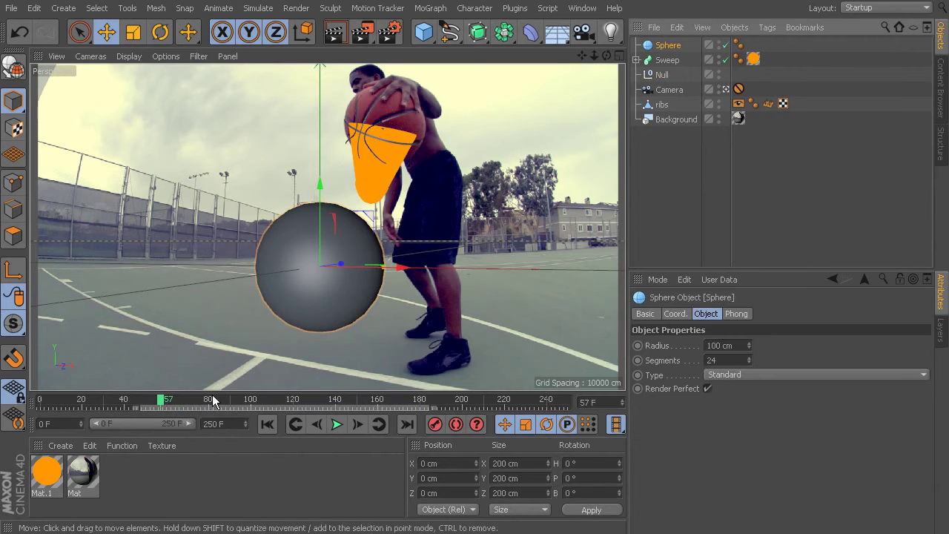
right_click(181, 408)
click(166, 443)
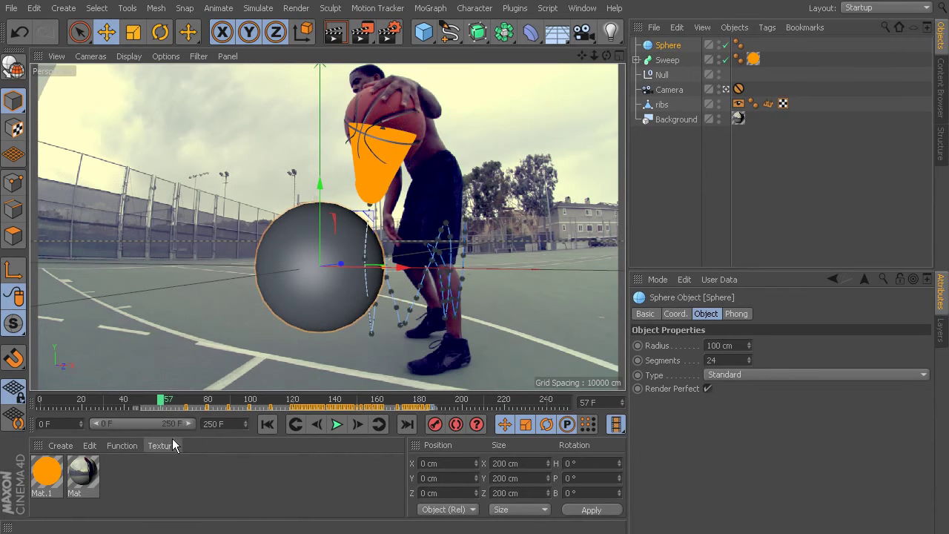
click(254, 406)
drag(254, 406, 250, 406)
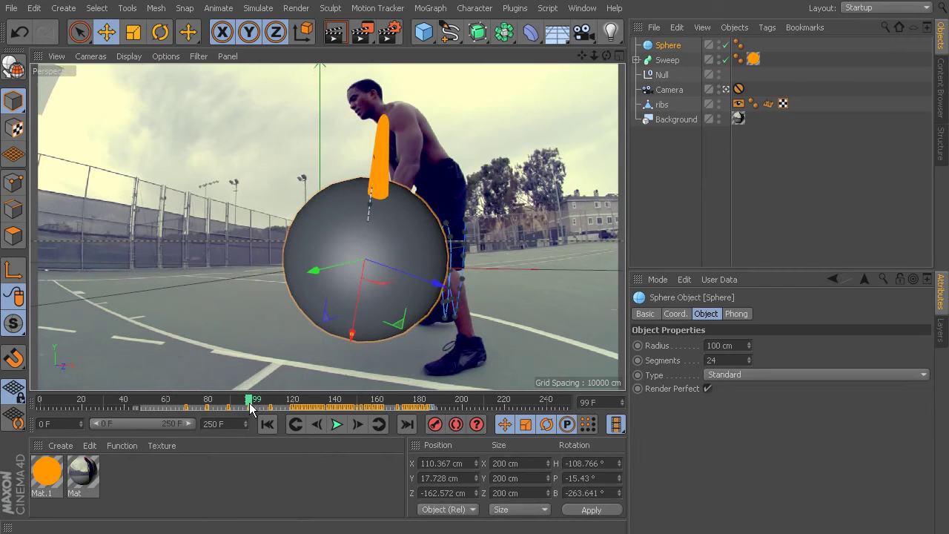
Go to frame 60 and shift the Sphere's pasted keyframes earlier so they start there
click(165, 403)
drag(195, 408, 202, 435)
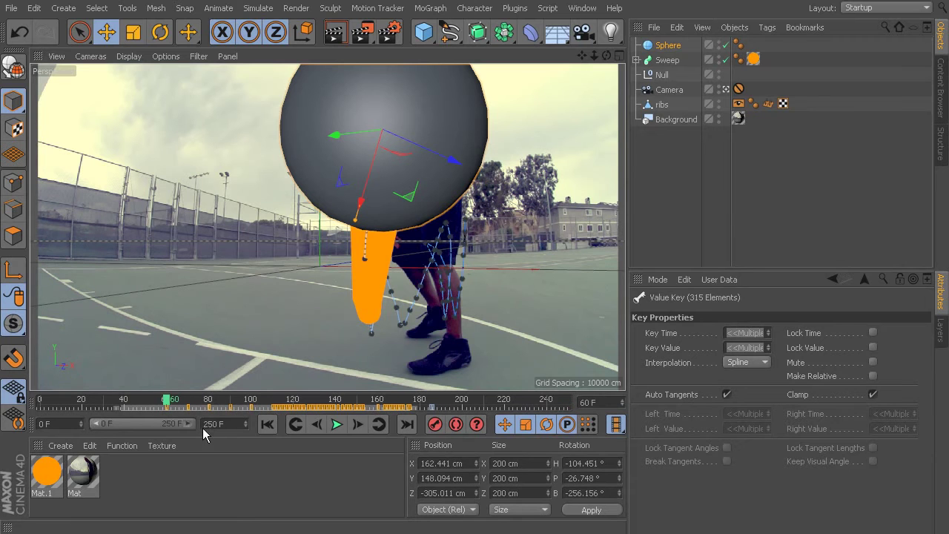
click(81, 413)
Set the project length to 177 frames and scrub from frame 60 to the last frame
click(235, 424)
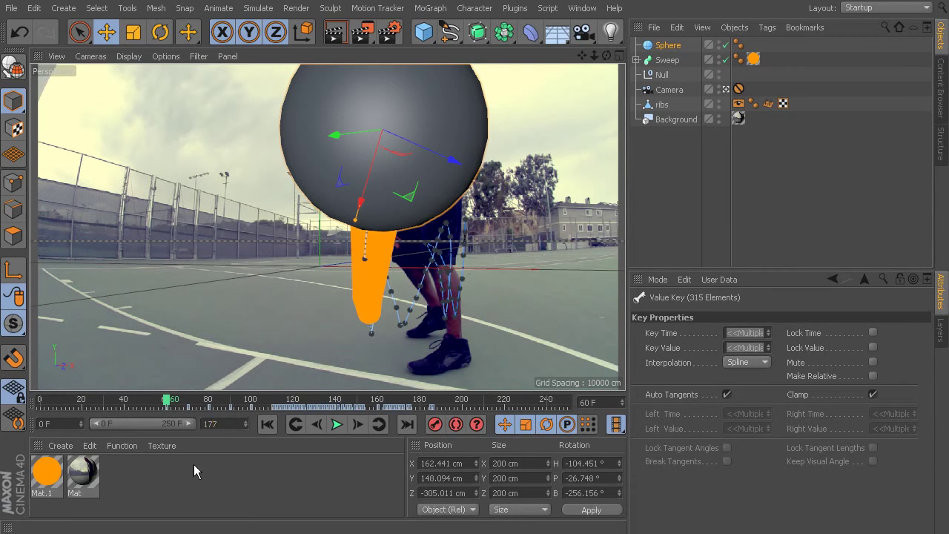
text(177)
key(Return)
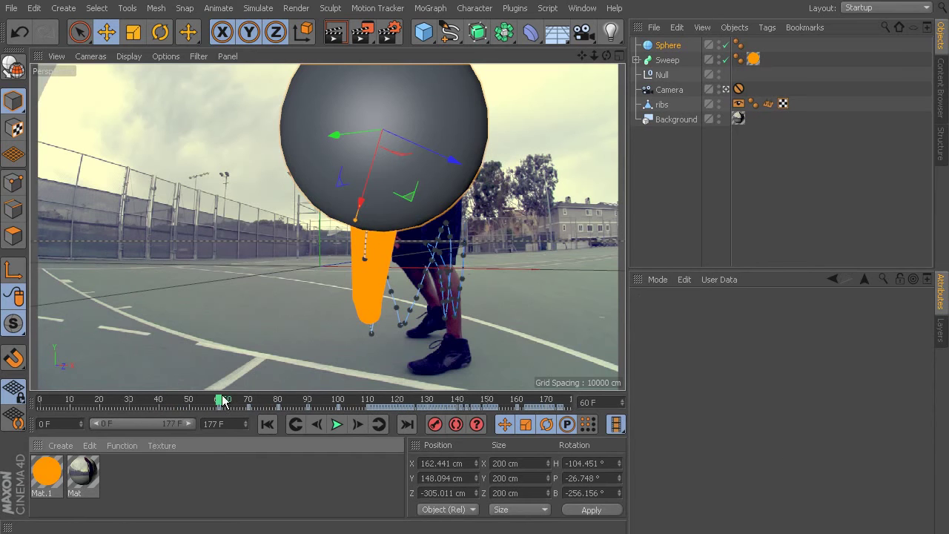
drag(221, 403, 570, 436)
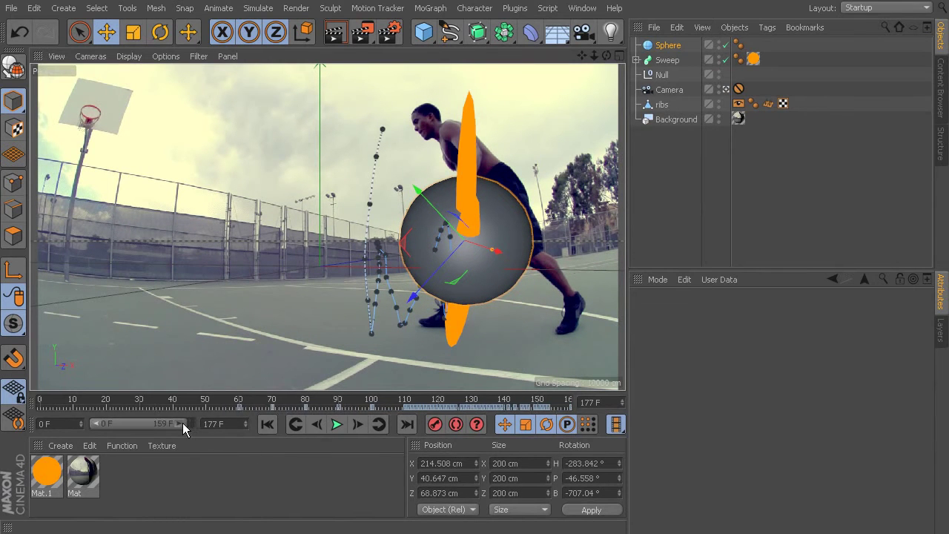
Extend the project length and visible timeline range to 250 frames, select the range of keyframes and delete the Sphere
text(250)
key(Return)
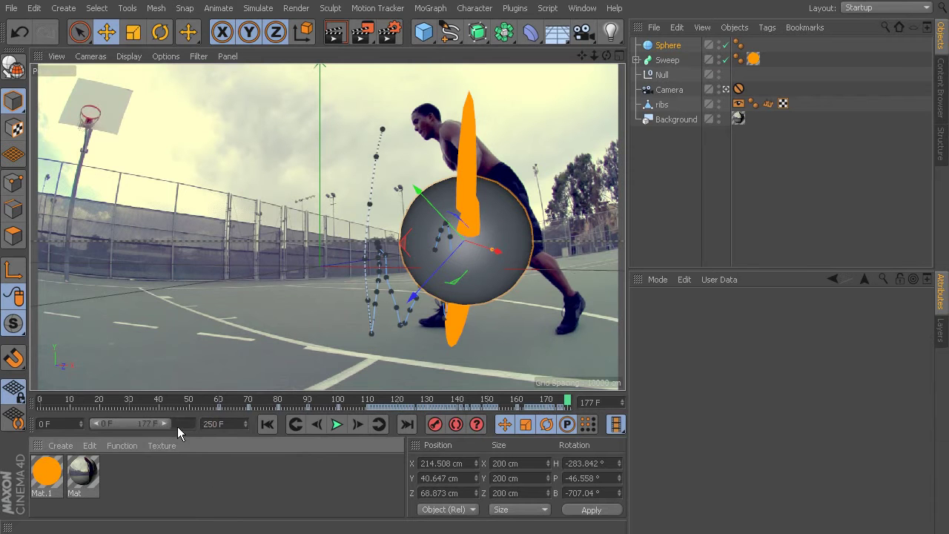
drag(174, 424, 197, 425)
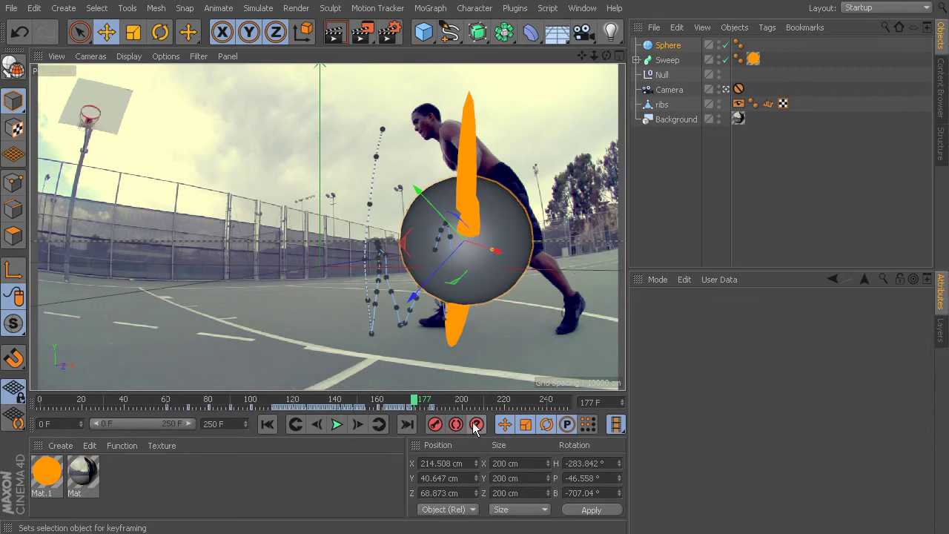
drag(453, 412, 83, 409)
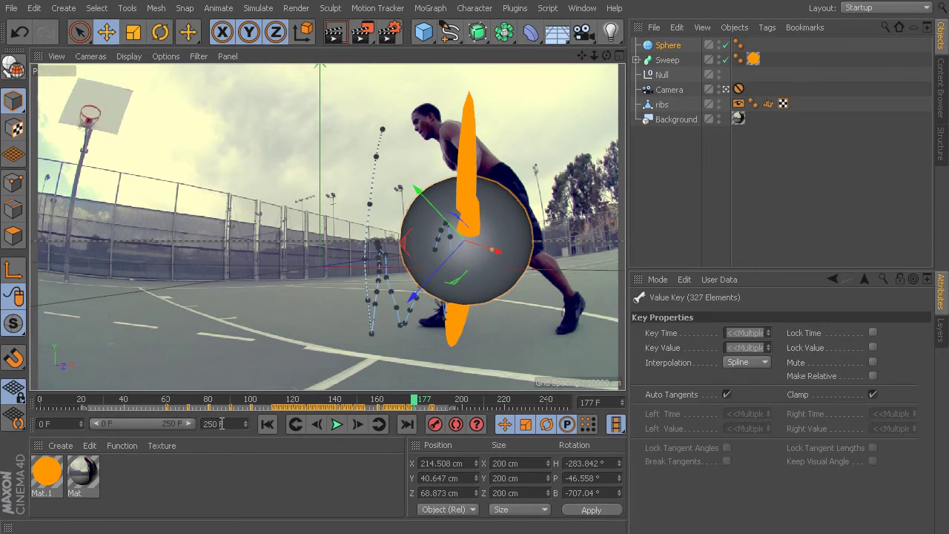
key(Delete)
right_click(164, 419)
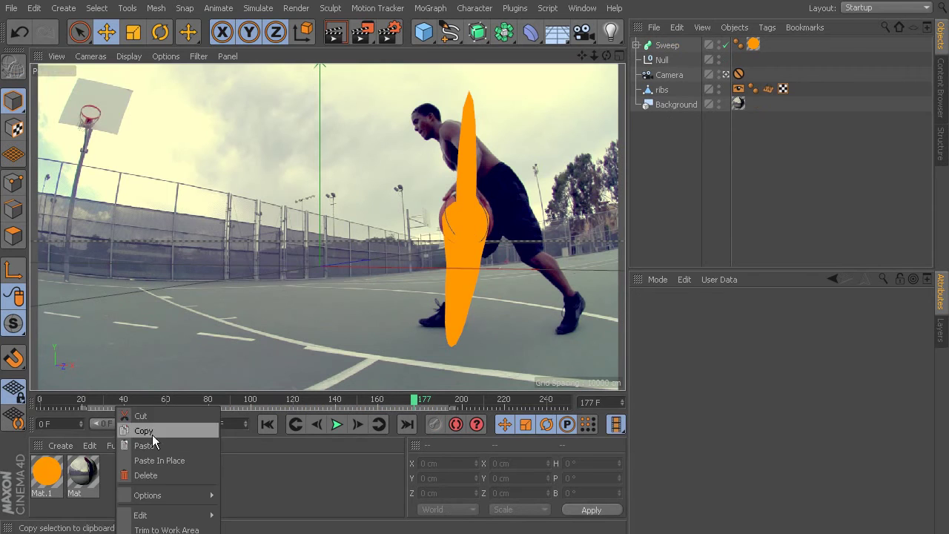
click(149, 439)
right_click(158, 409)
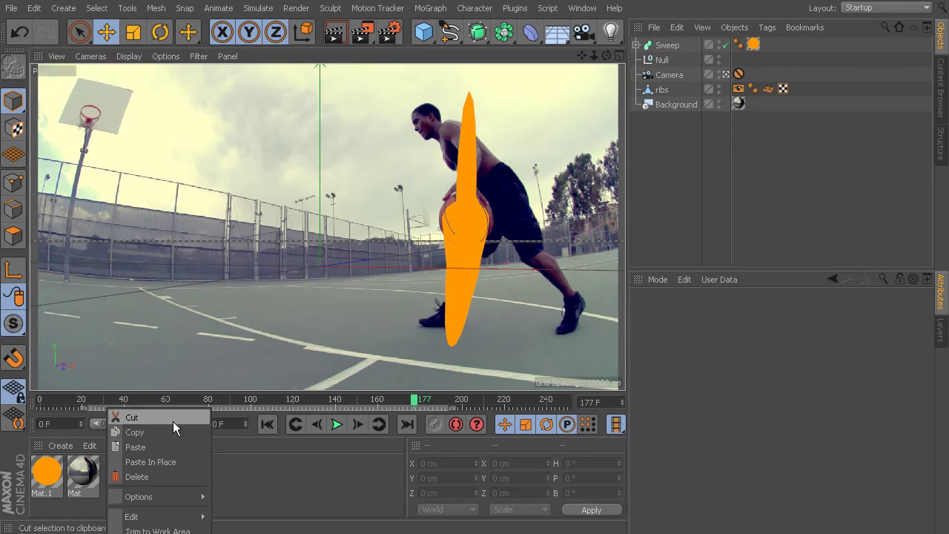
click(167, 444)
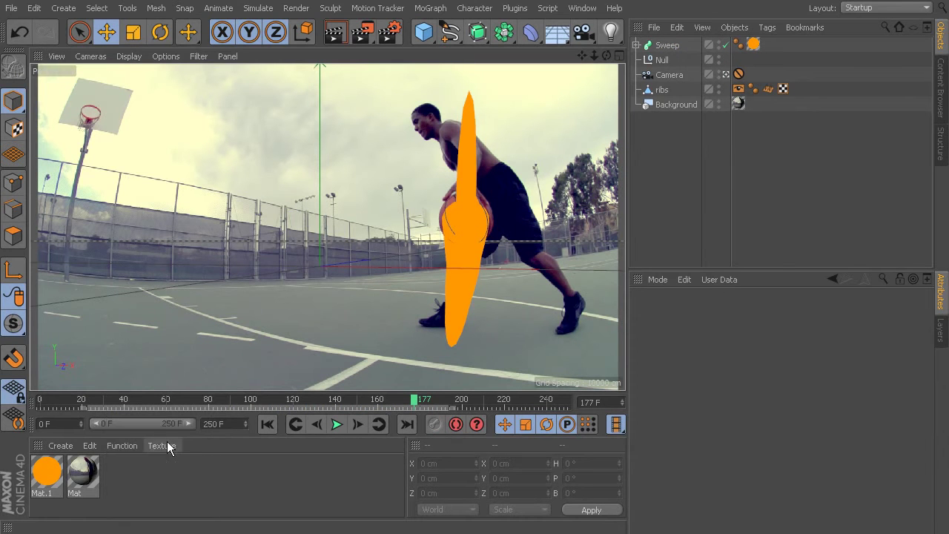
Copy the Null's selected keyframes from the timeline
click(662, 60)
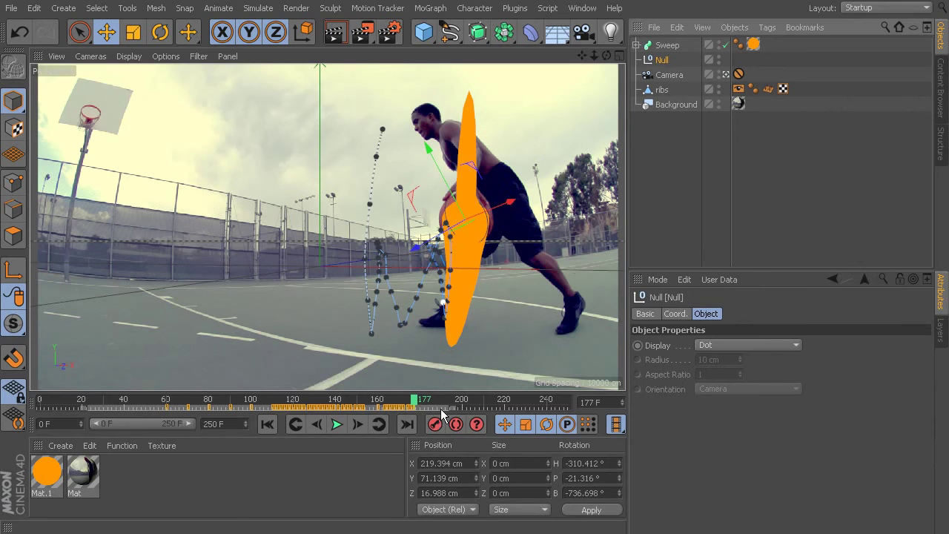
right_click(440, 408)
click(423, 435)
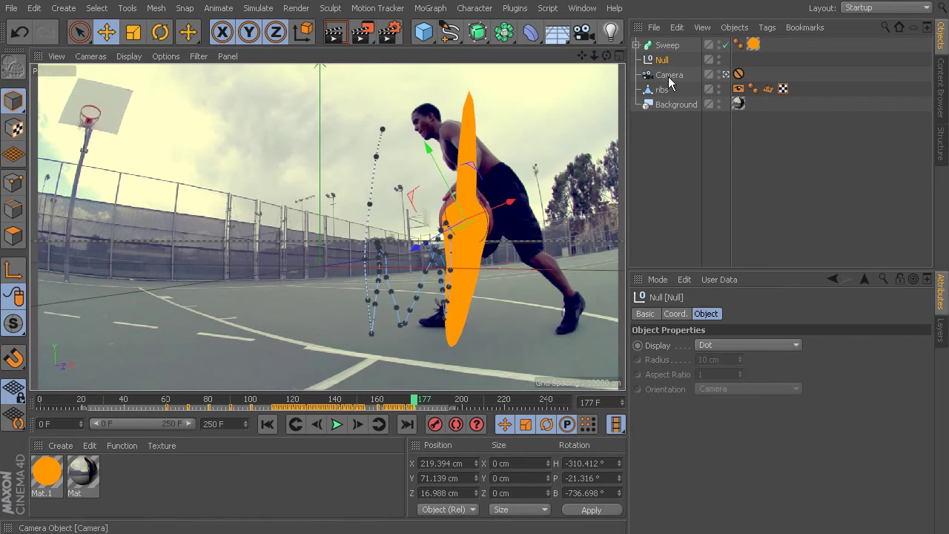
Add a new Sphere object and paste the copied keyframes onto it near frame 177
click(426, 34)
click(716, 77)
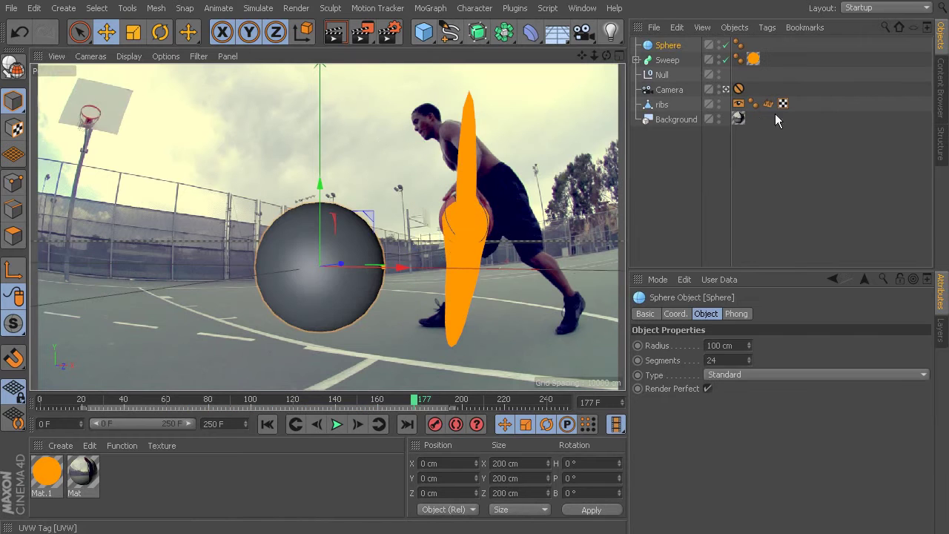
right_click(419, 408)
click(417, 446)
Extend the project length to 500 frames and shift the Sphere's pasted keyframes earlier, placing keys from frame 60 onward
drag(222, 423, 170, 421)
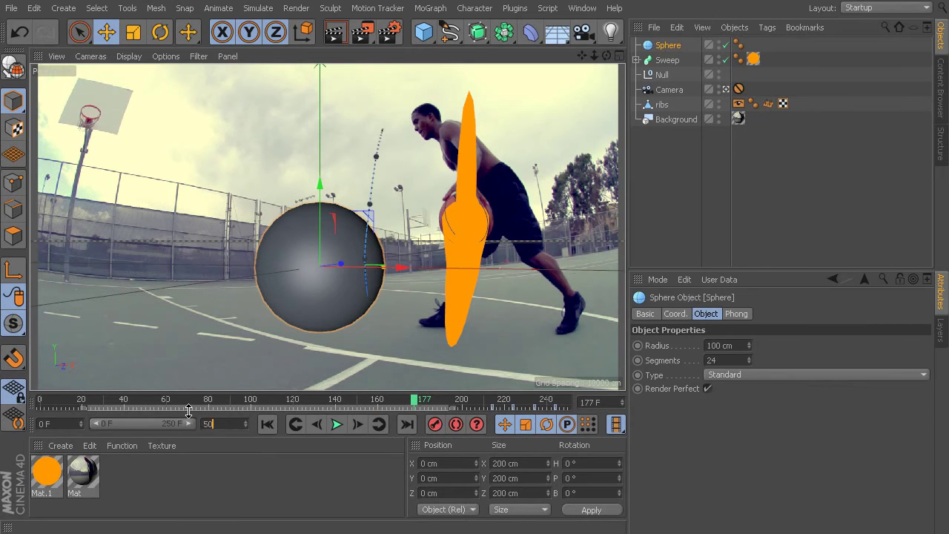
click(281, 483)
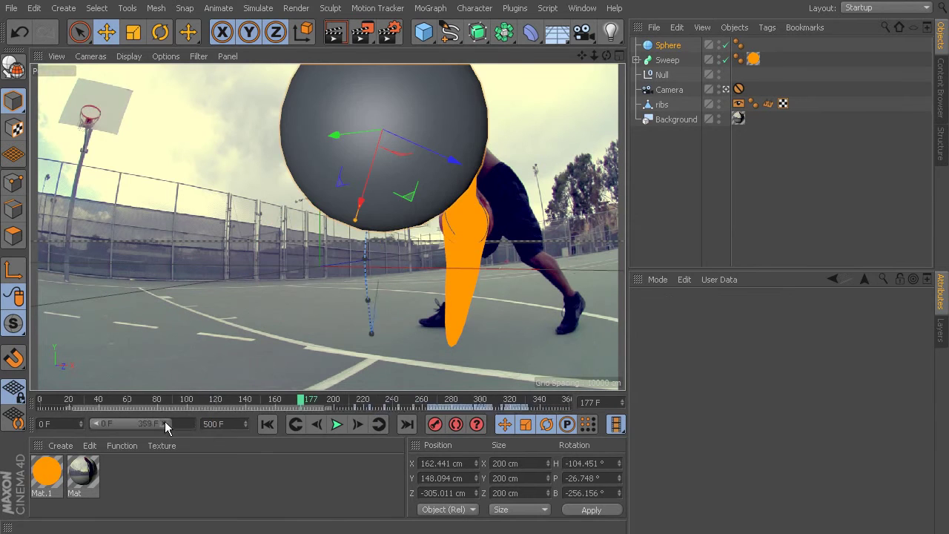
drag(410, 409, 124, 425)
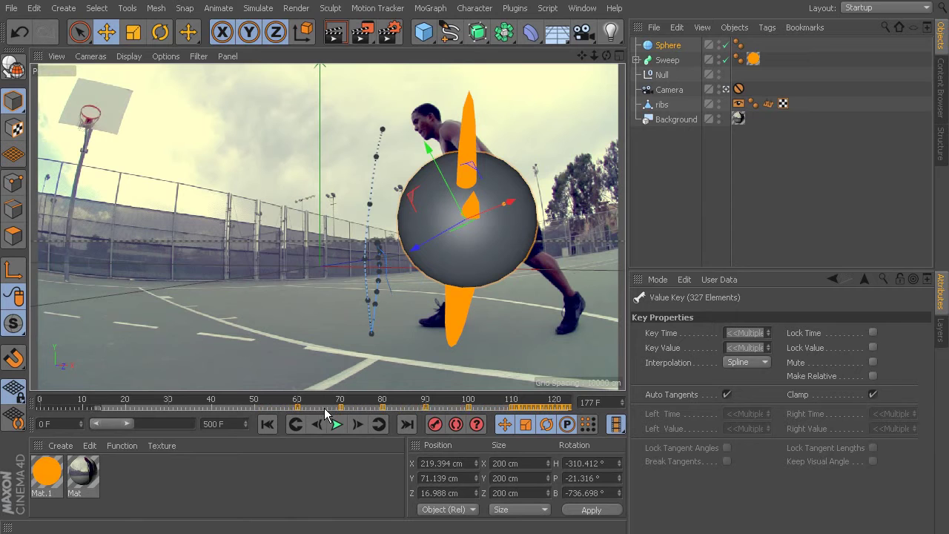
Set the project length to 177 frames and expand the visible timeline range to the full length
click(207, 424)
text(177)
key(Return)
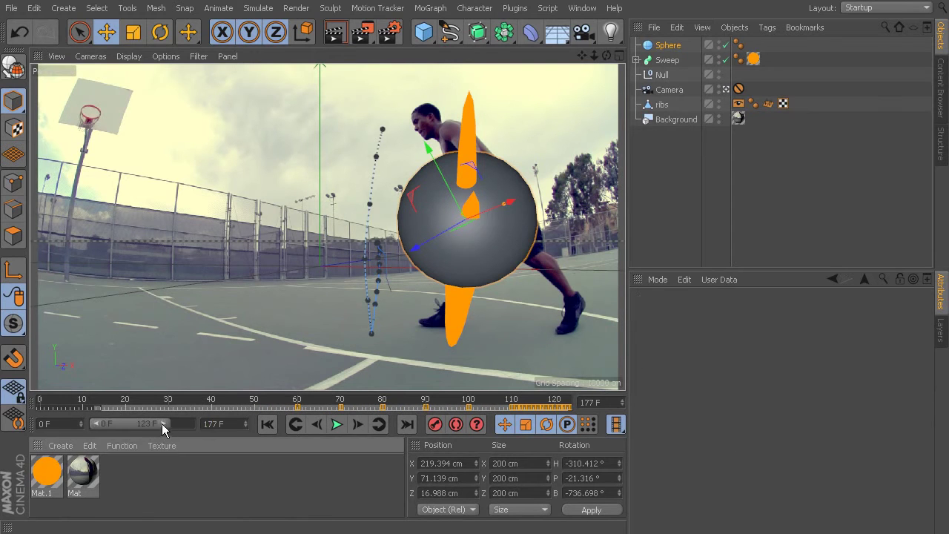
drag(160, 424, 205, 424)
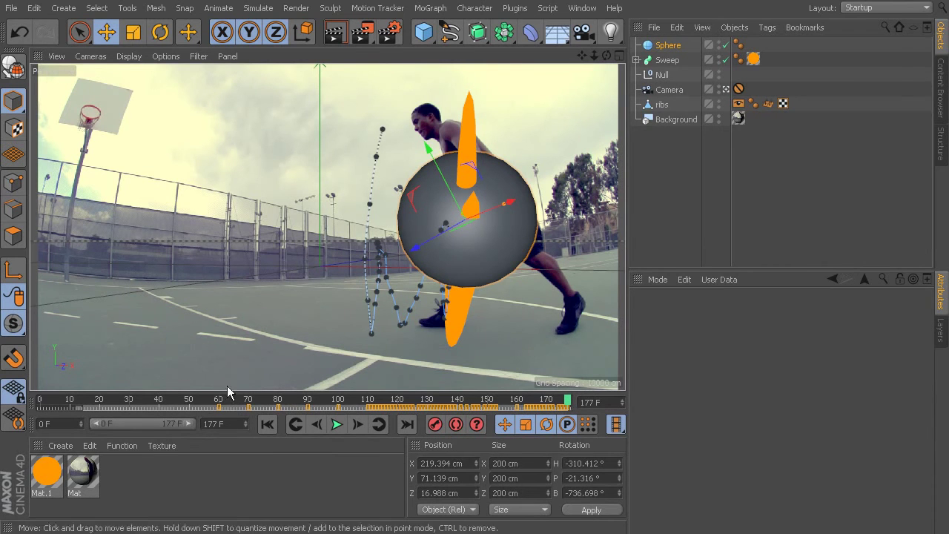
At frame 72, scale the Sphere to about 75 cm to match the basketball, apply the orange Mat.1 material and scrub to frame 105
click(77, 404)
drag(76, 406, 284, 414)
click(268, 423)
drag(43, 404, 254, 430)
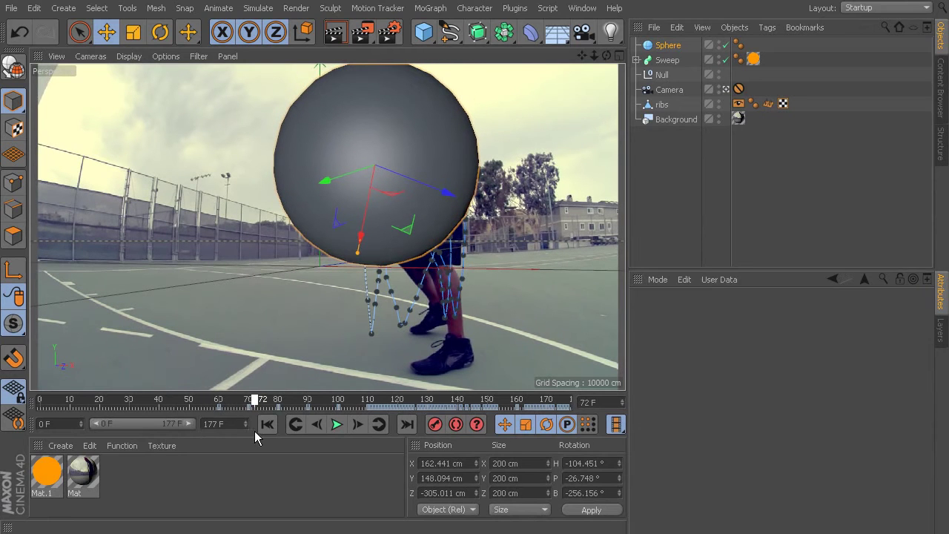
click(133, 32)
drag(568, 120, 217, 220)
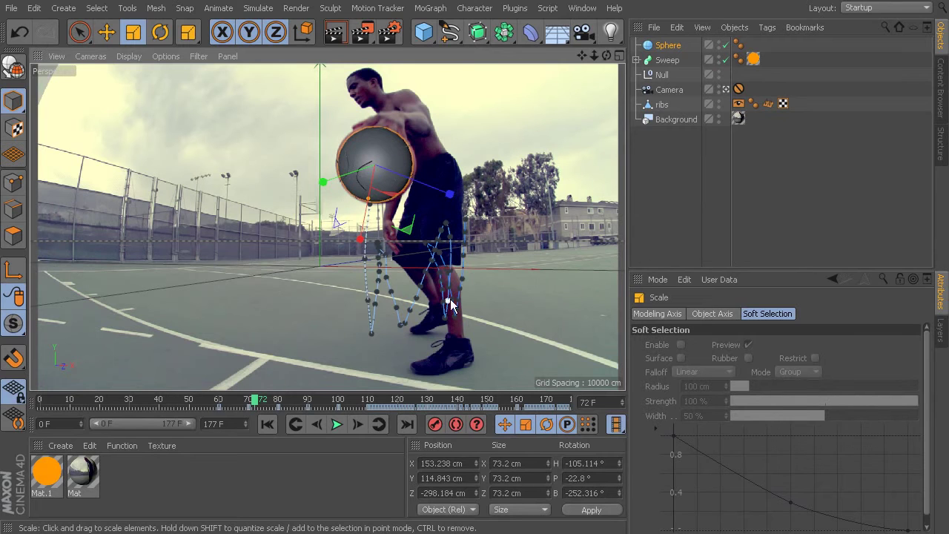
drag(41, 482, 671, 46)
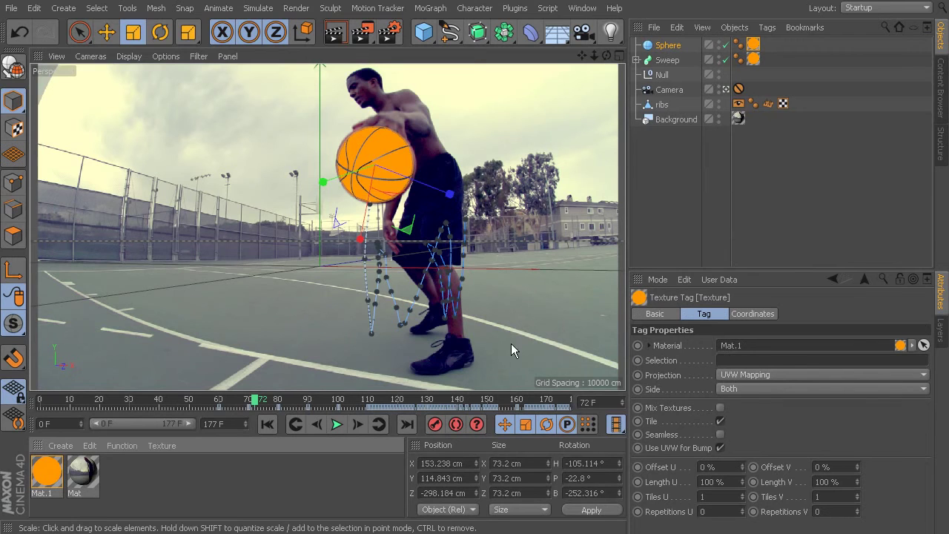
drag(520, 128, 533, 112)
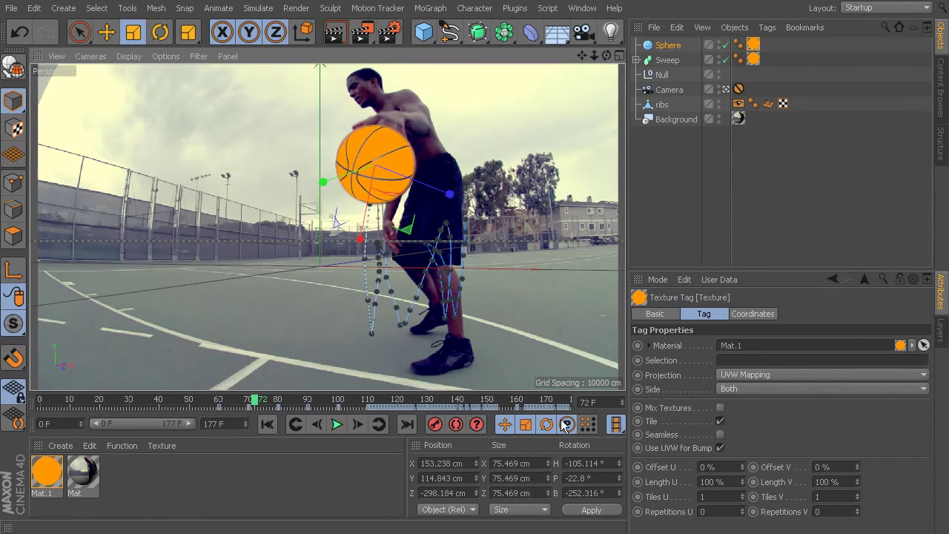
drag(256, 401, 353, 430)
click(52, 404)
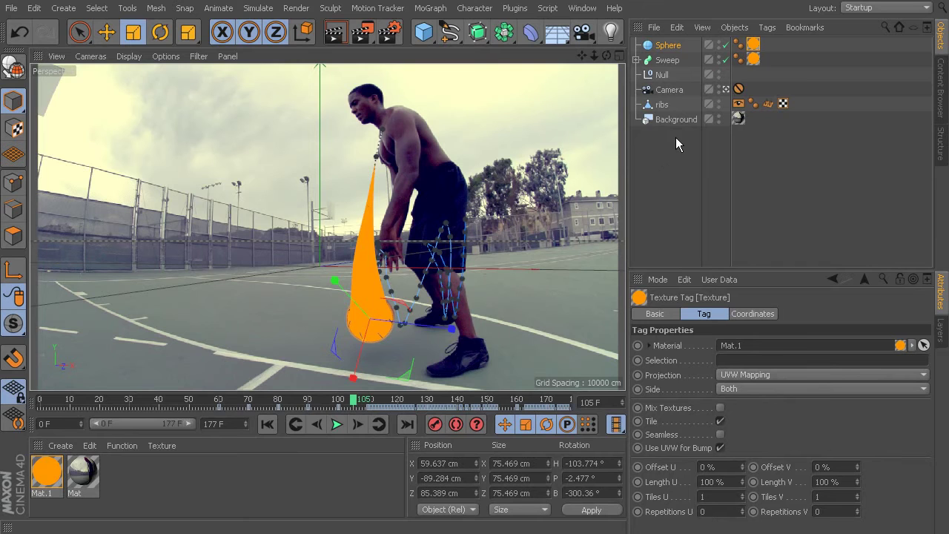
Hide the ribs and Background objects in both the editor and the renderer
click(670, 47)
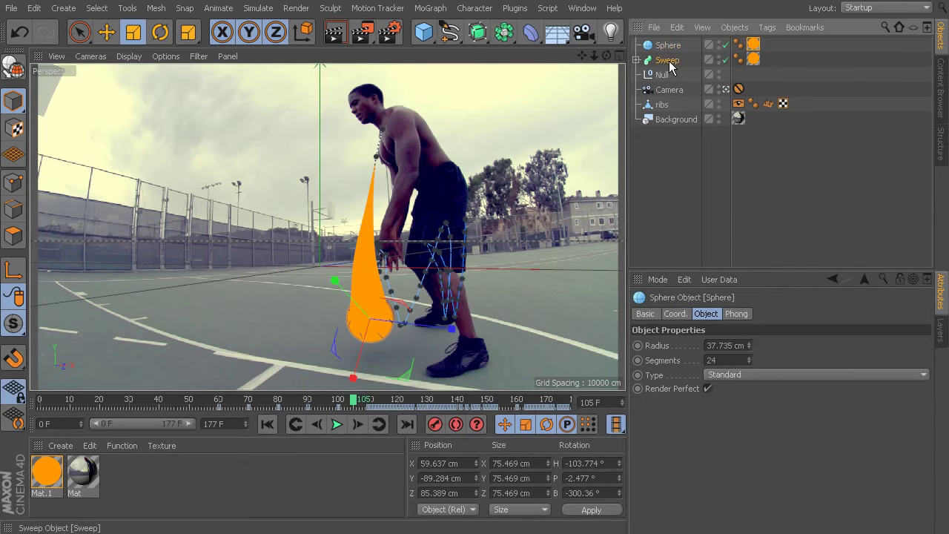
click(667, 60)
click(676, 104)
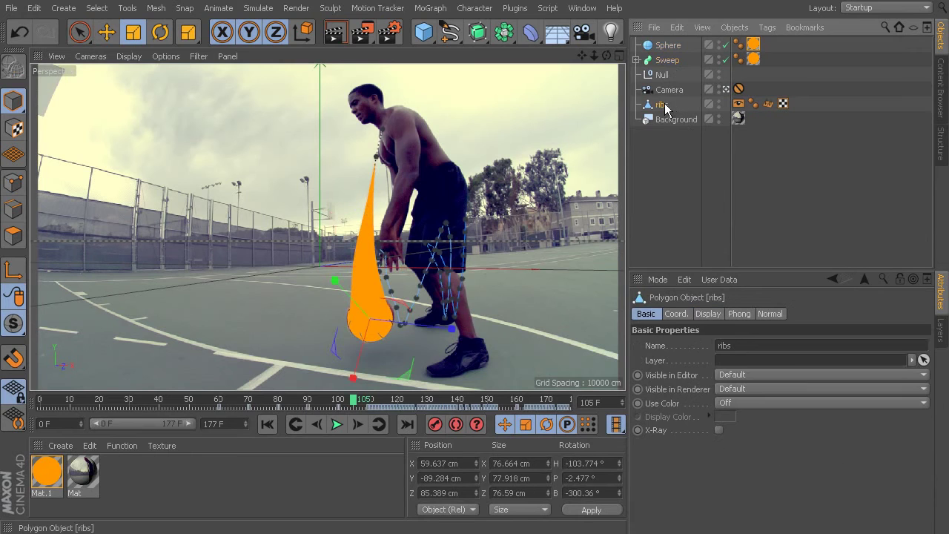
click(719, 102)
click(718, 106)
click(719, 116)
click(719, 122)
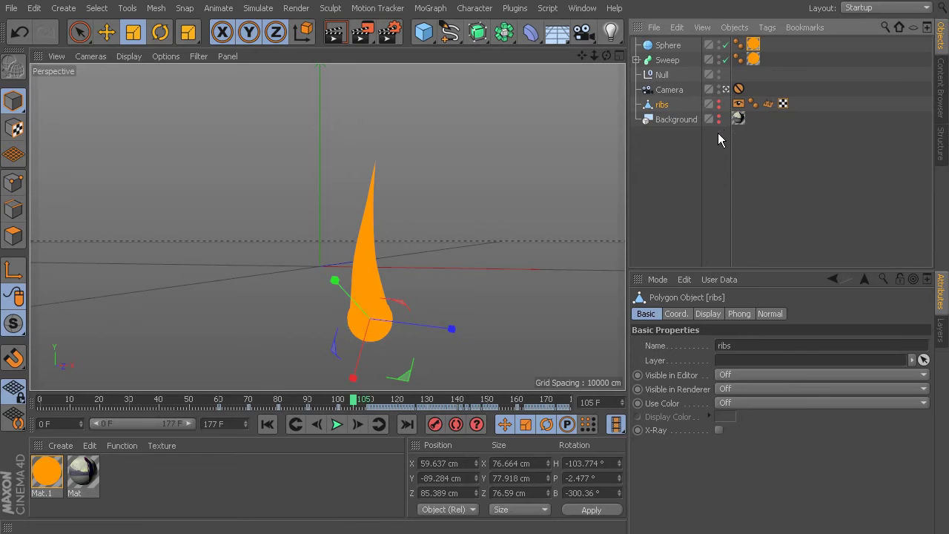
Add a Compositing tag to the Sphere with object buffer 1 enabled, and copy the tag to the Sweep
click(668, 46)
click(670, 61)
click(677, 48)
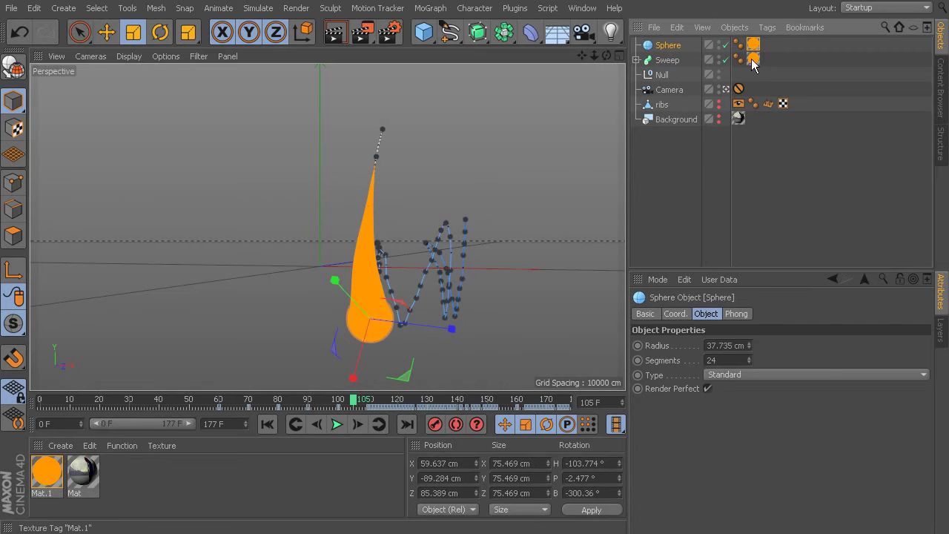
click(768, 28)
mouse_move(801, 48)
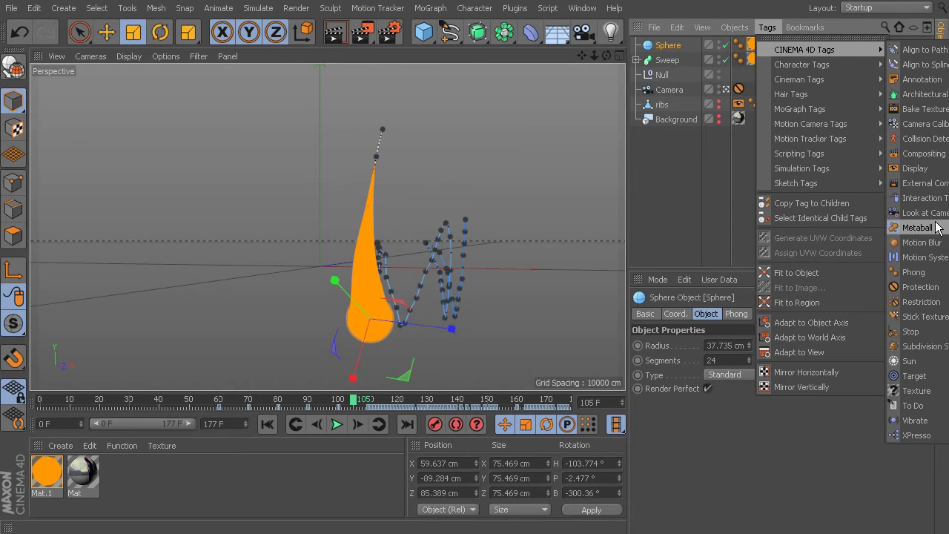
click(925, 154)
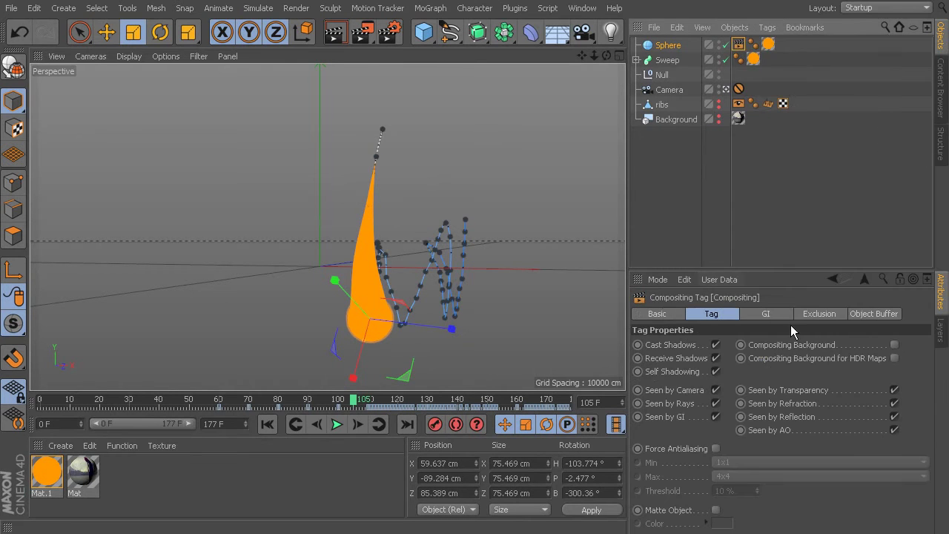
click(890, 315)
click(676, 345)
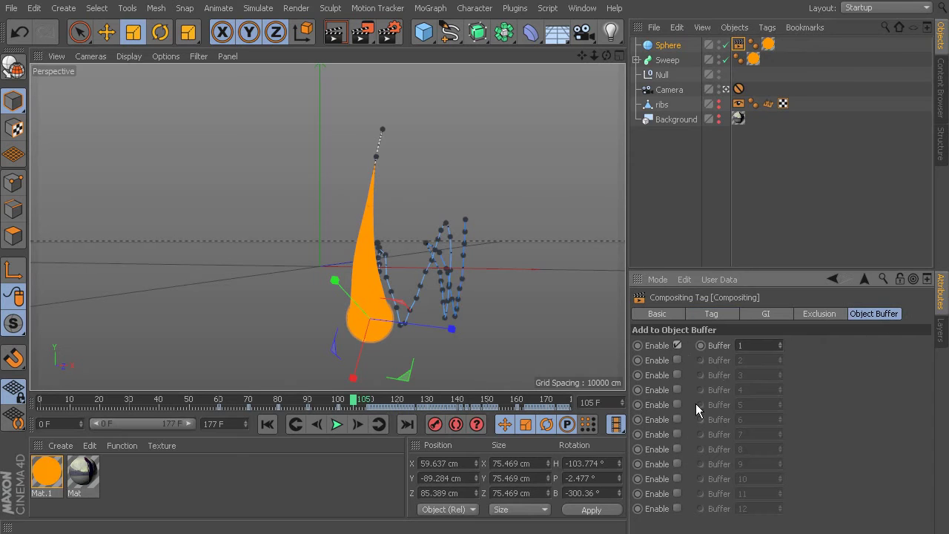
drag(734, 46, 775, 46)
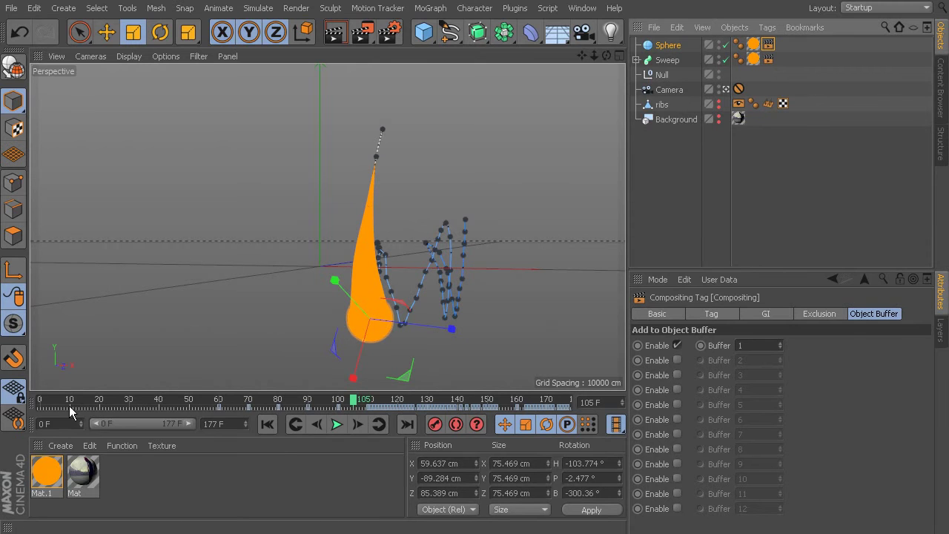
Render frame 177 to the Picture Viewer and examine the image and its layers
click(202, 401)
drag(202, 400, 599, 409)
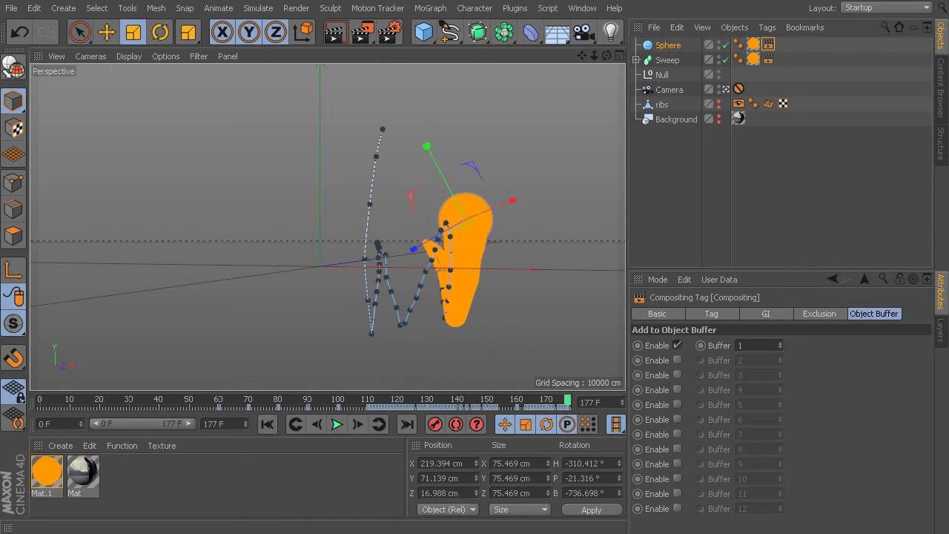
click(302, 13)
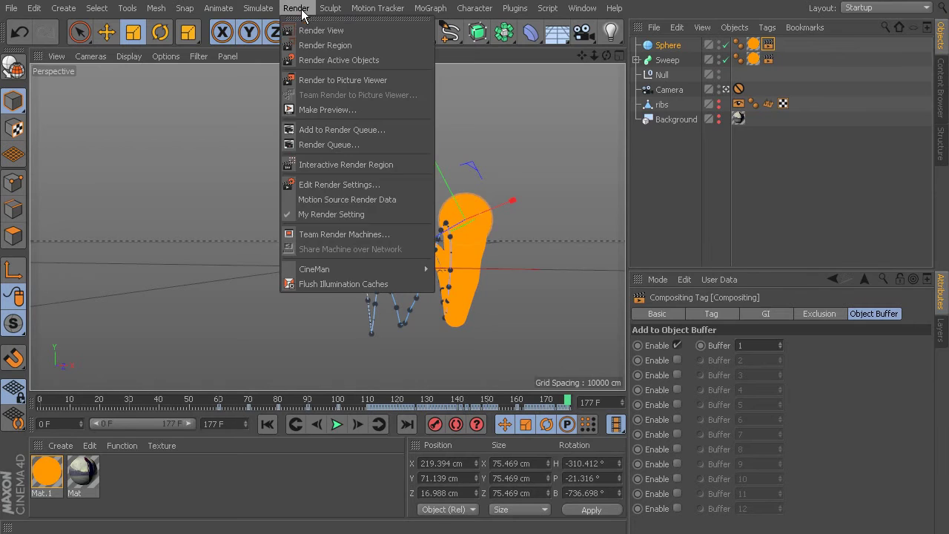
click(356, 185)
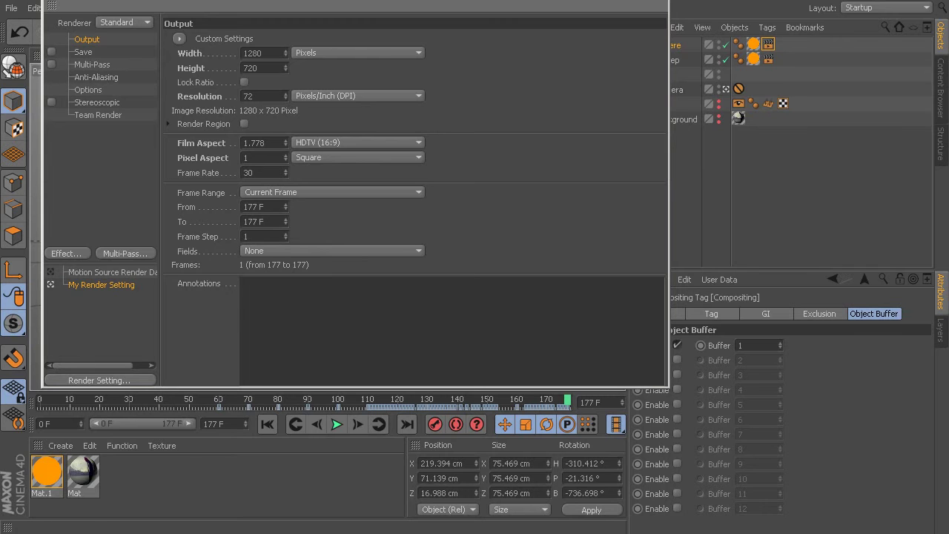
key(Escape)
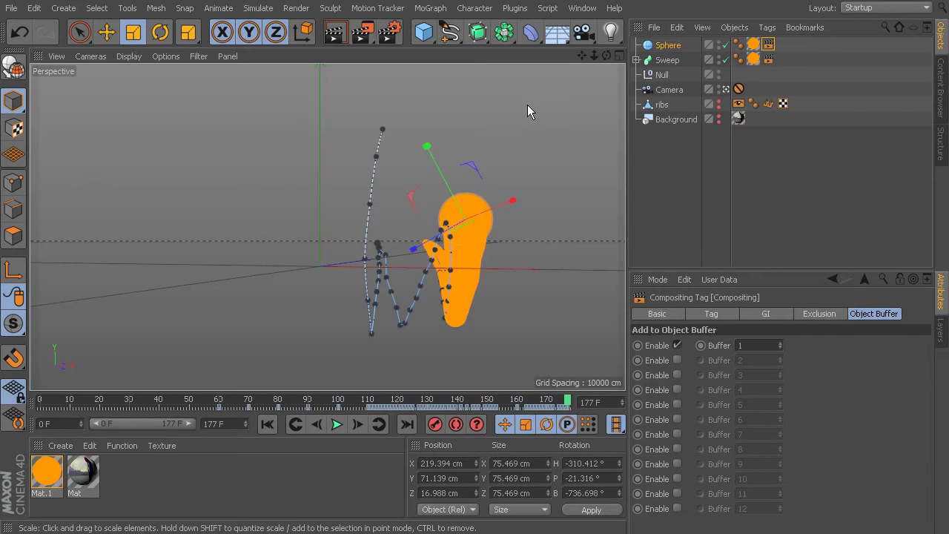
key(shift+r)
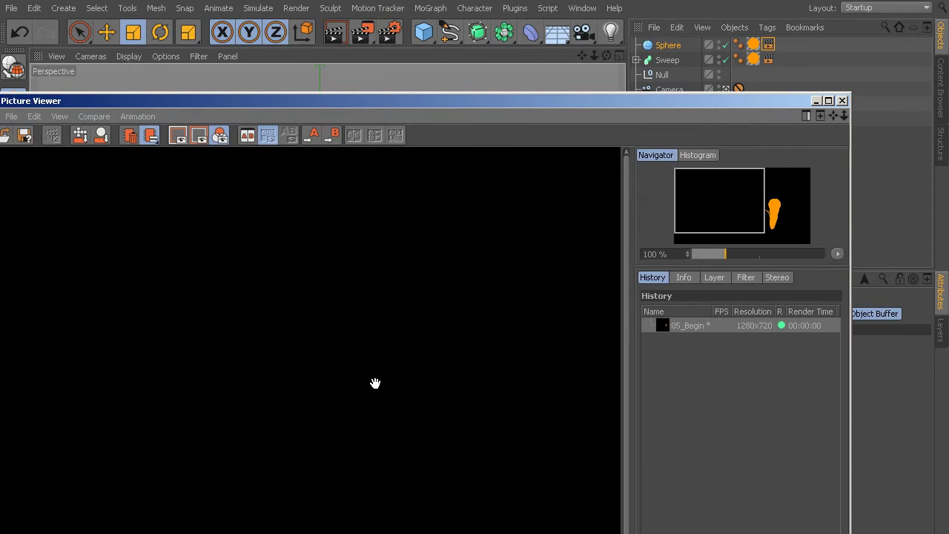
drag(457, 92, 530, 30)
drag(576, 241, 275, 227)
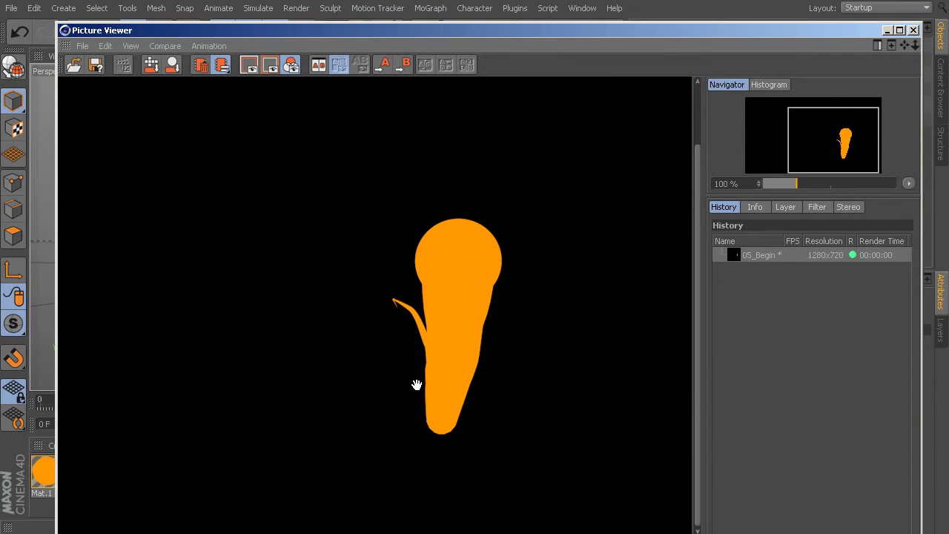
click(794, 208)
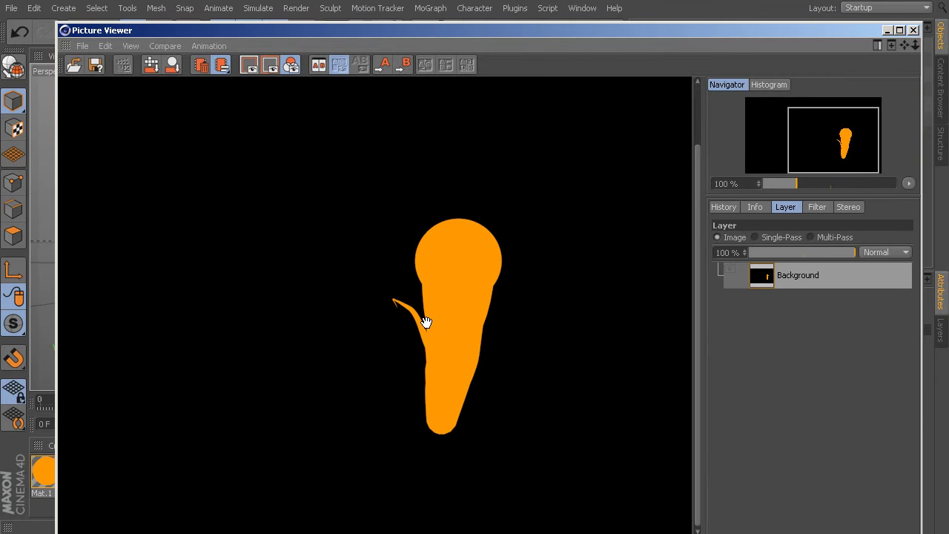
click(913, 31)
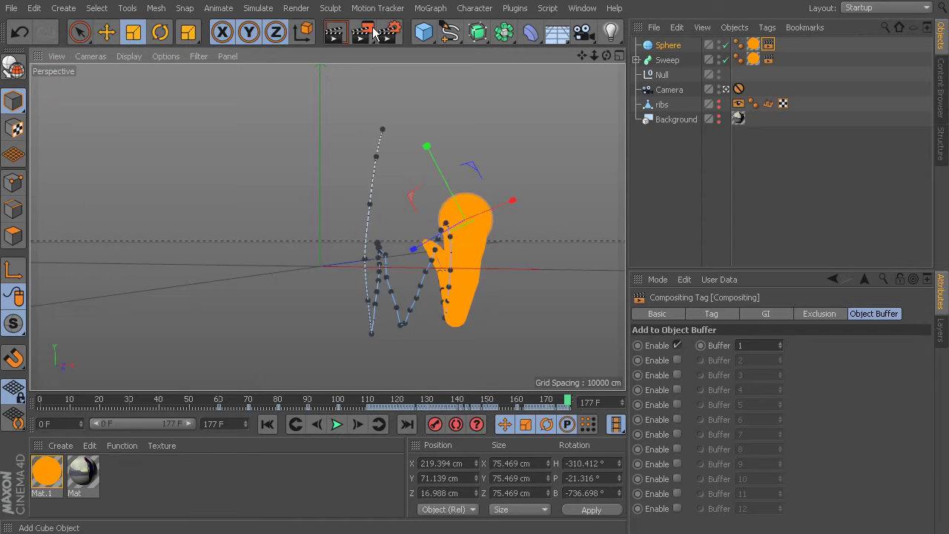
Enable Multi-Pass output in the render settings and review the save options
click(296, 8)
click(324, 186)
drag(384, 4, 452, 38)
click(111, 109)
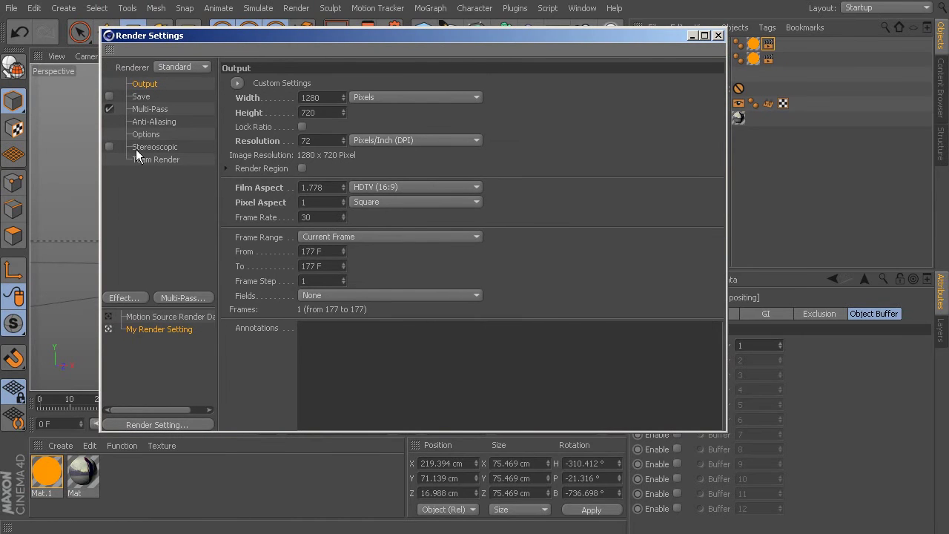
click(141, 97)
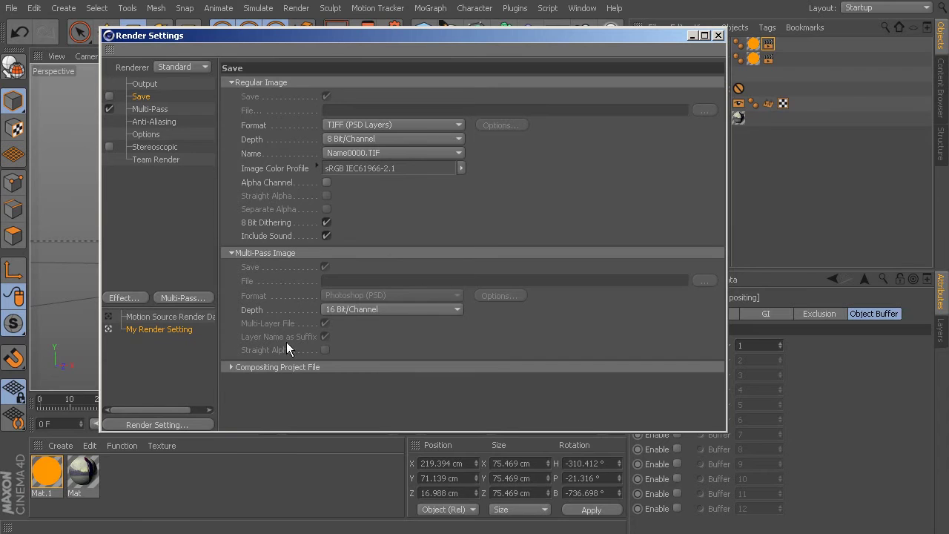
click(109, 109)
click(149, 109)
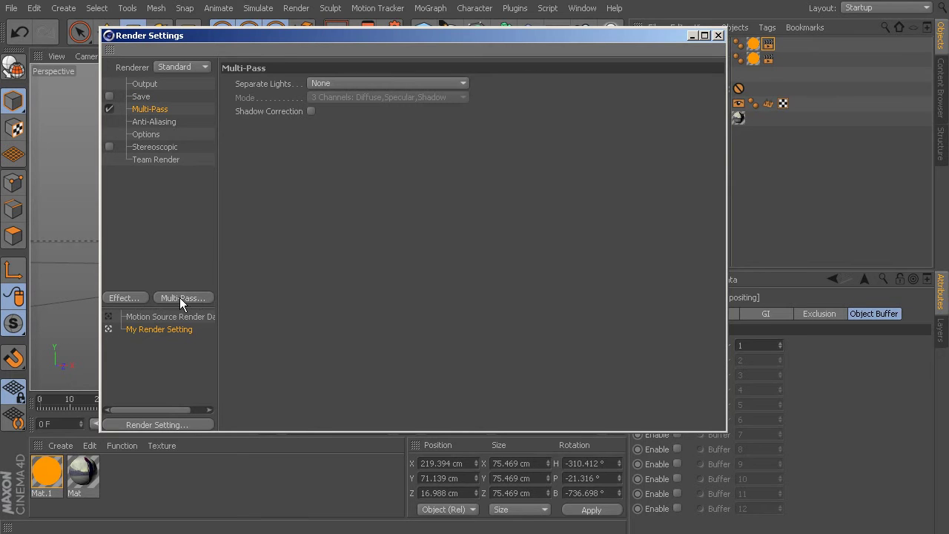
Add an Object Buffer pass with group ID 1 to the multi-pass output and close the render settings
click(180, 297)
click(236, 317)
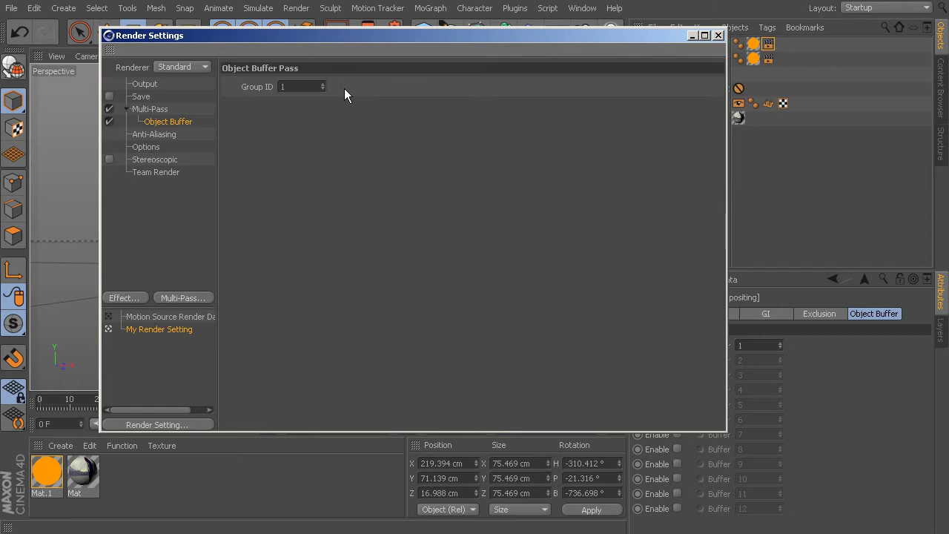
click(155, 111)
click(141, 98)
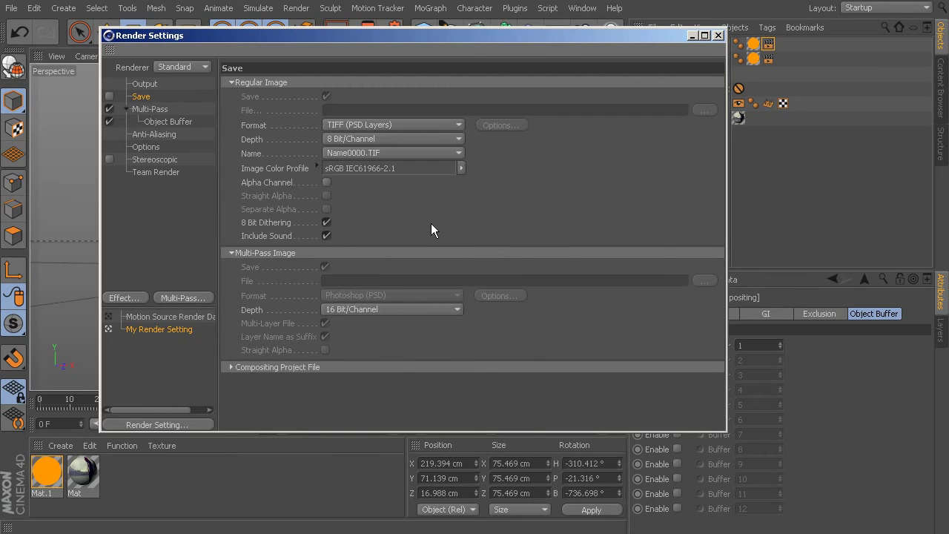
click(719, 36)
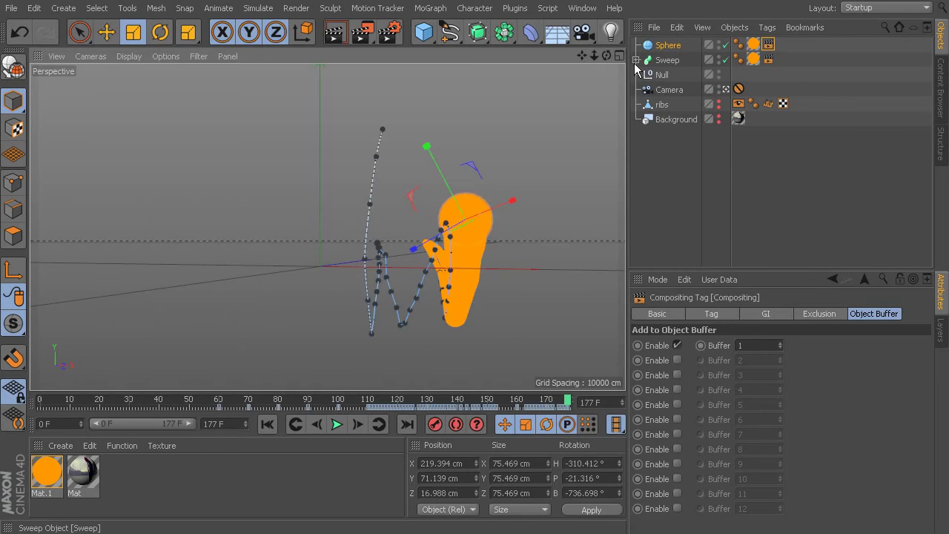
Render frame 177 again and compare the Background and Object Buffer 1 layers in Single-Pass view
key(shift+r)
drag(645, 28, 641, 2)
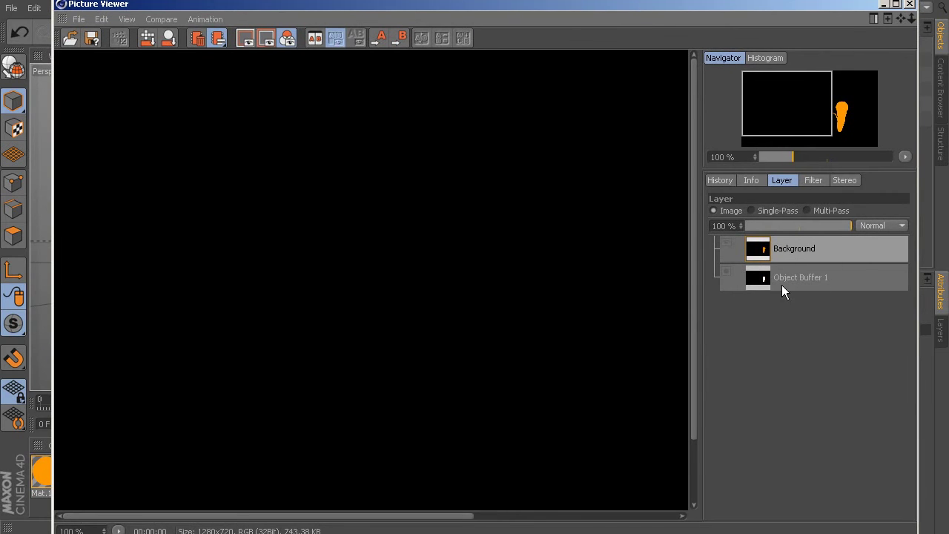
click(751, 210)
drag(360, 252, 176, 165)
drag(455, 344, 346, 318)
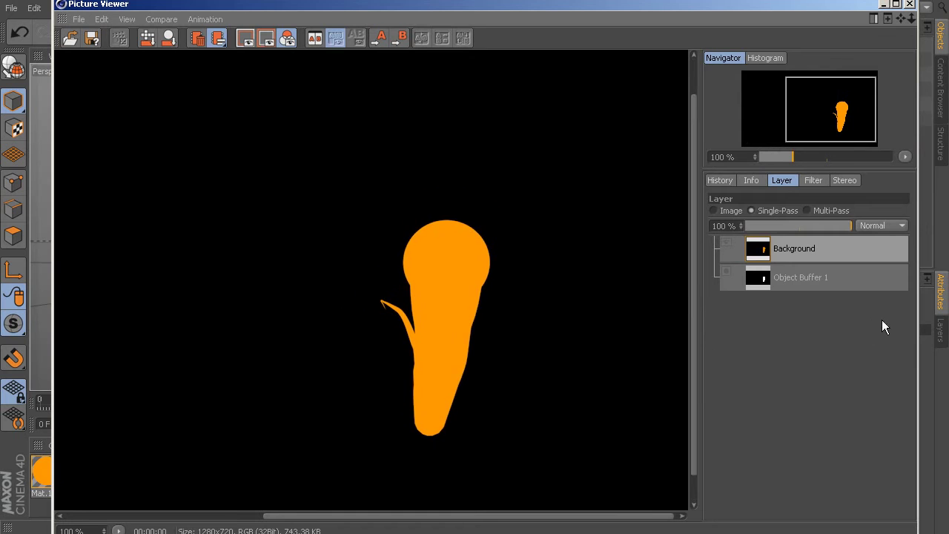
click(806, 278)
click(795, 249)
click(799, 273)
click(800, 247)
click(789, 279)
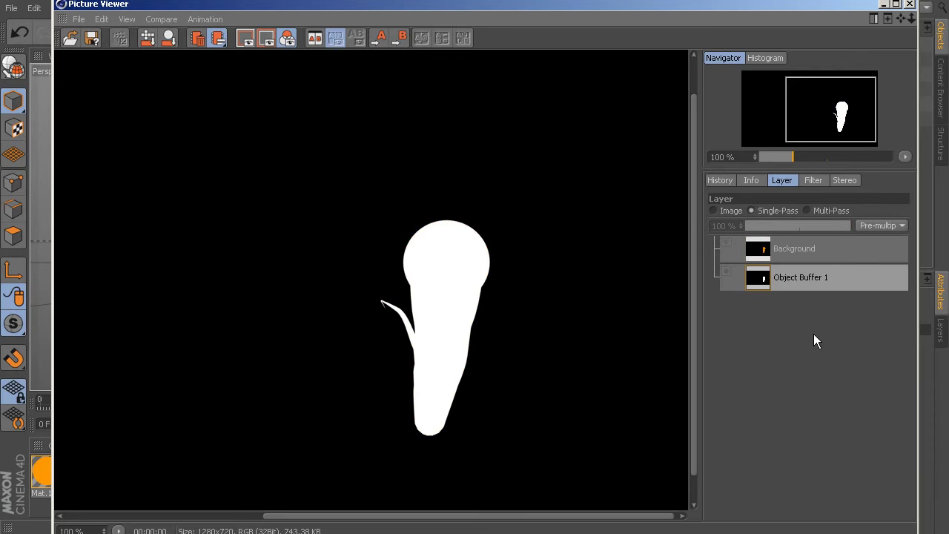
Close the rendered image, reopen the render settings and enable saving of the render output
click(910, 6)
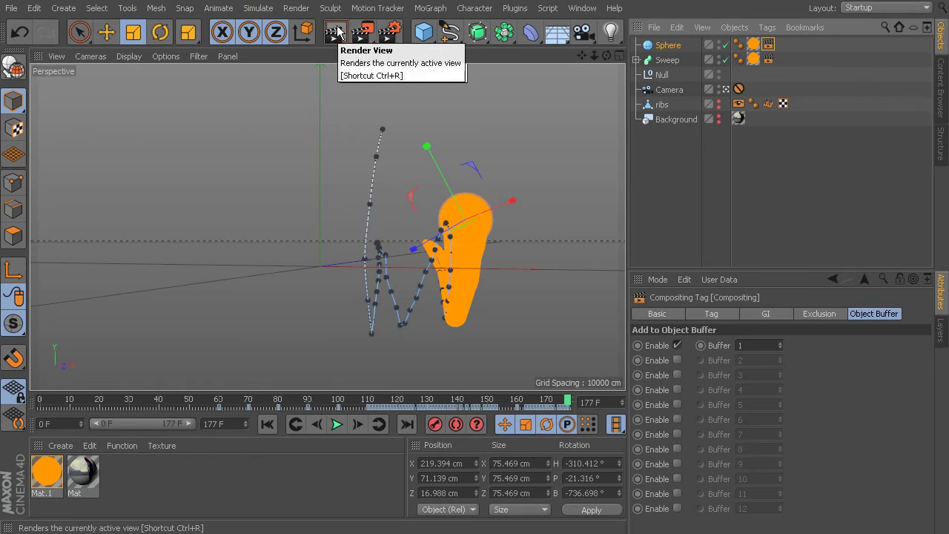
click(300, 8)
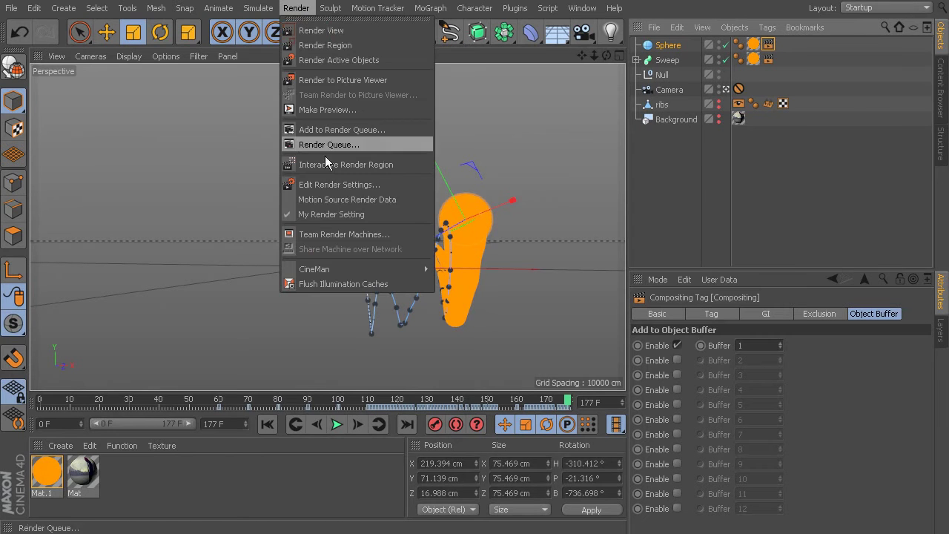
click(321, 185)
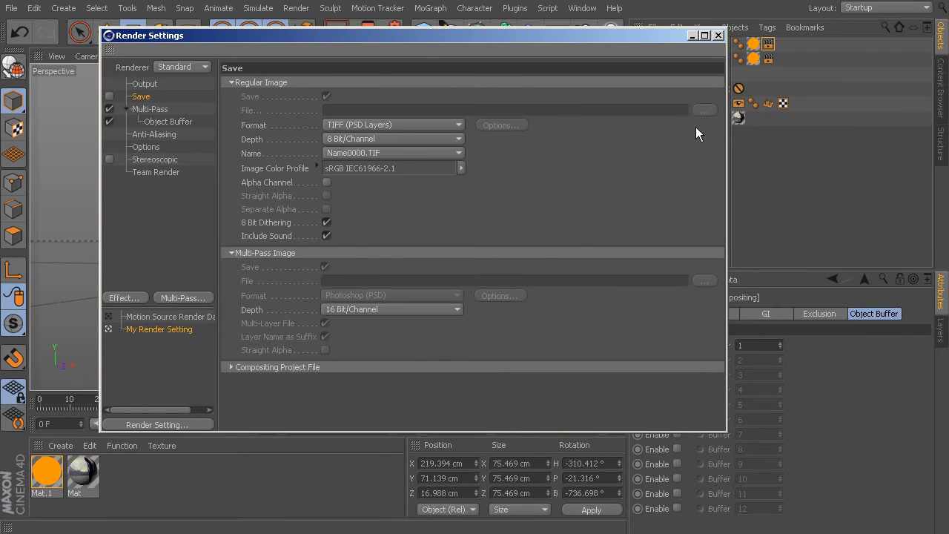
click(109, 97)
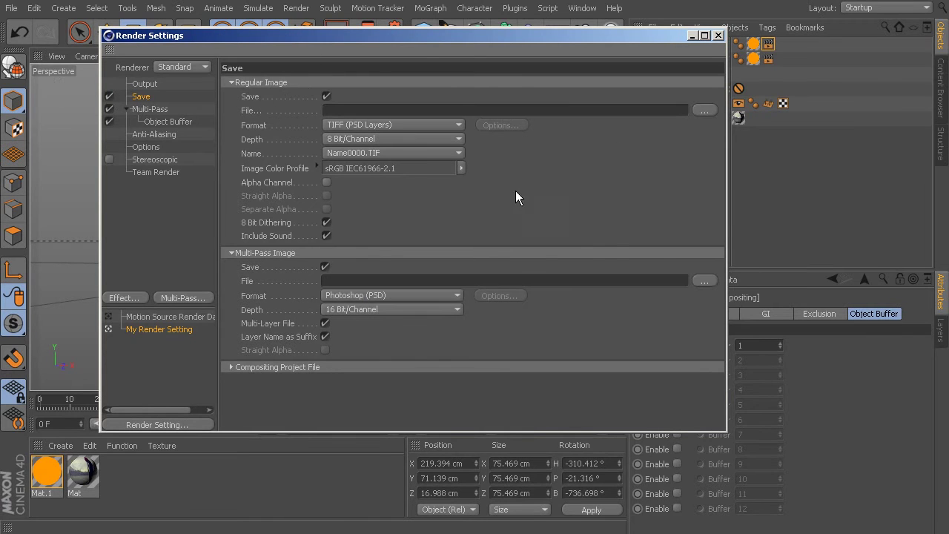
While choosing the regular image's save location, create a folder named ColorAndBuffers inside the Reference Files folder
click(704, 111)
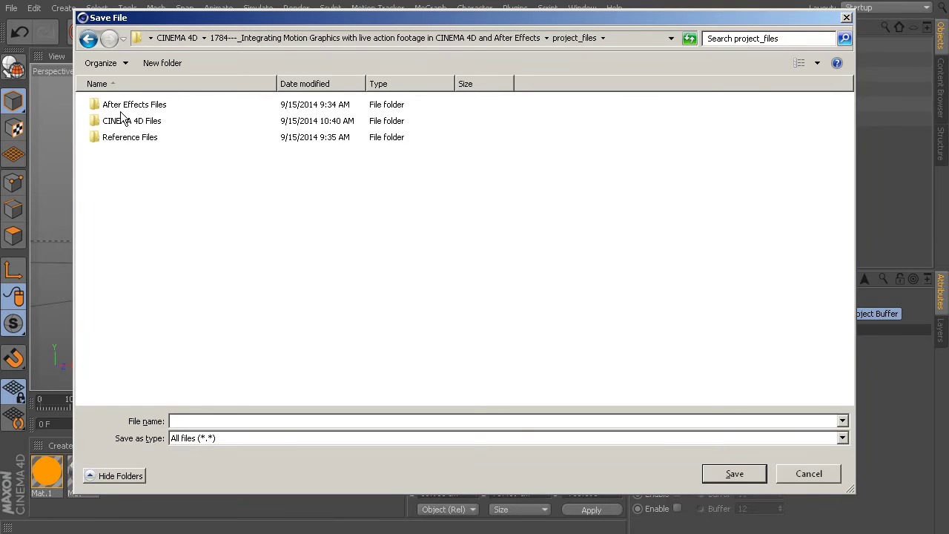
double_click(143, 137)
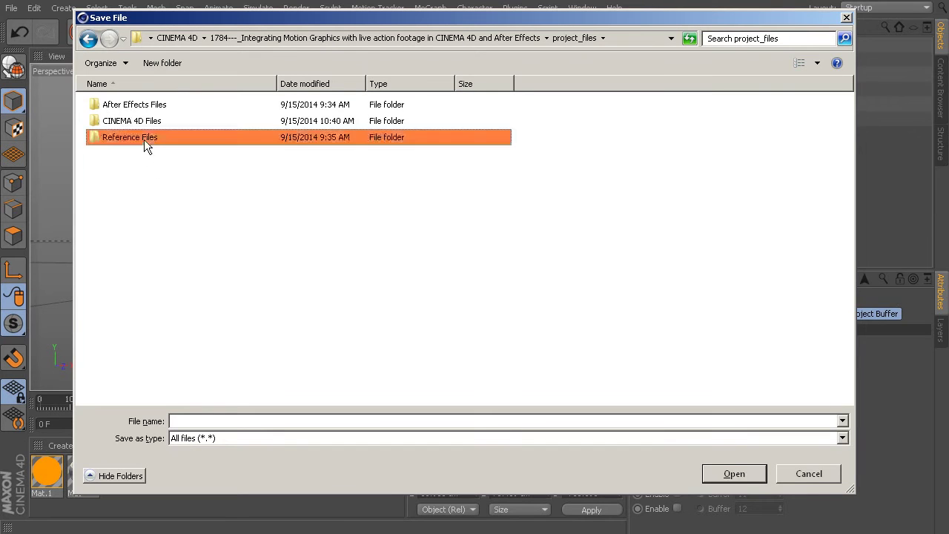
right_click(196, 136)
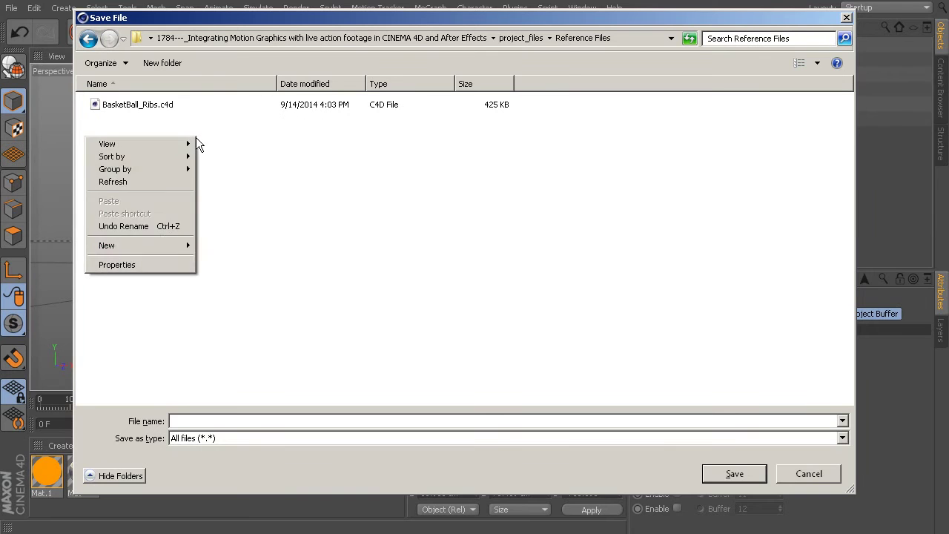
mouse_move(154, 242)
click(293, 246)
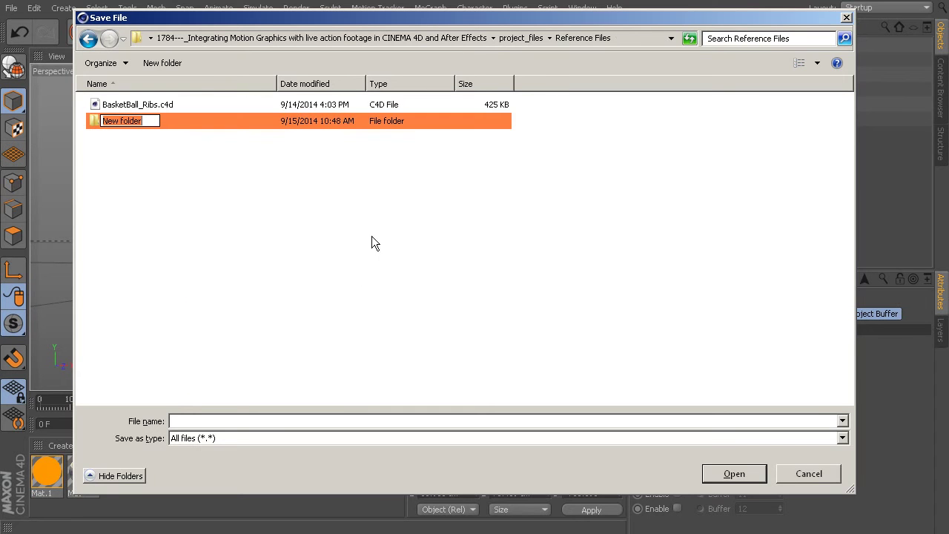
text(ColorAndBuffer)
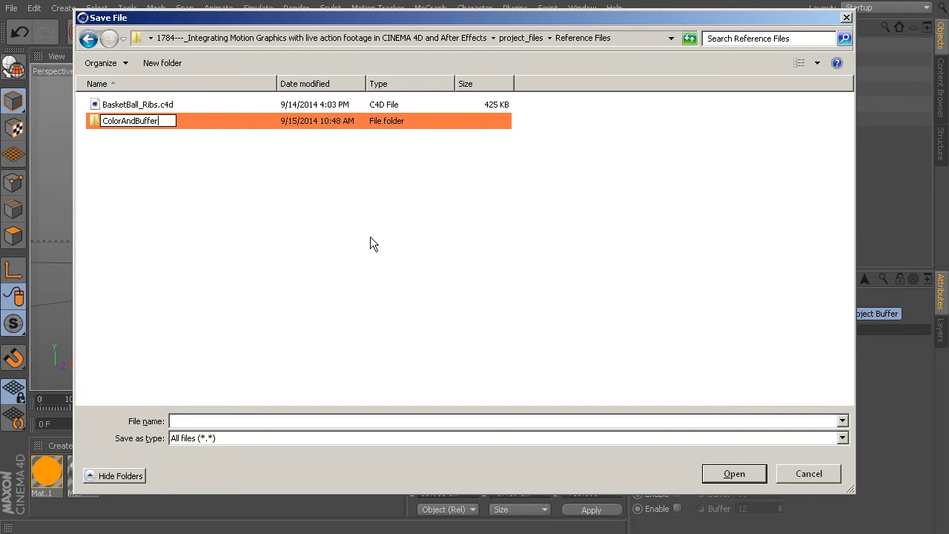
text(s)
click(154, 146)
Set the regular image's output file to Color inside the ColorAndBuffers folder
double_click(130, 121)
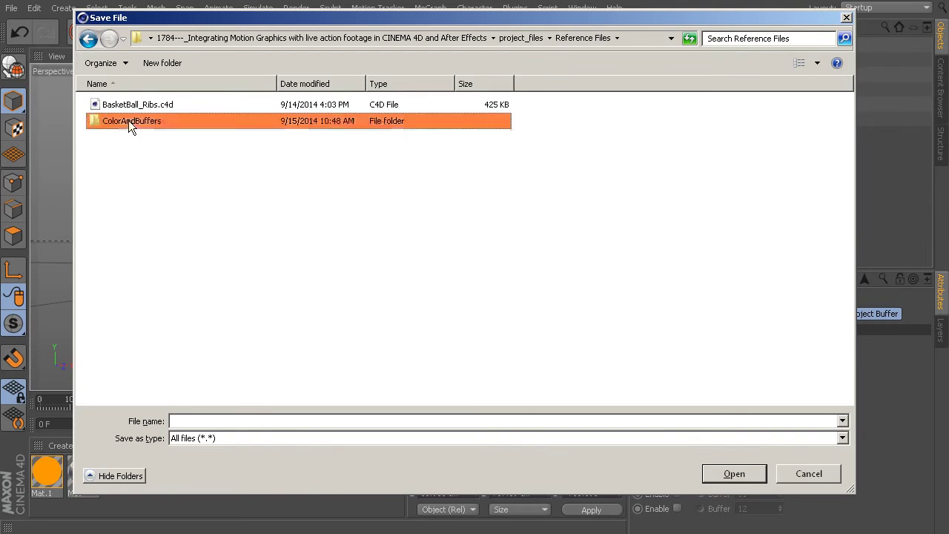
click(206, 420)
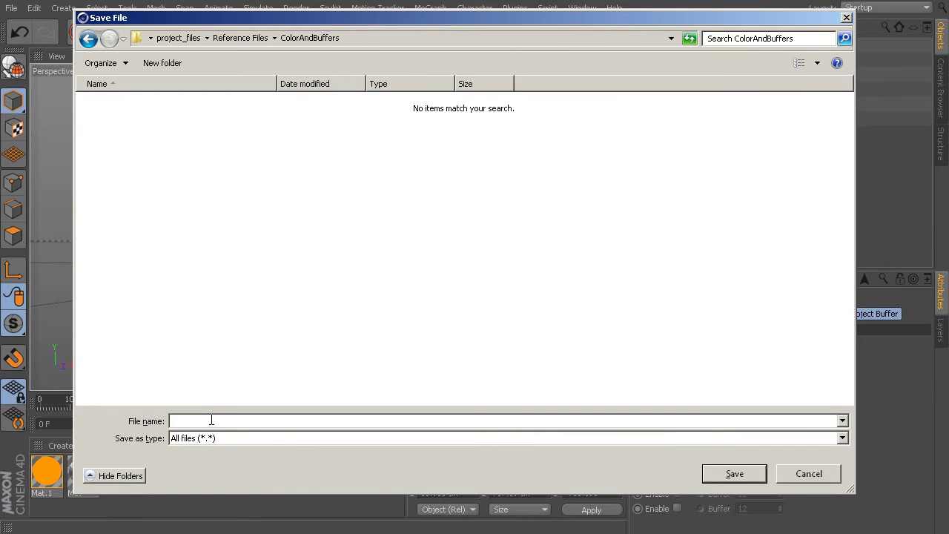
text(Color)
click(725, 476)
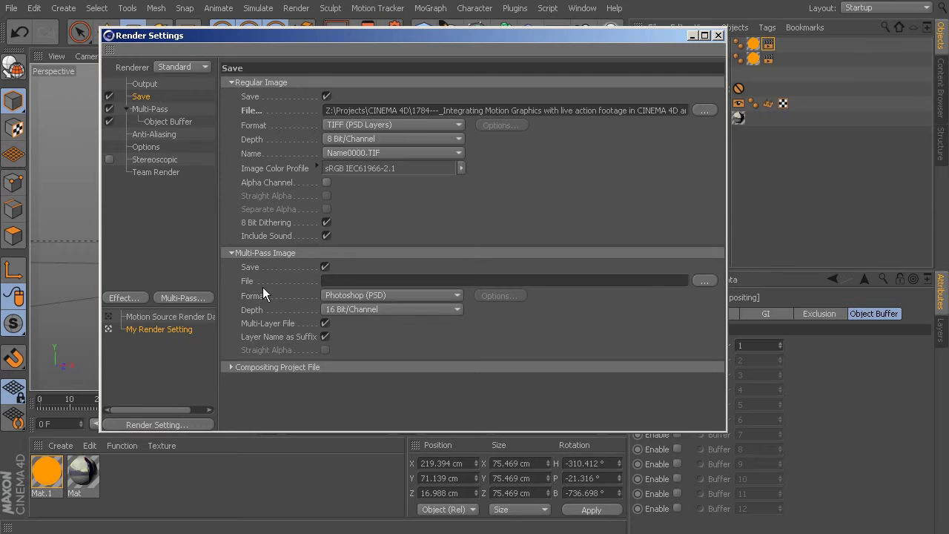
Set the multi-pass image's output file to Buffer1 in the ColorAndBuffers folder
click(712, 279)
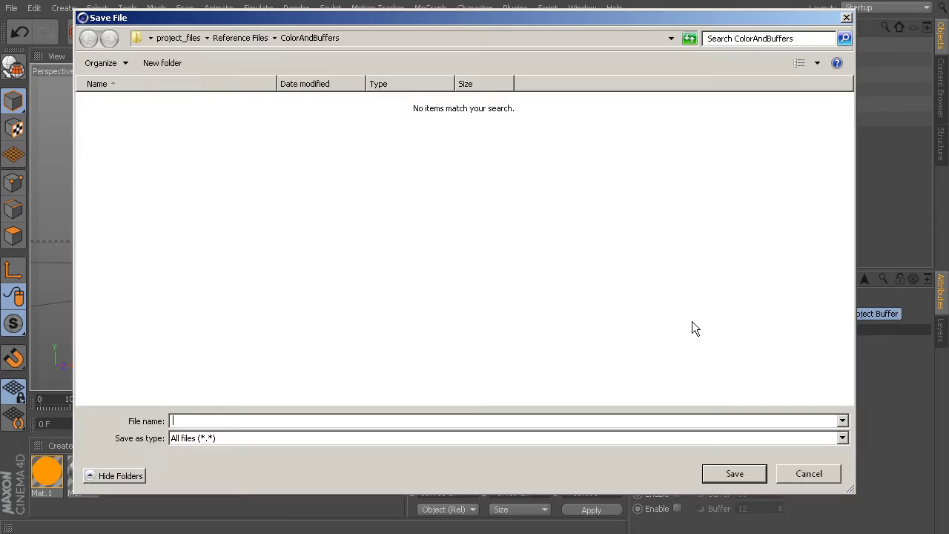
text(Buffer1)
click(735, 473)
Disable Multi-Layer File for the multi-pass image and set it to TIFF (PSD Layers) format at 8 Bit/Channel depth
click(326, 323)
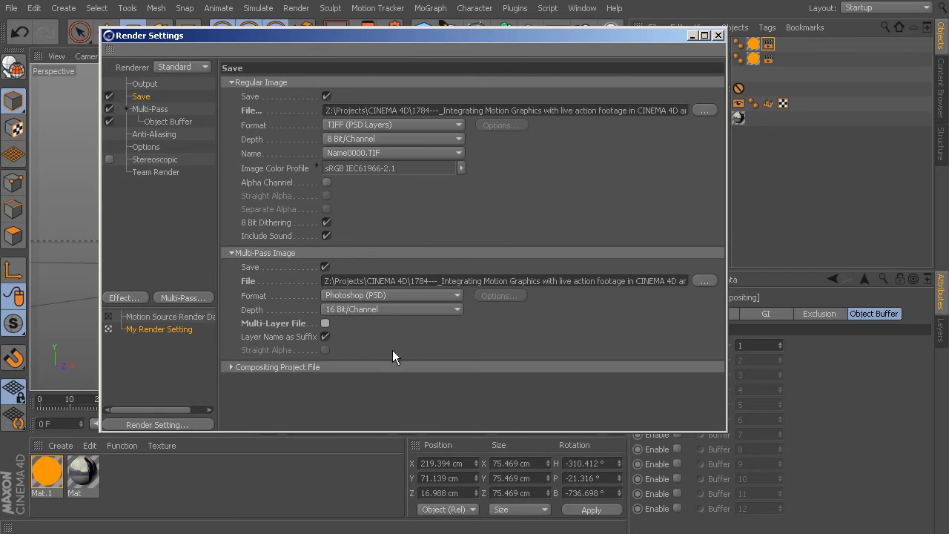
click(345, 295)
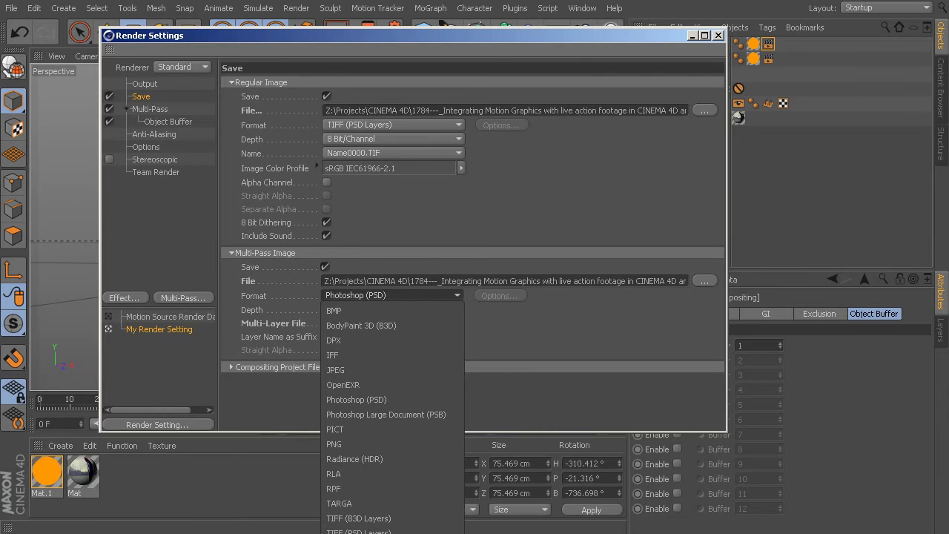
click(371, 531)
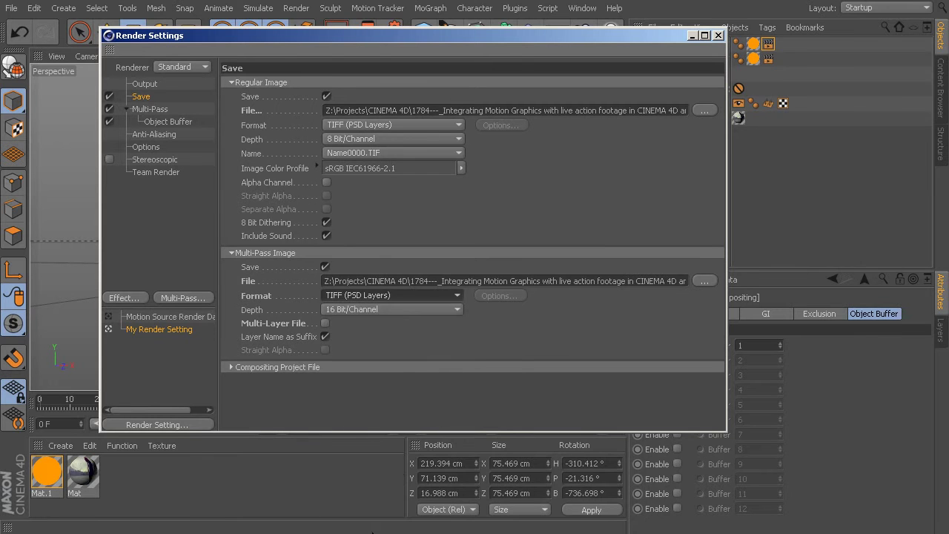
click(343, 310)
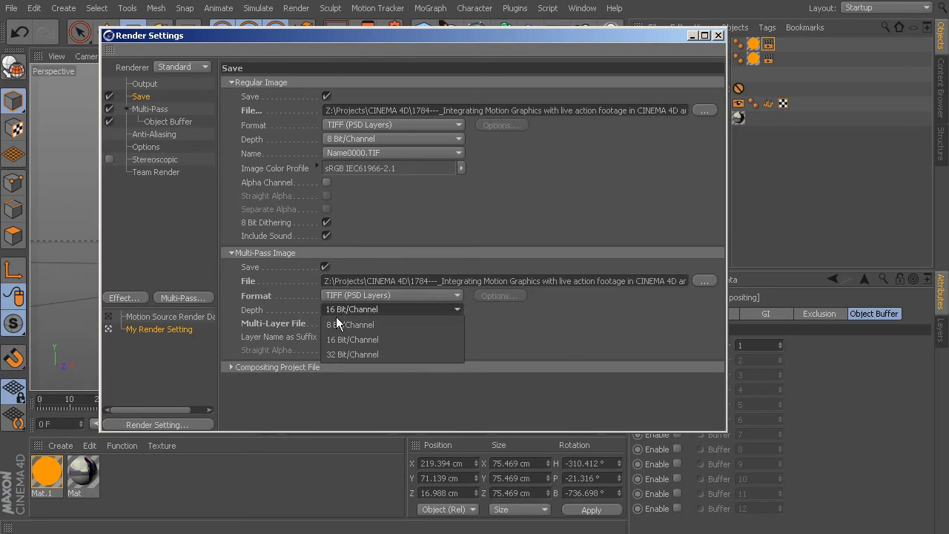
click(335, 324)
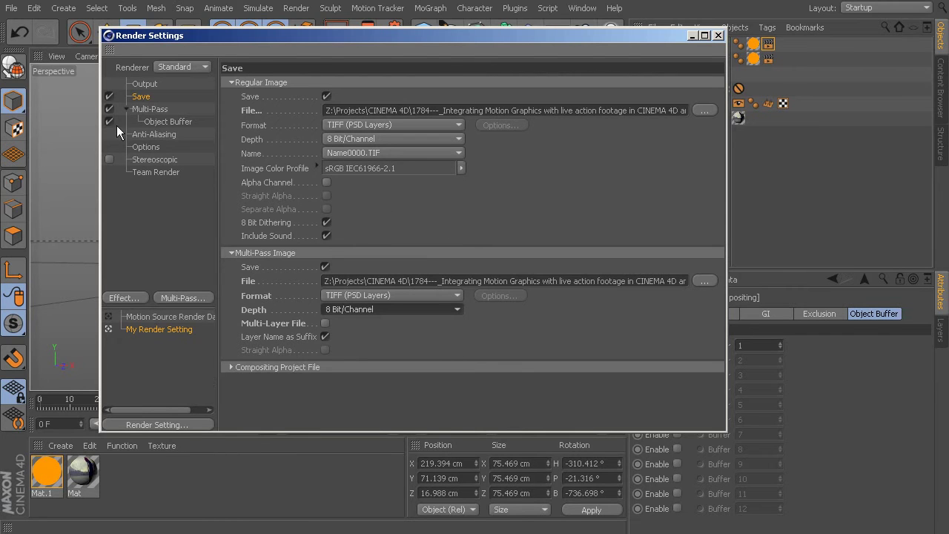
Check the Object Buffer pass, set the output frame range to All Frames and close the render settings
click(152, 111)
click(168, 122)
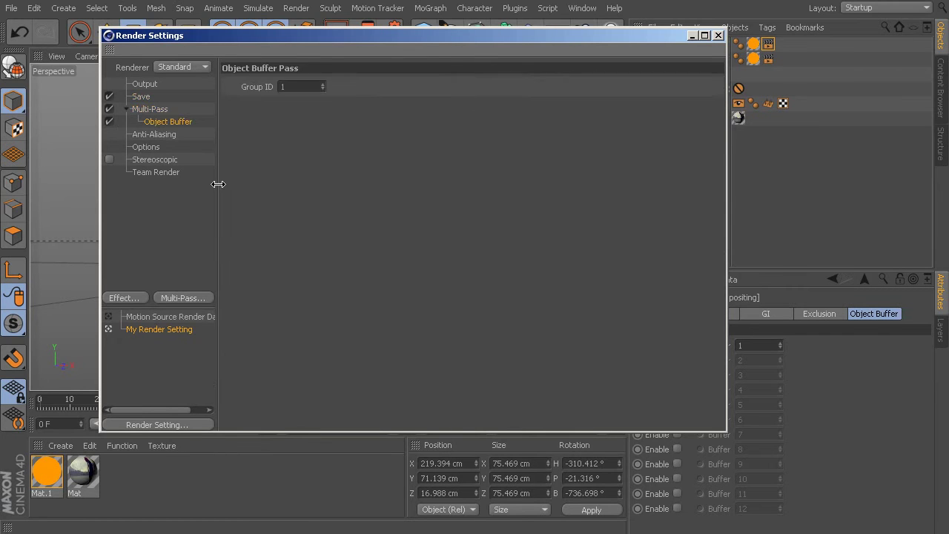
click(145, 84)
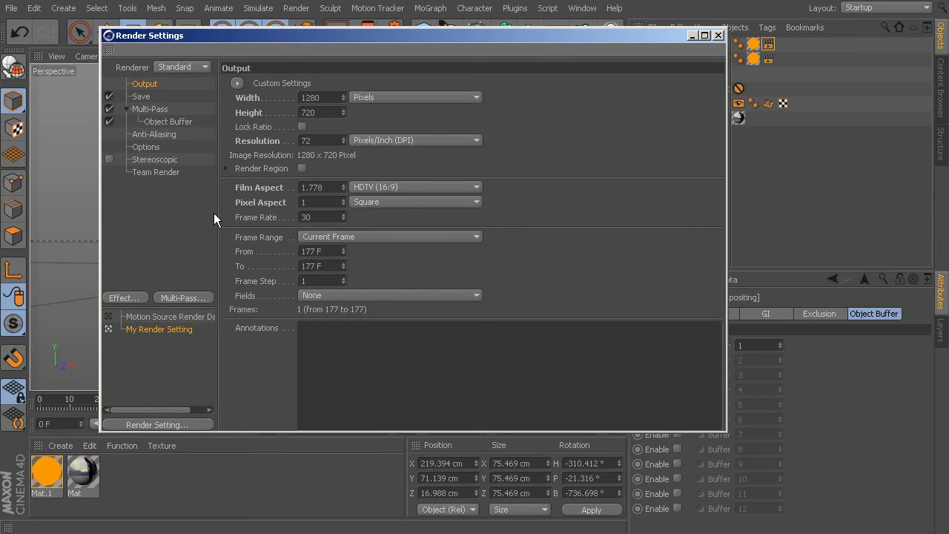
click(325, 237)
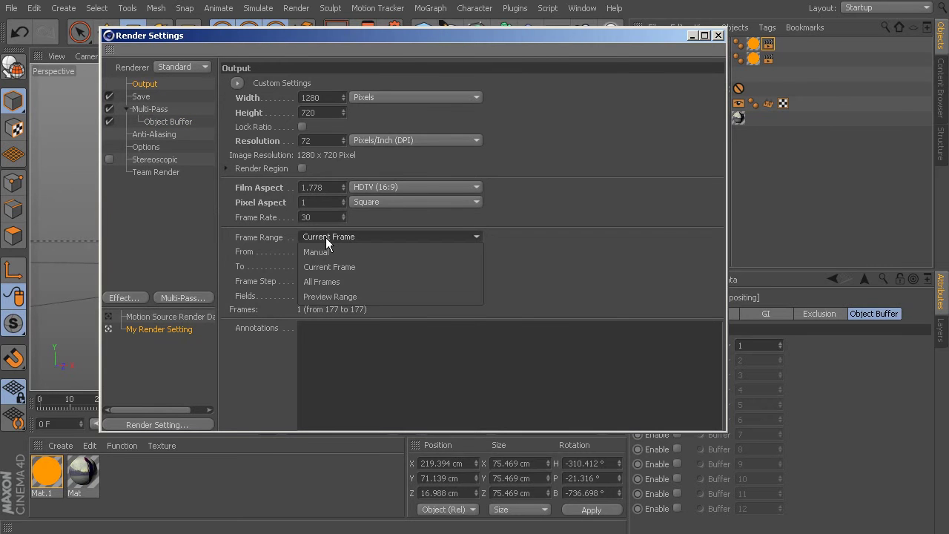
click(320, 279)
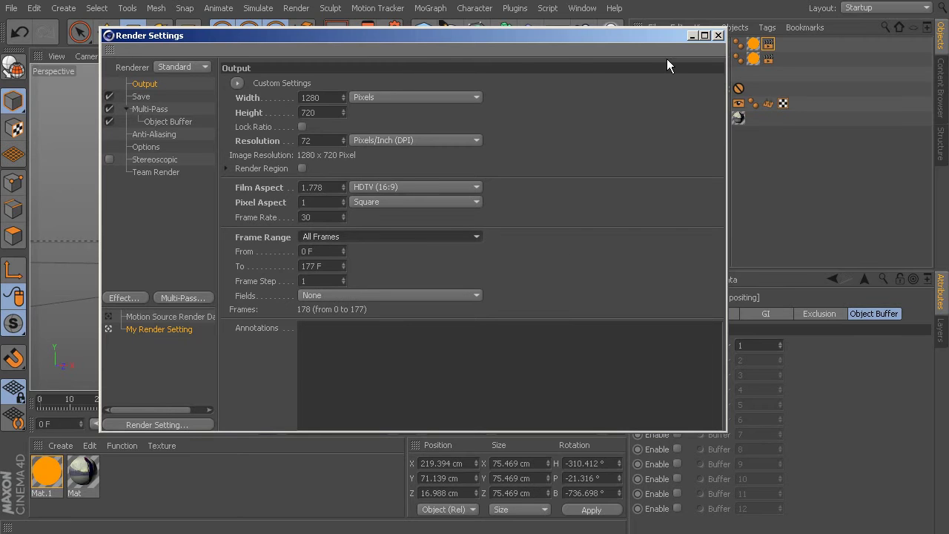
click(719, 36)
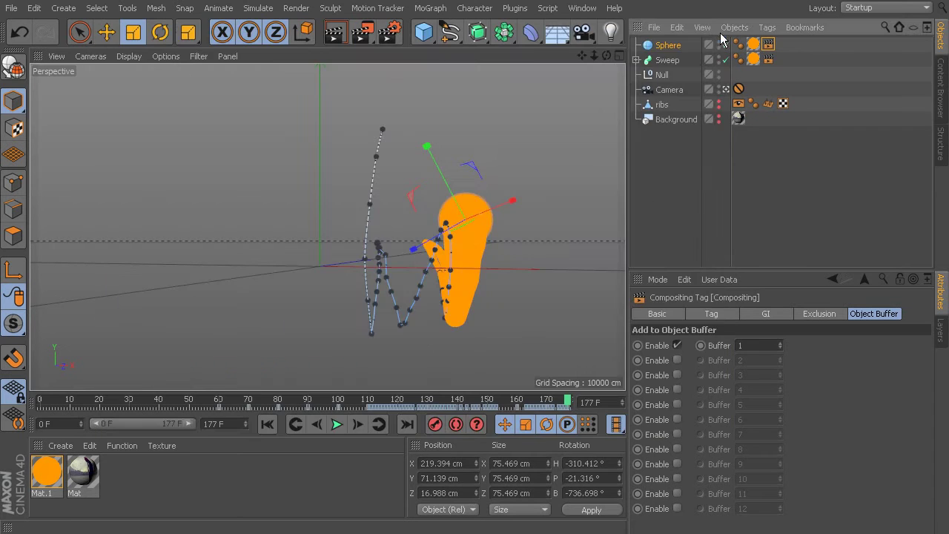
Save the project under the new name 05_End.c4d in the CINEMA 4D Files folder
click(12, 9)
click(296, 9)
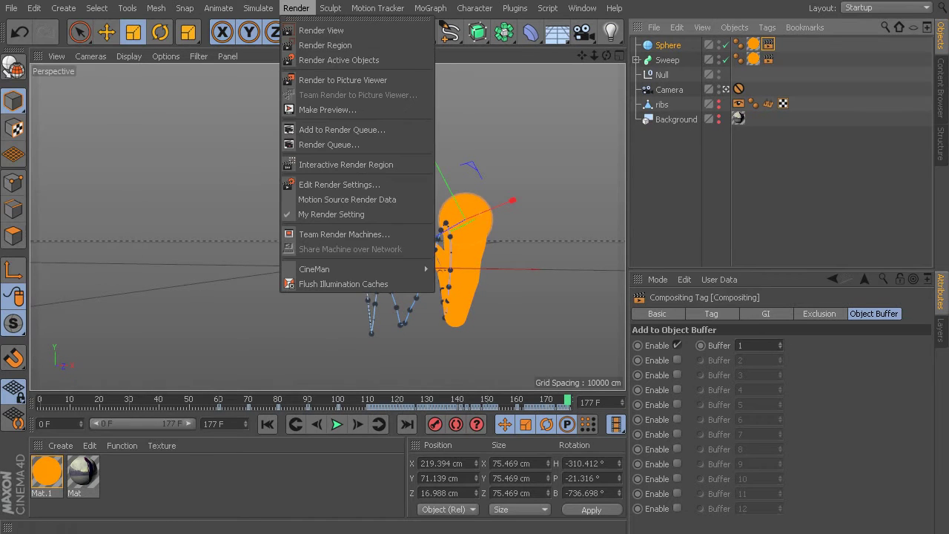
mouse_move(13, 8)
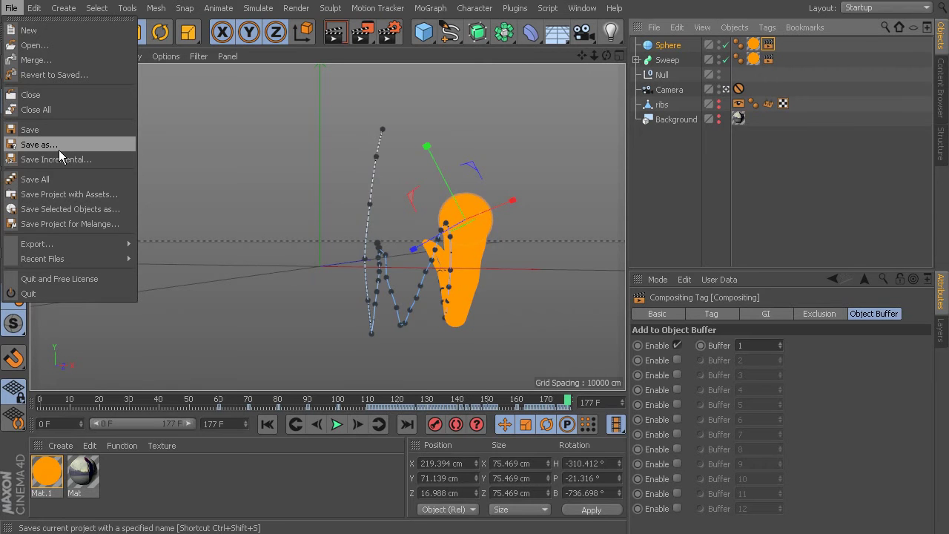
click(42, 142)
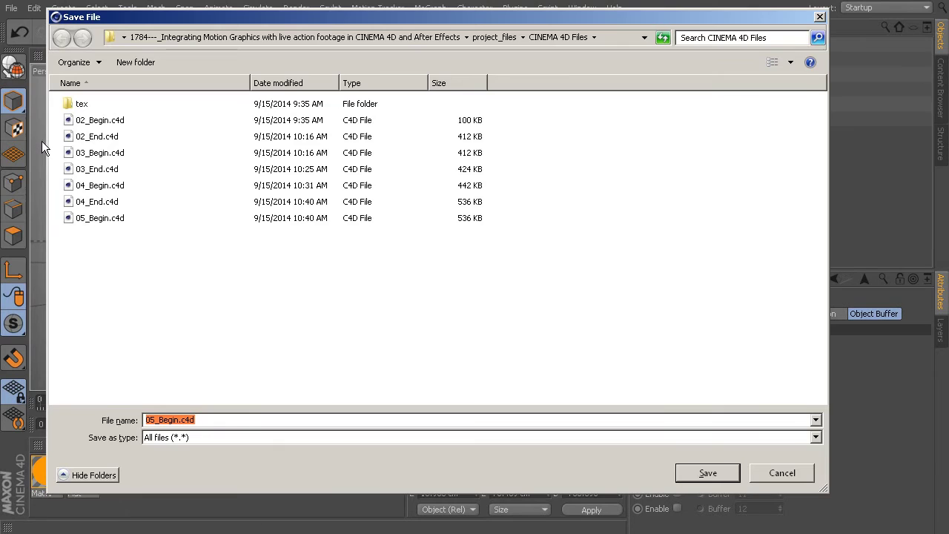
click(100, 202)
click(167, 421)
drag(148, 420, 154, 420)
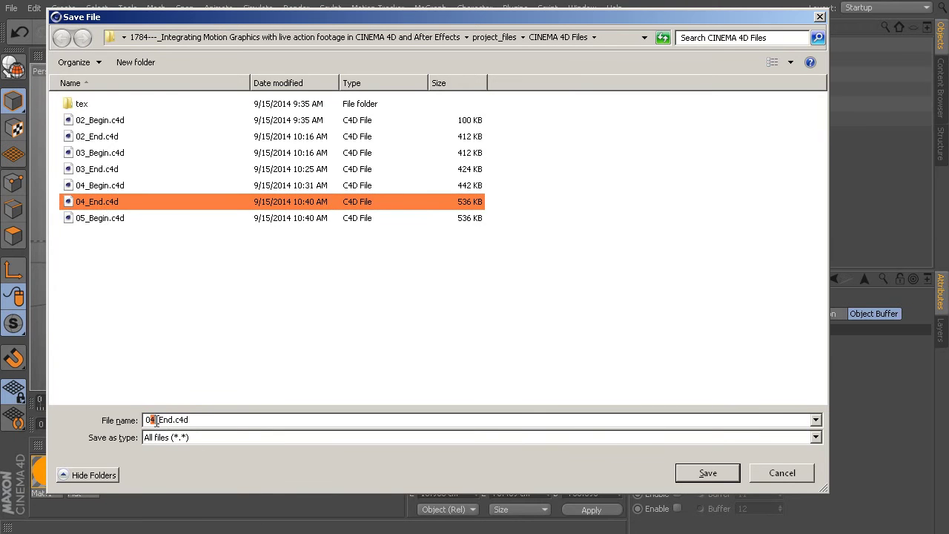
text(5)
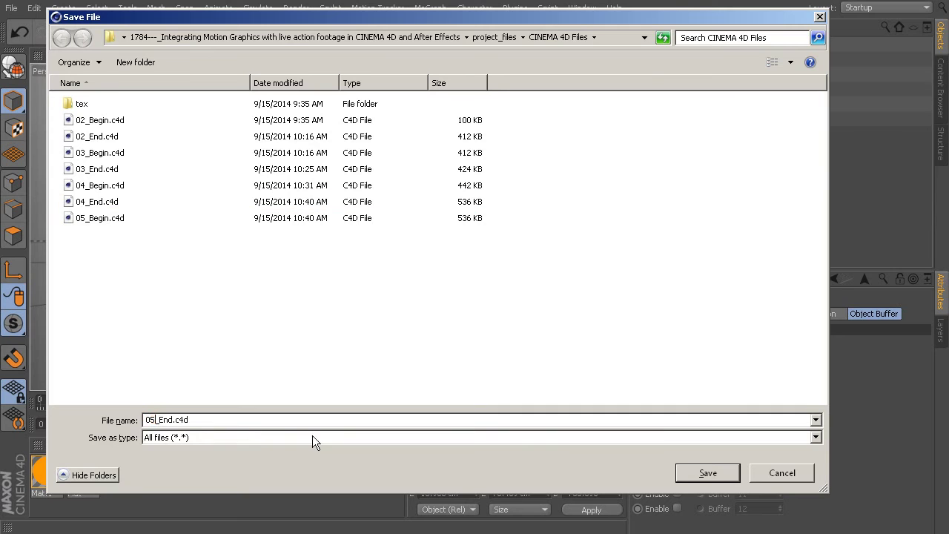
click(730, 473)
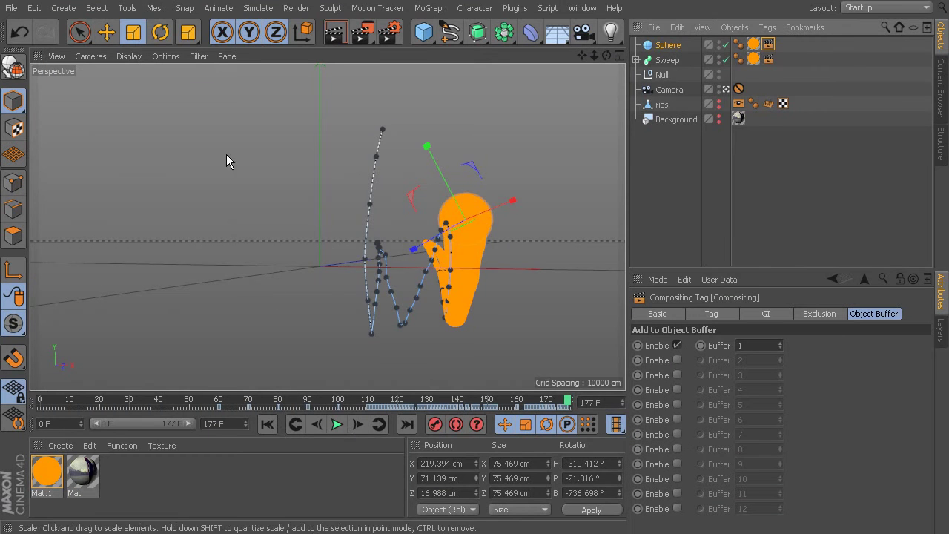
Put 05_End.c4d in the Render Queue and render the queued job
click(296, 8)
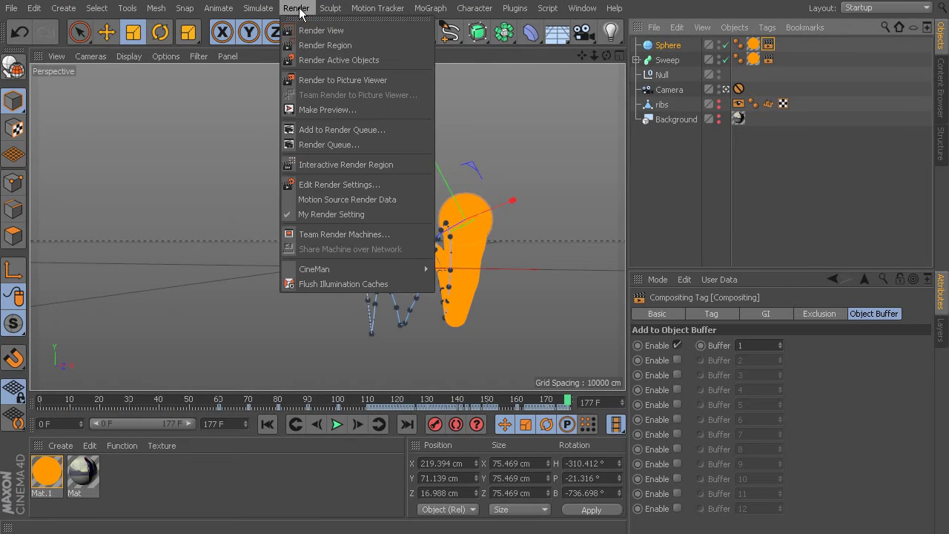
click(337, 145)
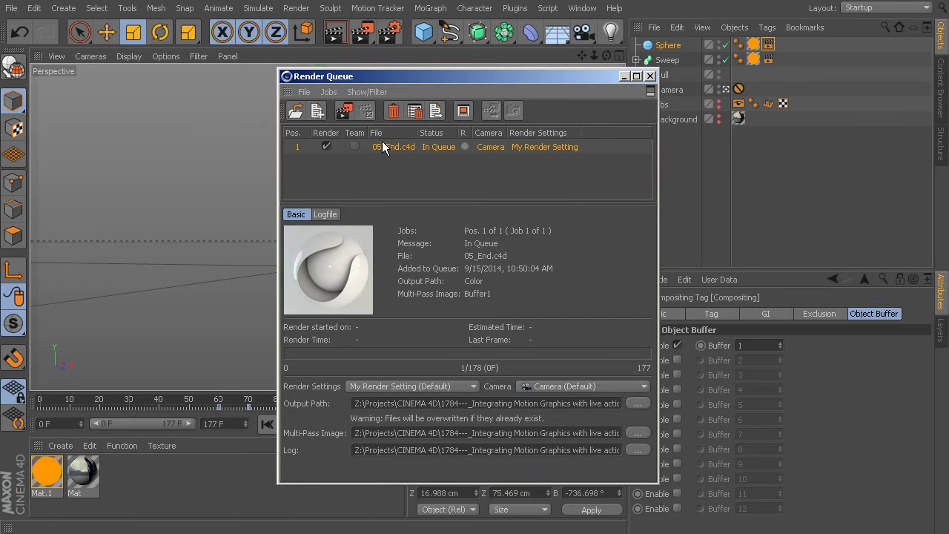
click(343, 109)
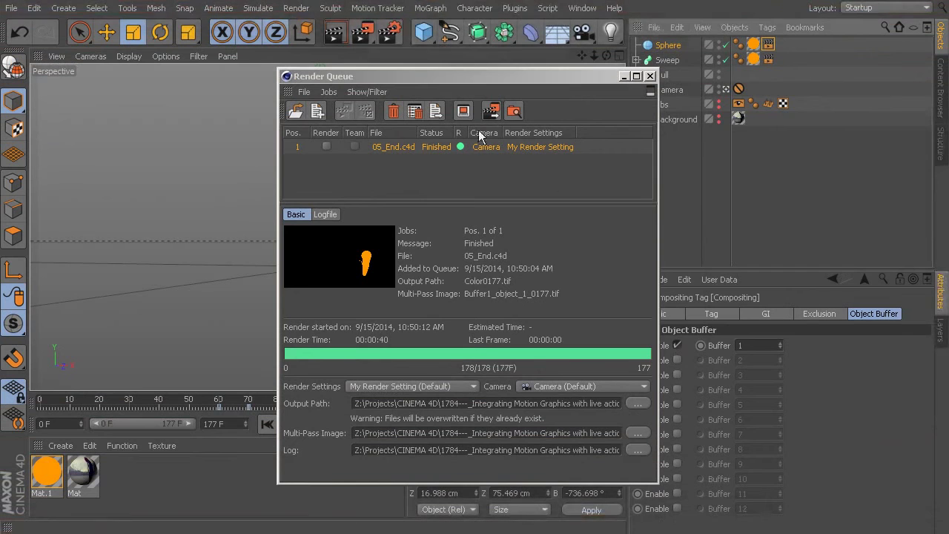
Remove the finished 05_End.c4d job from the Render Queue and close the queue window
drag(414, 74, 406, 67)
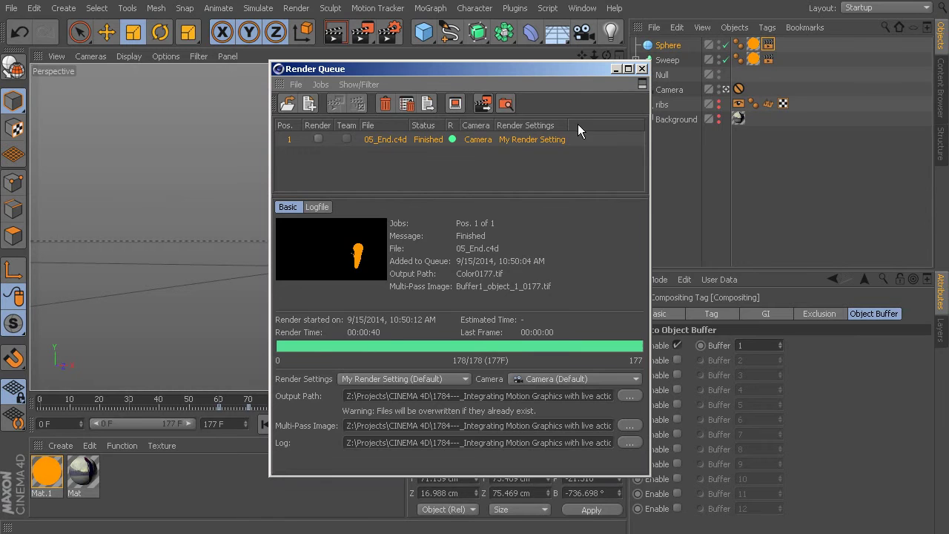
key(Delete)
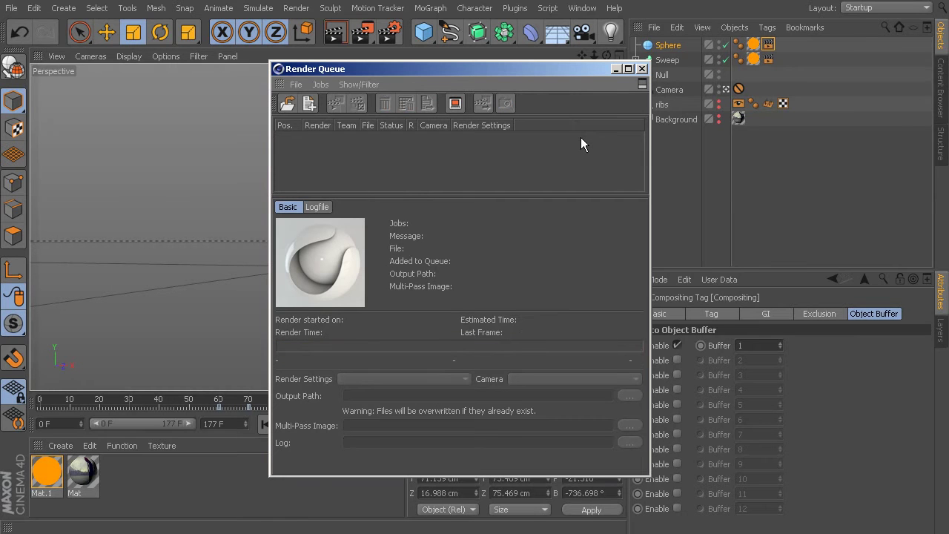
click(642, 69)
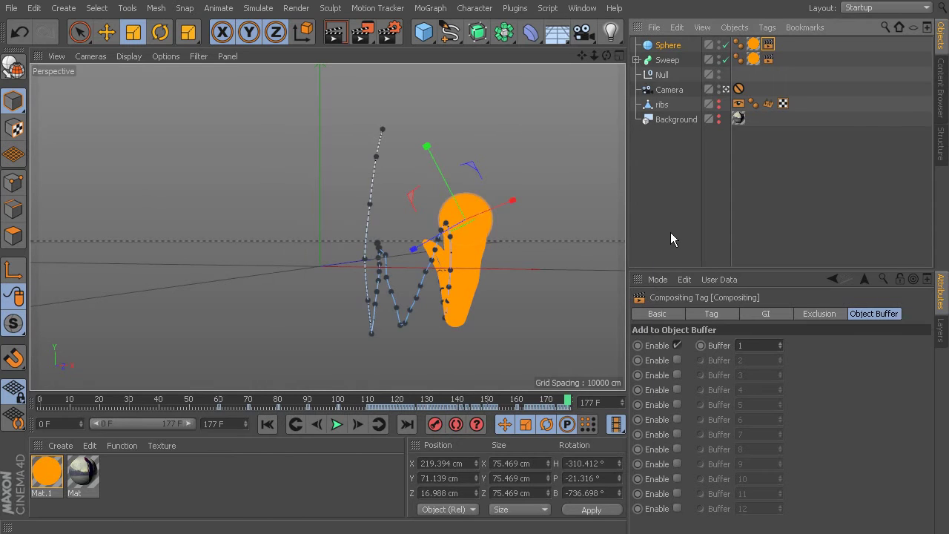
Move the Sphere's Compositing tag to the ribs object and delete the Compositing tag from the Sweep
click(662, 104)
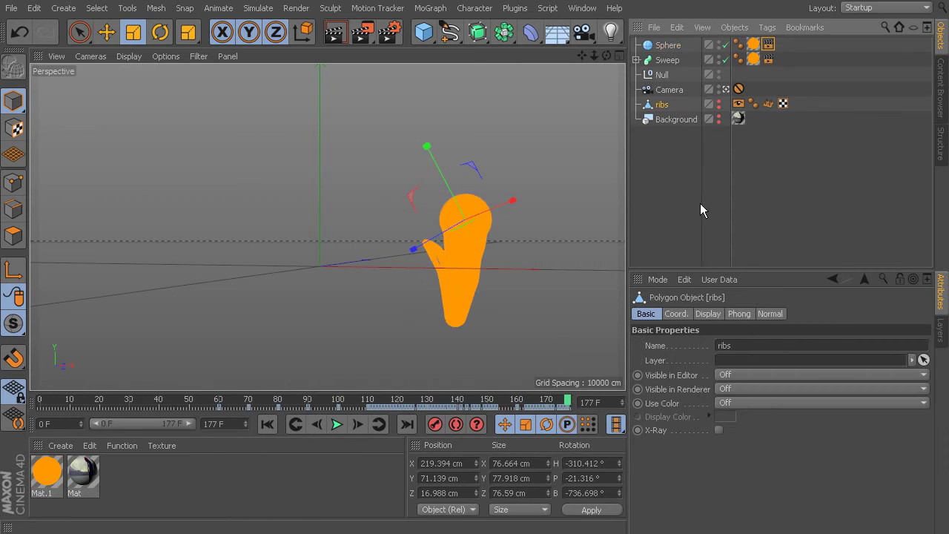
drag(768, 46, 810, 107)
click(769, 60)
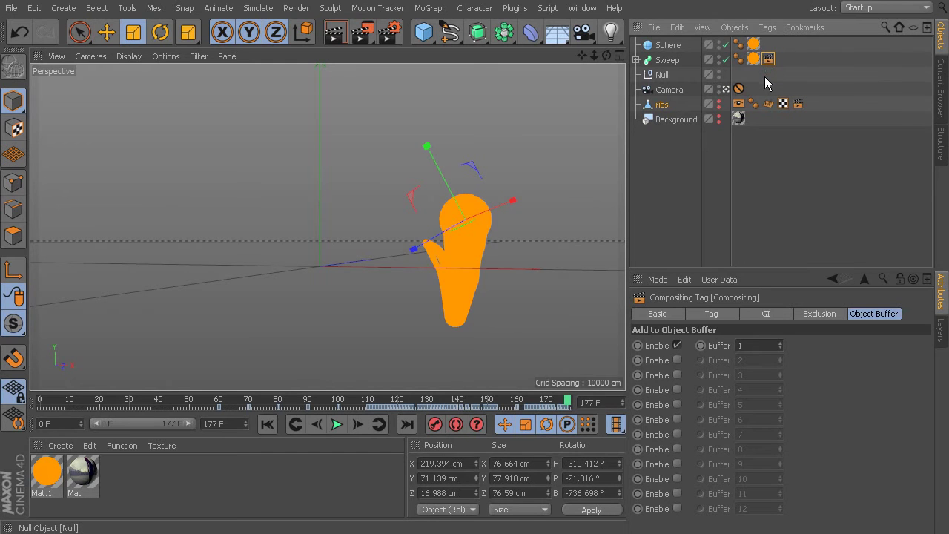
key(Delete)
Hide the Sphere and Sweep in editor and renderer, and make the ribs object visible in both
click(719, 43)
click(718, 58)
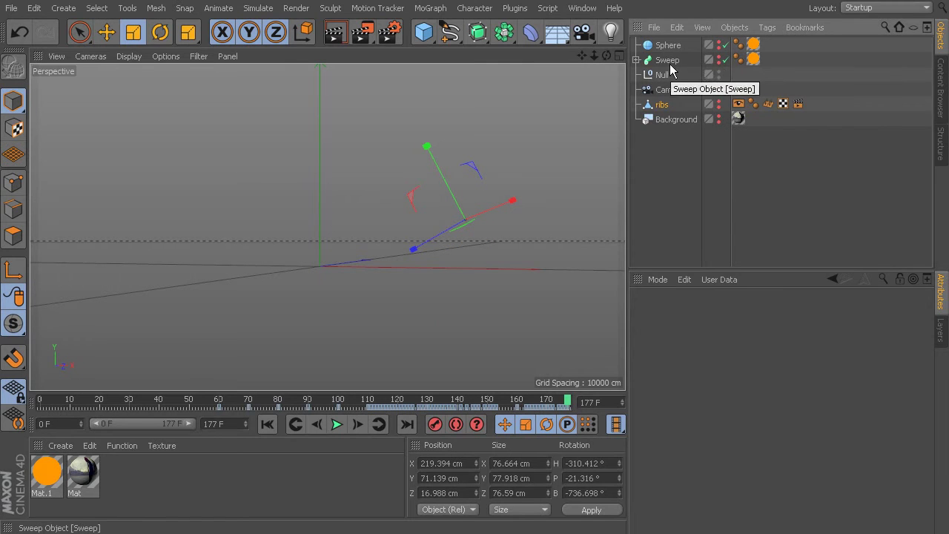
click(718, 102)
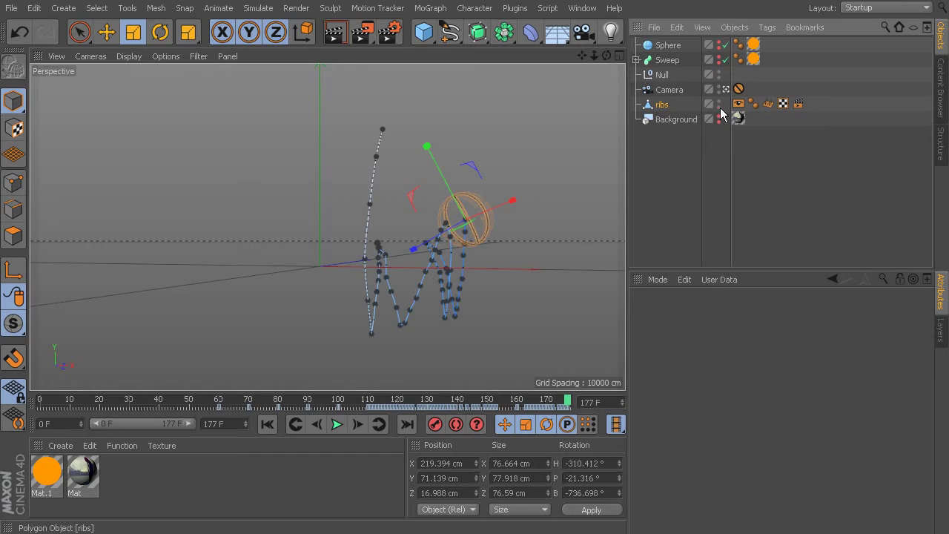
drag(47, 406, 523, 408)
Turn off saving in the render settings, set the frame range to Current Frame and close the settings
click(295, 8)
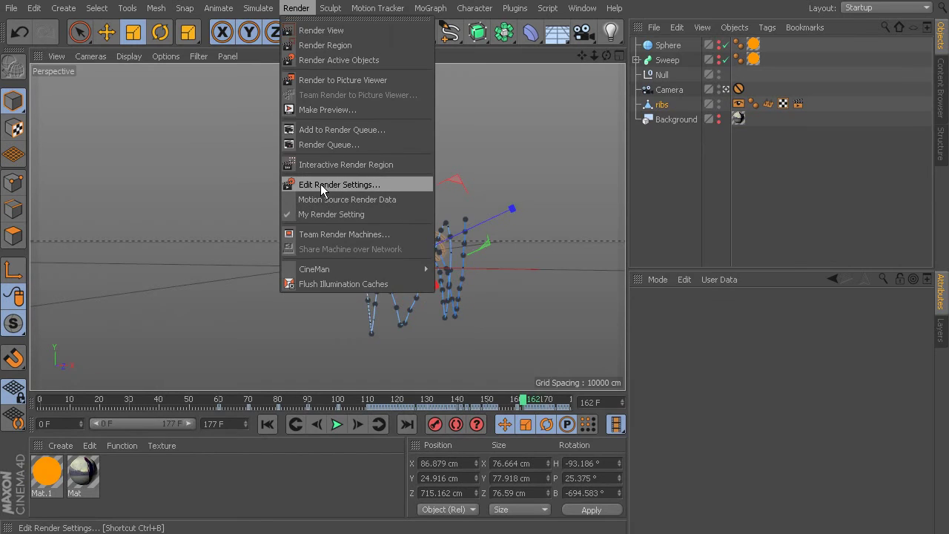
click(321, 184)
click(109, 96)
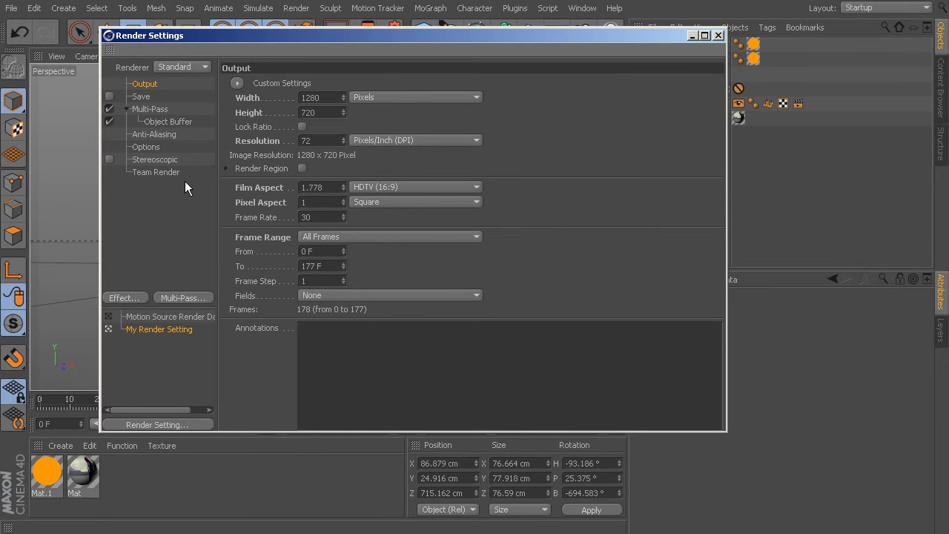
click(318, 236)
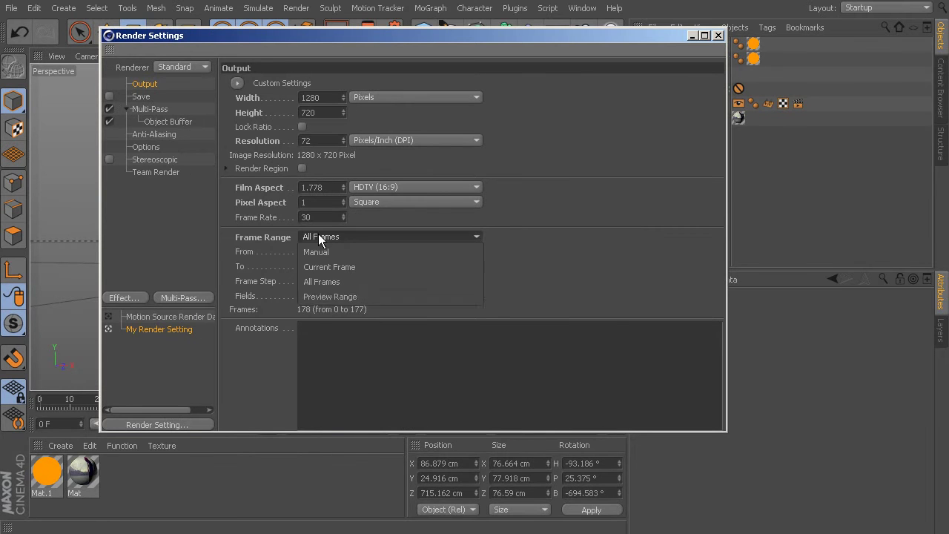
click(344, 266)
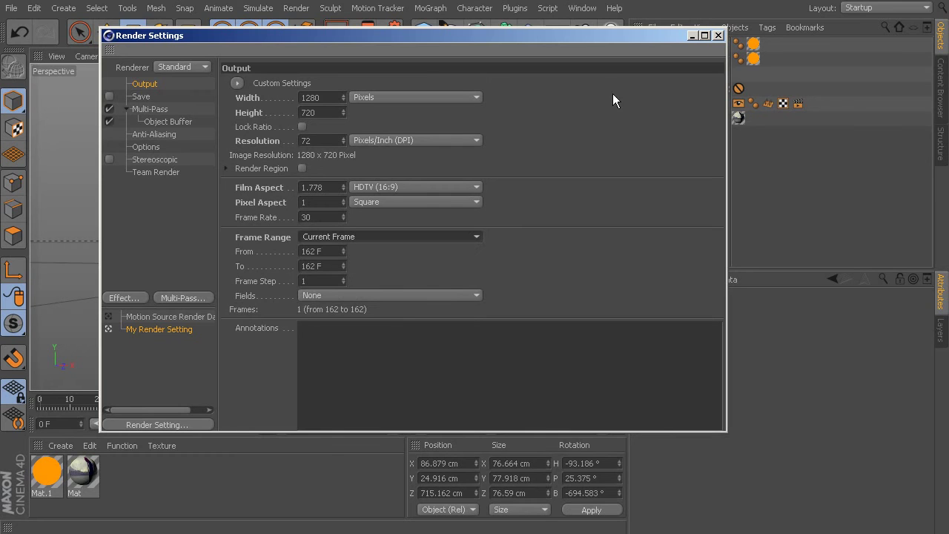
click(717, 34)
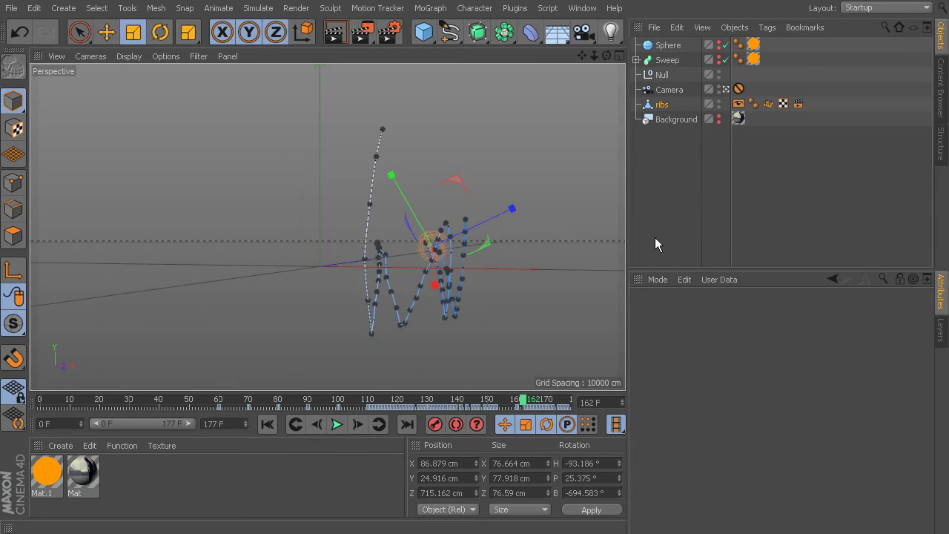
Test-render frame 85 with only the ribs and compare the Background and Object Buffer 1 passes
click(161, 403)
drag(164, 405, 297, 405)
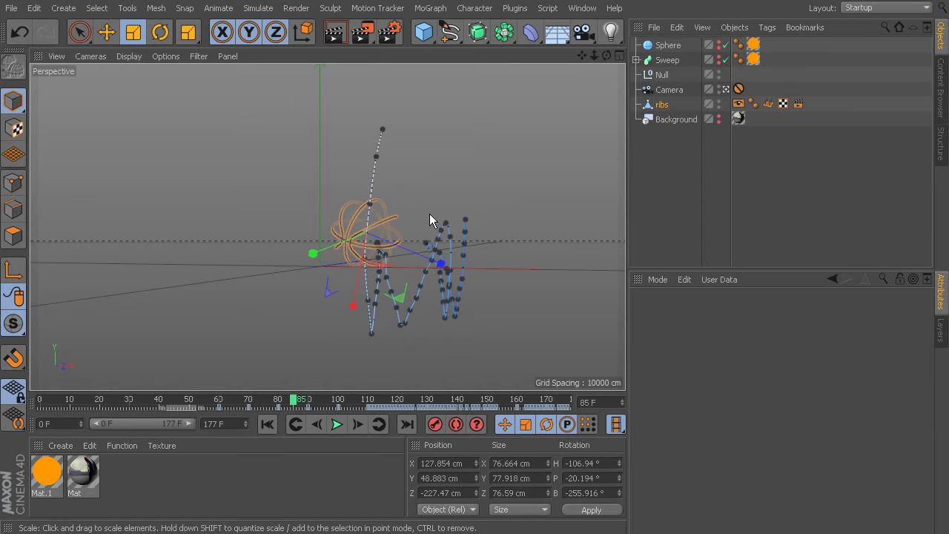
key(shift+r)
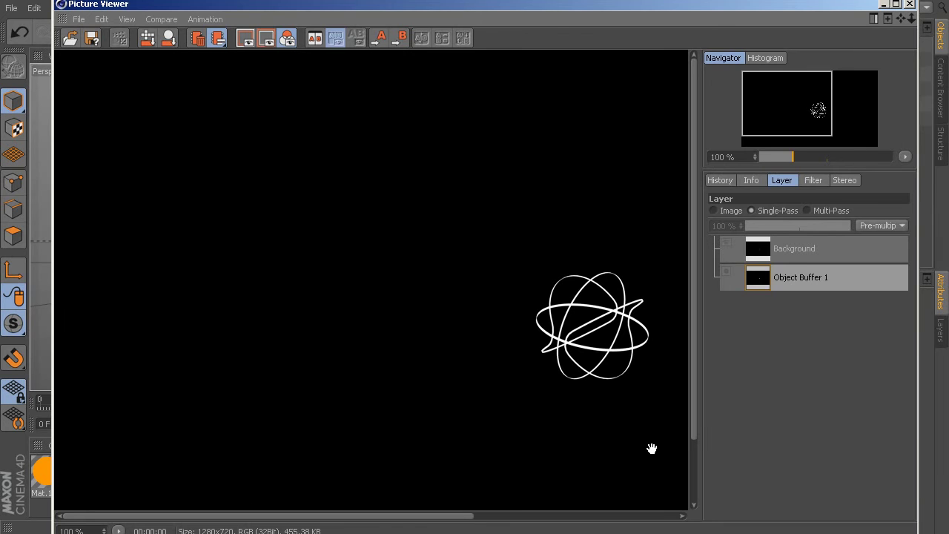
drag(326, 9, 544, 201)
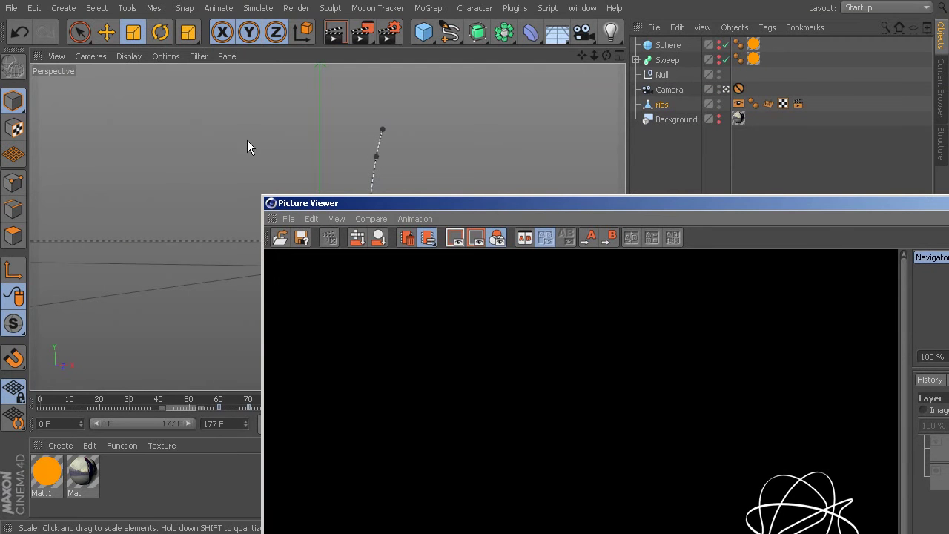
drag(415, 205, 220, 1)
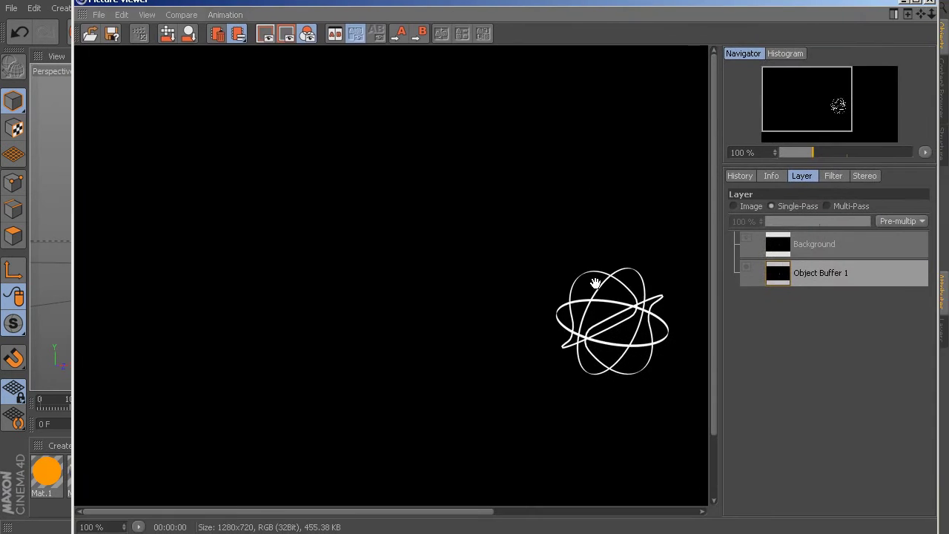
click(821, 254)
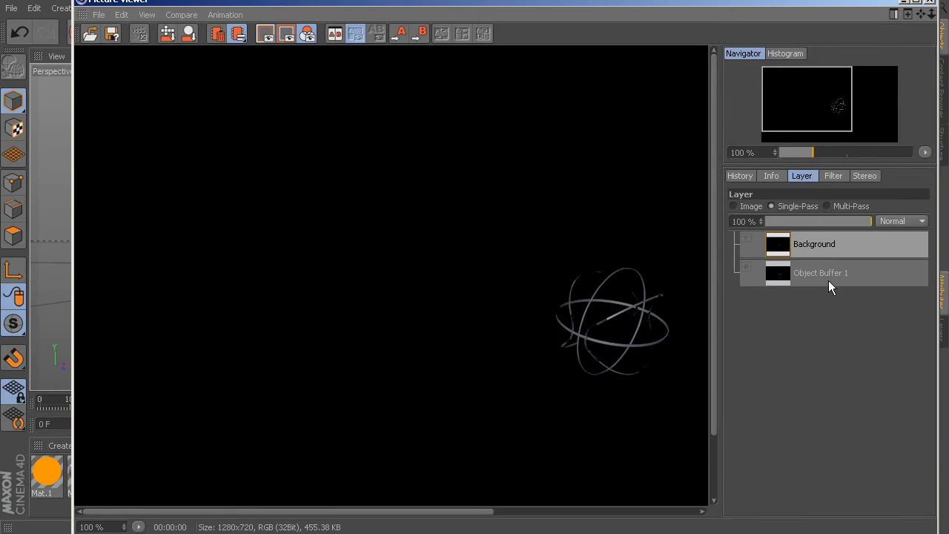
click(825, 274)
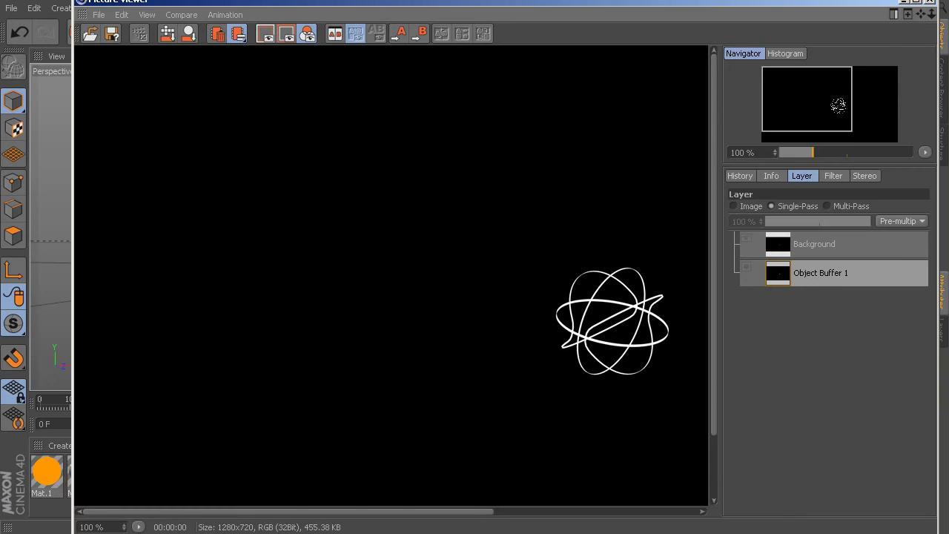
click(903, 2)
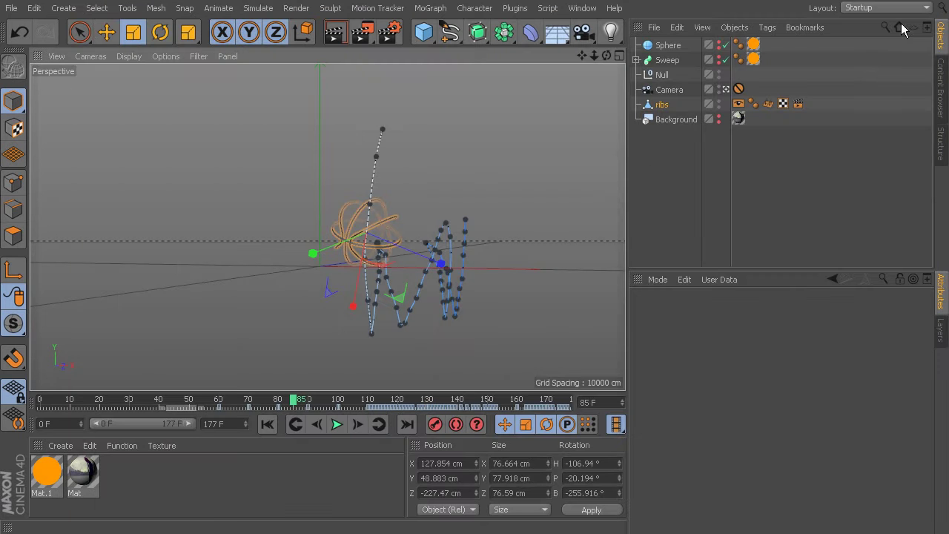
Make the Sphere visible again, test-render frame 85 and check its Object Buffer 1 and Background passes
click(718, 43)
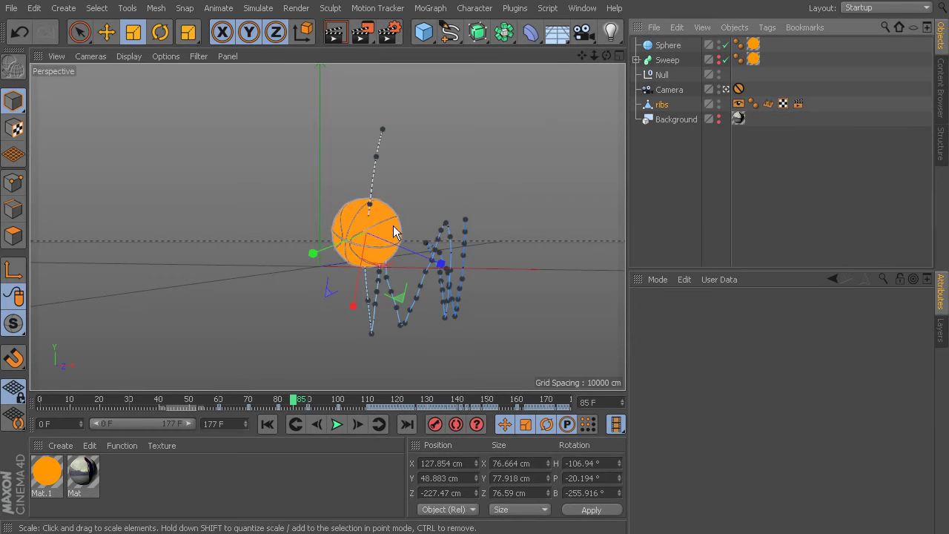
key(shift+r)
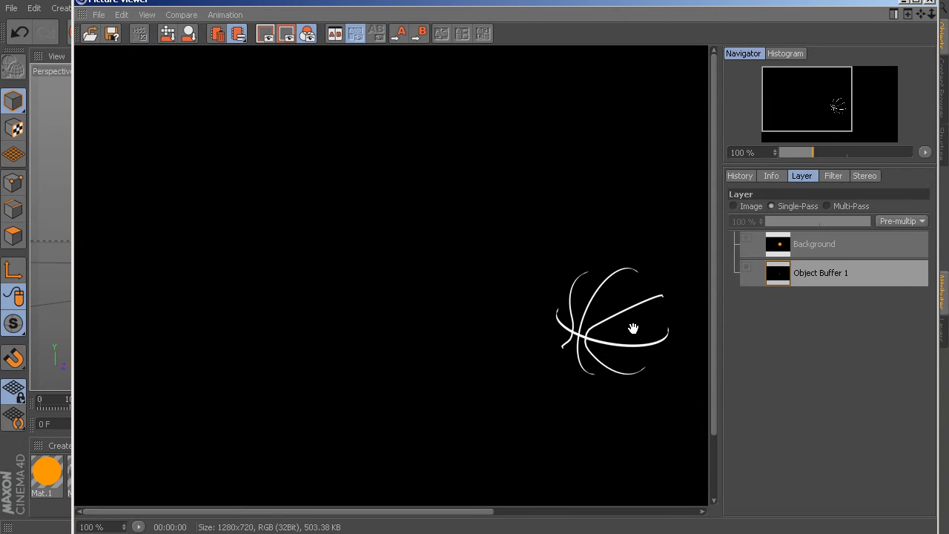
click(810, 246)
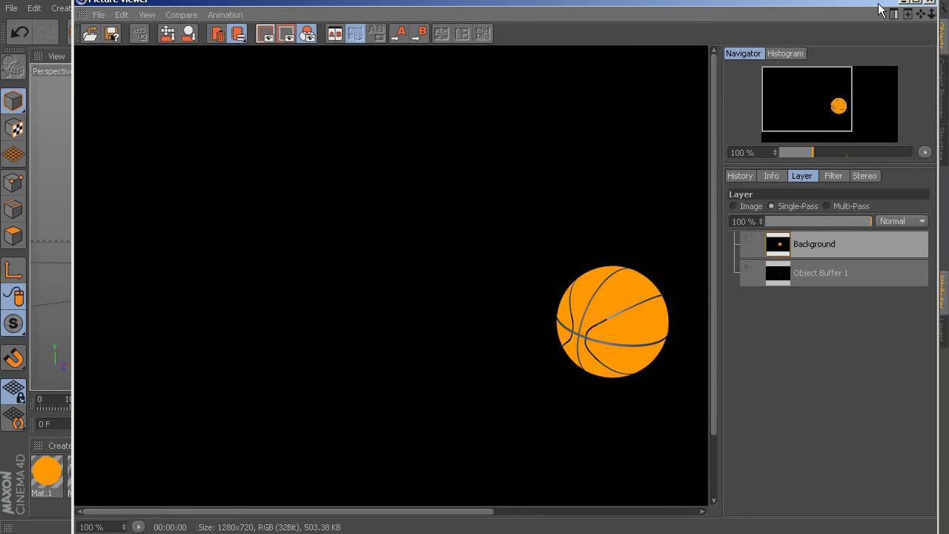
drag(867, 5, 811, 9)
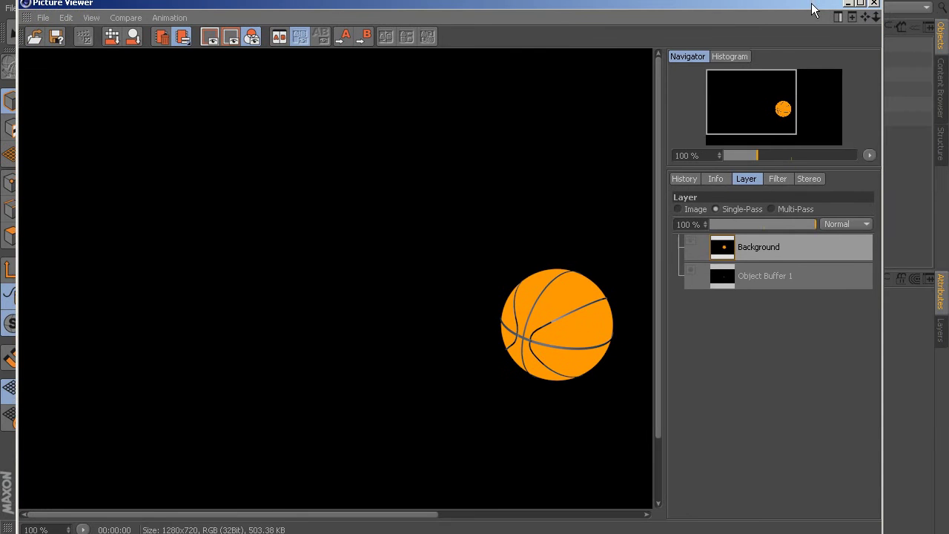
click(874, 4)
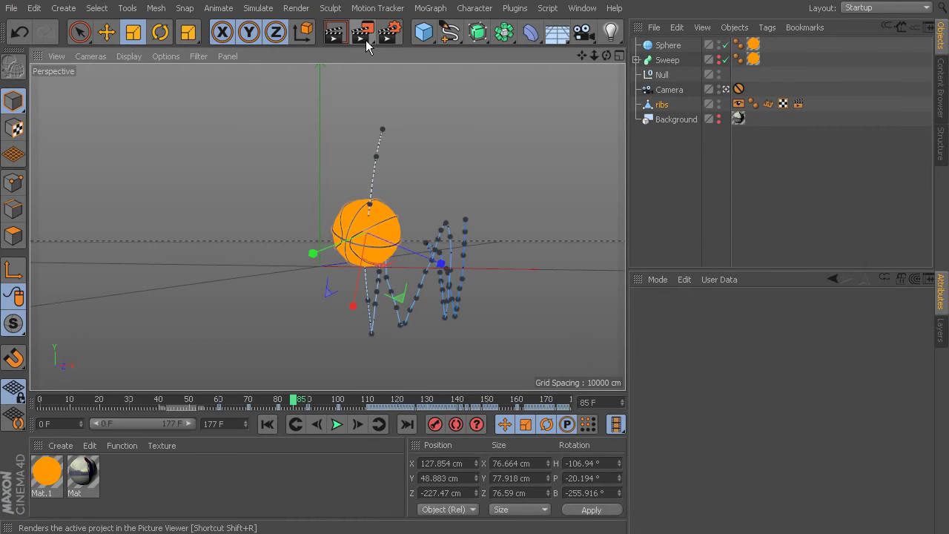
Enable saving in the render settings but turn it off for the Regular Image
click(296, 8)
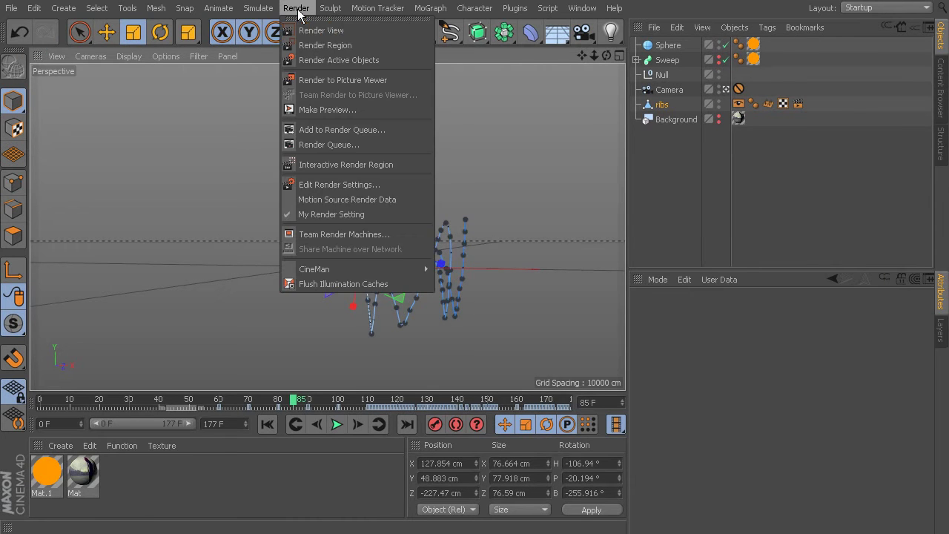
click(343, 188)
drag(403, 32, 408, 51)
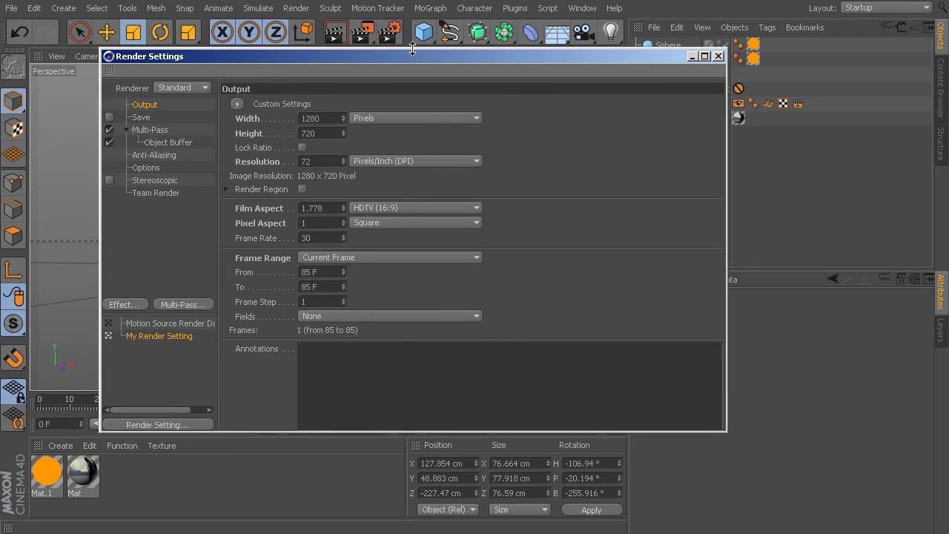
click(141, 117)
click(109, 117)
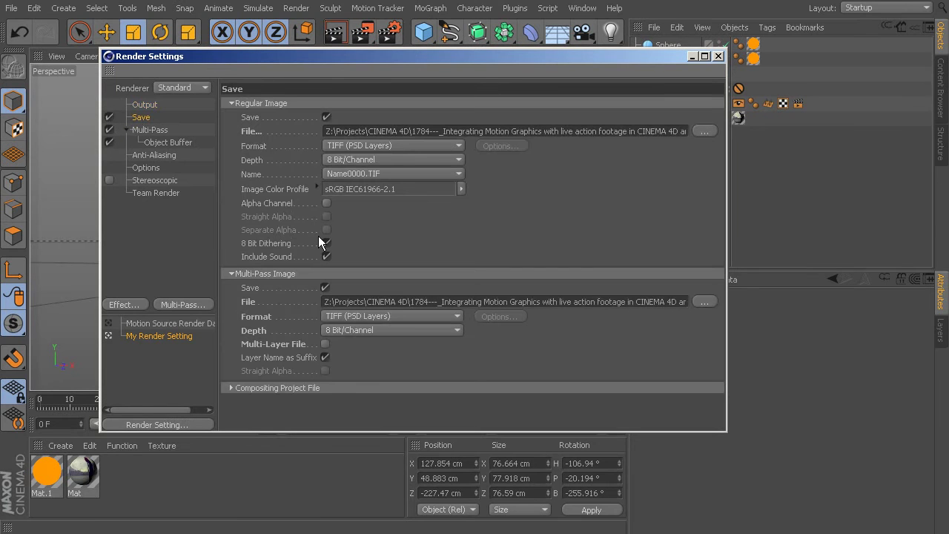
click(326, 117)
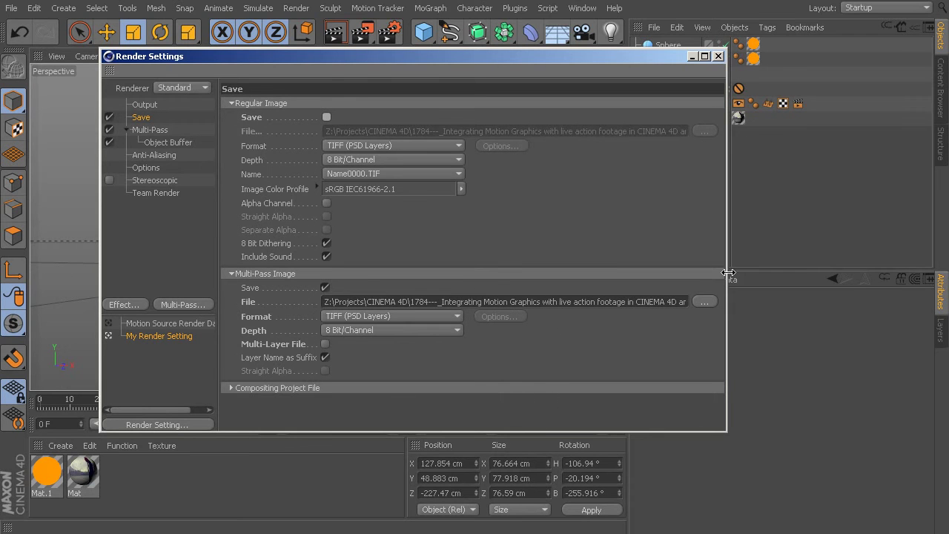
Set the Multi-Pass Image output file name to Buffer2 in the ColorAndBuffers folder
click(703, 302)
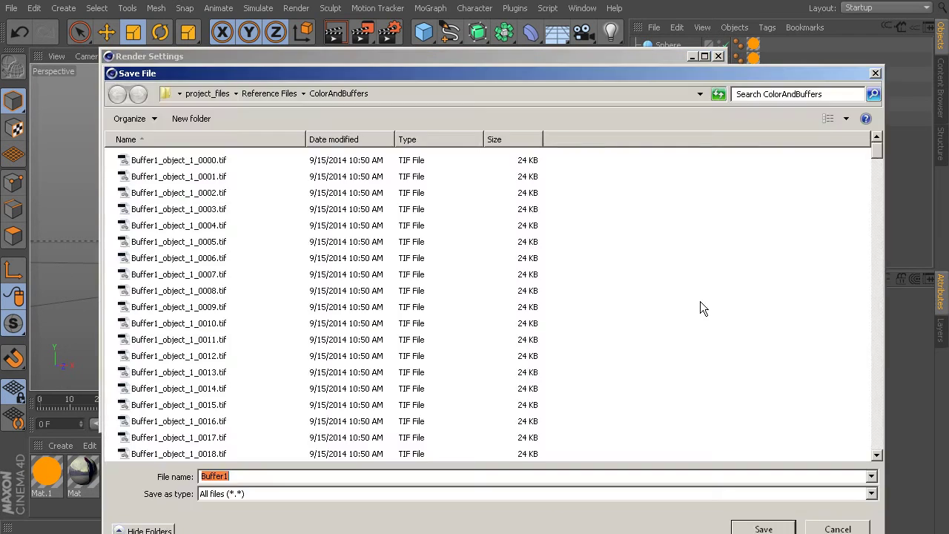
click(241, 476)
key(BackSpace)
text(2)
click(775, 530)
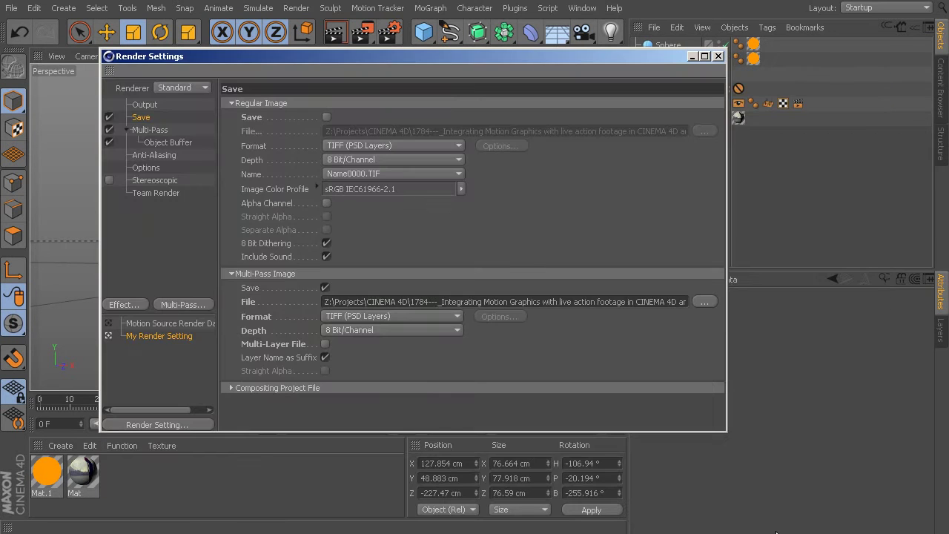
Set the output frame range to All Frames and close the render settings
click(146, 104)
click(337, 257)
click(342, 305)
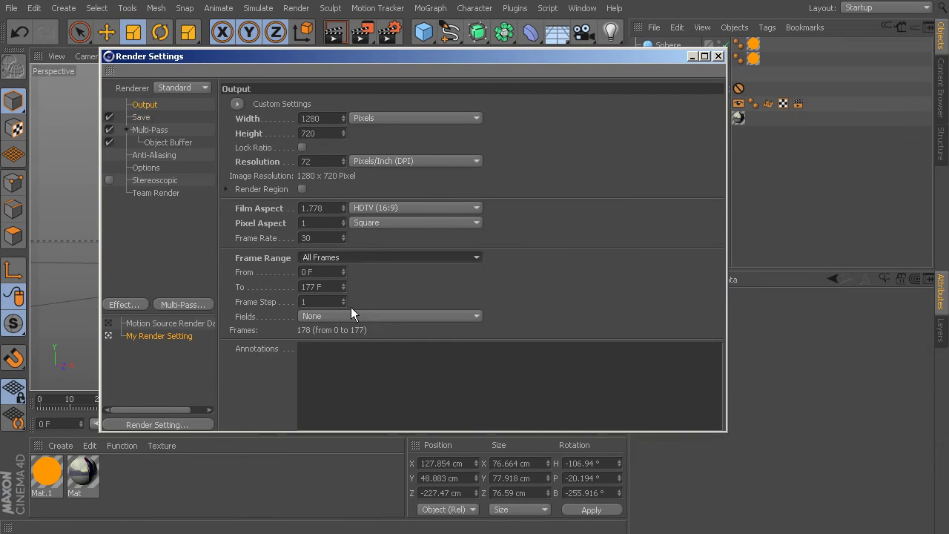
click(719, 56)
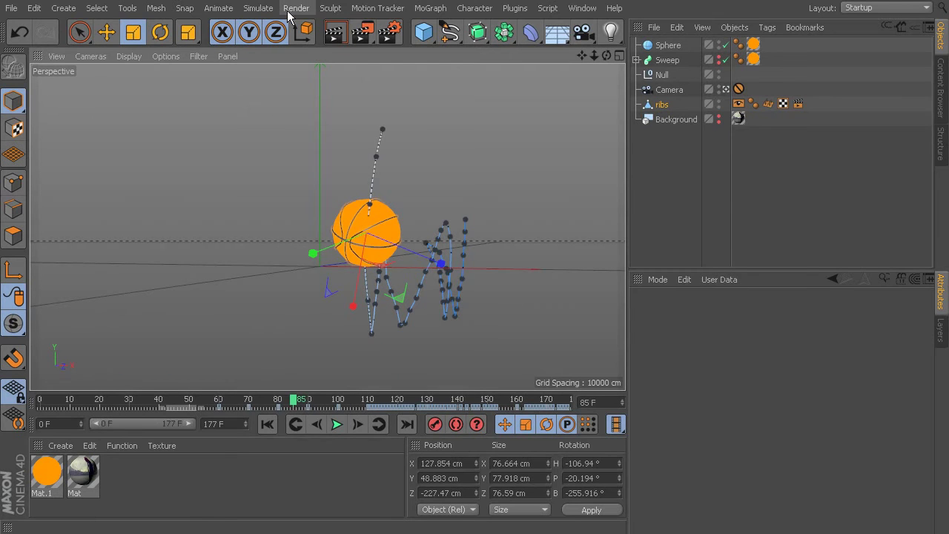
Save the project under the new name 06_End.c4d in the CINEMA 4D Files folder
click(11, 8)
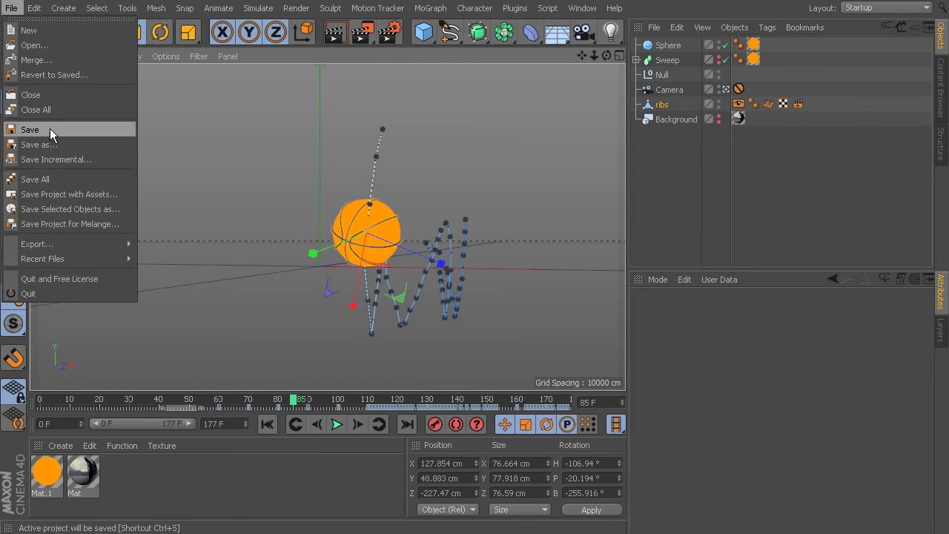
click(33, 145)
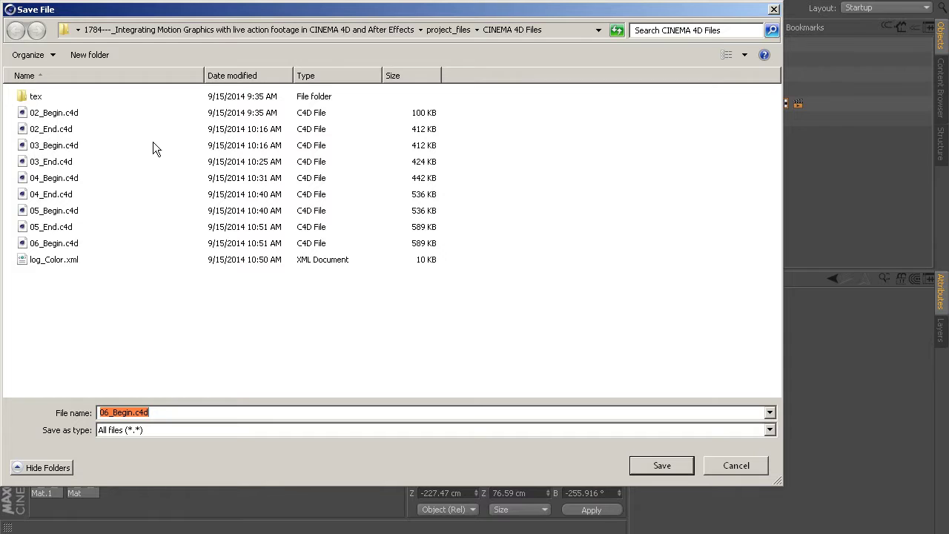
click(56, 228)
click(105, 414)
click(104, 414)
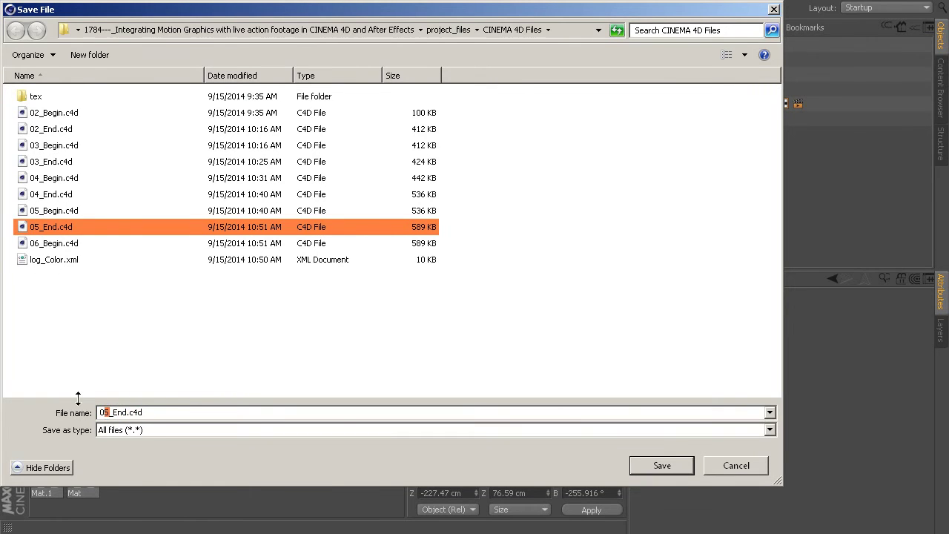
key(Delete)
text(6)
click(659, 465)
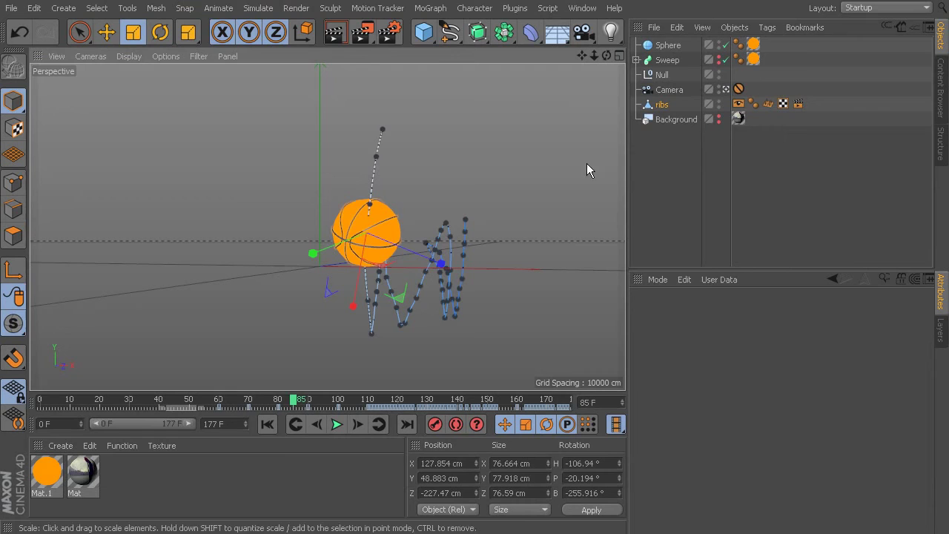
Add 06_End.c4d to the Render Queue and start rendering the job
click(296, 9)
click(339, 130)
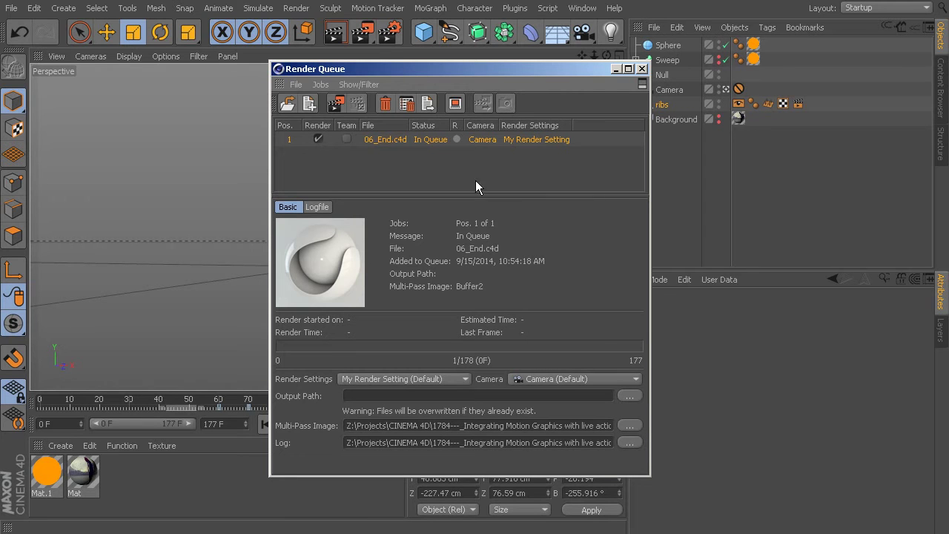
click(335, 103)
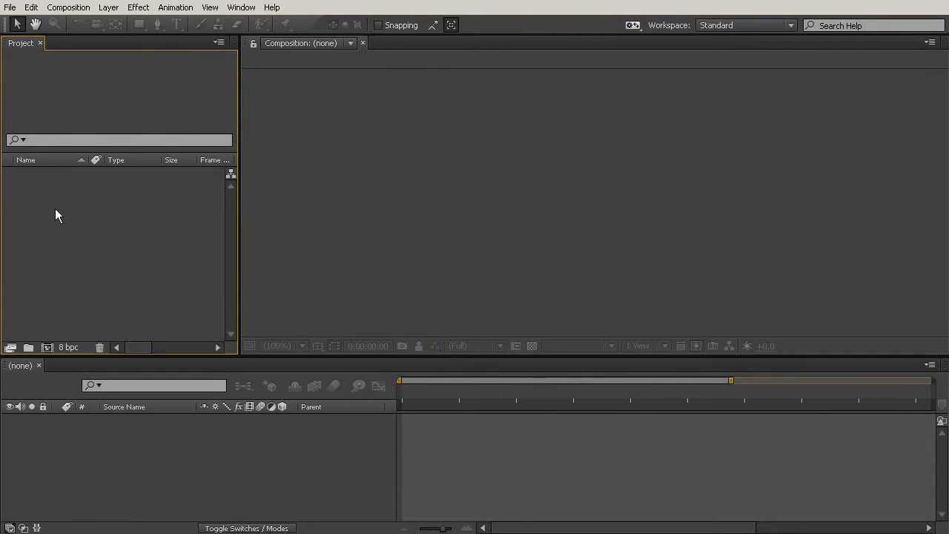
In After Effects, import the Buffer1_object_1 frames from the ColorAndBuffers folder as a TIFF sequence
double_click(55, 208)
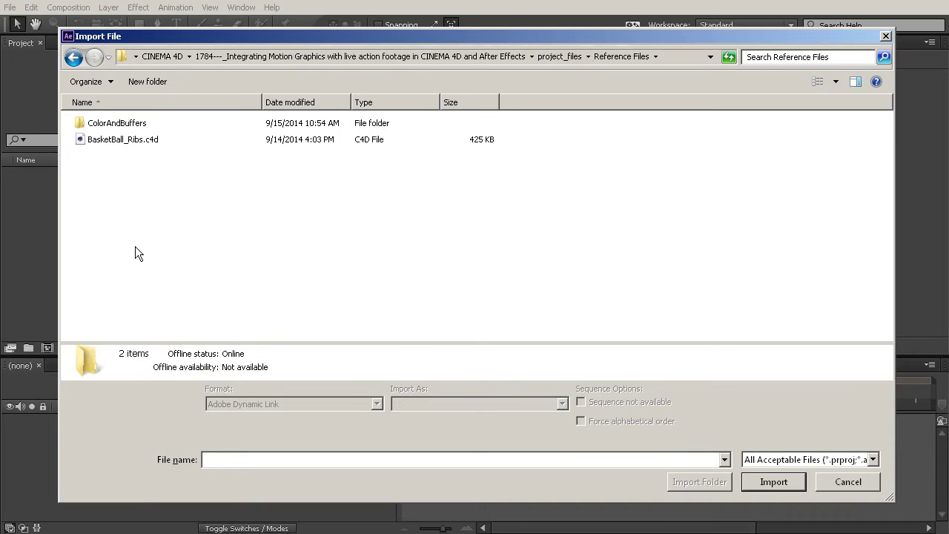
double_click(126, 123)
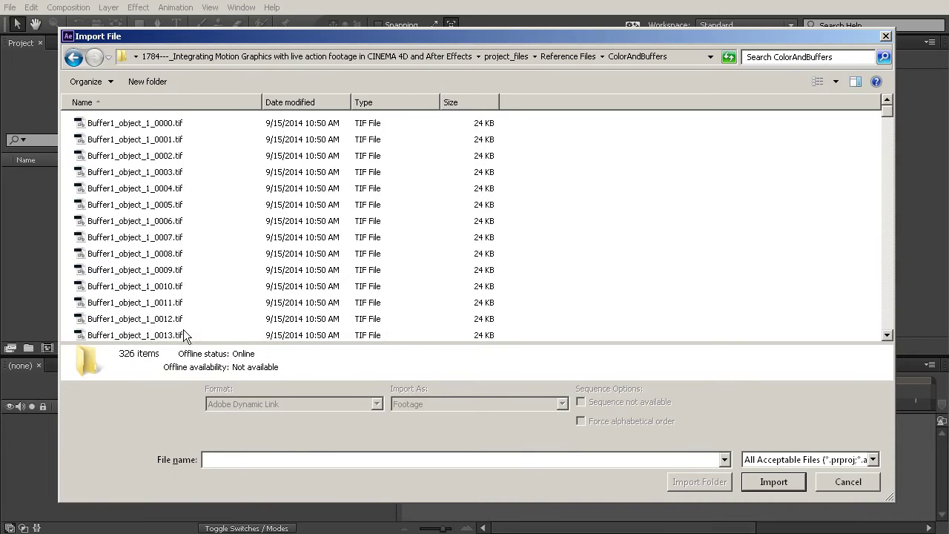
click(138, 157)
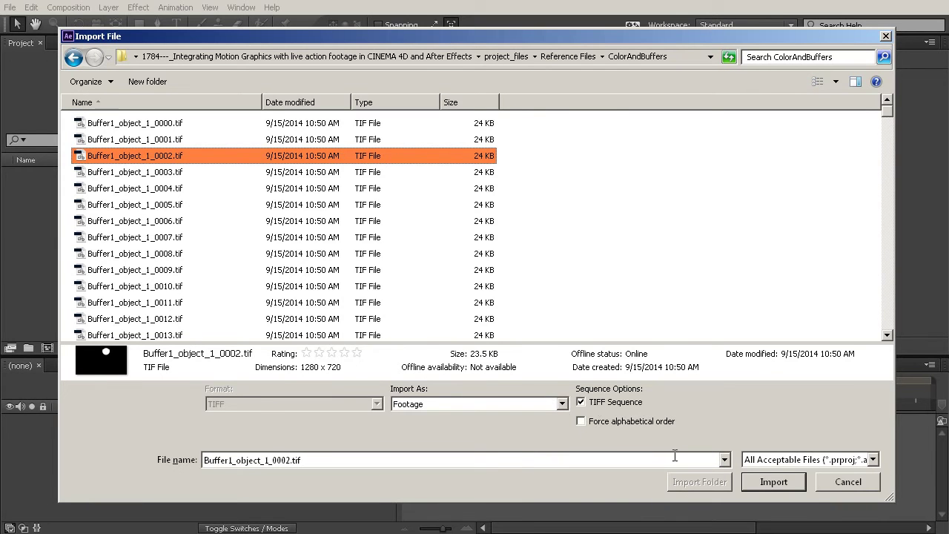
click(771, 482)
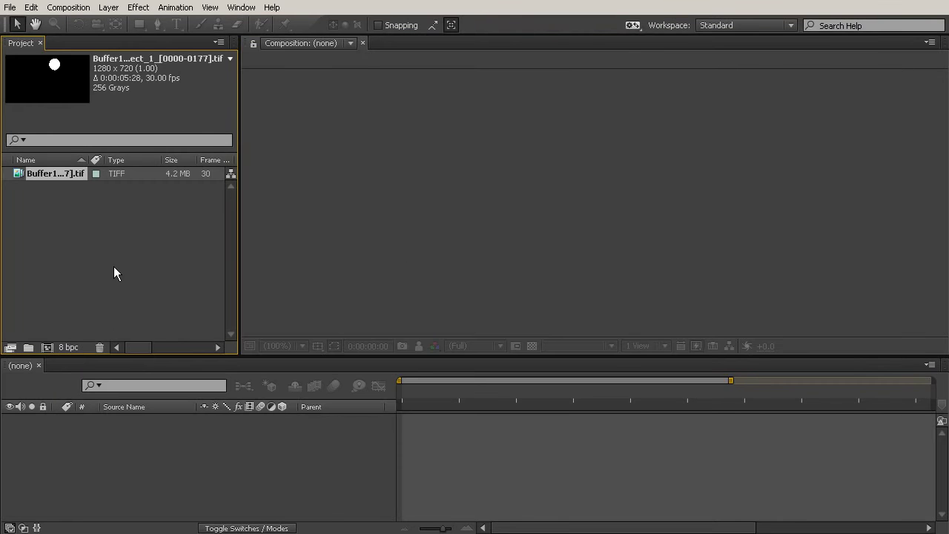
Import the Buffer2_object_1 frames from the ColorAndBuffers folder as a TIFF sequence
double_click(84, 224)
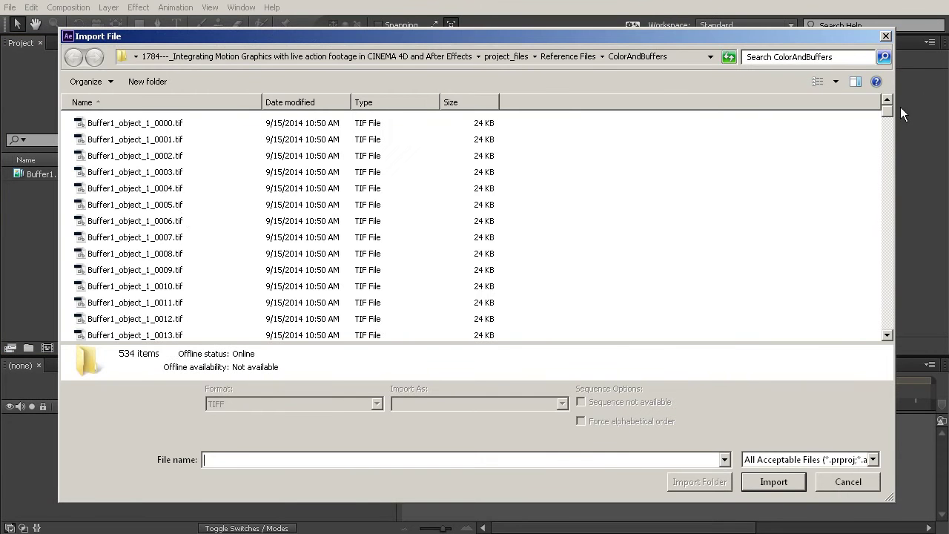
drag(887, 117, 881, 218)
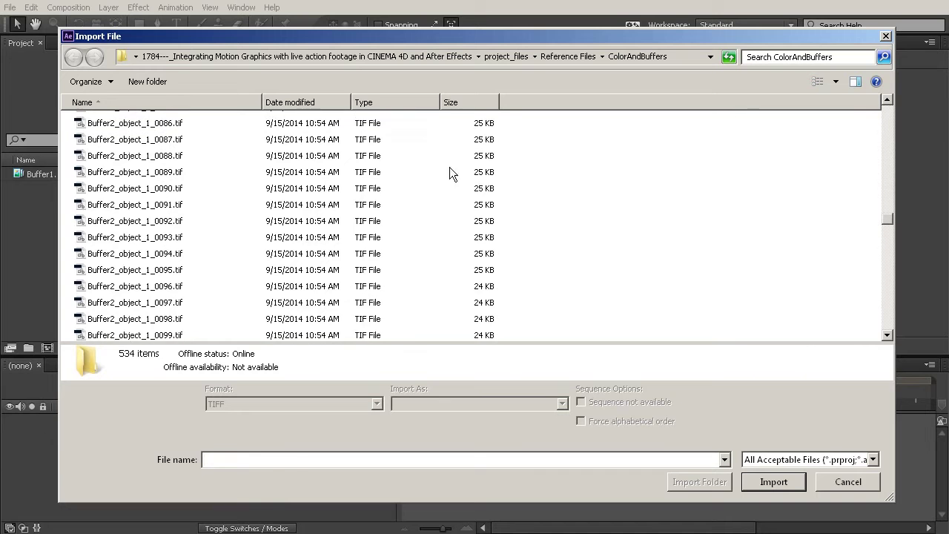
click(80, 171)
click(774, 480)
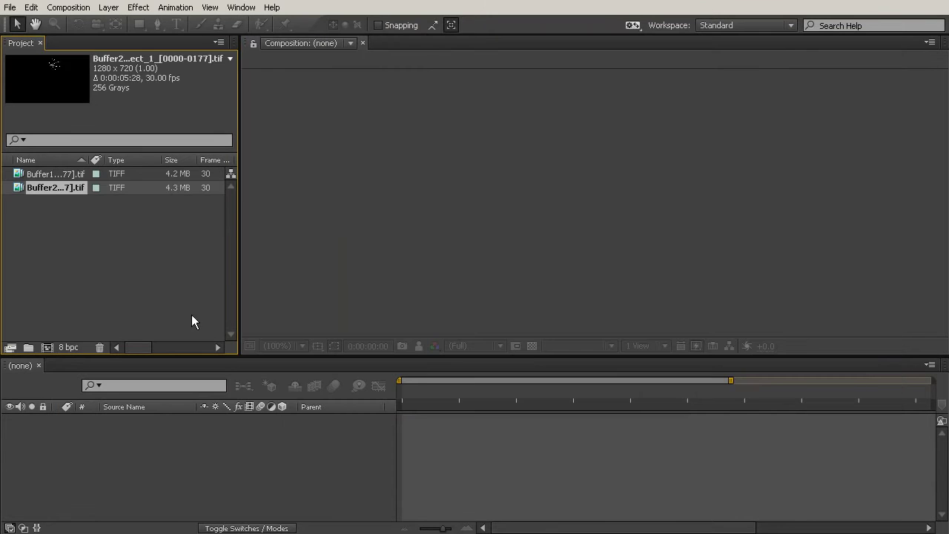
Import the Color frames from the ColorAndBuffers folder as a TIFF sequence
double_click(133, 240)
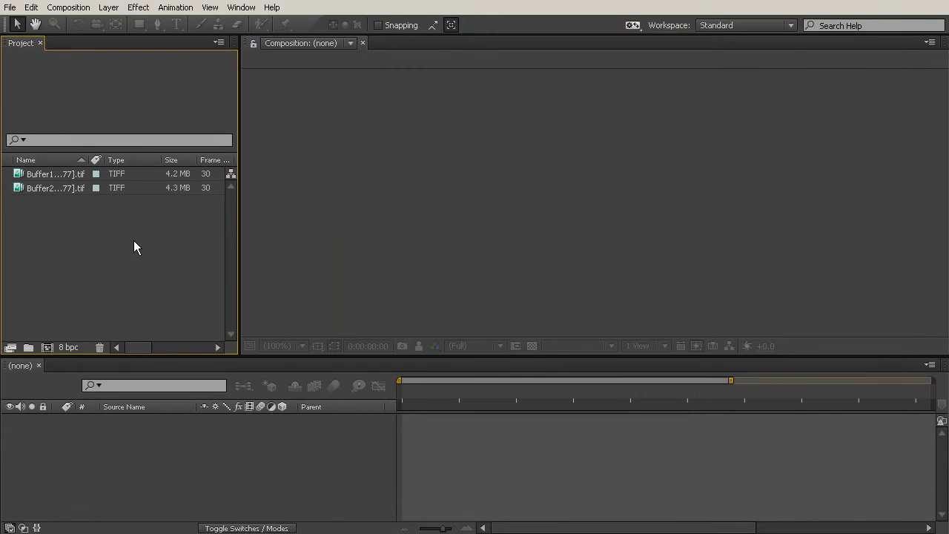
drag(887, 111, 852, 294)
click(133, 186)
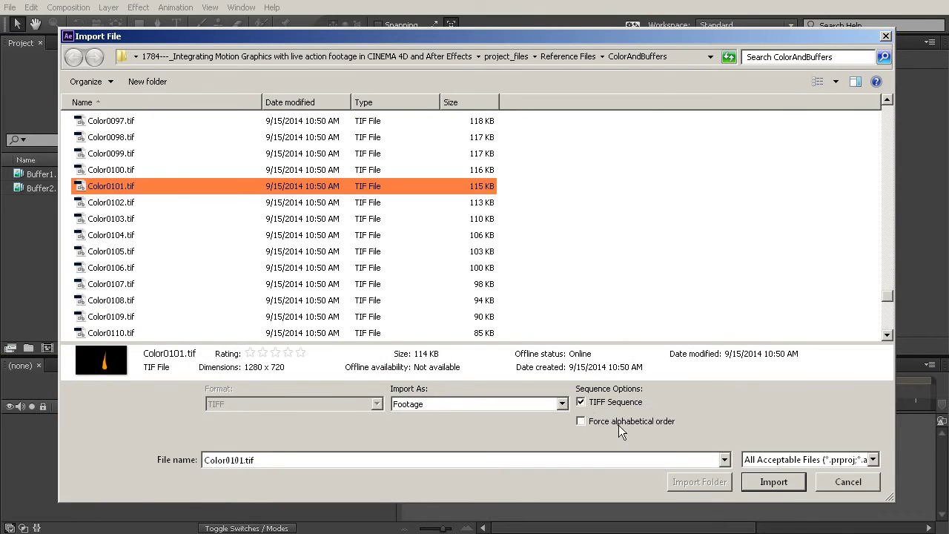
click(787, 483)
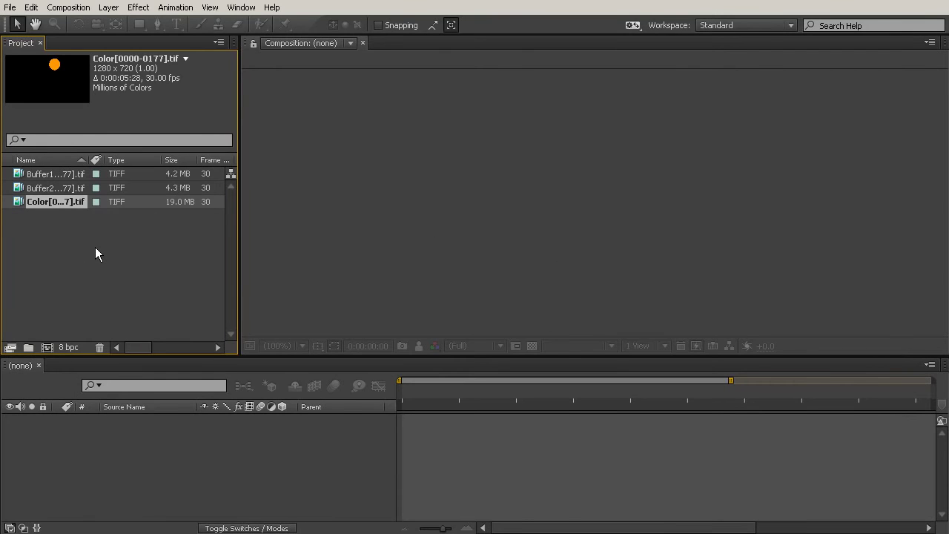
Import man_playing_basketball17A290_008.avi from the tex folder inside CINEMA 4D Files and widen the project's footage list to show more columns
double_click(95, 247)
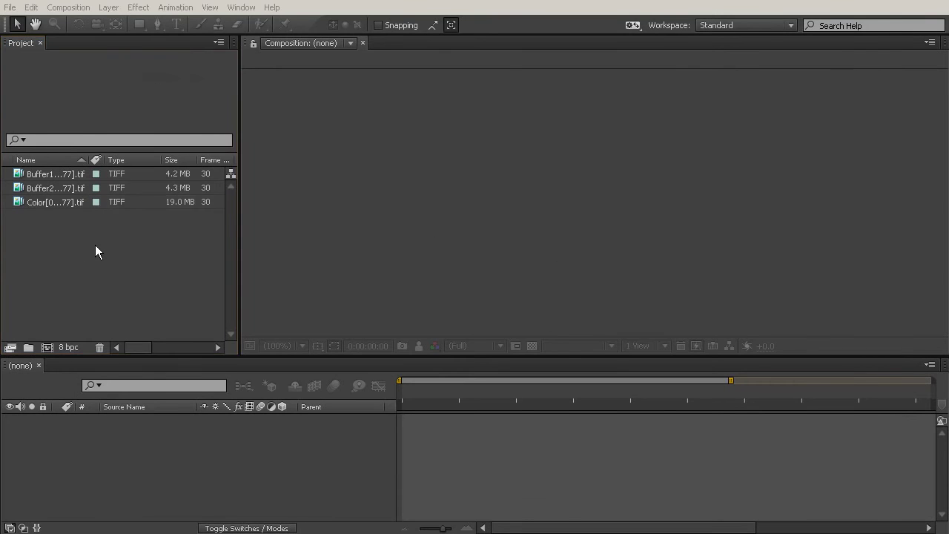
click(567, 58)
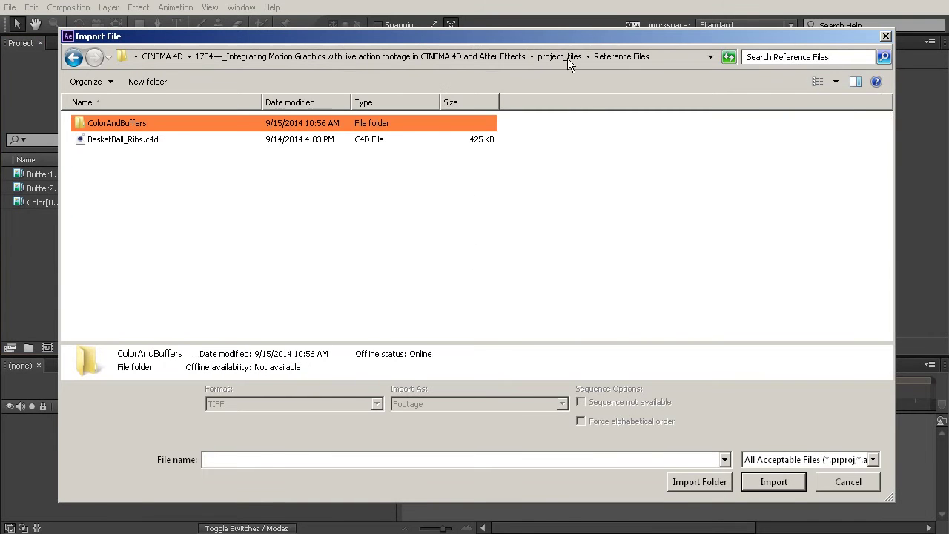
click(557, 58)
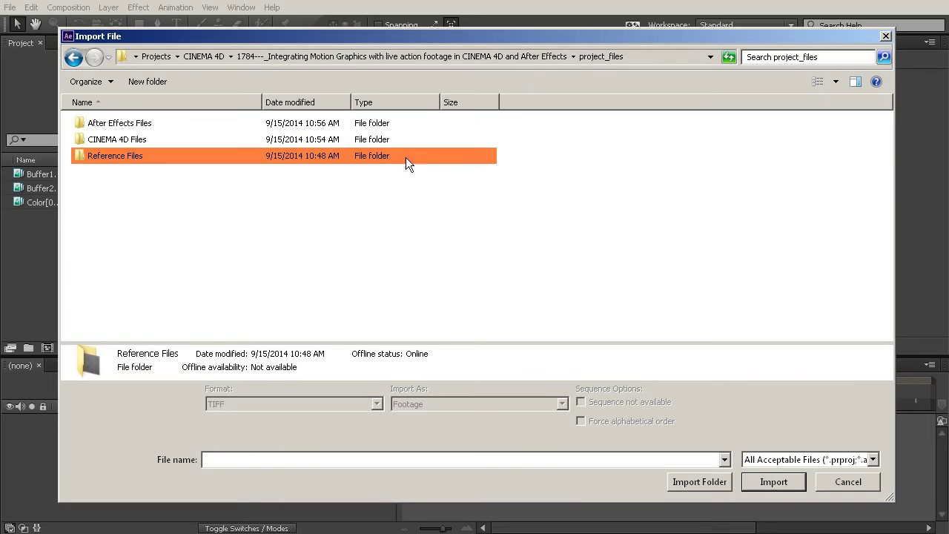
double_click(114, 139)
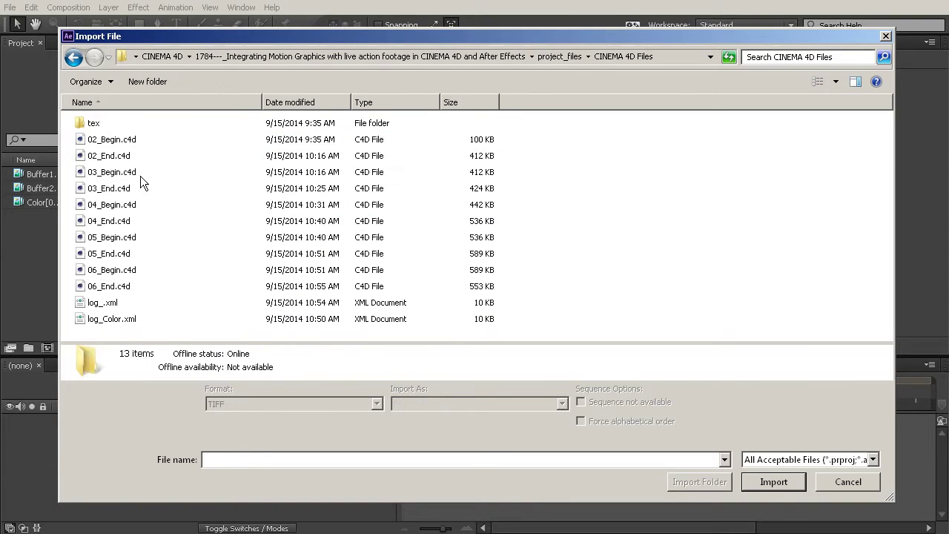
double_click(94, 124)
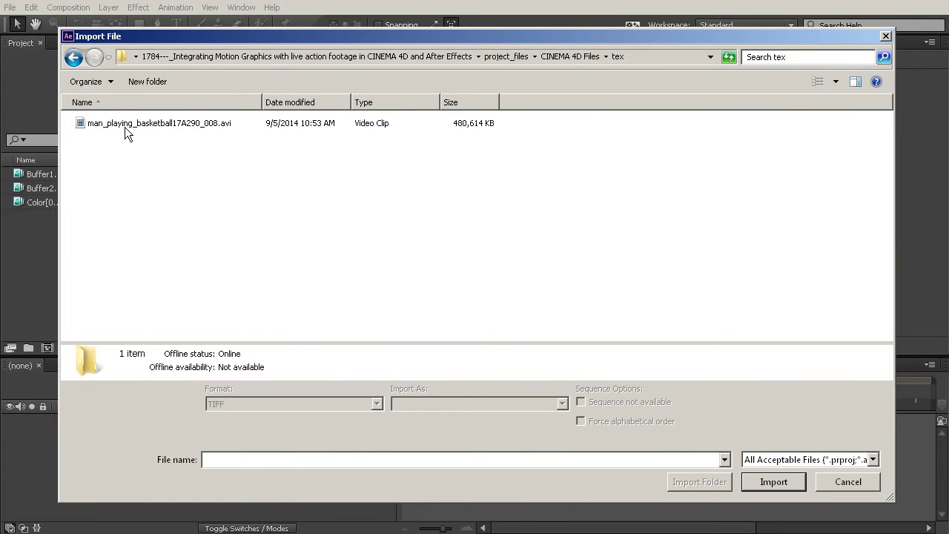
click(122, 125)
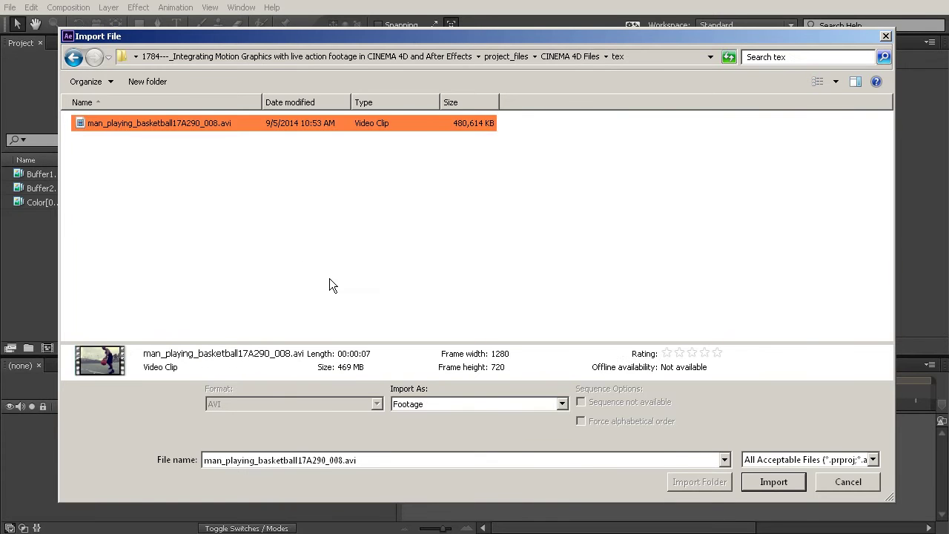
click(765, 481)
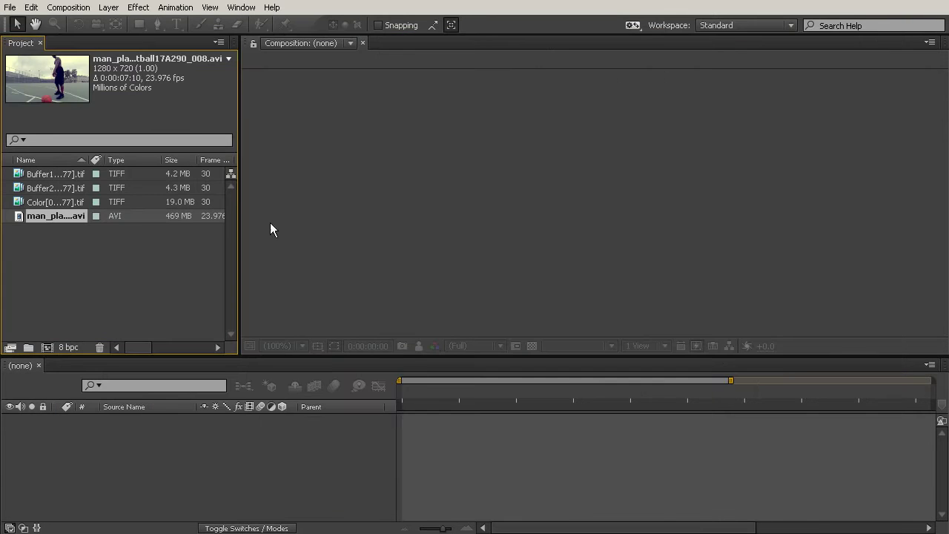
drag(239, 230, 368, 230)
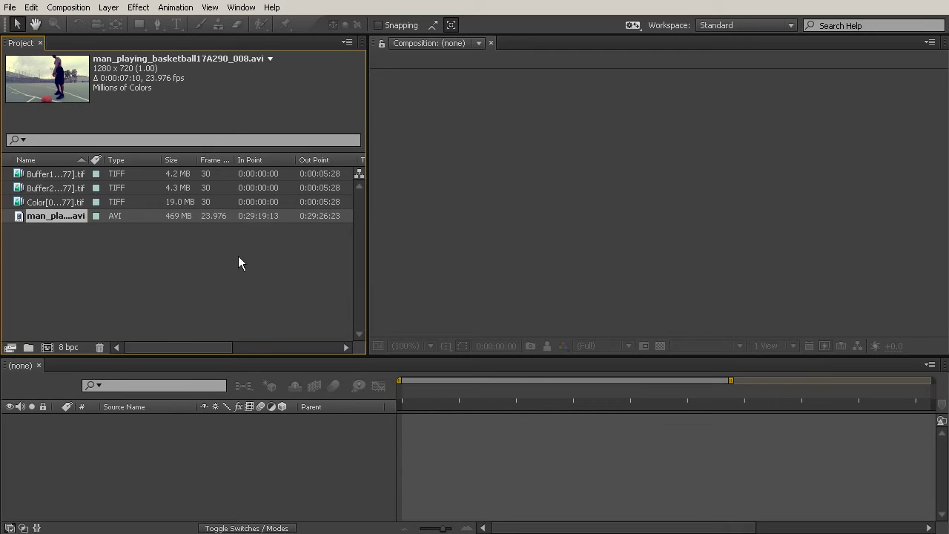
Reinterpret the man_playing_basketball17A290_008.avi footage, conforming its frame rate to 24 frames per second
right_click(72, 218)
mouse_move(178, 302)
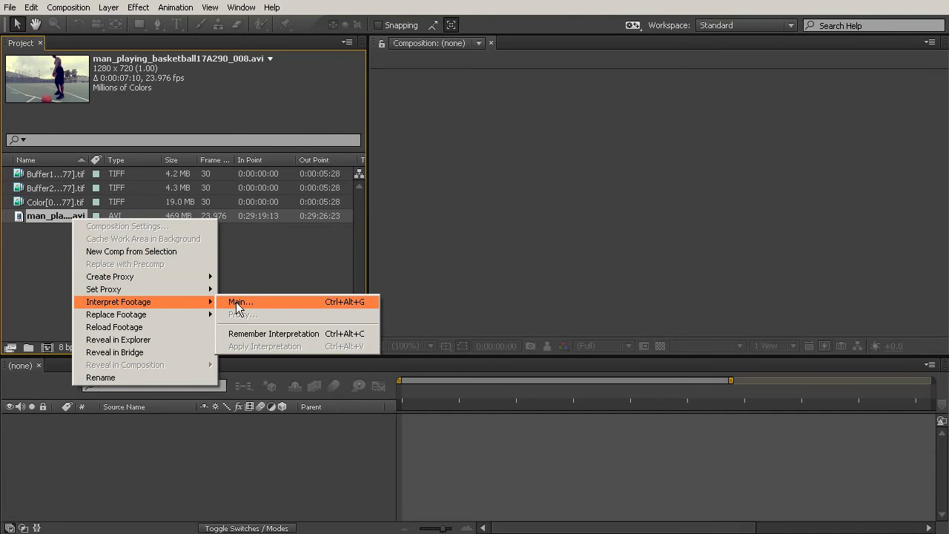
click(238, 303)
text(24)
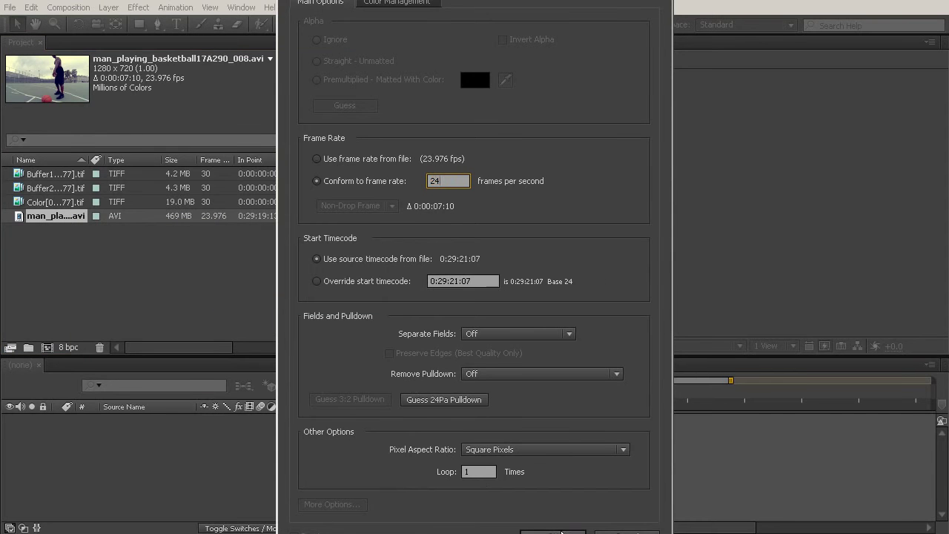
click(553, 528)
Reinterpret the Color[0000-0177].tif sequence with an assumed frame rate of 24 frames per second
right_click(251, 200)
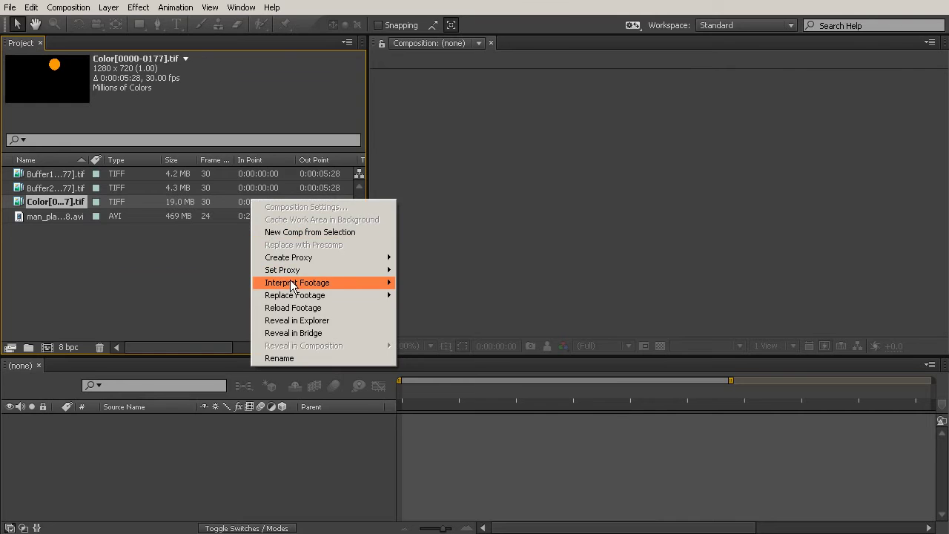
mouse_move(293, 285)
click(185, 283)
text(24)
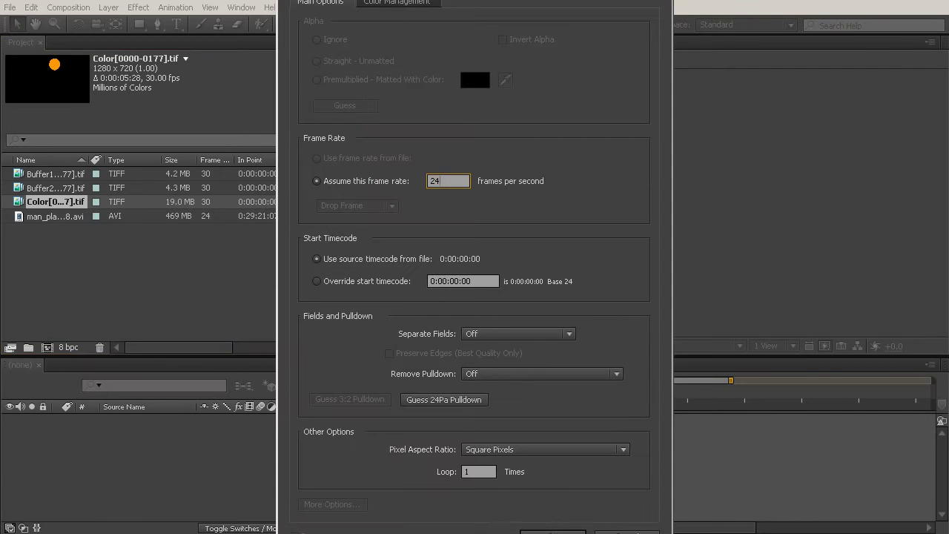
click(553, 531)
Reinterpret the Buffer2_object_1_[0000-0177].tif sequence with an assumed frame rate of 24 frames per second
click(66, 189)
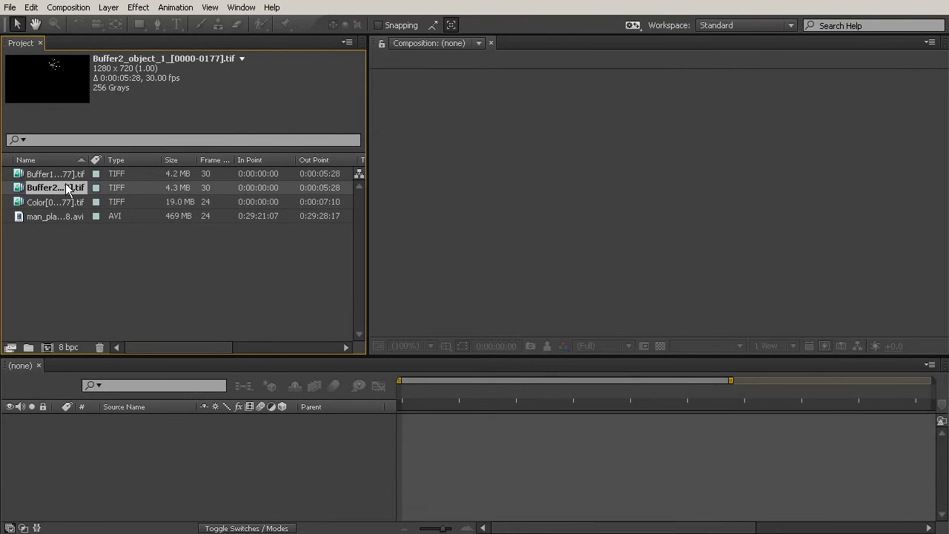
right_click(67, 189)
mouse_move(148, 266)
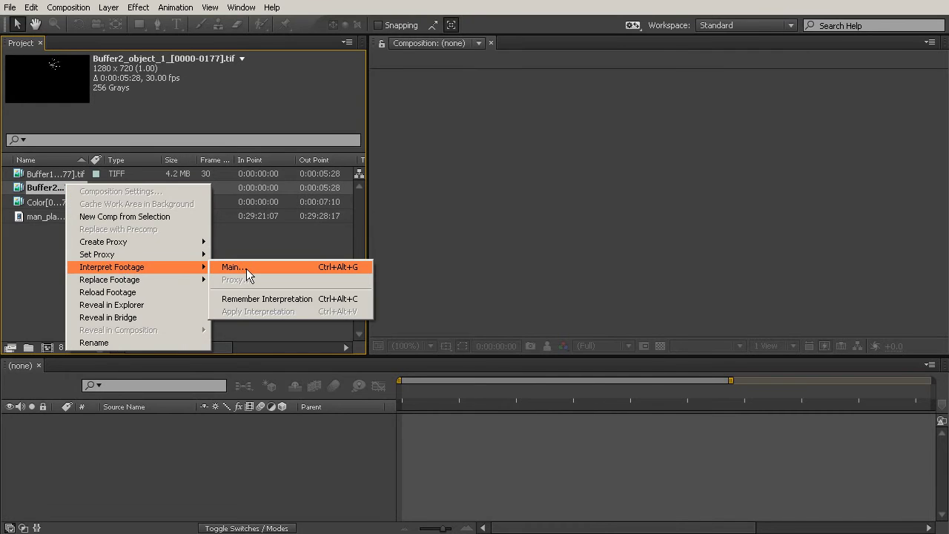
click(232, 267)
text(24)
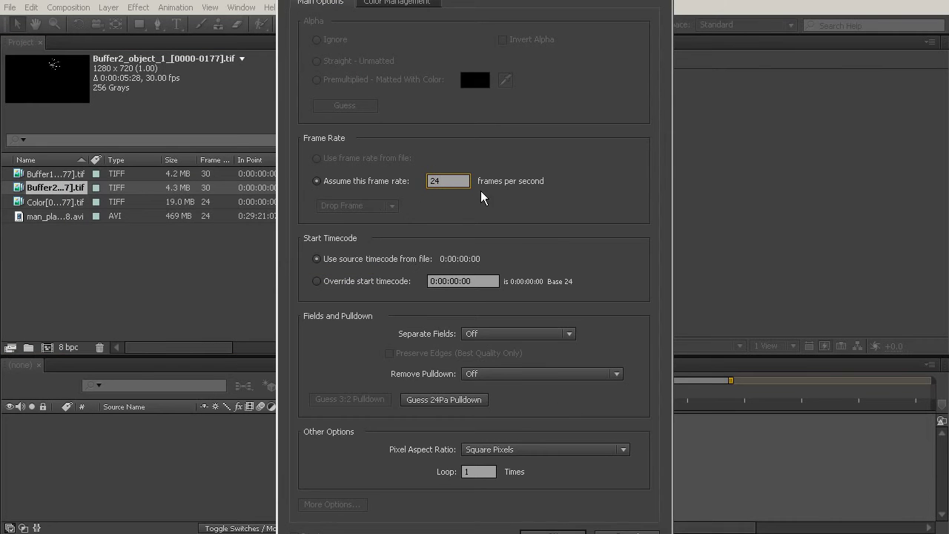
click(552, 531)
Reinterpret the Buffer1_object_1_[0000-0177].tif sequence with an assumed frame rate of 24 frames per second
right_click(169, 181)
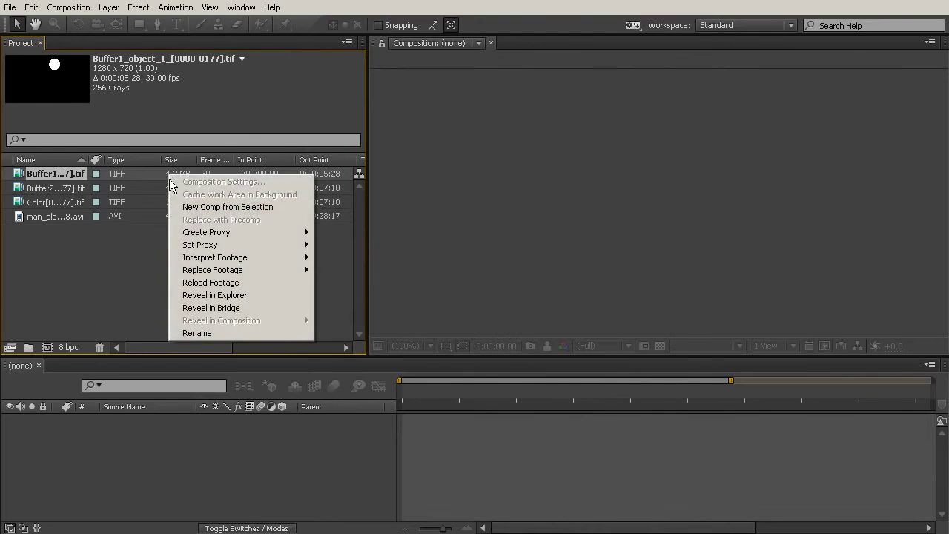
mouse_move(211, 260)
click(118, 258)
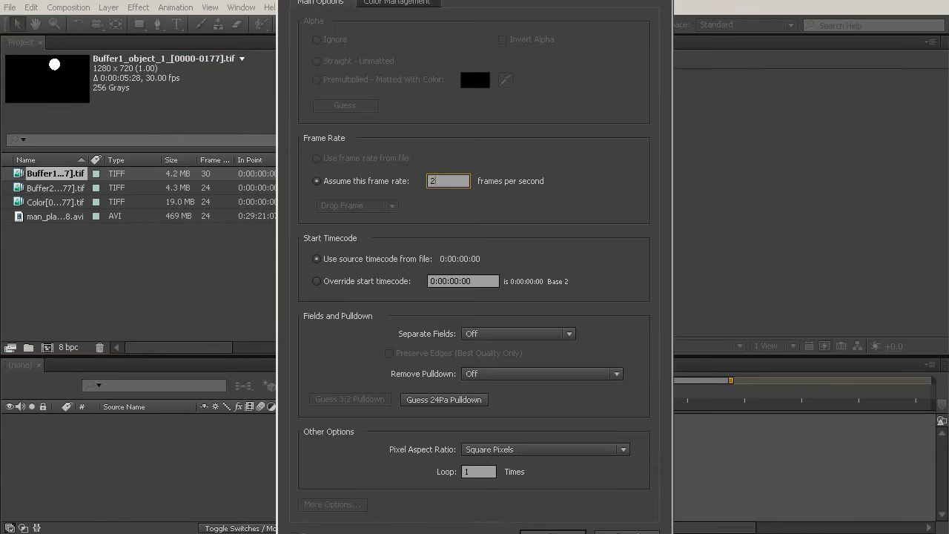
text(24)
click(552, 531)
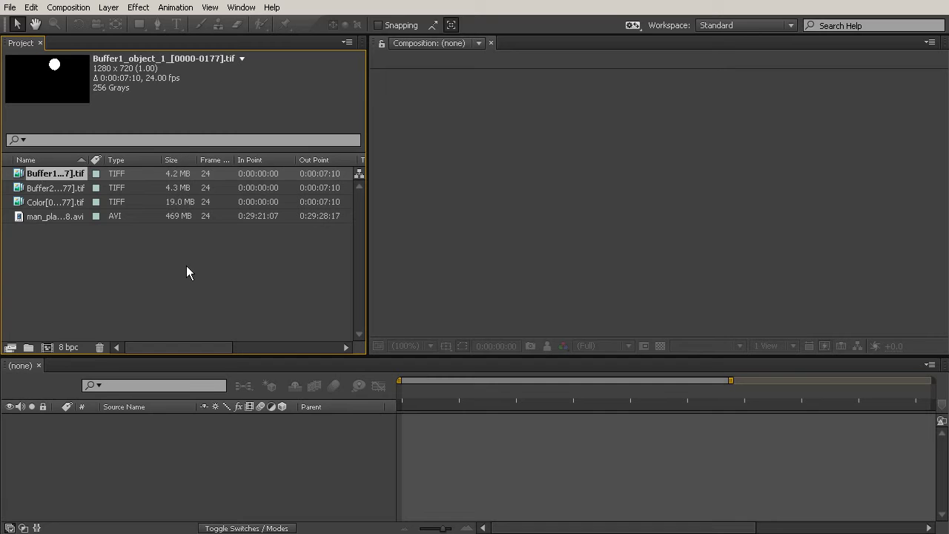
Create a composition from the basketball AVI footage and scrub through it to 0:29:28:16
mouse_move(366, 250)
mouse_down()
mouse_move(380, 252)
mouse_move(366, 252)
mouse_up()
click(70, 229)
click(56, 215)
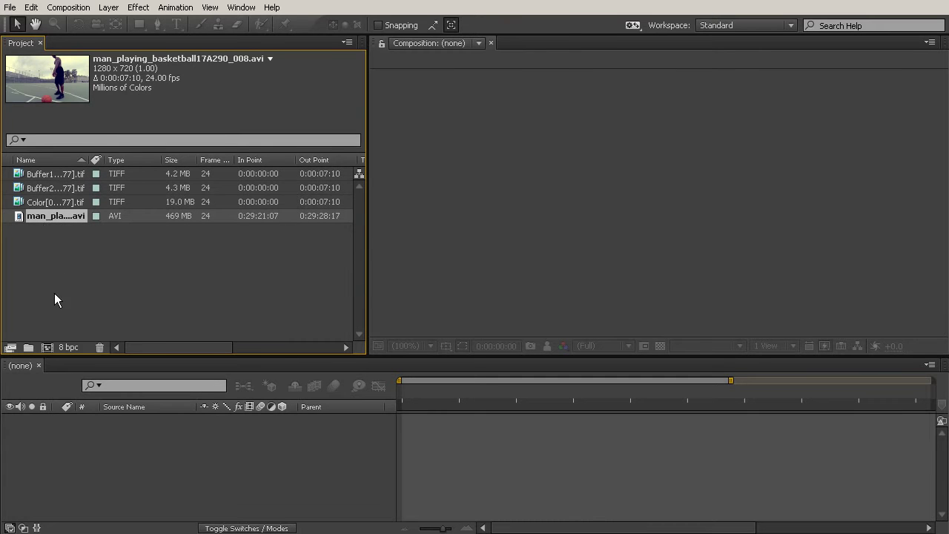
click(46, 348)
drag(401, 392, 942, 422)
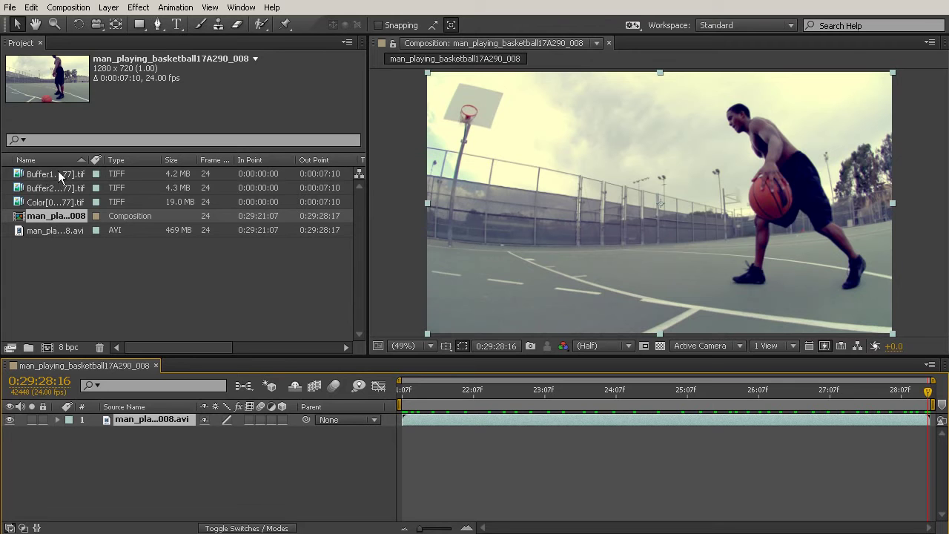
Add the Color[0000-0177].tif sequence above the basketball footage and toggle its visibility off and on to compare
click(56, 203)
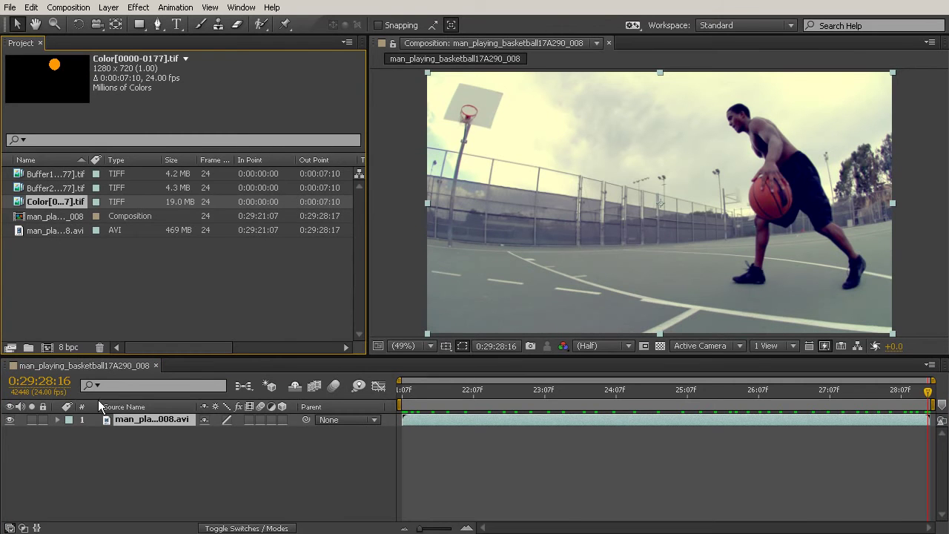
drag(104, 420, 104, 421)
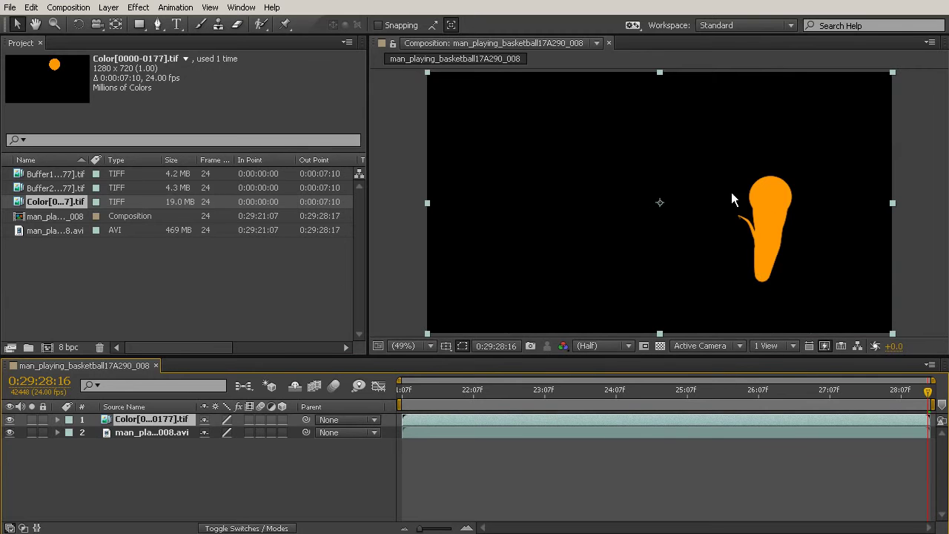
click(10, 420)
click(9, 420)
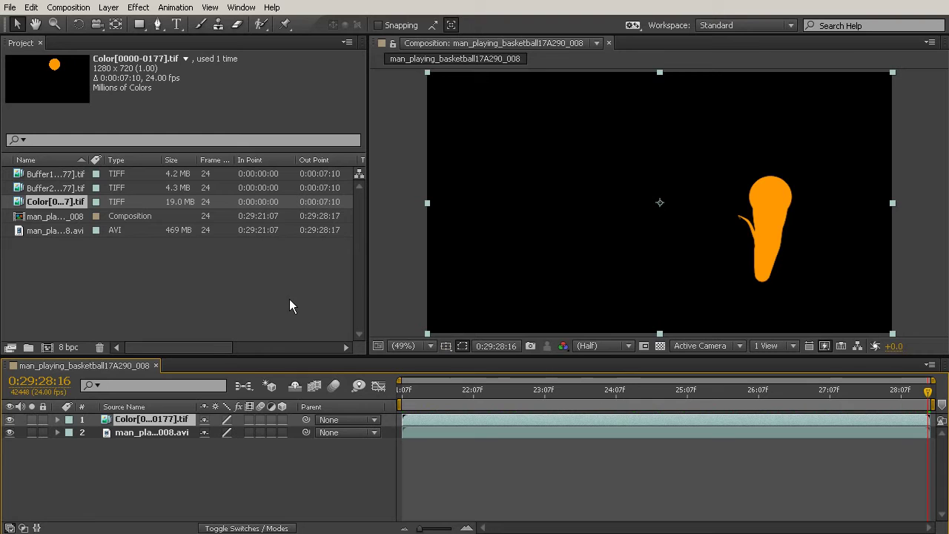
Add the Buffer1_object_1 sequence above the Color layer and set the Color layer's track matte to Luma Matte using it
click(52, 175)
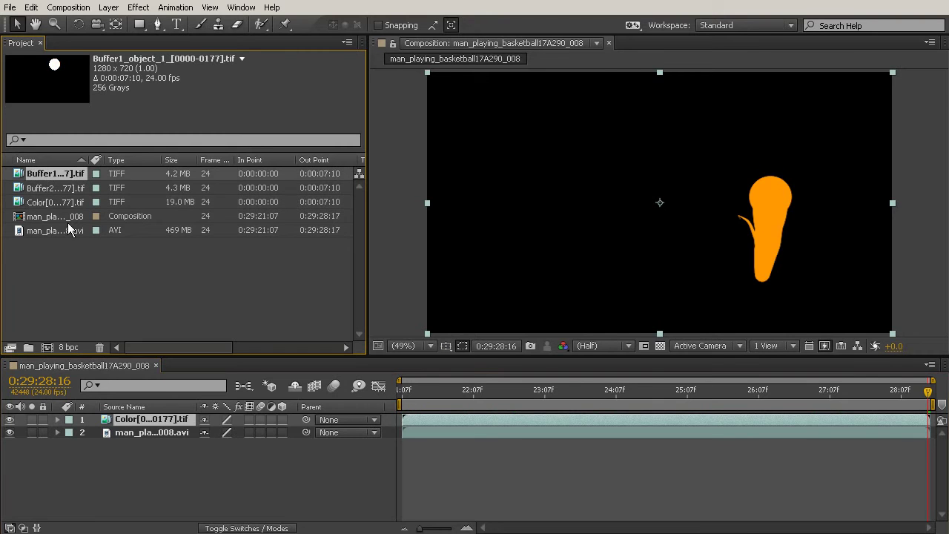
drag(34, 176, 83, 419)
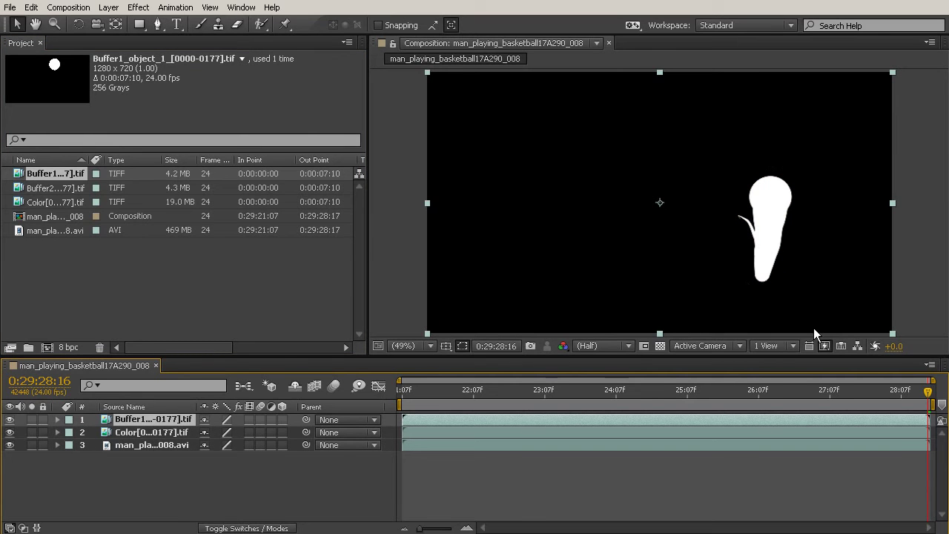
click(236, 528)
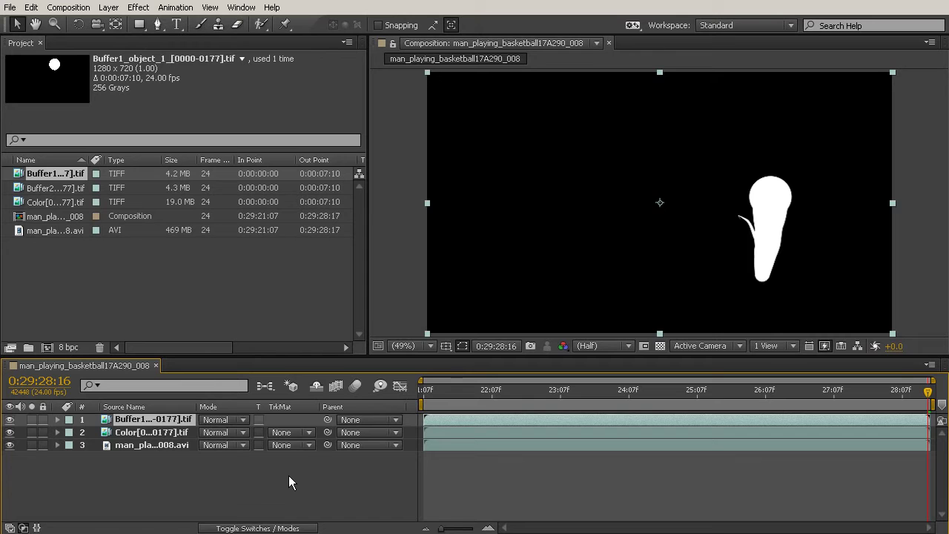
key(ctrl+z)
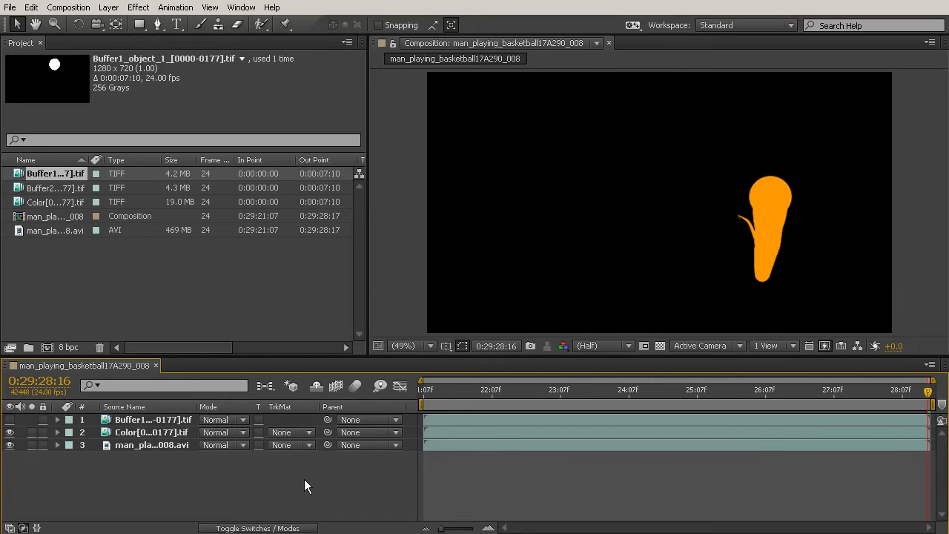
click(293, 433)
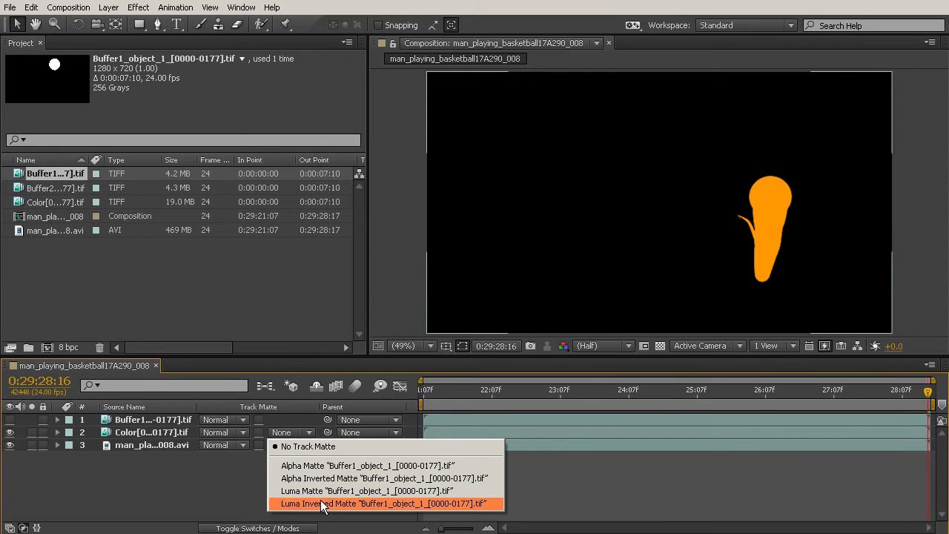
click(340, 491)
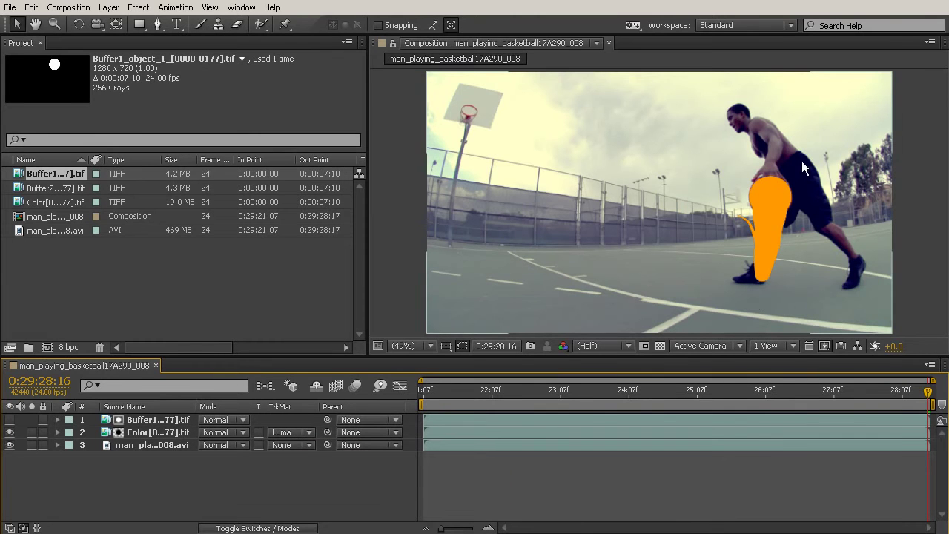
Scrub to 0:29:26:01, set Fast Previews to Off (Final Quality), and play a RAM preview of the composition
drag(424, 387, 748, 401)
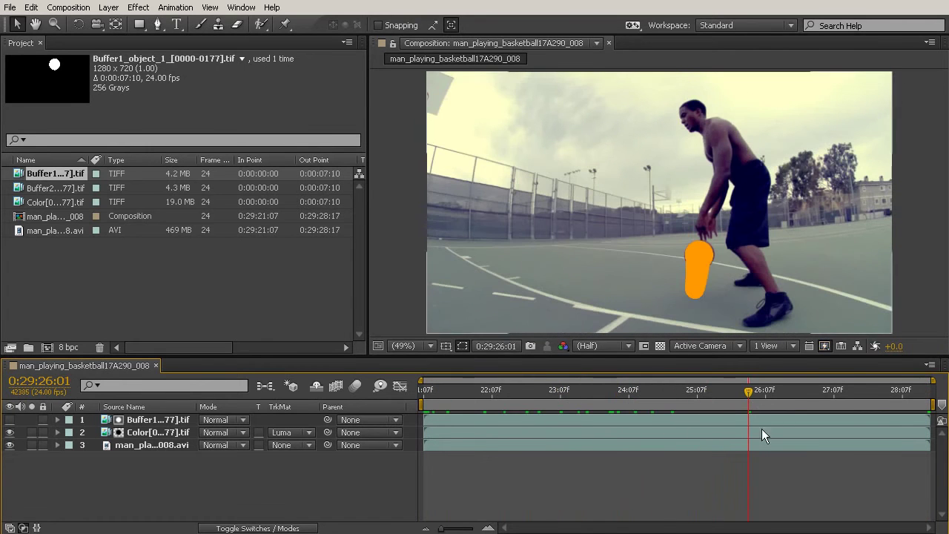
click(826, 346)
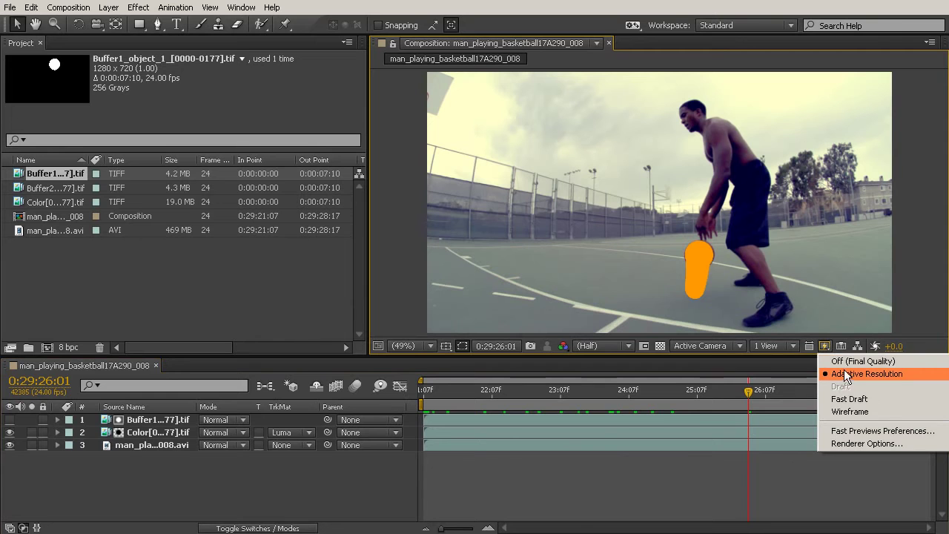
click(839, 361)
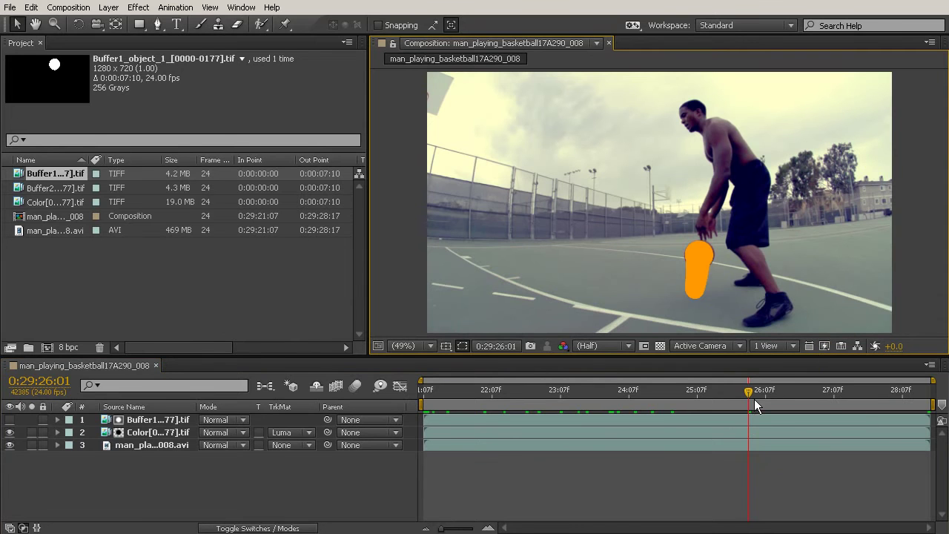
key(KP_0)
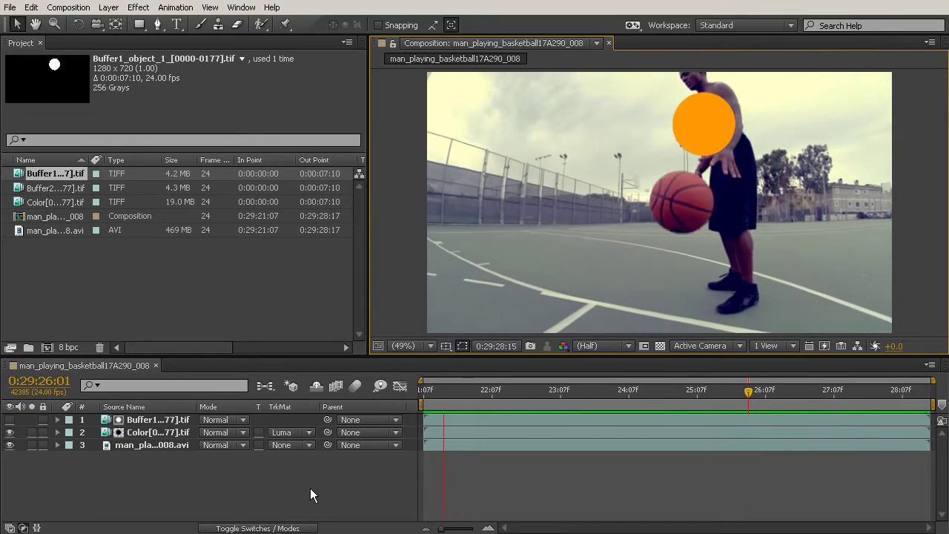
key(space)
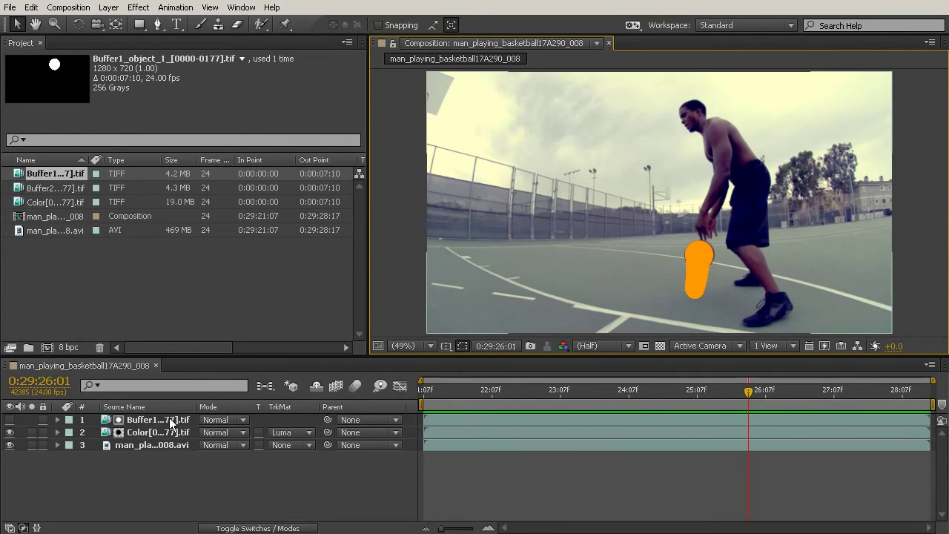
Pre-compose the Buffer1 and Color layers together into a new composition named "Ball Color Alpha"
click(145, 420)
shift+click(186, 431)
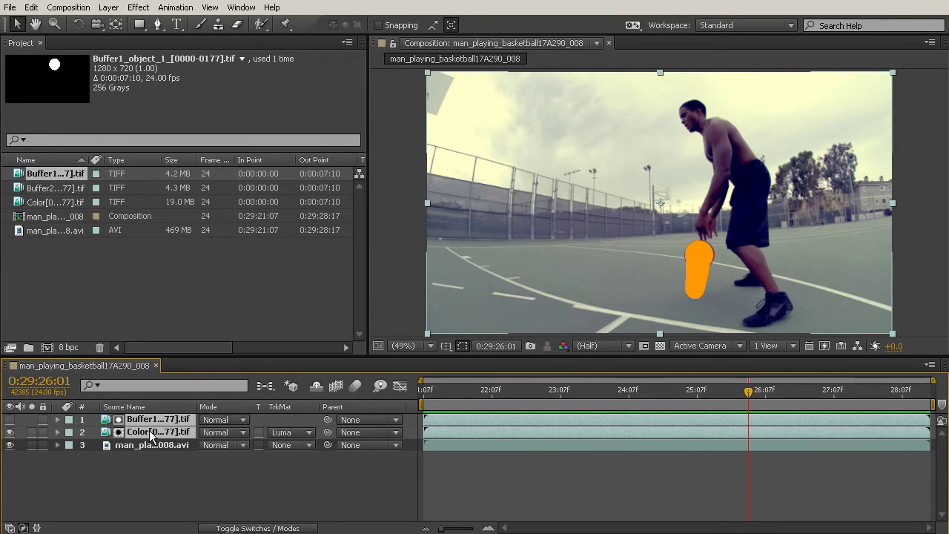
click(58, 187)
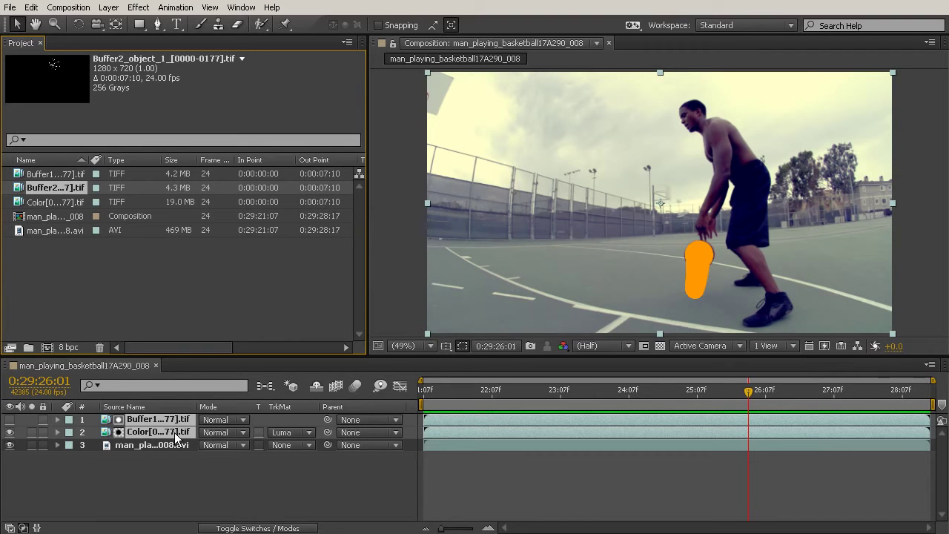
click(151, 432)
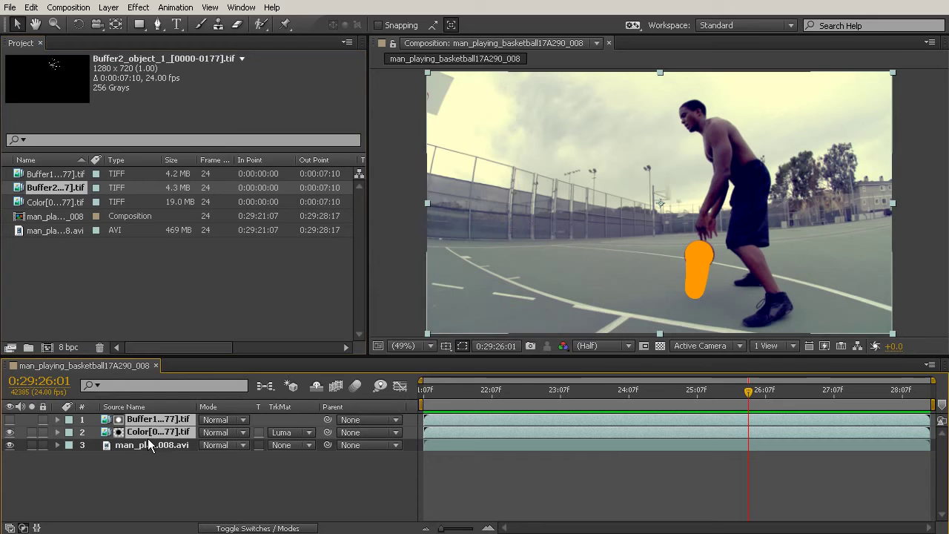
key(ctrl+shift+c)
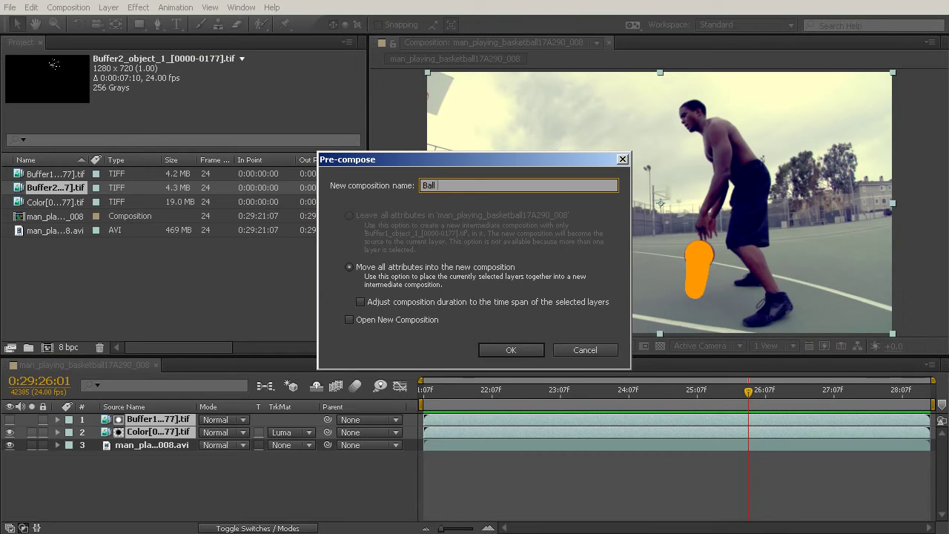
text(Ball Color)
text( All)
click(504, 350)
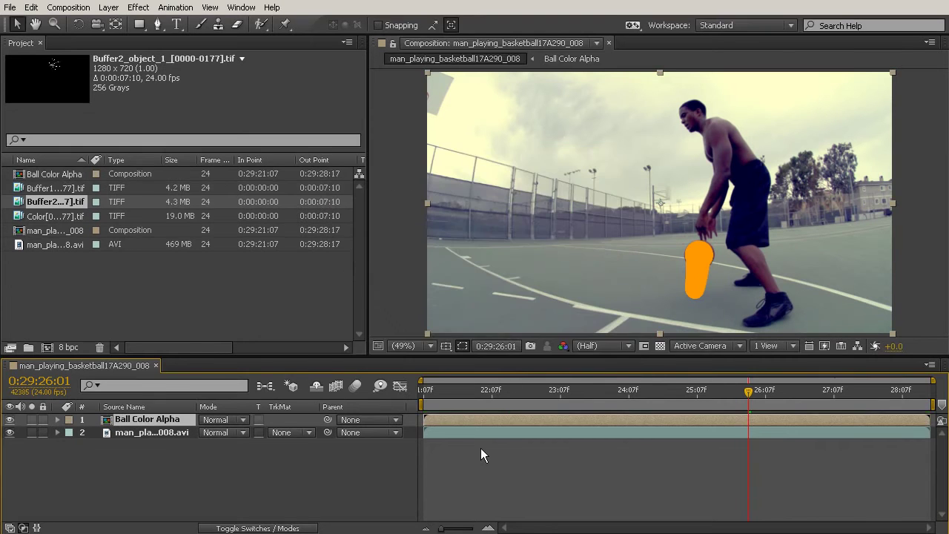
Add the Buffer2_object_1 sequence above Ball Color Alpha and set that layer's track matte to Luma Inverted Matte
click(48, 200)
drag(87, 422, 89, 423)
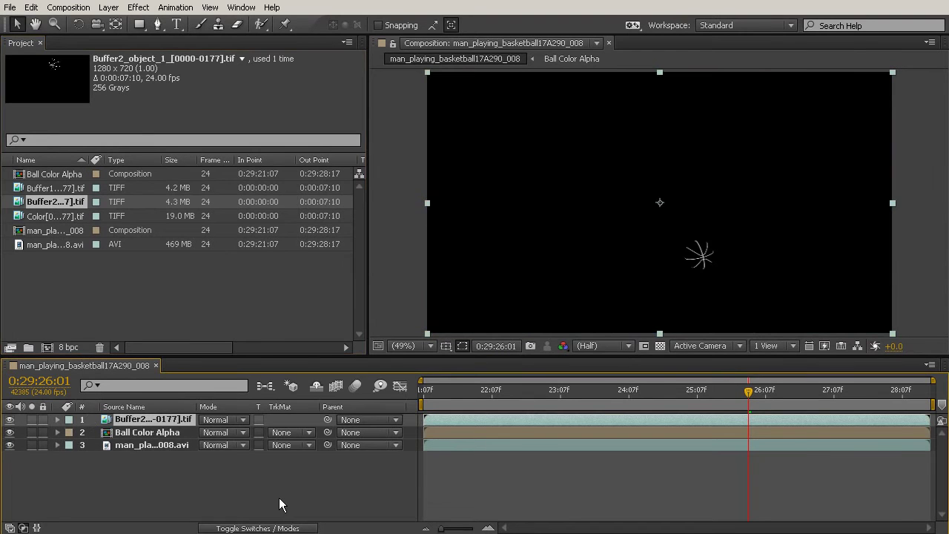
click(278, 433)
click(302, 491)
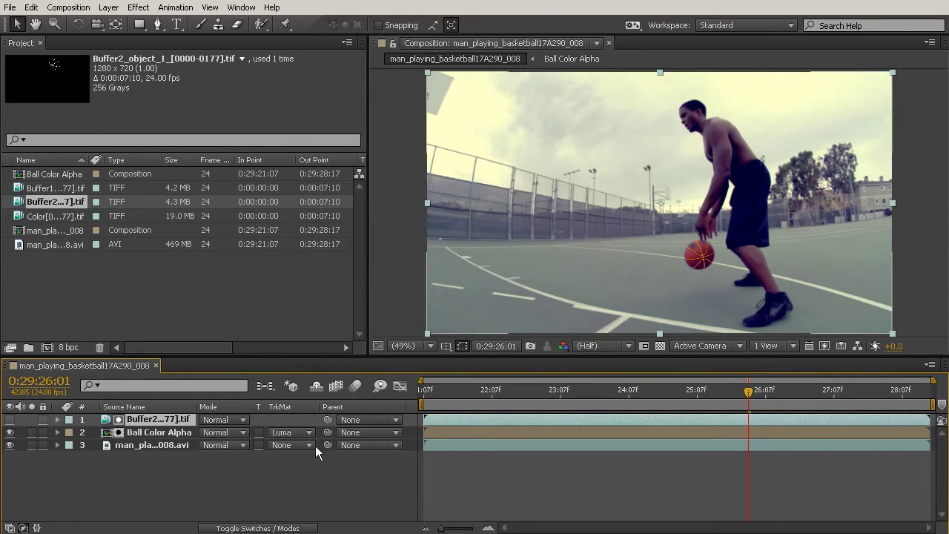
click(290, 432)
click(311, 504)
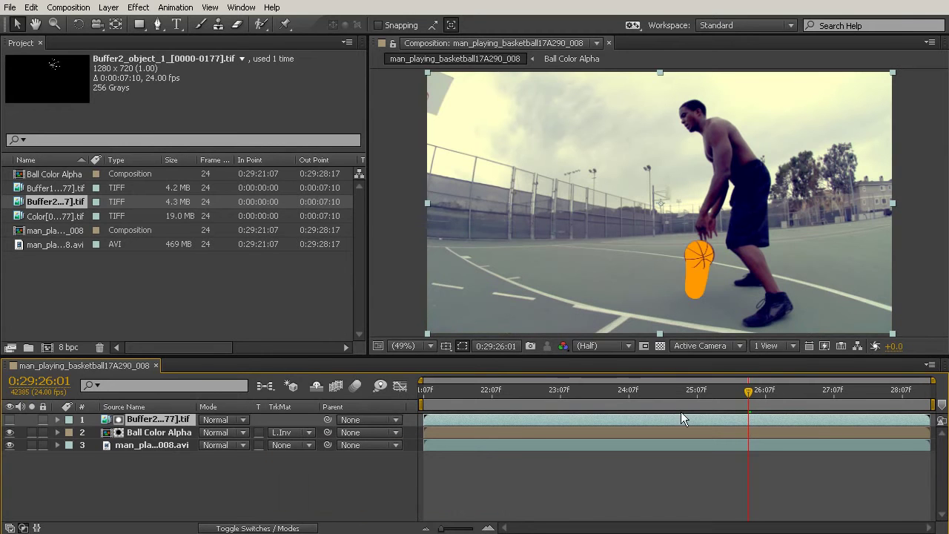
Examine the orange ball's edges and seam lines close up at 800% magnification
scroll(730, 261, up, 5)
drag(741, 287, 632, 15)
drag(710, 223, 610, 104)
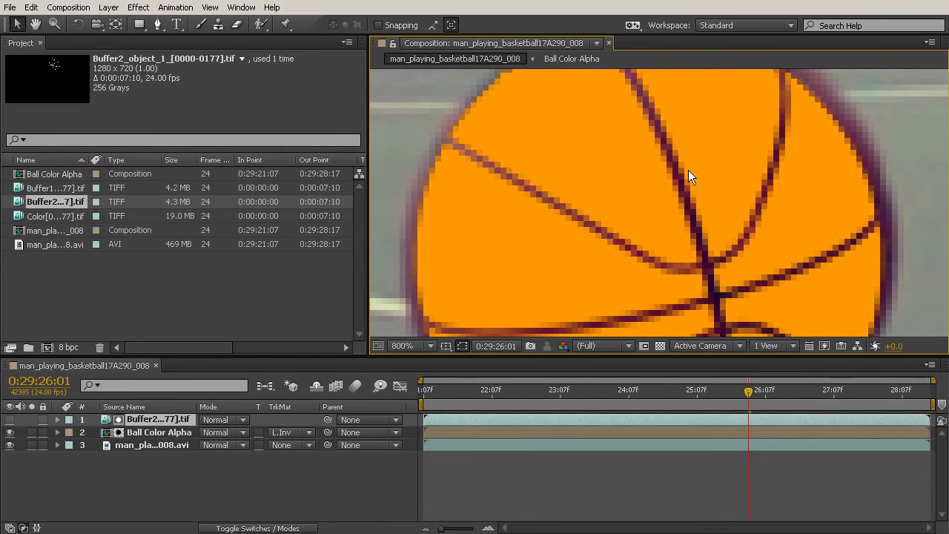
Play a RAM preview of the composition at 50% magnification to check the masked orange ball over the footage
scroll(767, 238, down, 3)
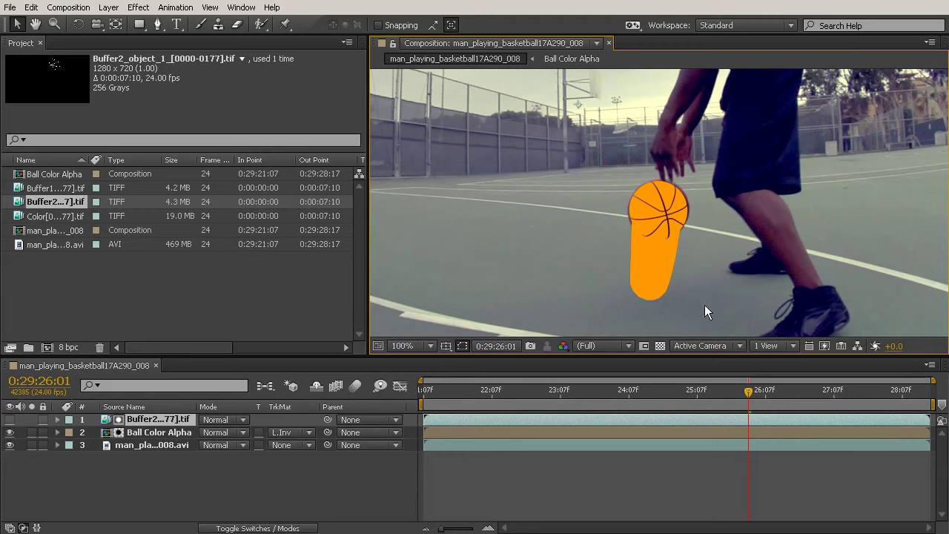
scroll(682, 228, down, 4)
scroll(680, 225, up, 1)
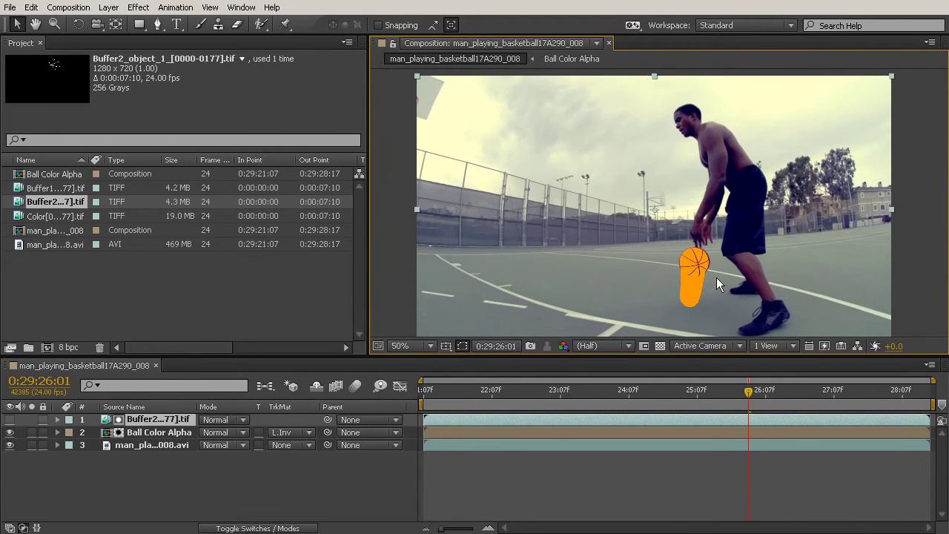
key(KP_0)
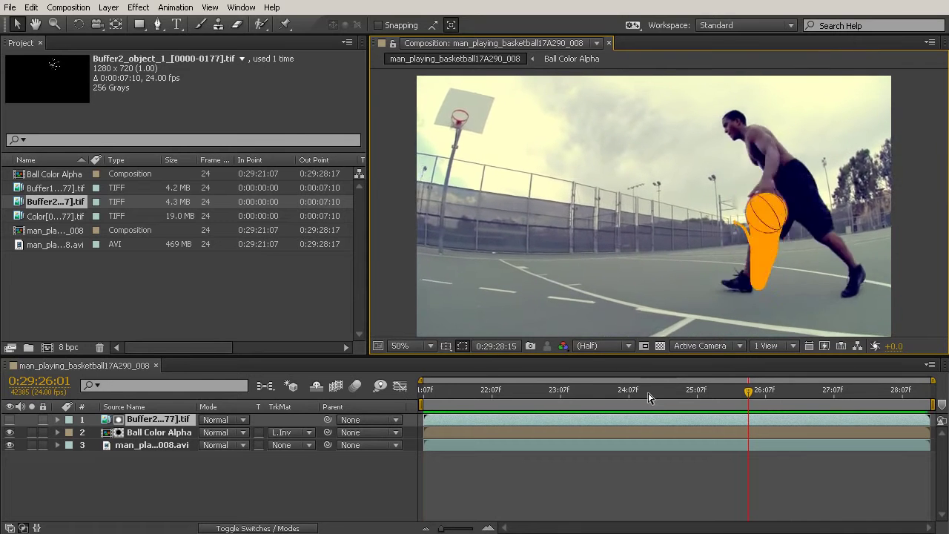
key(space)
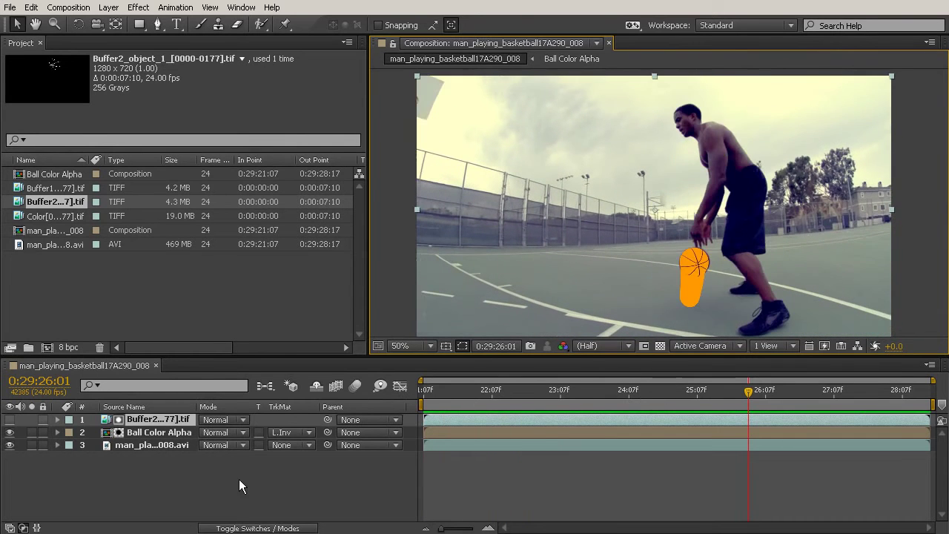
Pre-compose the Buffer2 matte and Ball Color Alpha layers together into a new composition named "BallCutout"
click(169, 436)
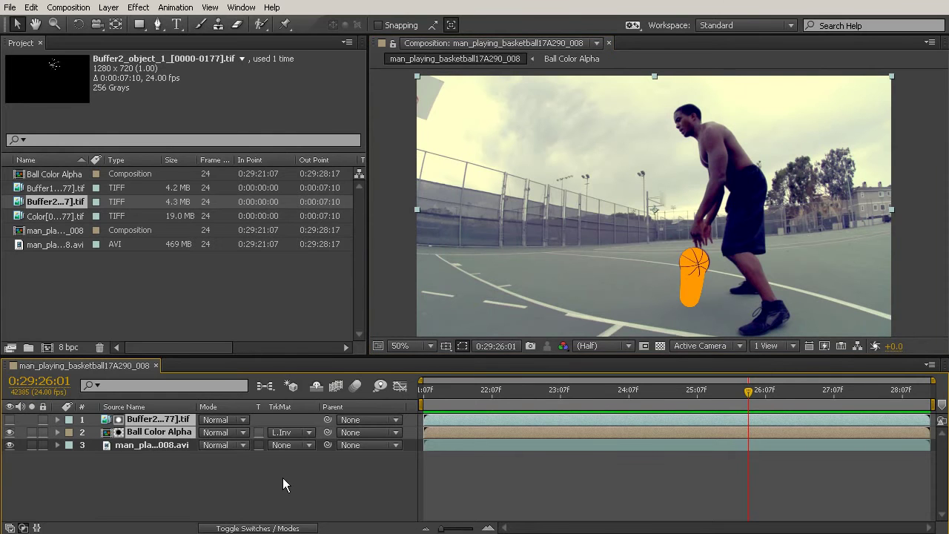
key(ctrl+shift+c)
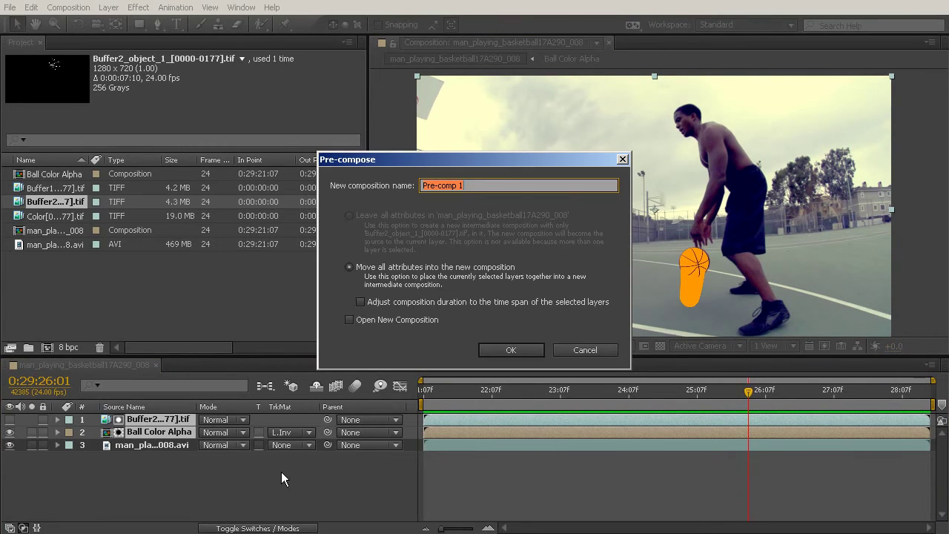
text(BallCutout)
click(519, 351)
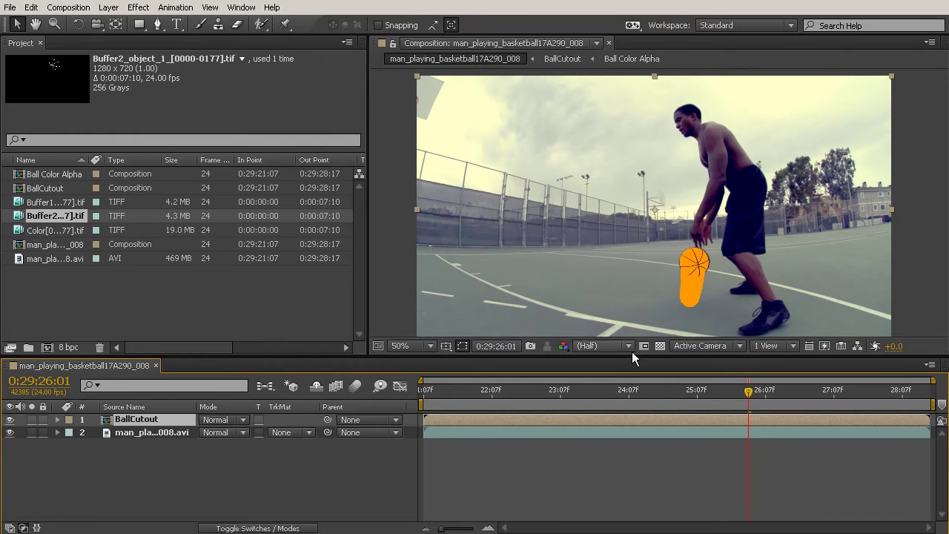
Enlarge the composition viewing area and examine the orange ball and its trail close up
drag(630, 356, 630, 384)
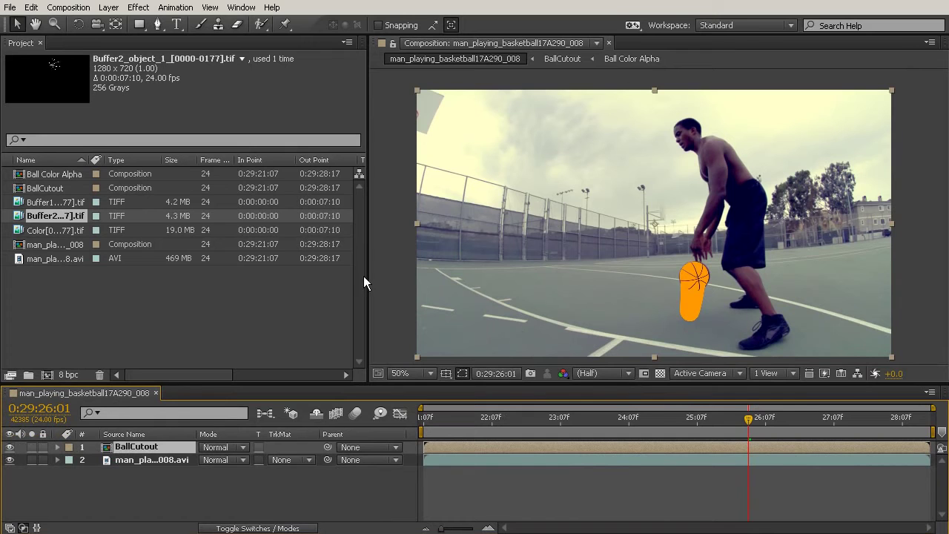
drag(367, 275, 210, 276)
scroll(536, 297, up, 2)
drag(535, 296, 601, 106)
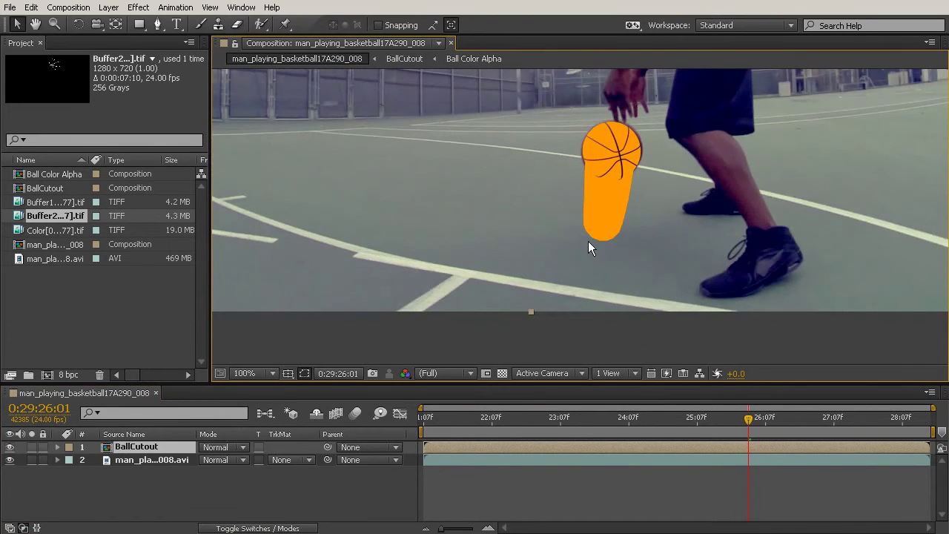
drag(663, 248, 625, 268)
scroll(637, 217, down, 2)
drag(638, 217, 672, 232)
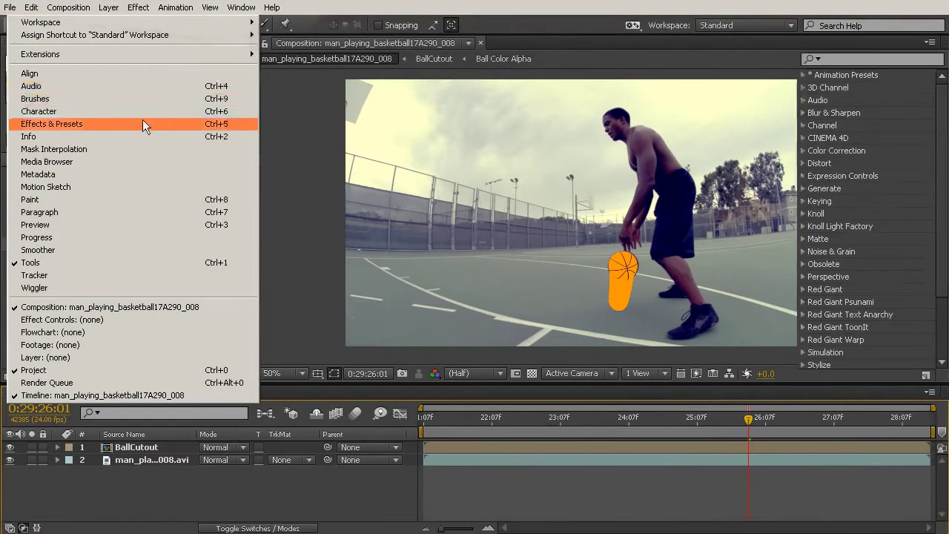
Find the Stylize Glow effect among the available effects and apply it to the BallCutout layer
click(143, 119)
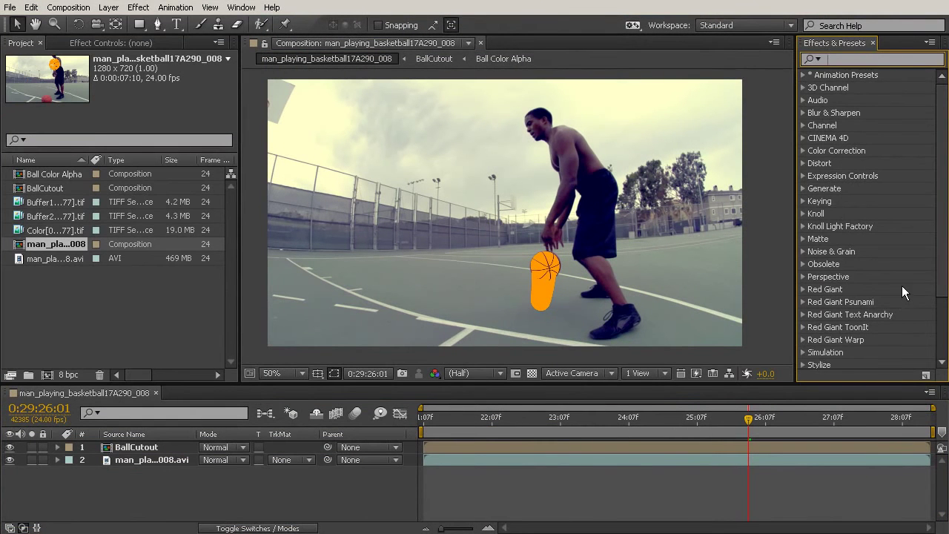
text(glow)
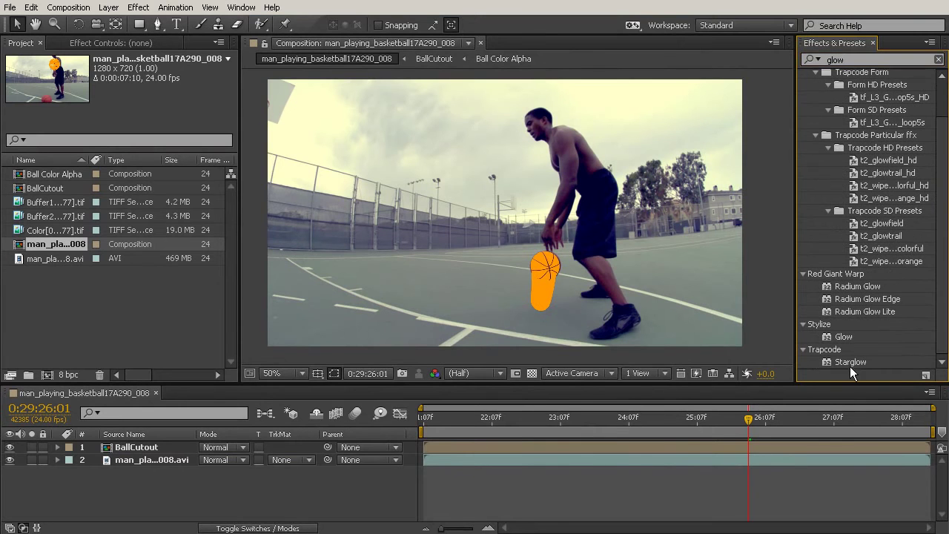
click(845, 336)
drag(843, 333, 473, 447)
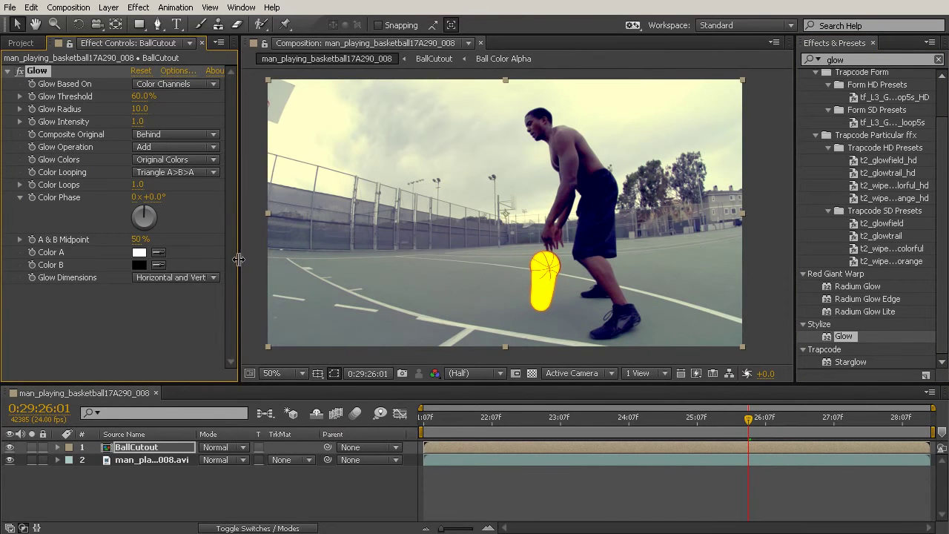
drag(239, 260, 274, 278)
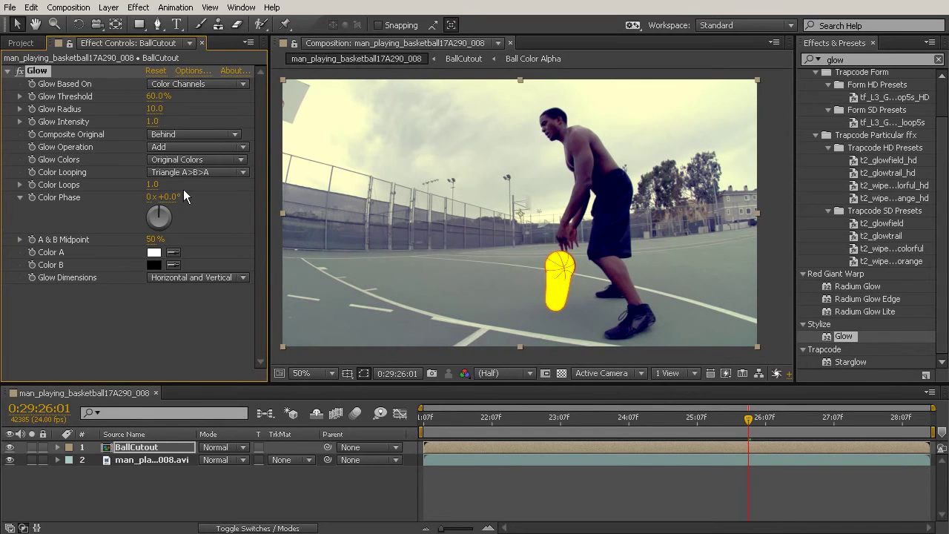
Base the BallCutout layer's glow on the Alpha Channel
scroll(578, 277, up, 2)
scroll(571, 293, down, 1)
scroll(609, 139, up, 2)
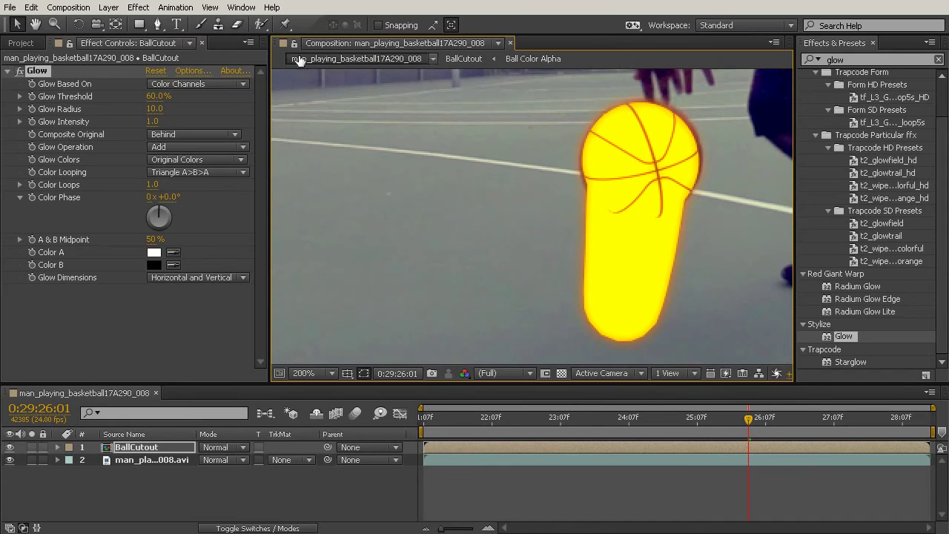
click(184, 84)
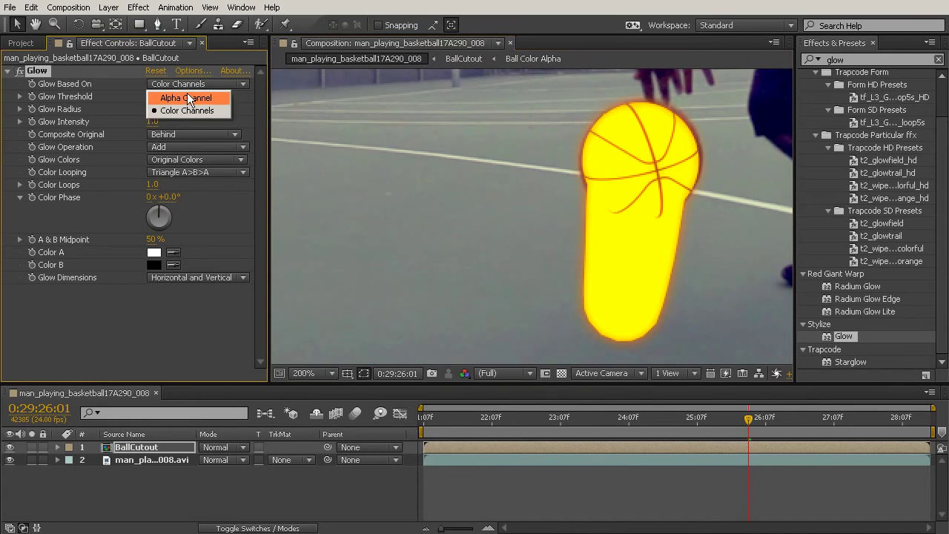
click(190, 99)
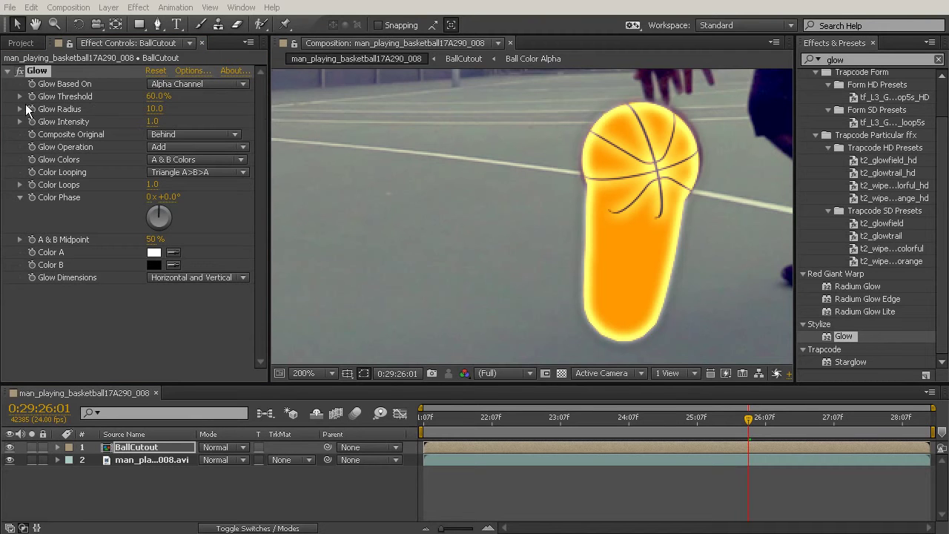
Set the first glow's threshold to 91.8%, its intensity to 1.3 and its color loops to 3.0
drag(166, 94, 287, 97)
click(159, 102)
text(89)
key(Return)
drag(185, 108, 476, 111)
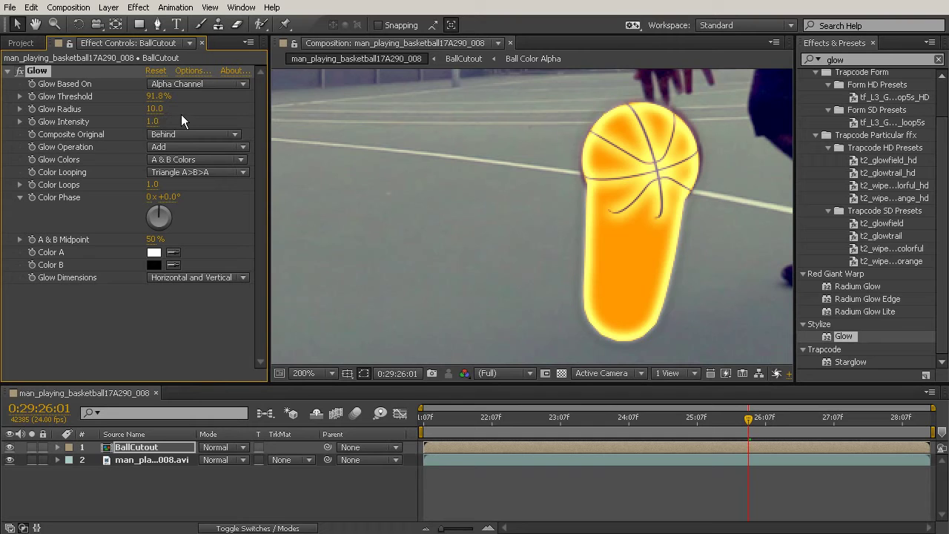
drag(155, 121, 180, 123)
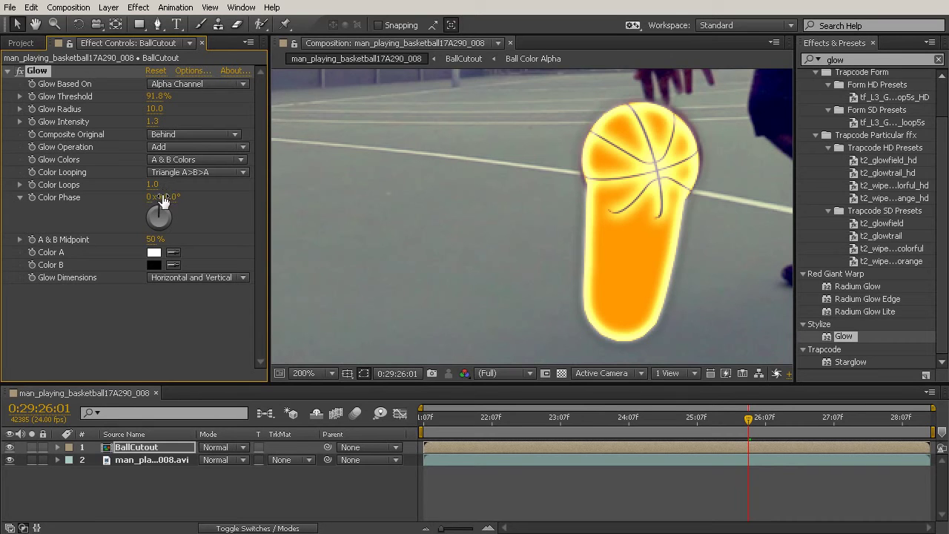
drag(157, 189, 293, 173)
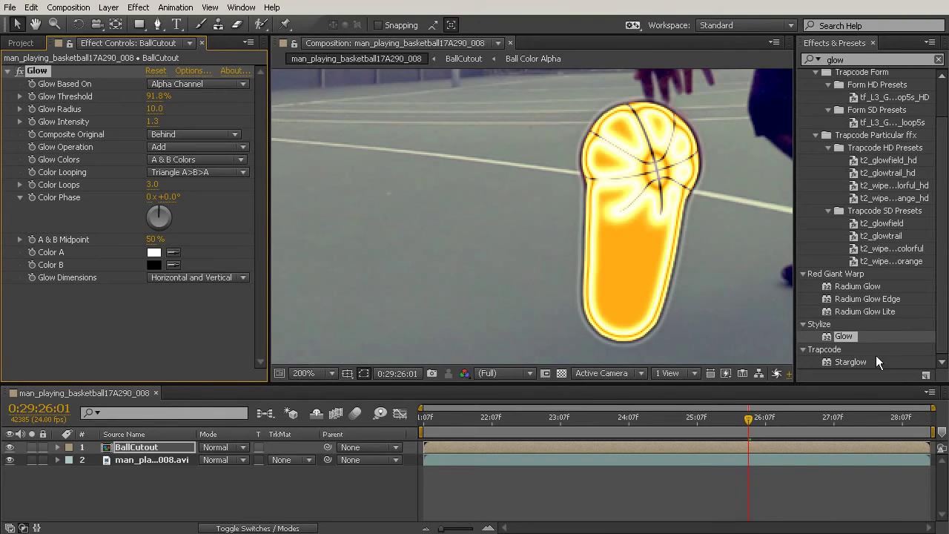
Add a second Glow effect to BallCutout with a threshold of 90.6%, radius of 49 and intensity of 0.7
drag(847, 335, 167, 446)
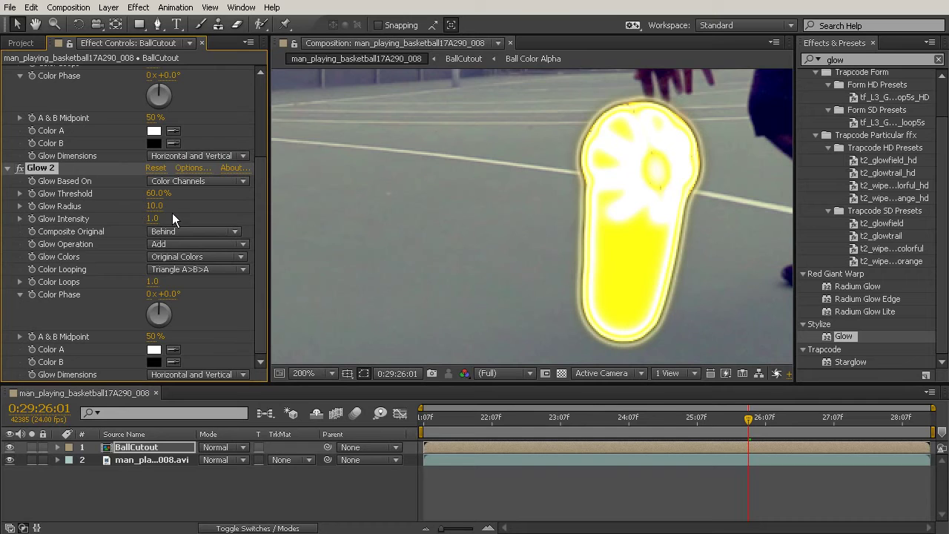
drag(163, 197, 231, 200)
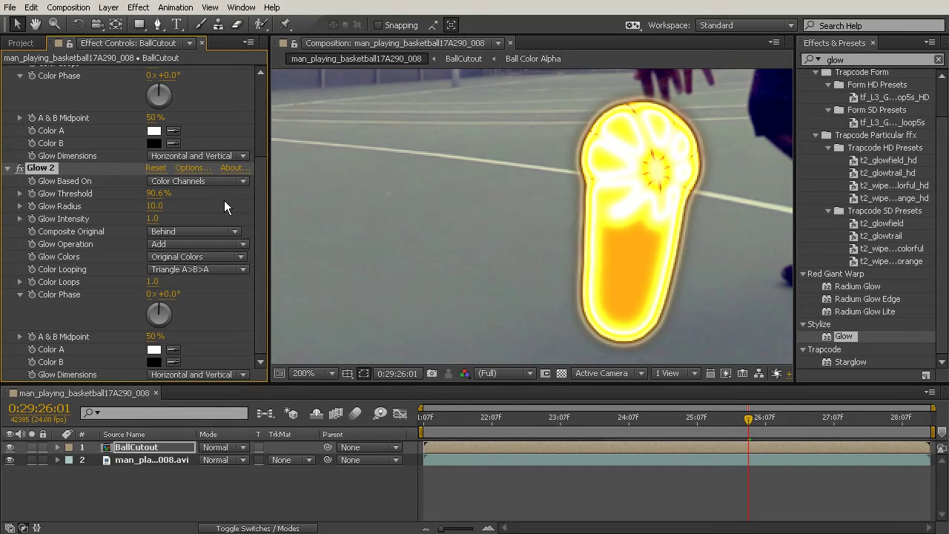
drag(154, 206, 197, 206)
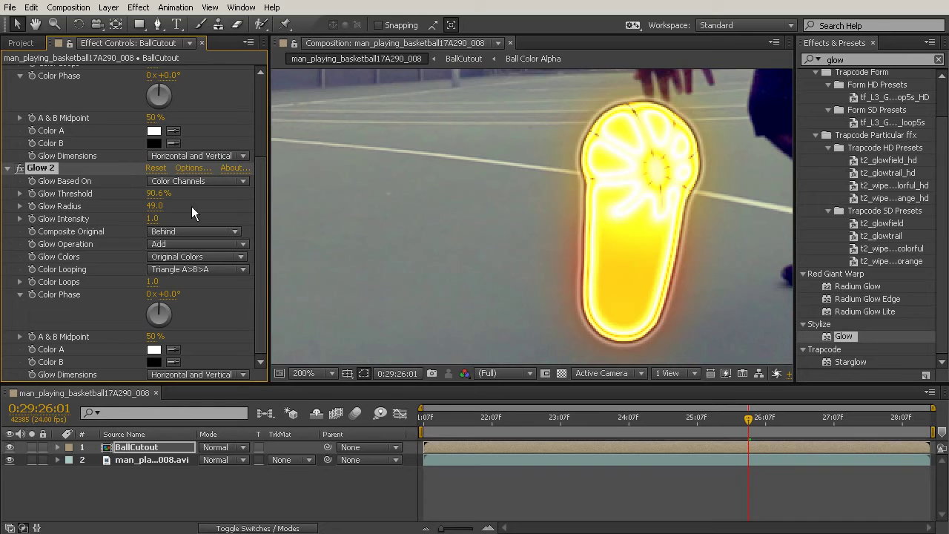
drag(153, 219, 138, 224)
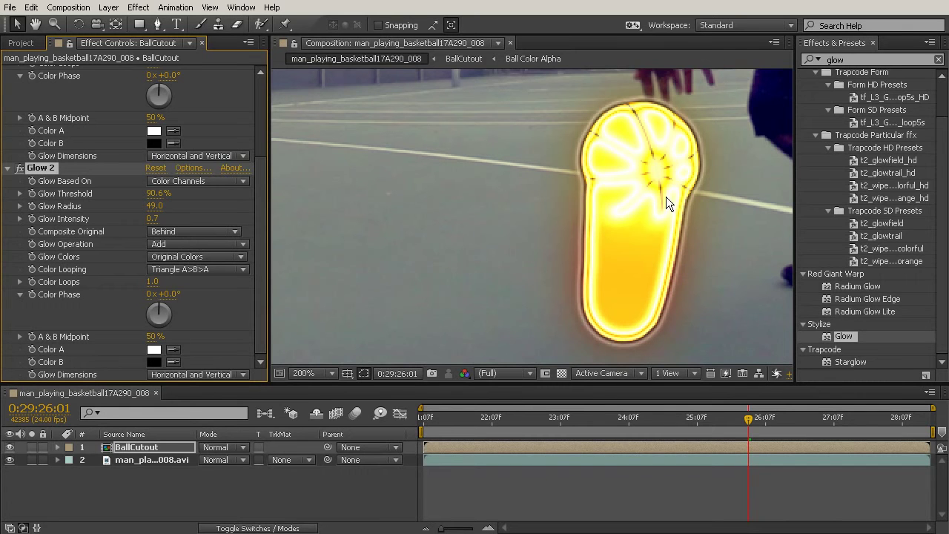
Set the BallCutout layer's blending mode to Add
scroll(667, 196, down, 4)
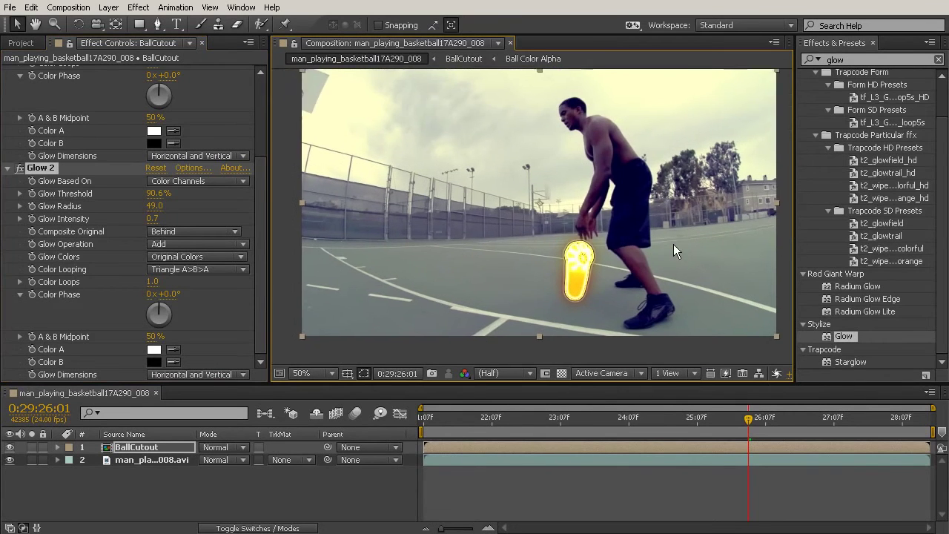
scroll(677, 244, up, 4)
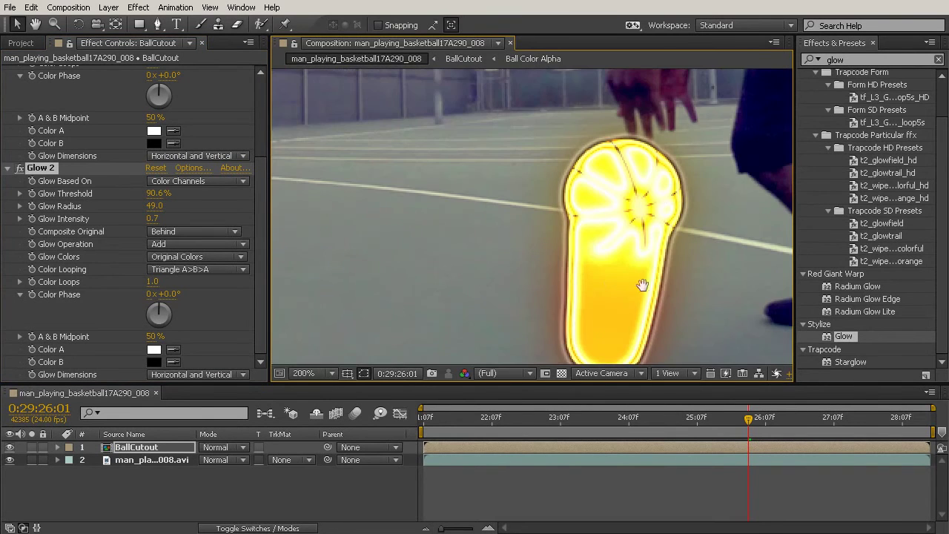
drag(643, 286, 639, 194)
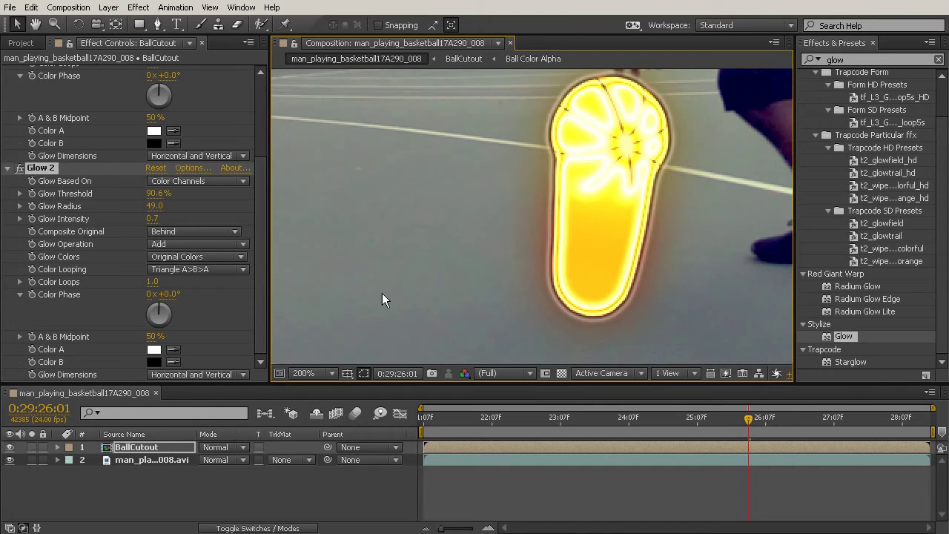
click(225, 445)
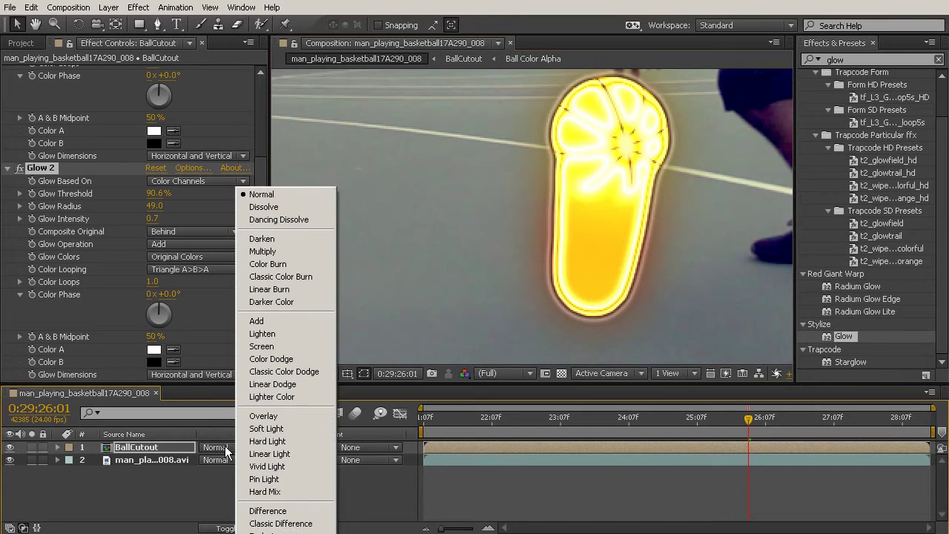
click(268, 321)
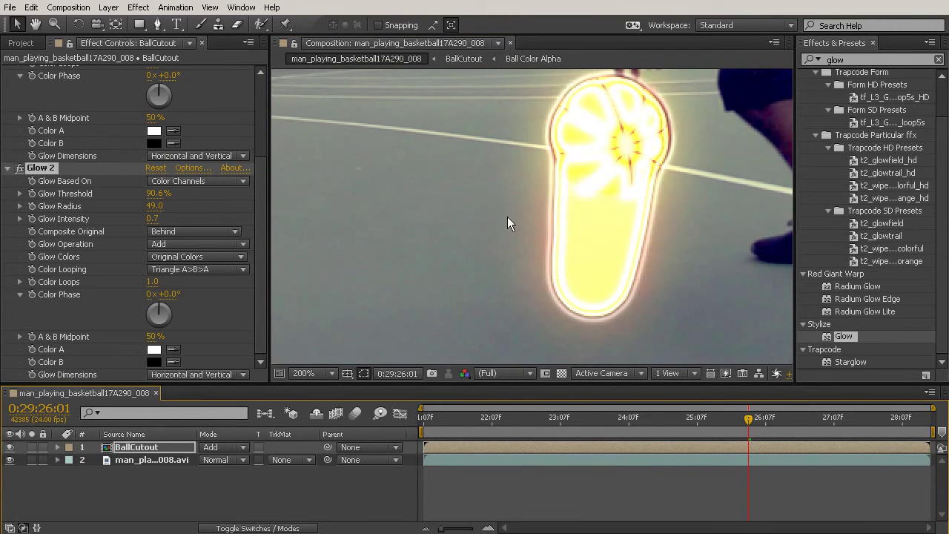
Scrub through the composition to 0:29:27:02 to check the glowing ball and trail in different frames
scroll(627, 160, down, 1)
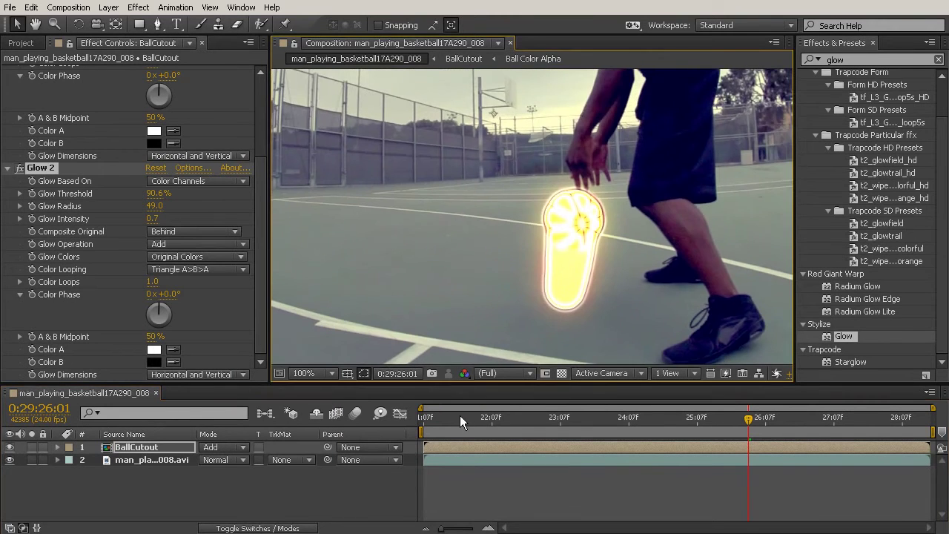
click(457, 417)
drag(462, 416, 818, 431)
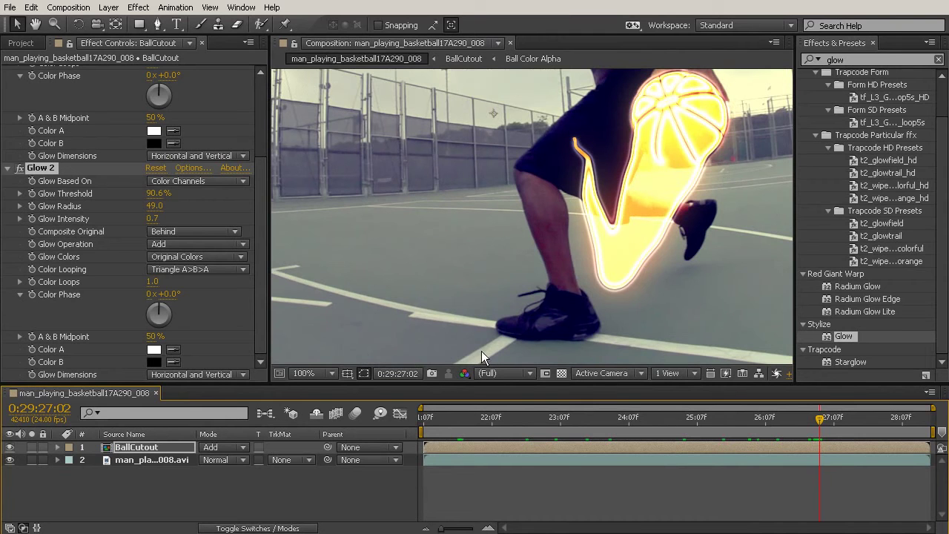
scroll(615, 215, down, 2)
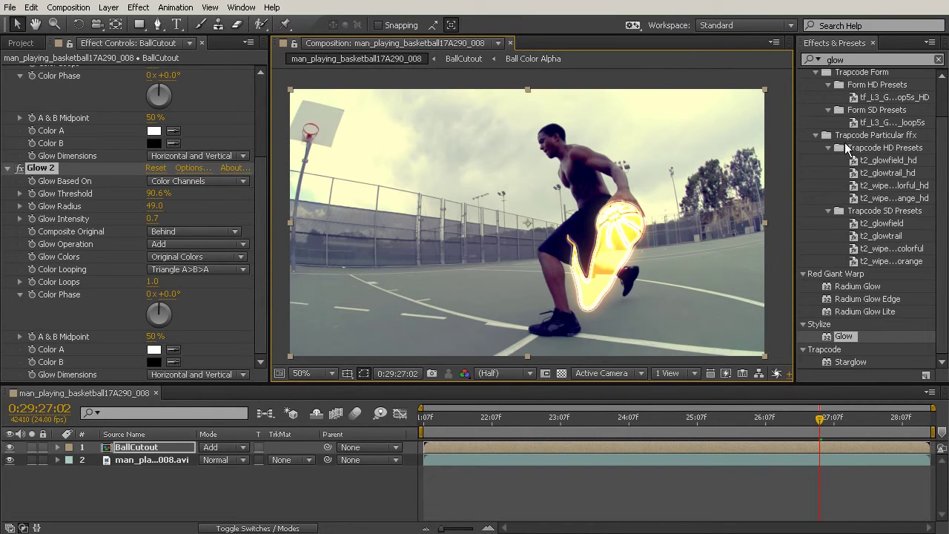
Search the effects for "hue" and apply Hue/Saturation to the BallCutout layer
click(845, 60)
drag(865, 60, 789, 59)
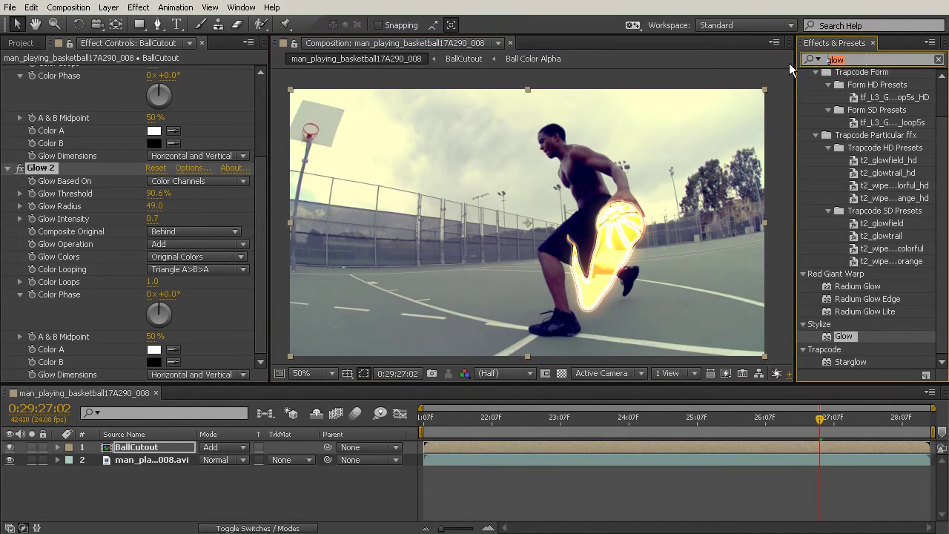
text(hue)
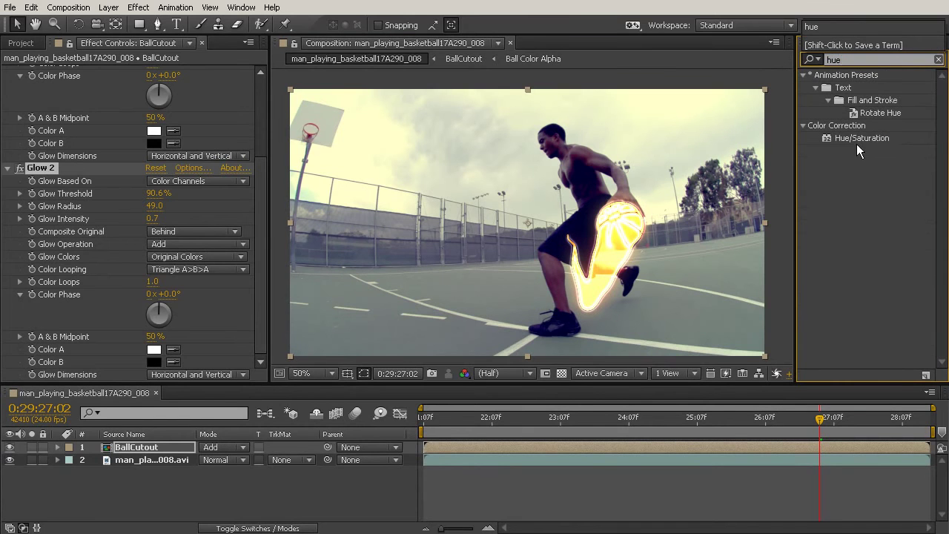
drag(845, 137, 117, 450)
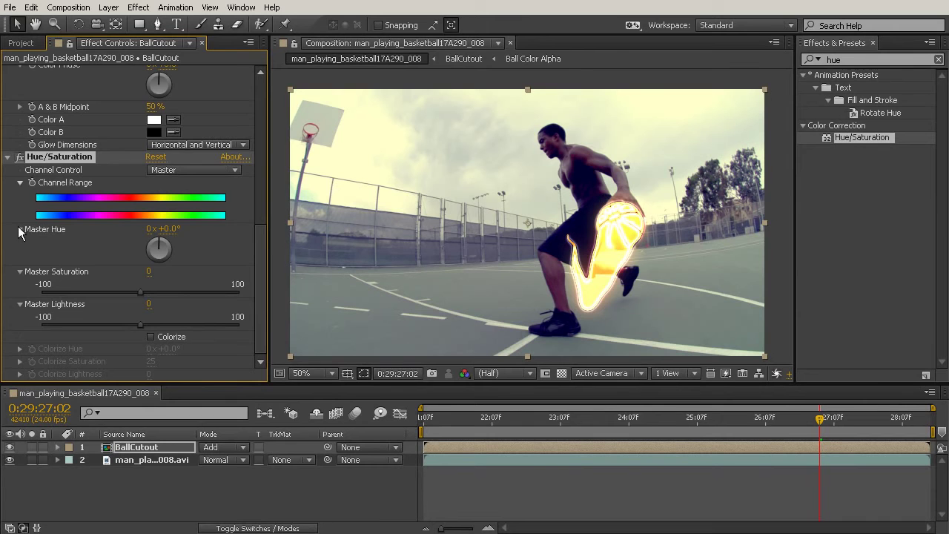
Move the Hue/Saturation effect above both Glow effects on BallCutout and collapse all three effects
scroll(77, 87, up, 3)
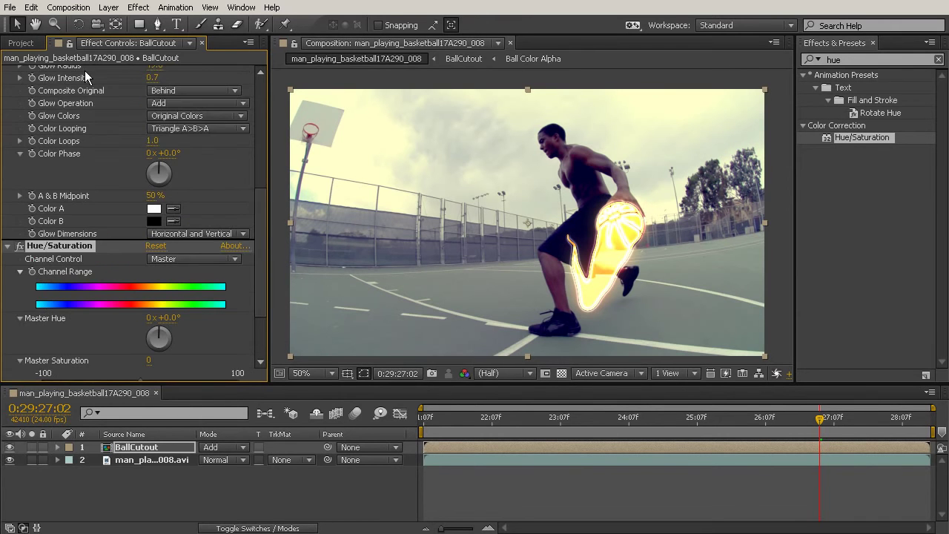
scroll(85, 71, up, 3)
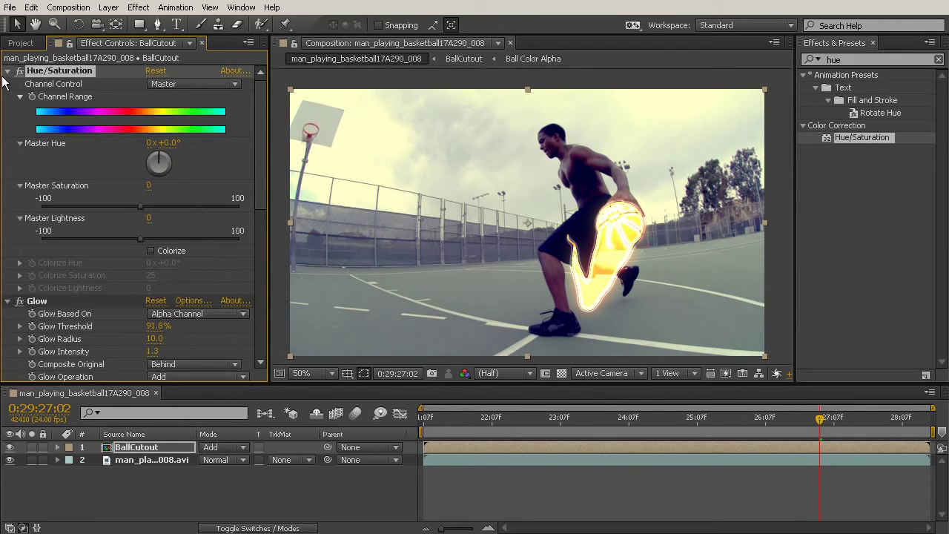
click(6, 70)
click(7, 83)
click(6, 97)
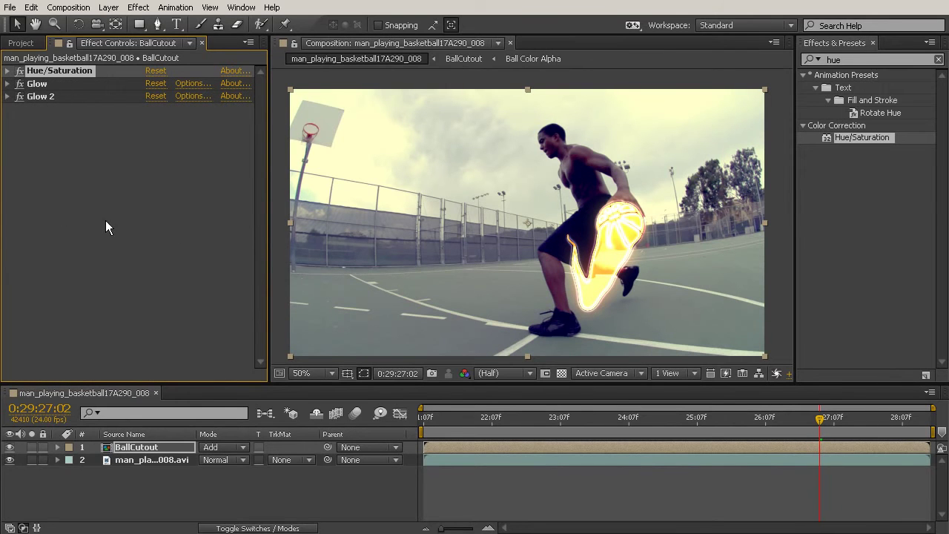
Set the Hue/Saturation effect's Master Hue to -14.0° and toggle the effect off and on to compare
click(8, 71)
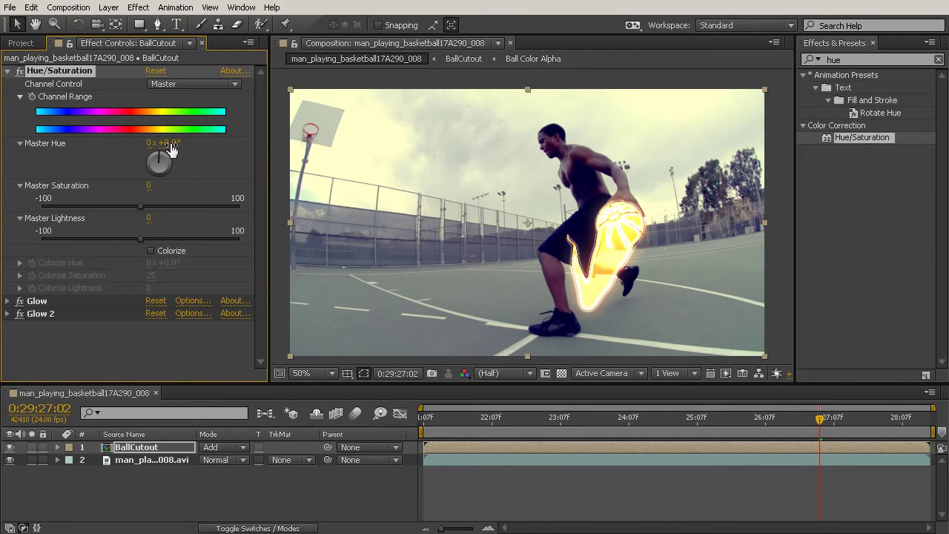
mouse_move(170, 142)
mouse_down()
mouse_move(23, 138)
mouse_move(88, 154)
mouse_move(185, 150)
mouse_move(169, 154)
mouse_up()
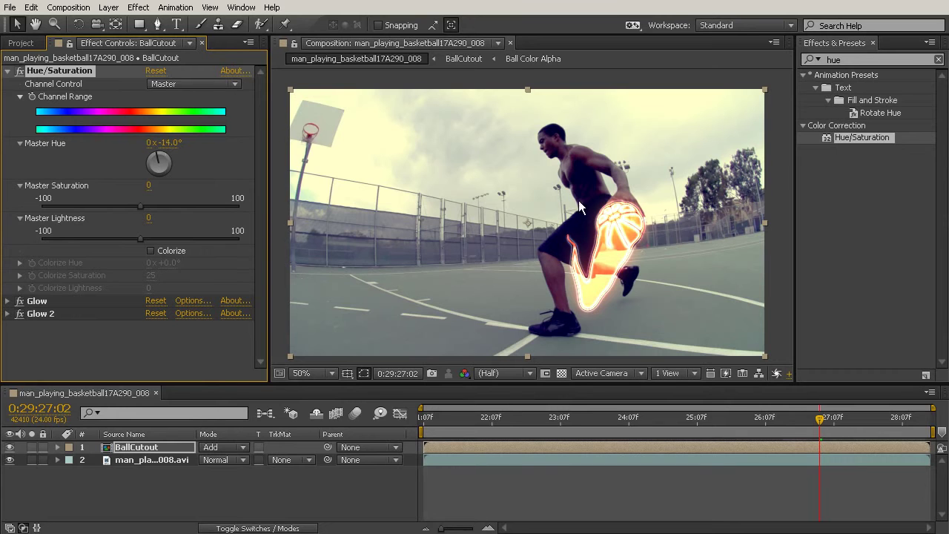
click(20, 73)
click(20, 73)
click(20, 73)
click(20, 73)
Play a preview of the composition to check the recoloured ball and trail in motion
key(alt+Tab)
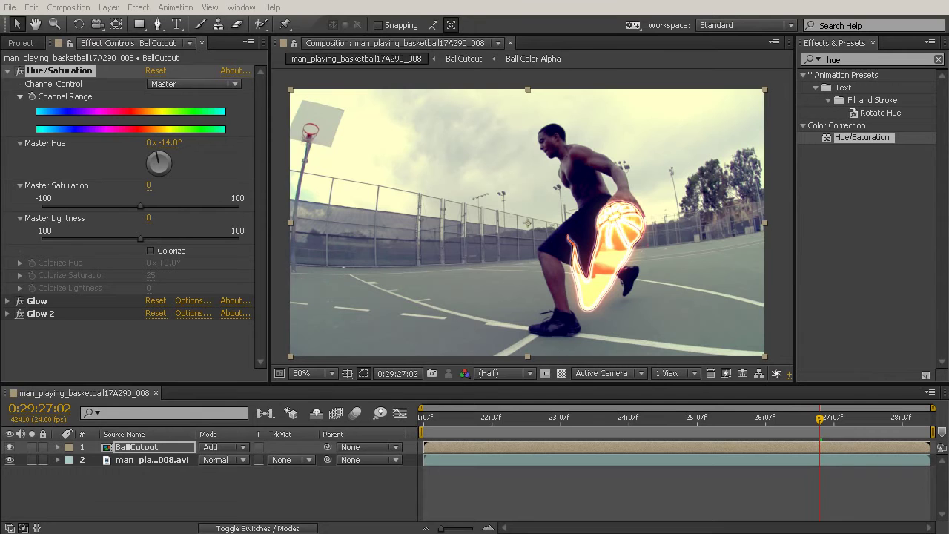
click(411, 475)
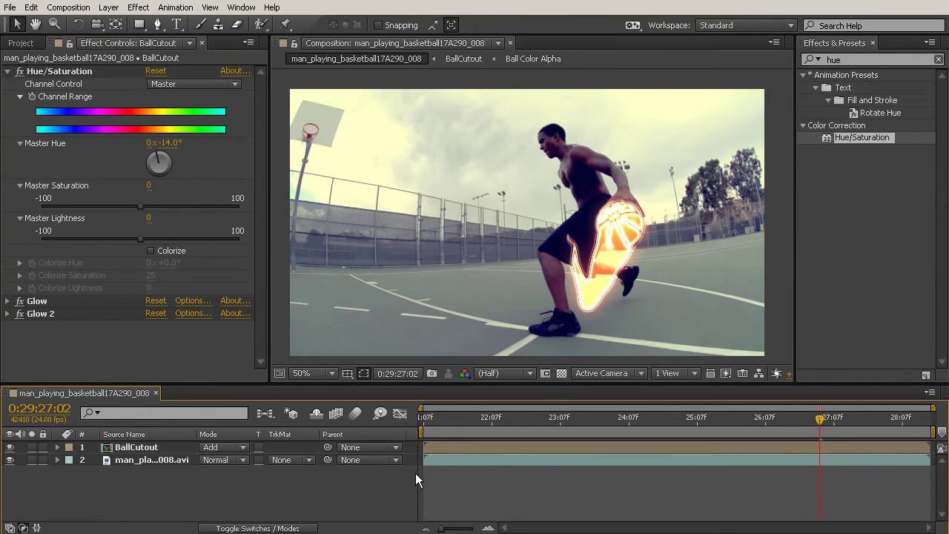
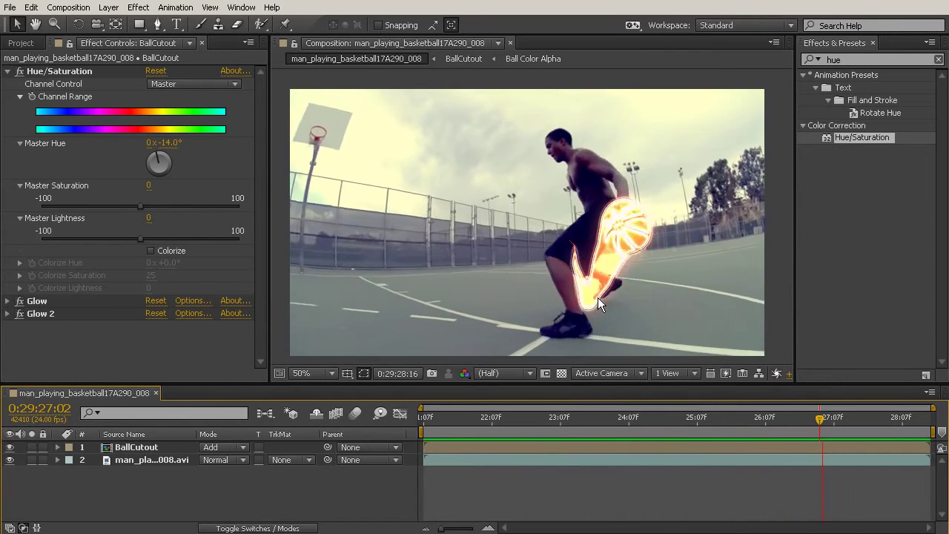
key(space)
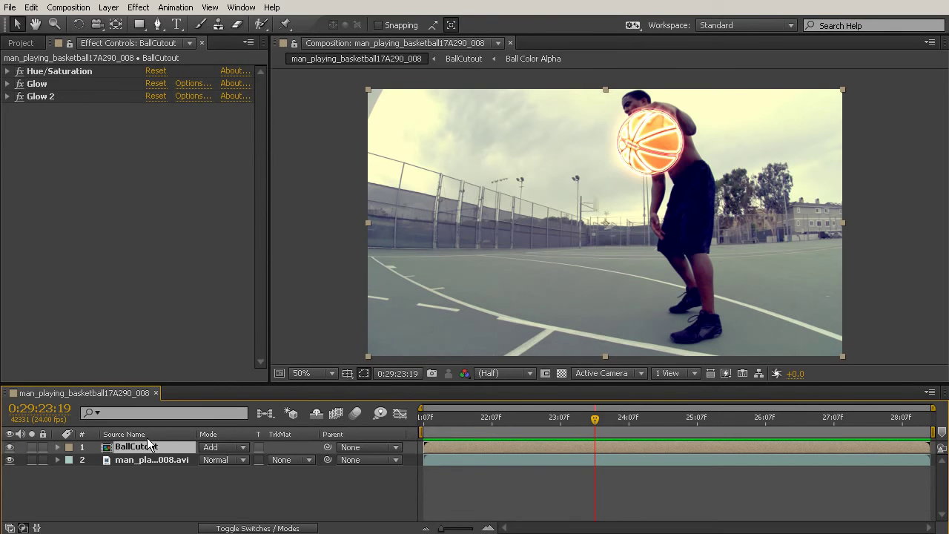
Pre-compose BallCutout as "Ball with Glow Effects" with all attributes moved, and set the new layer's blending mode to Add
key(ctrl+shift+c)
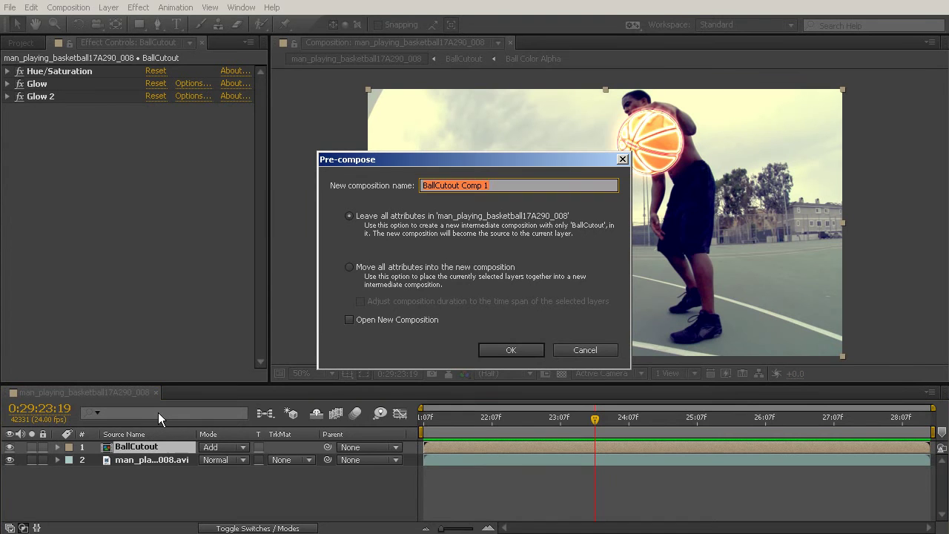
text(Ball with Glow Effects)
click(345, 267)
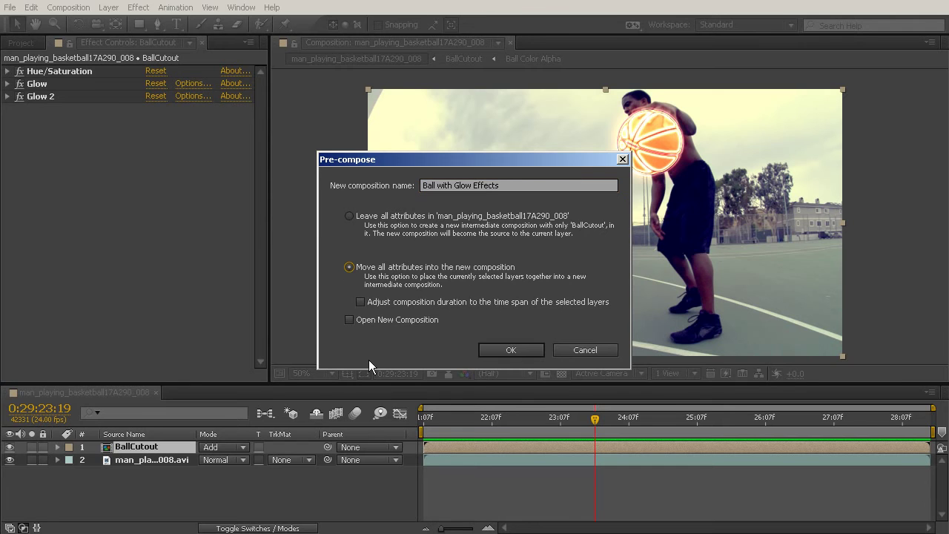
click(506, 347)
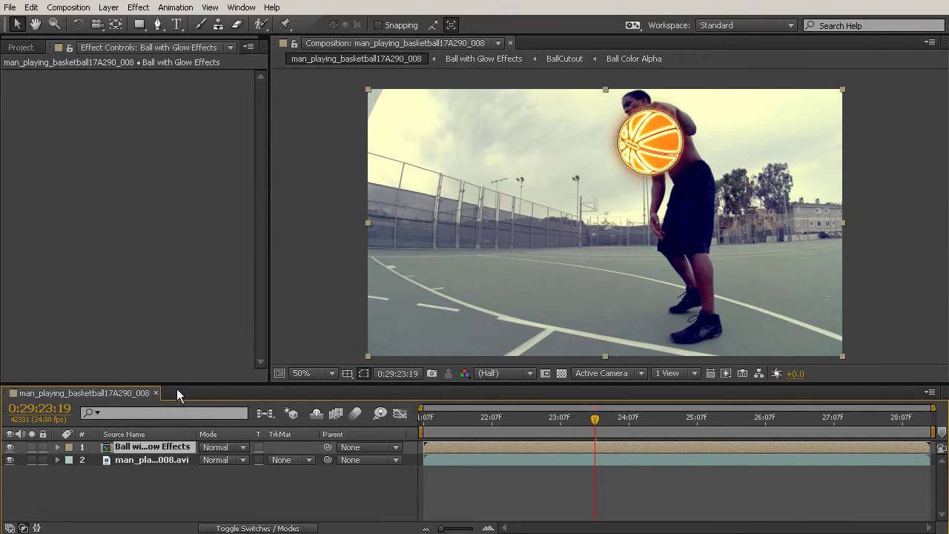
click(230, 448)
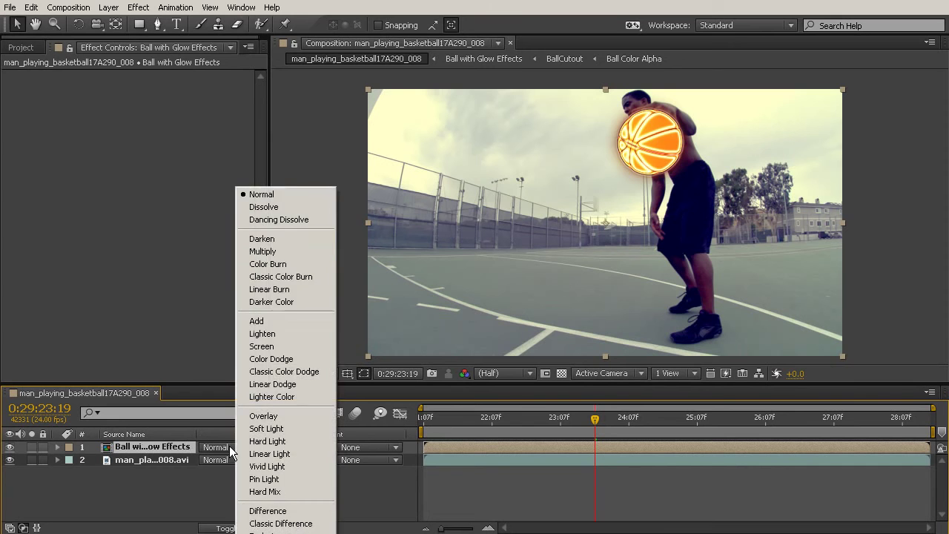
click(253, 321)
Examine the glowing ball up close at 100% from the clip's beginning through 0:29:23:19, ending on that frame
drag(603, 417, 618, 451)
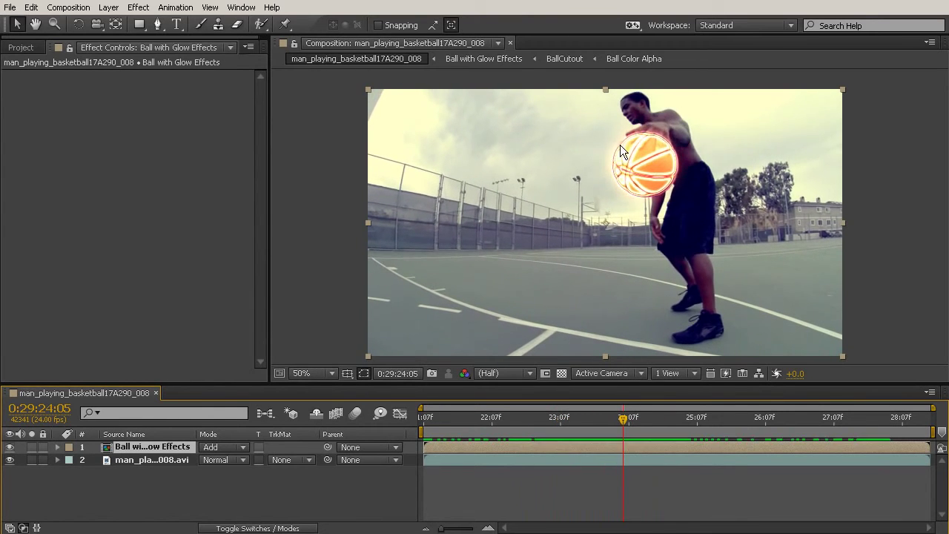
scroll(616, 149, up, 1)
drag(706, 223, 673, 293)
drag(623, 419, 428, 417)
scroll(743, 142, down, 1)
scroll(692, 182, up, 1)
drag(597, 226, 576, 294)
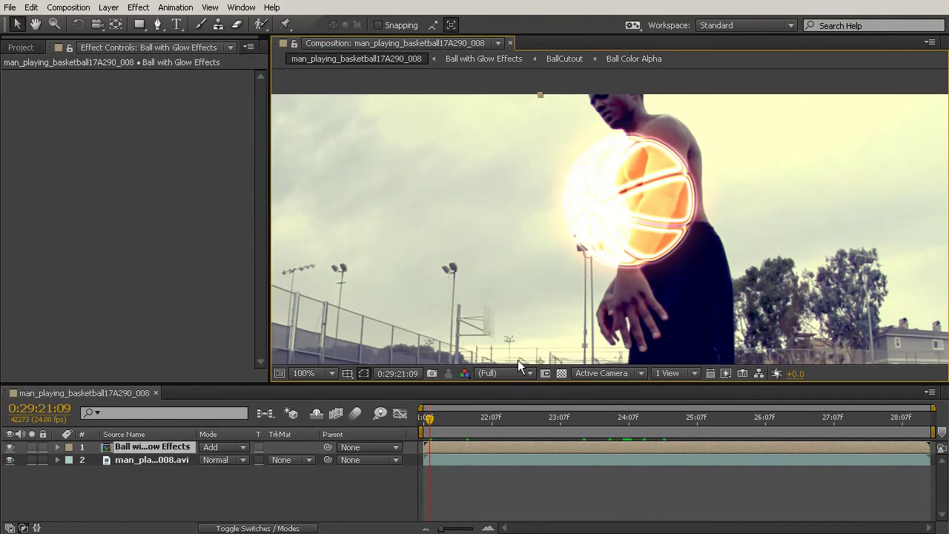
drag(428, 419, 593, 426)
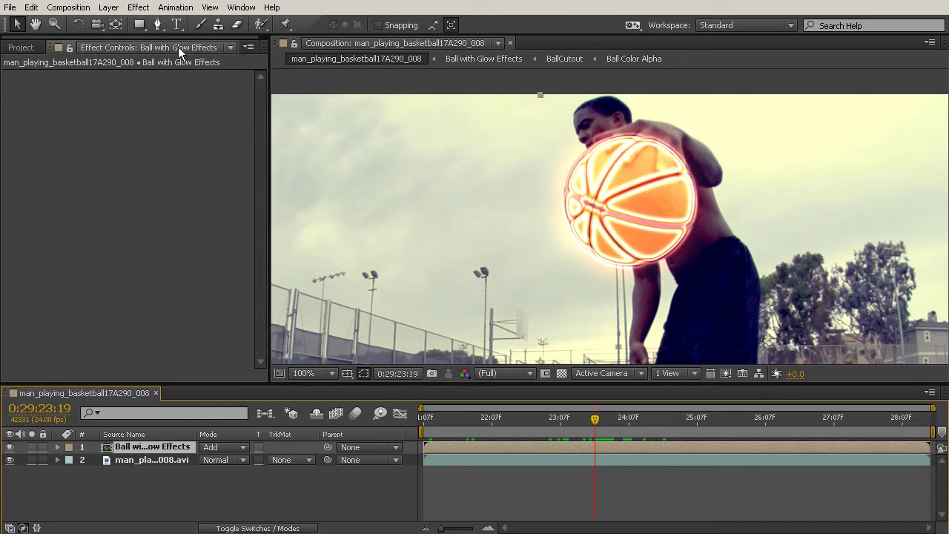
Set the composition's start timecode to 0 and switch the time display from timecode to frames
click(68, 7)
click(71, 46)
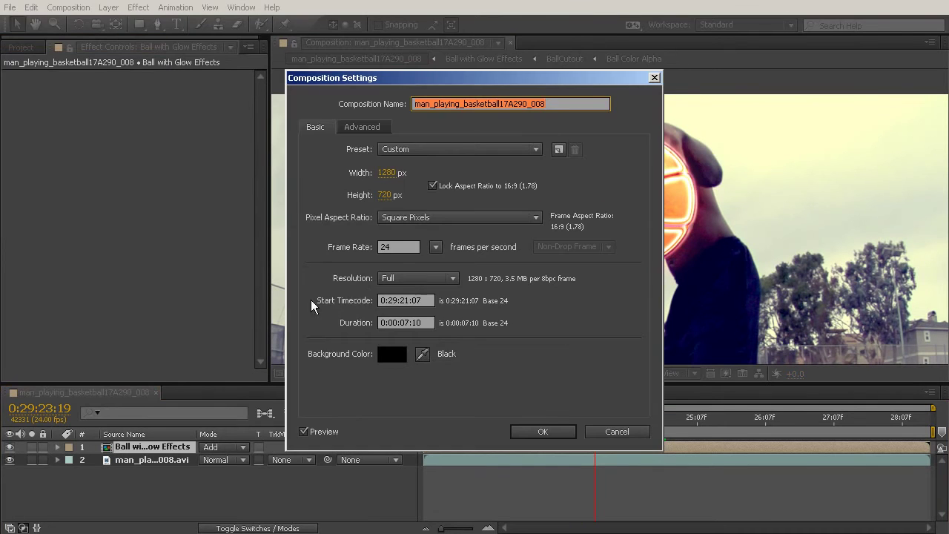
click(427, 298)
text(0)
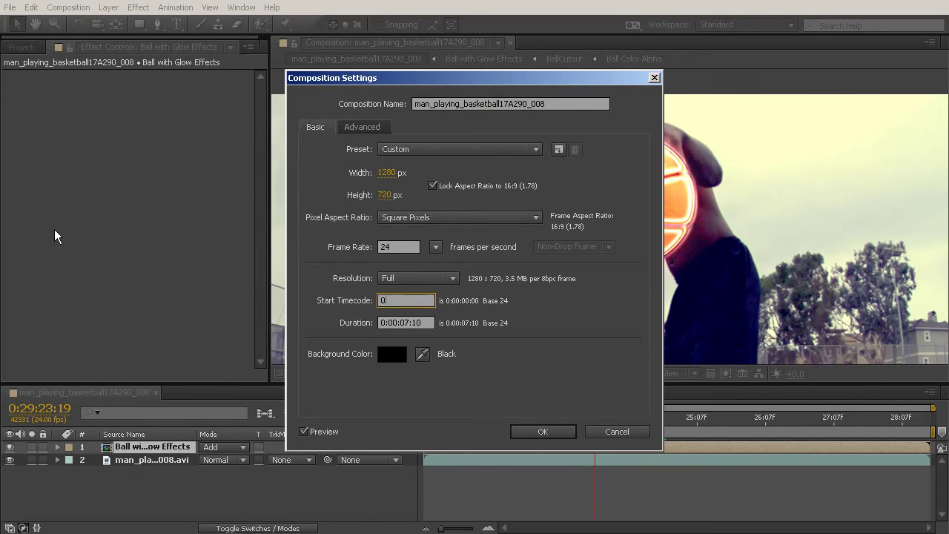
click(543, 432)
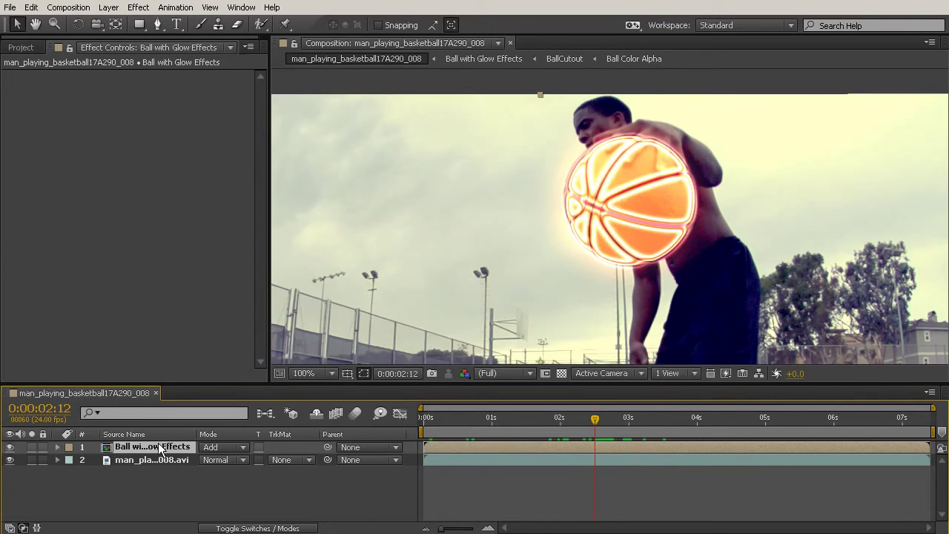
ctrl+click(30, 412)
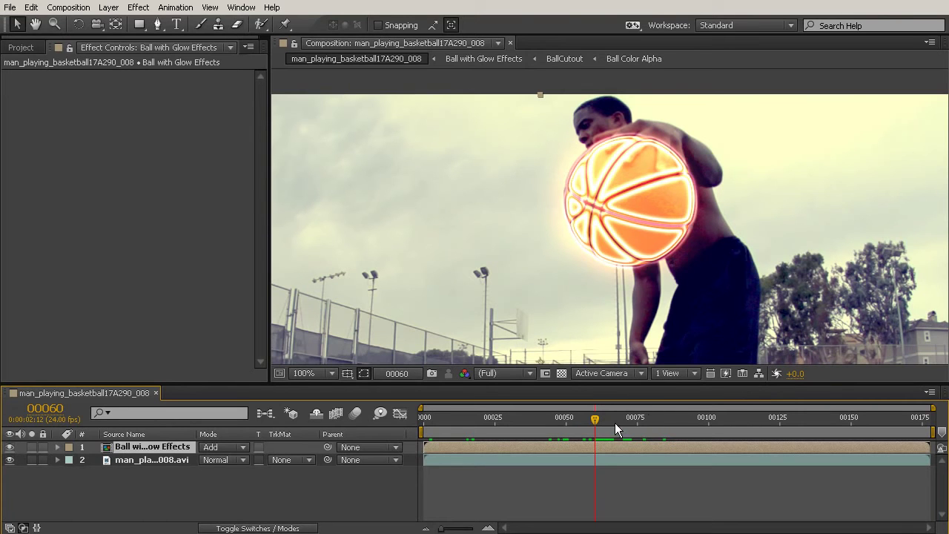
Keyframe the Ball with Glow Effects layer's Opacity to fade in from 0% at frame 60 to a second keyframe at 100%
key(t)
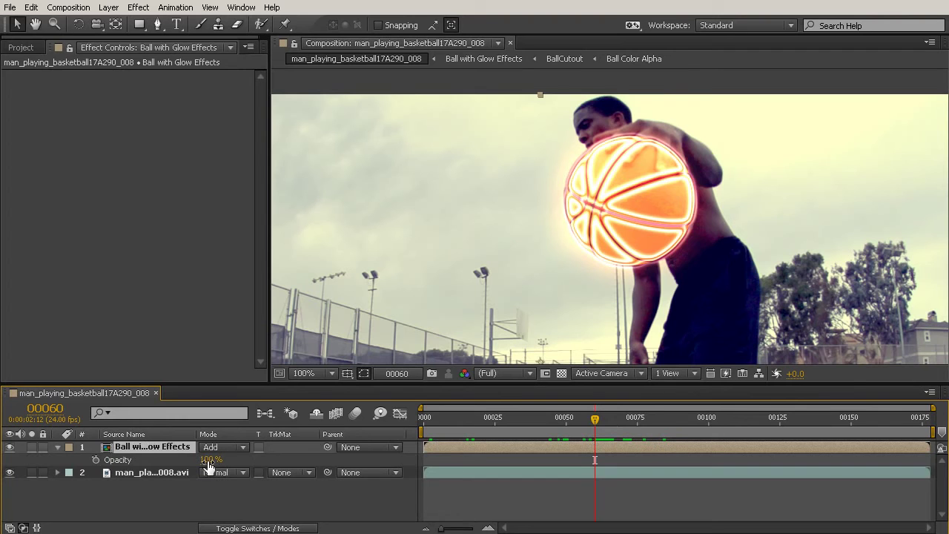
click(94, 460)
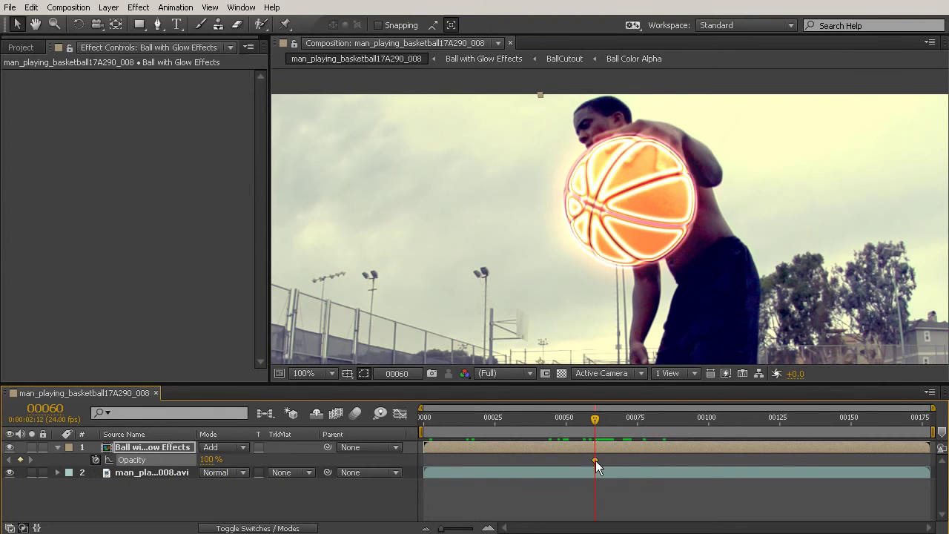
click(213, 459)
text(0)
key(Return)
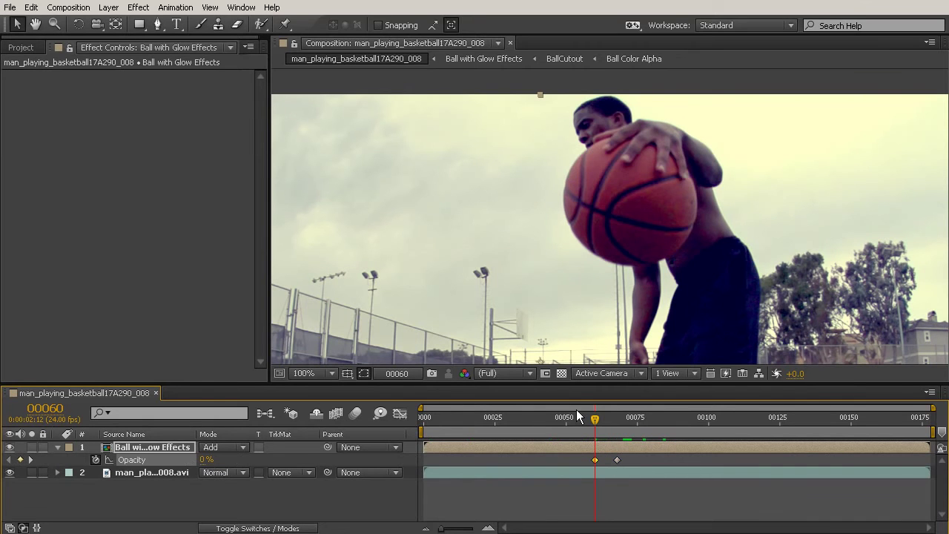
Shift the 100% Opacity keyframe to frame 75 and preview the glow's fade-in
key(shift+Page_Down)
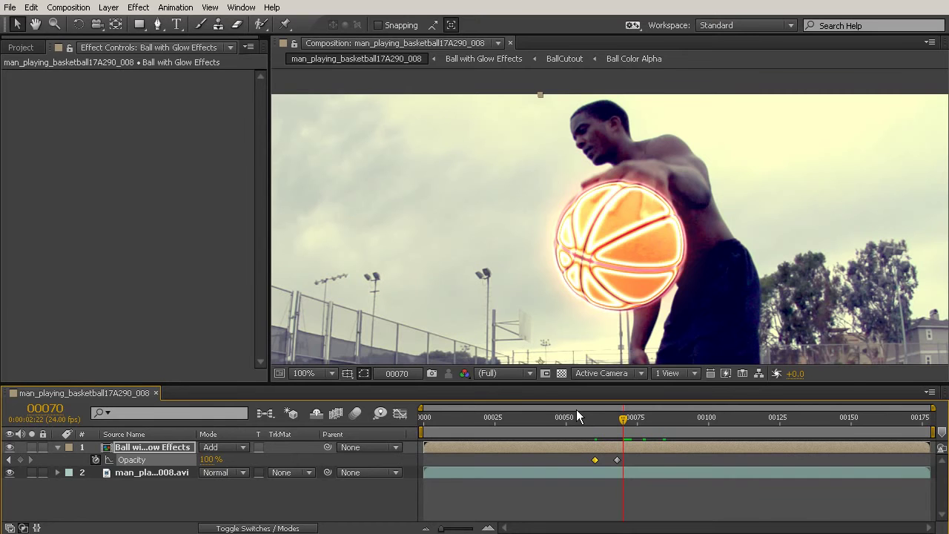
key(Page_Down)
key(Page_Down)
key(Page_Down)
key(Page_Down)
key(Page_Down)
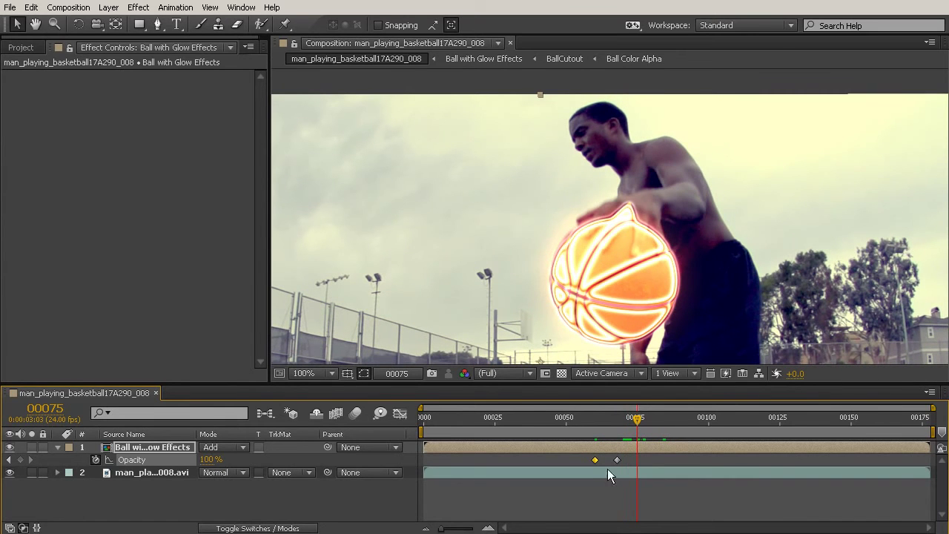
drag(572, 416, 618, 444)
key(space)
key(space)
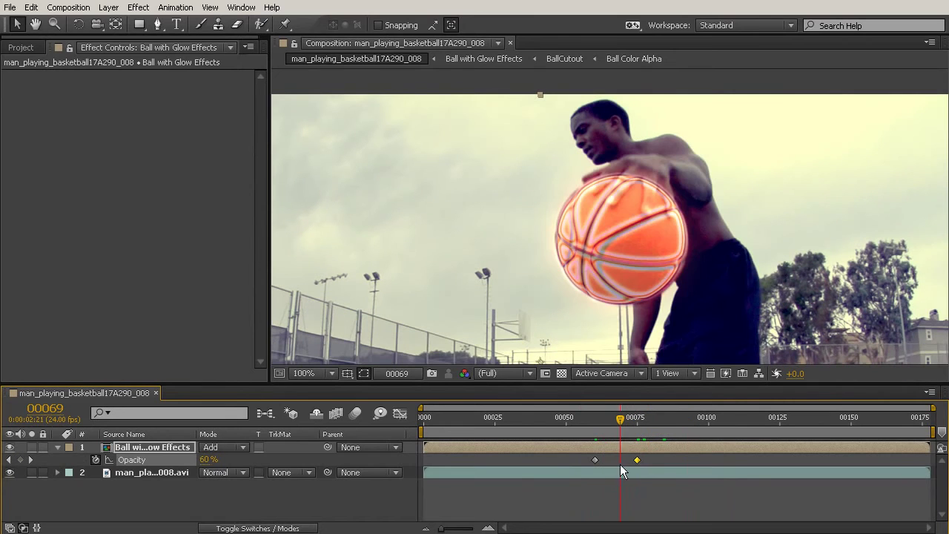
Draw a closed Pen tool mask around the middle finger on the Ball with Glow Effects layer at frame 60
click(124, 450)
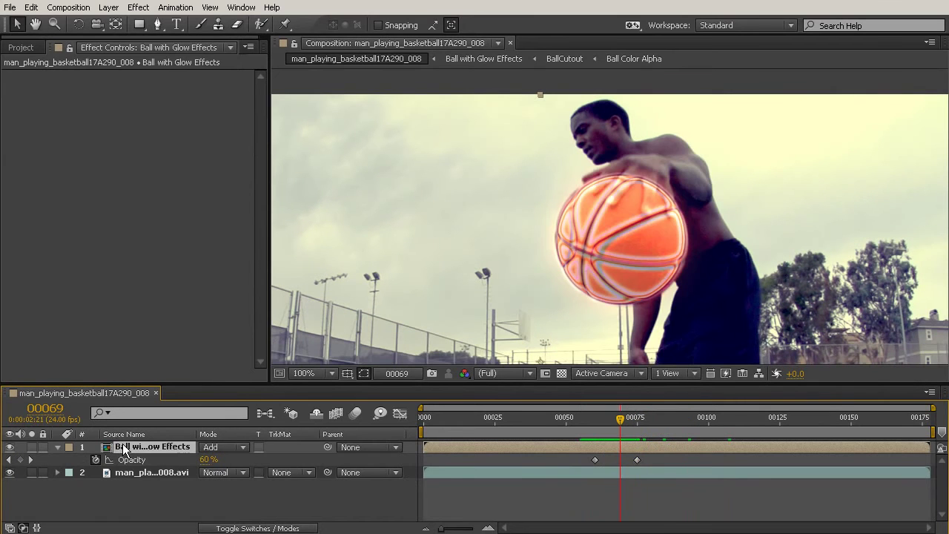
click(158, 23)
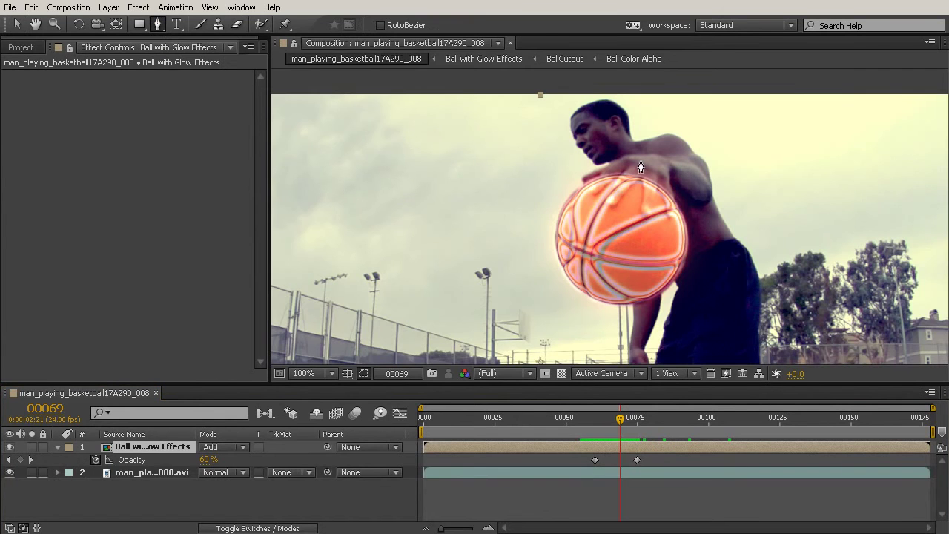
key(period)
drag(682, 142, 676, 213)
key(period)
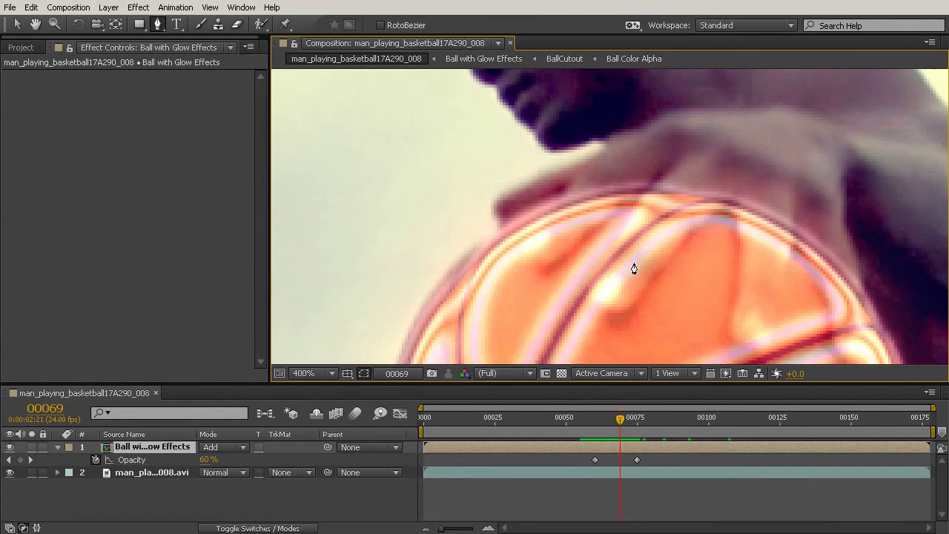
click(595, 420)
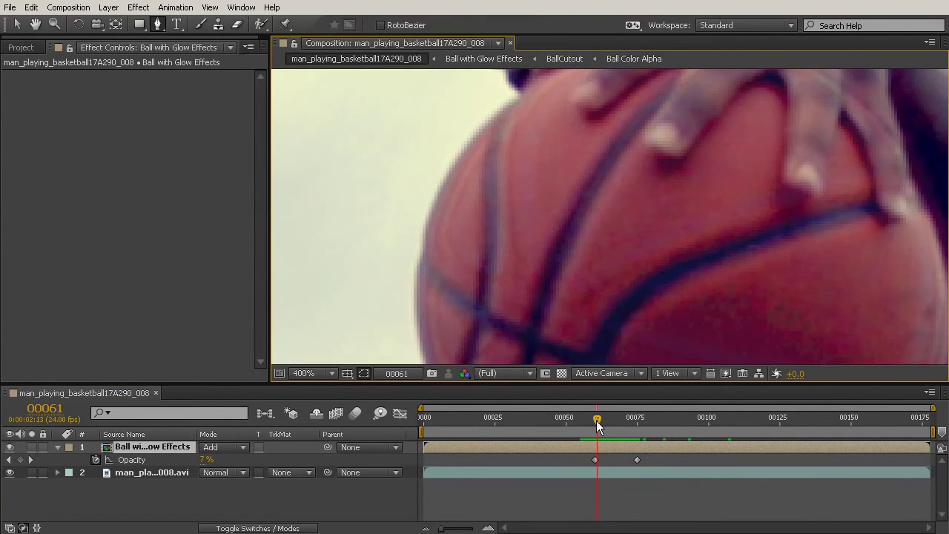
drag(758, 163, 630, 329)
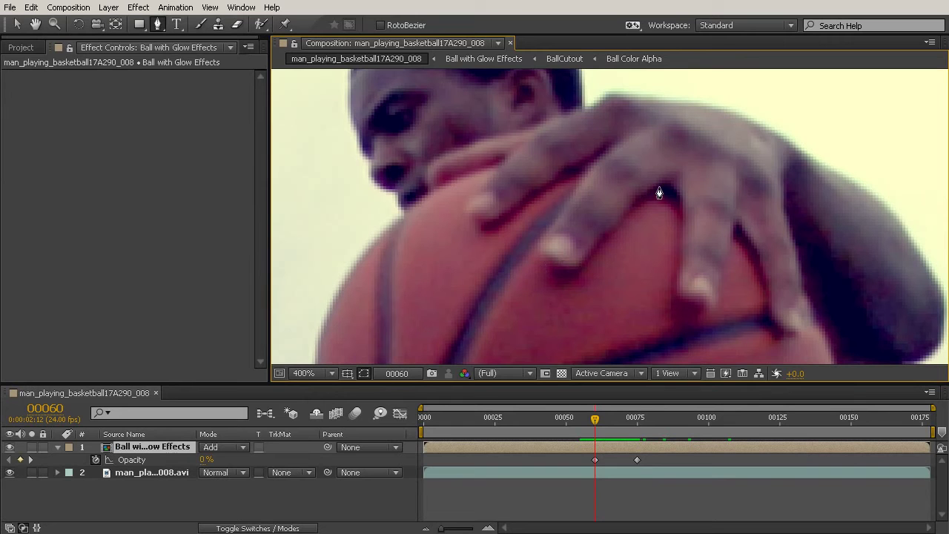
click(687, 127)
drag(655, 193, 612, 232)
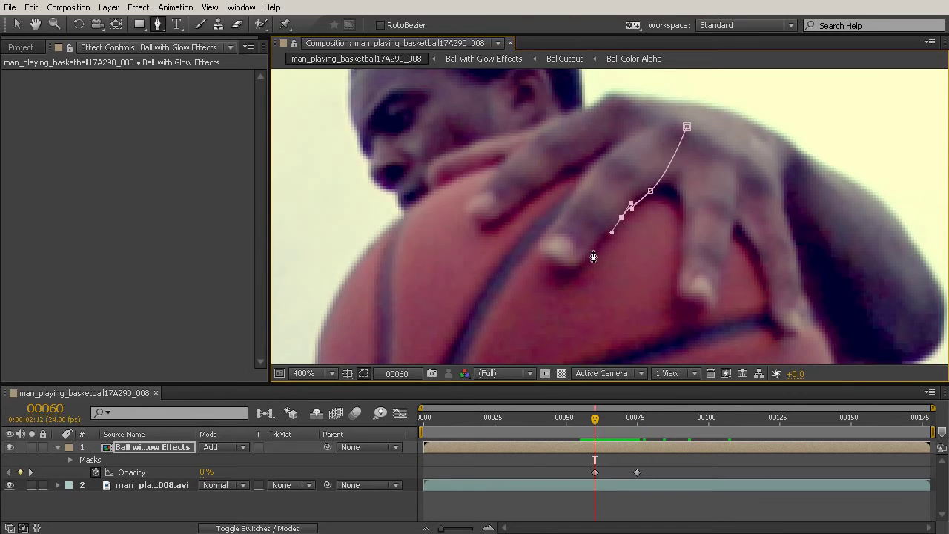
drag(548, 267, 517, 249)
click(588, 169)
drag(589, 167, 593, 164)
drag(650, 113, 662, 115)
click(686, 126)
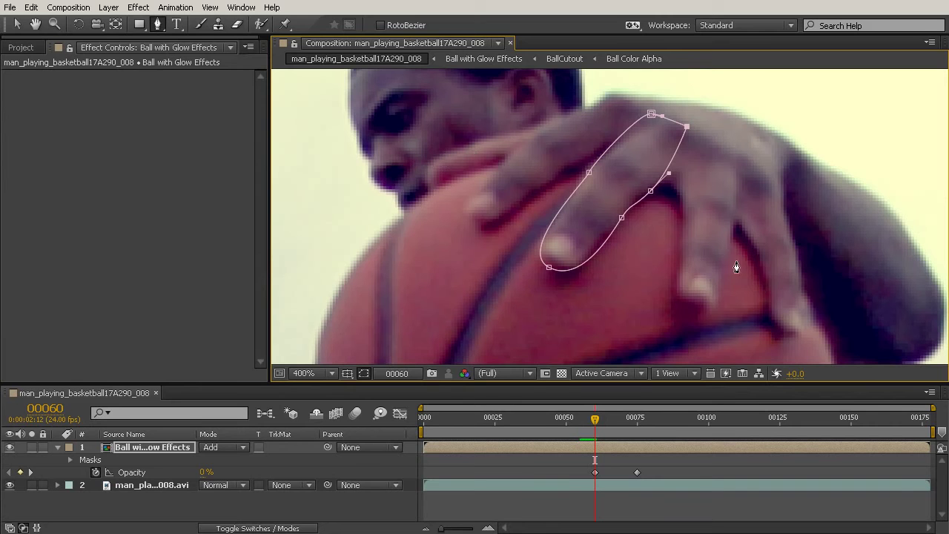
Draw a closed Pen tool mask around the ring finger on the Ball with Glow Effects layer
ctrl+click(701, 142)
ctrl+click(687, 131)
click(682, 205)
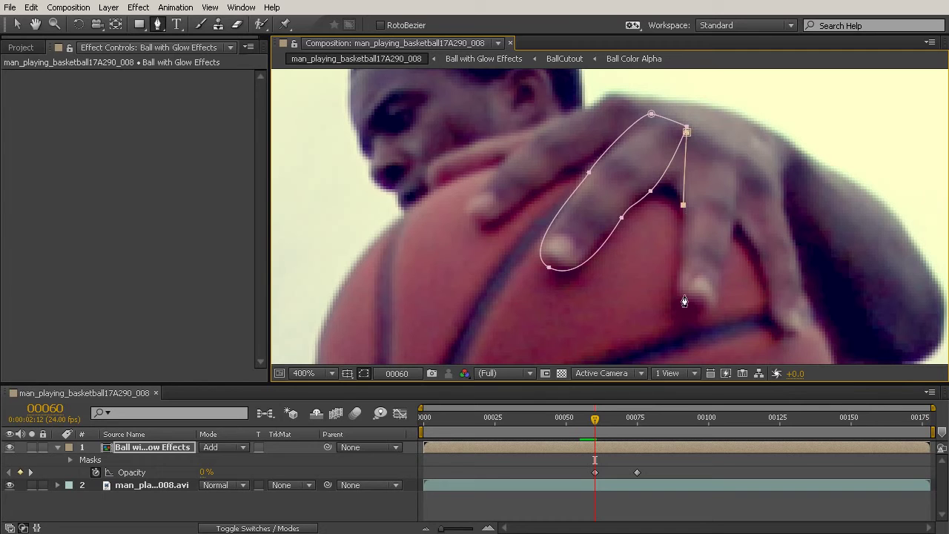
drag(675, 301, 718, 297)
click(745, 153)
drag(747, 156, 740, 144)
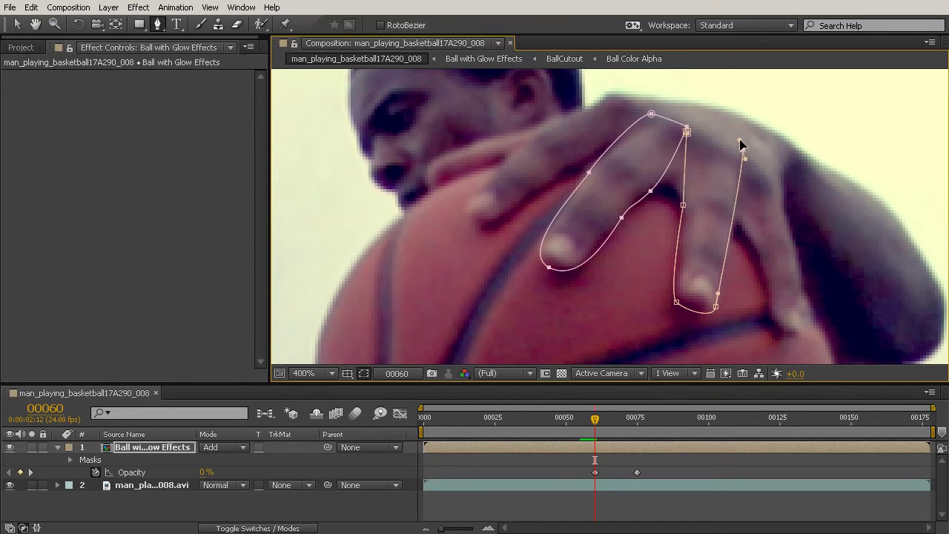
click(687, 132)
Draw a closed Pen tool mask around the little finger on the Ball with Glow Effects layer
drag(794, 230, 726, 169)
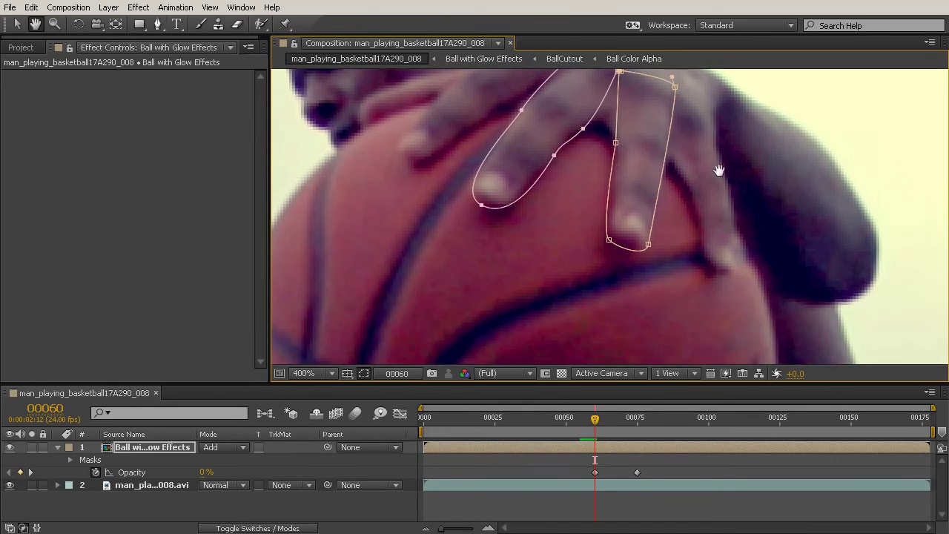
drag(664, 135, 695, 199)
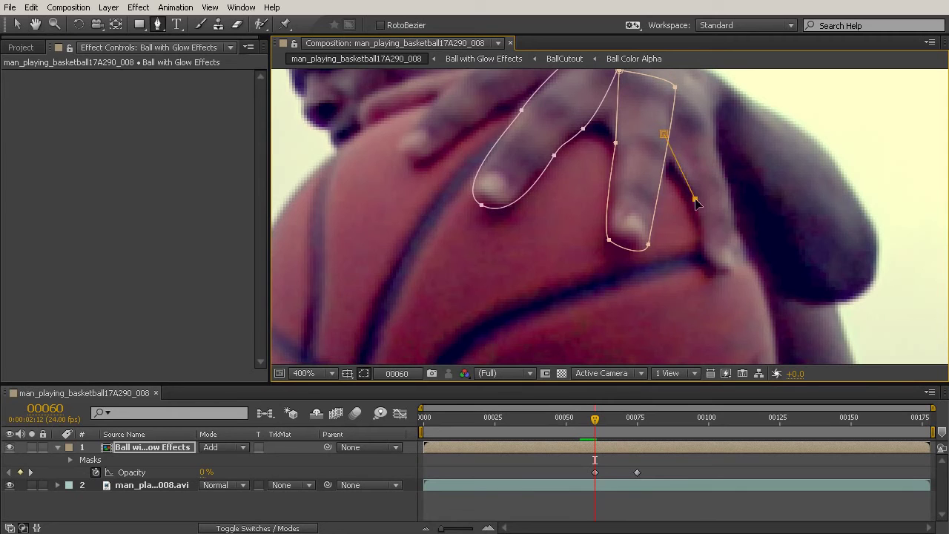
drag(719, 276, 740, 276)
drag(732, 216, 730, 191)
drag(713, 112, 717, 98)
drag(664, 134, 672, 146)
Draw a closed Pen tool mask around the index finger on the Ball with Glow Effects layer
drag(519, 168, 550, 261)
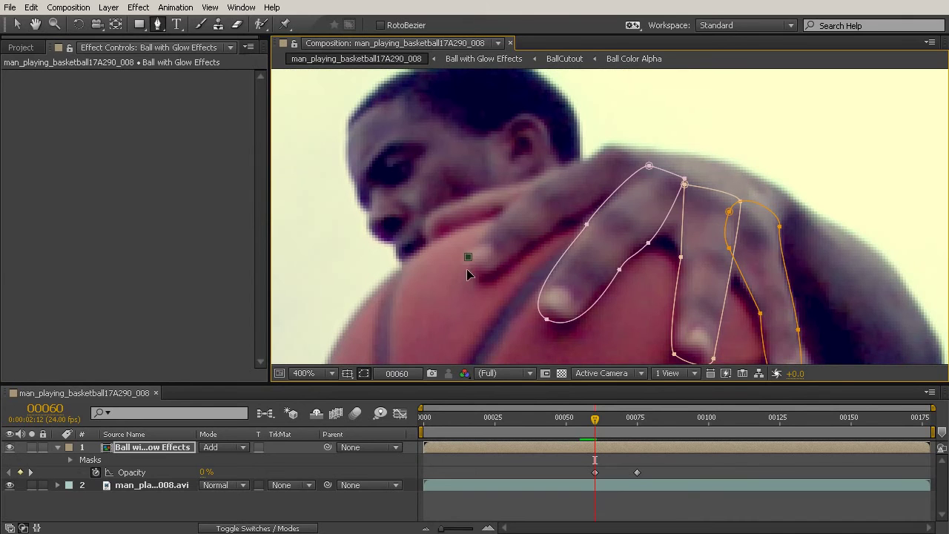
drag(484, 280, 486, 280)
click(544, 238)
click(620, 194)
drag(635, 152, 575, 168)
click(537, 182)
drag(467, 257, 467, 275)
Draw a closed Pen tool mask around the thumb on the Ball with Glow Effects layer
click(431, 213)
drag(430, 241, 442, 250)
click(552, 193)
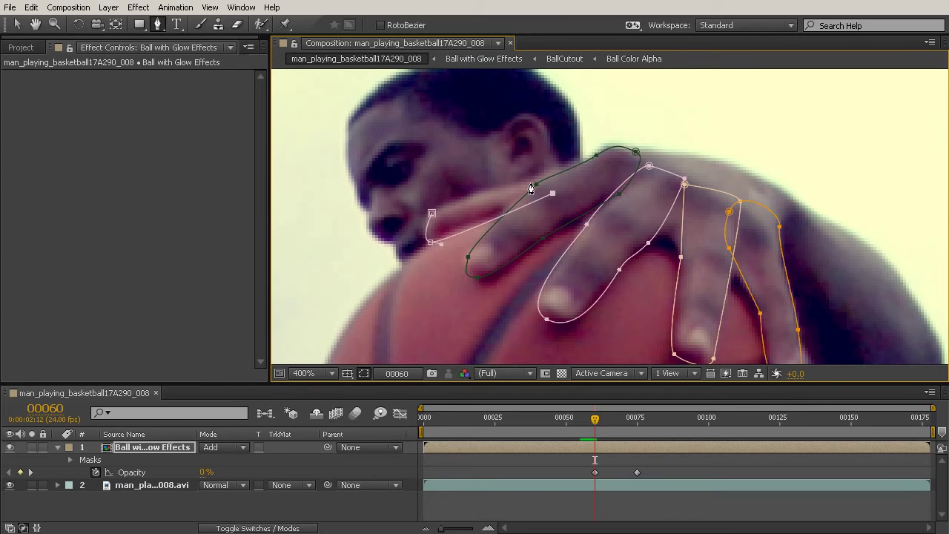
drag(501, 191, 490, 195)
click(431, 214)
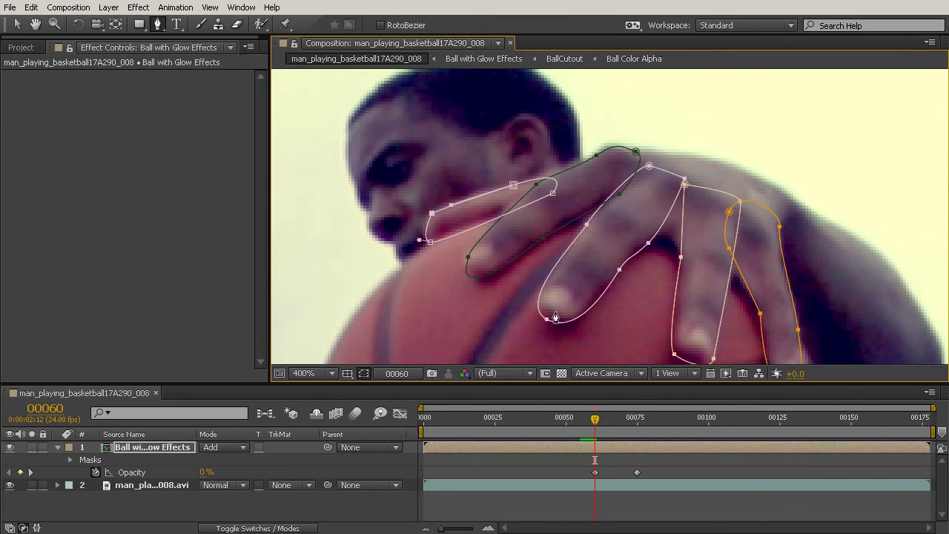
Draw a closed Pen tool mask across the knuckles and back of the hand, overlapping the finger masks
drag(556, 180, 559, 172)
drag(641, 235, 686, 256)
drag(741, 281, 780, 266)
click(781, 201)
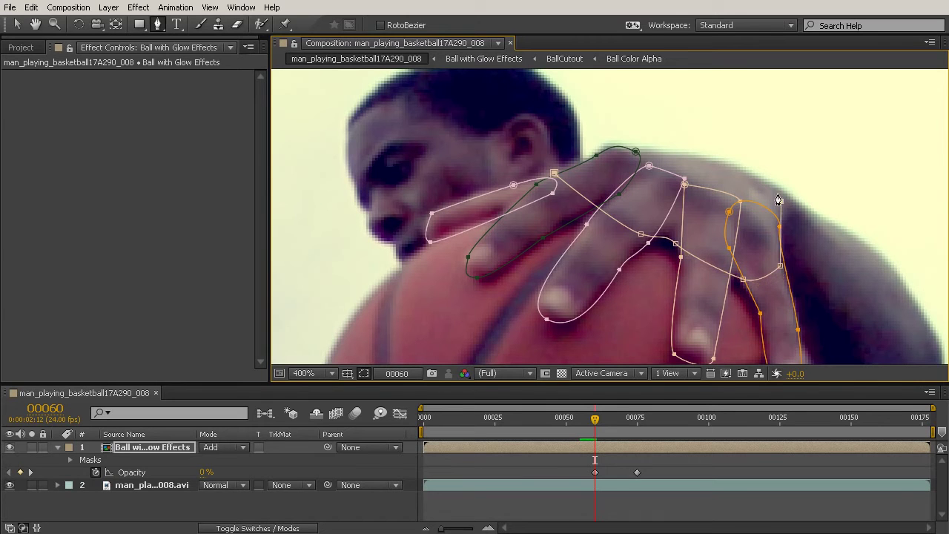
drag(547, 173, 573, 201)
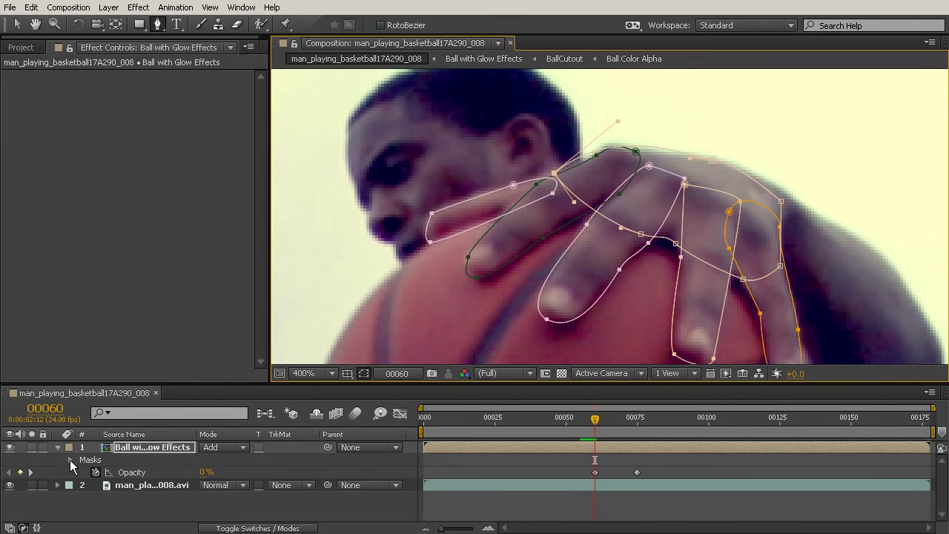
Select all six masks on the layer and set Mask Path keyframes for them at frame 60
click(70, 459)
click(109, 461)
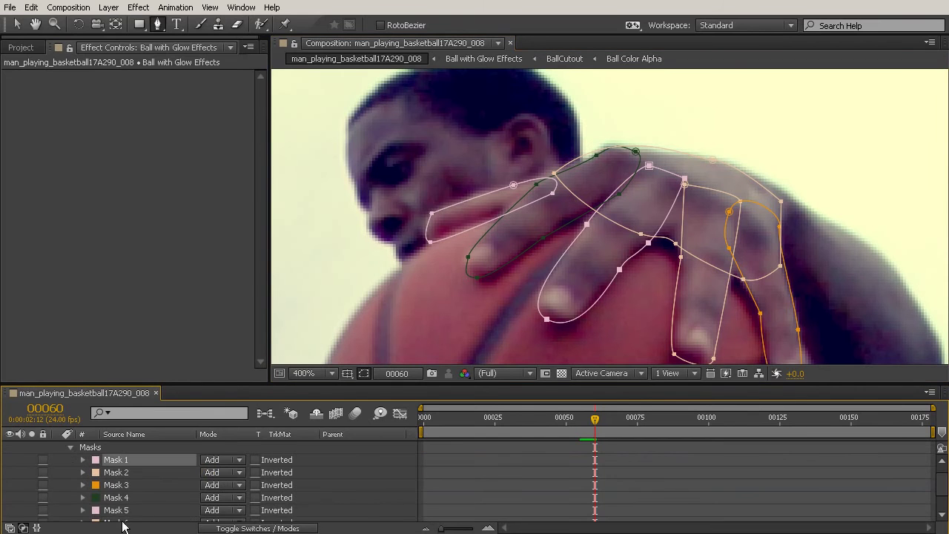
scroll(113, 487, down, 1)
shift+click(124, 490)
scroll(111, 493, up, 1)
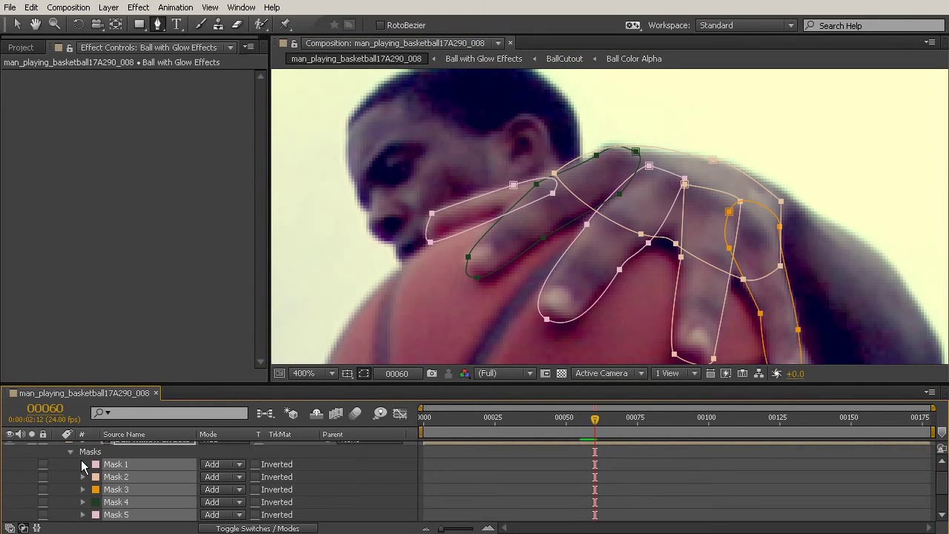
click(83, 464)
click(108, 478)
scroll(178, 492, down, 1)
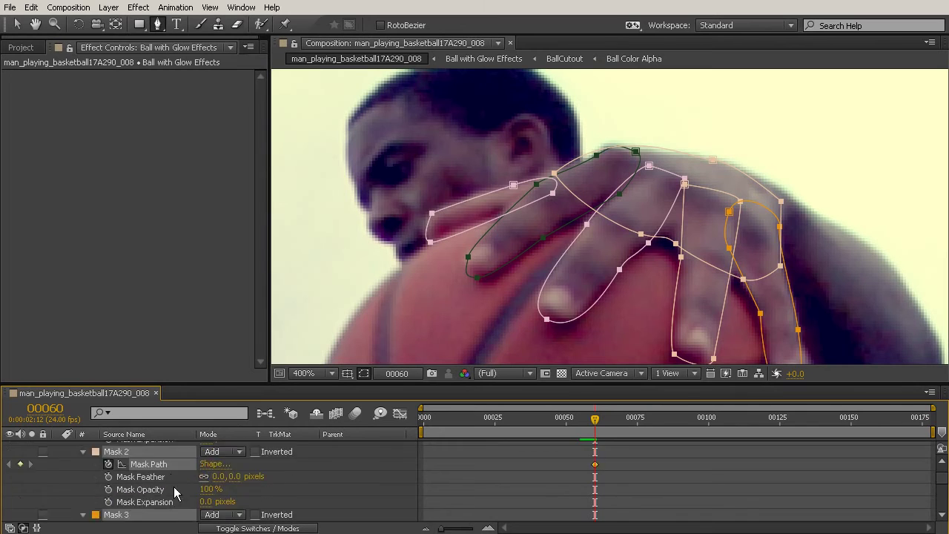
scroll(180, 491, down, 1)
scroll(180, 492, up, 1)
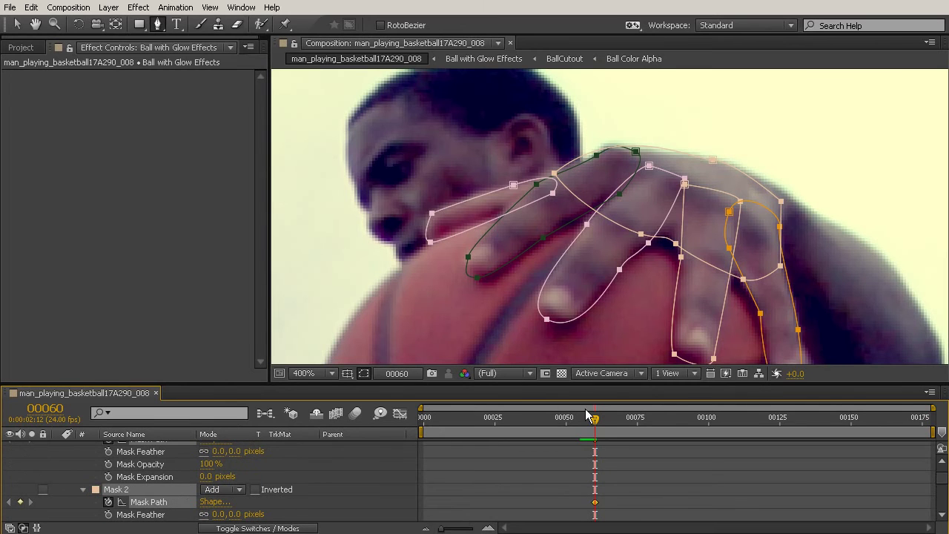
At frame 73, move all the masks together with free transform so they line up with the hand on the ball
key(comma)
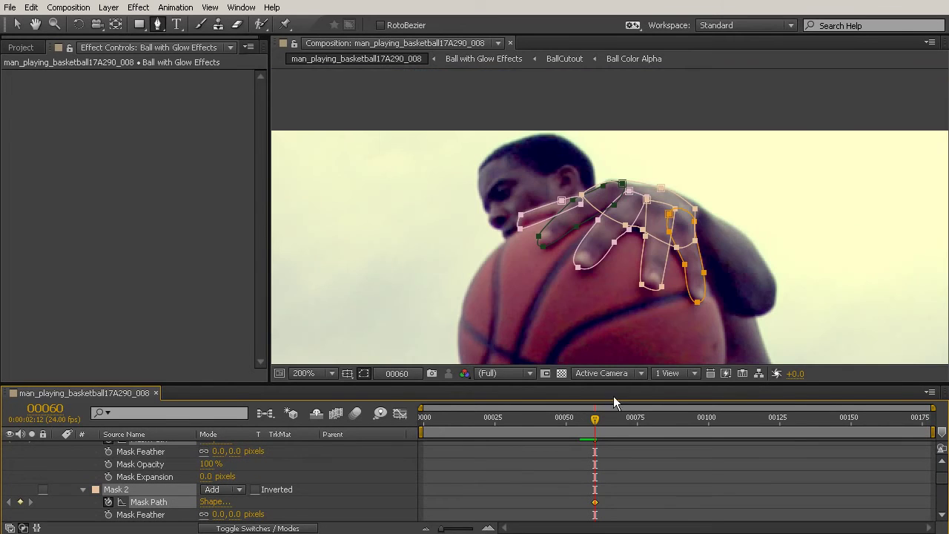
drag(594, 424, 629, 424)
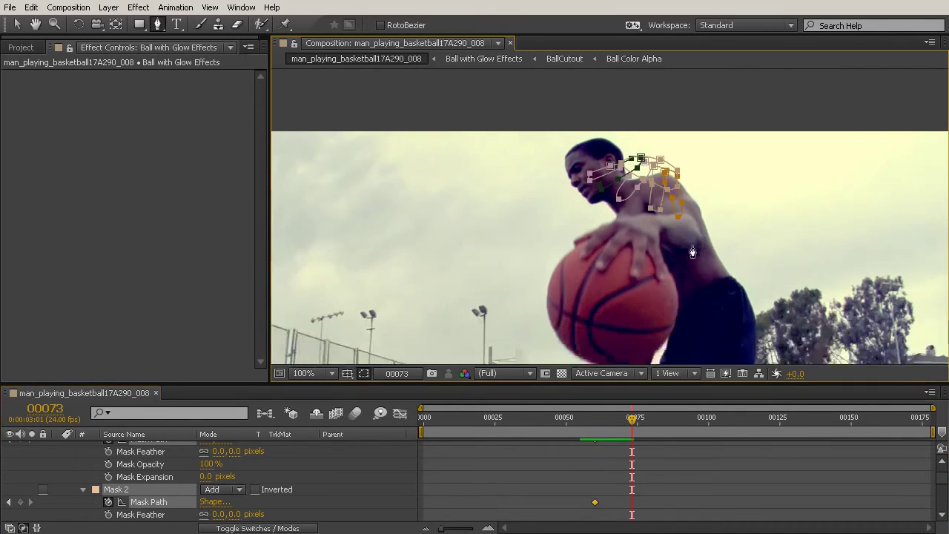
key(v)
drag(471, 198, 875, 88)
click(462, 293)
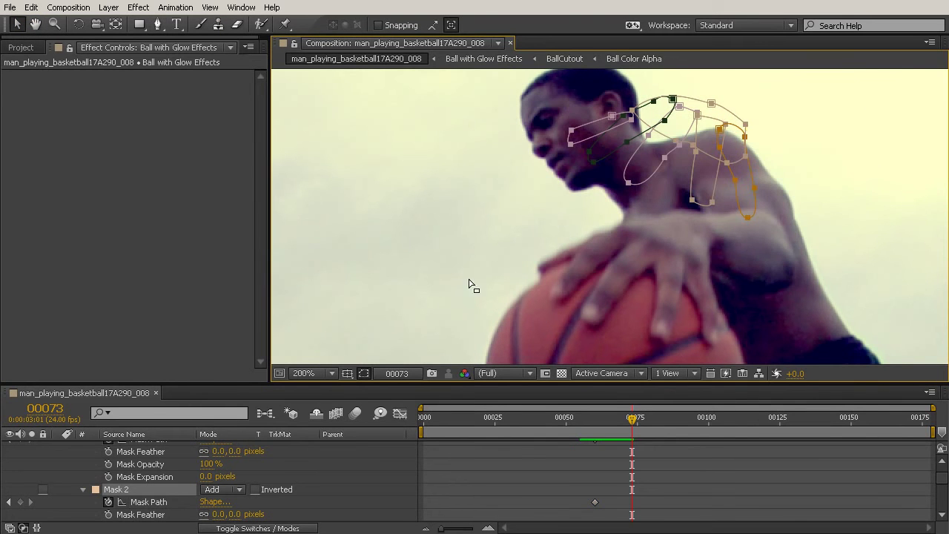
key(ctrl+t)
drag(707, 129, 668, 260)
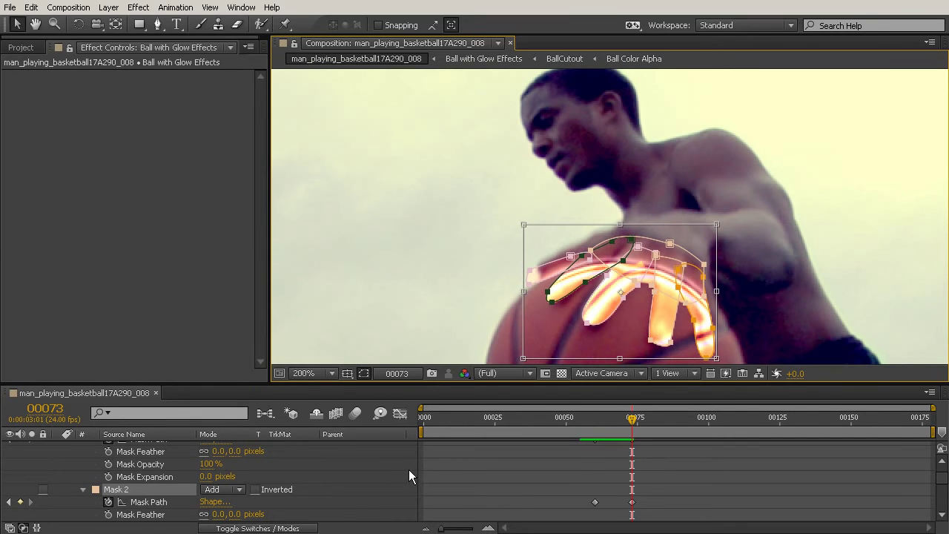
Set the mode of all the selected hand and finger masks to Subtract
drag(795, 282, 806, 197)
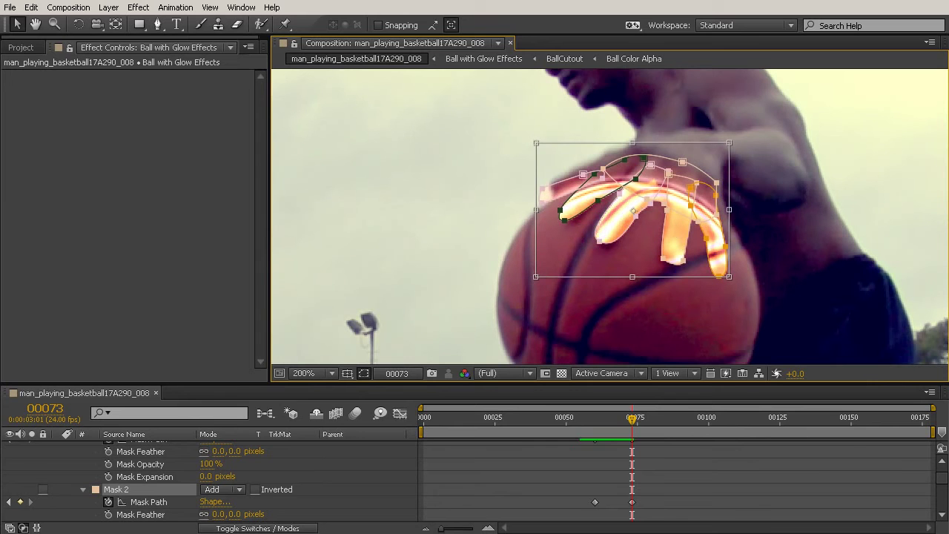
drag(478, 383, 478, 295)
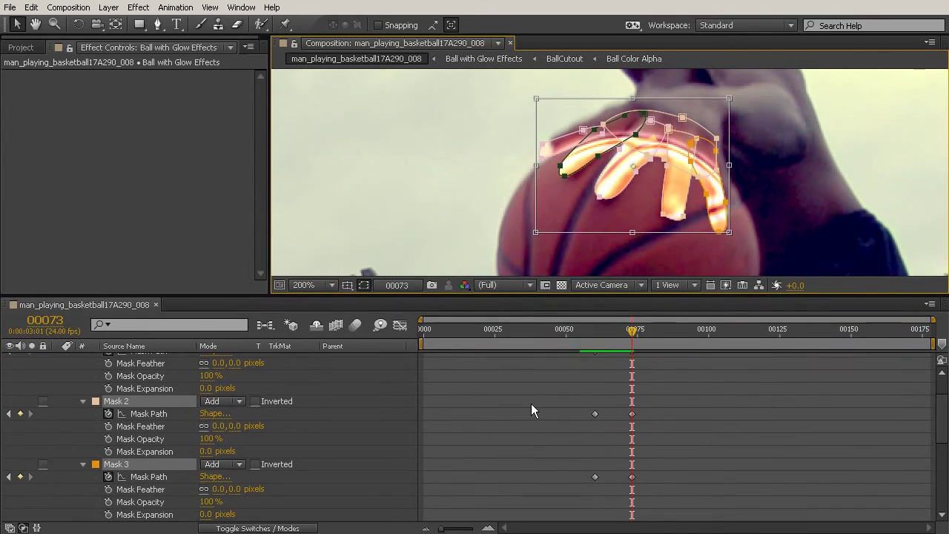
click(225, 402)
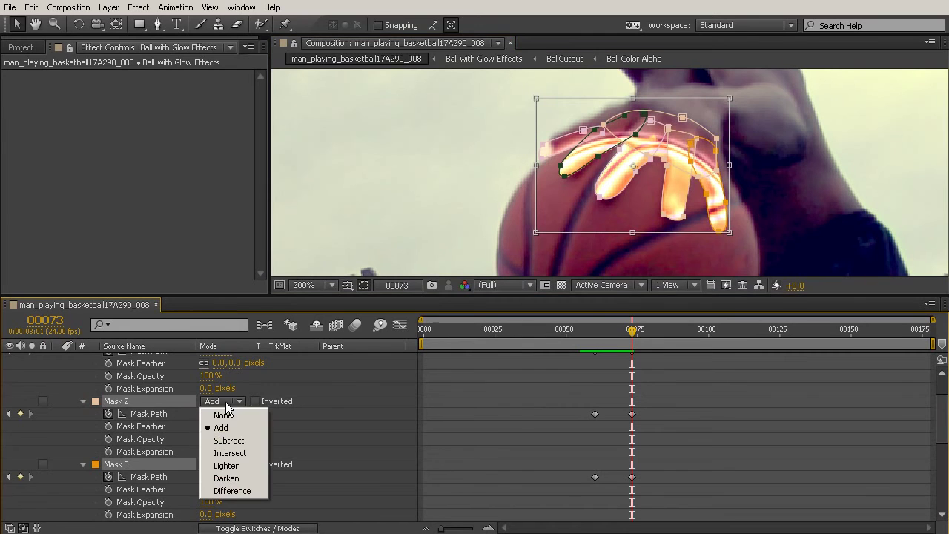
click(232, 440)
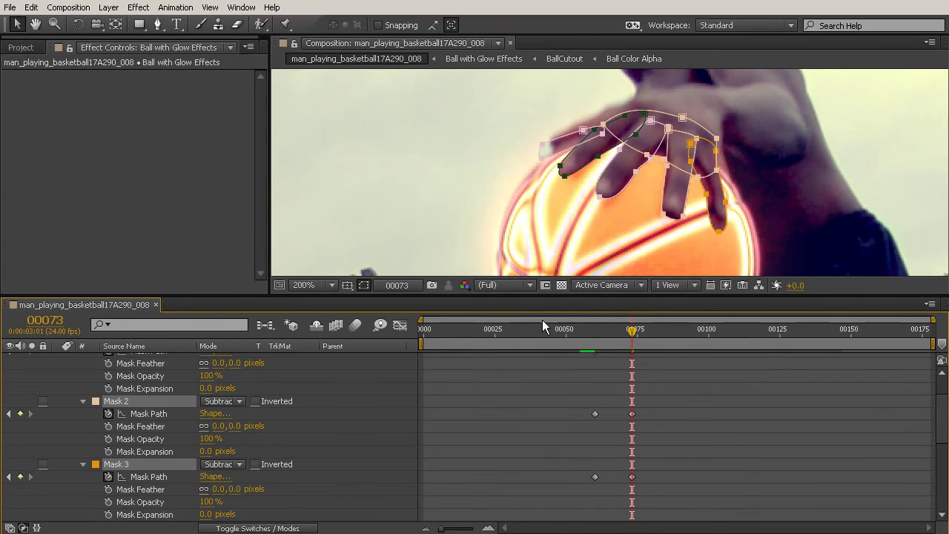
Restore Mask 2's shifted path keyframe to frame 73, and reposition and slightly widen Mask 3 to fit the little finger
key(period)
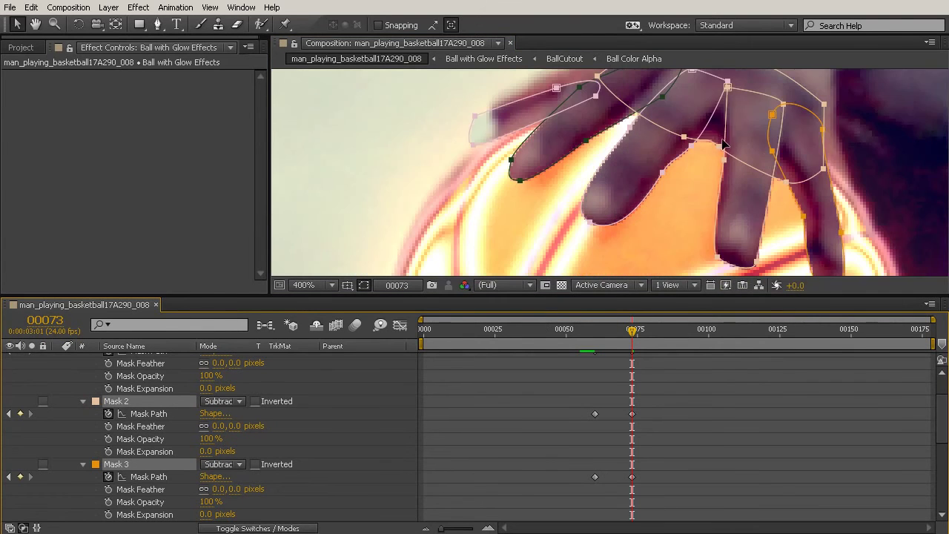
drag(823, 182, 786, 78)
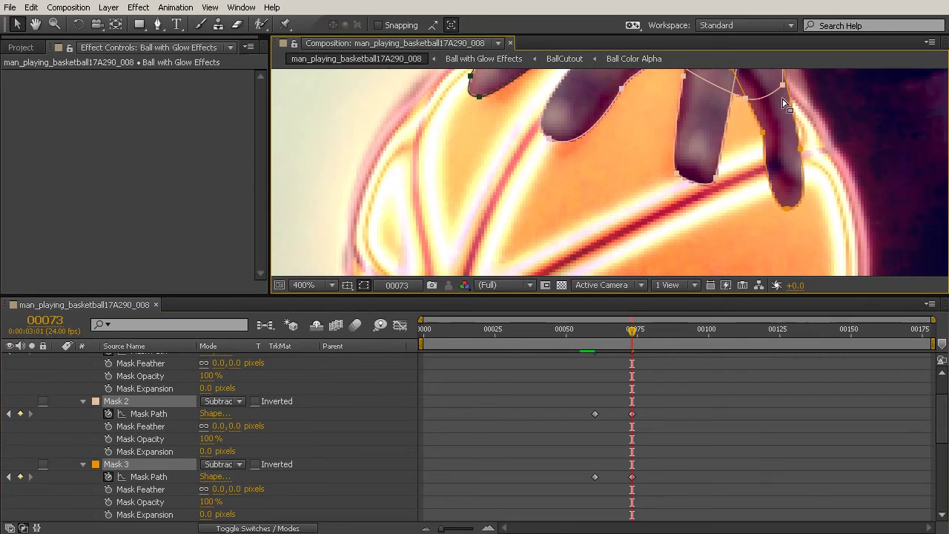
click(632, 413)
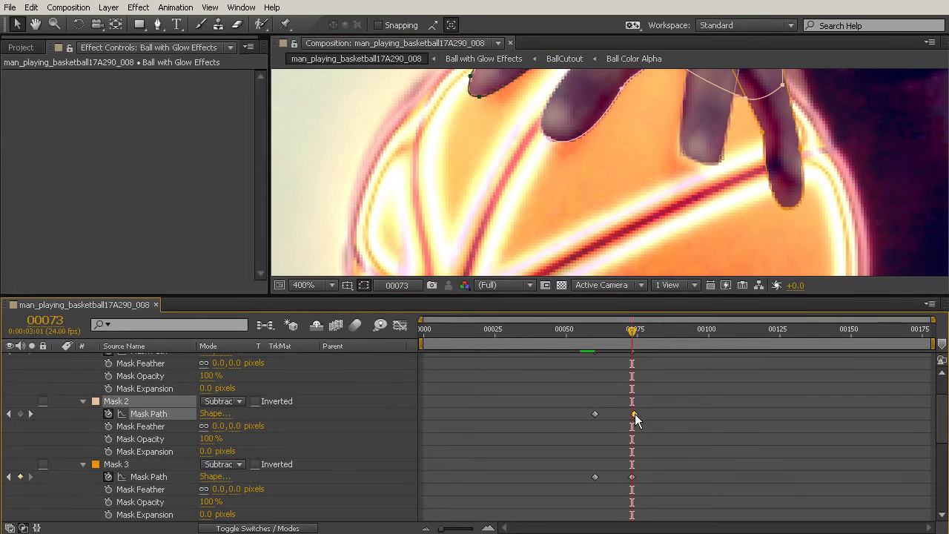
drag(635, 414, 632, 414)
double_click(802, 170)
drag(842, 161, 765, 200)
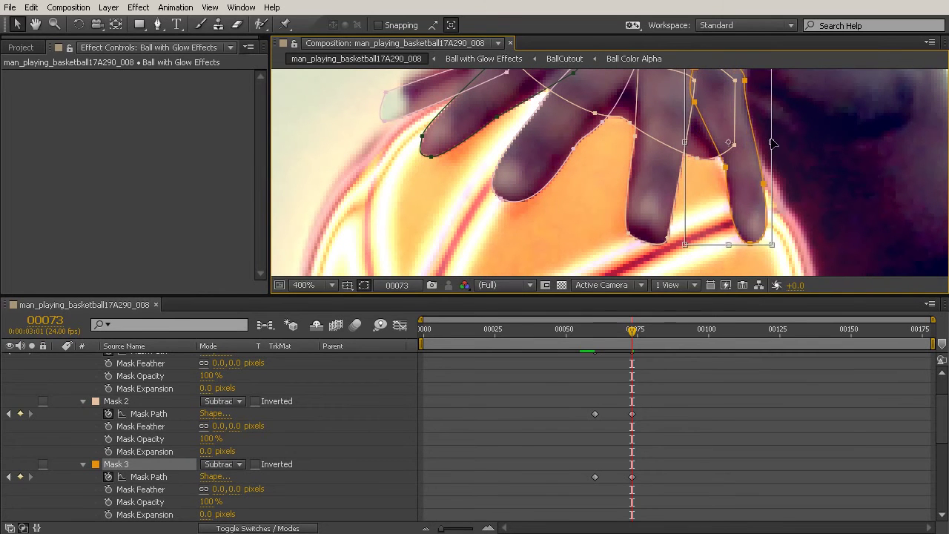
drag(772, 142, 803, 182)
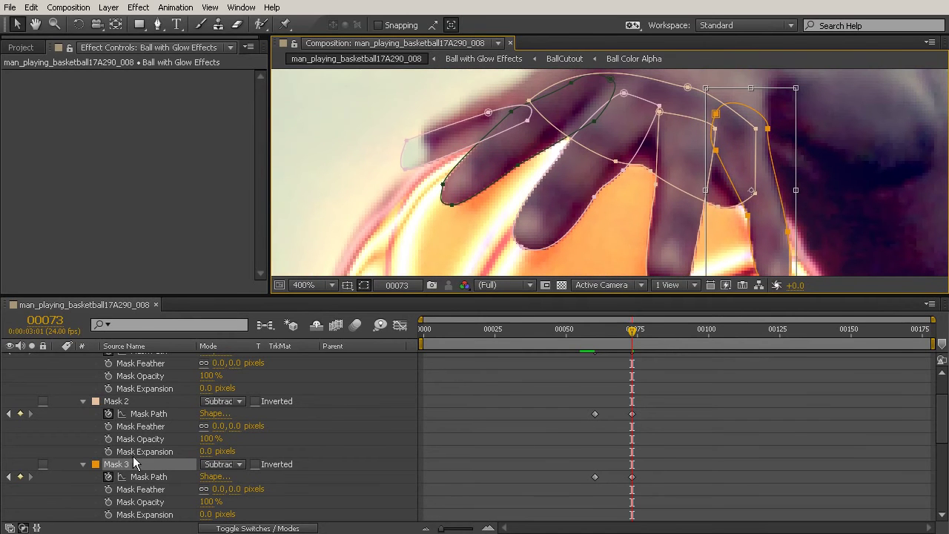
Nudge and slightly widen Mask 2 with free transform so it fits the ring finger at frame 73
click(132, 414)
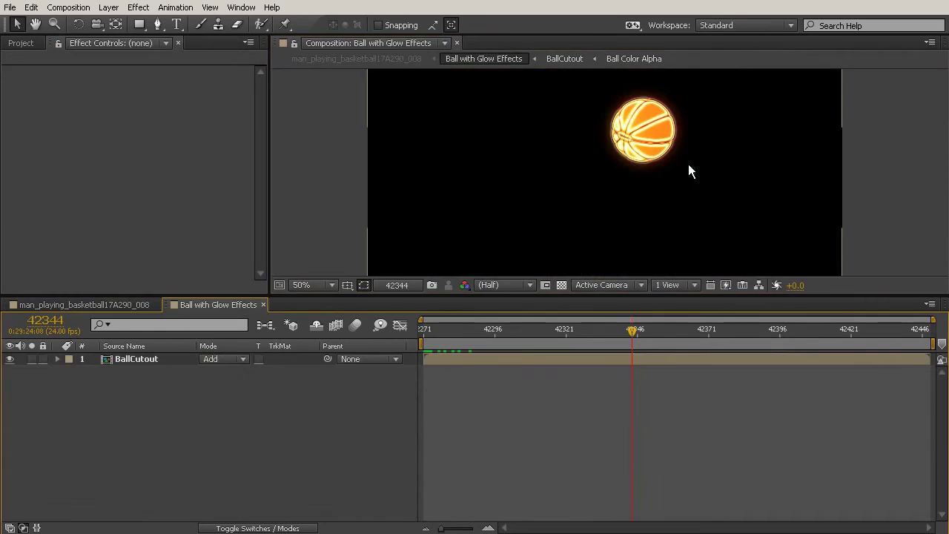
click(263, 305)
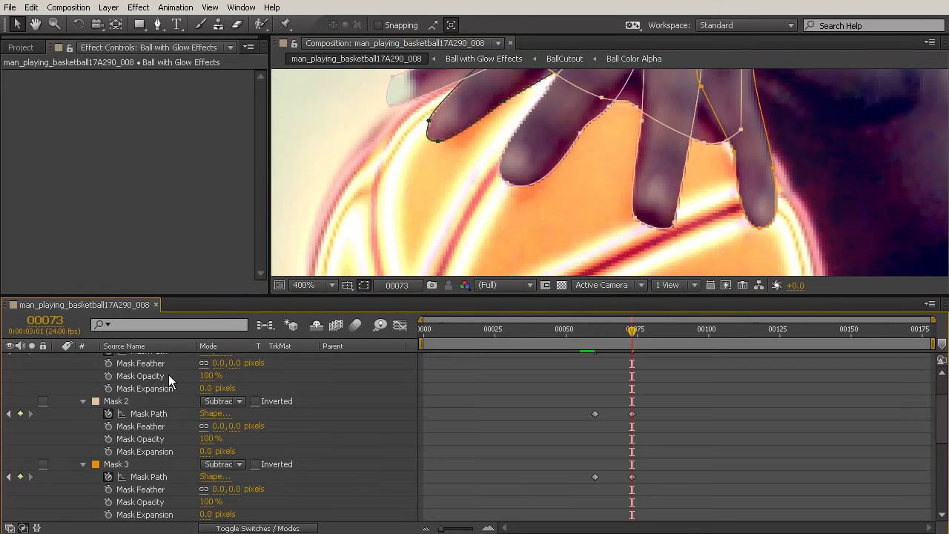
double_click(681, 174)
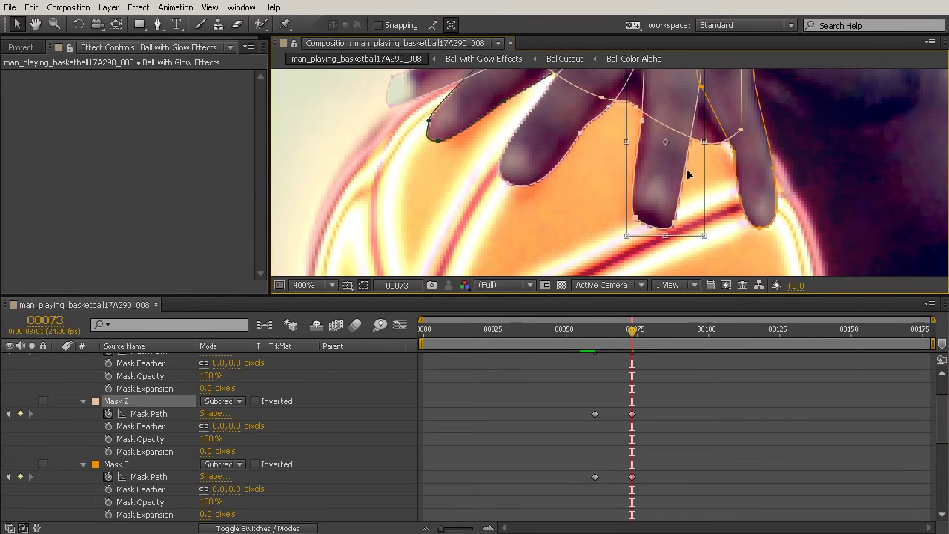
drag(684, 176, 687, 172)
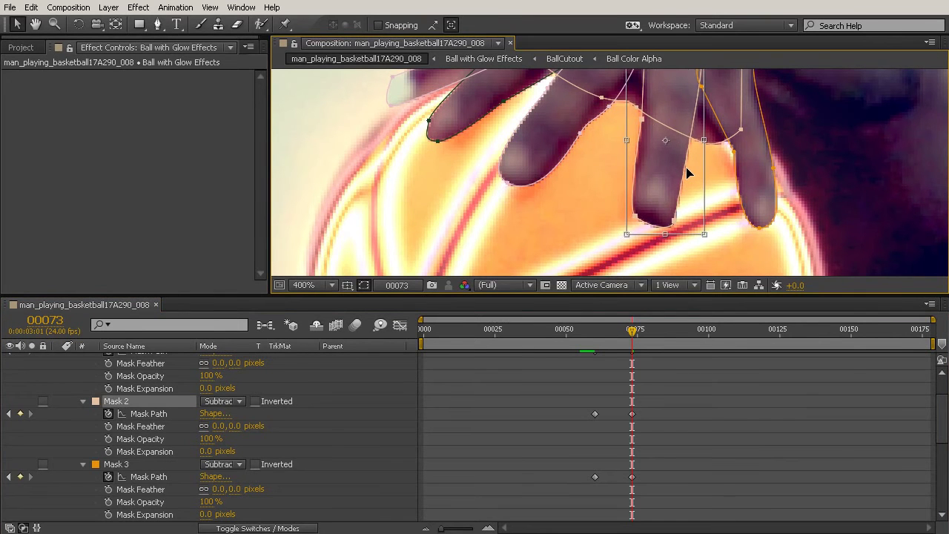
mouse_move(702, 141)
mouse_down()
mouse_move(730, 144)
mouse_move(710, 148)
mouse_up()
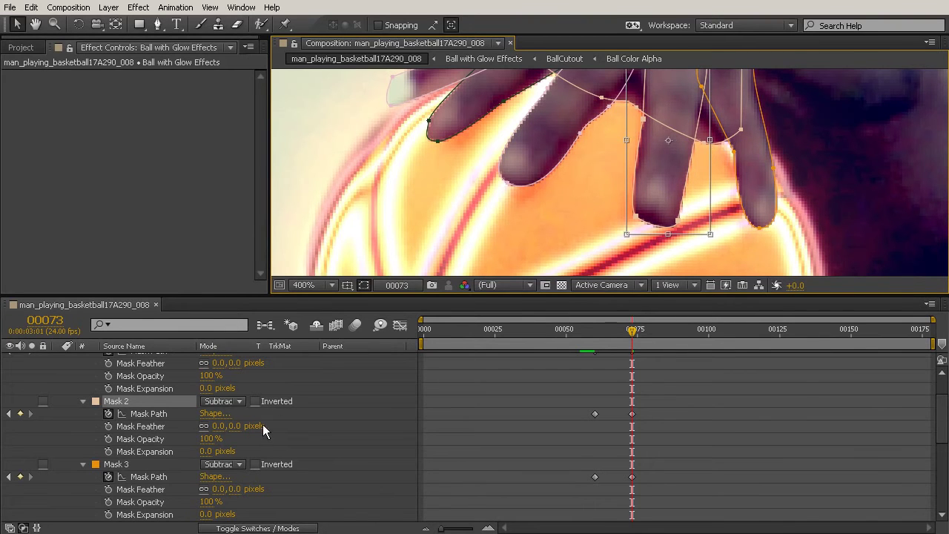
key(Return)
Move the upper corner point of Mask 2 slightly down at the base of the ring finger at frame 73
click(634, 126)
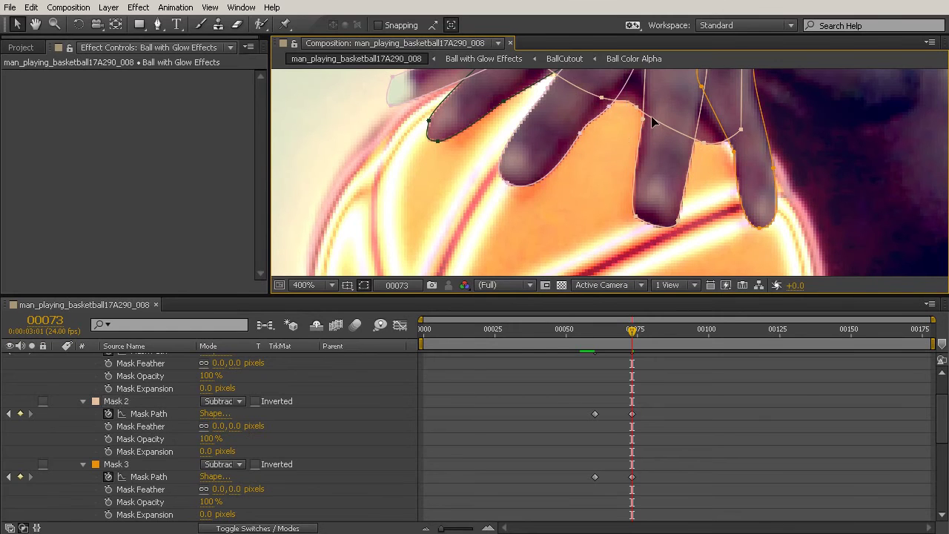
click(645, 125)
double_click(650, 124)
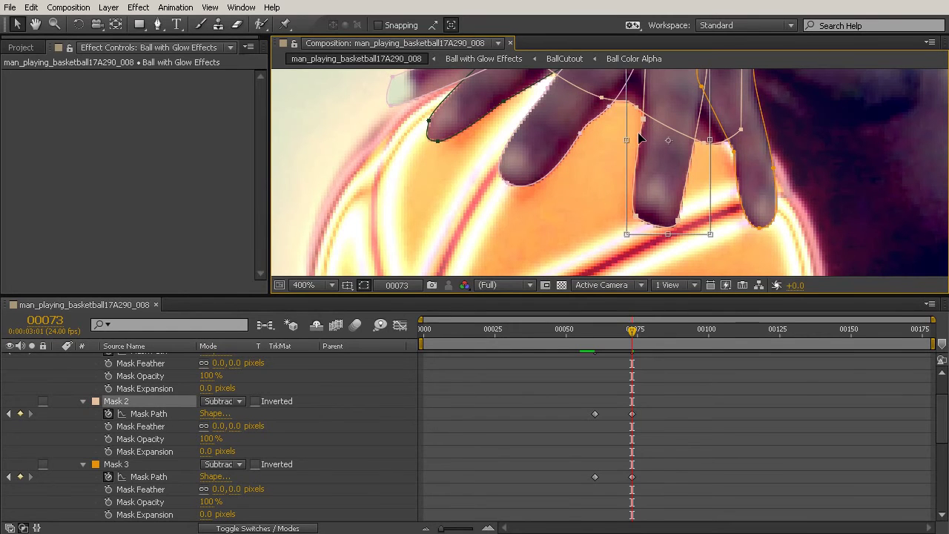
key(Return)
click(642, 135)
click(646, 129)
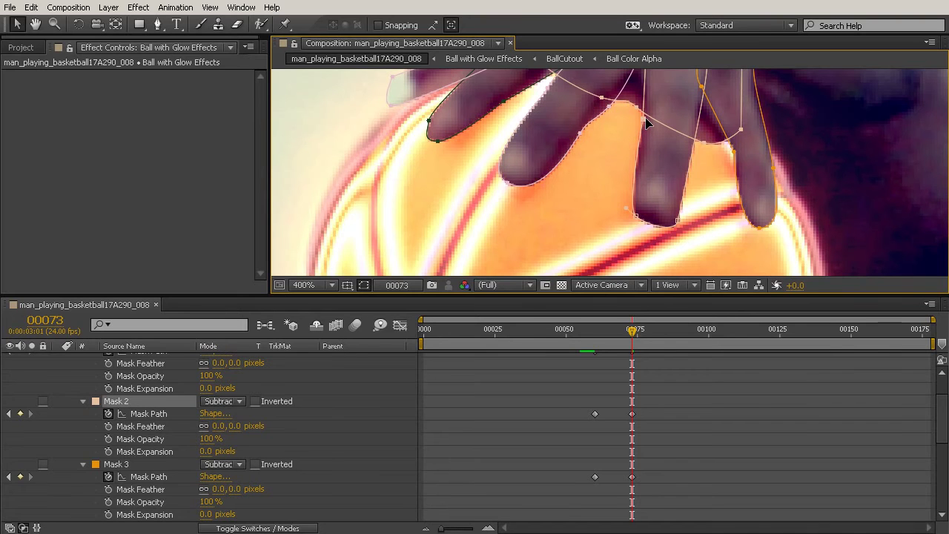
scroll(682, 97, up, 5)
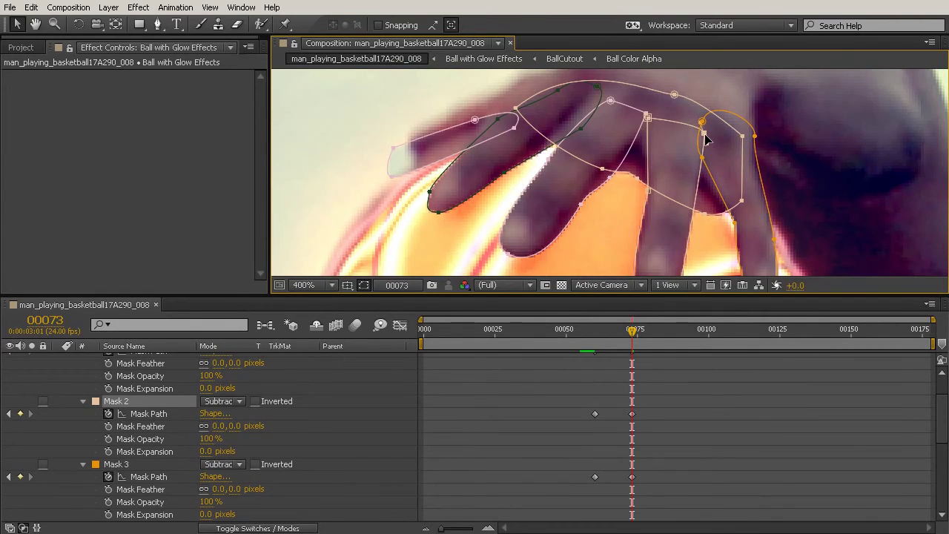
drag(647, 117, 643, 128)
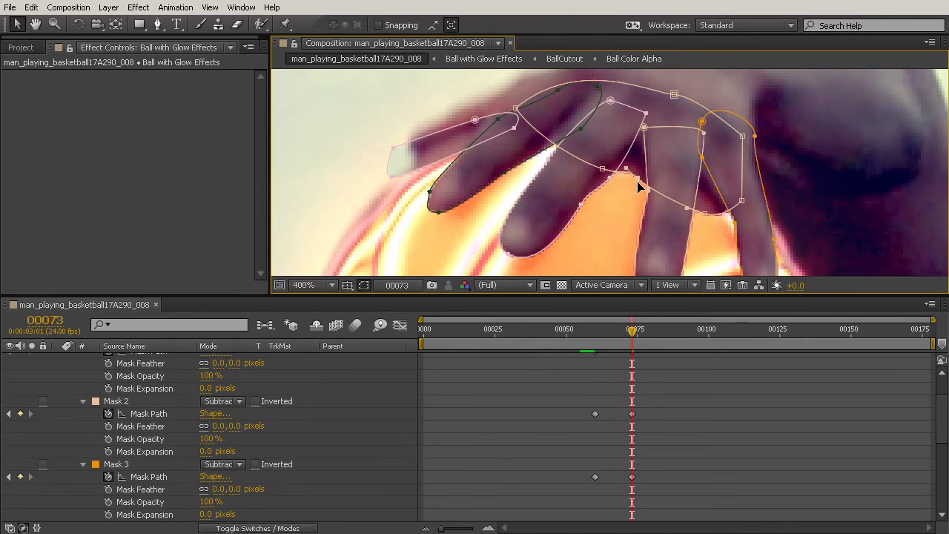
Raise the lower edge of the hand mask and reshape the index finger mask's tip and base to follow the finger
drag(602, 169, 600, 154)
drag(710, 216, 708, 189)
drag(429, 192, 443, 215)
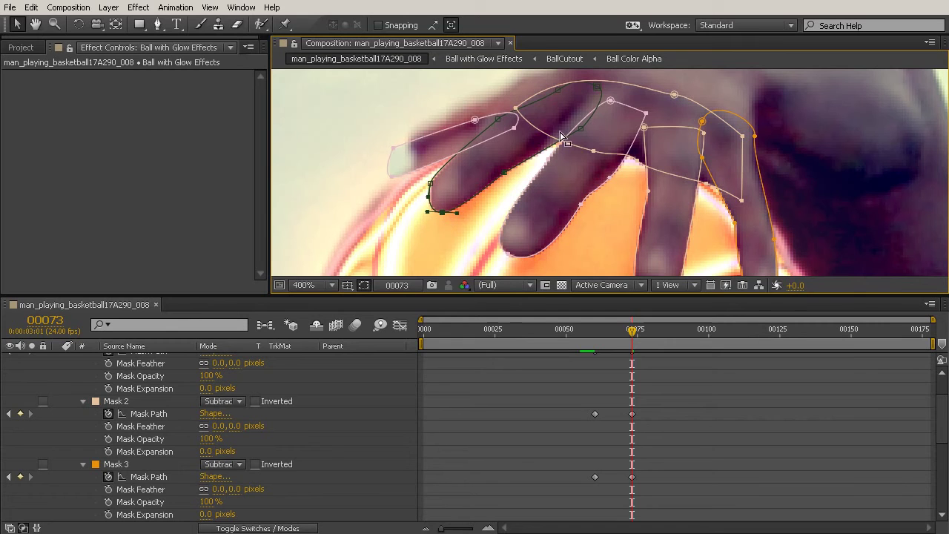
drag(581, 129, 571, 118)
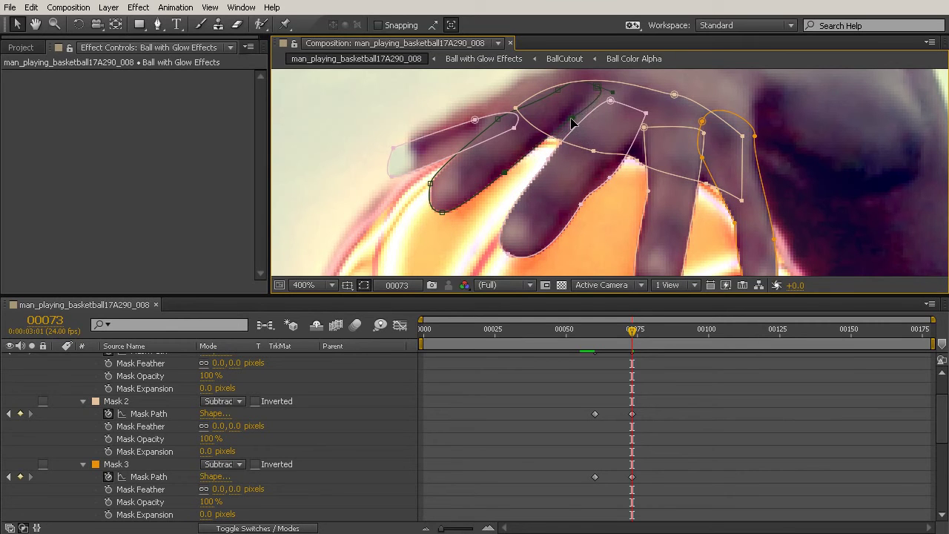
Reposition and rotate the thumb mask with free transform so it lines up with the thumb at frame 73
double_click(487, 116)
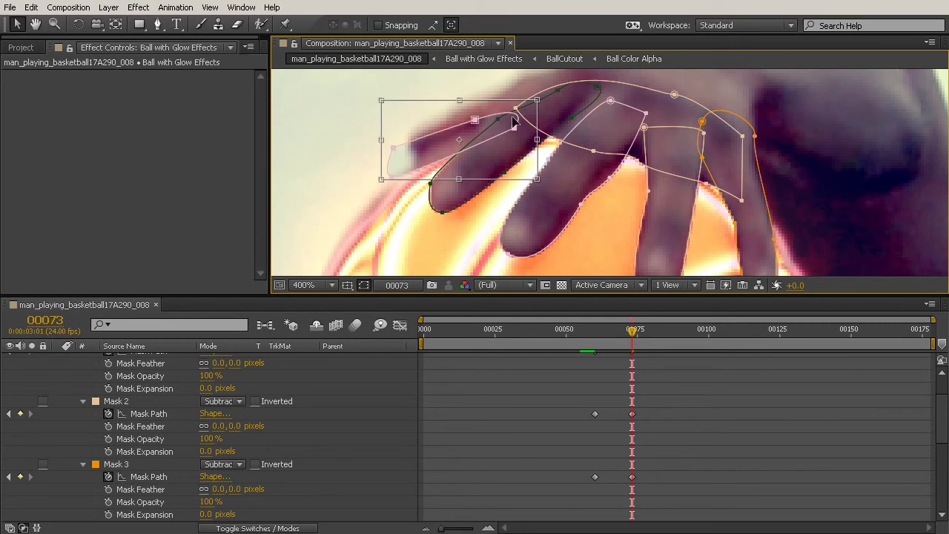
drag(547, 99, 537, 89)
drag(499, 132, 516, 123)
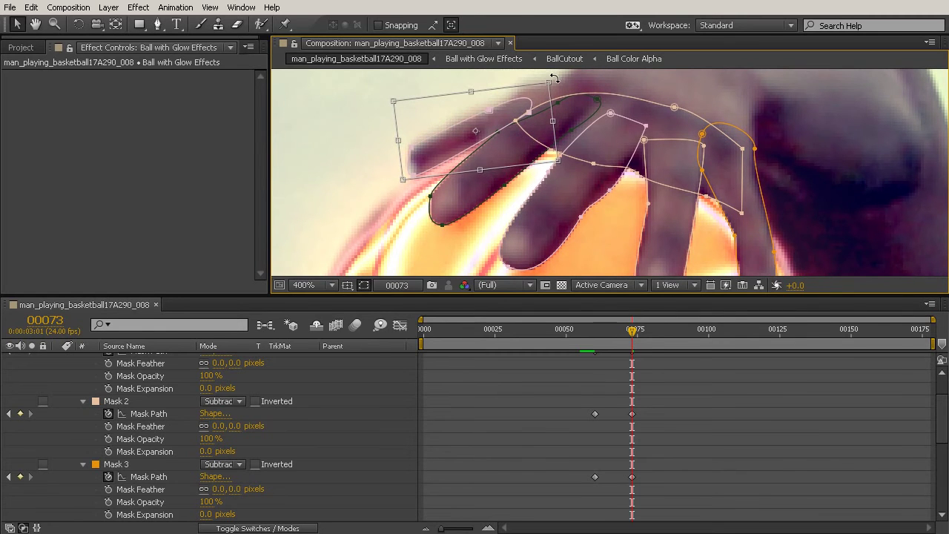
drag(557, 80, 558, 86)
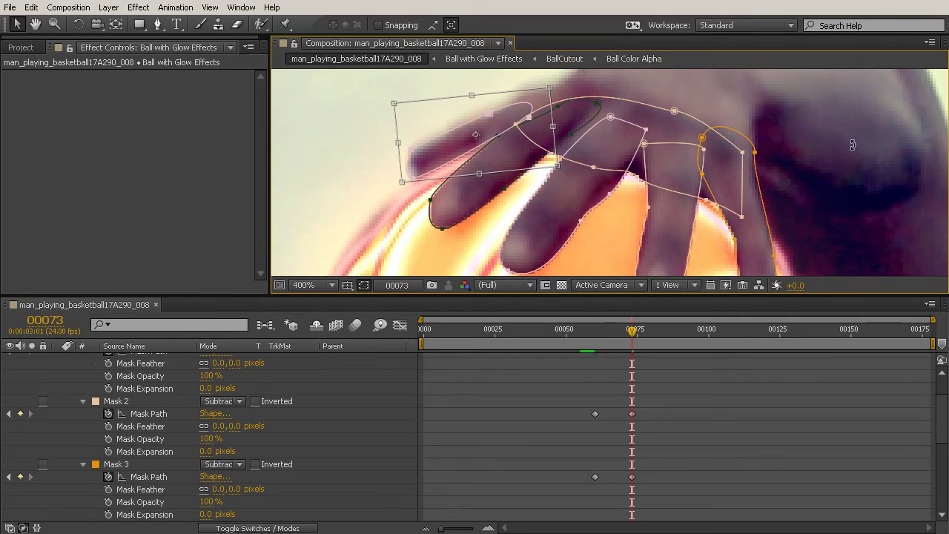
Extend Mask 6's upper and side points outward so it covers more of the back of the hand, and deselect the layer
scroll(779, 185, down, 7)
scroll(782, 186, up, 4)
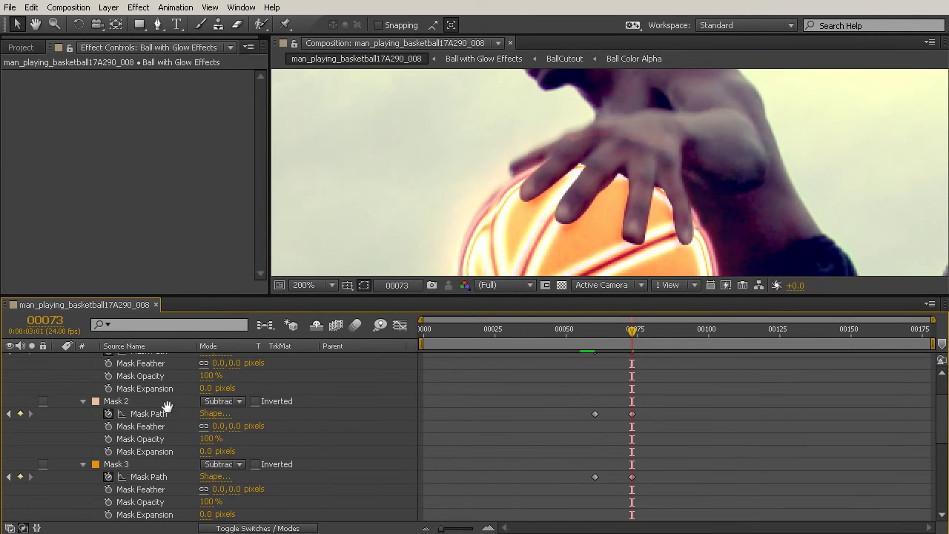
scroll(171, 415, up, 3)
scroll(156, 415, down, 10)
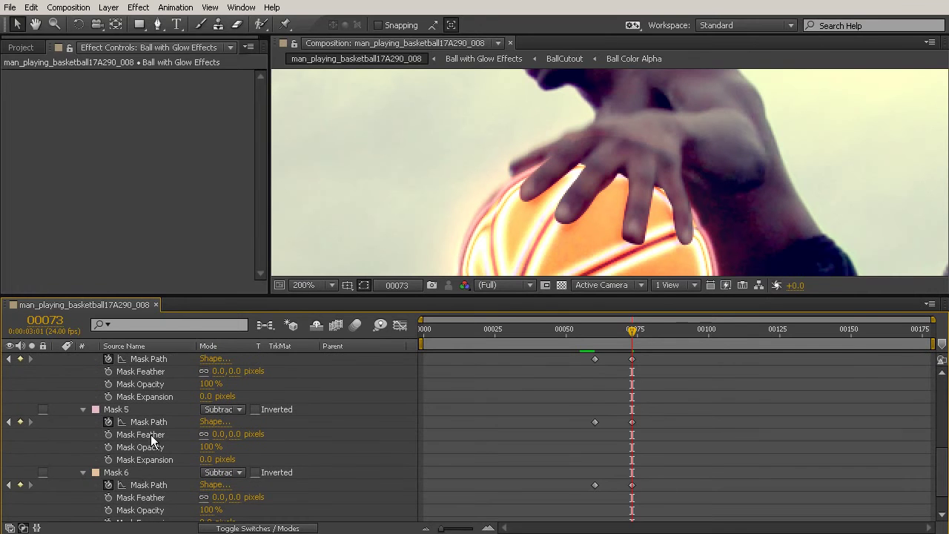
click(133, 474)
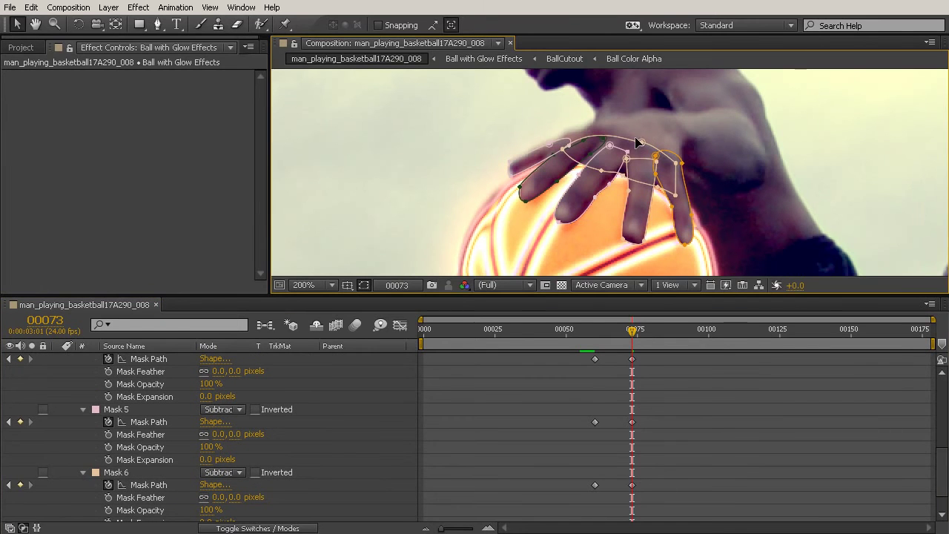
scroll(642, 157, up, 2)
drag(667, 147, 717, 109)
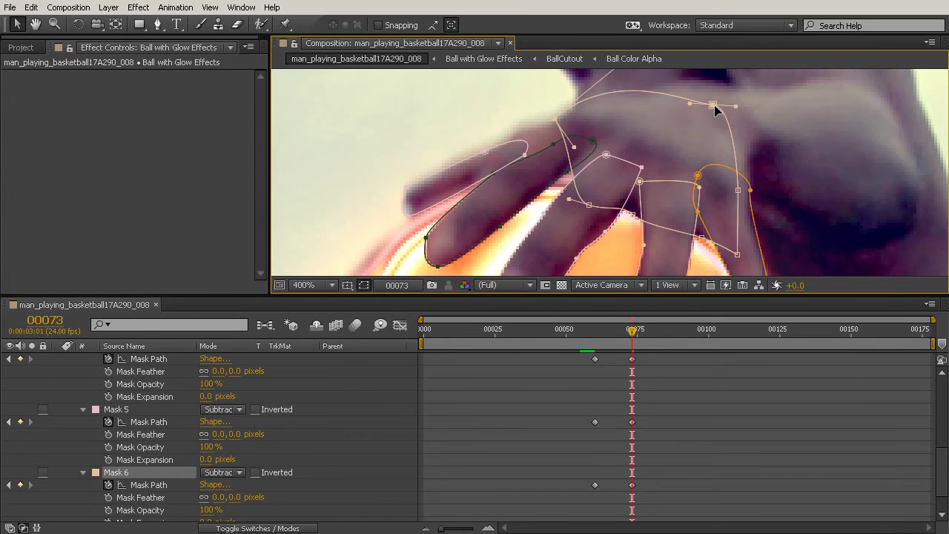
drag(738, 191, 752, 193)
drag(556, 119, 510, 144)
scroll(593, 111, down, 2)
scroll(635, 131, down, 1)
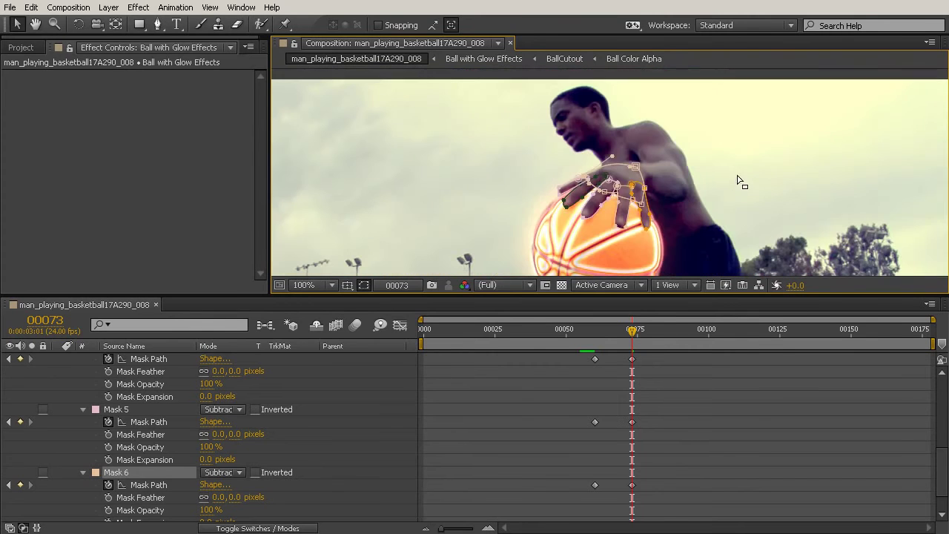
click(734, 424)
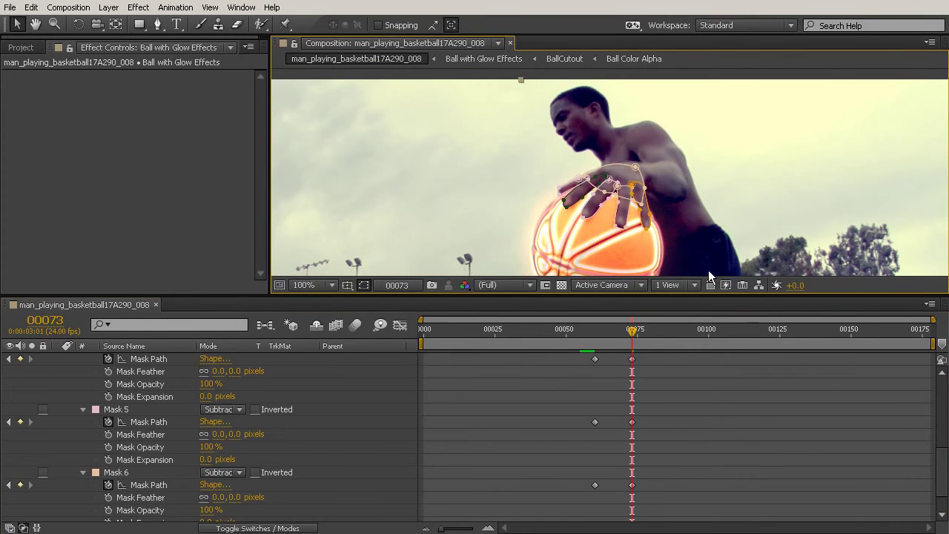
click(705, 403)
Adjust Mask 2's fingertip points so the outline fits the end of the ring finger
scroll(627, 232, up, 4)
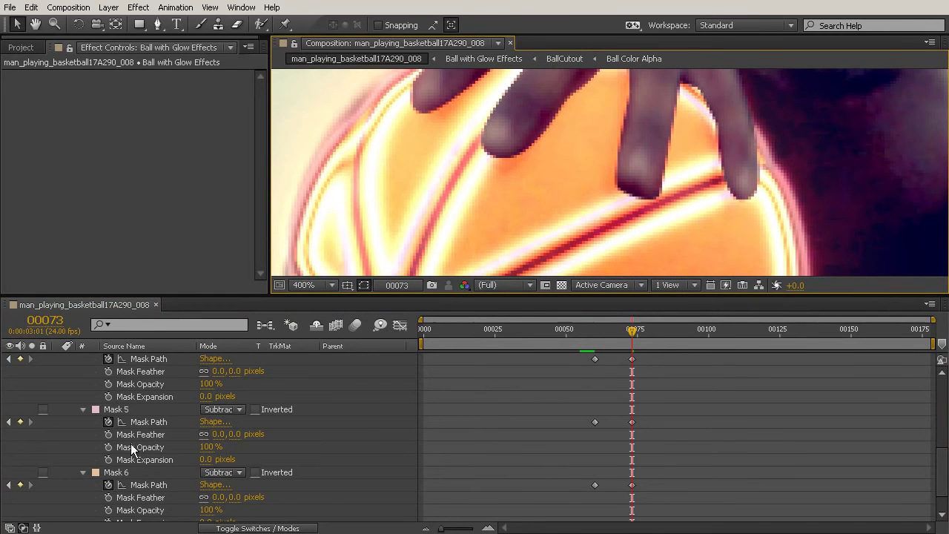
scroll(620, 120, down, 2)
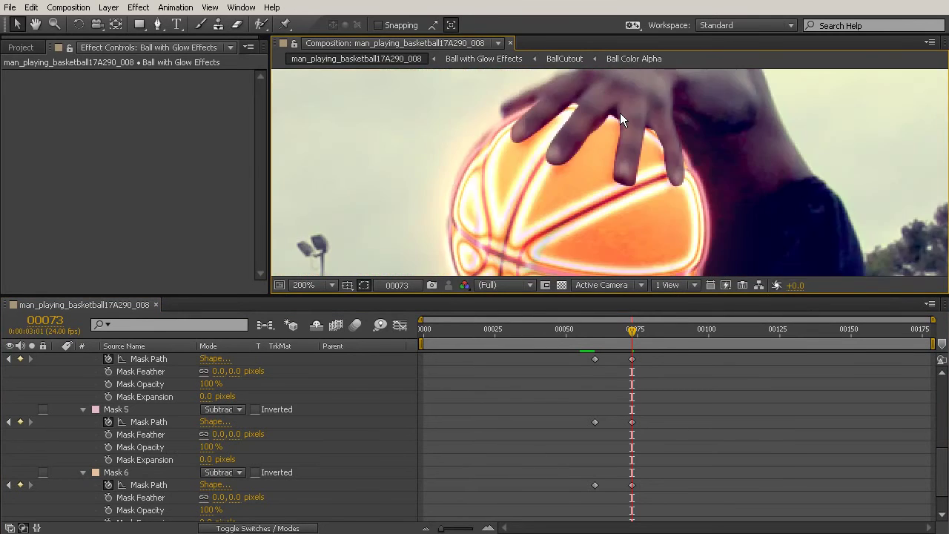
scroll(619, 162, up, 2)
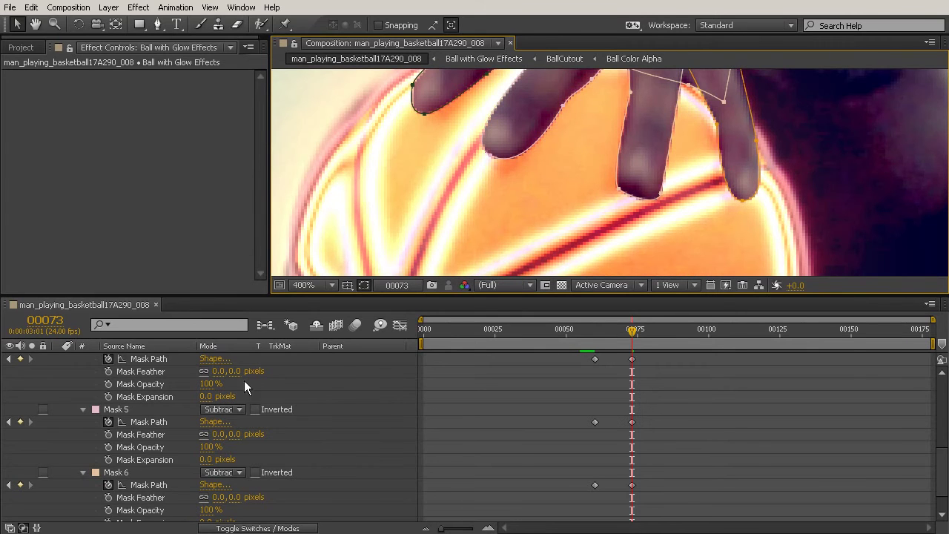
click(625, 192)
drag(626, 202, 619, 193)
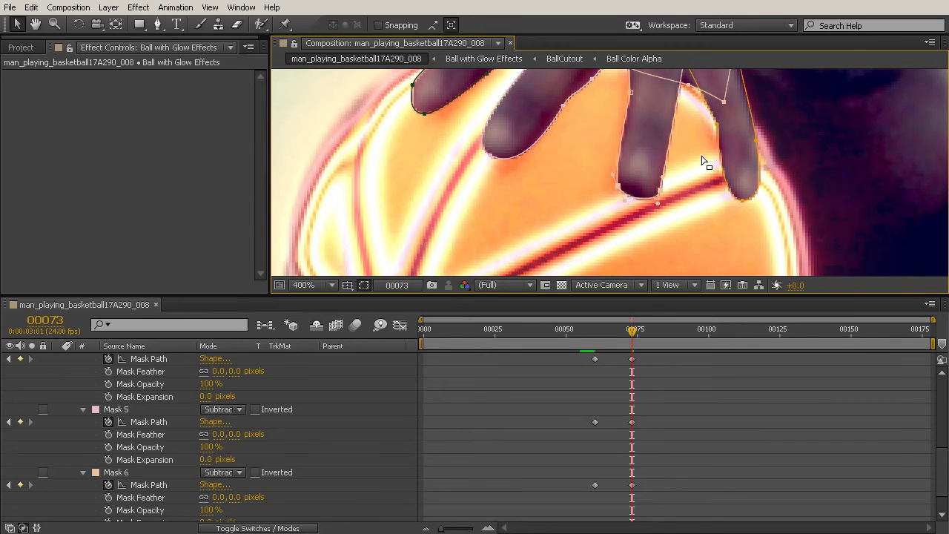
scroll(727, 161, down, 2)
scroll(718, 227, up, 2)
scroll(740, 157, down, 2)
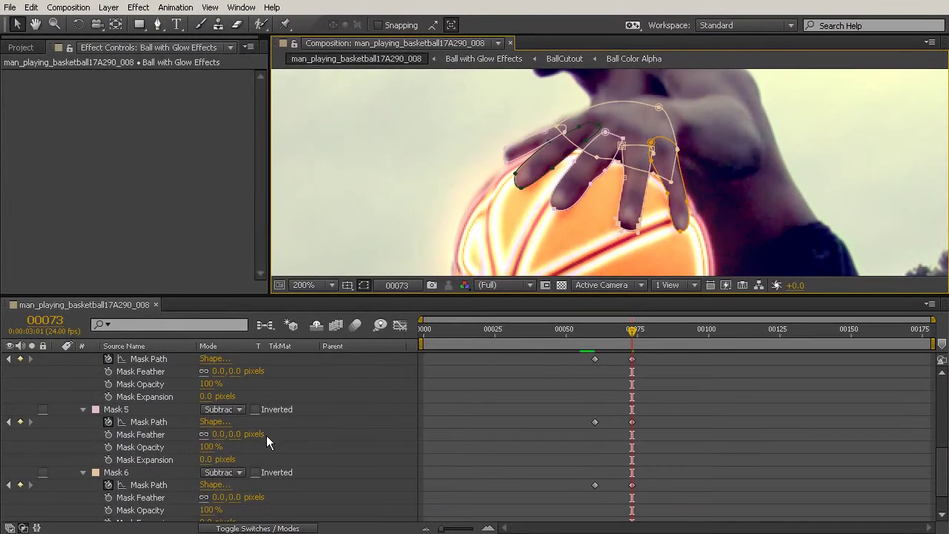
Set the Mask Feather of Mask 1, Mask 2 and Mask 3 to 1 pixel
scroll(270, 417, up, 5)
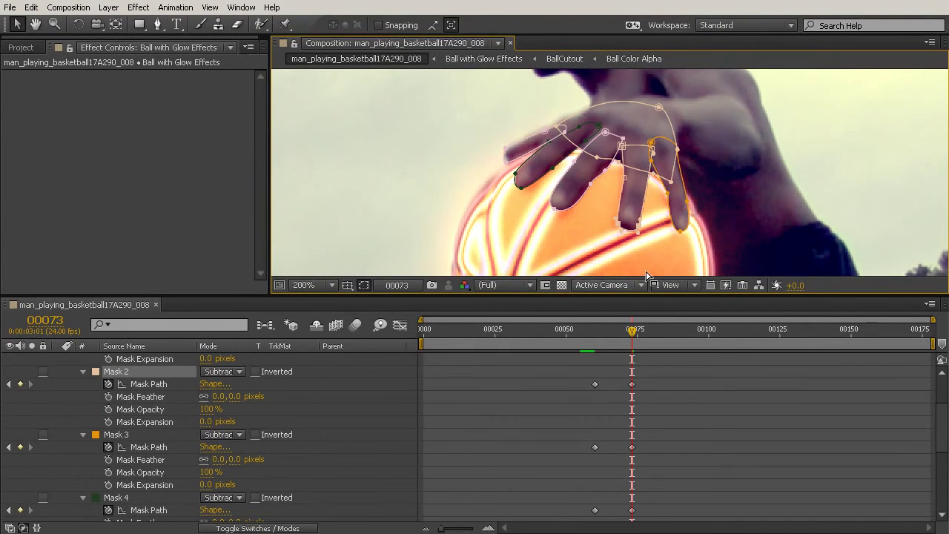
scroll(826, 170, up, 2)
scroll(830, 172, down, 1)
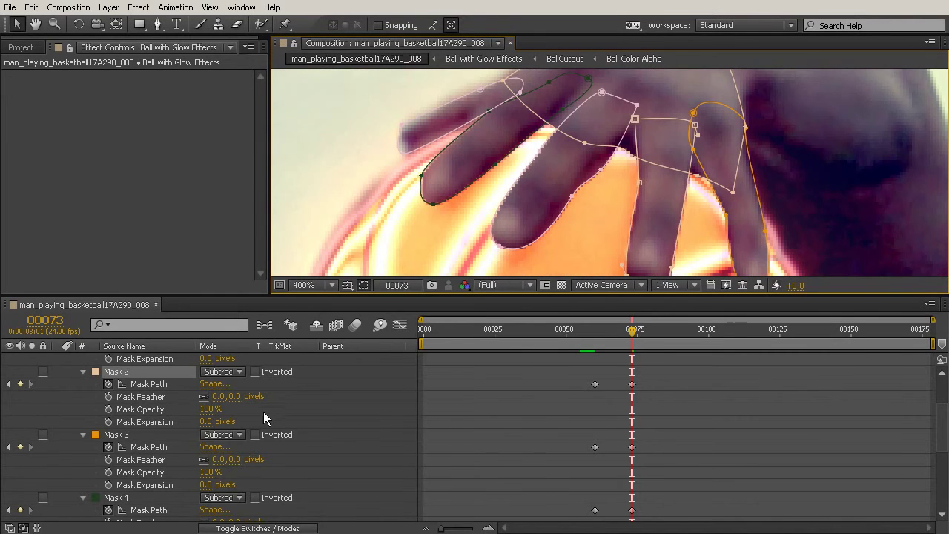
scroll(266, 410, up, 2)
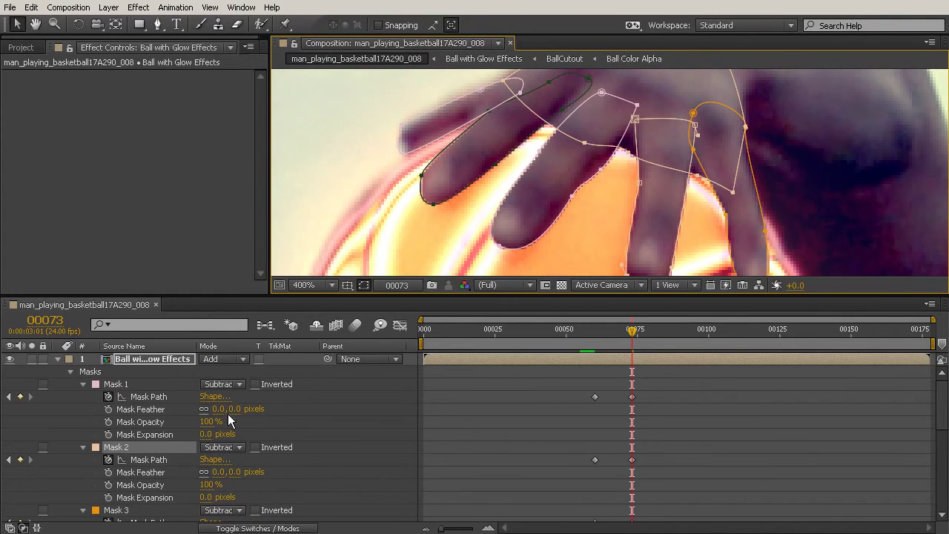
click(219, 409)
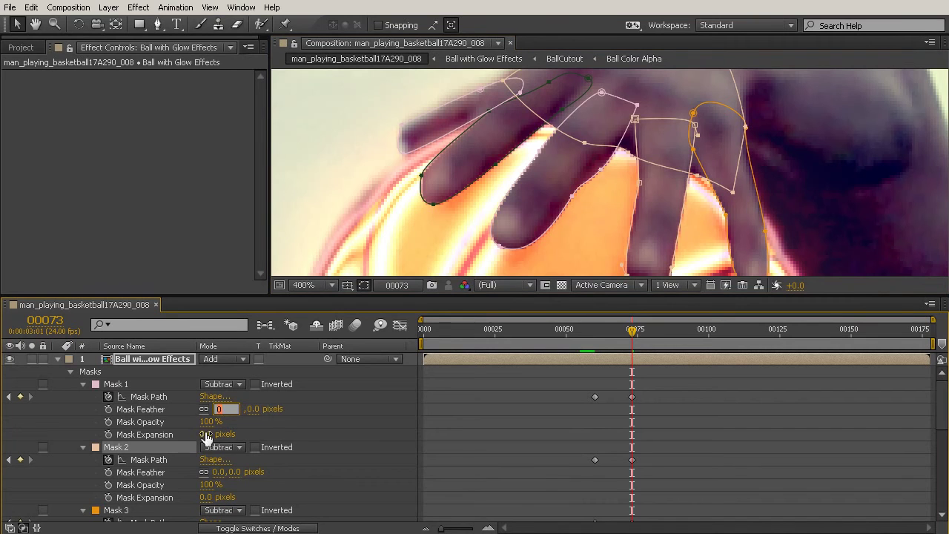
text(1)
click(223, 472)
text(1)
key(Return)
scroll(243, 469, down, 2)
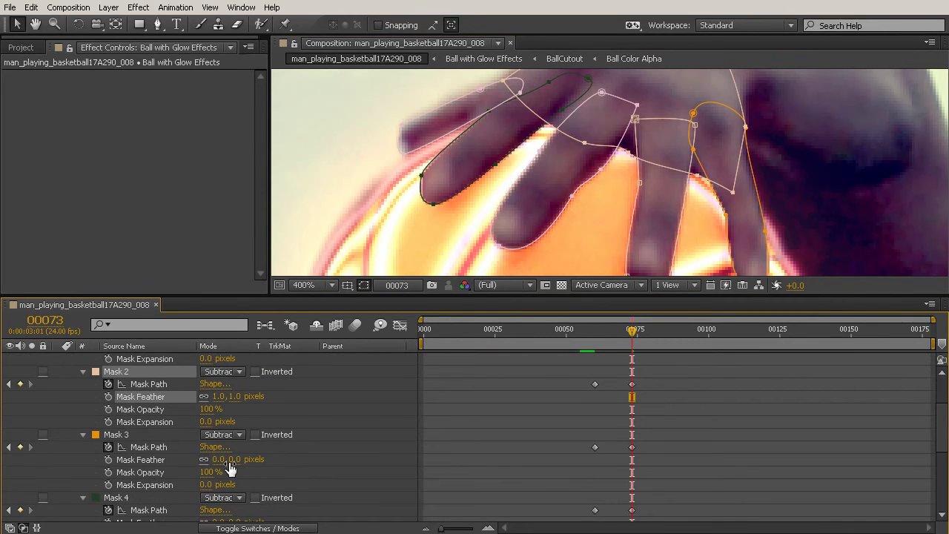
click(220, 460)
text(1)
key(Return)
Set the Mask Feather of Mask 4, Mask 5 and Mask 6 to 1 pixel
scroll(236, 483, down, 1)
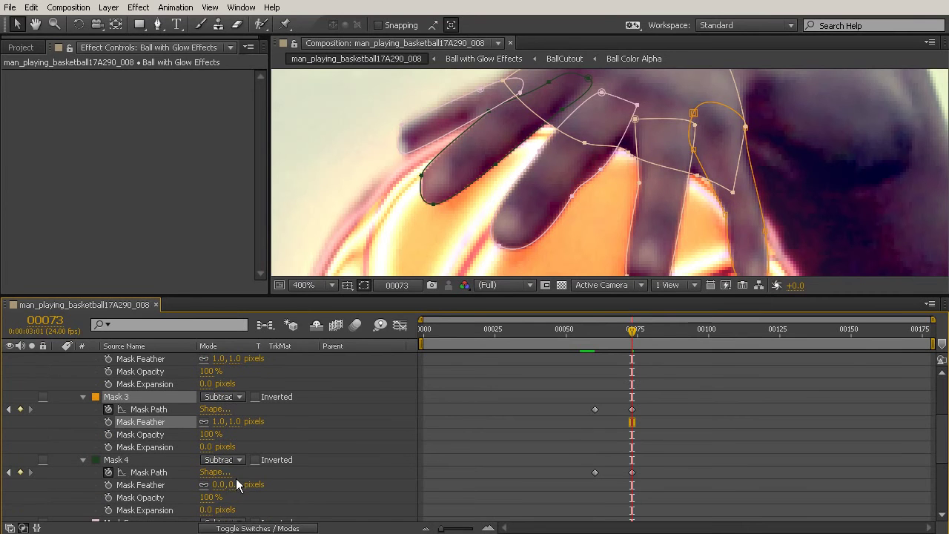
click(221, 484)
click(317, 481)
scroll(317, 482, down, 2)
click(219, 471)
text(1)
click(332, 470)
scroll(326, 462, down, 2)
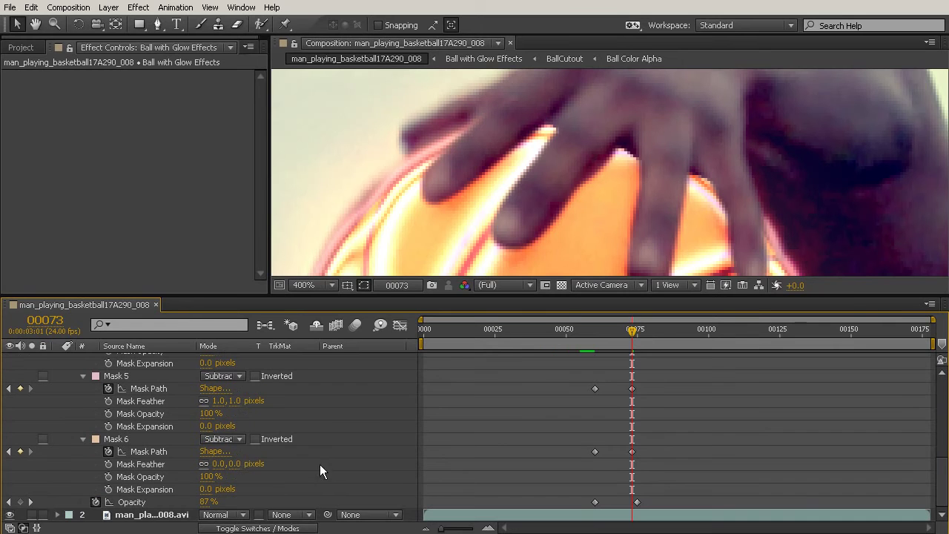
click(219, 465)
text(1)
click(321, 457)
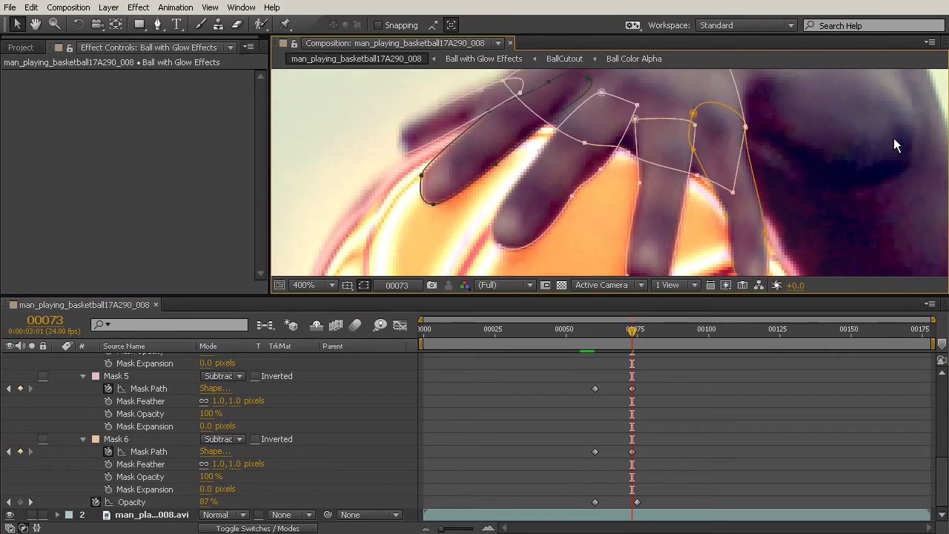
Raise Mask 2's fingertip point and shorten its curve handle to tighten the outline around the ring finger's tip
scroll(892, 138, down, 1)
scroll(893, 138, down, 1)
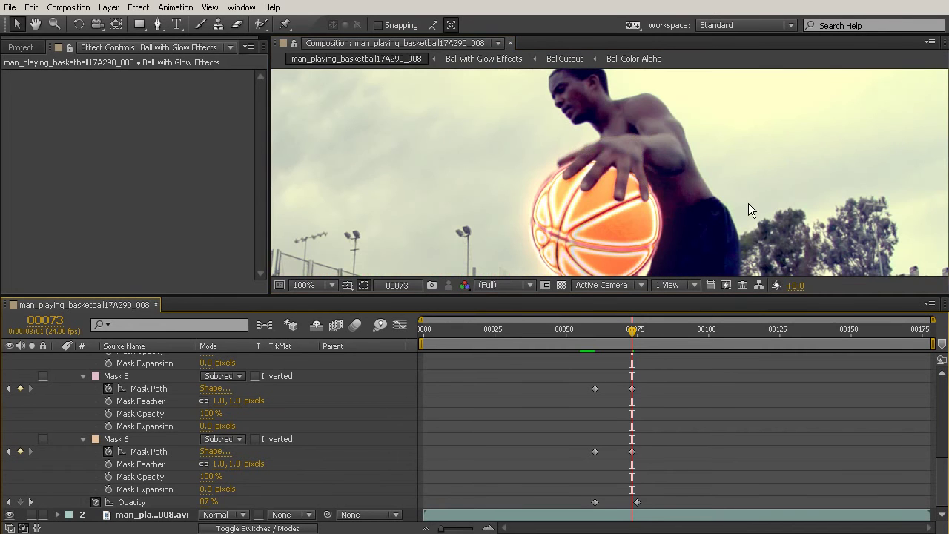
scroll(748, 203, down, 1)
scroll(681, 202, up, 1)
scroll(715, 205, down, 1)
scroll(615, 192, up, 2)
scroll(615, 192, down, 1)
scroll(619, 197, up, 2)
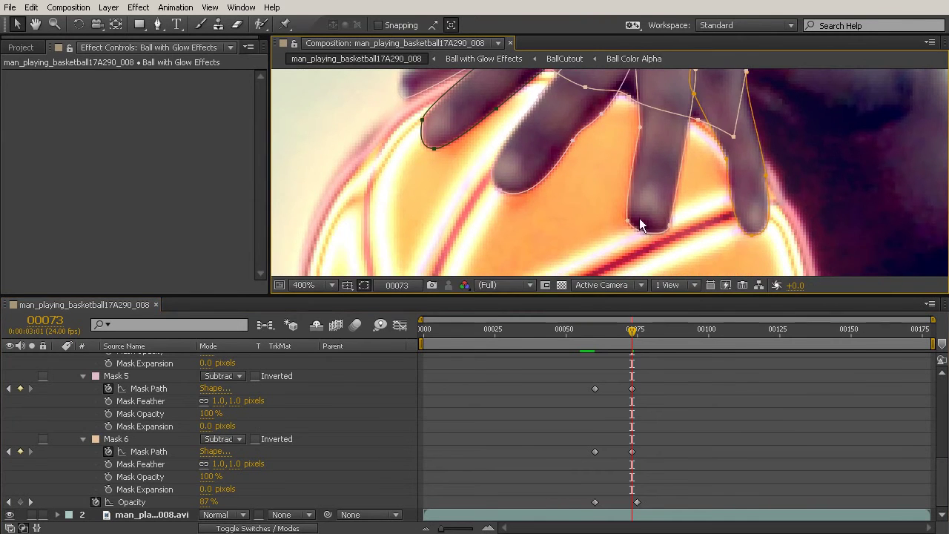
mouse_move(624, 208)
mouse_down()
mouse_move(628, 220)
mouse_move(622, 193)
mouse_up()
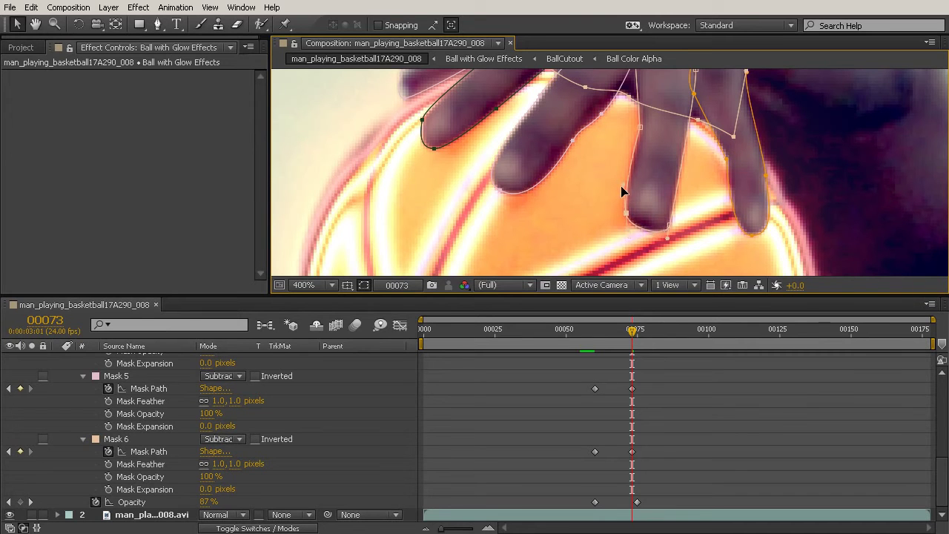
drag(668, 238, 667, 226)
click(730, 393)
Go to frame 67 to check how the masks follow the hand between the keyframes
scroll(818, 199, down, 2)
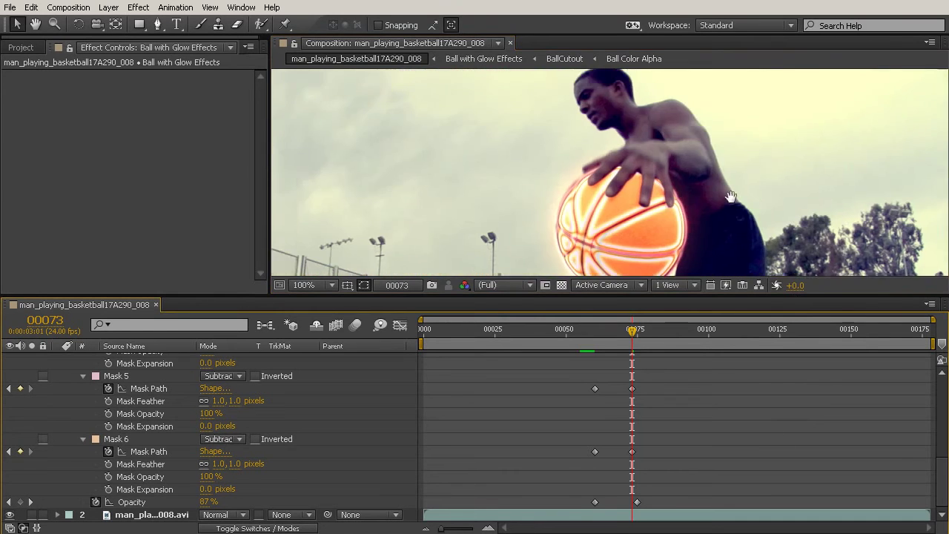
scroll(733, 196, down, 1)
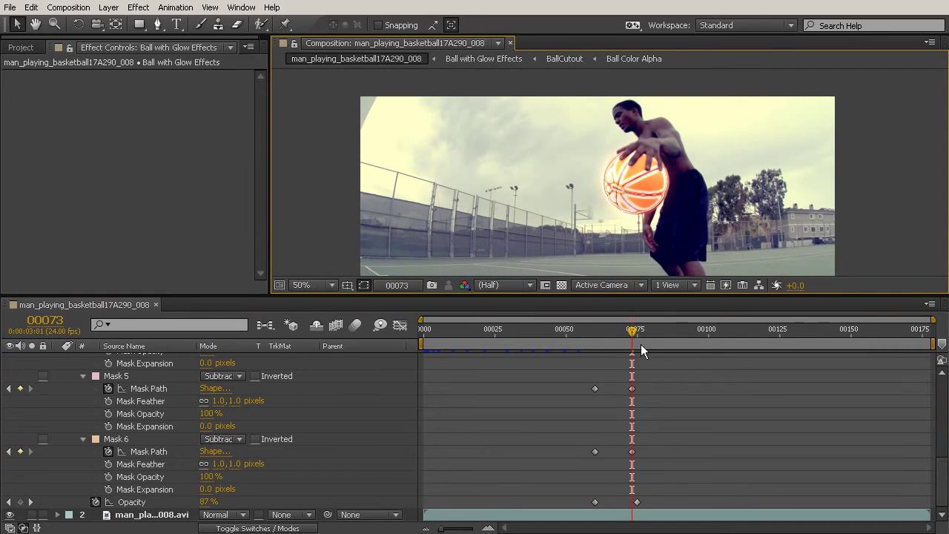
click(615, 329)
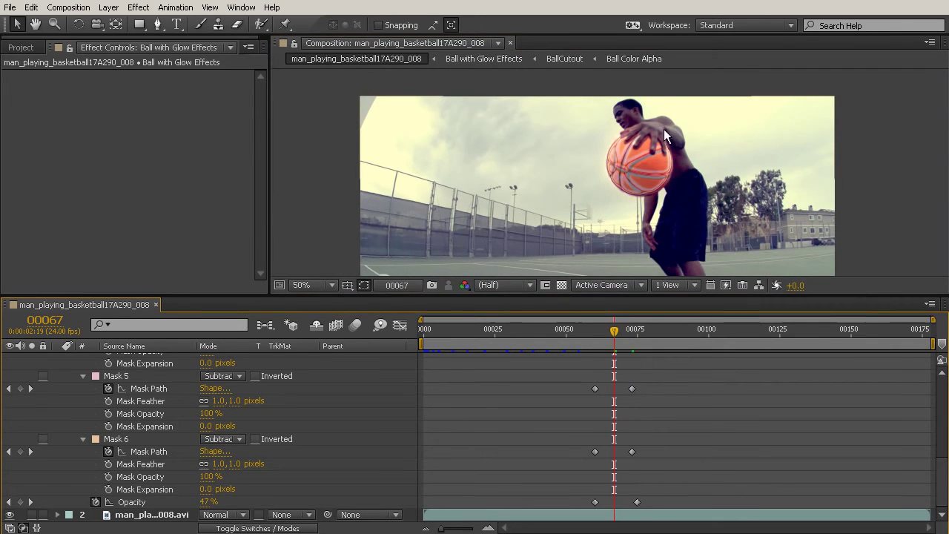
At frame 67, move and slightly rotate all six masks together so they line up with the player's hand
scroll(663, 129, up, 4)
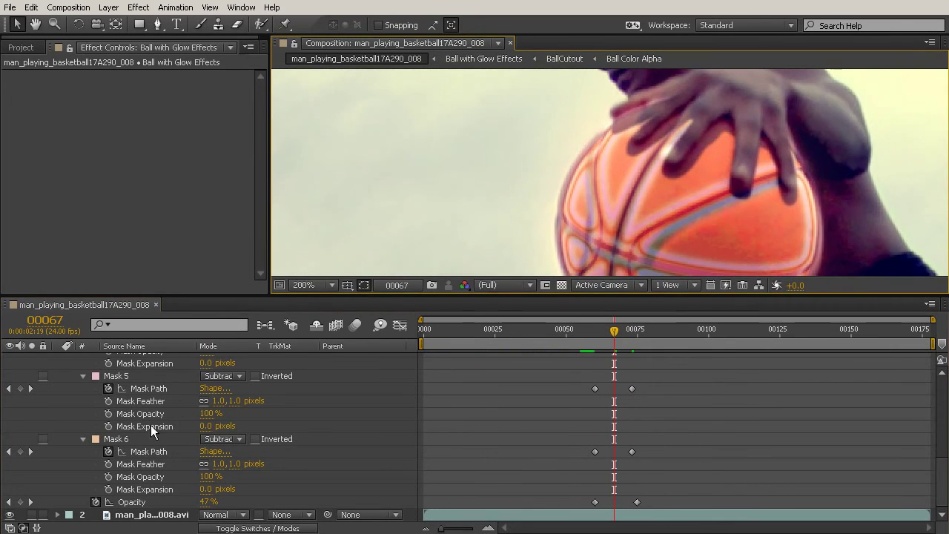
click(122, 375)
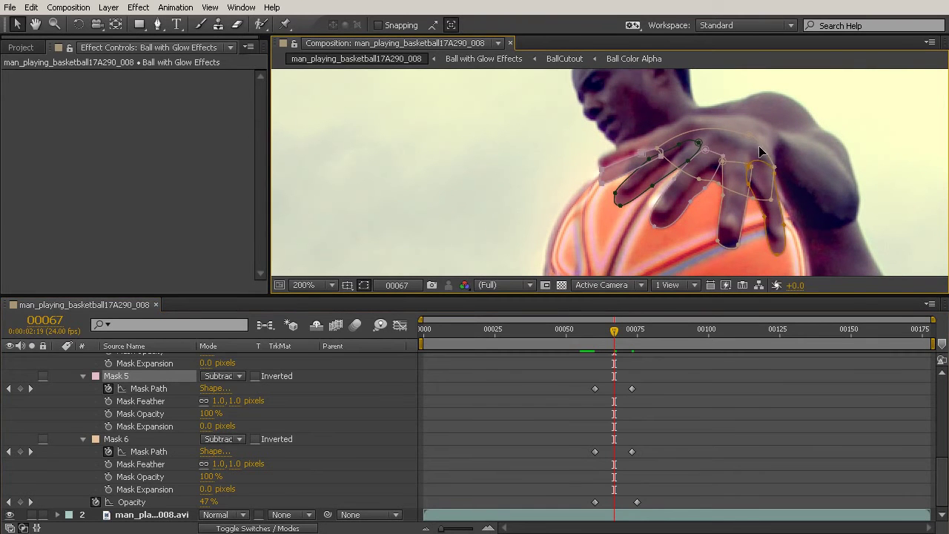
double_click(759, 149)
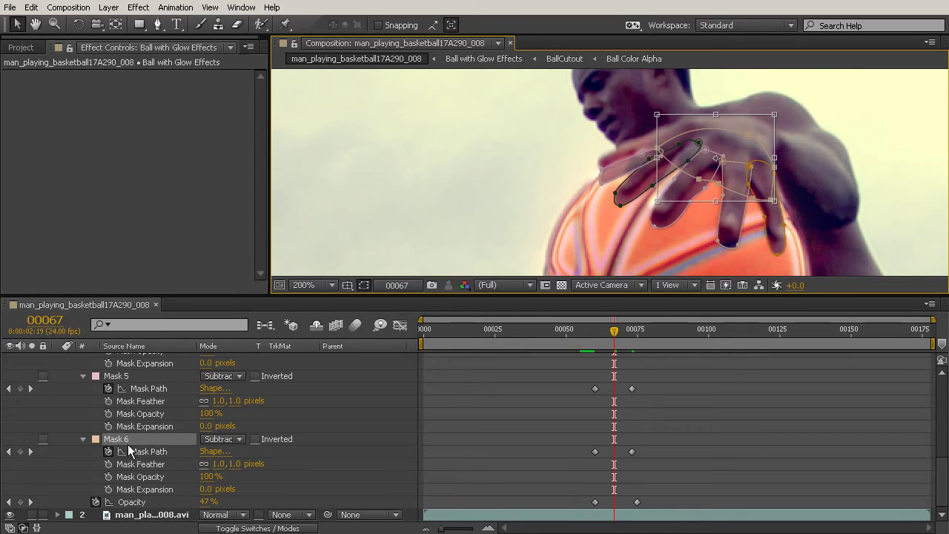
click(148, 388)
drag(544, 237, 883, 90)
drag(882, 86, 517, 300)
drag(696, 123, 697, 143)
double_click(696, 160)
drag(809, 131, 801, 122)
drag(695, 211, 690, 208)
click(716, 391)
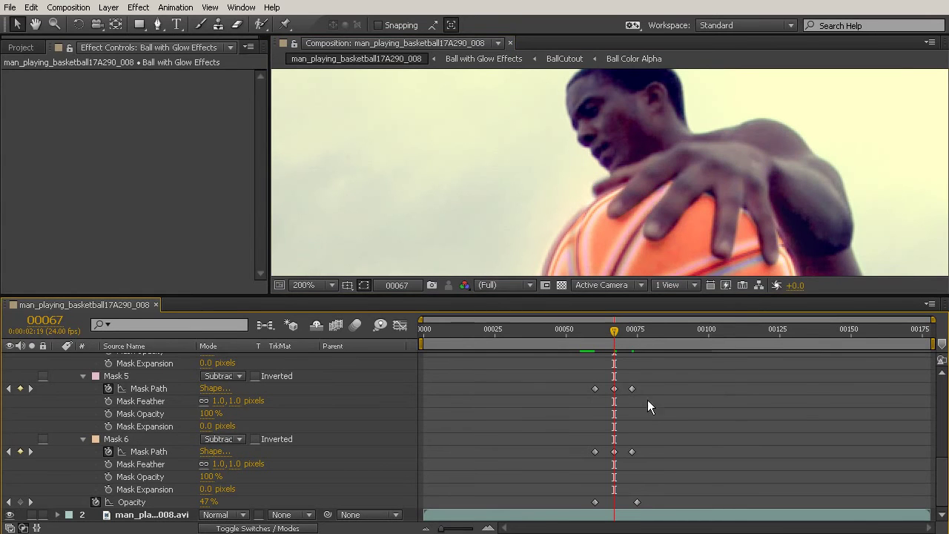
Move Mask 2 down over its finger and nudge Mask 4 slightly down onto its finger at frame 67
click(730, 249)
double_click(734, 235)
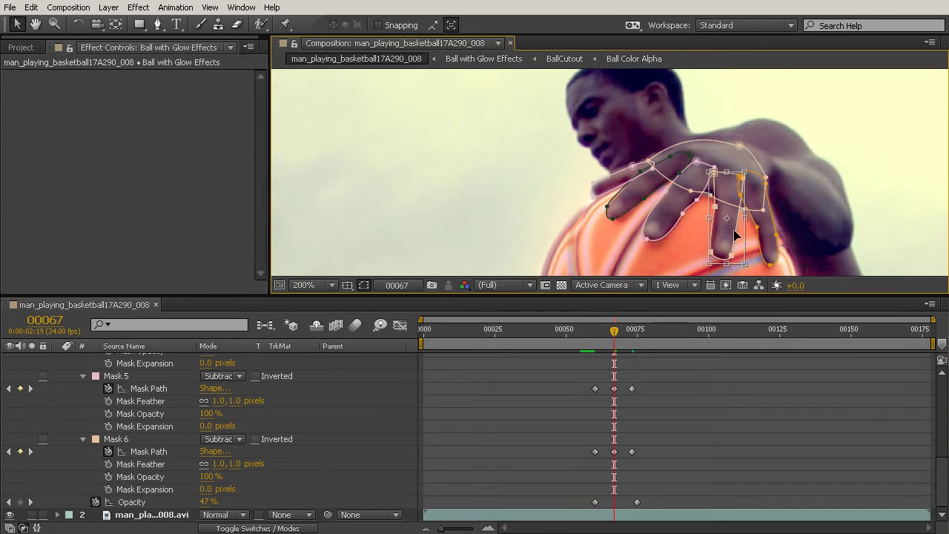
drag(742, 229, 746, 237)
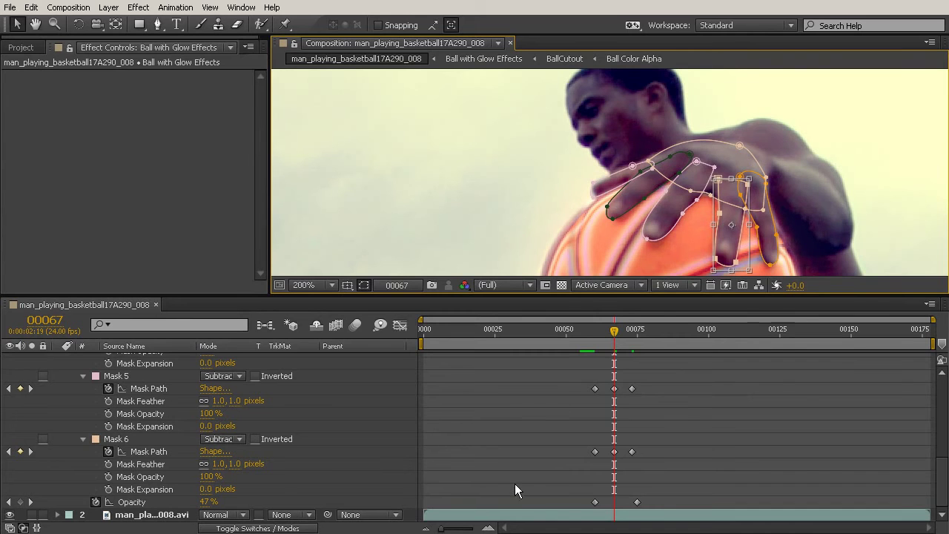
key(Return)
double_click(637, 209)
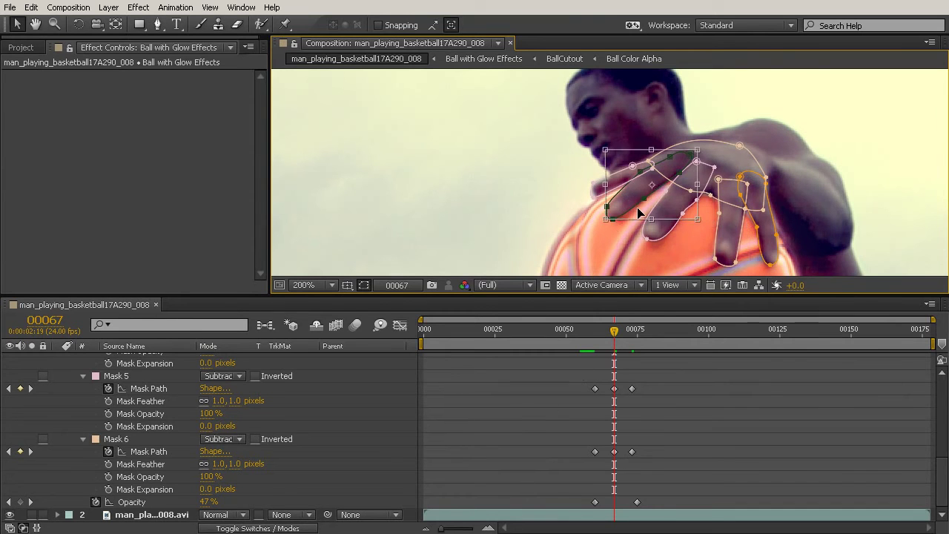
drag(651, 199, 653, 201)
key(Return)
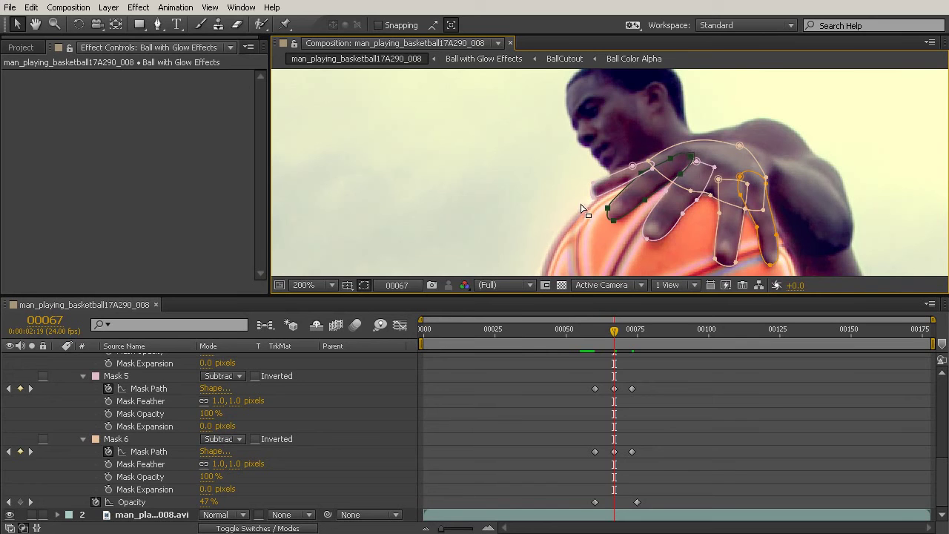
Rotate Mask 5 slightly counterclockwise and raise it to fit the outermost finger at frame 67
key(period)
double_click(645, 170)
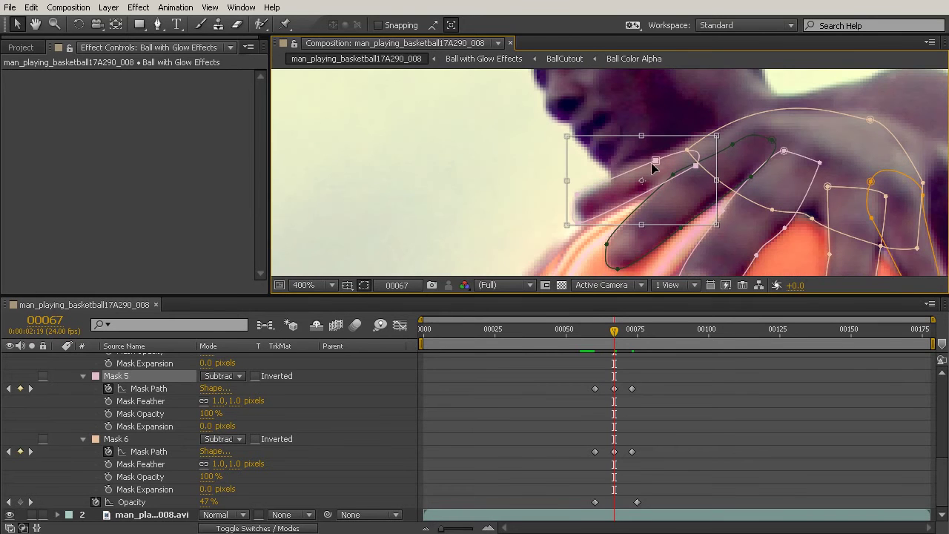
drag(719, 132, 713, 129)
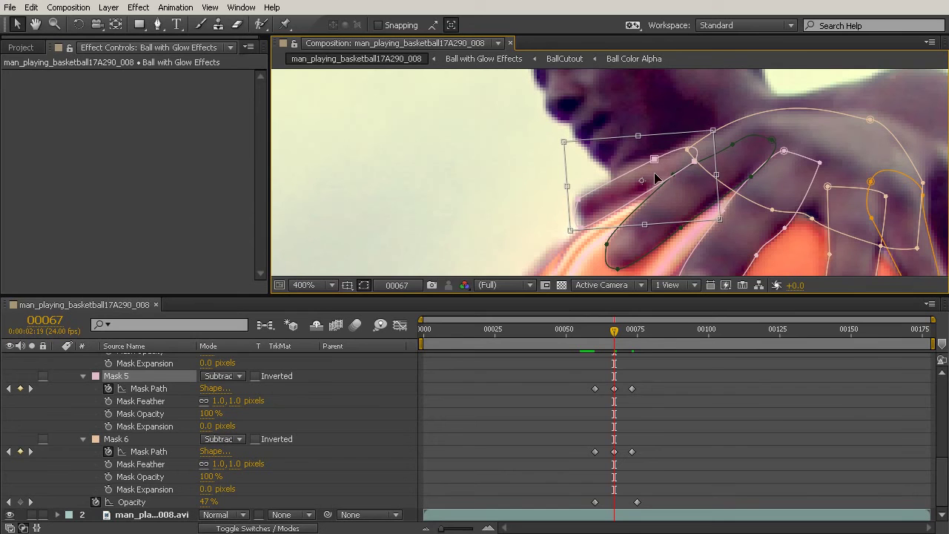
drag(655, 192, 656, 189)
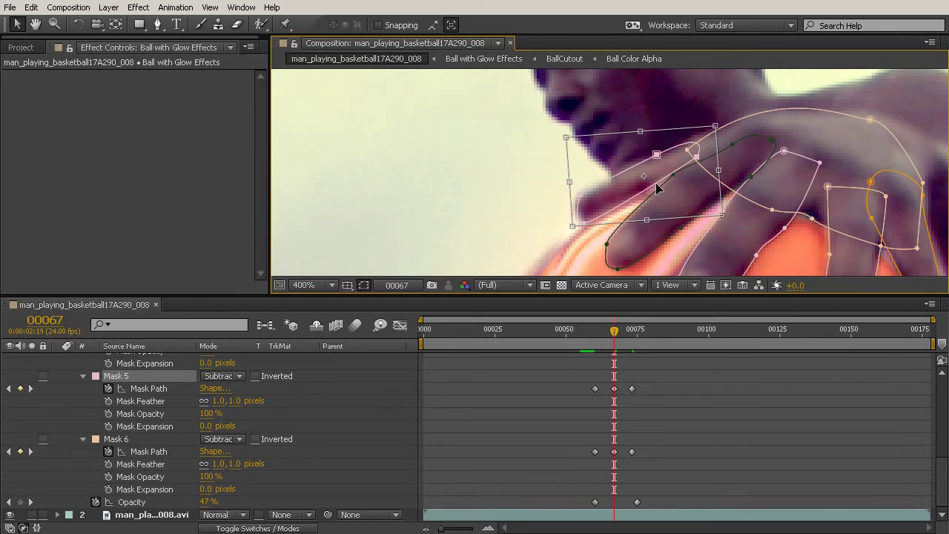
key(Return)
Enlarge the composition view and scrub through frames 94 and 83 to examine the masks against the bouncing ball
scroll(648, 203, down, 4)
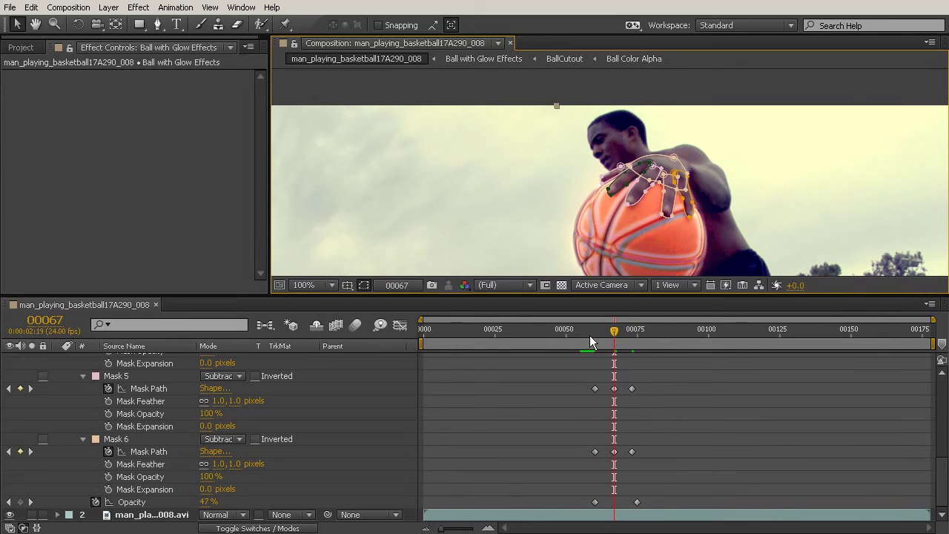
drag(647, 293, 647, 369)
drag(586, 411, 692, 426)
scroll(726, 120, down, 4)
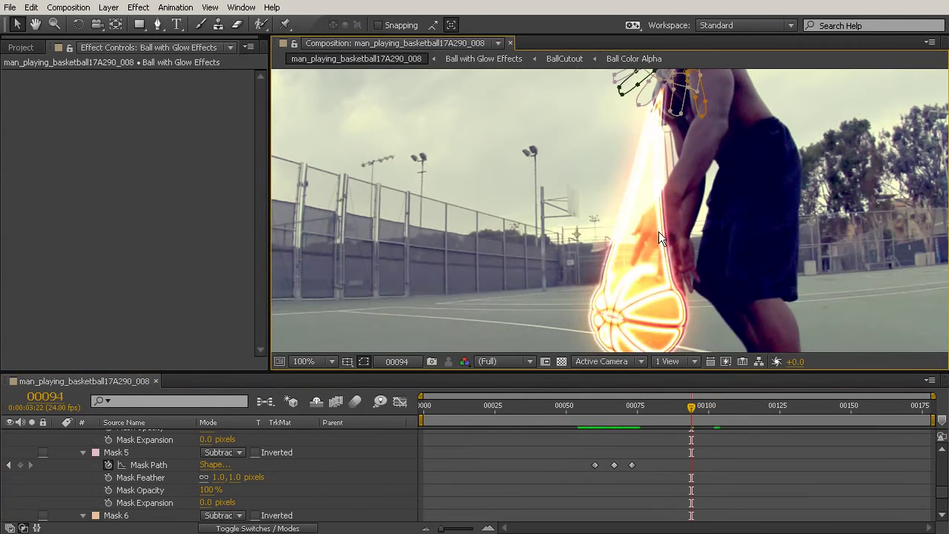
drag(632, 412, 661, 441)
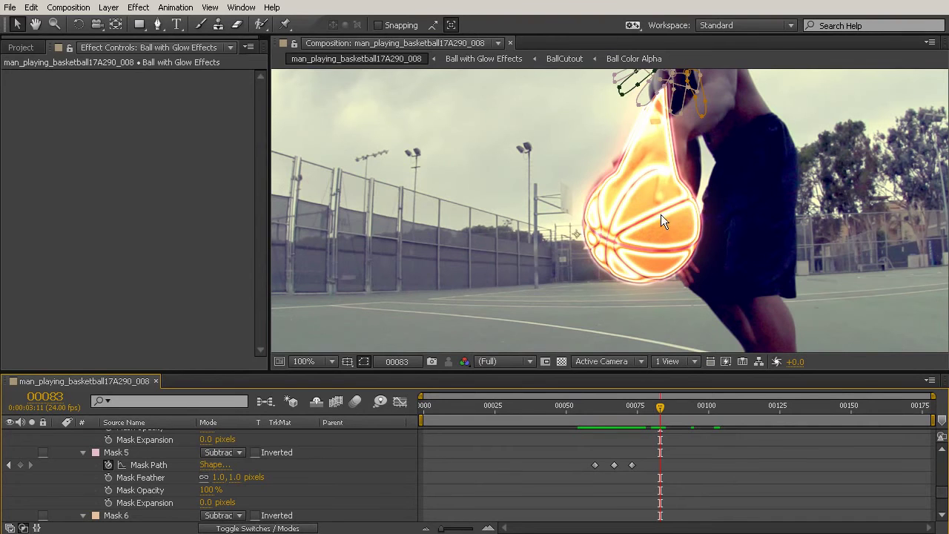
Go to frame 60 and set Mask Expansion keyframes of 0 pixels for Mask 1, Mask 2 and Mask 3
click(596, 406)
key(Page_Up)
drag(748, 103, 681, 217)
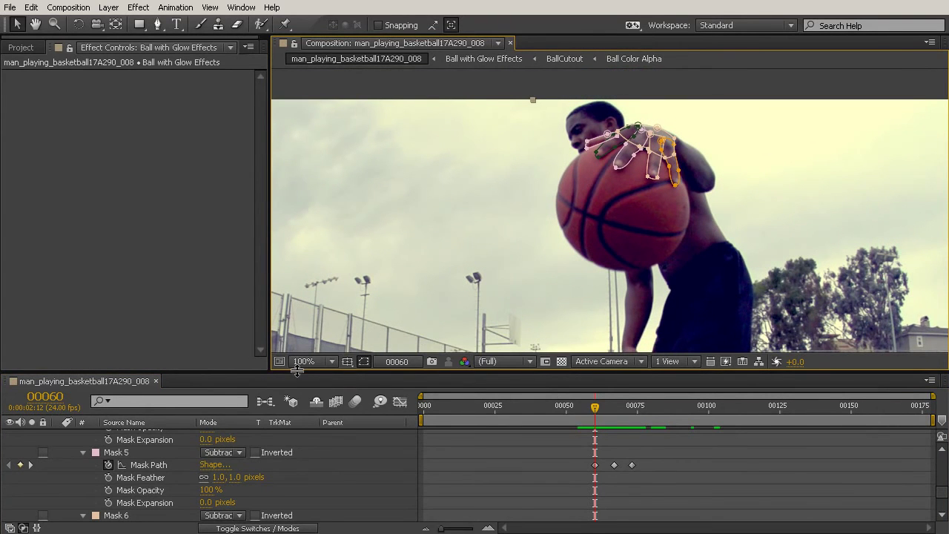
drag(297, 371, 302, 307)
scroll(170, 437, up, 3)
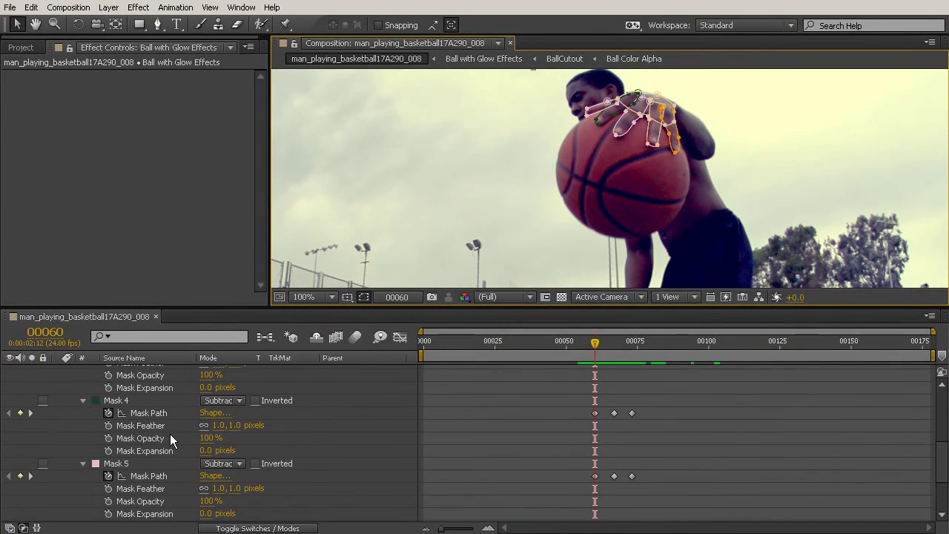
scroll(171, 434, up, 6)
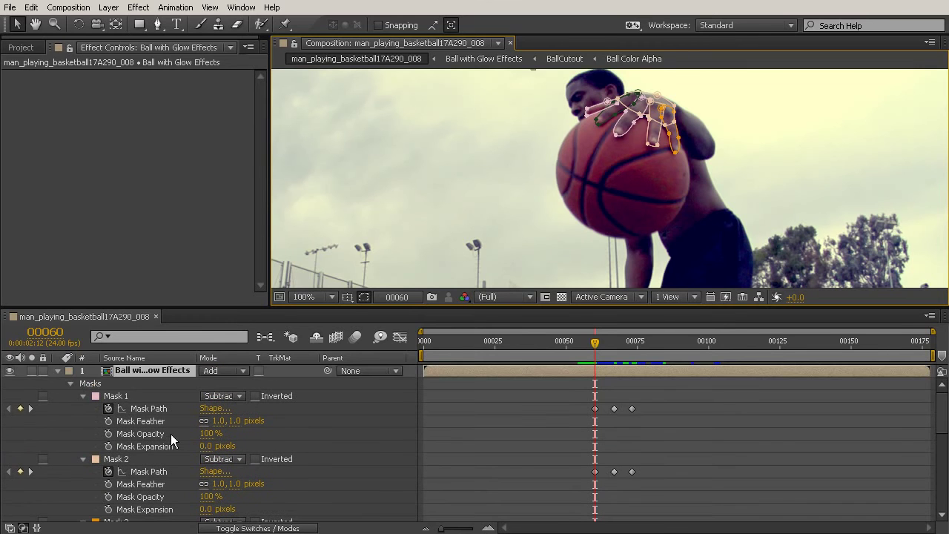
click(109, 447)
click(109, 510)
scroll(155, 482, down, 1)
scroll(155, 481, down, 3)
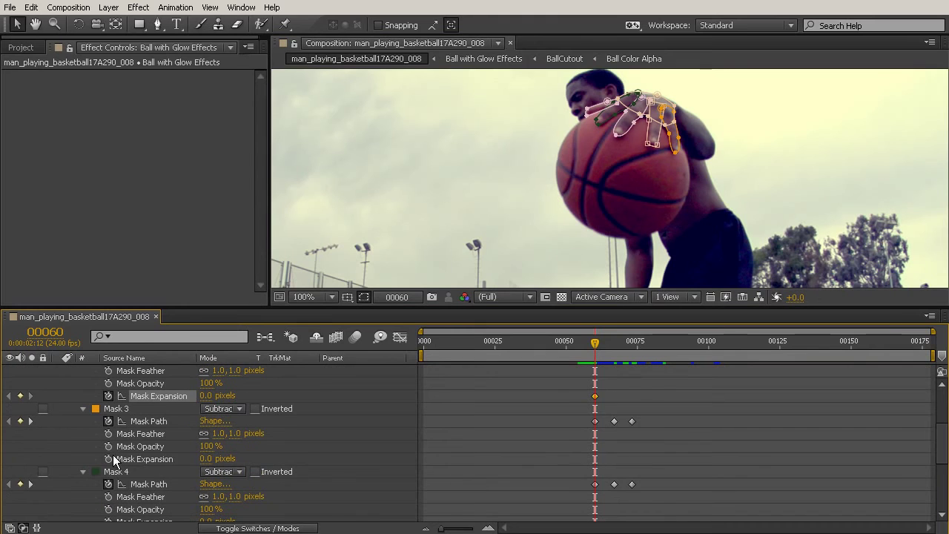
click(108, 458)
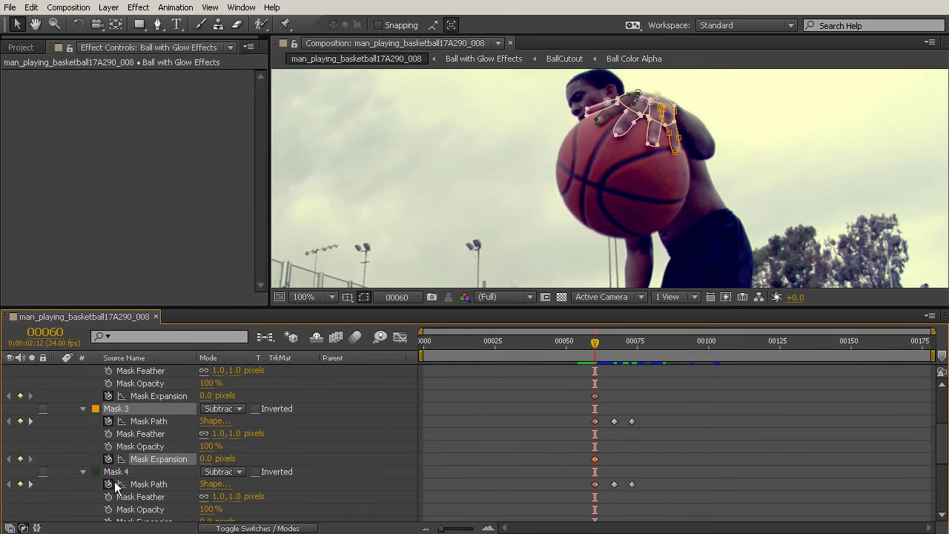
Set Mask Expansion keyframes of 0 pixels at frame 60 for Mask 4, Mask 5 and Mask 6
scroll(129, 488, down, 1)
click(108, 484)
scroll(260, 487, down, 1)
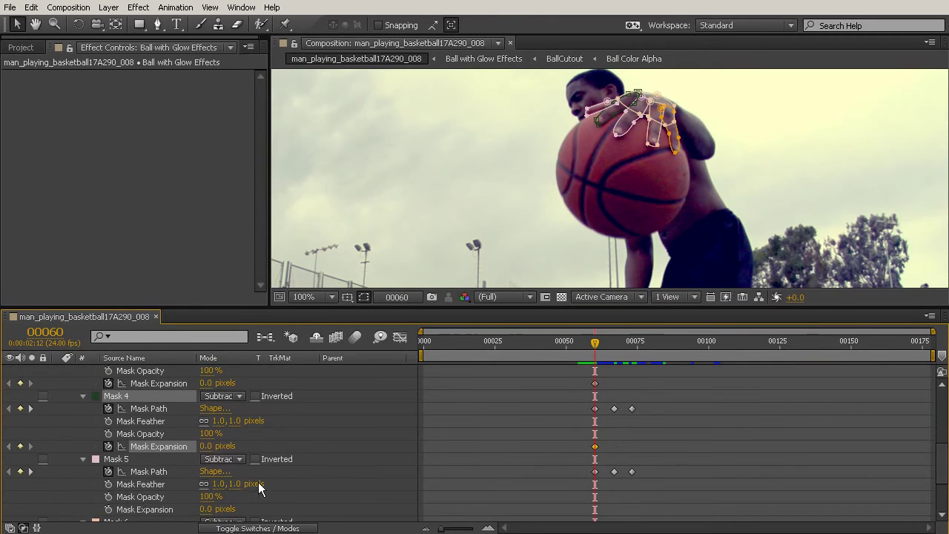
click(109, 509)
scroll(165, 486, down, 2)
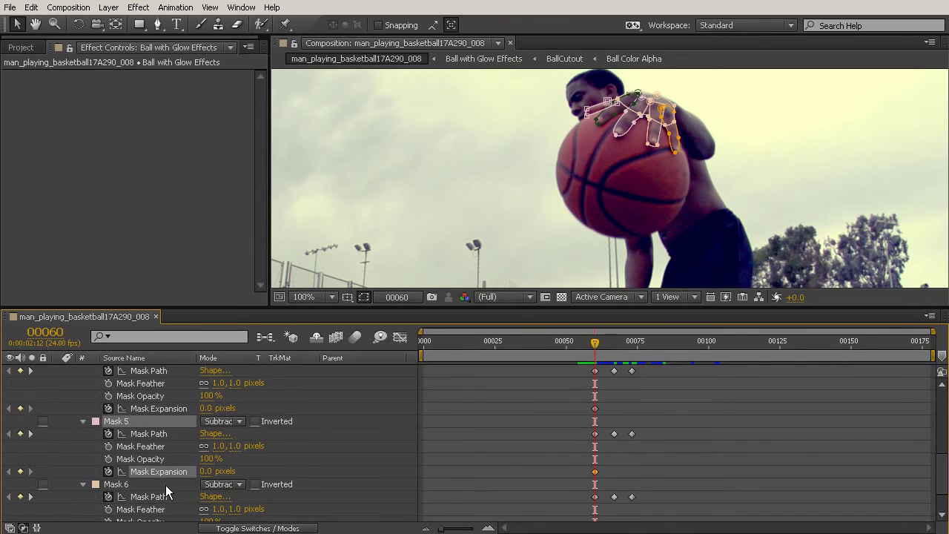
click(108, 490)
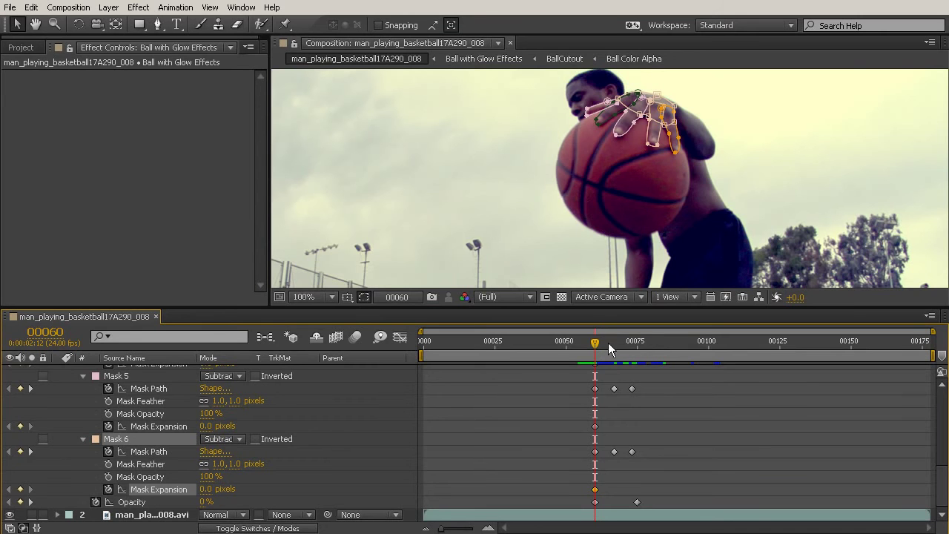
At frame 73, set the Mask Expansion of Mask 6 to -23, Mask 5 to -9 and Mask 4 to -8 pixels
drag(595, 343, 629, 354)
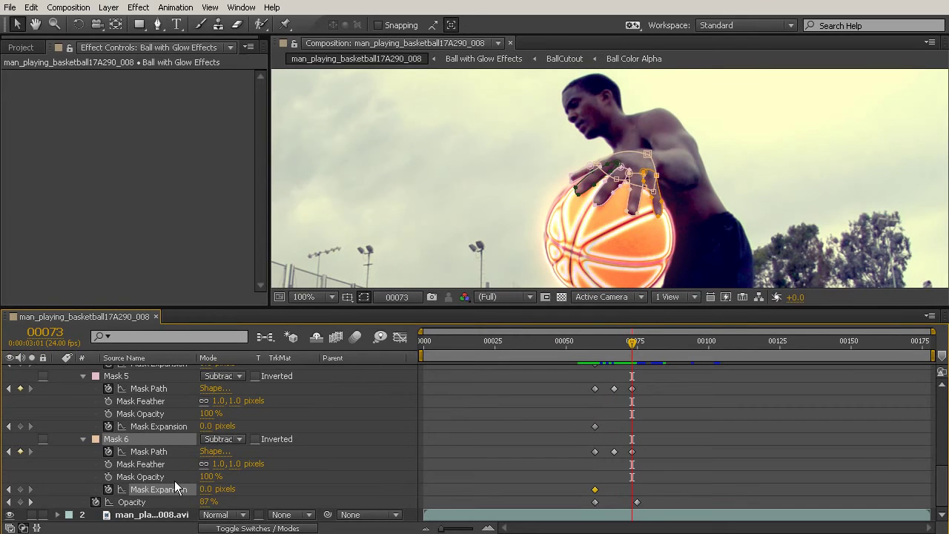
drag(206, 489, 170, 469)
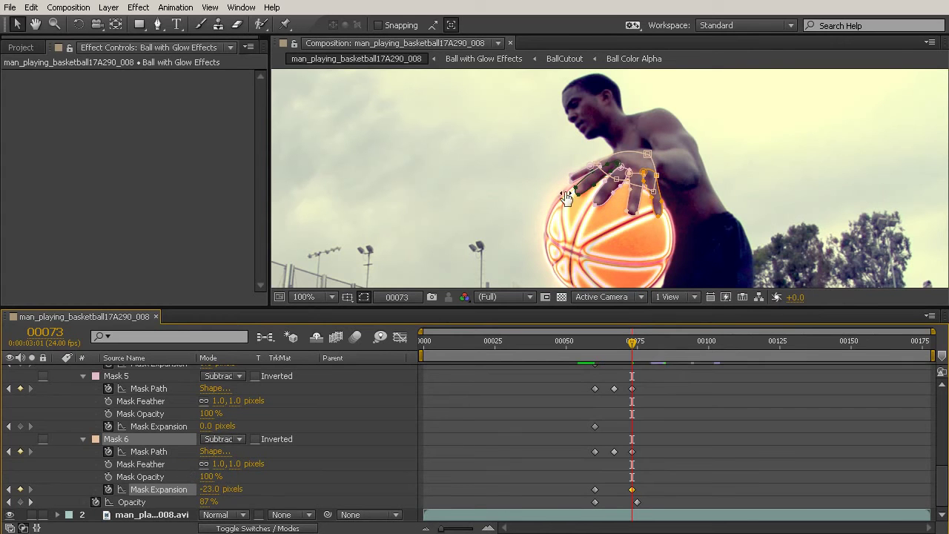
scroll(642, 170, up, 1)
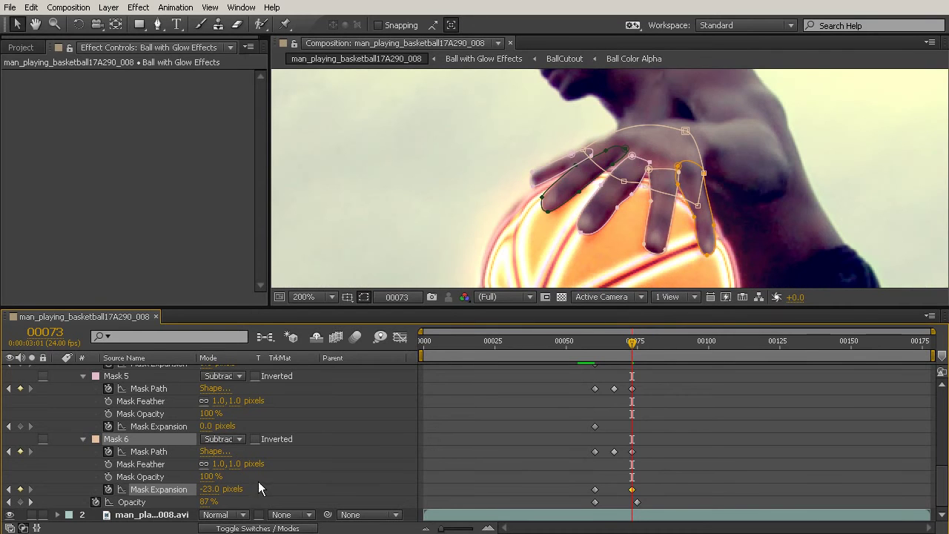
drag(205, 425, 207, 439)
scroll(230, 410, up, 1)
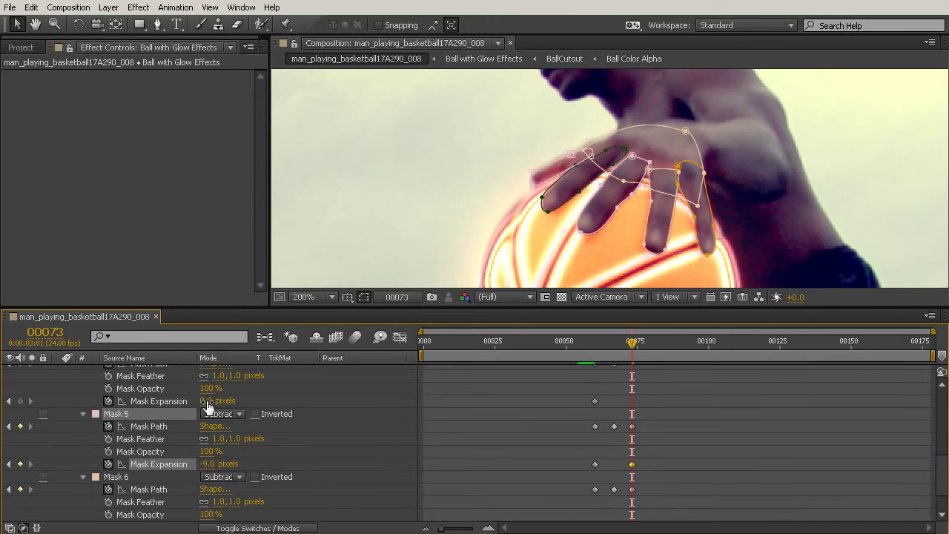
drag(205, 400, 201, 400)
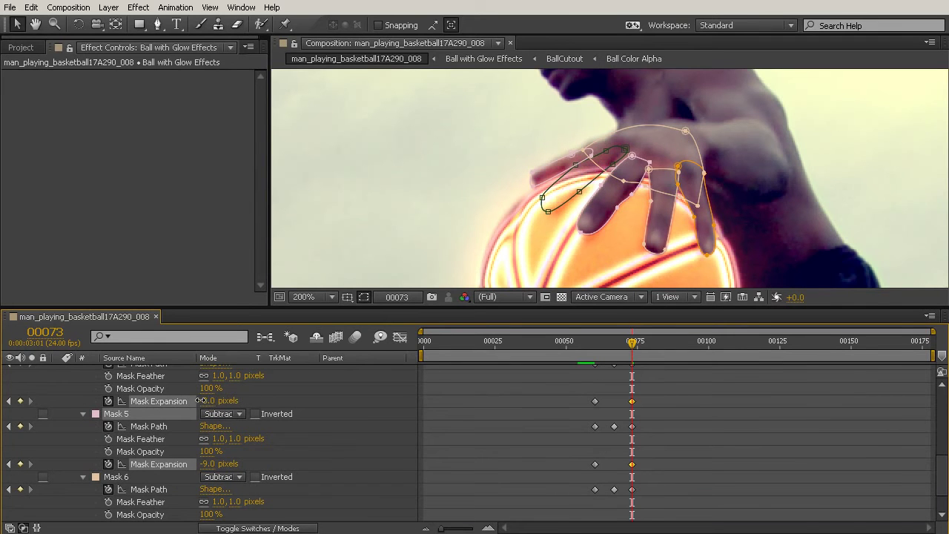
At frame 73, set the Mask Expansion of Mask 3 to -13, Mask 2 to -10 and Mask 1 to -12 pixels
scroll(211, 404, up, 1)
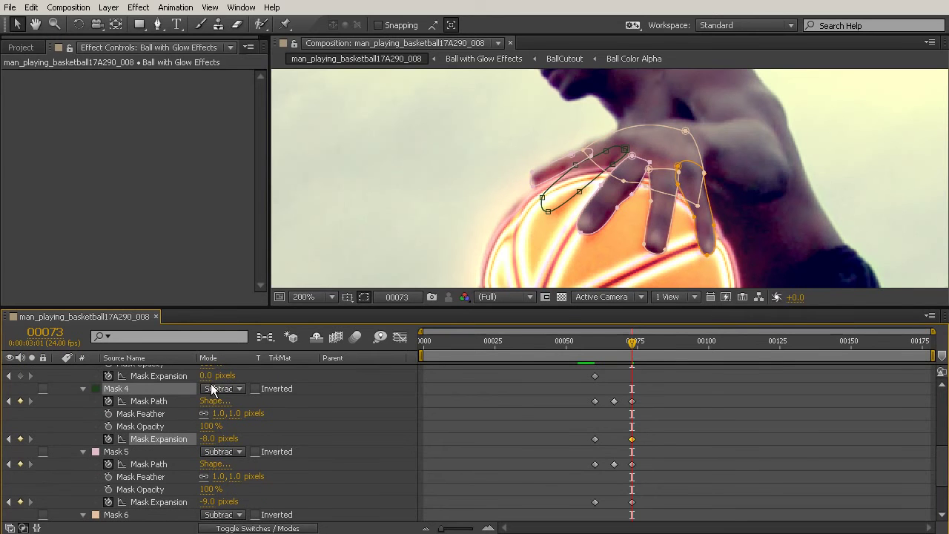
mouse_move(208, 375)
mouse_down()
mouse_move(220, 375)
mouse_move(200, 388)
mouse_up()
scroll(238, 393, up, 1)
scroll(238, 401, up, 1)
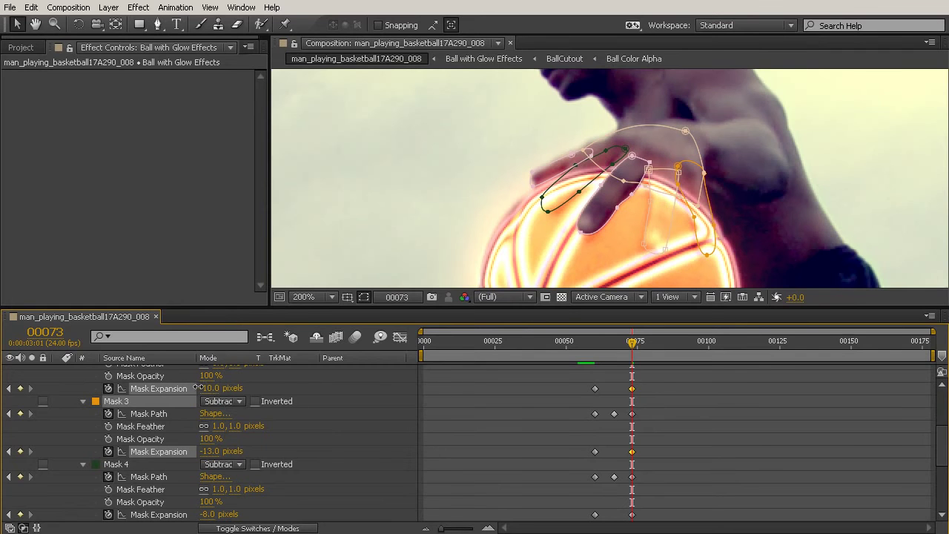
scroll(213, 416, up, 2)
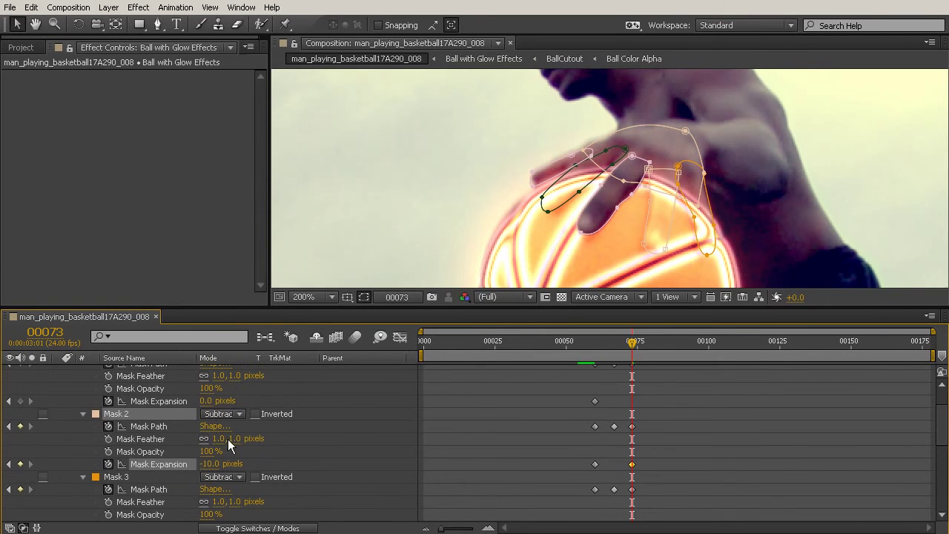
drag(210, 400, 198, 400)
scroll(235, 413, up, 1)
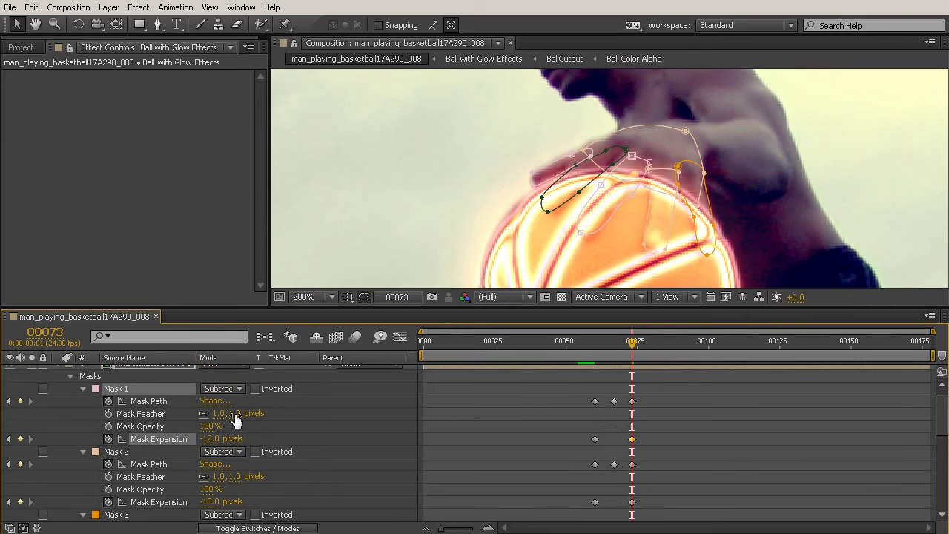
At frame 125, draw a closed Pen tool mask around the player's front lower leg on the Ball with Glow Effects layer
drag(575, 348, 629, 390)
scroll(741, 223, down, 4)
drag(749, 157, 756, 146)
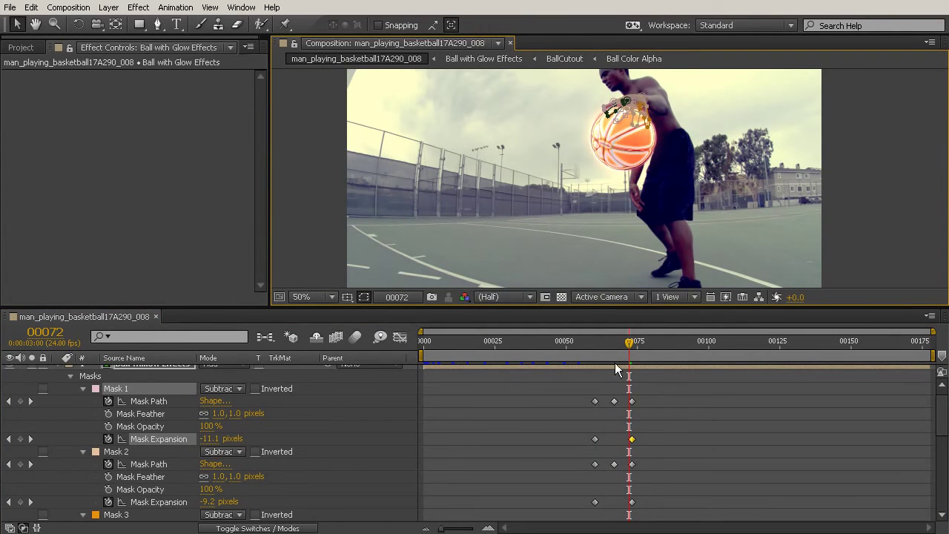
drag(628, 351, 777, 376)
scroll(696, 224, up, 2)
drag(697, 224, 687, 135)
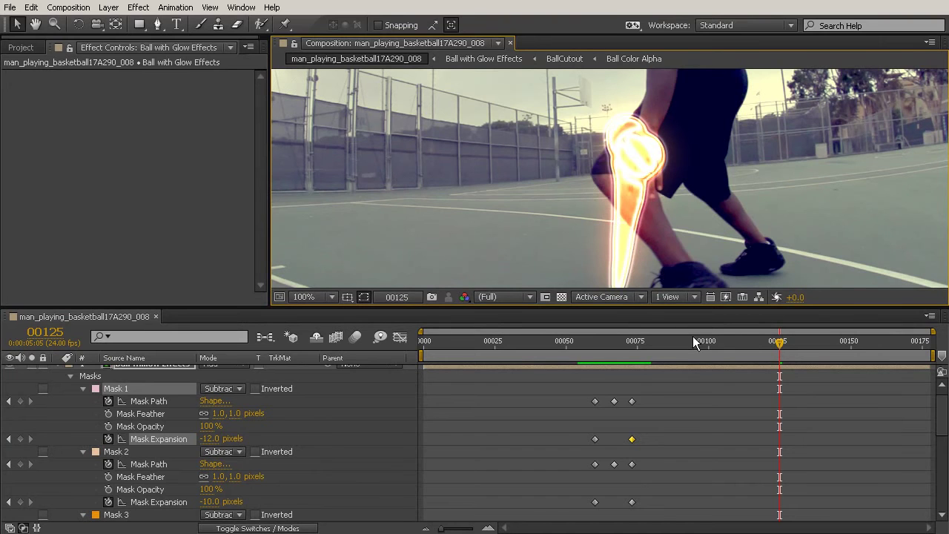
scroll(208, 426, up, 1)
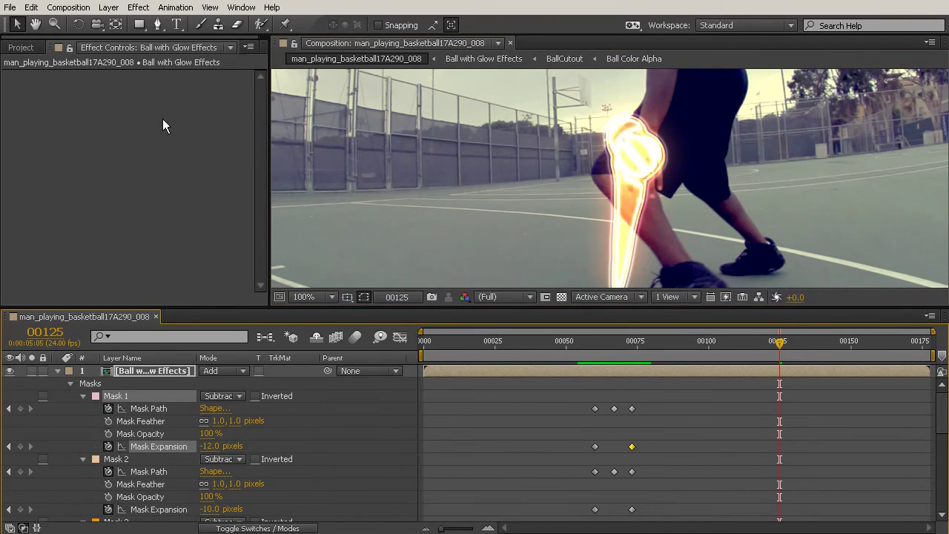
click(157, 24)
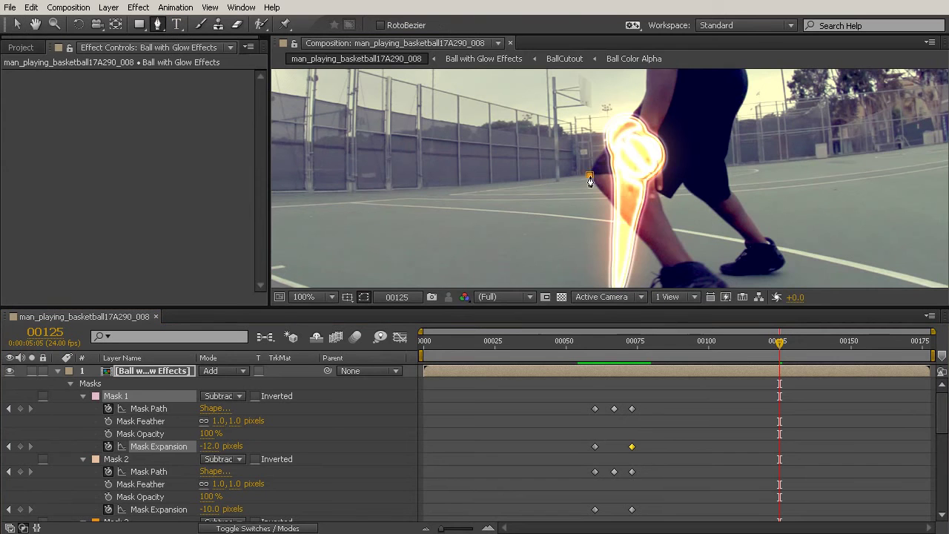
click(588, 176)
click(651, 174)
drag(698, 271, 730, 275)
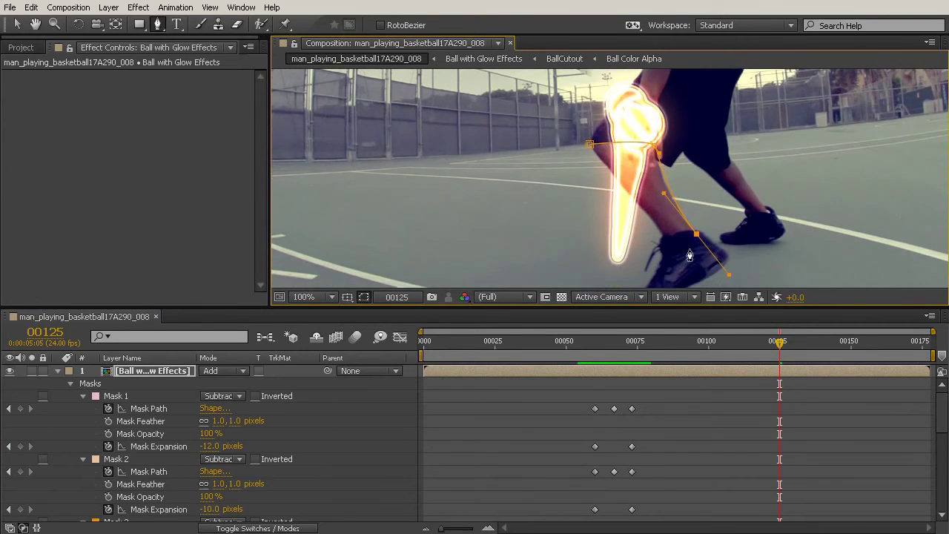
click(663, 241)
click(590, 145)
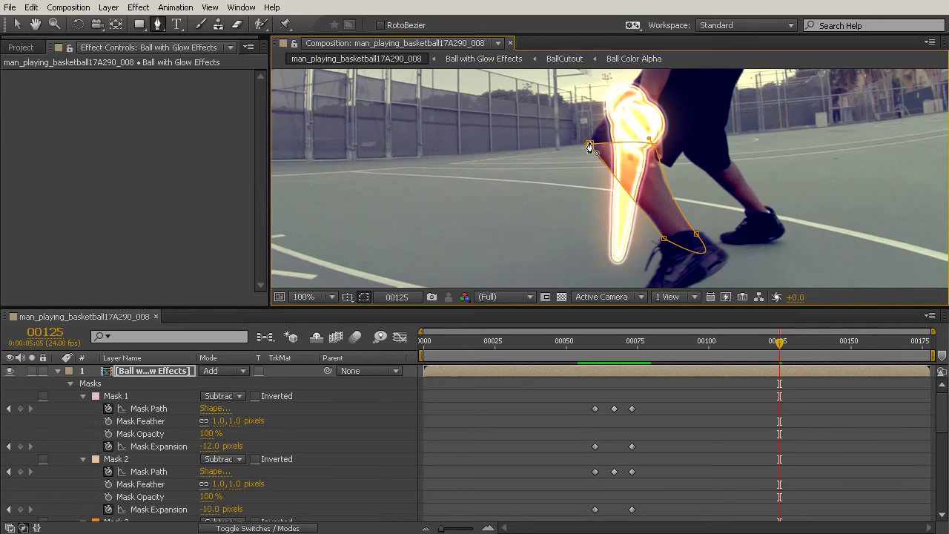
Set Mask 7 to Subtract and add a Mask Path keyframe for it at frame 125
scroll(173, 456, down, 8)
click(237, 489)
click(230, 528)
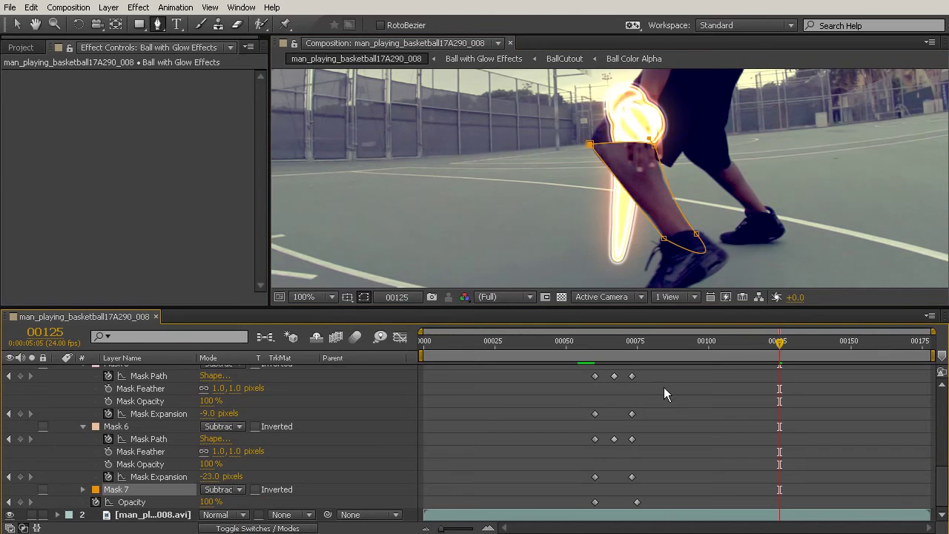
click(706, 386)
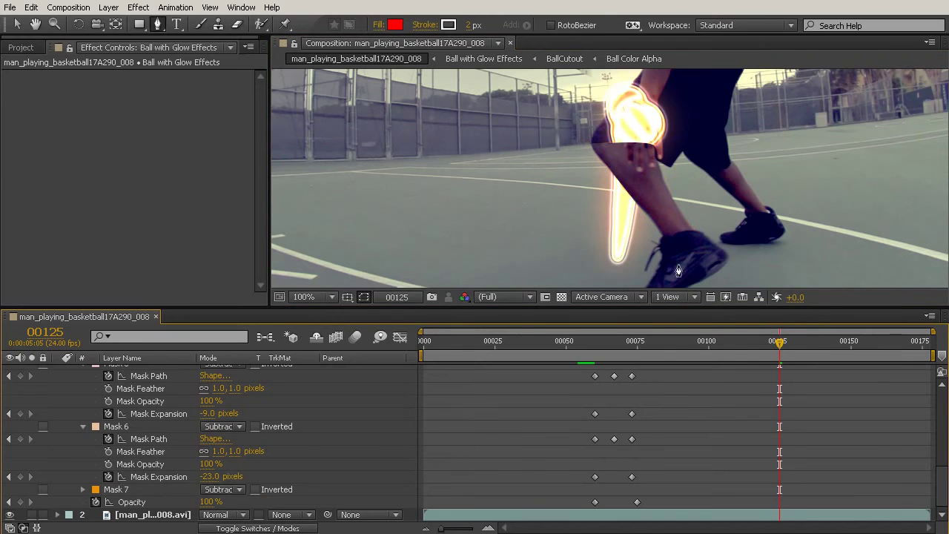
key(comma)
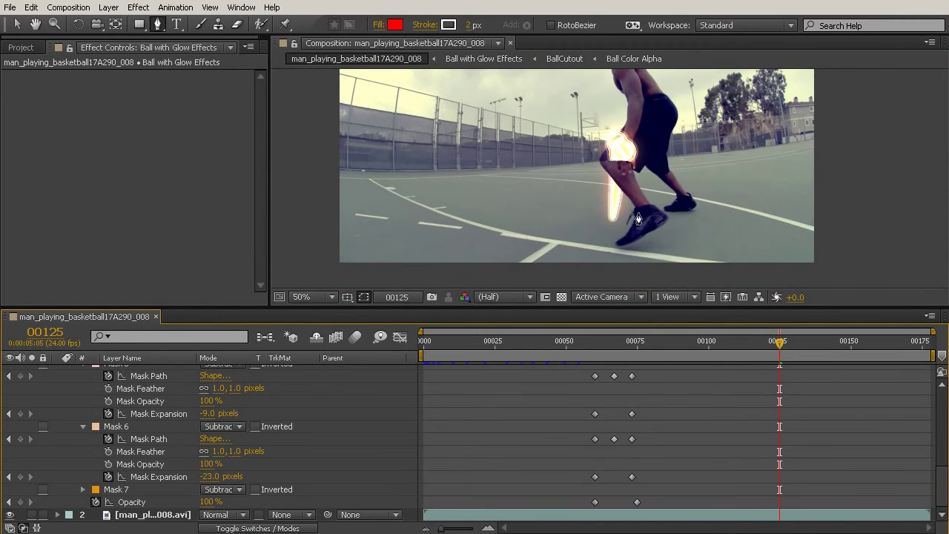
click(82, 489)
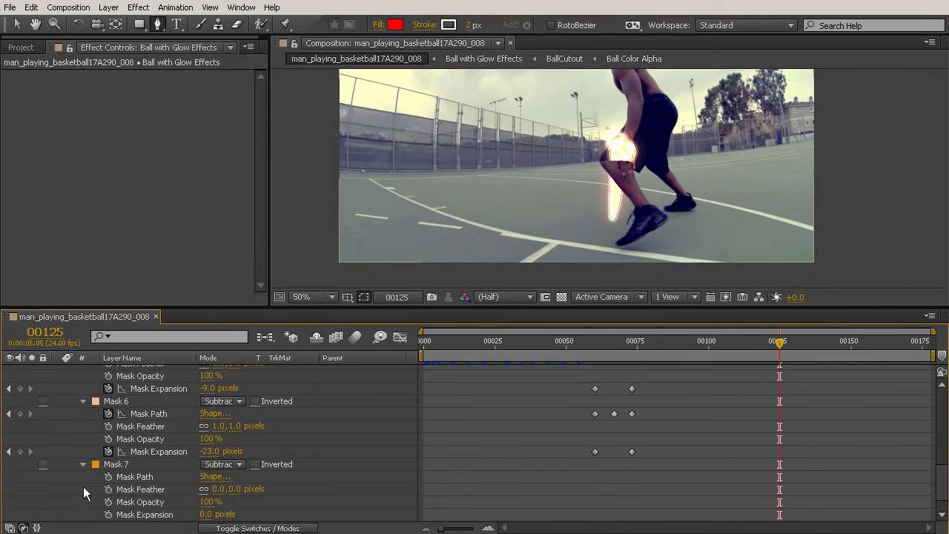
click(109, 477)
At frame 119, move the whole Mask 7 path outside the footage, beyond its right edge
drag(783, 343, 750, 347)
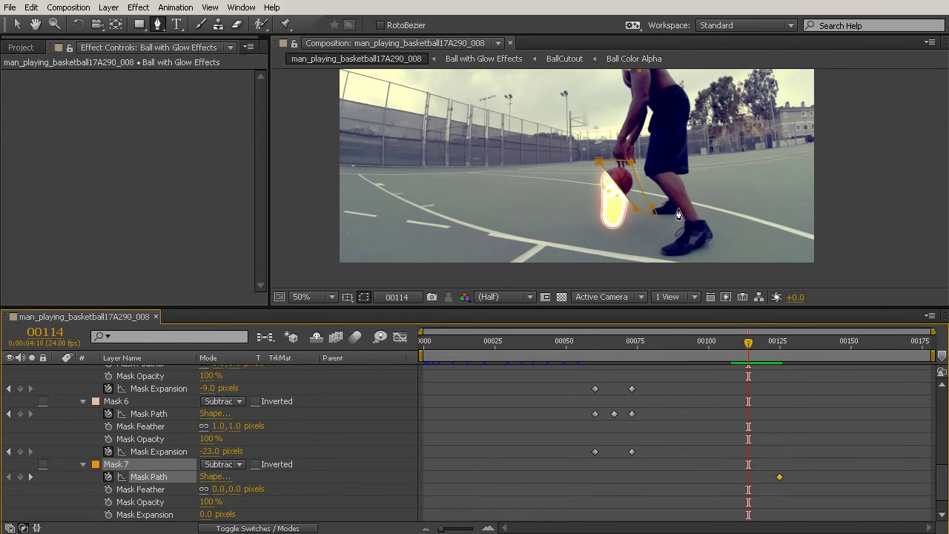
key(v)
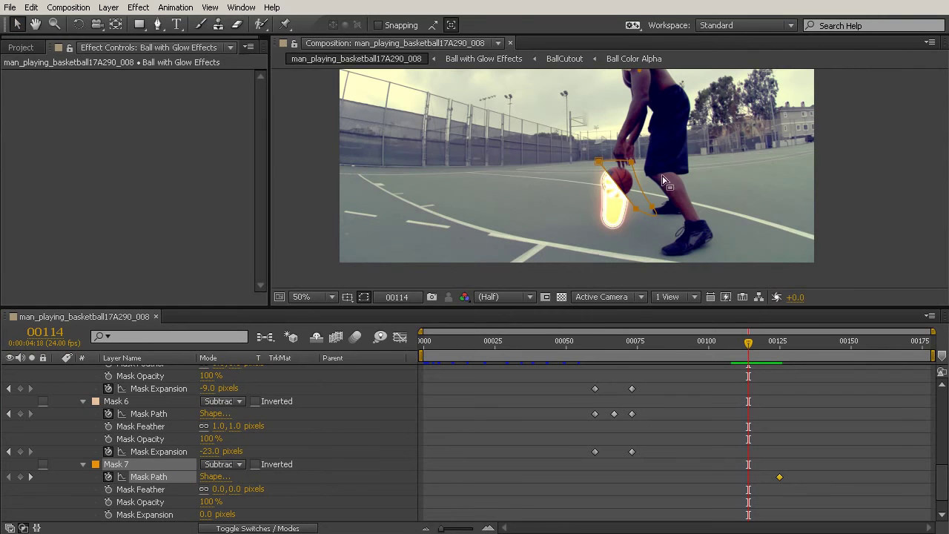
drag(748, 345, 761, 380)
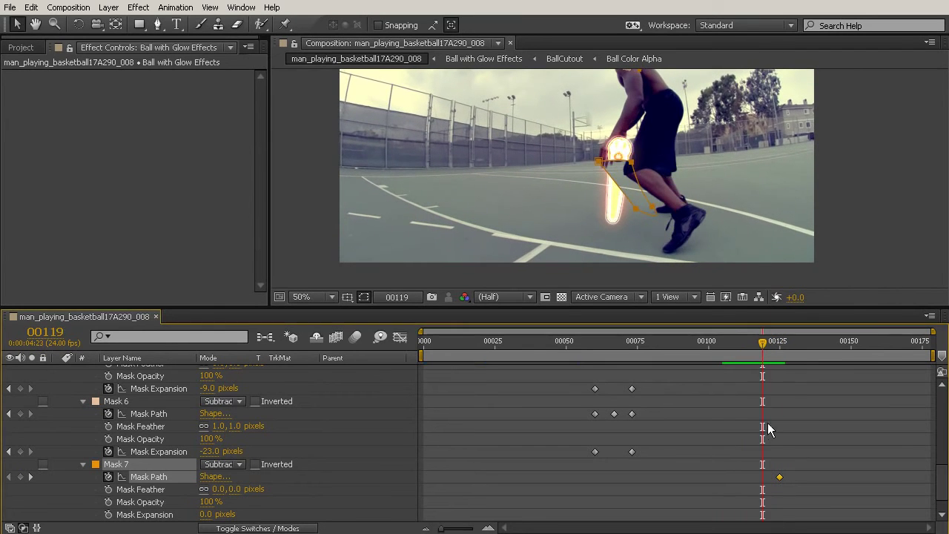
double_click(642, 187)
drag(642, 187, 860, 185)
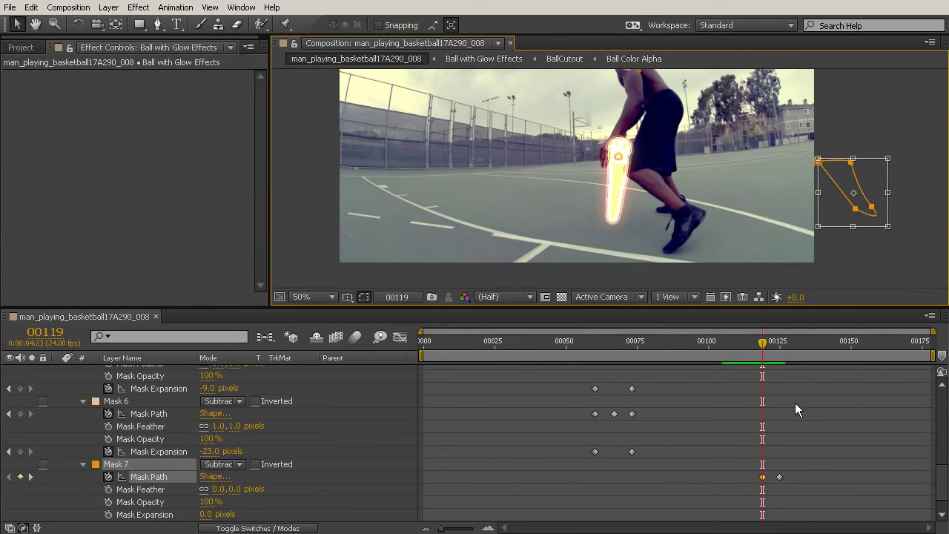
At frame 120, move Mask 7 back over the front leg, then rotate and reshape it to fit the shin and knee
key(Page_Down)
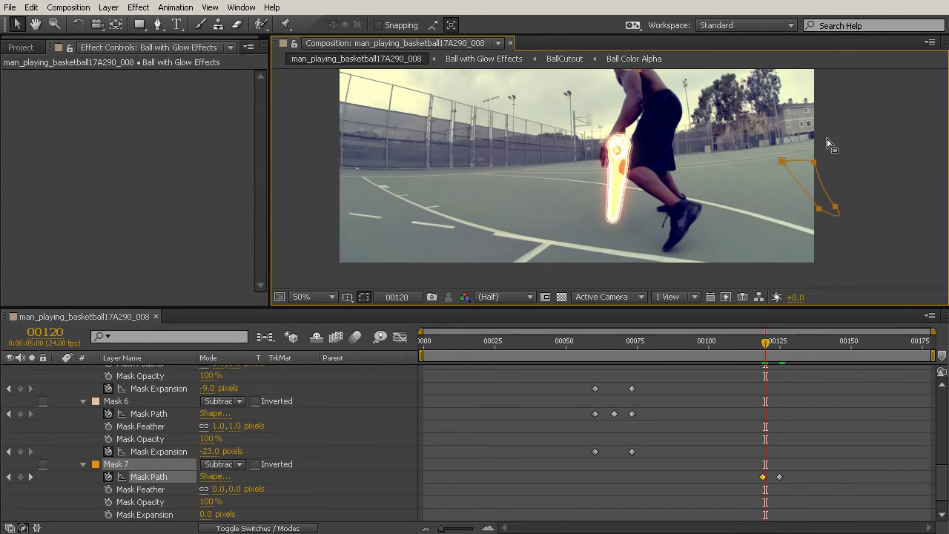
double_click(821, 184)
drag(821, 185, 662, 184)
drag(705, 149, 683, 144)
scroll(680, 173, up, 2)
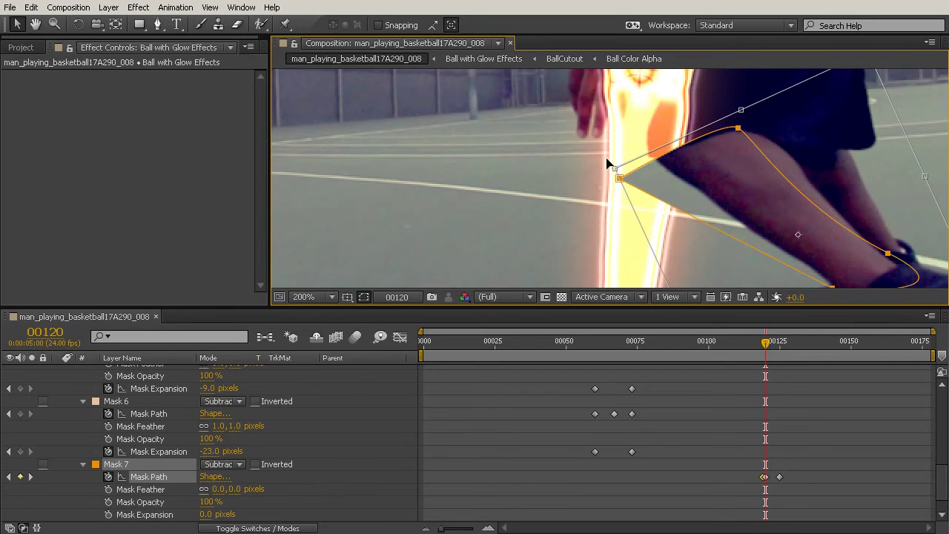
drag(606, 162, 617, 147)
drag(712, 128, 761, 129)
scroll(806, 131, down, 1)
drag(717, 194, 708, 190)
click(829, 437)
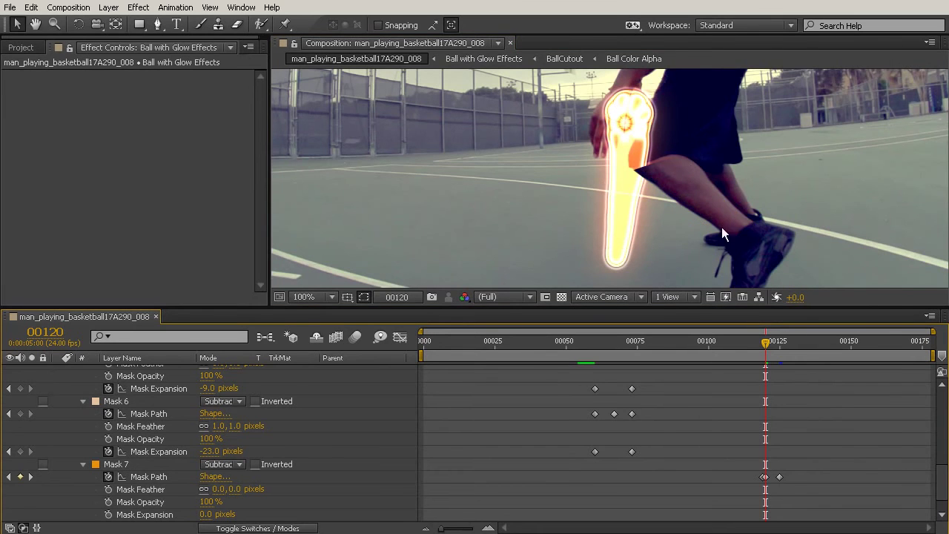
scroll(737, 185, down, 2)
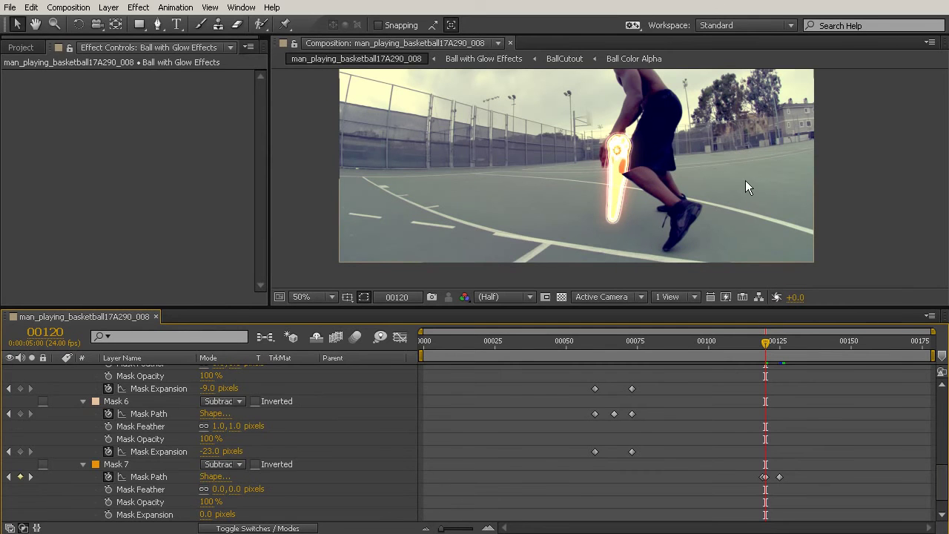
drag(776, 342, 798, 387)
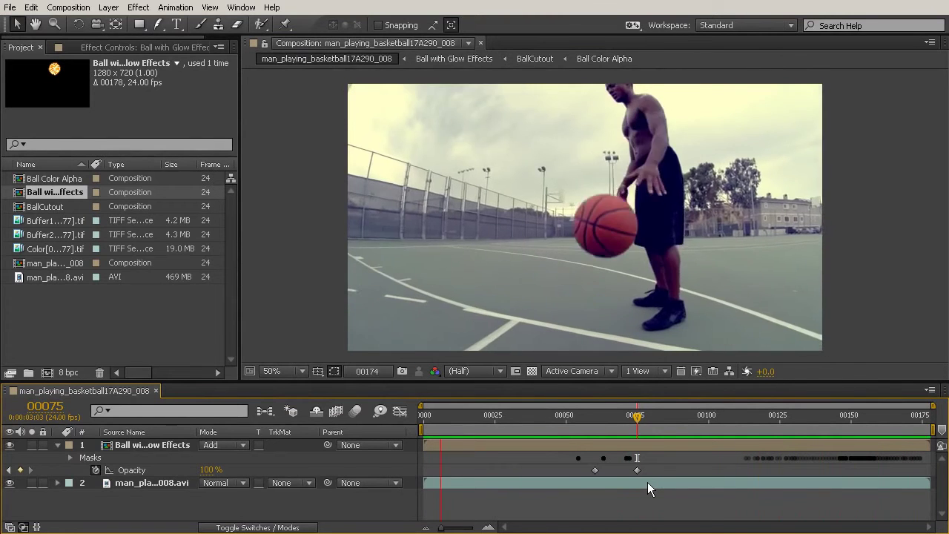
Review the completed mask animation and glow compositing from the start to frame 177, including the layer's mask list
key(space)
click(91, 458)
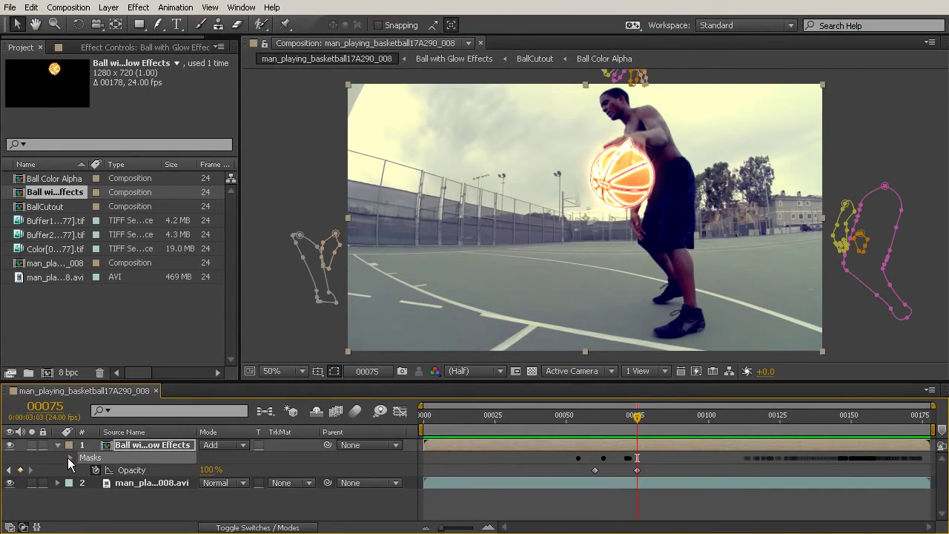
click(70, 458)
drag(611, 445, 935, 455)
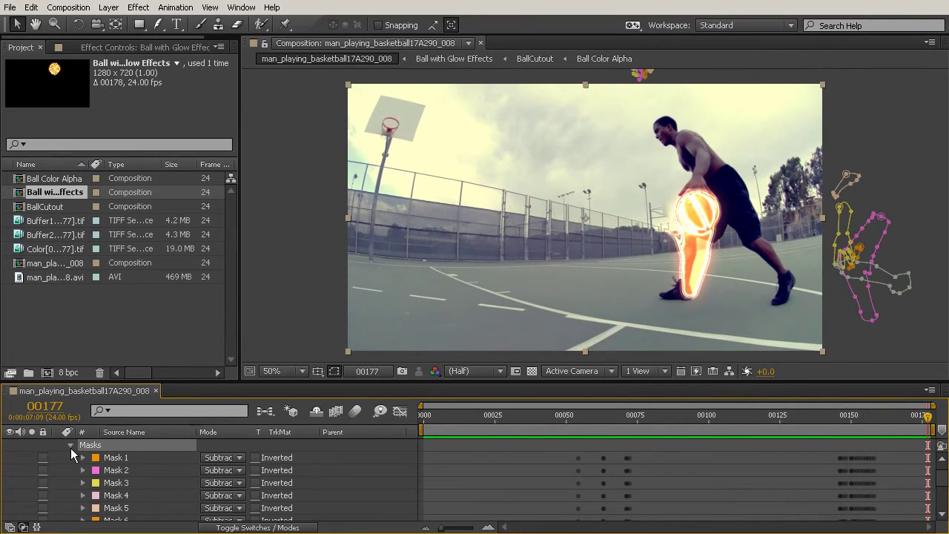
click(73, 448)
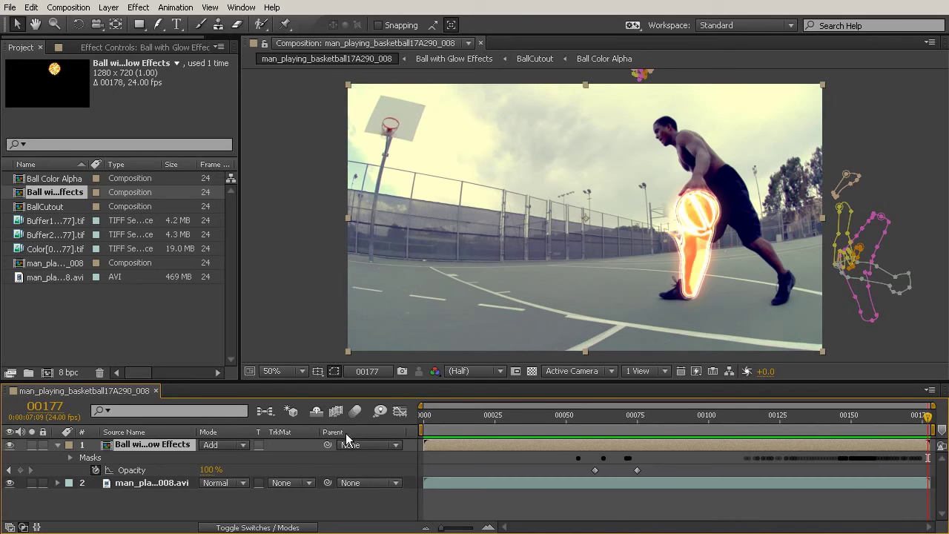
drag(427, 419, 736, 431)
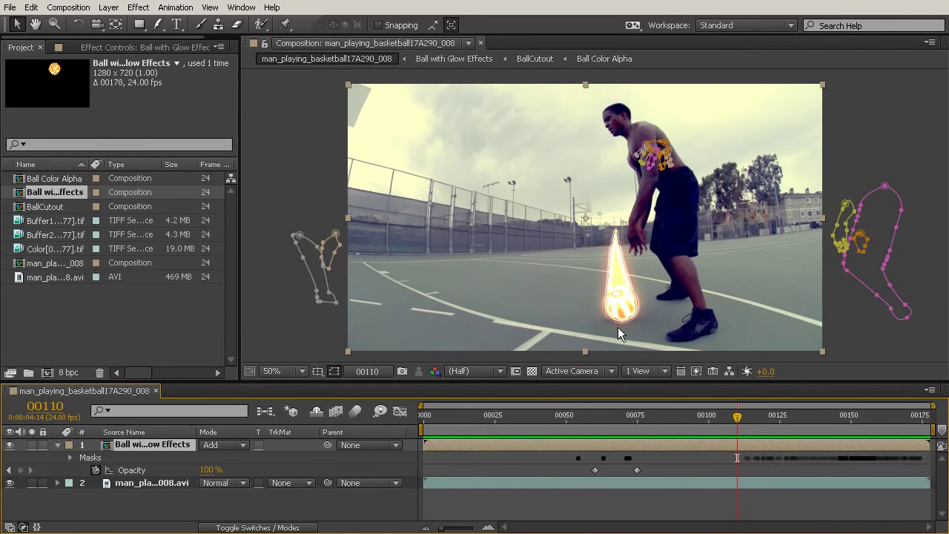
drag(738, 421, 939, 455)
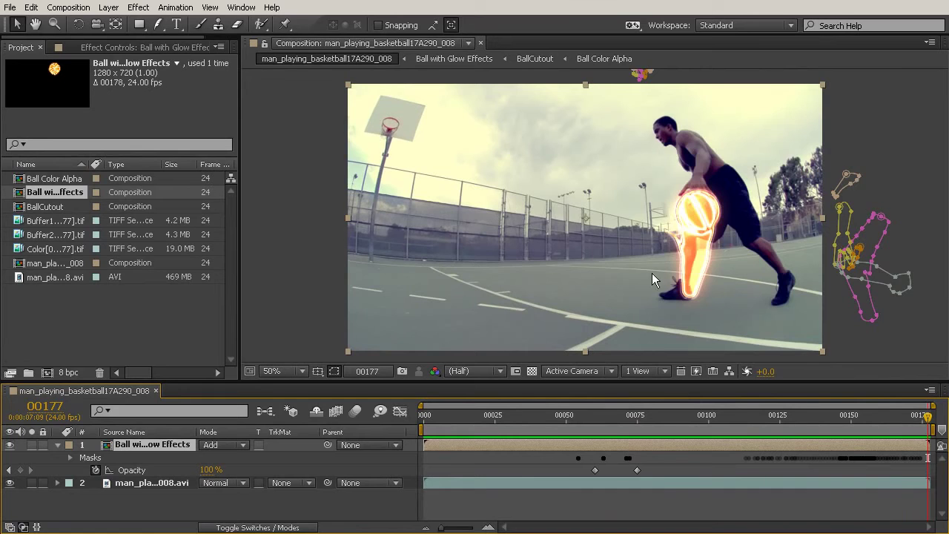
scroll(730, 291, up, 1)
drag(751, 298, 805, 169)
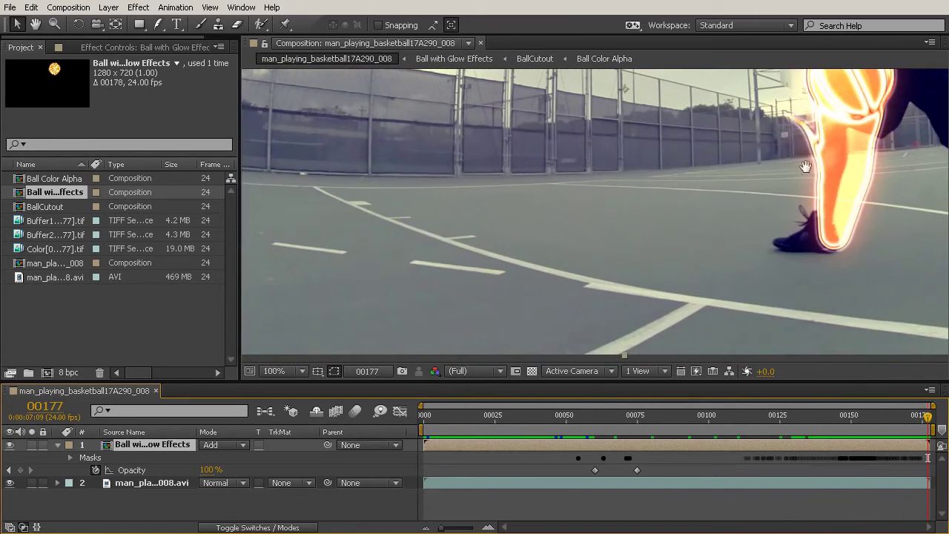
Go to frame 111 and create a composition-sized solid layer, 1280 by 720 px, with color 000000
drag(597, 404, 739, 461)
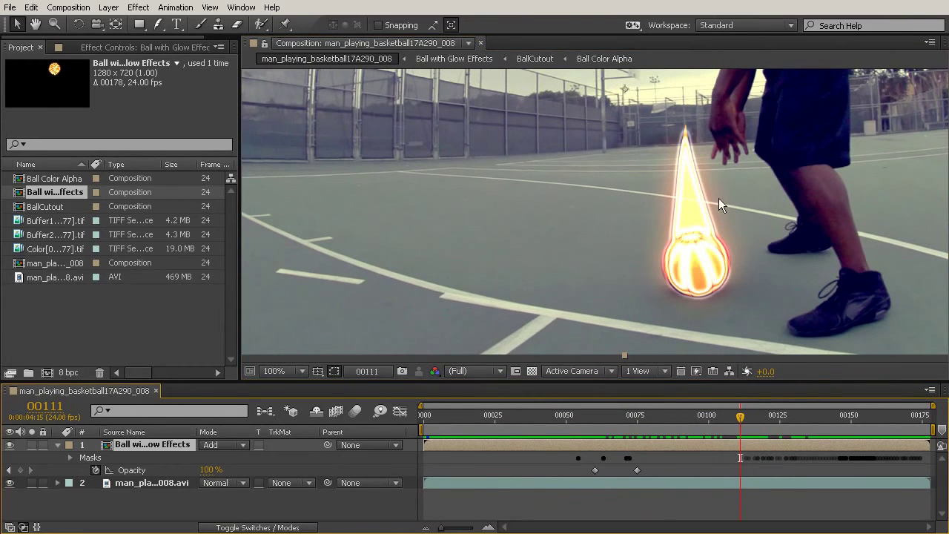
click(103, 10)
mouse_move(104, 22)
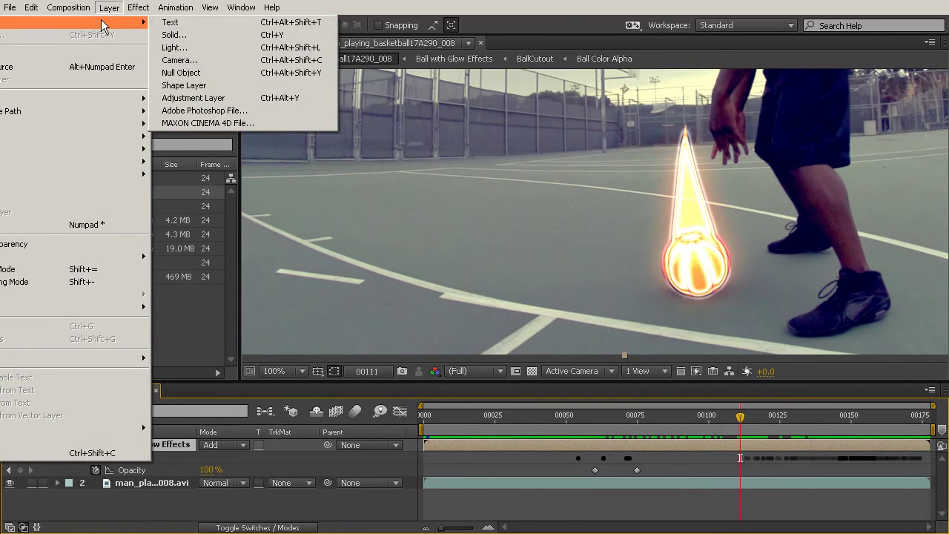
click(202, 36)
click(466, 354)
text(000000)
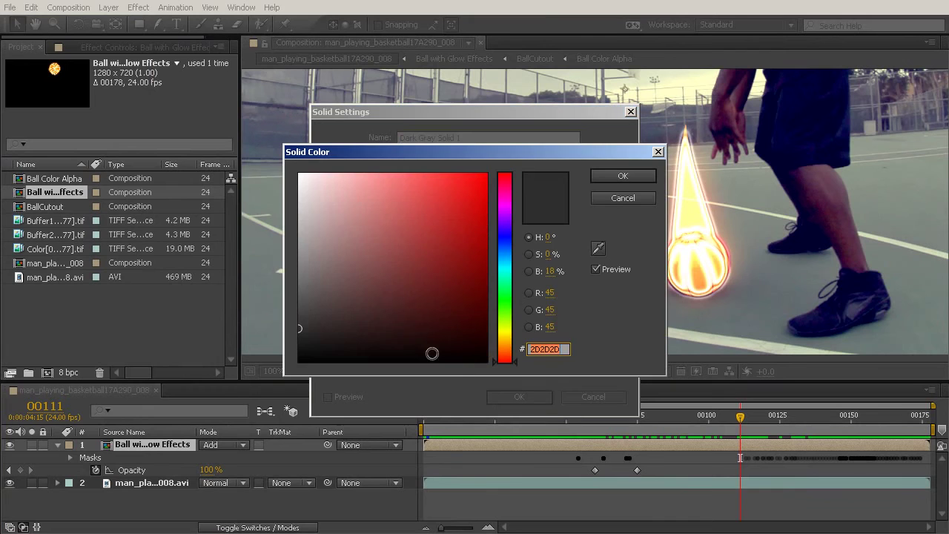
click(621, 178)
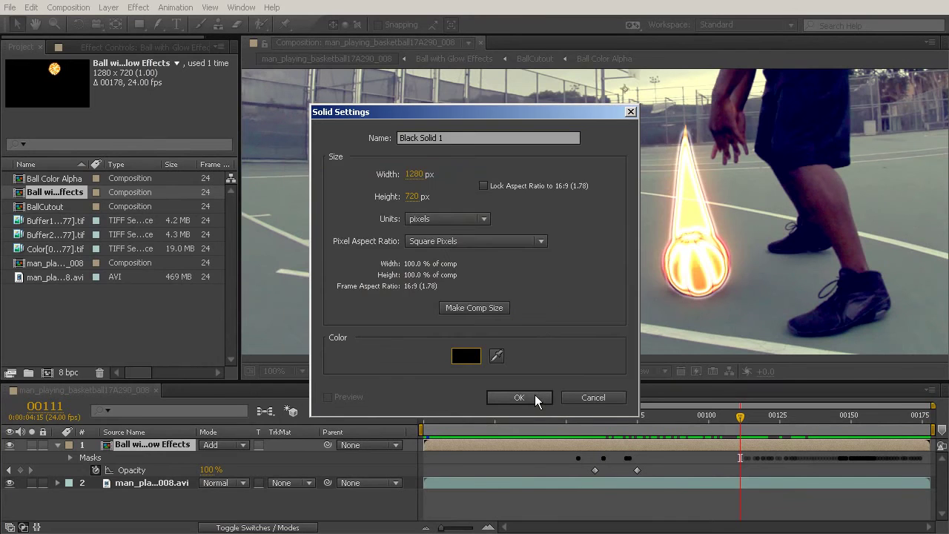
click(534, 398)
Show the Effects & Presets list and search it for "gradi"
scroll(688, 140, down, 2)
drag(690, 138, 642, 195)
click(241, 8)
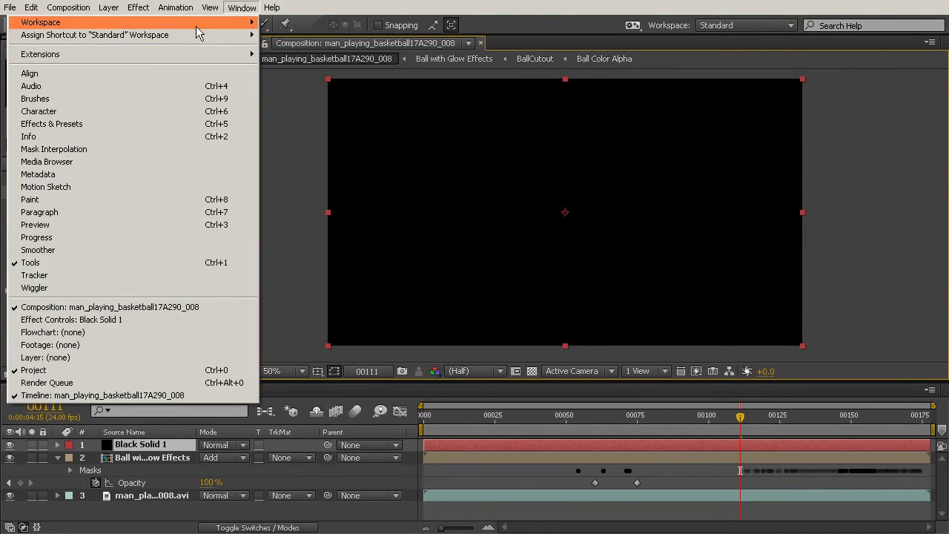
click(105, 122)
click(826, 60)
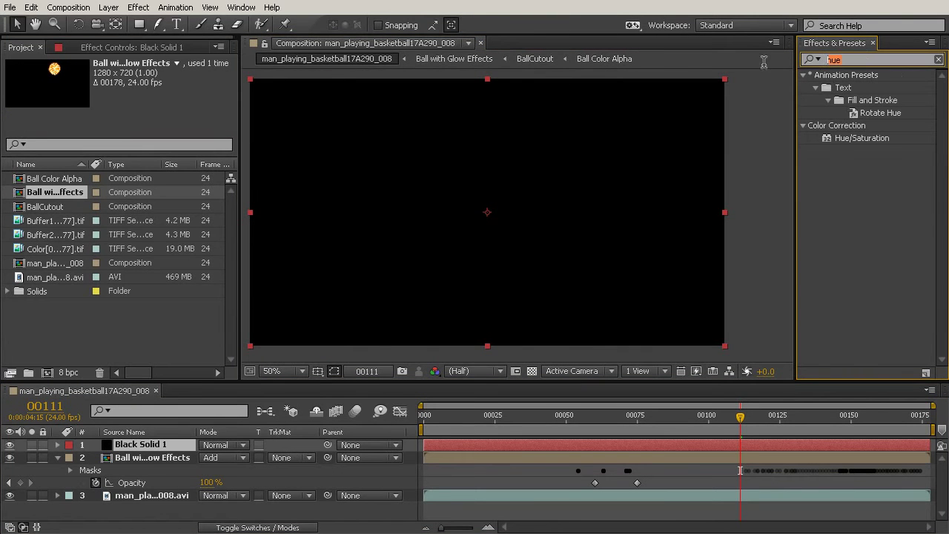
text(grad)
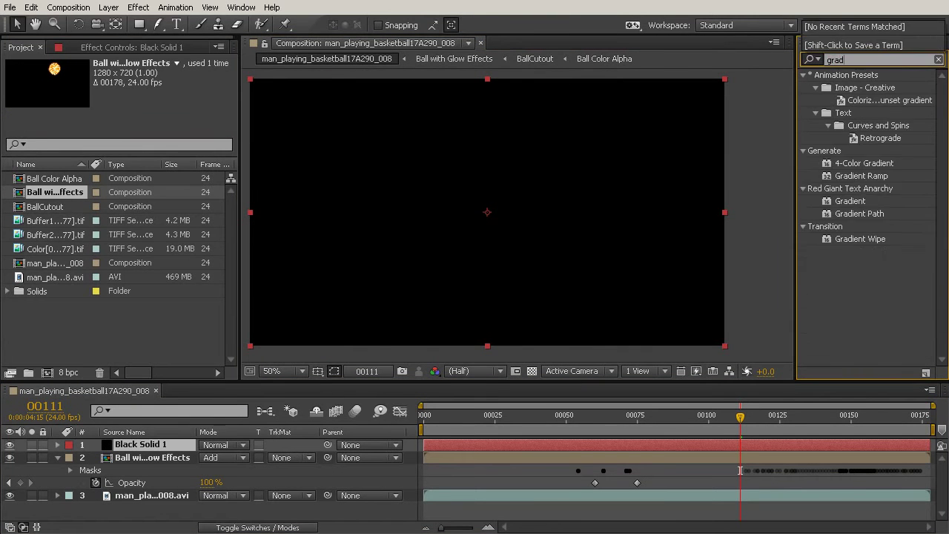
text(i)
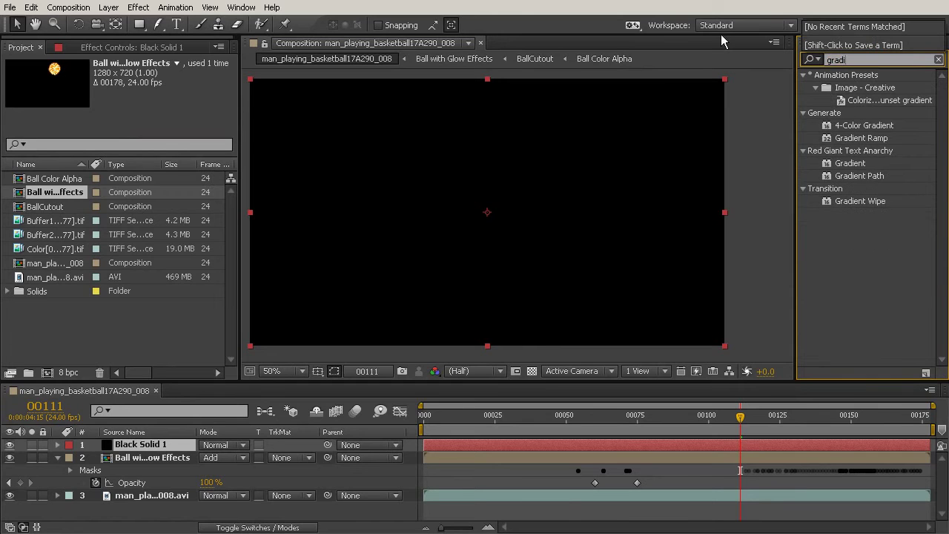
Apply the Gradient Ramp effect to the Black Solid 1 layer
click(862, 138)
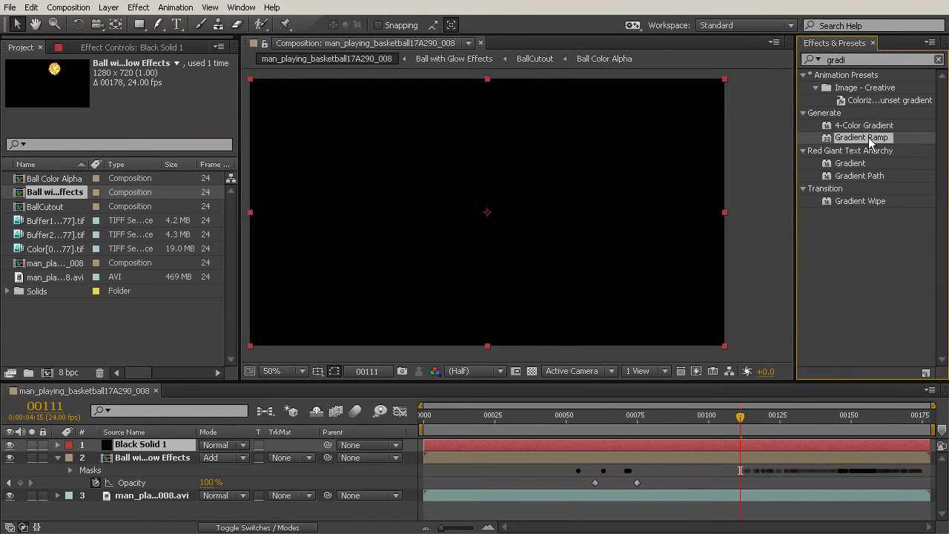
drag(877, 149, 674, 151)
drag(857, 138, 610, 137)
drag(845, 138, 612, 149)
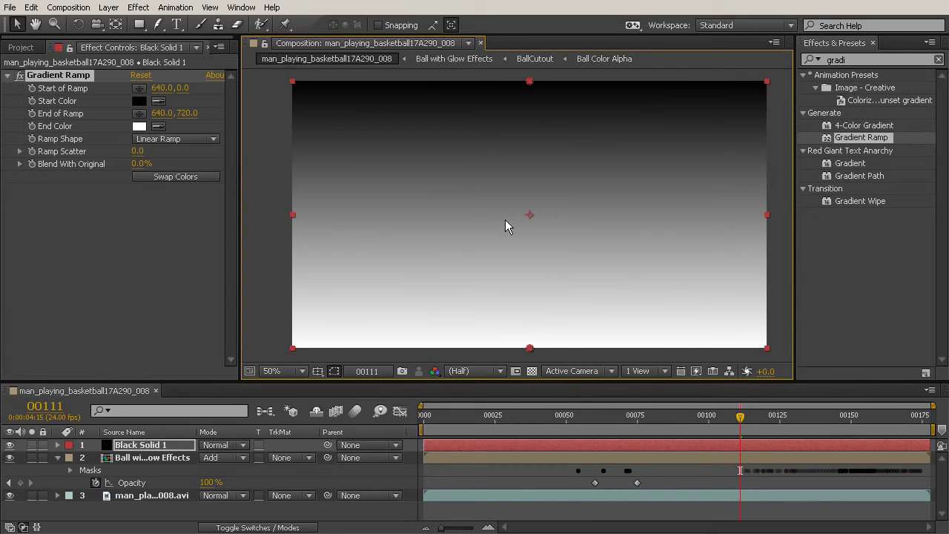
Change the Gradient Ramp to a Radial Ramp, starting at 640, 360 and ending at 646, 664
click(153, 141)
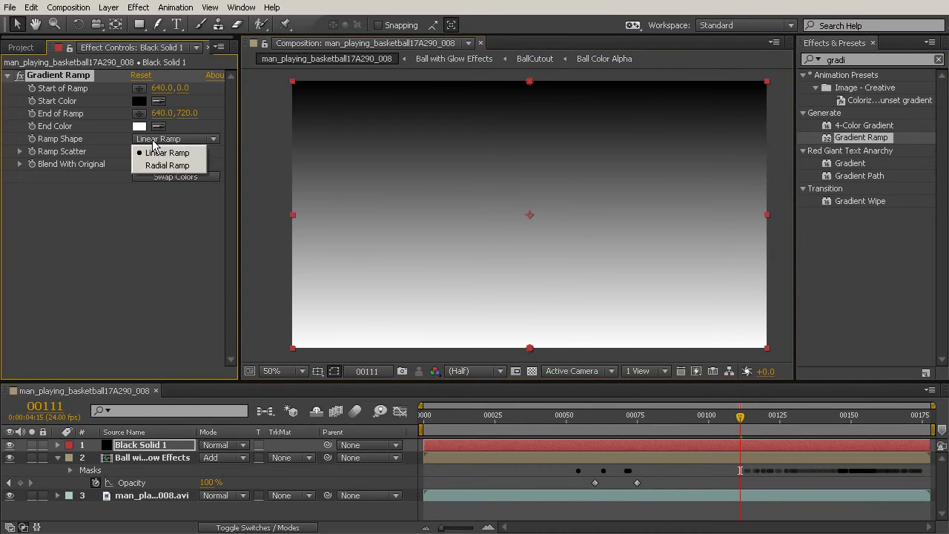
click(159, 167)
drag(529, 81, 529, 215)
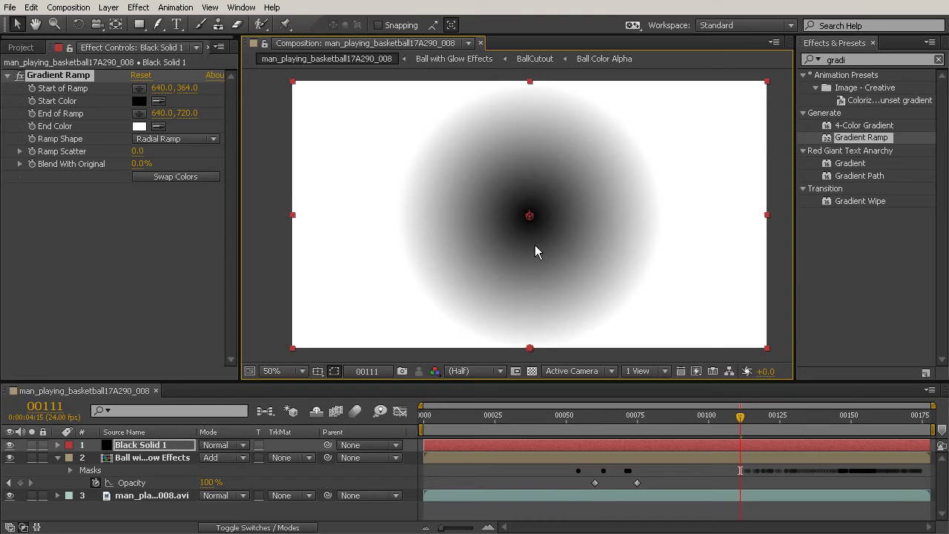
click(139, 115)
click(531, 278)
mouse_move(529, 276)
mouse_down()
mouse_move(536, 296)
mouse_move(532, 232)
mouse_move(530, 329)
mouse_move(522, 256)
mouse_move(530, 324)
mouse_move(528, 269)
mouse_up()
mouse_move(530, 324)
mouse_down()
mouse_move(529, 338)
mouse_move(531, 327)
mouse_up()
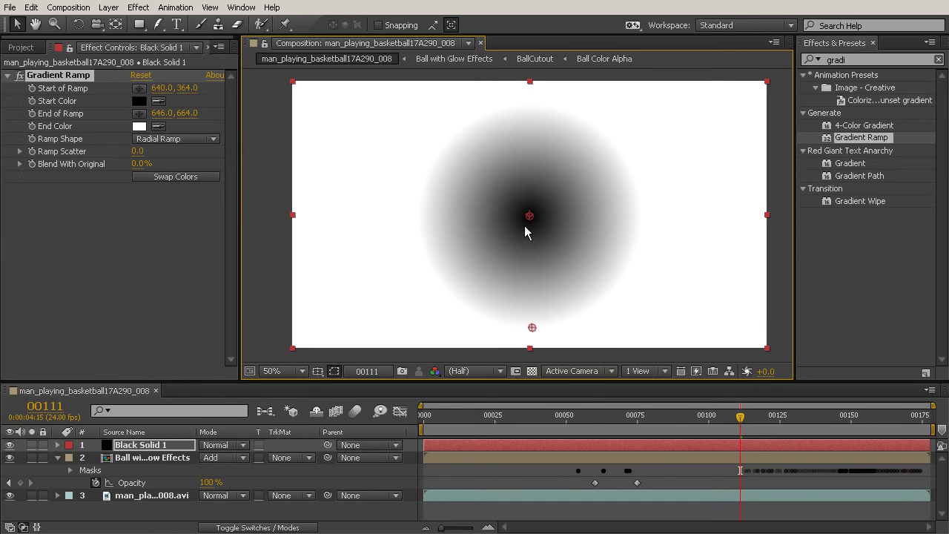
mouse_move(533, 221)
mouse_down()
mouse_move(523, 216)
mouse_move(541, 211)
mouse_move(565, 129)
mouse_move(446, 291)
mouse_move(337, 184)
mouse_move(530, 214)
mouse_up()
Set the Gradient Ramp's start color to golden yellow and its end color to black
click(139, 101)
drag(507, 352, 507, 337)
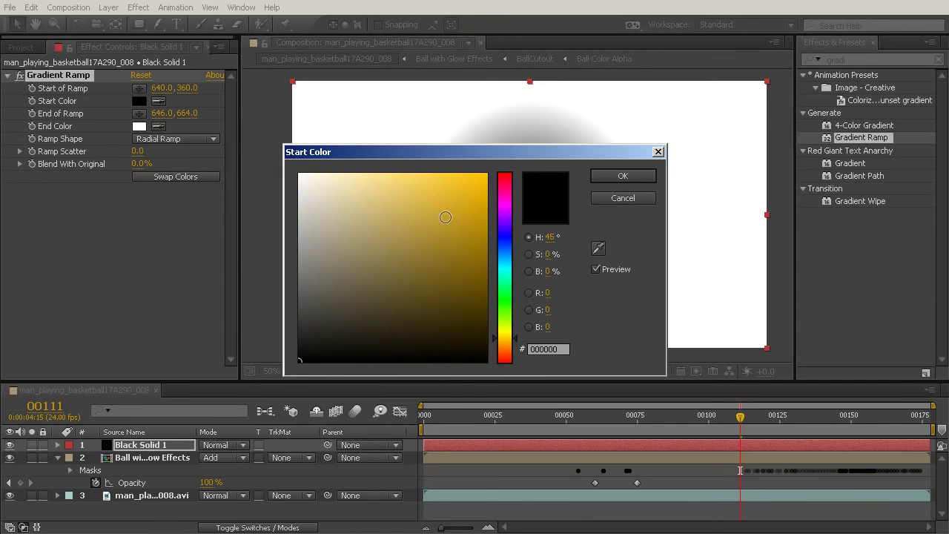
click(446, 218)
click(639, 176)
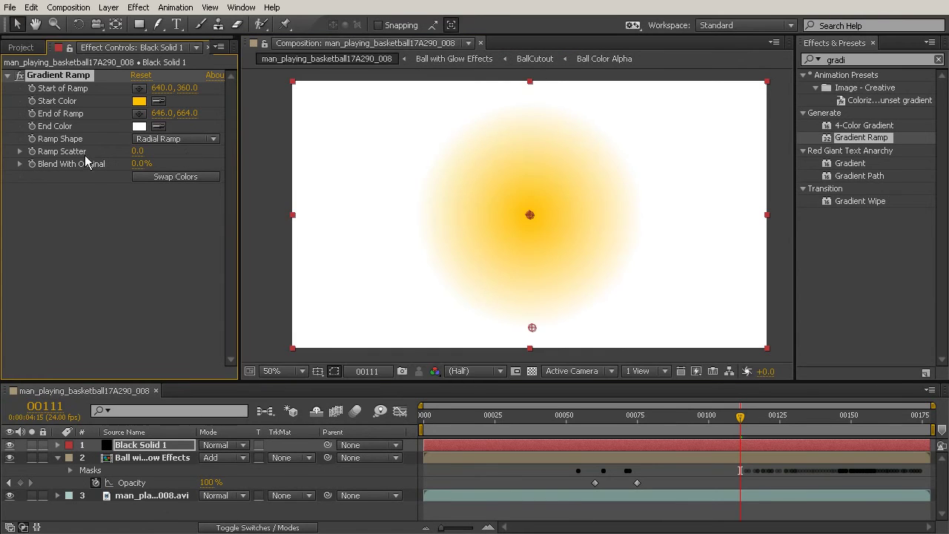
click(140, 126)
drag(346, 232, 267, 374)
click(623, 178)
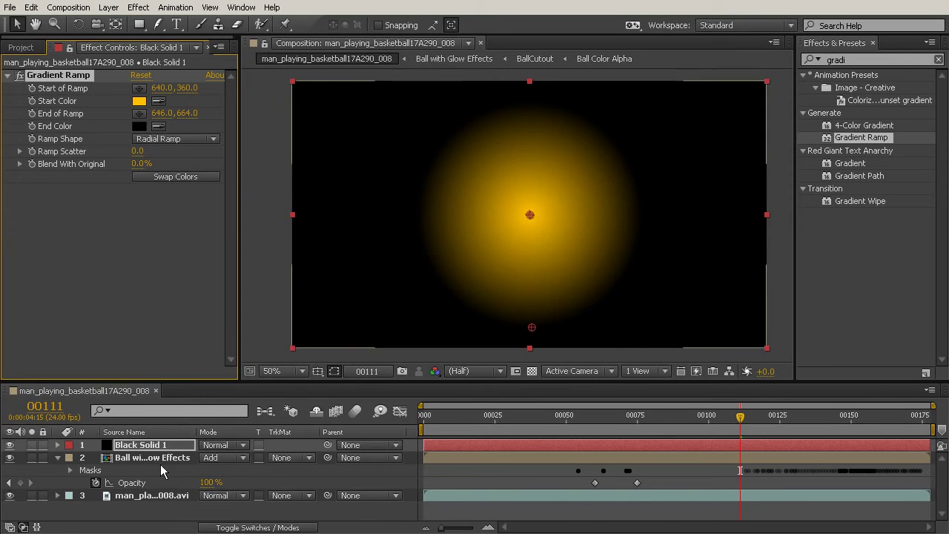
Rename the Black Solid 1 layer as Ground Relight
right_click(156, 443)
click(183, 432)
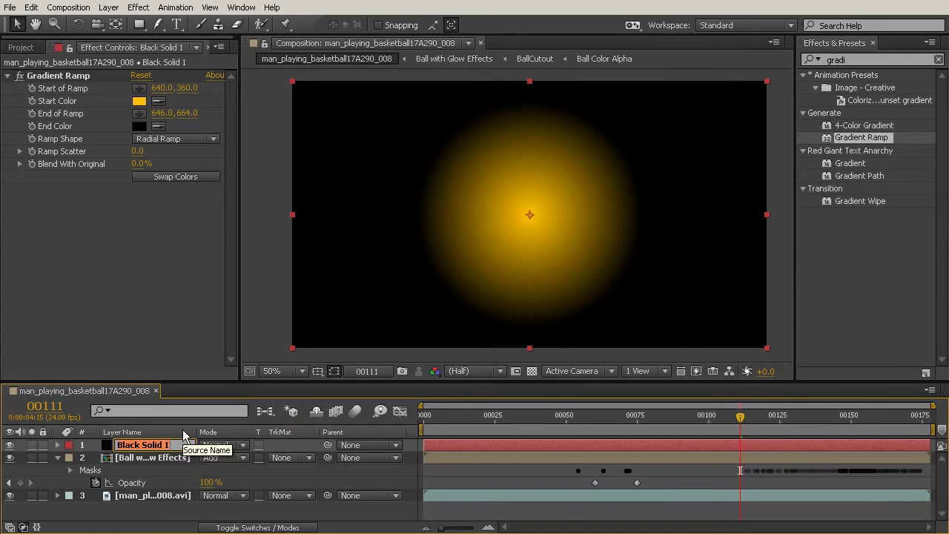
text(Ground Relight)
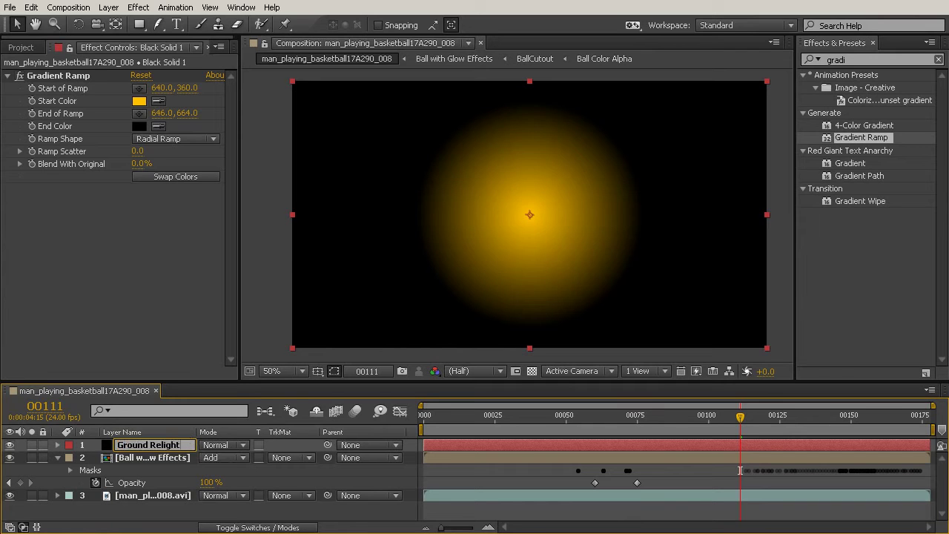
key(Return)
click(171, 460)
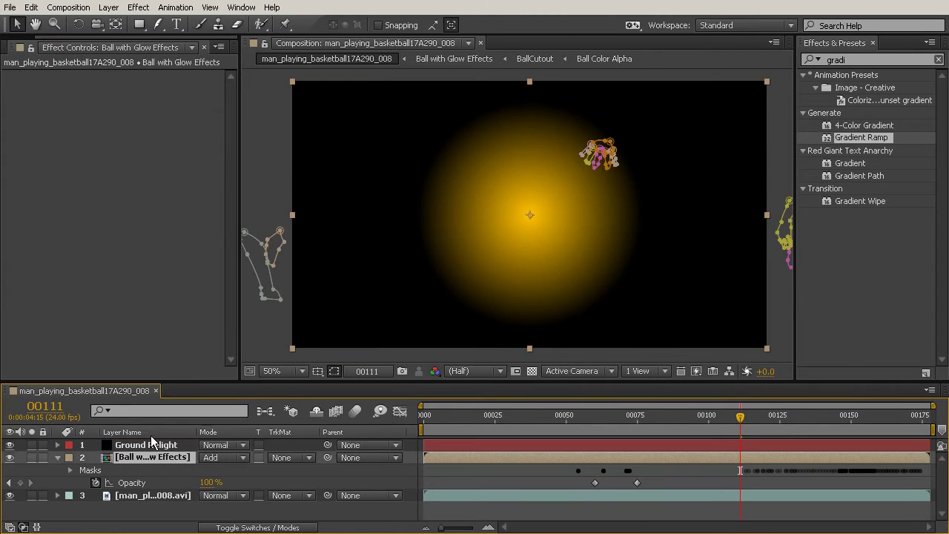
Set the Ground Relight layer's blending mode to Add
click(152, 445)
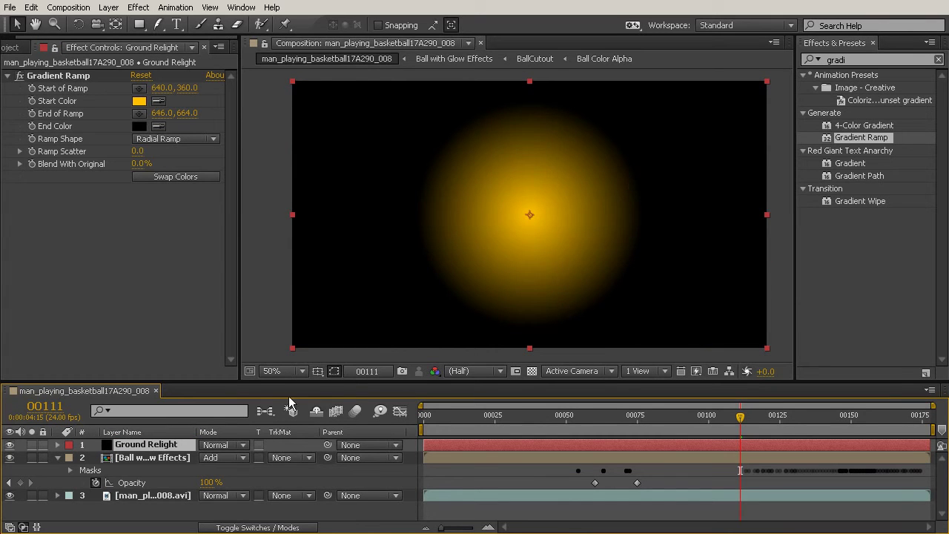
click(239, 447)
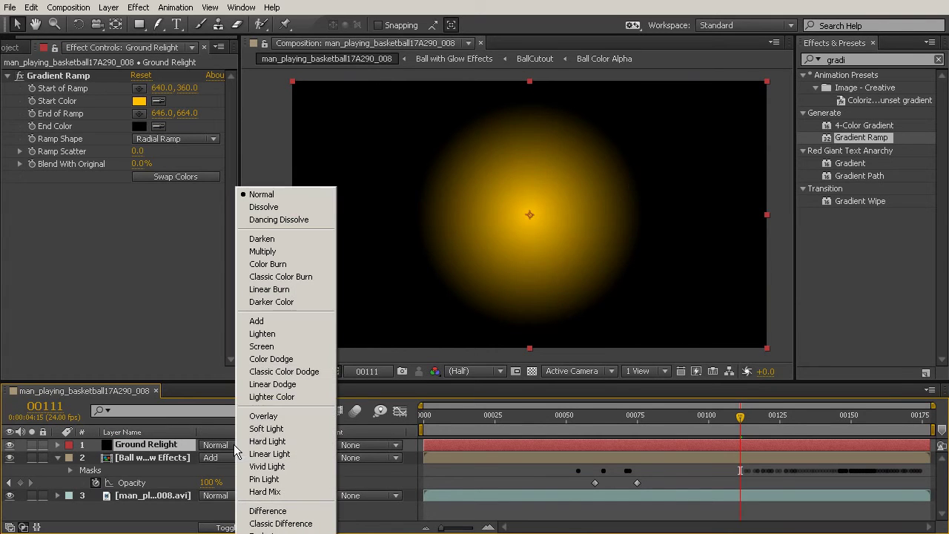
click(259, 322)
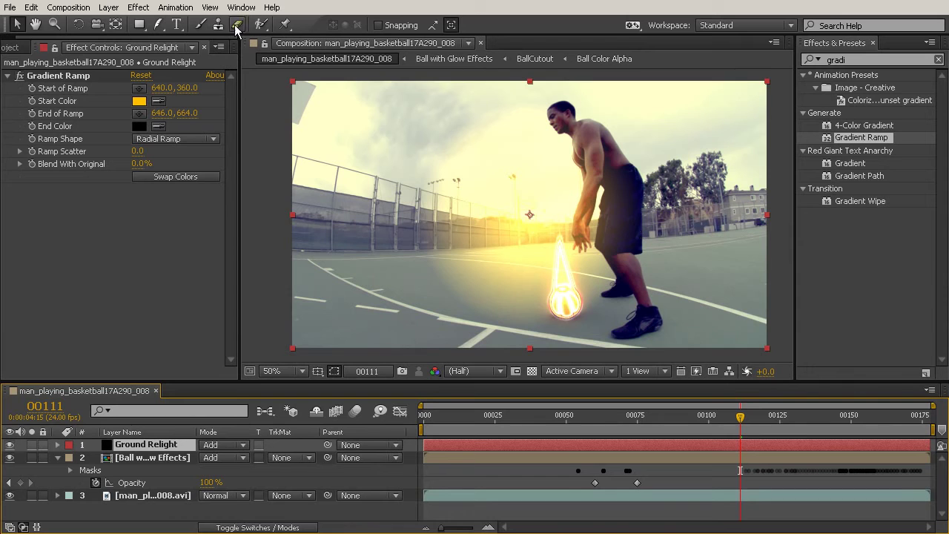
Make the Ground Relight layer 3D and lay it flat on the court beneath the glowing ball
click(242, 527)
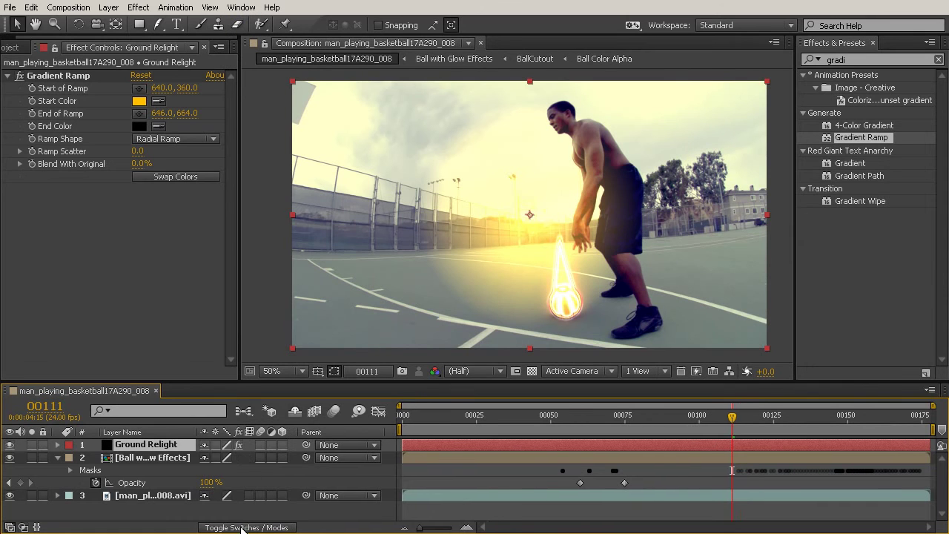
click(281, 443)
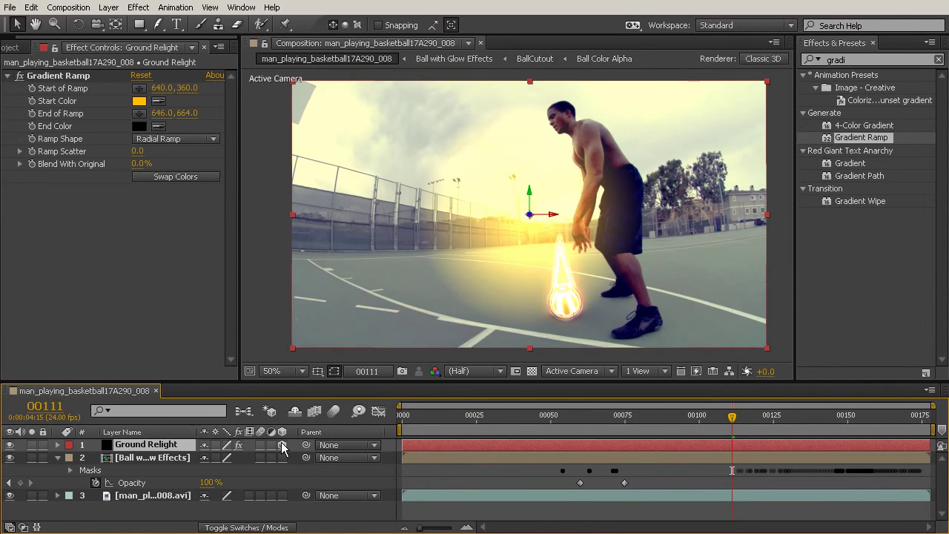
click(79, 24)
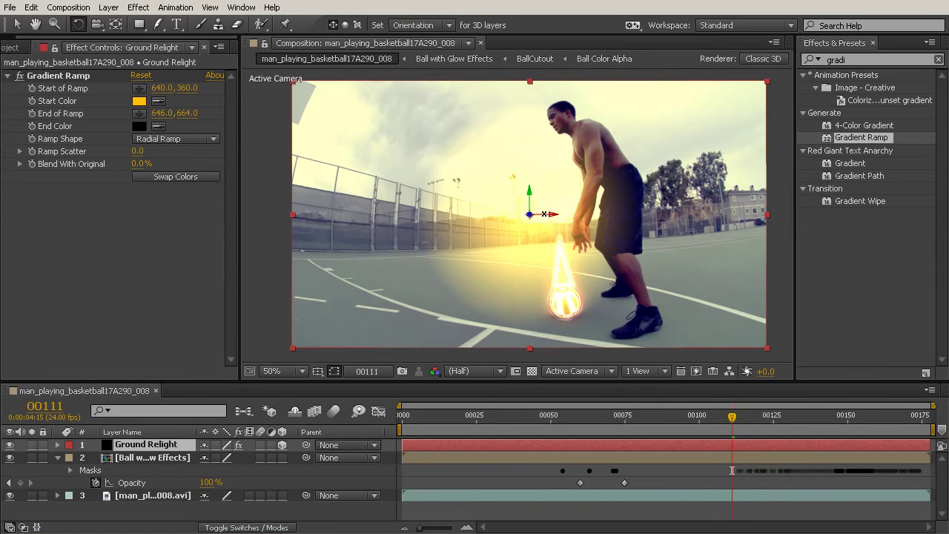
mouse_move(545, 213)
mouse_down()
mouse_move(548, 182)
mouse_move(550, 223)
mouse_up()
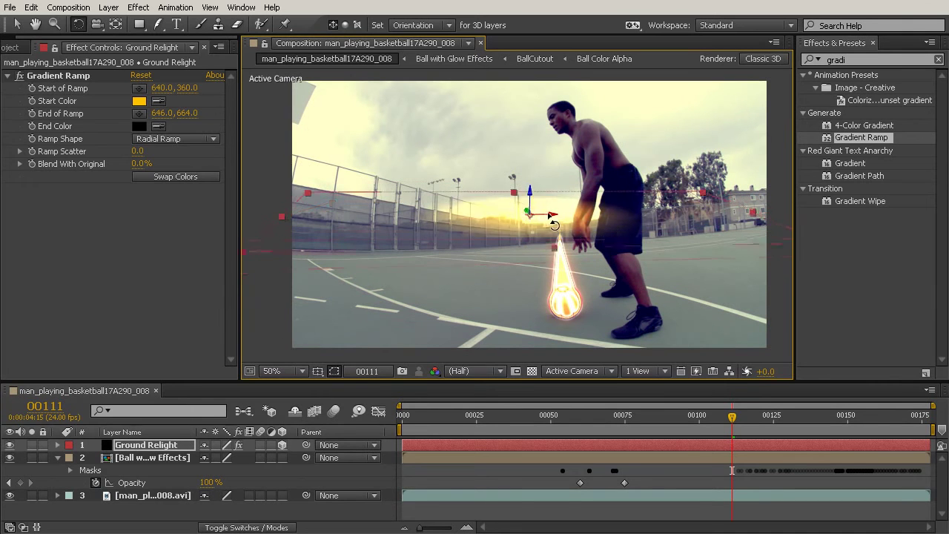
key(v)
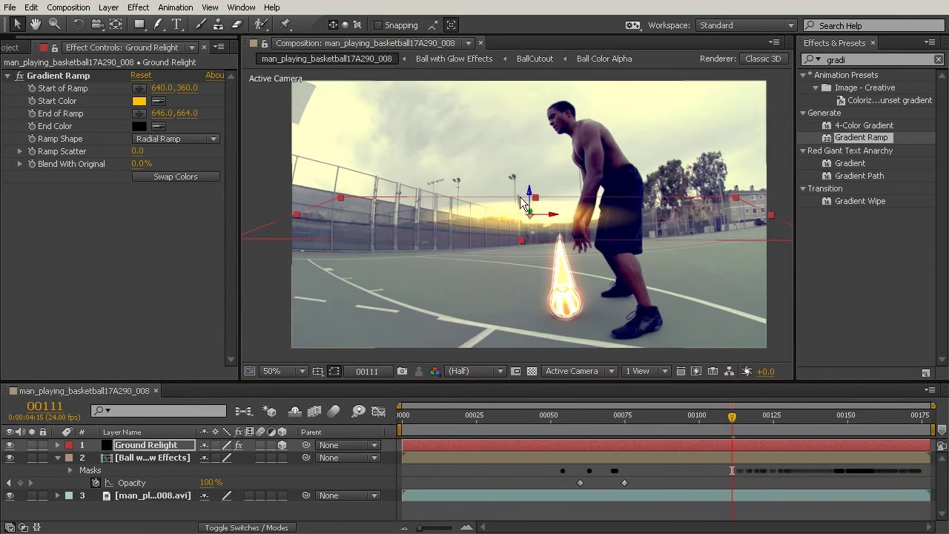
drag(531, 204, 586, 324)
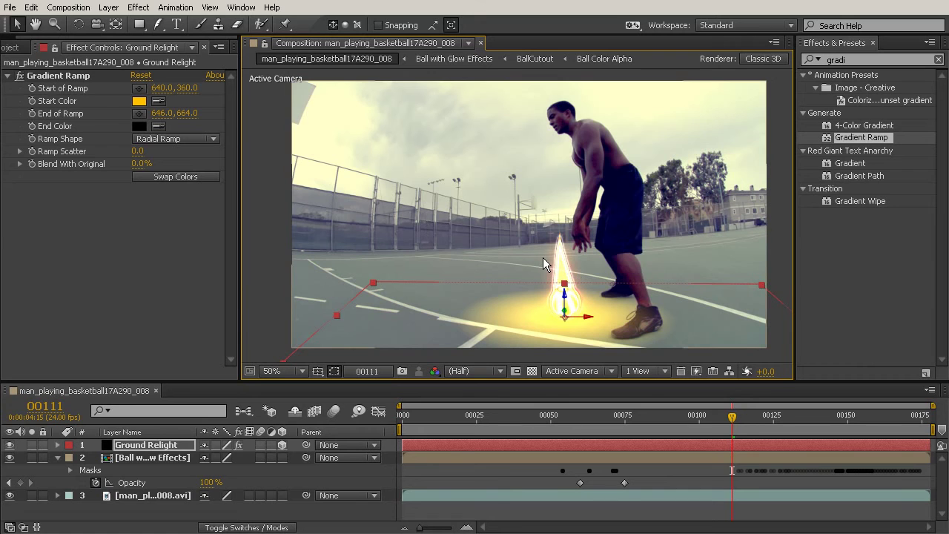
Search the effects for "lens" and apply Camera Lens Blur to Ground Relight with a blur radius of 219
click(871, 60)
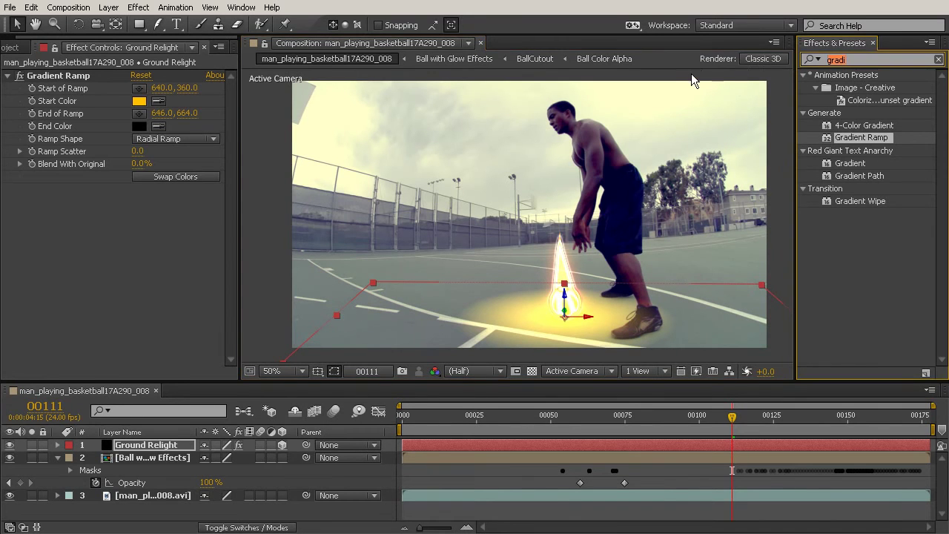
text(lens)
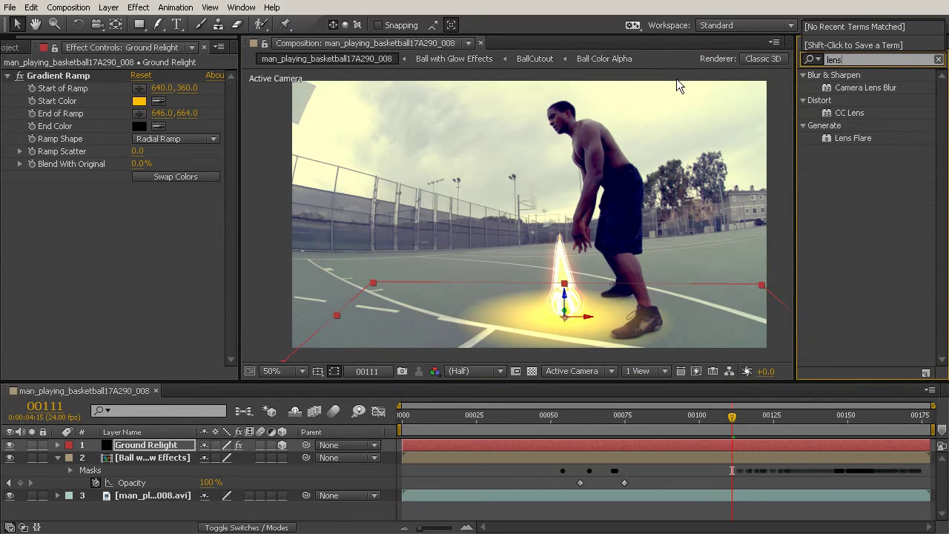
drag(883, 89, 152, 453)
drag(138, 145, 294, 147)
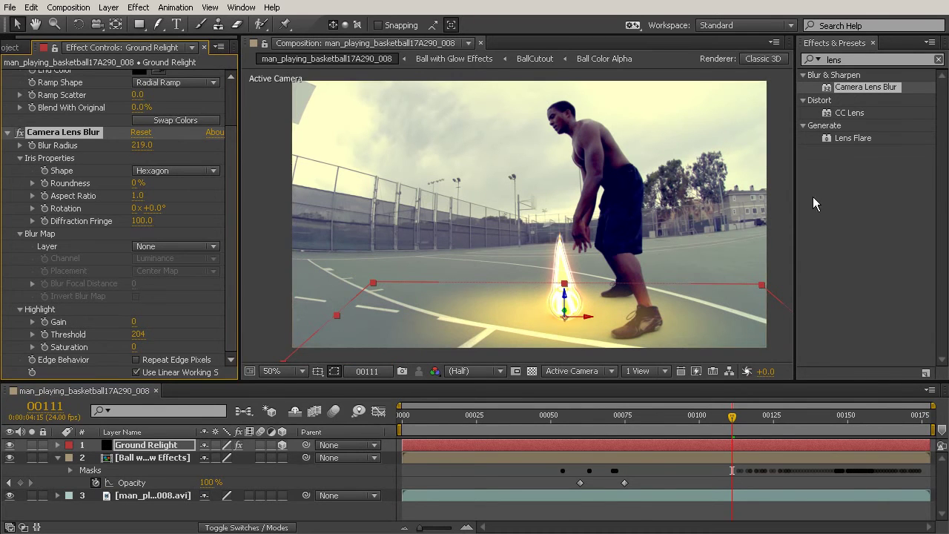
click(789, 202)
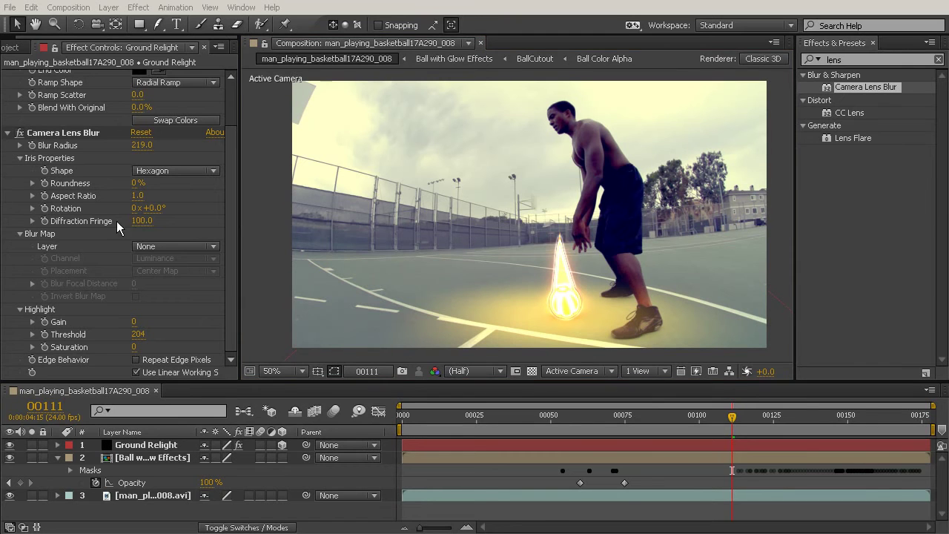
Try a Camera Lens Blur radius of 100 on Ground Relight and settle on 150
click(136, 145)
text(100)
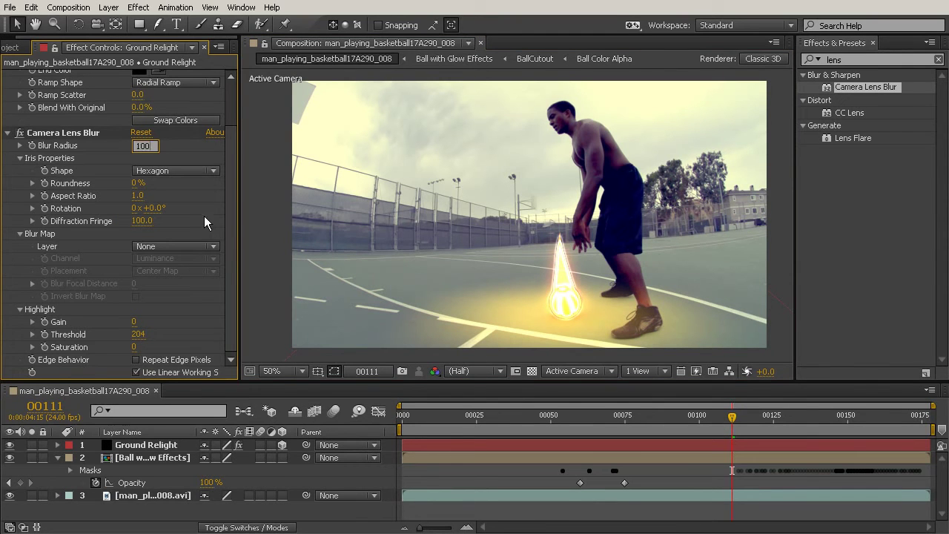
key(Return)
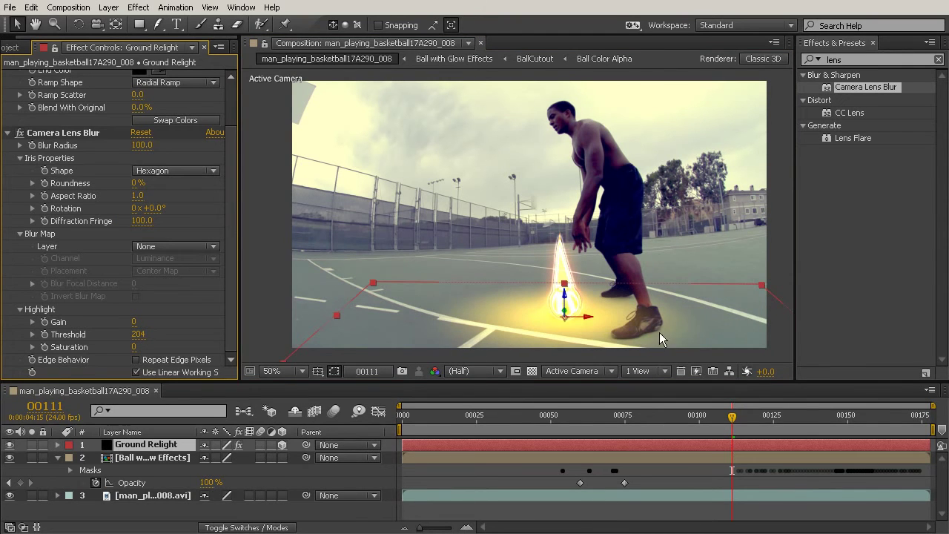
click(143, 145)
key(Return)
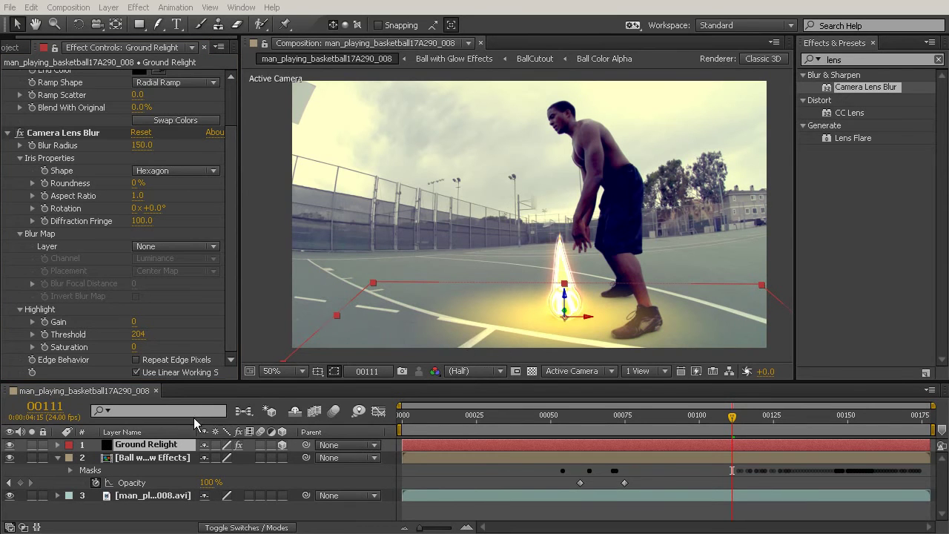
Search the effects for "expo" and apply the Color Correction Exposure effect to Ground Relight with exposure at -0.69
drag(861, 61, 755, 60)
text(e)
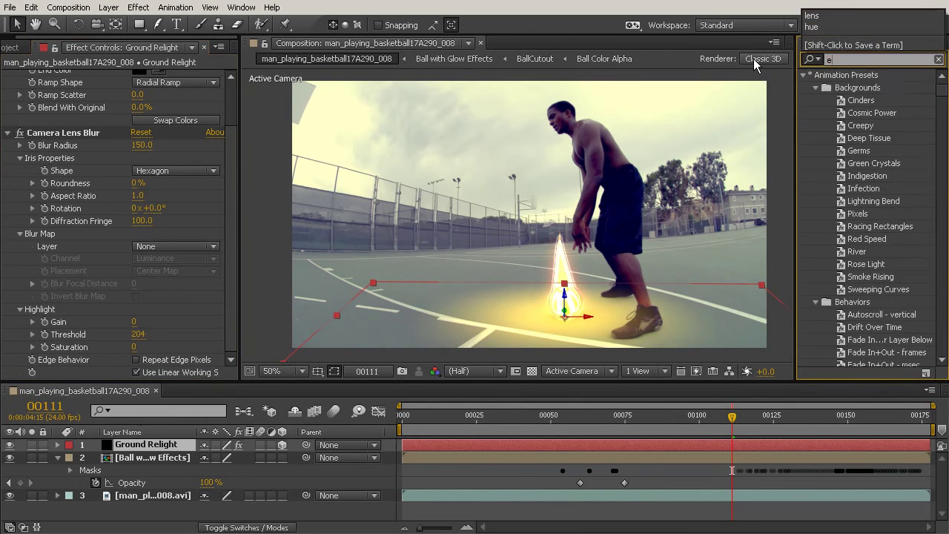
text(xpo)
drag(852, 213, 148, 445)
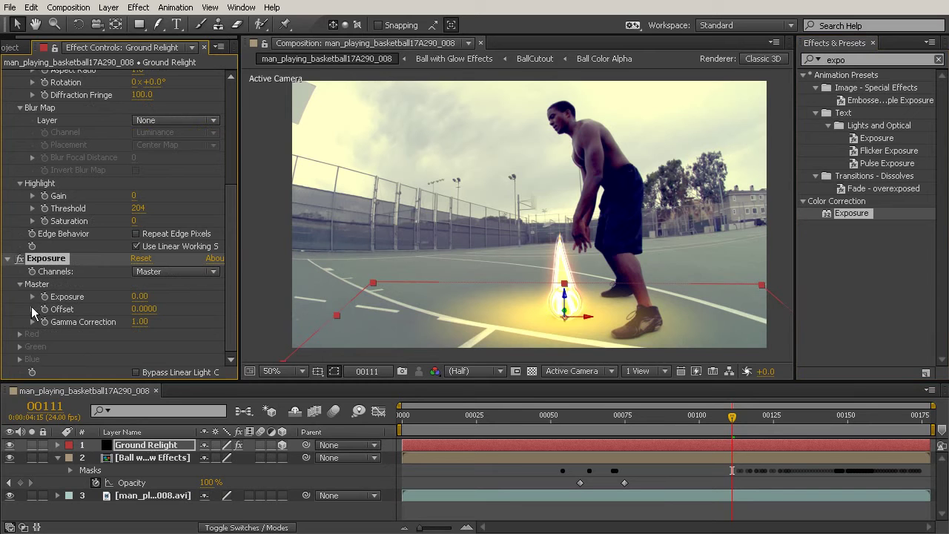
drag(139, 297, 88, 296)
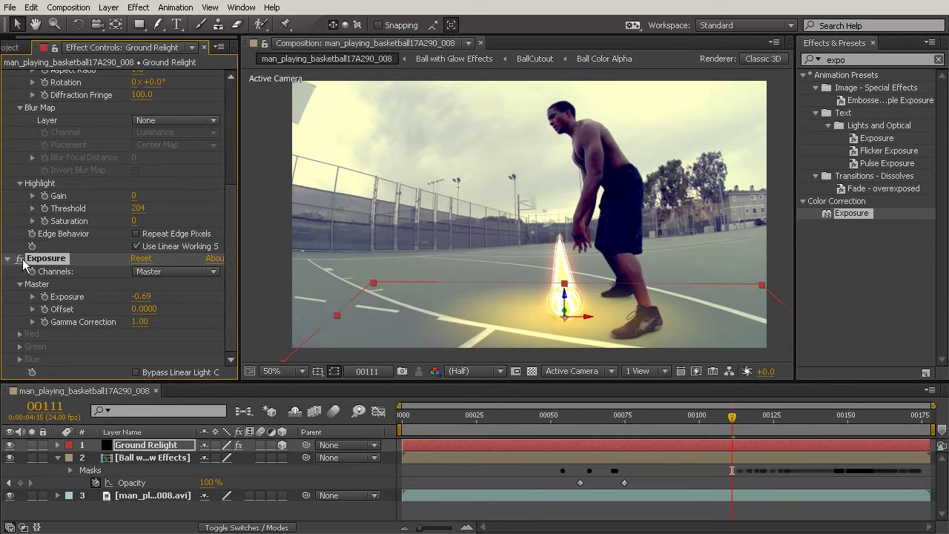
Turn off the Exposure effect, try Ground Relight's opacity at 65%, and restore it to 100%
click(21, 259)
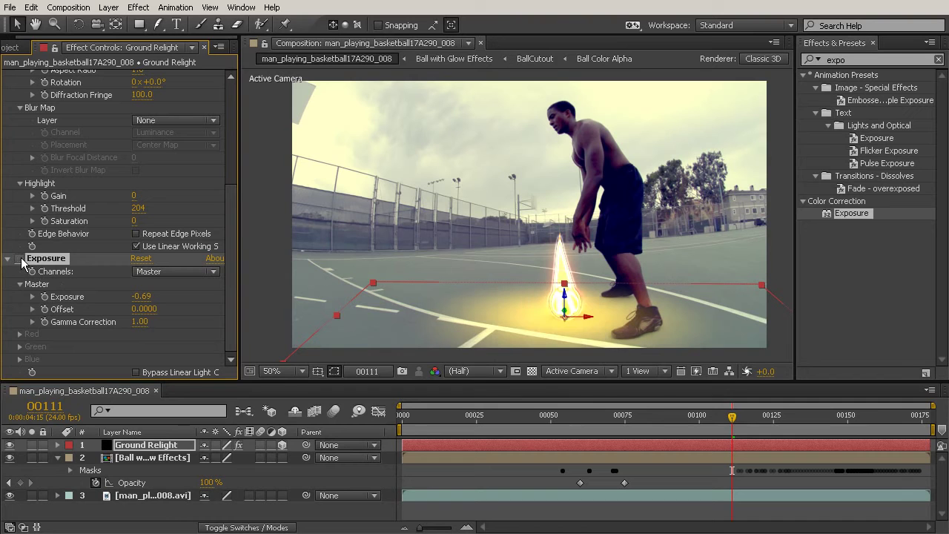
click(143, 449)
key(t)
mouse_move(211, 457)
mouse_down()
mouse_move(169, 452)
mouse_move(264, 455)
mouse_move(211, 456)
mouse_up()
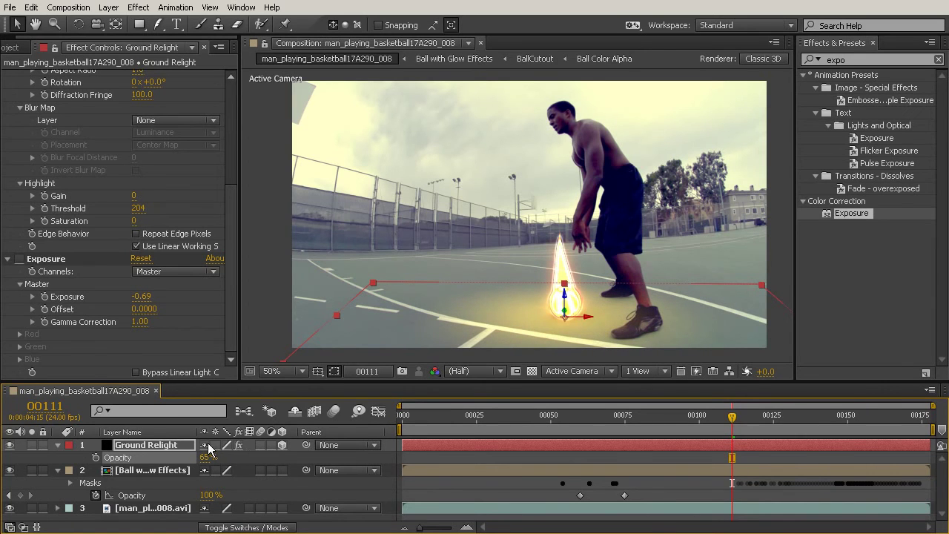
drag(205, 457, 281, 456)
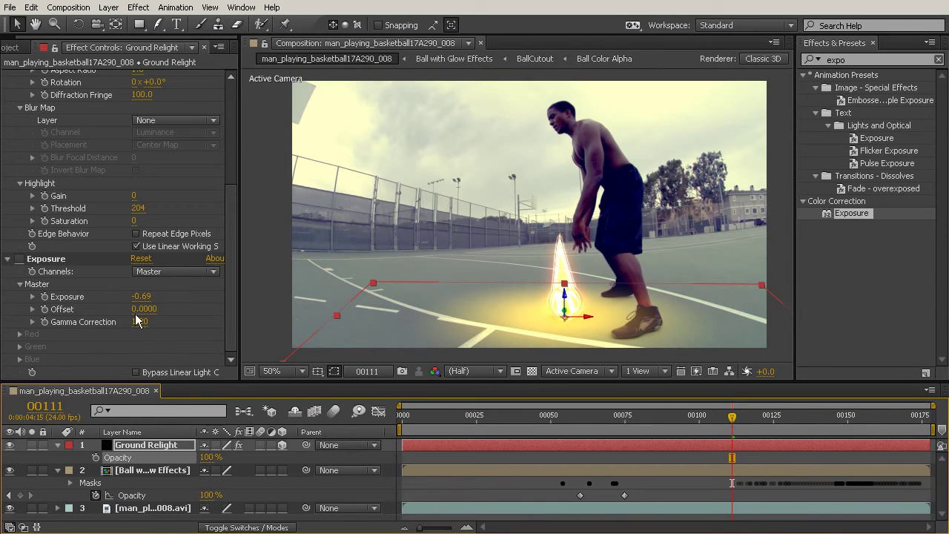
Turn the Exposure effect back on and set its exposure to -0.28
drag(141, 296, 16, 299)
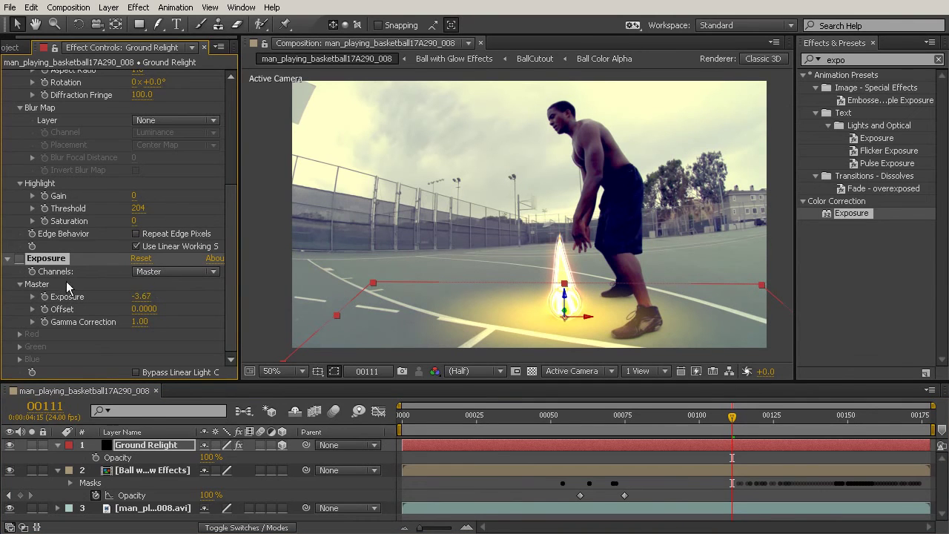
click(20, 258)
drag(139, 295, 404, 305)
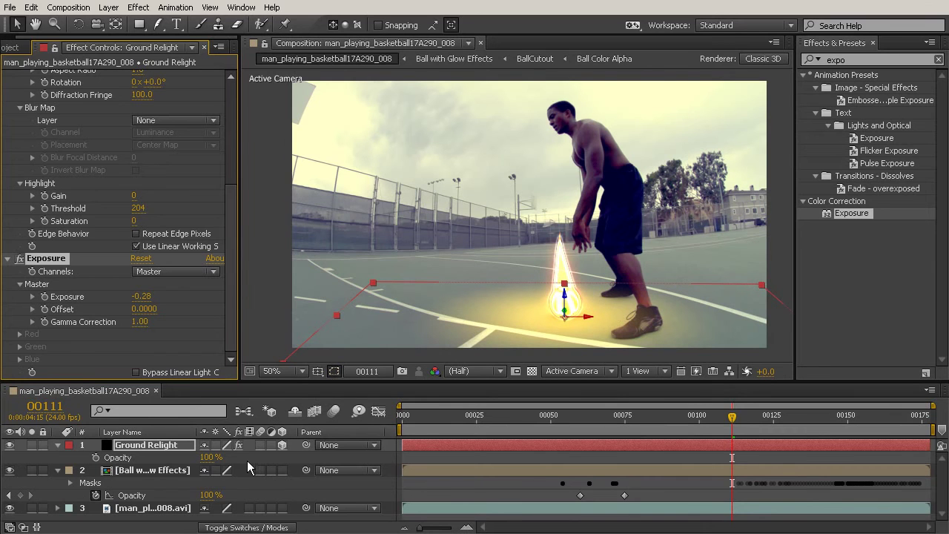
Try the Screen blending mode on Ground Relight and return it to Add
click(178, 447)
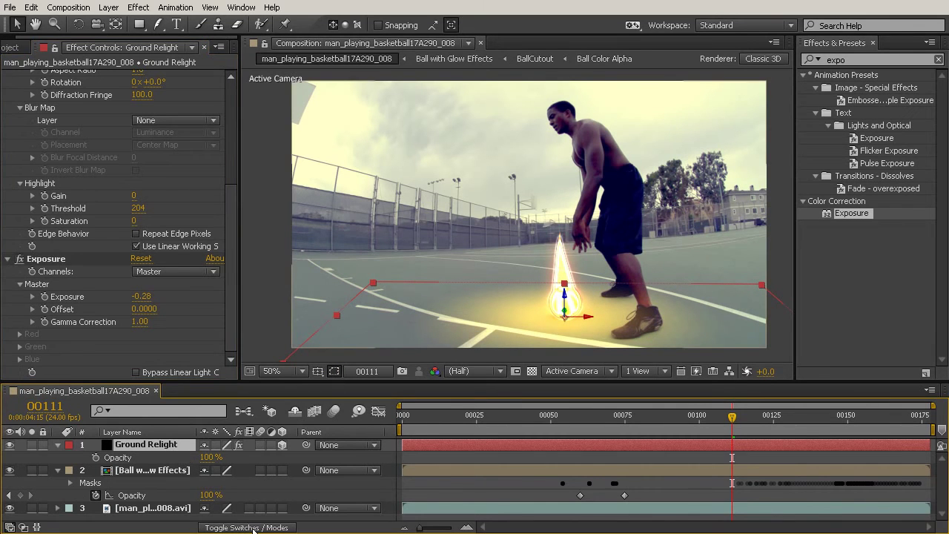
click(253, 527)
click(211, 445)
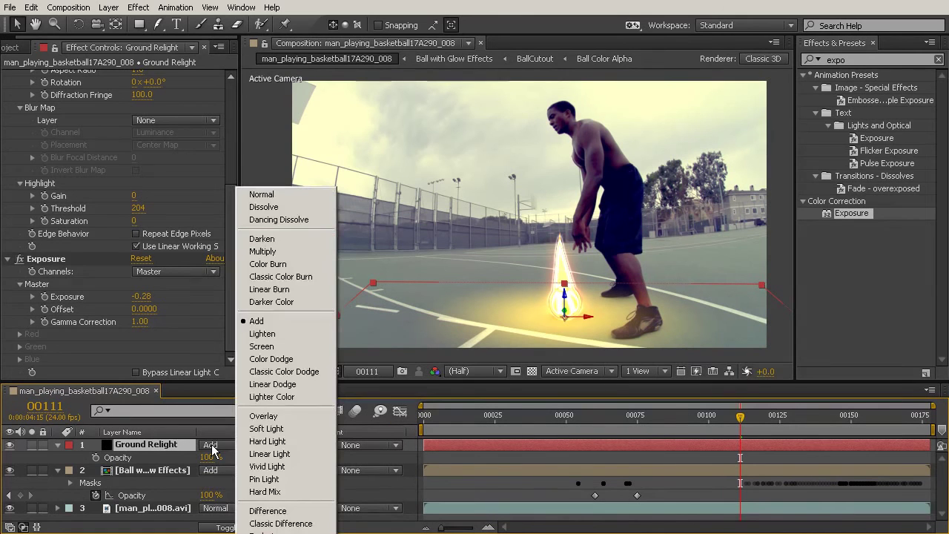
click(271, 343)
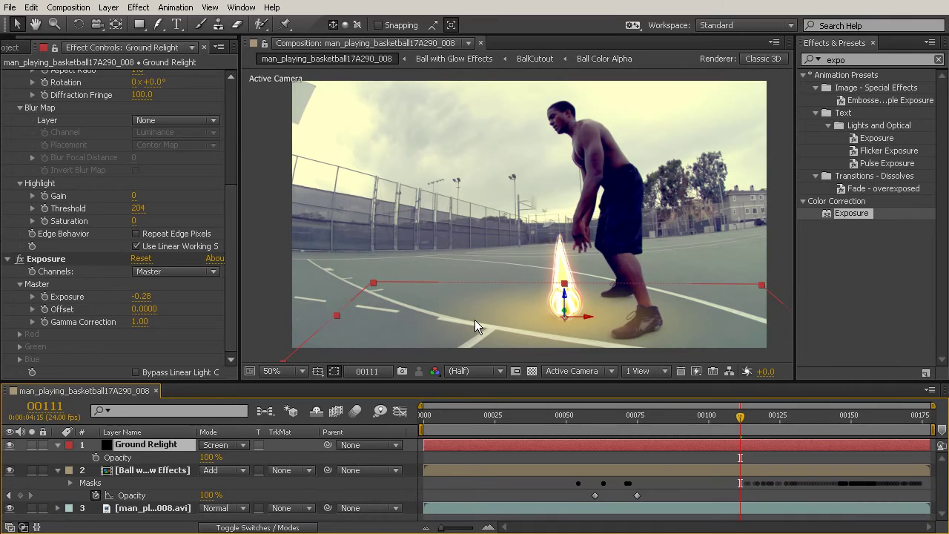
click(215, 446)
click(265, 320)
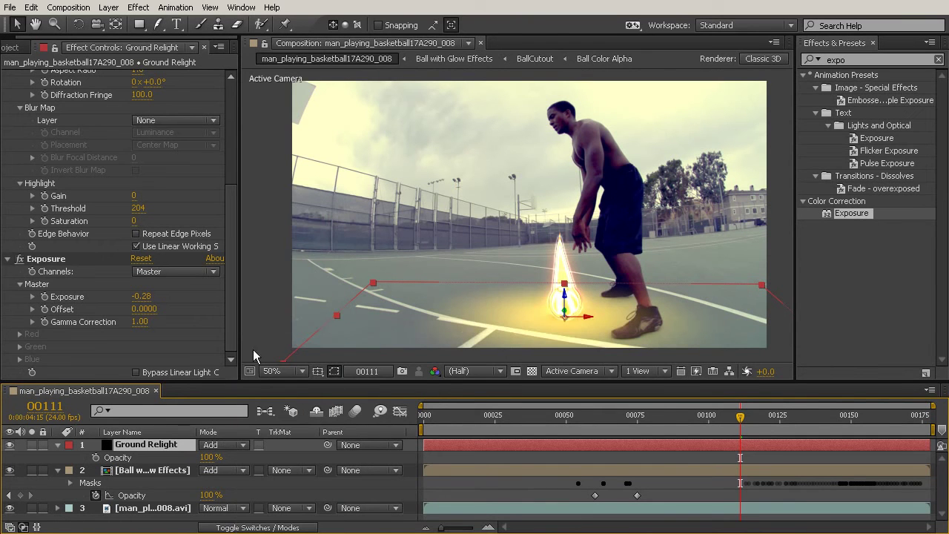
Move the Ground Relight layer below the Ball with Glow Effects layer in the stack
drag(540, 314, 530, 245)
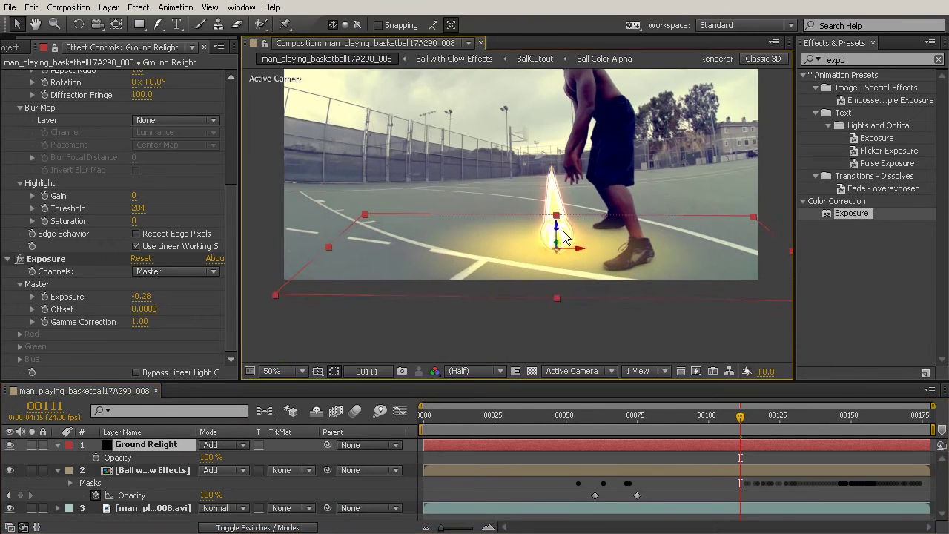
scroll(567, 236, up, 1)
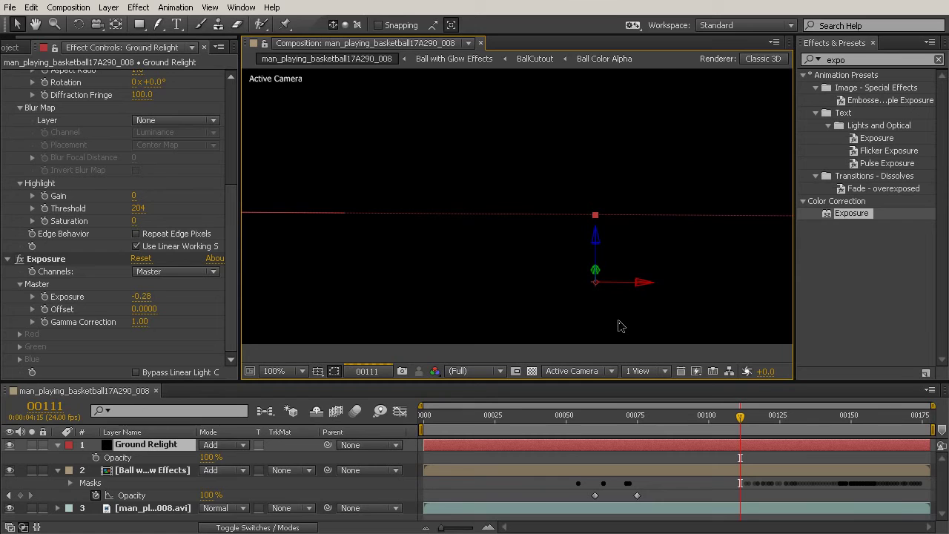
scroll(620, 323, down, 2)
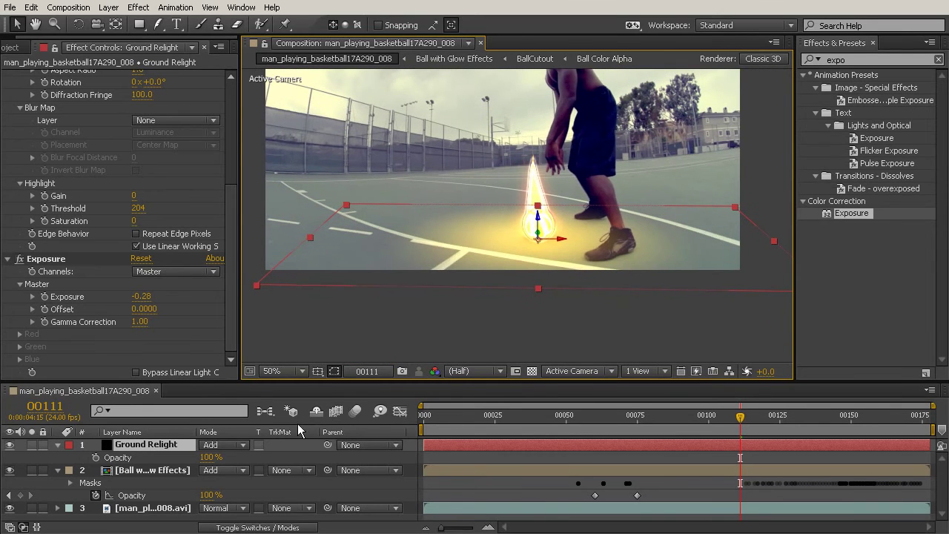
click(242, 528)
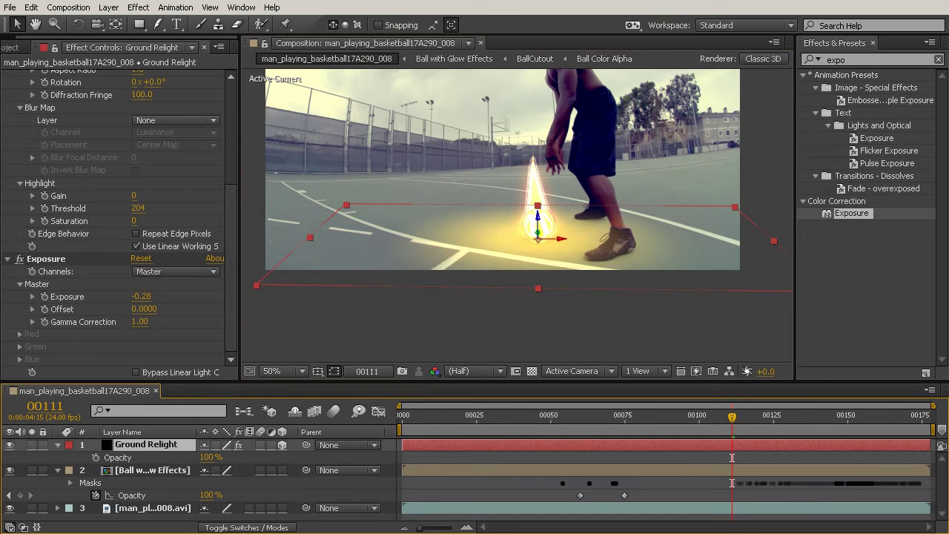
drag(157, 445, 156, 492)
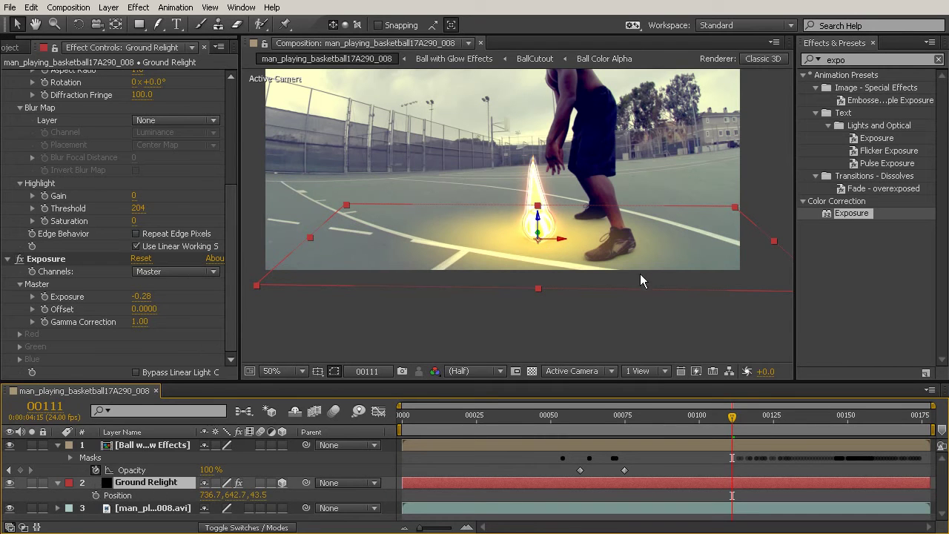
Start Position keyframing for Ground Relight at frame 111 and move it to 732.4, 712.3, -405.4 at frame 60
click(95, 495)
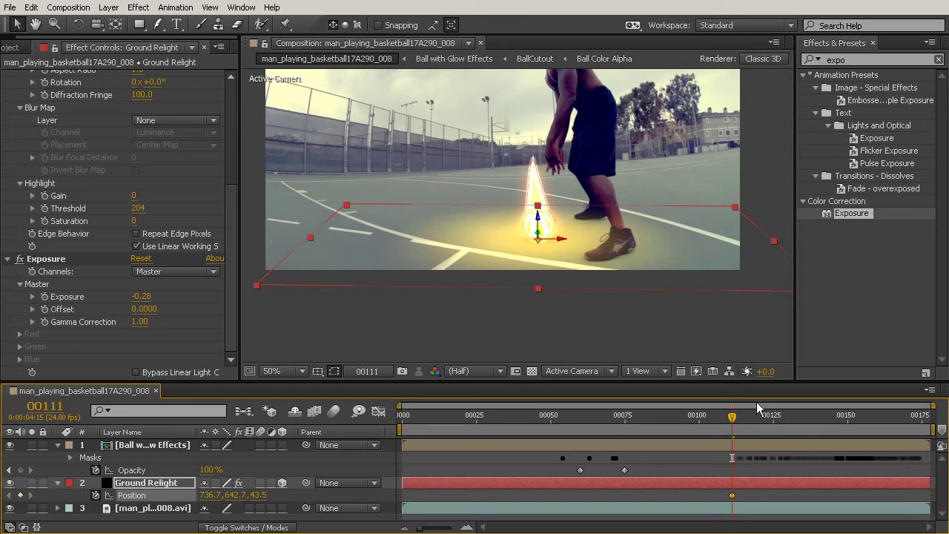
drag(731, 421, 579, 419)
drag(553, 289, 594, 393)
drag(576, 359, 585, 359)
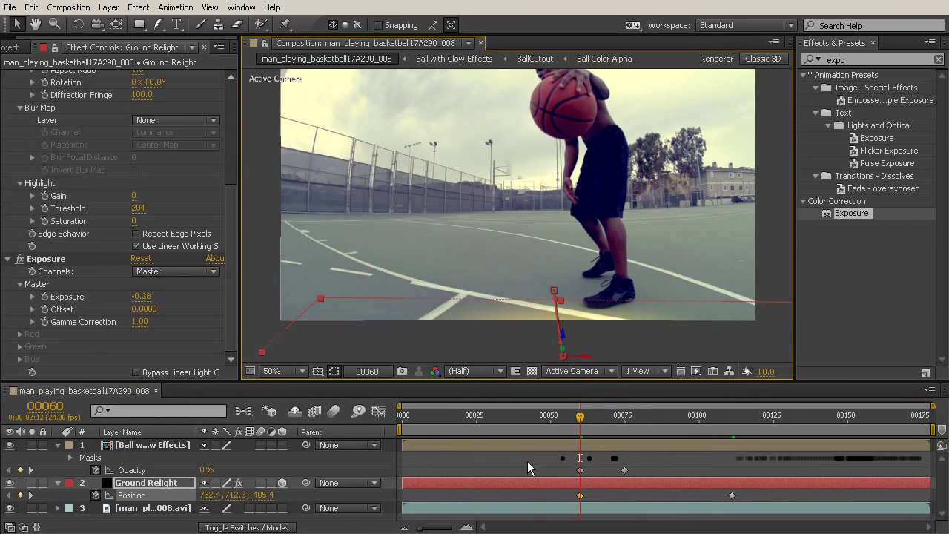
Move Ground Relight under the ball to 769.7, 608.0, 265.5 at frame 123 and 811.6, 633.2, 101.2 at frame 130
drag(580, 417, 765, 507)
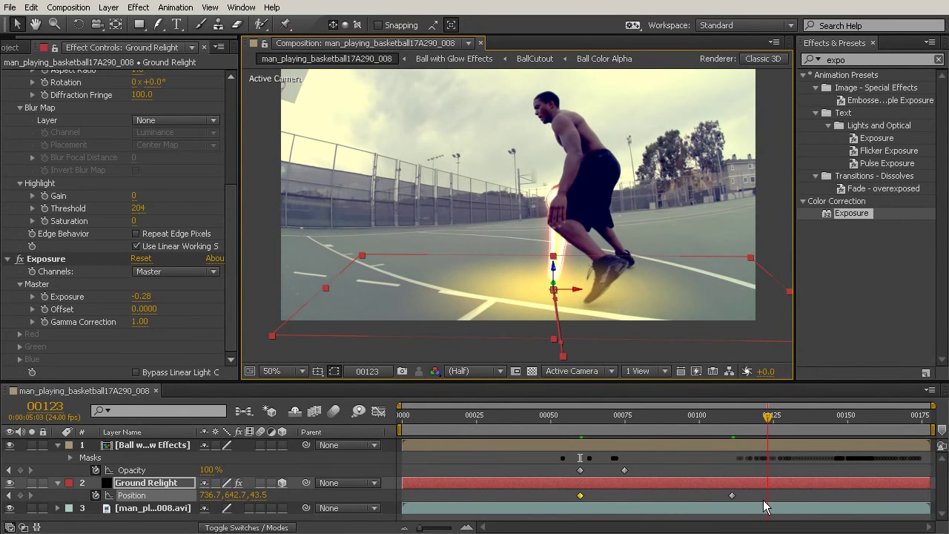
drag(553, 286, 583, 271)
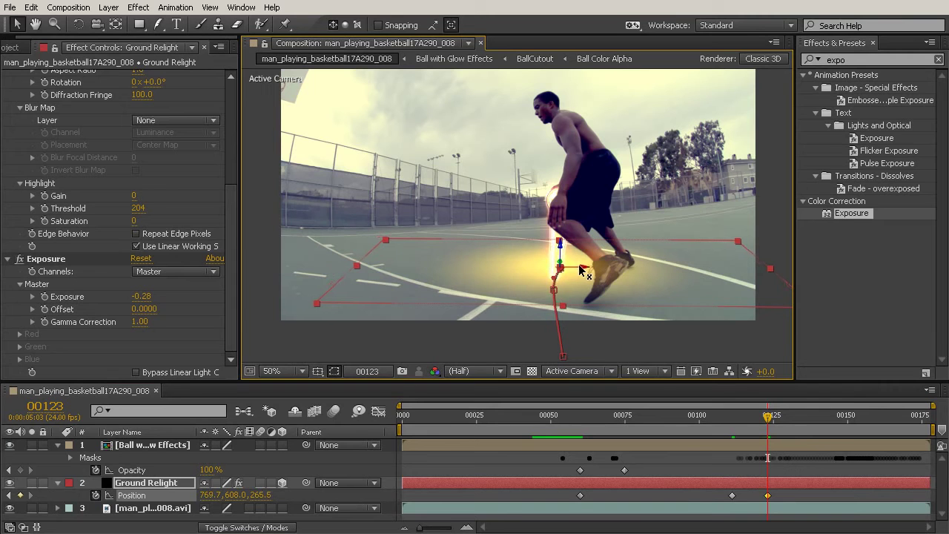
drag(769, 421, 791, 430)
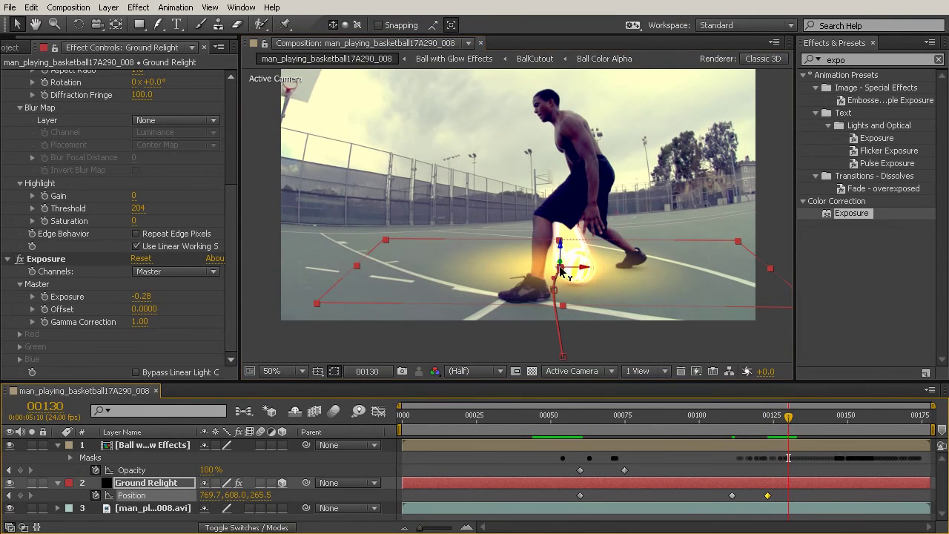
drag(561, 265, 598, 296)
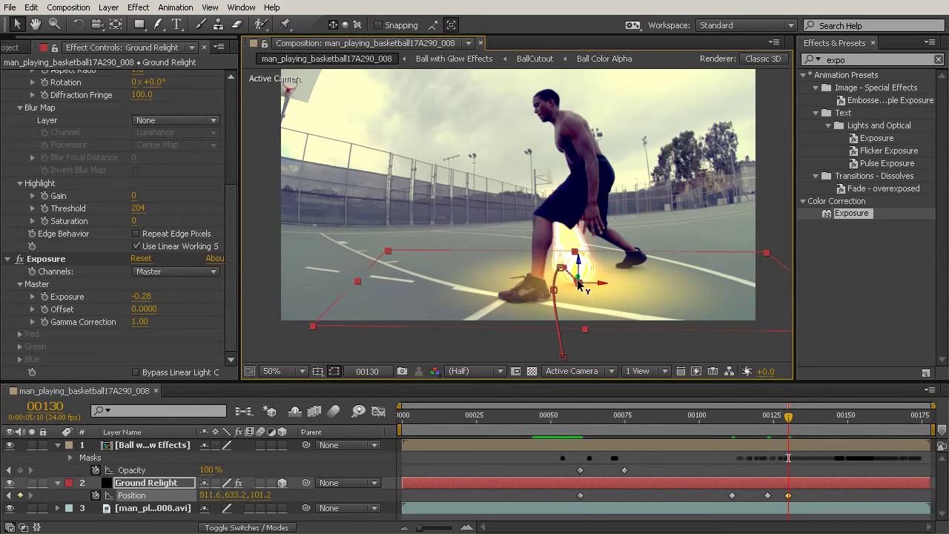
Keyframe Ground Relight's position at 856.3, 674.6, -167.2 around frame 140 and 926.8, 622.8, 163.7 at frame 149
drag(791, 416, 824, 423)
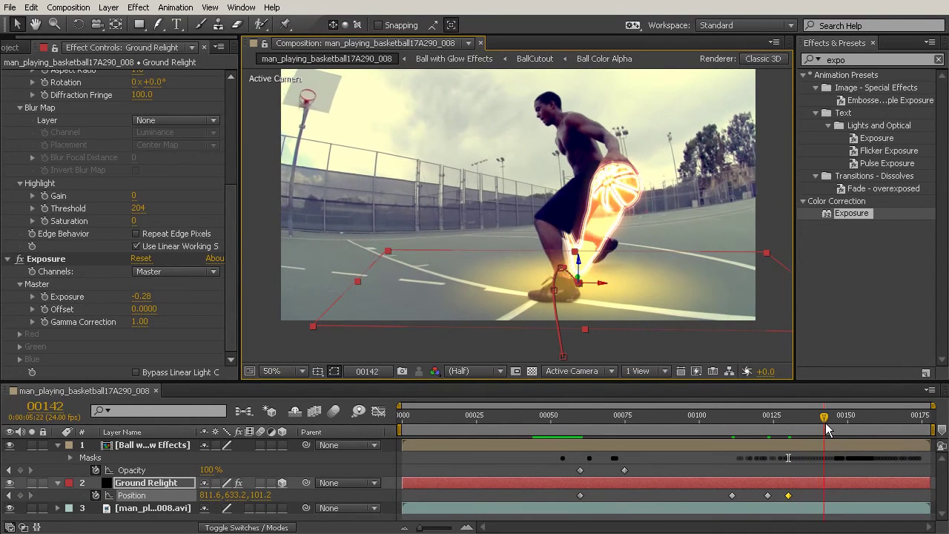
key(Page_Up)
drag(581, 279, 629, 320)
drag(819, 419, 844, 425)
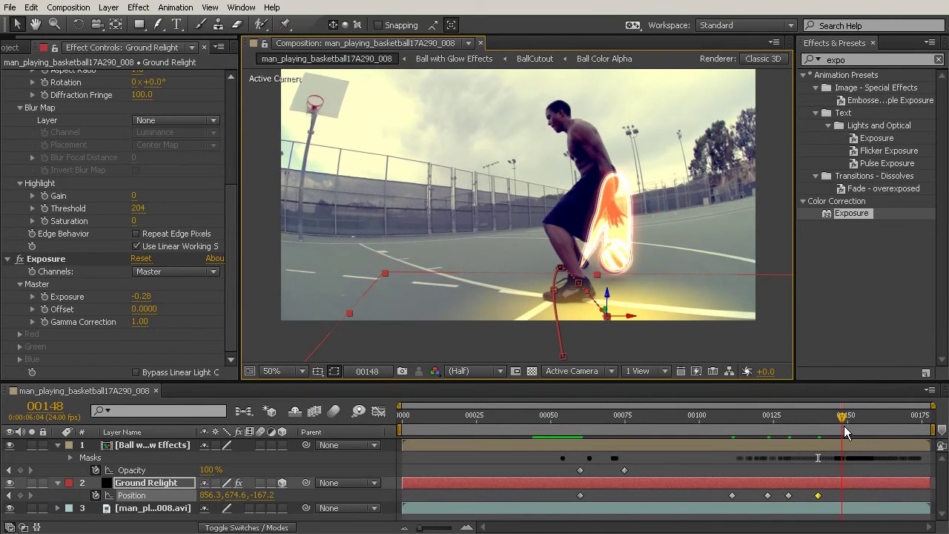
drag(606, 311, 629, 283)
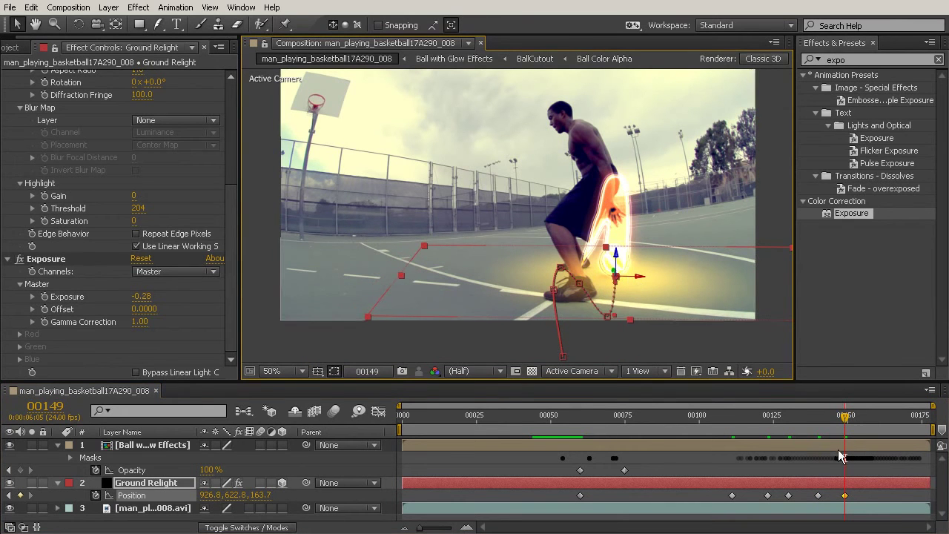
Keyframe Ground Relight's position under the ball at frame 163 (925.4, 601.9, 298.4), around frame 168, and at frame 177 (954.6, 642.0, 38.8)
drag(847, 425, 883, 432)
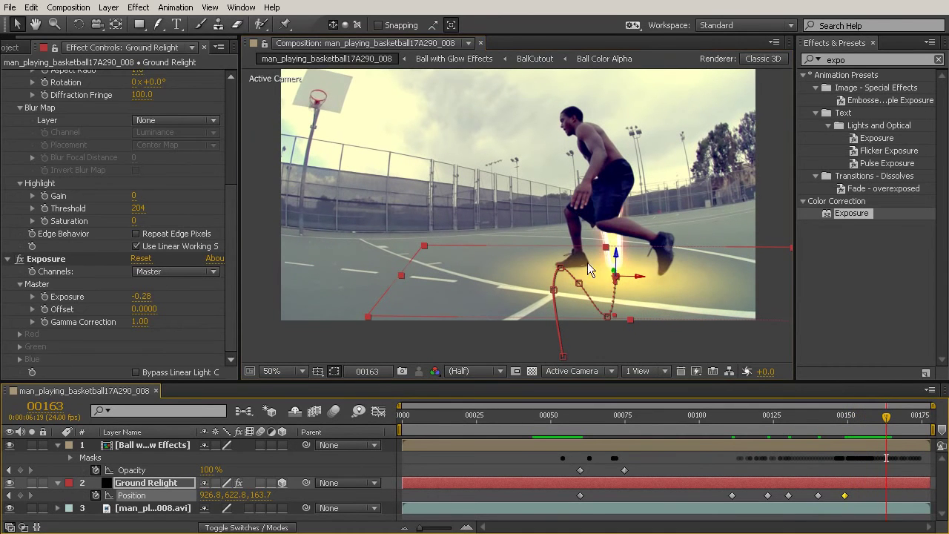
drag(613, 274, 632, 268)
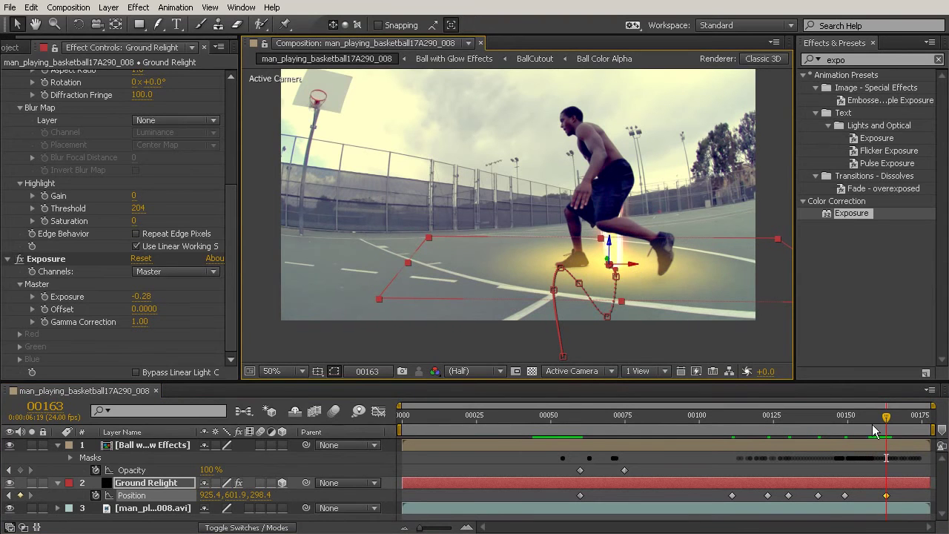
drag(888, 420, 901, 420)
drag(605, 264, 635, 277)
drag(905, 427, 938, 429)
drag(624, 275, 649, 295)
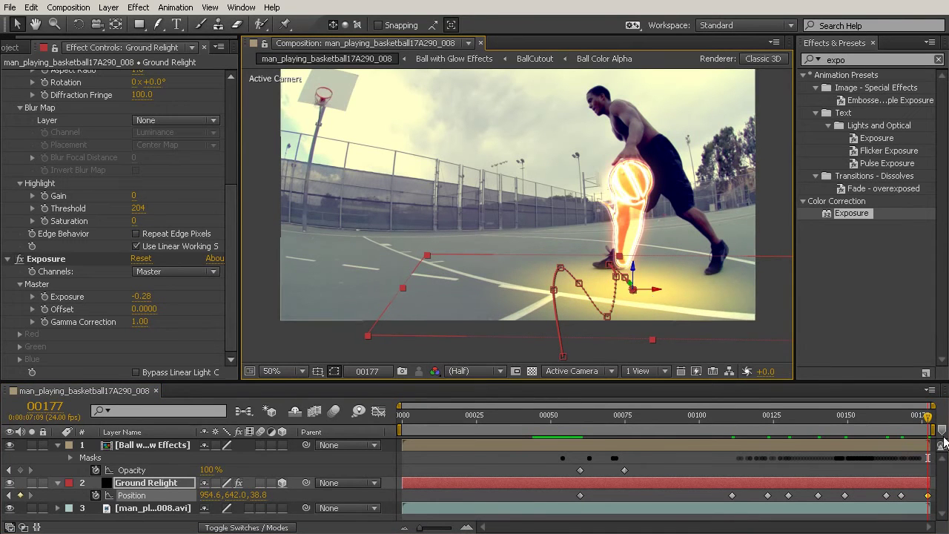
Select all of Ground Relight's Position keyframes and apply Easy Ease to them
drag(926, 426, 935, 520)
drag(562, 494, 940, 509)
click(167, 9)
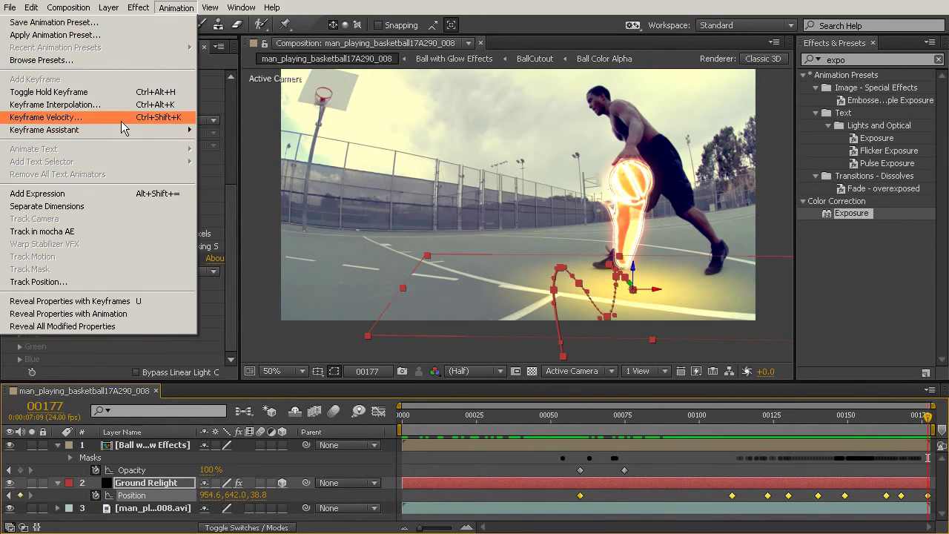
mouse_move(121, 127)
click(251, 155)
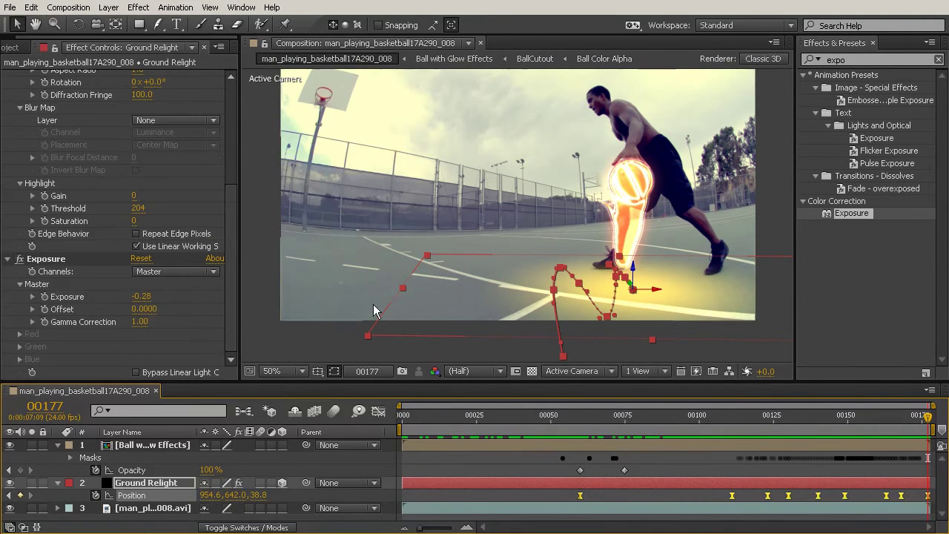
click(626, 494)
Reveal Ground Relight's Scale alongside its Position and try a scale of 105% at frame 111
drag(540, 411, 733, 485)
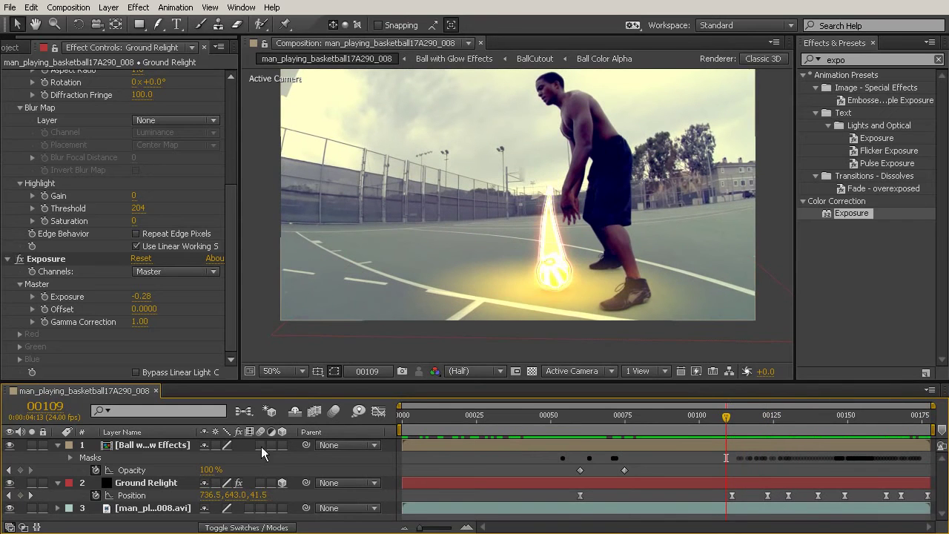
click(149, 481)
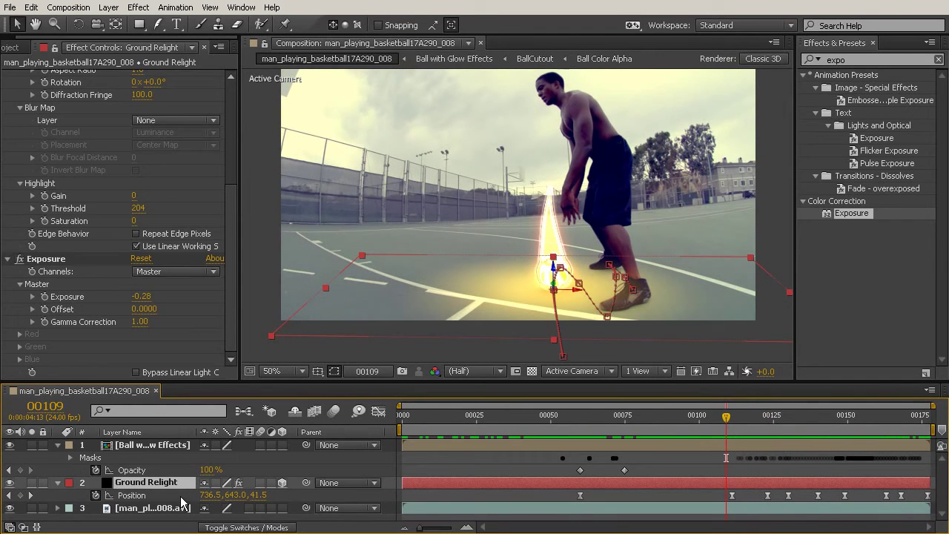
key(shift+s)
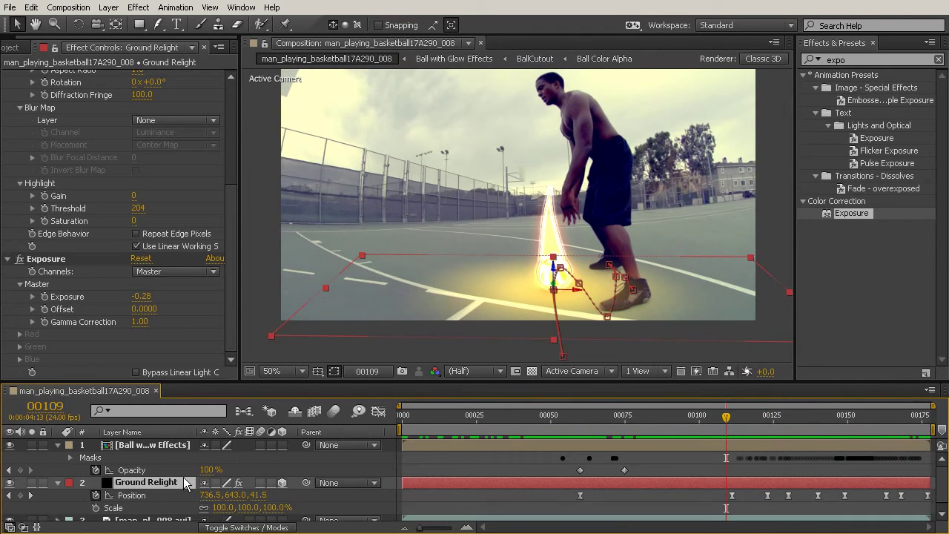
click(575, 419)
drag(575, 419, 732, 442)
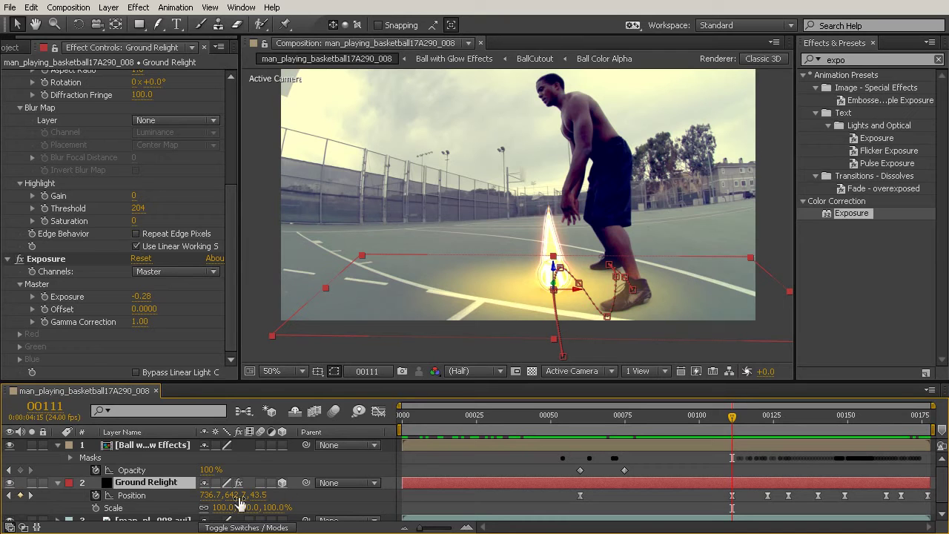
click(95, 507)
mouse_move(213, 508)
mouse_down()
mouse_move(289, 507)
mouse_move(198, 494)
mouse_move(209, 494)
mouse_up()
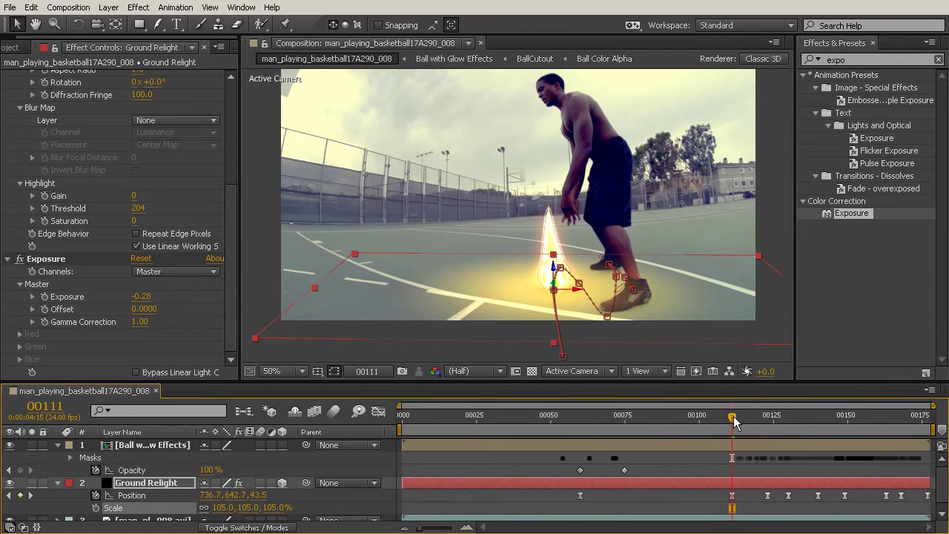
Keyframe Ground Relight's scale at 128% on frame 60 and 57% on frame 111
drag(733, 420, 580, 433)
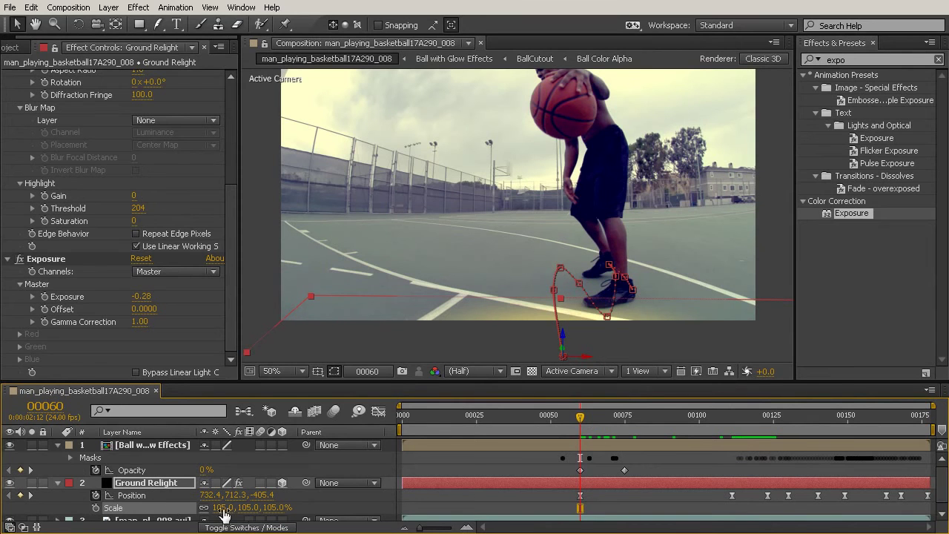
drag(219, 507, 236, 507)
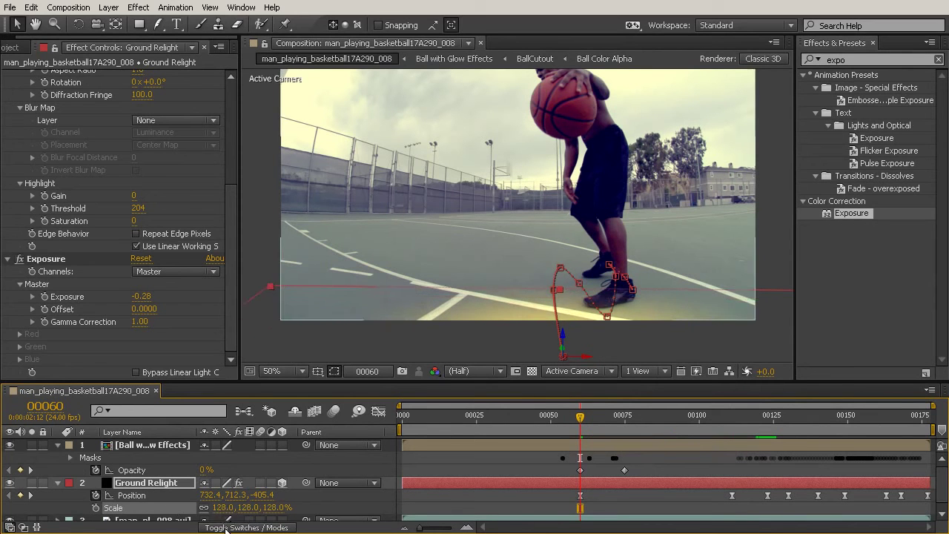
drag(589, 423, 730, 451)
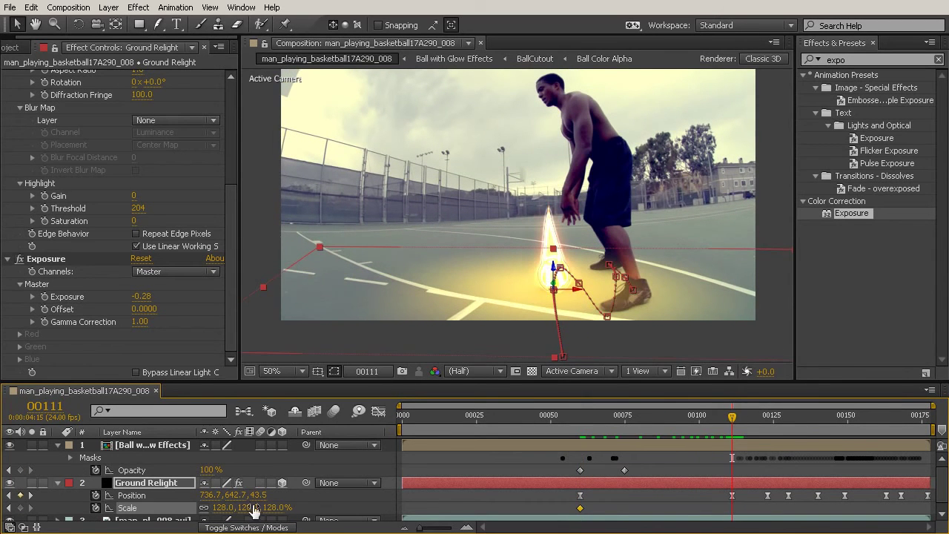
drag(222, 507, 167, 502)
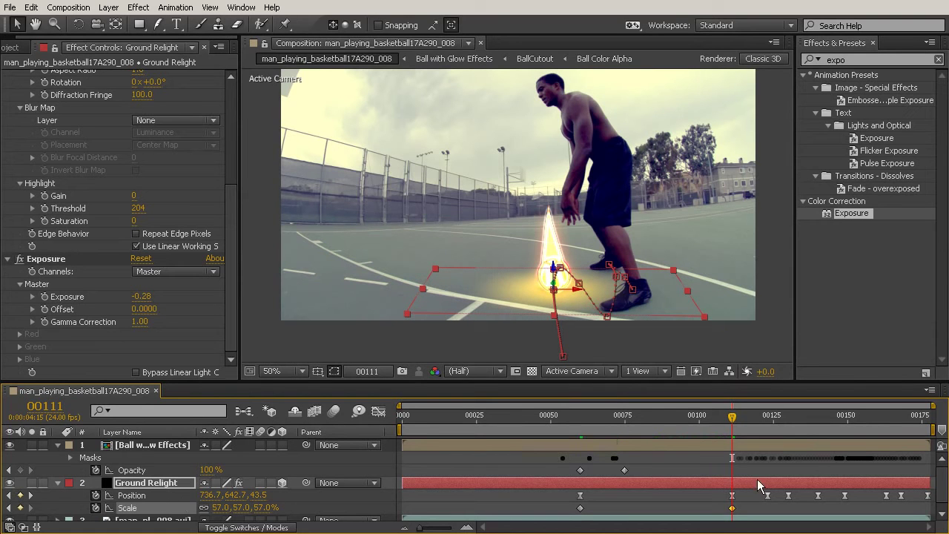
Add a Ground Relight scale keyframe of 82% at frame 123 and go to frame 130
drag(733, 420, 768, 425)
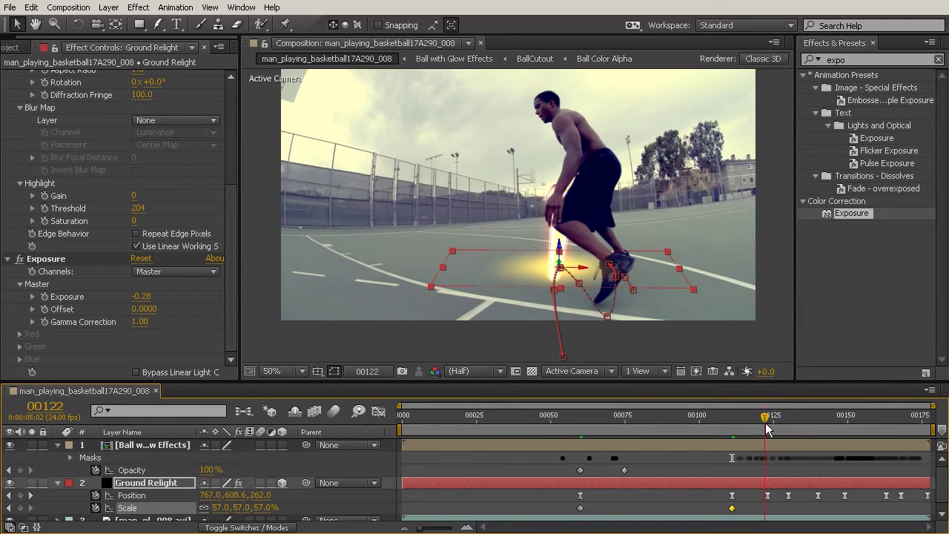
drag(222, 511, 241, 512)
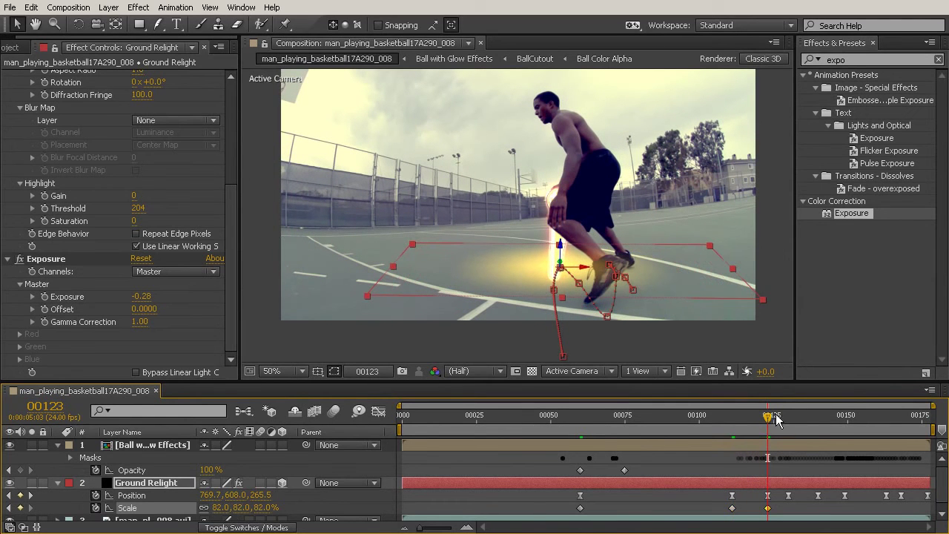
drag(769, 419, 791, 426)
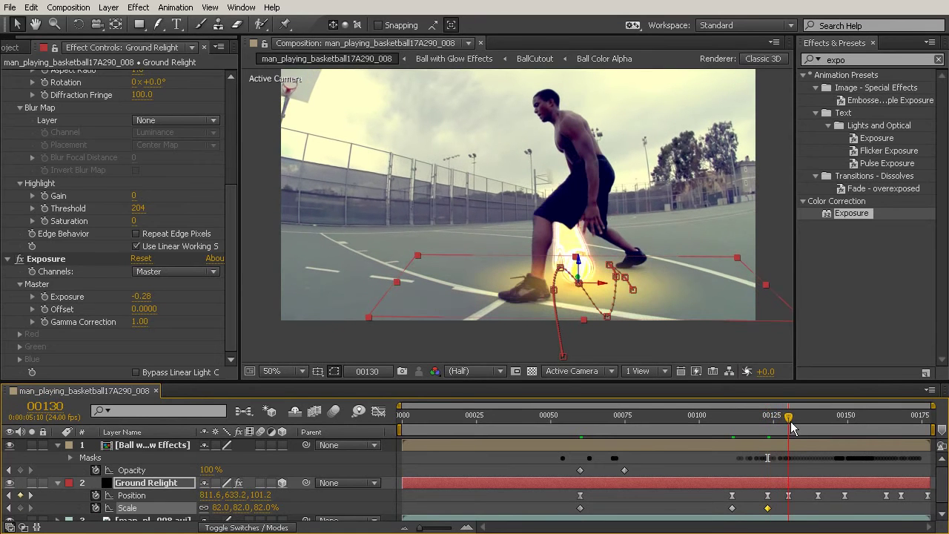
Copy Ground Relight's 57% scale keyframe to frame 130 and keyframe the scale at 76% on frame 140
click(732, 509)
key(ctrl+v)
drag(791, 424, 817, 424)
drag(227, 510, 232, 507)
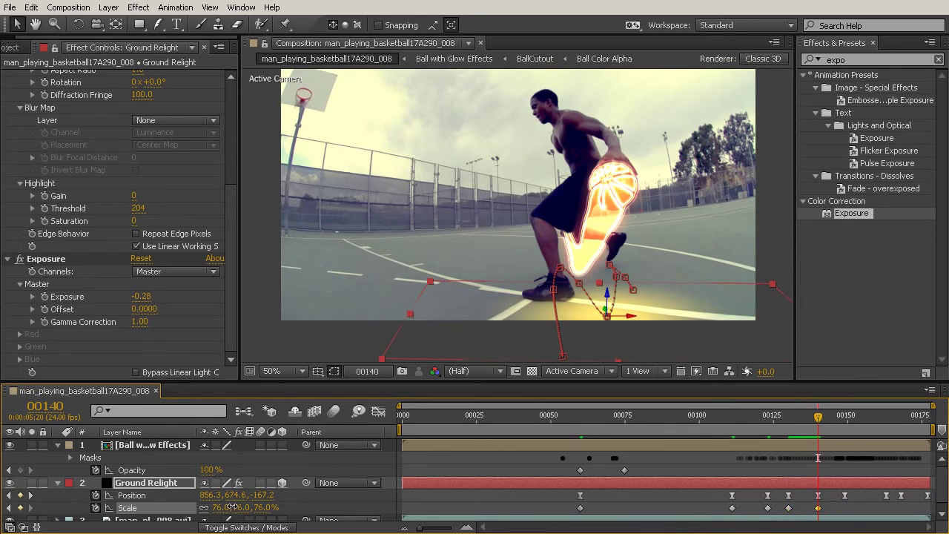
Paste the 57% scale keyframe at frame 149 and keyframe Ground Relight's scale at 71% on frame 163
click(845, 429)
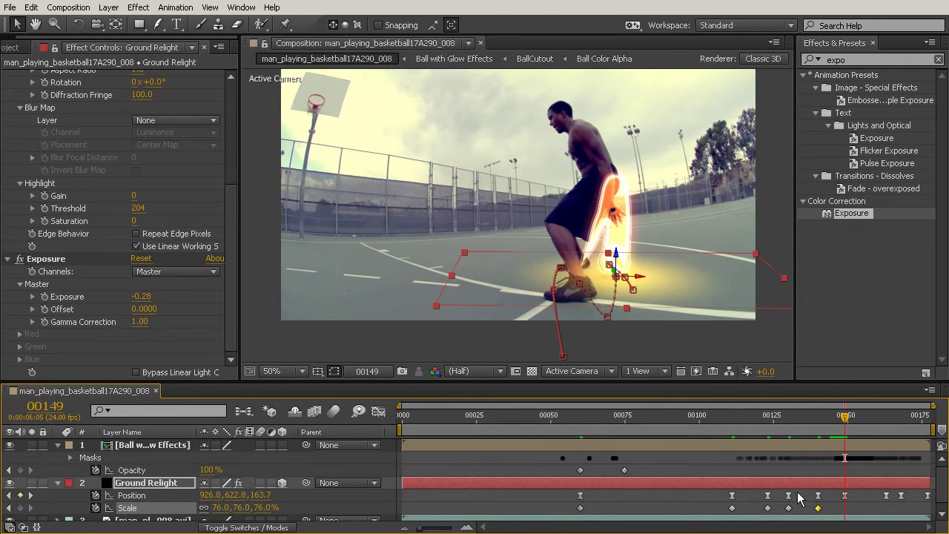
key(ctrl+v)
click(857, 419)
drag(858, 421, 886, 431)
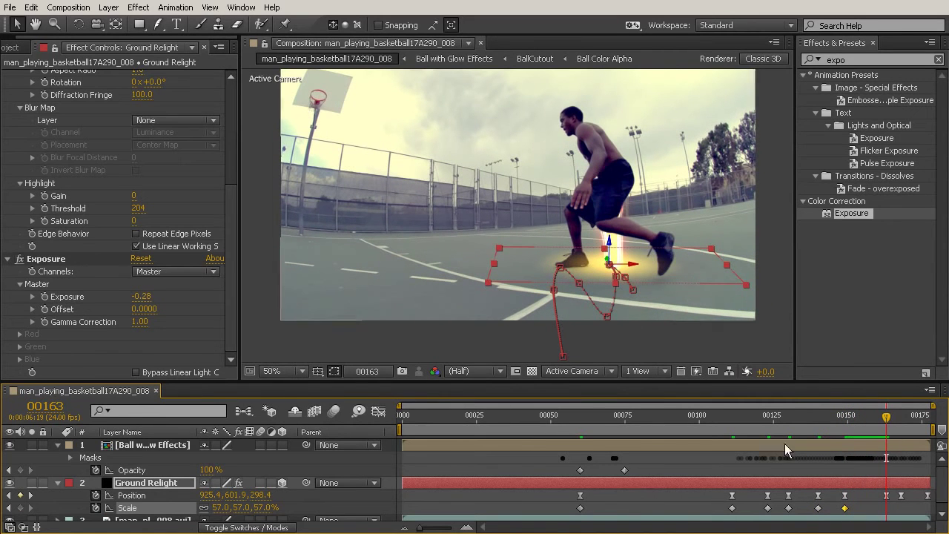
drag(234, 509, 246, 508)
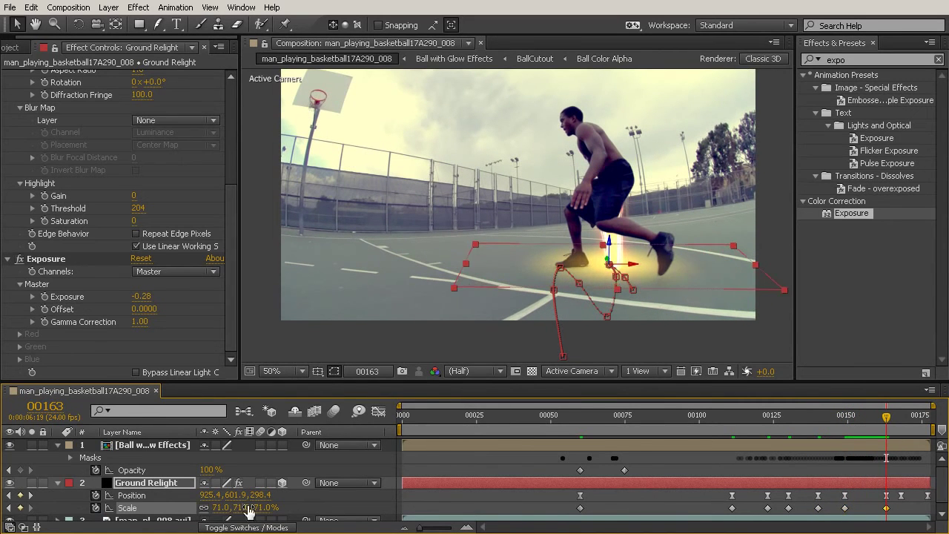
Paste the 57% scale keyframe at frame 168 and keyframe Ground Relight's scale at 74% on frame 177
drag(895, 422, 935, 427)
key(ctrl+v)
drag(215, 508, 235, 509)
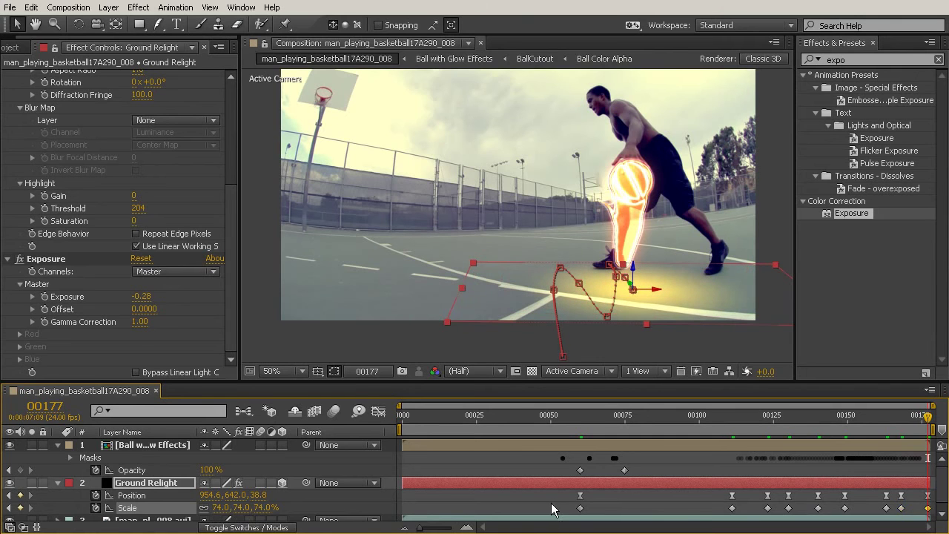
Apply Easy Ease to all of Ground Relight's Scale keyframes and preview the animation from around frame 60
drag(552, 510, 935, 506)
click(166, 9)
mouse_move(112, 137)
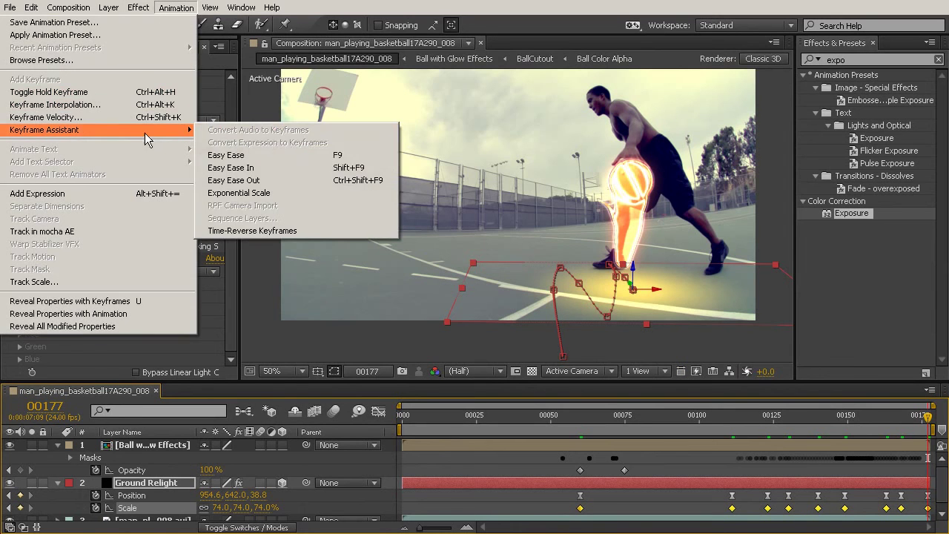
click(231, 155)
click(577, 421)
key(space)
click(569, 419)
At frame 60, enable keyframing for Ground Relight's Exposure and set it to -5.82
drag(570, 418, 581, 421)
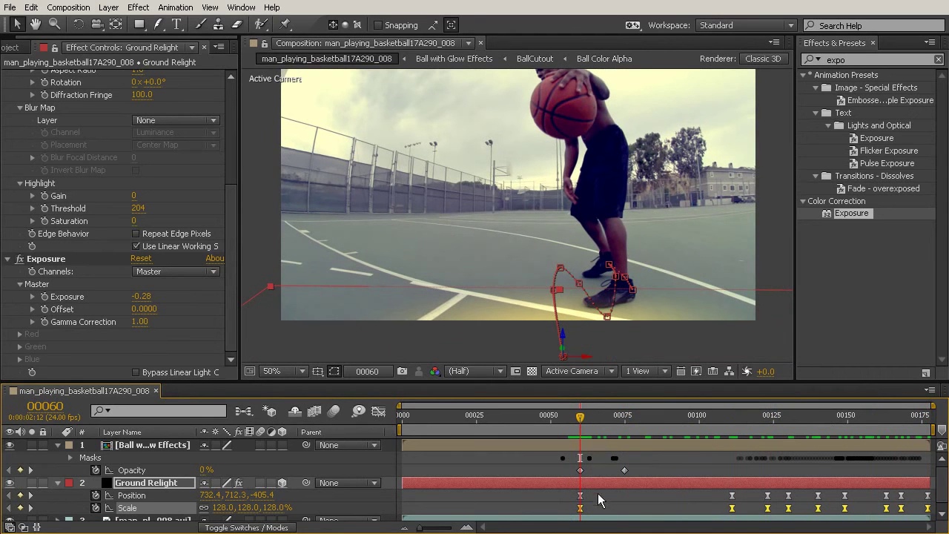
drag(141, 296, 27, 299)
drag(137, 302, 45, 296)
drag(143, 297, 119, 295)
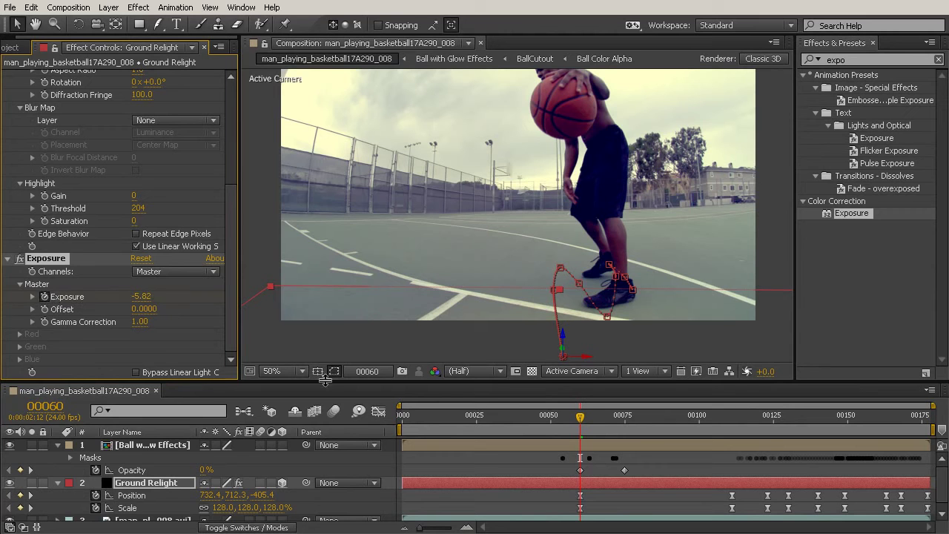
Keyframe Ground Relight's Exposure at -1.55 on frame 111 and -2.83 on frame 123
drag(579, 417, 729, 470)
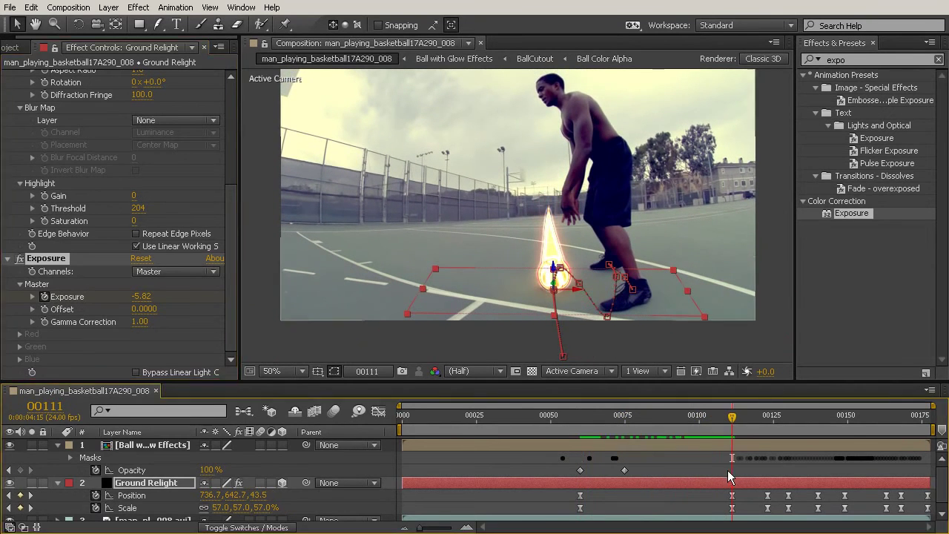
drag(140, 299, 155, 296)
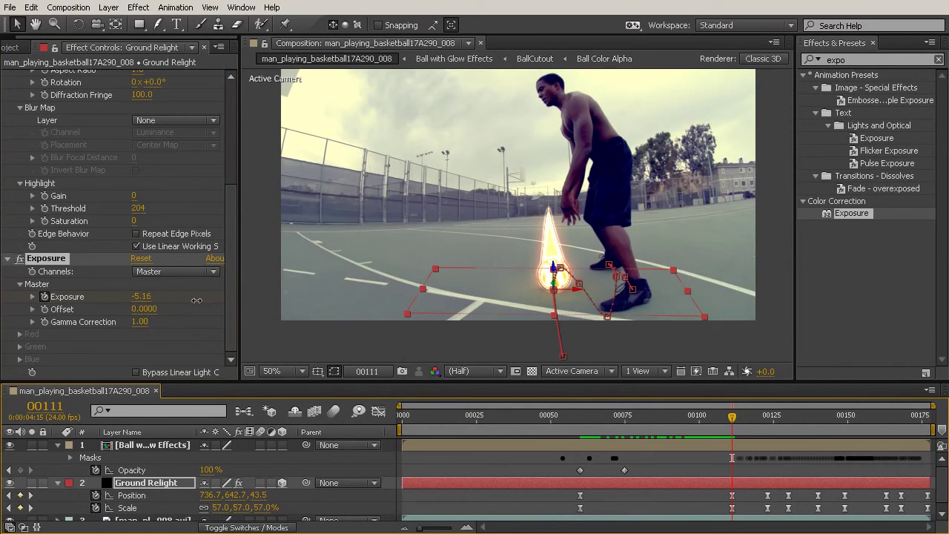
drag(255, 301, 447, 289)
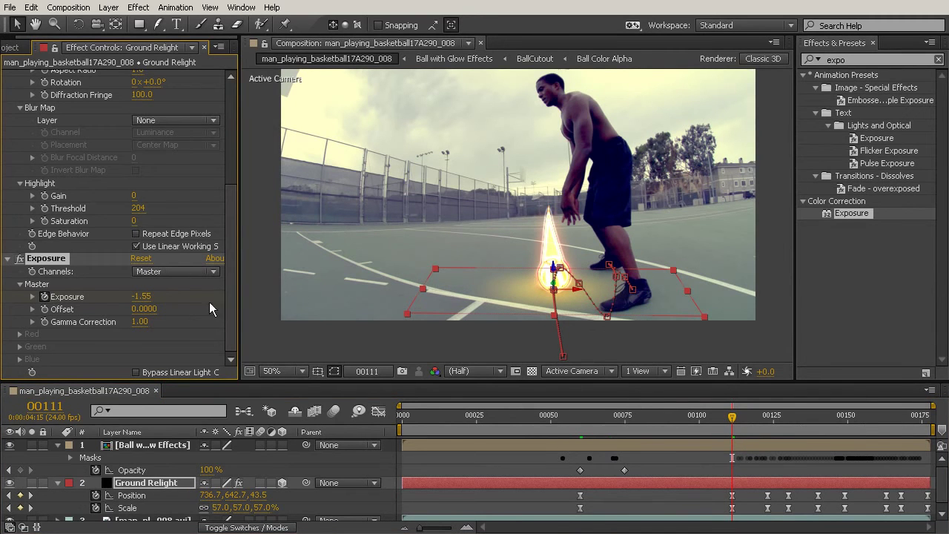
drag(732, 419, 768, 426)
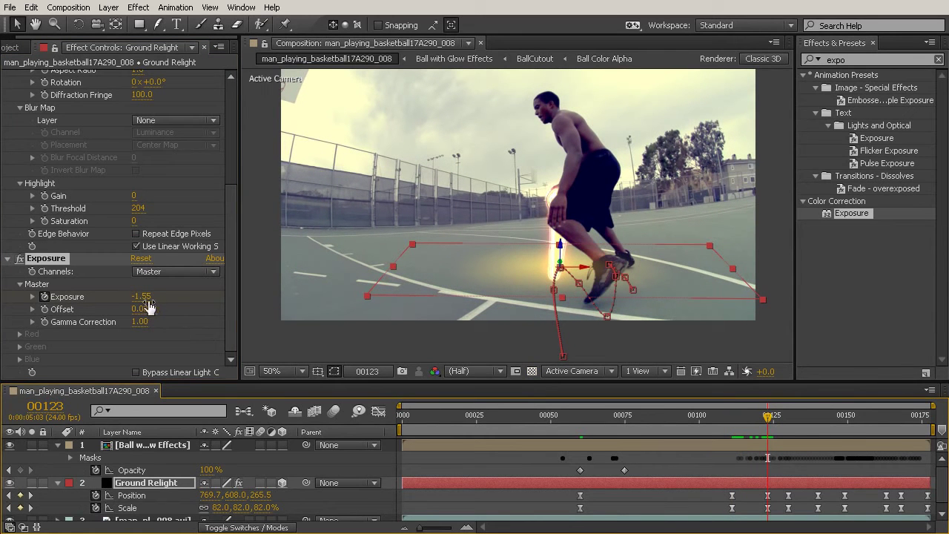
drag(146, 301, 72, 294)
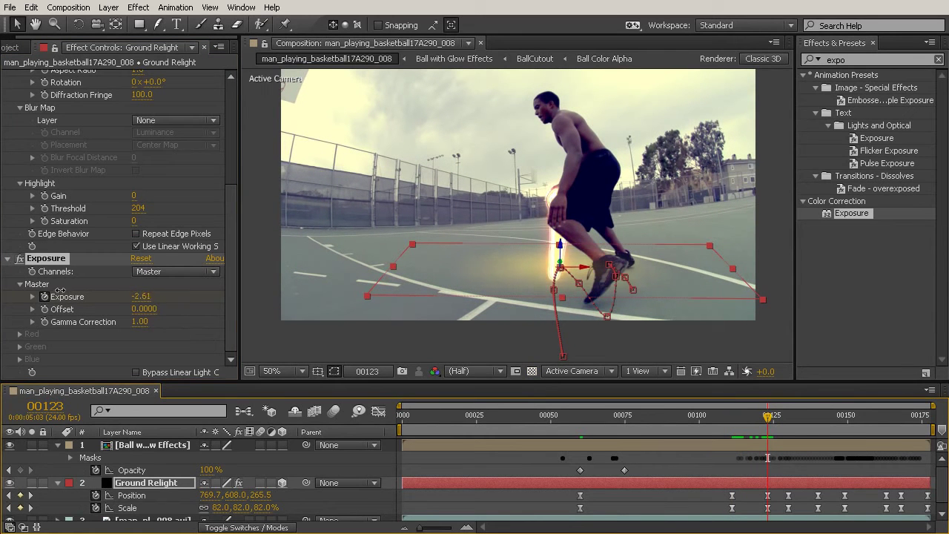
Go to frame 130, reveal Ground Relight's keyframed properties and enlarge the timeline to show them all
drag(768, 417, 789, 422)
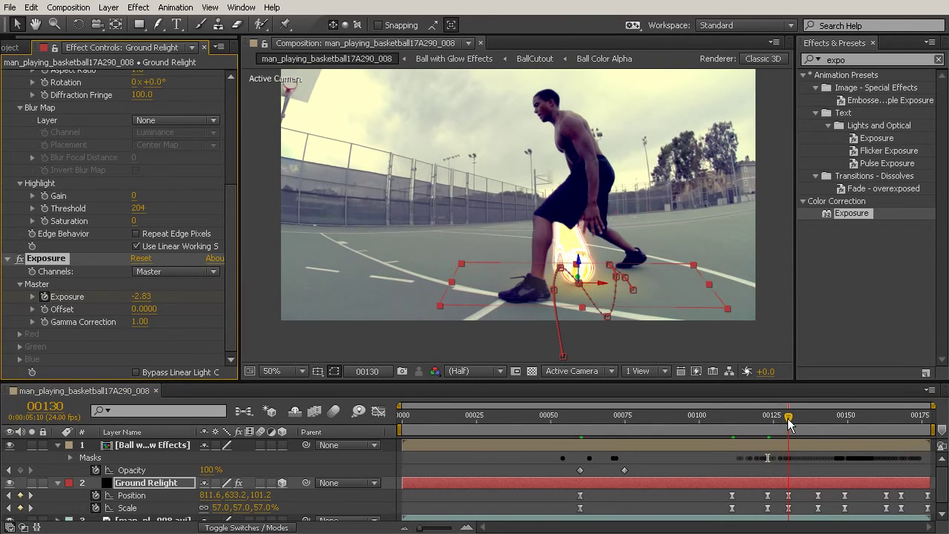
click(536, 479)
key(u)
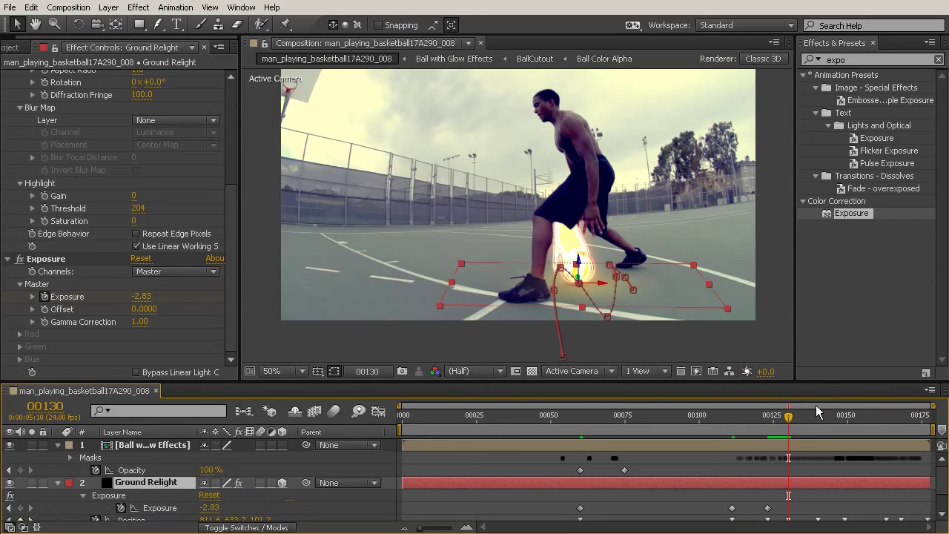
drag(803, 383, 803, 328)
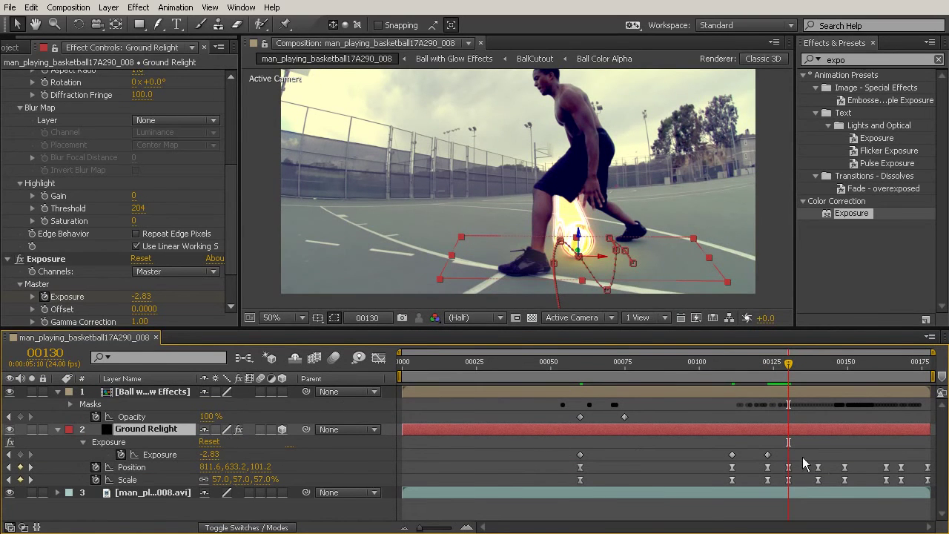
Copy the -1.55 Exposure keyframe from frame 111 and paste it at frames 130, 149 and 168
click(732, 455)
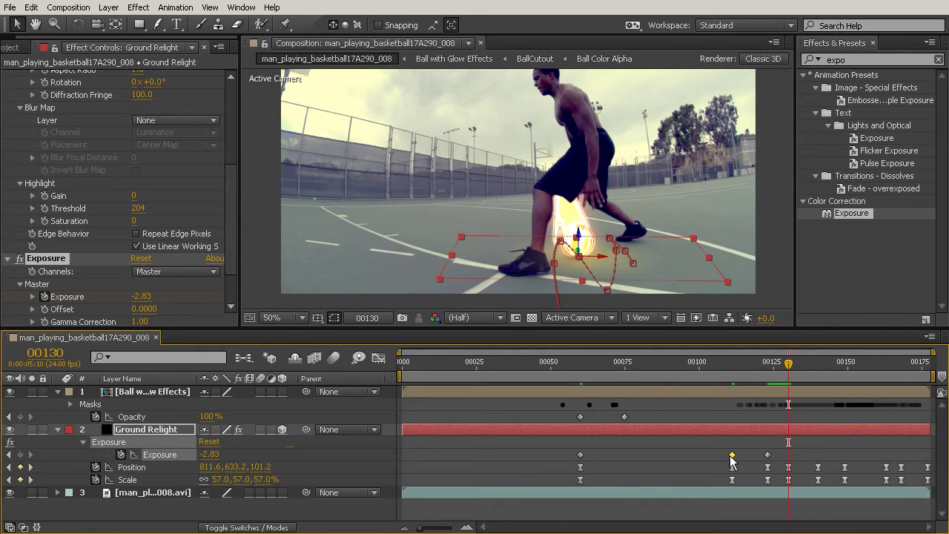
click(732, 365)
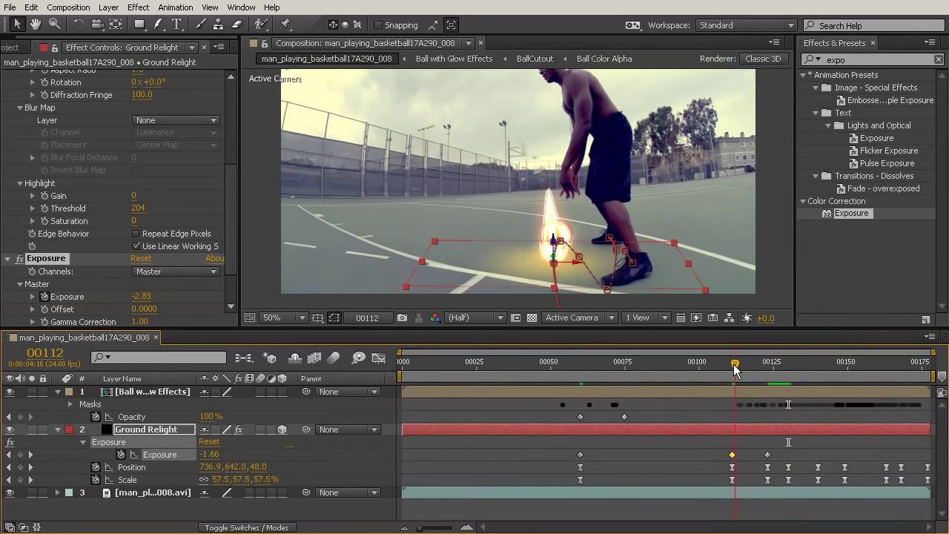
drag(732, 371, 768, 387)
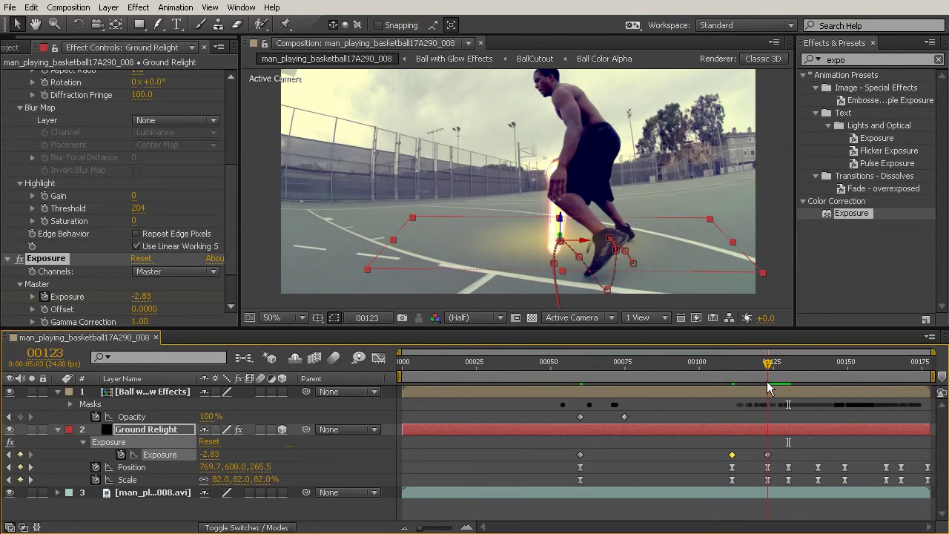
drag(771, 373, 789, 378)
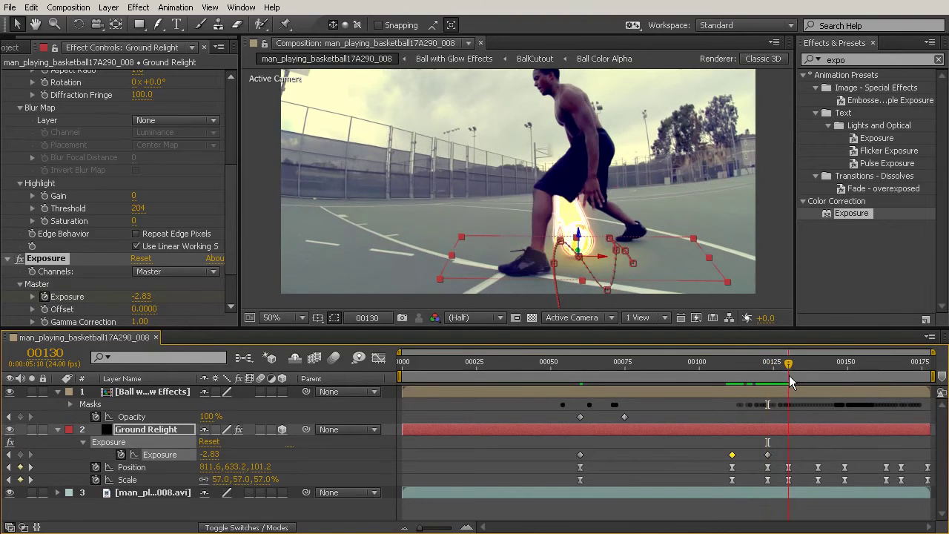
mouse_move(733, 461)
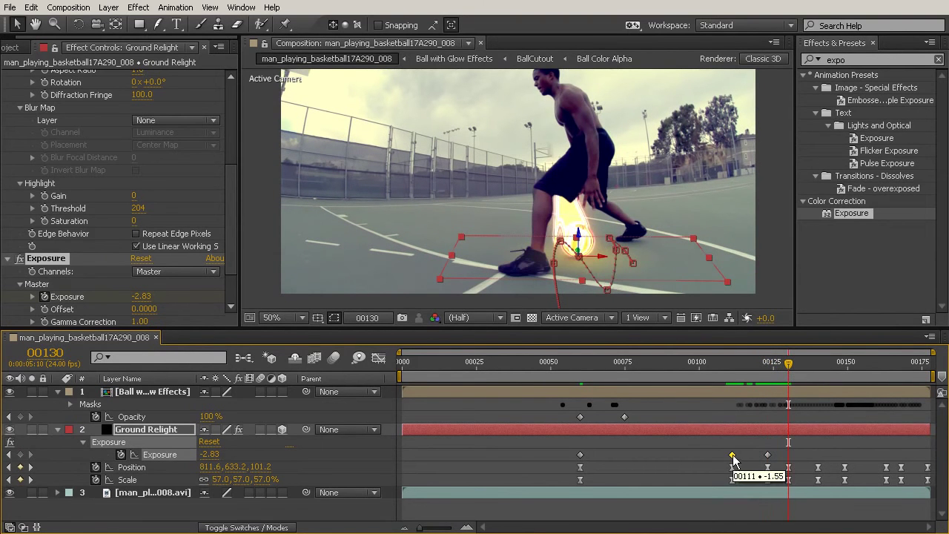
key(ctrl+v)
drag(788, 371, 900, 388)
key(ctrl+v)
key(ctrl+v)
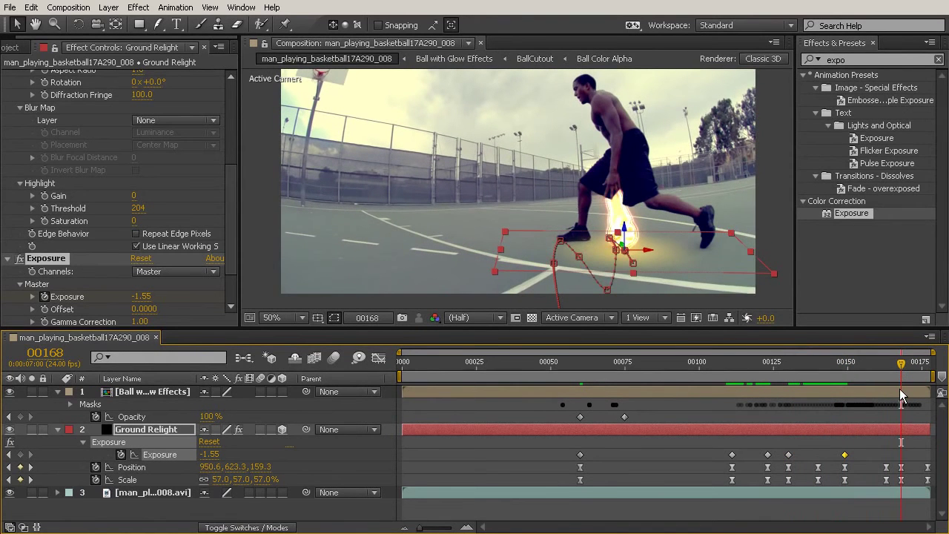
Copy the -2.83 Exposure keyframe from frame 123 and paste it at frames 140, 163 and 177
drag(736, 362, 765, 378)
click(767, 456)
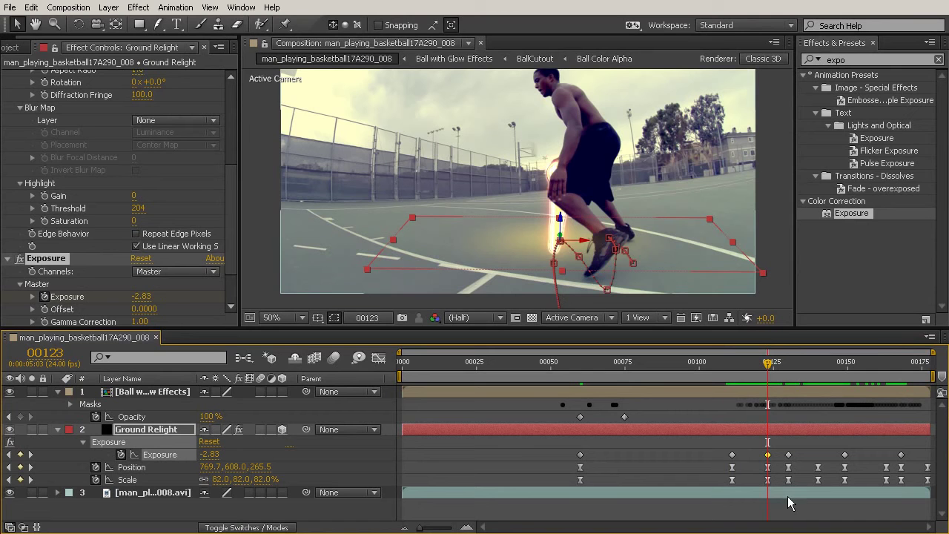
drag(770, 363, 928, 363)
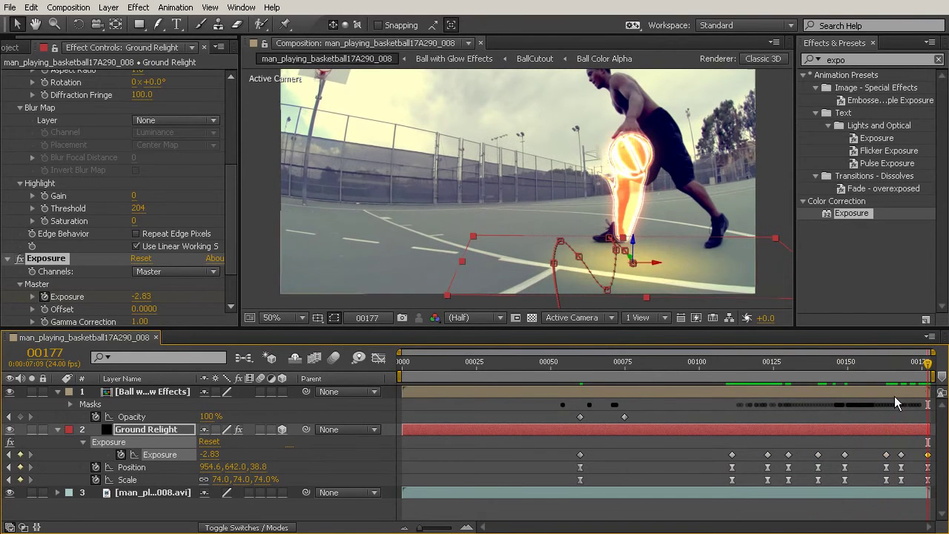
Apply Easy Ease to all of Ground Relight's Exposure keyframes and deselect them
drag(553, 447, 939, 463)
click(176, 7)
mouse_move(132, 128)
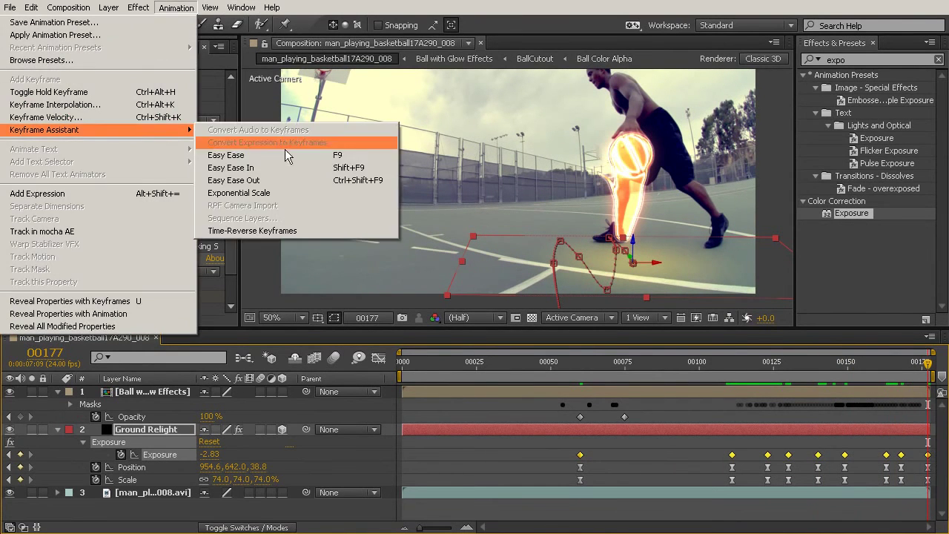
click(282, 151)
click(709, 468)
At frame 140, move Ground Relight closer to the ball, to position 881.9, 663.3, -95.4
drag(576, 370, 817, 478)
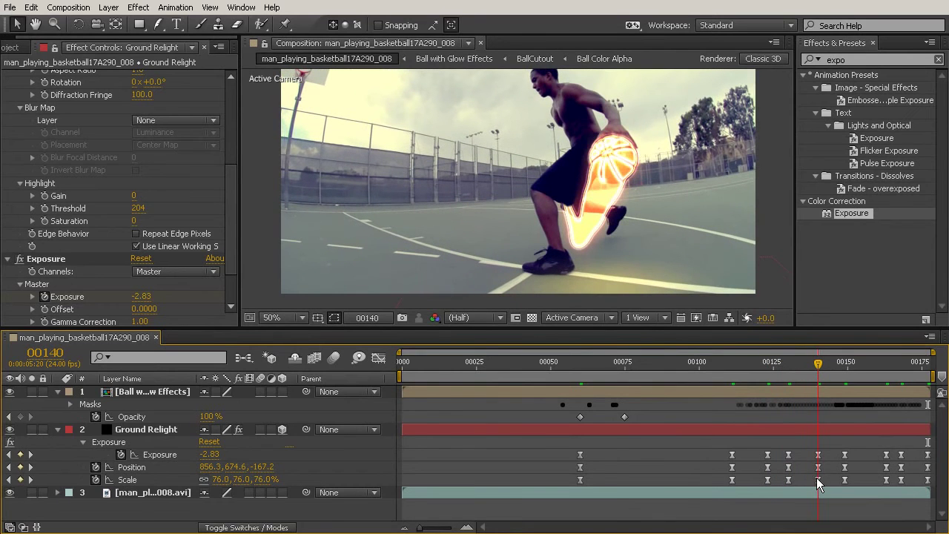
click(569, 430)
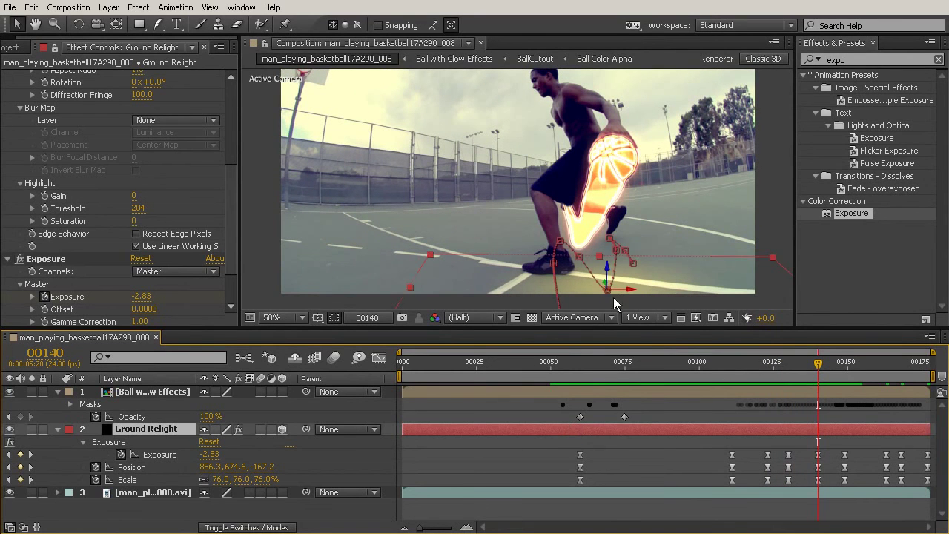
drag(606, 286, 643, 286)
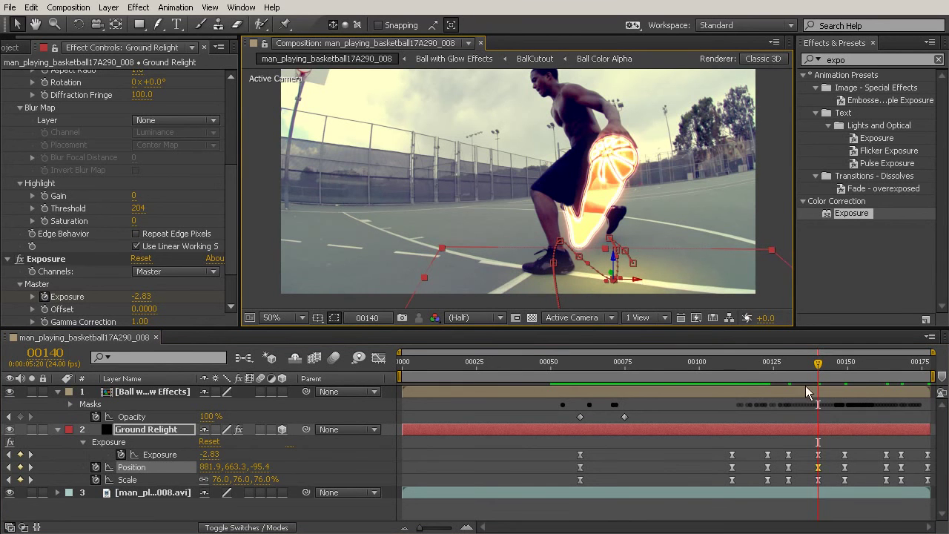
Show the layer blending modes, try Lighten on Ground Relight, and set its mode to Screen
drag(797, 361, 847, 404)
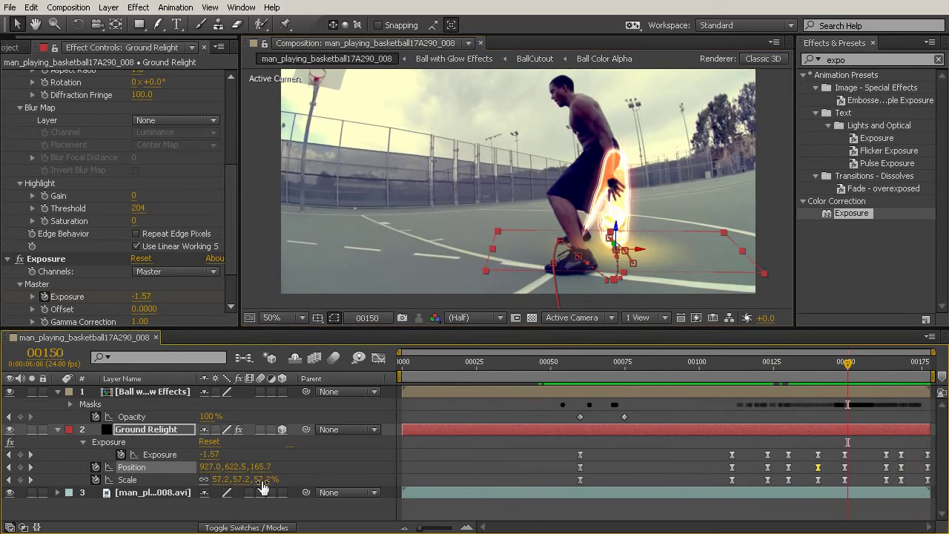
click(245, 527)
click(219, 429)
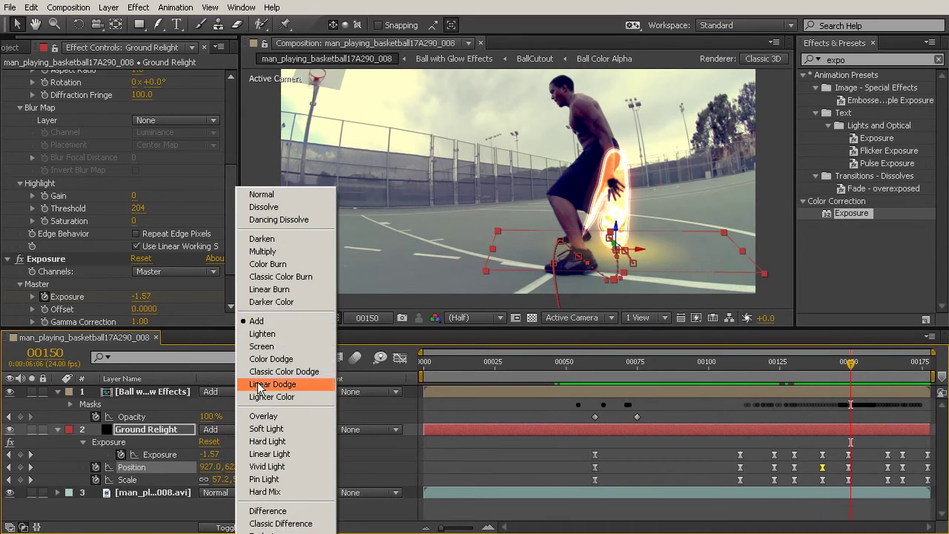
click(267, 333)
click(220, 429)
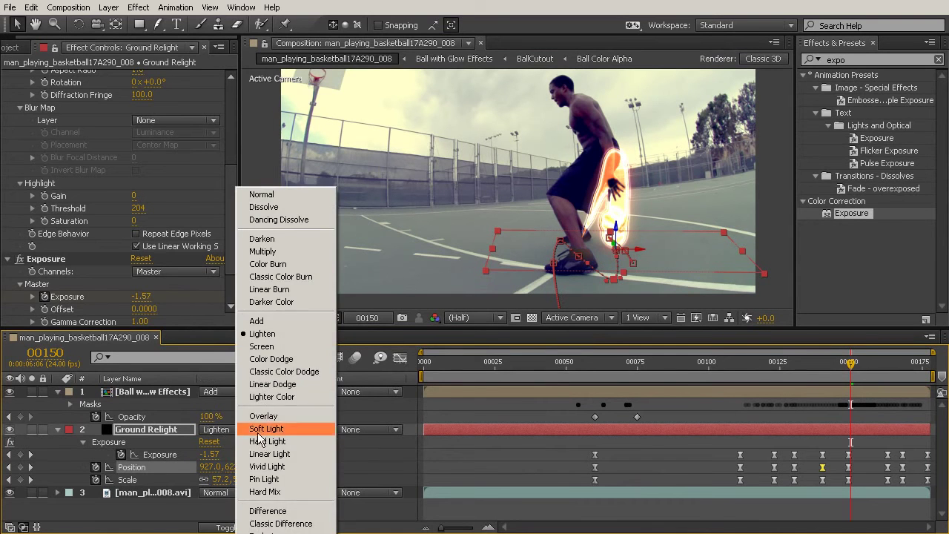
click(265, 348)
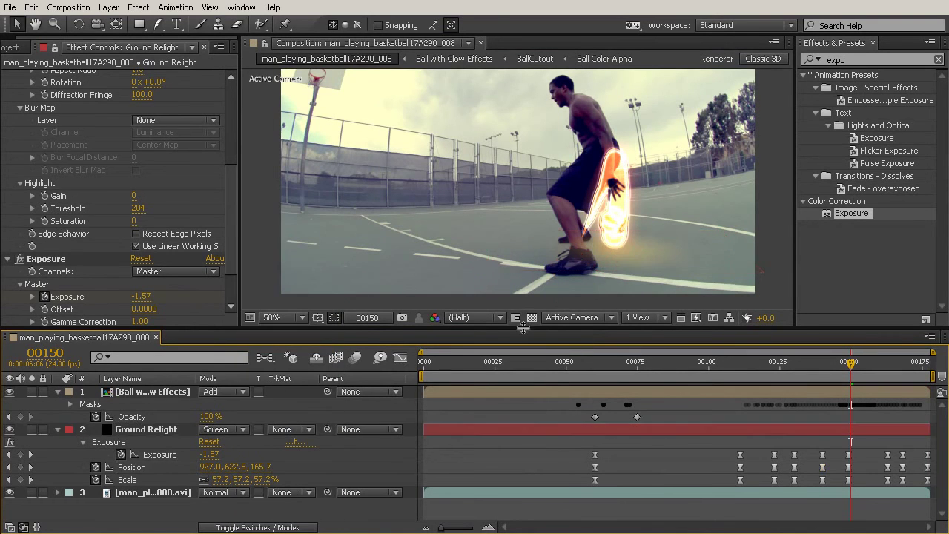
Nudge Ground Relight's position beneath the bouncing ball at frame 111, deselect it and scrub through to frame 177
click(609, 365)
drag(615, 367, 740, 432)
click(533, 278)
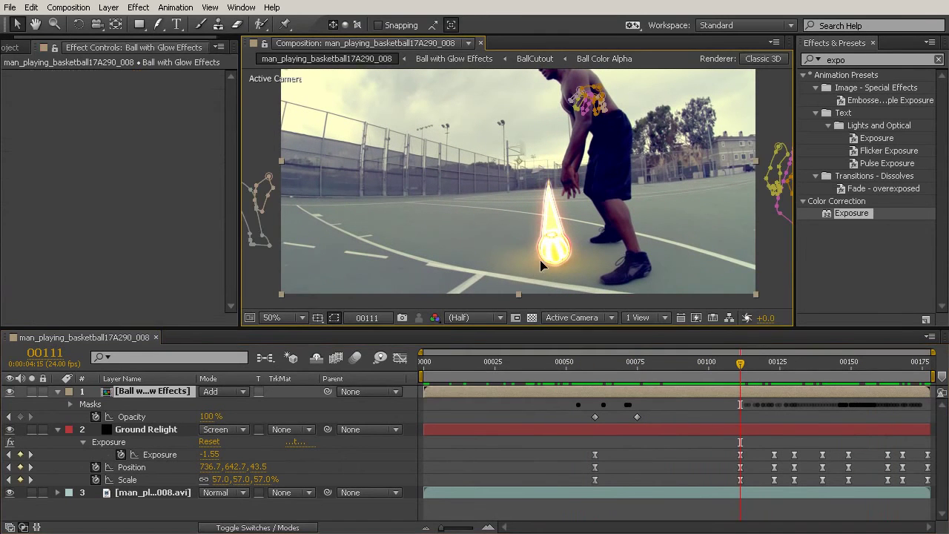
click(653, 419)
click(654, 426)
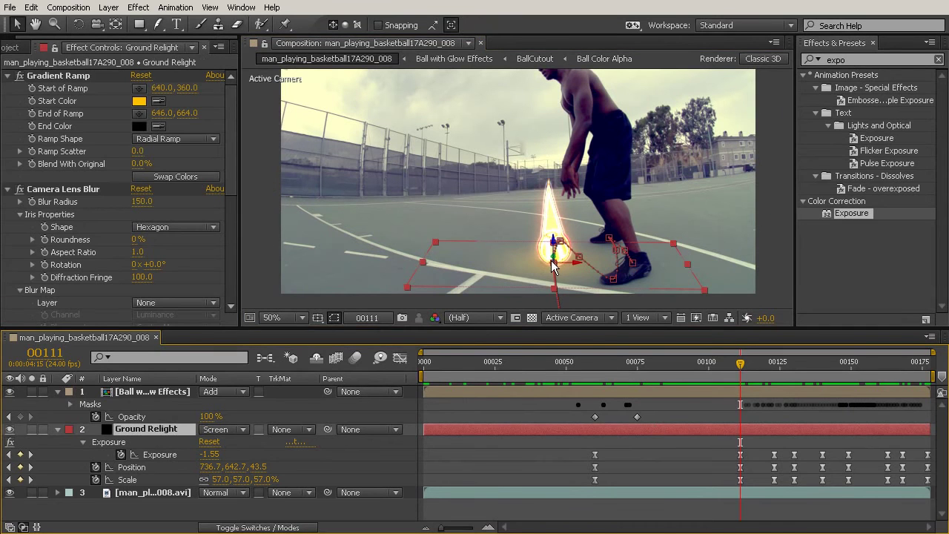
drag(554, 261, 567, 273)
click(715, 454)
drag(740, 366, 933, 397)
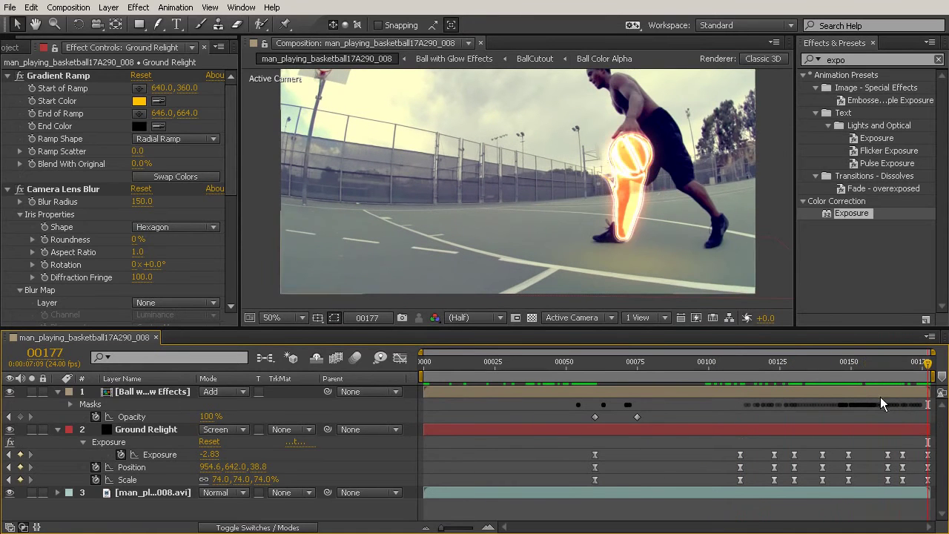
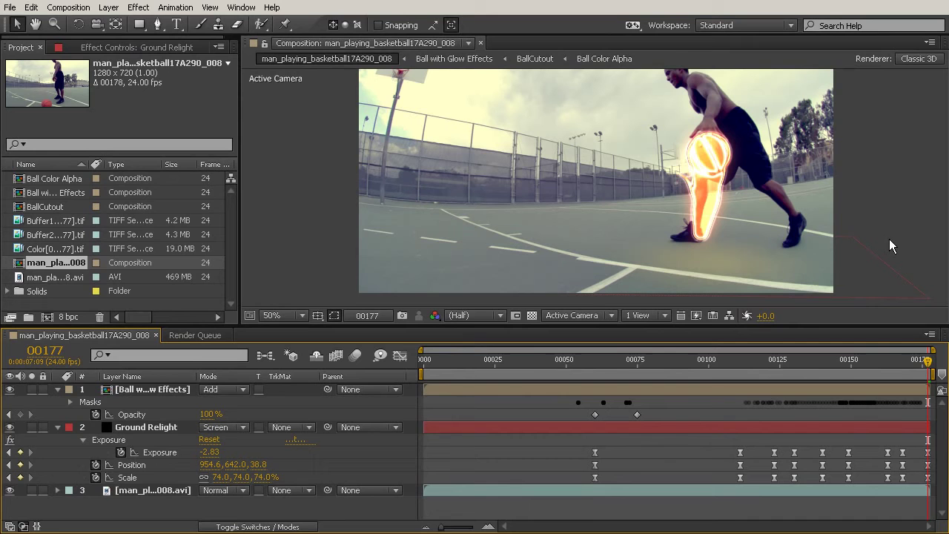
At frame 75, duplicate the man_playing_basketball footage layer and turn the upper copy into a guide layer
click(630, 355)
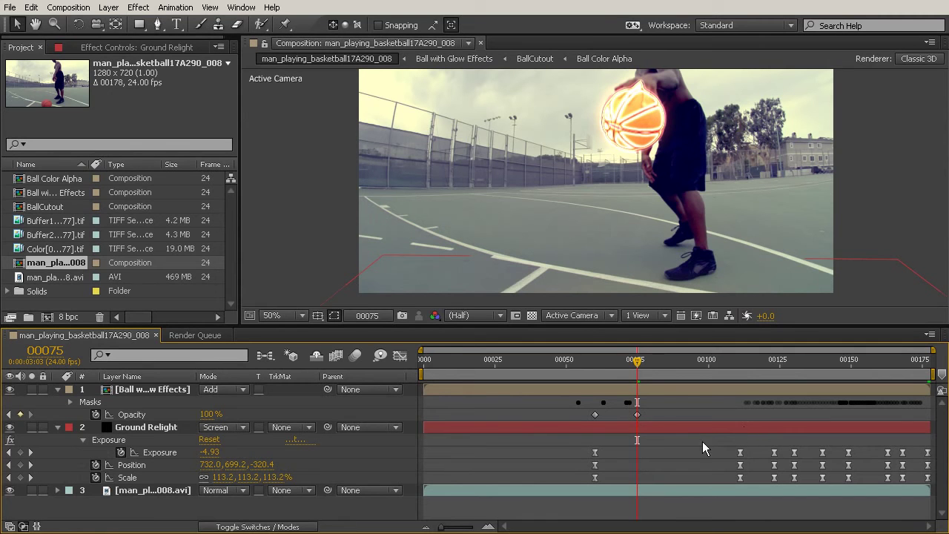
click(124, 493)
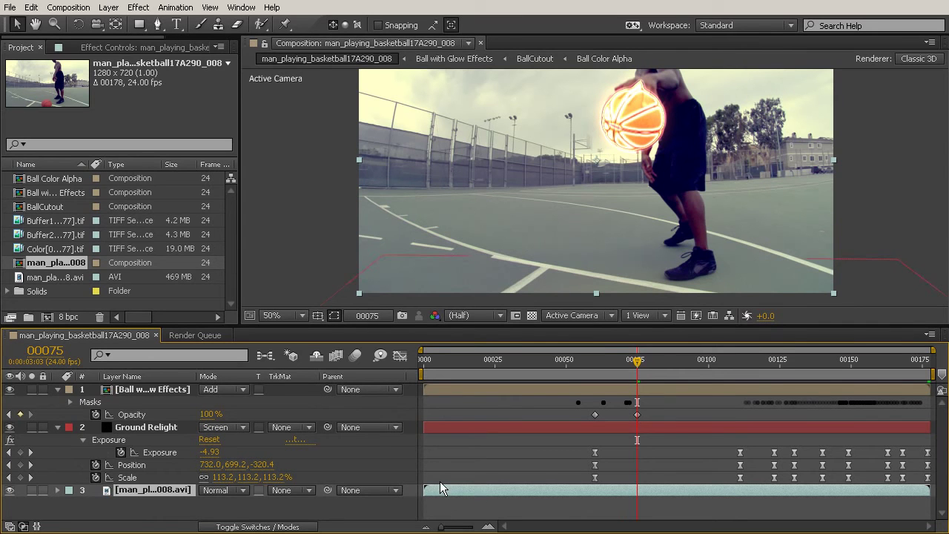
key(ctrl+d)
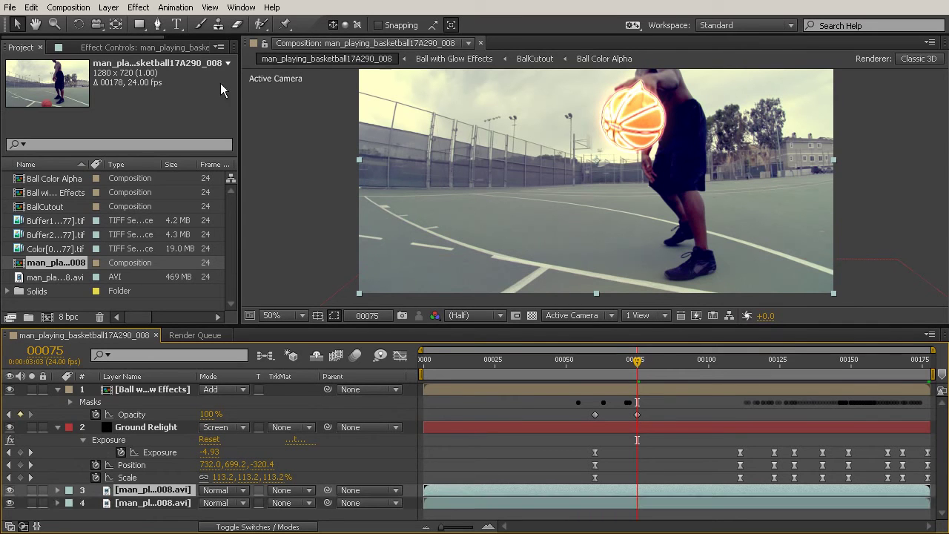
click(109, 8)
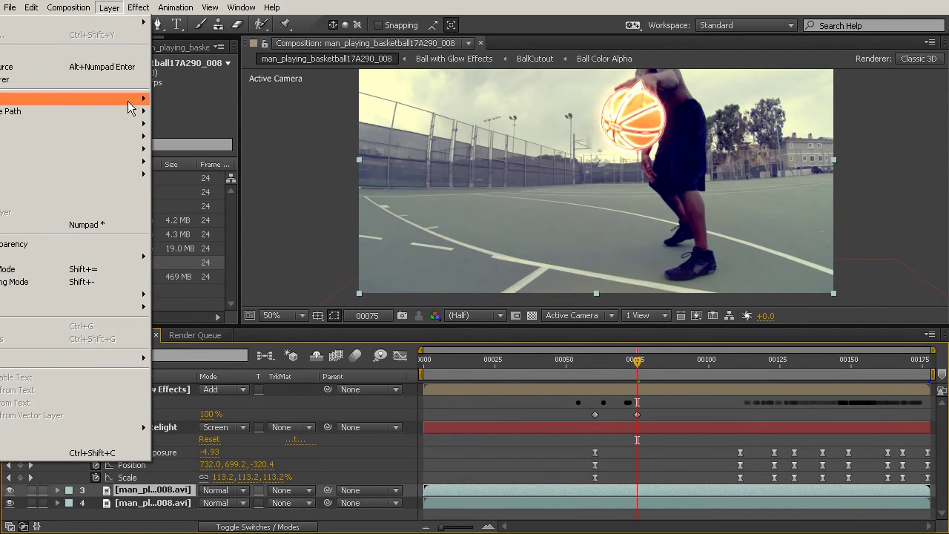
mouse_move(130, 112)
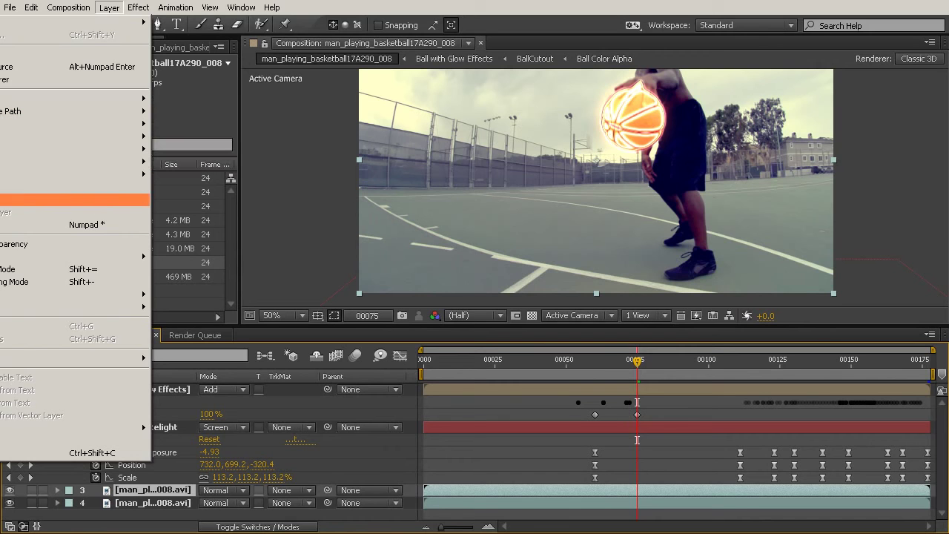
click(29, 200)
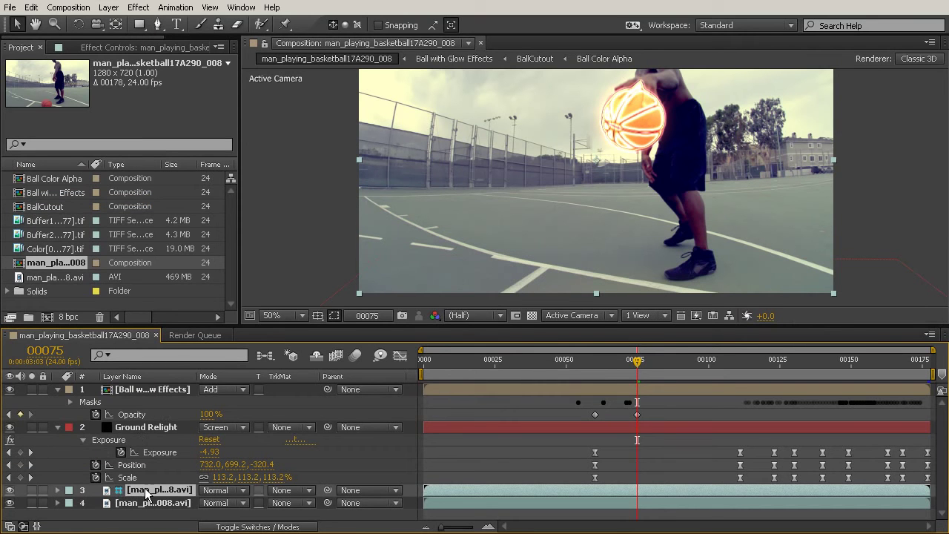
Pre-compose the guide layer as Left Leg, moving all attributes into the new composition
key(ctrl+shift+c)
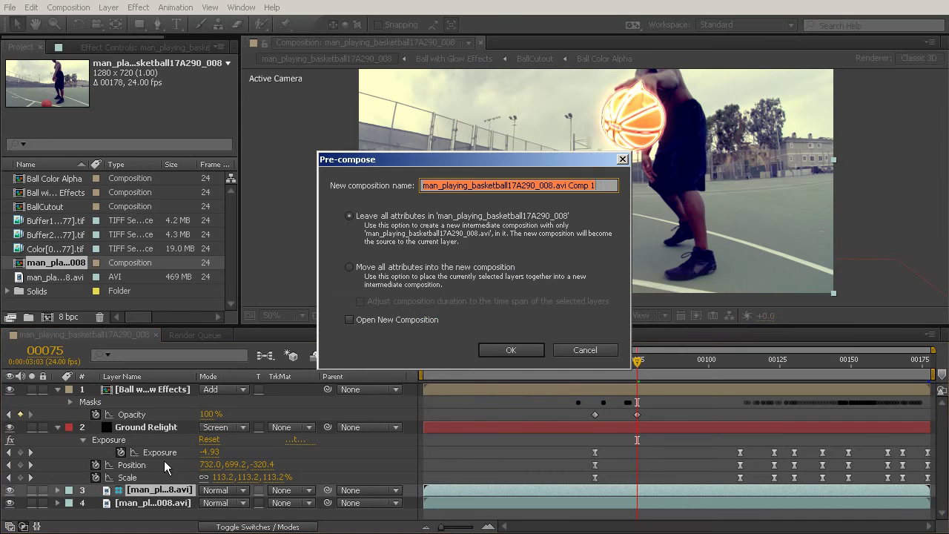
click(345, 266)
key(shift+Tab)
text(Le)
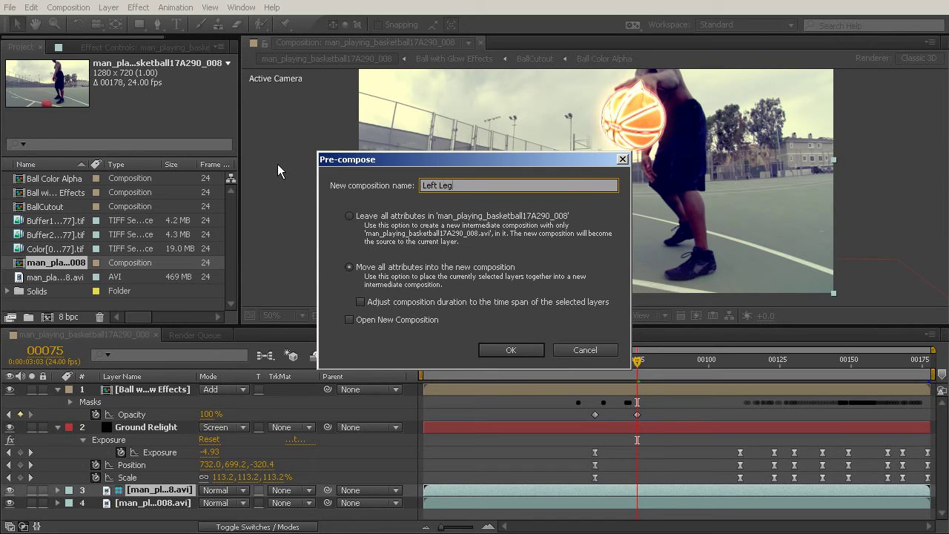
click(511, 350)
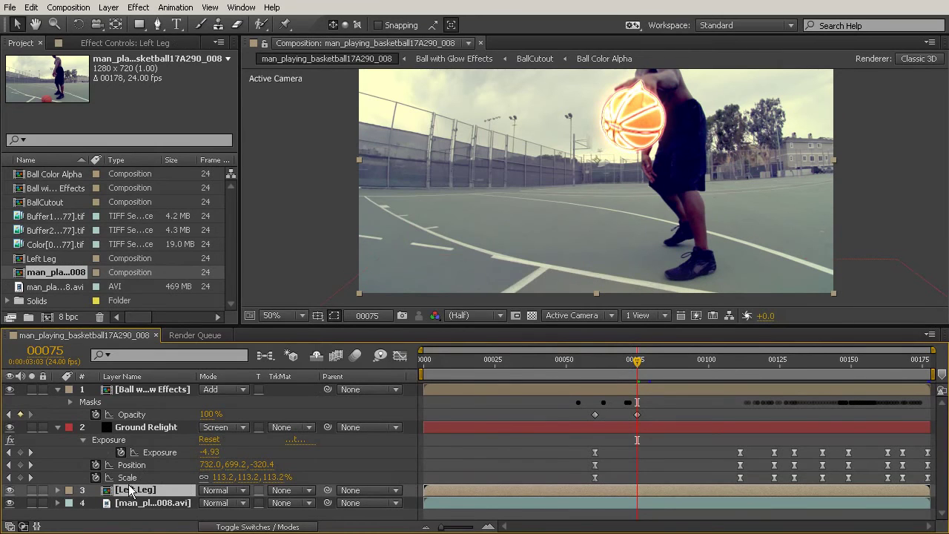
Duplicate the Left Leg composition as Right Leg and place it directly above the Left Leg layer in the main composition
click(41, 258)
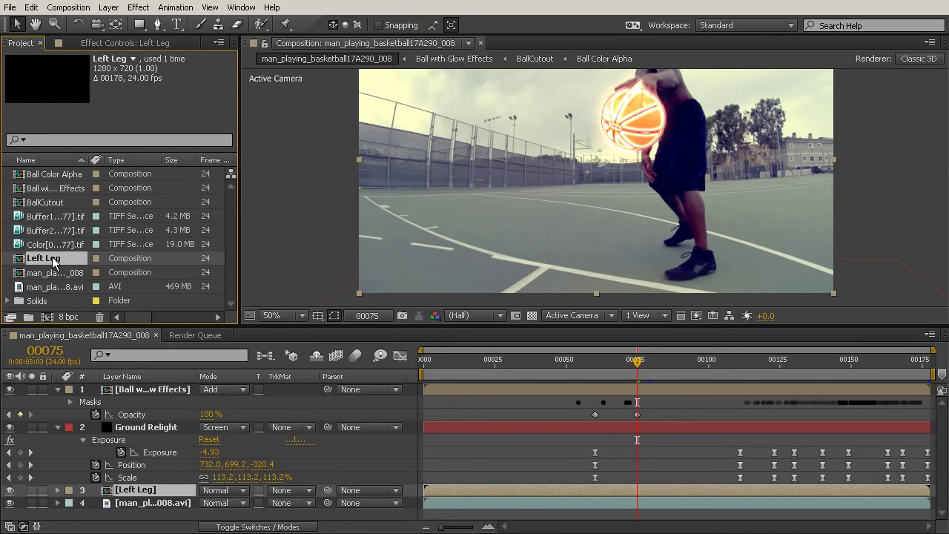
key(ctrl+d)
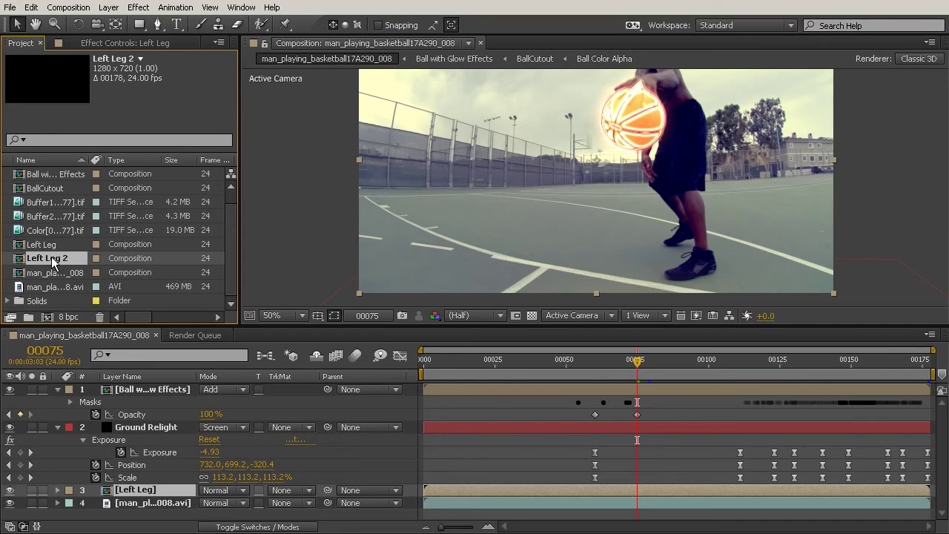
right_click(49, 258)
click(98, 416)
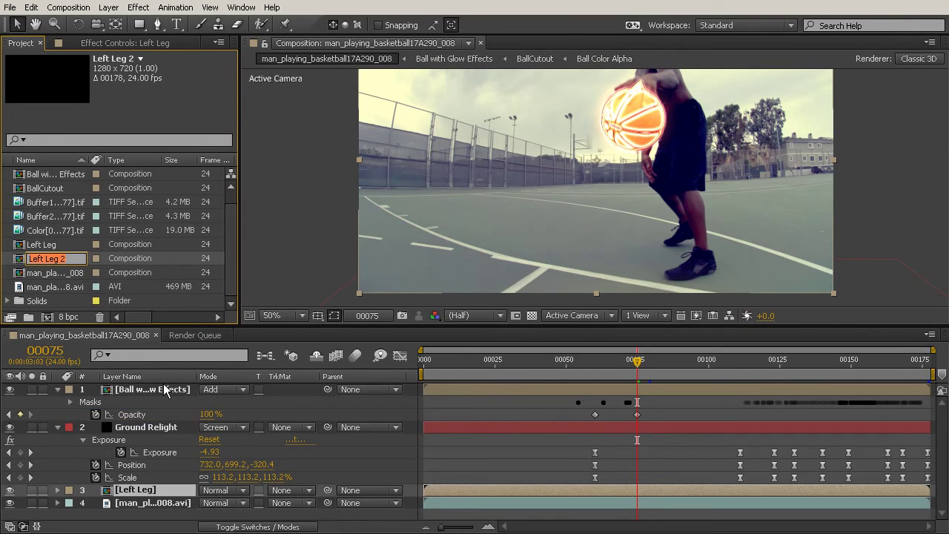
text(Right Leg)
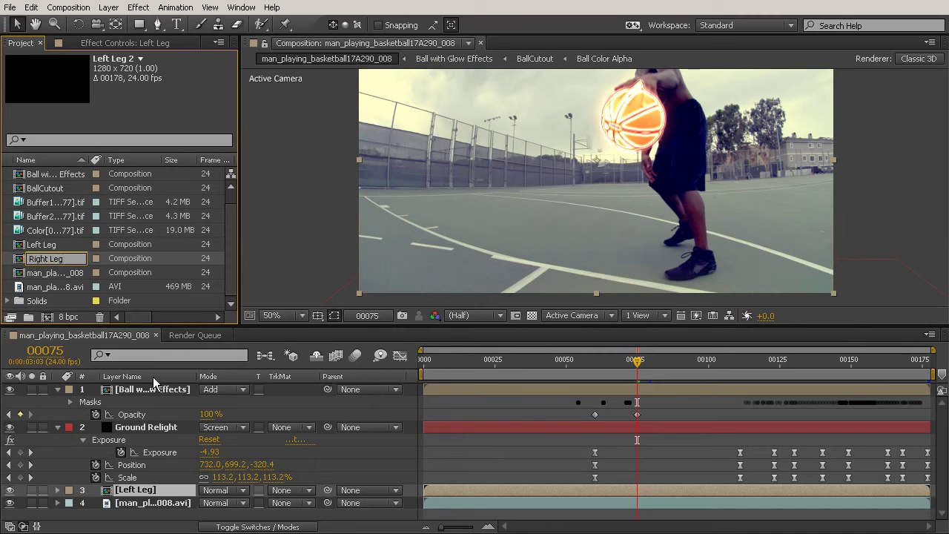
click(57, 271)
click(46, 288)
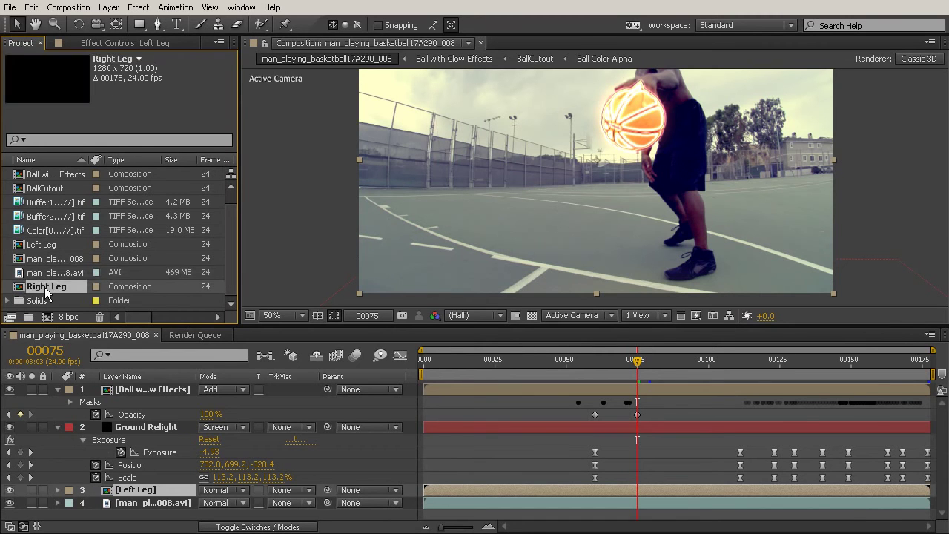
drag(46, 290, 102, 492)
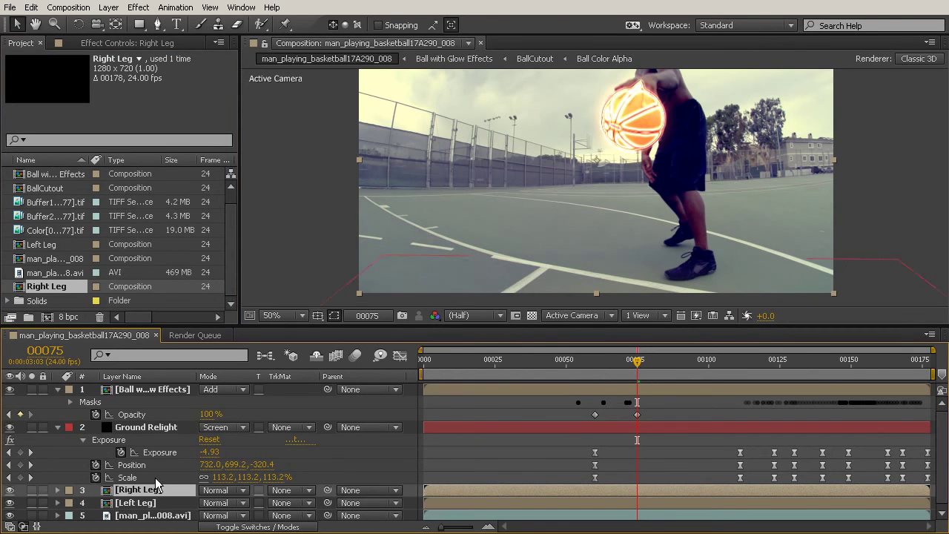
Set the Right Leg layer's label colour to Dark Green and the Left Leg layer's to Yellow
scroll(178, 471, down, 1)
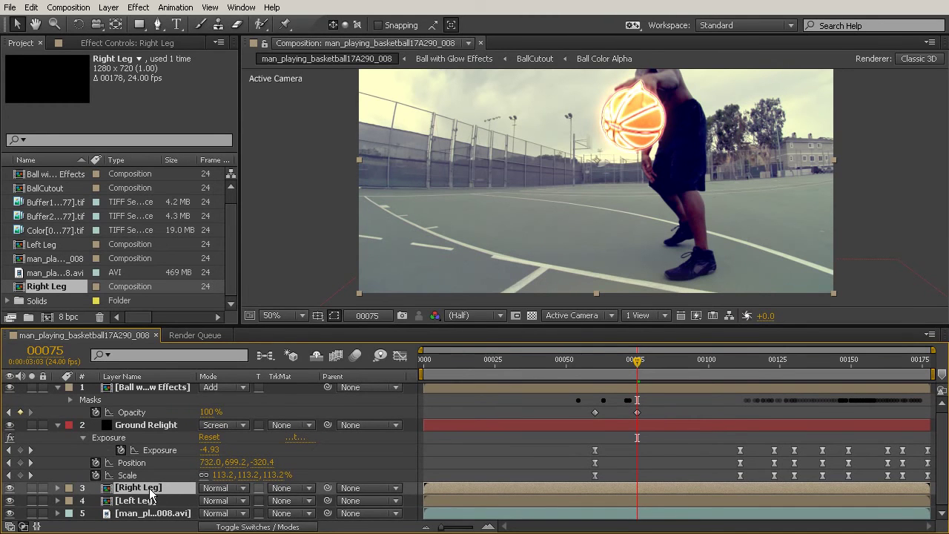
click(71, 488)
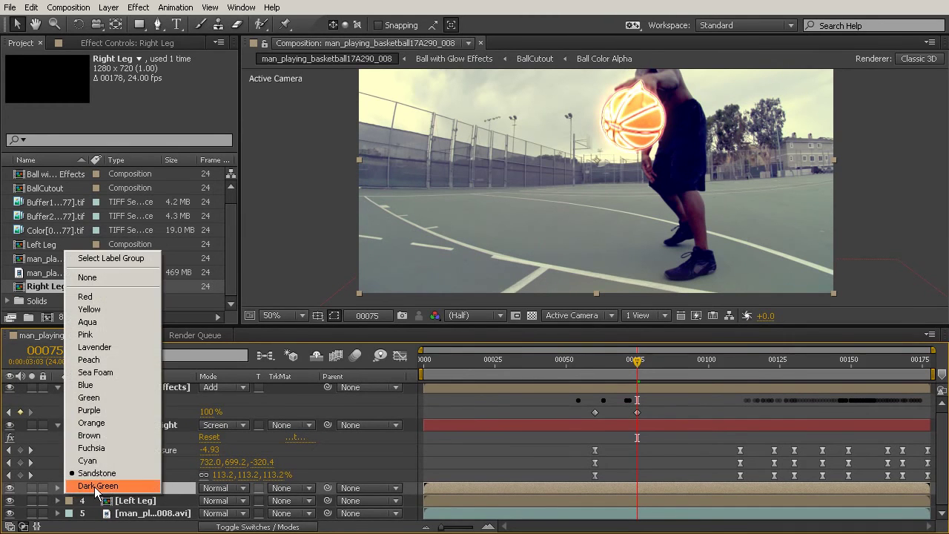
click(72, 487)
click(70, 501)
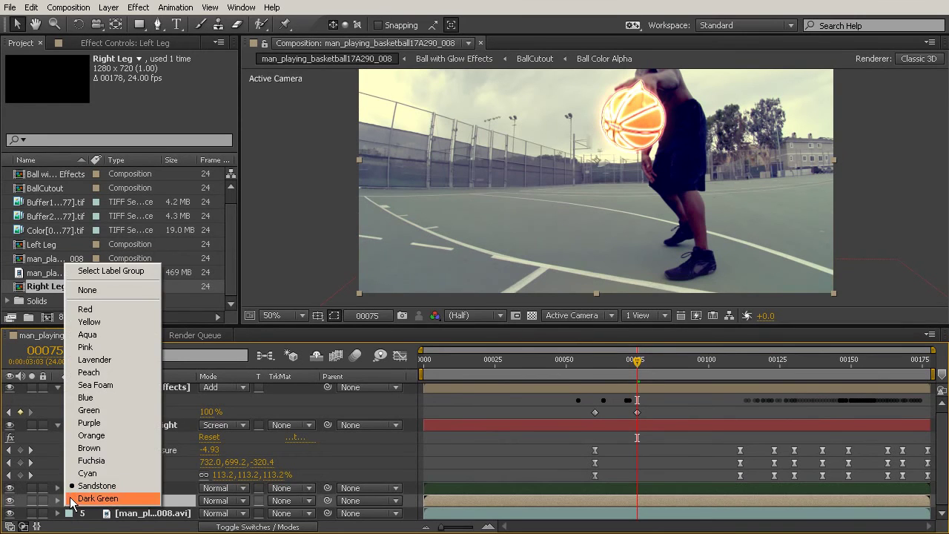
click(121, 320)
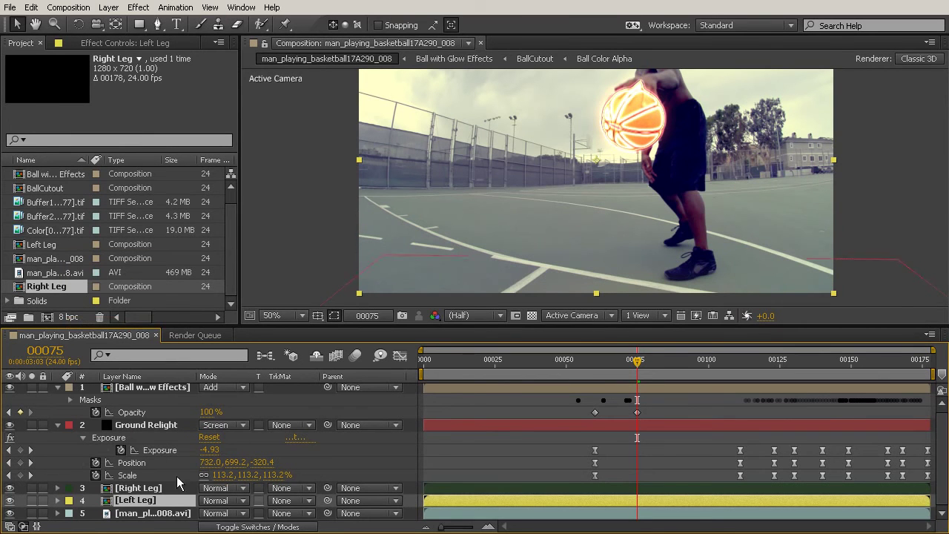
Open the Left Leg composition to inspect its guide footage, and return to the main basketball composition
click(154, 487)
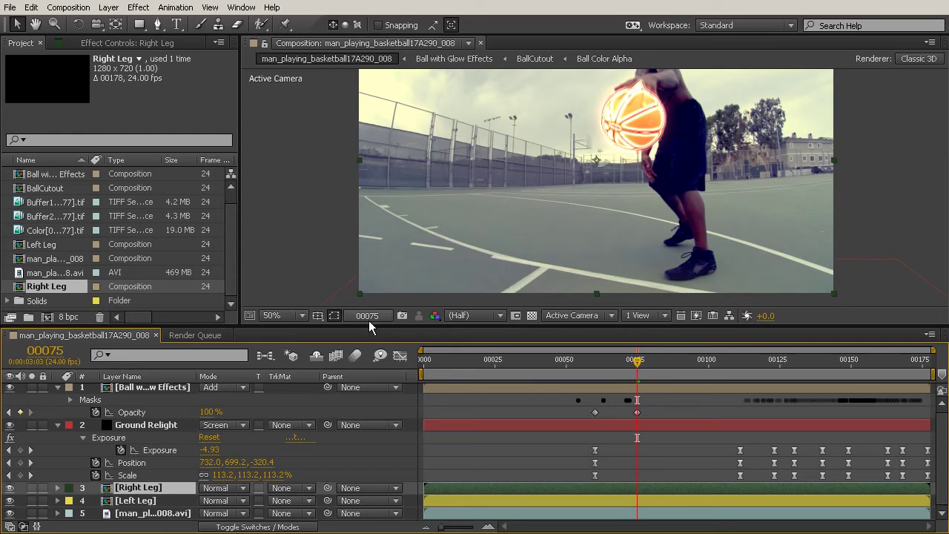
click(144, 501)
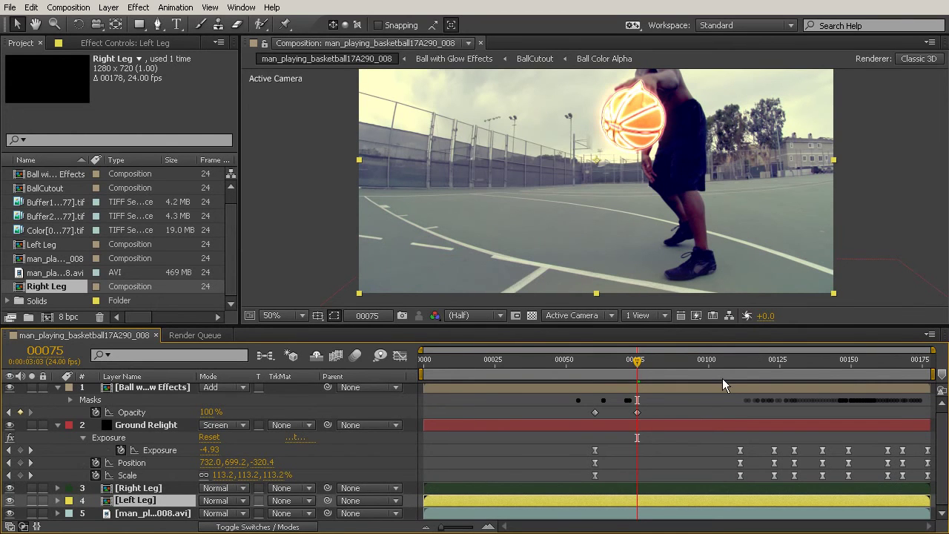
double_click(532, 499)
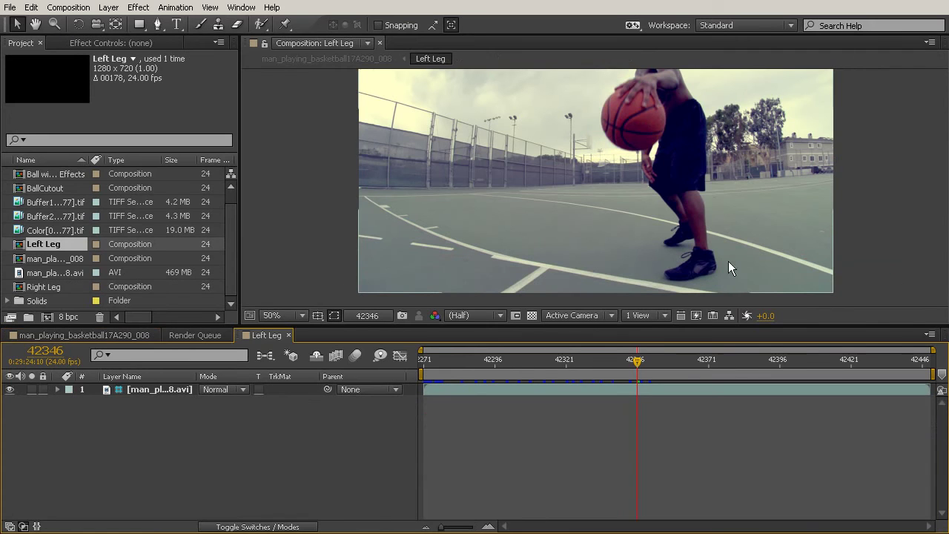
click(116, 335)
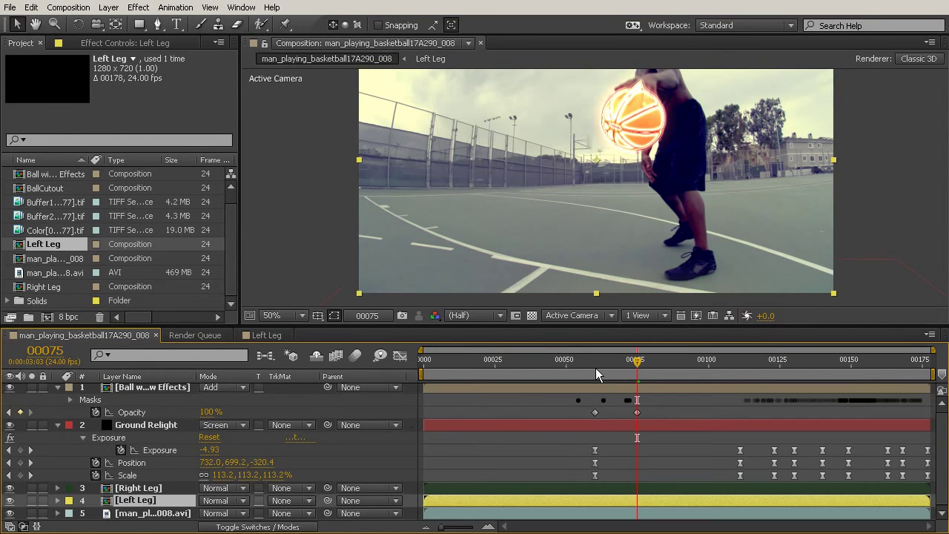
Go to frame 70 and hide the Ground Relight layer
drag(562, 364, 619, 366)
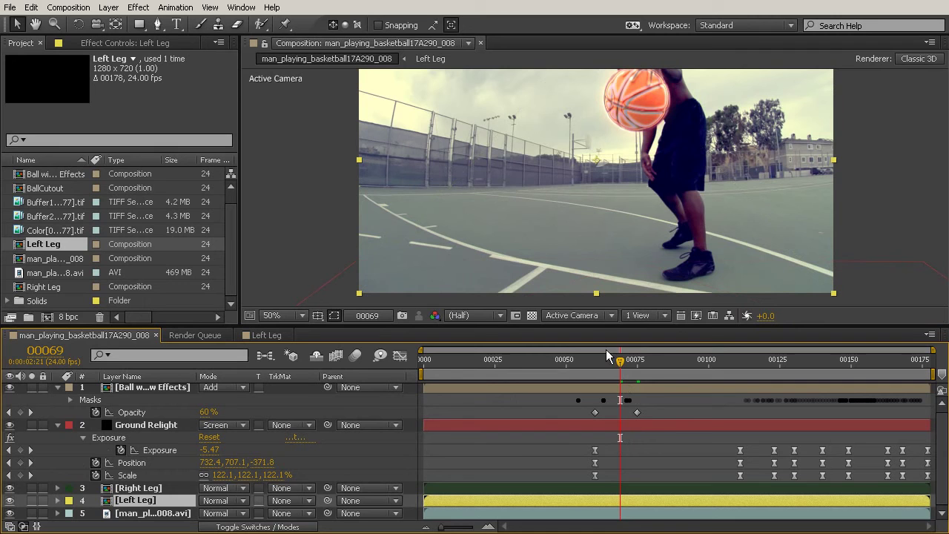
drag(620, 367, 624, 366)
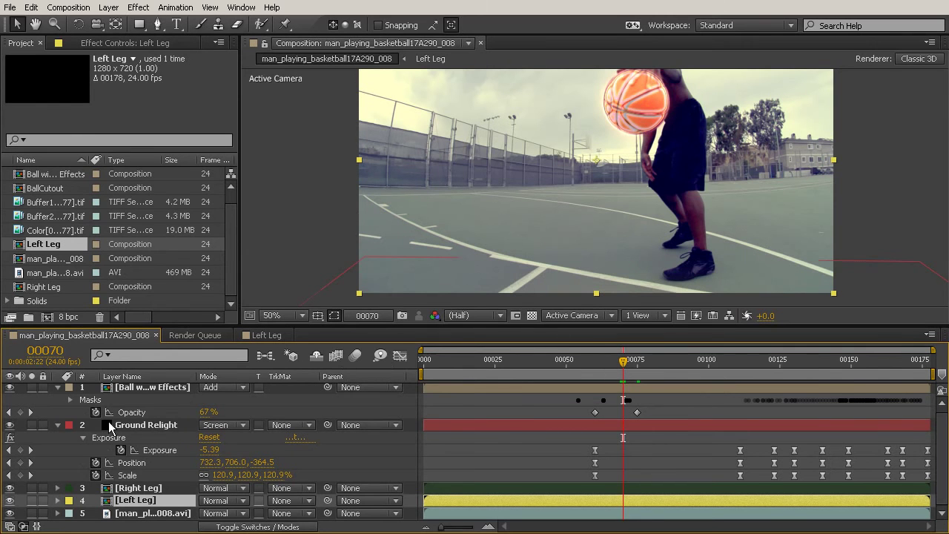
click(9, 425)
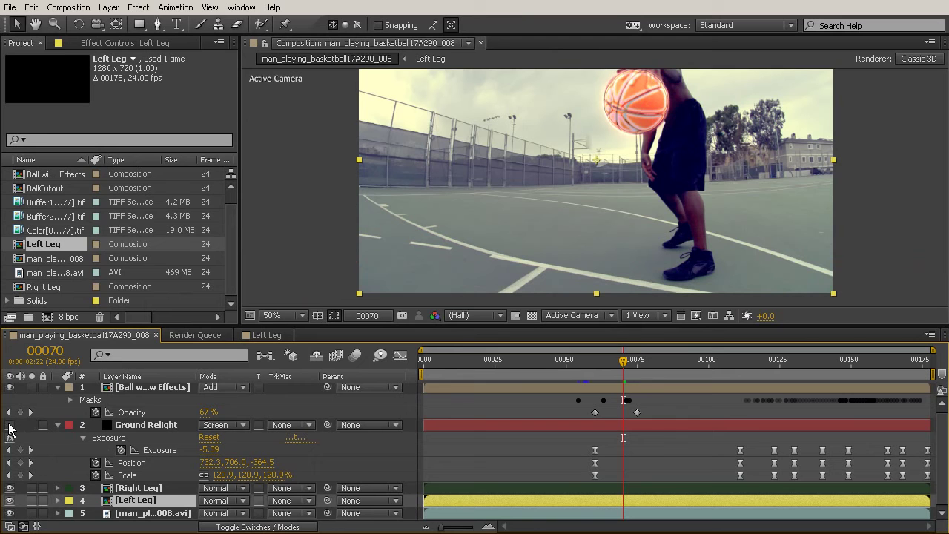
mouse_move(629, 363)
mouse_down()
mouse_move(709, 364)
mouse_move(571, 365)
mouse_move(648, 365)
mouse_move(610, 373)
mouse_move(619, 369)
mouse_up()
Start a Pen tool mask on the Left Leg layer, tracing the shorts' hem and the outer calf down to the shoe's heel
click(158, 24)
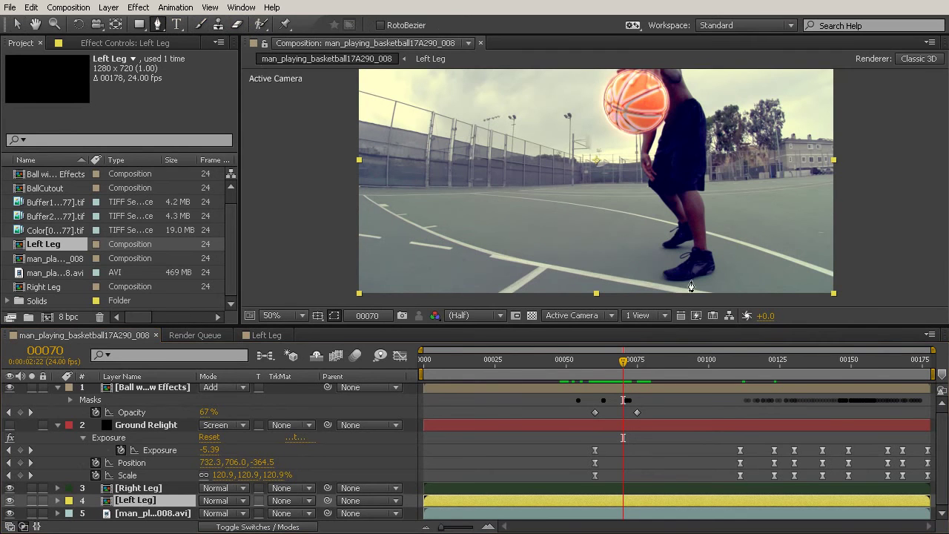
key(slash)
scroll(690, 194, up, 5)
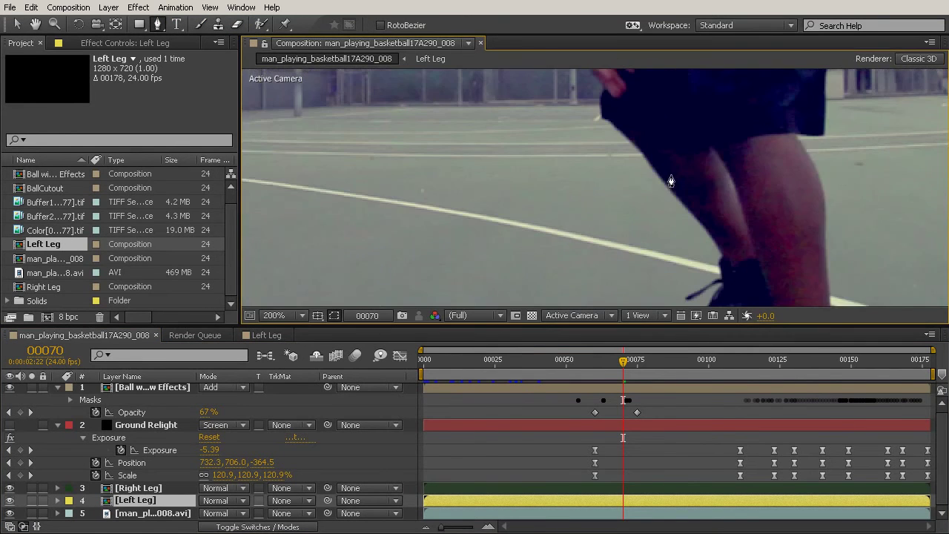
scroll(679, 178, up, 2)
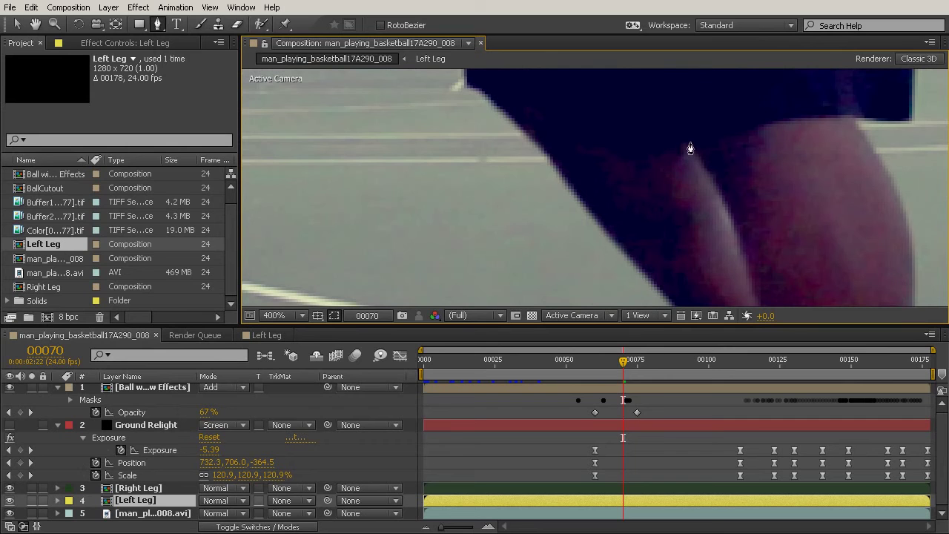
click(690, 145)
drag(856, 118, 923, 133)
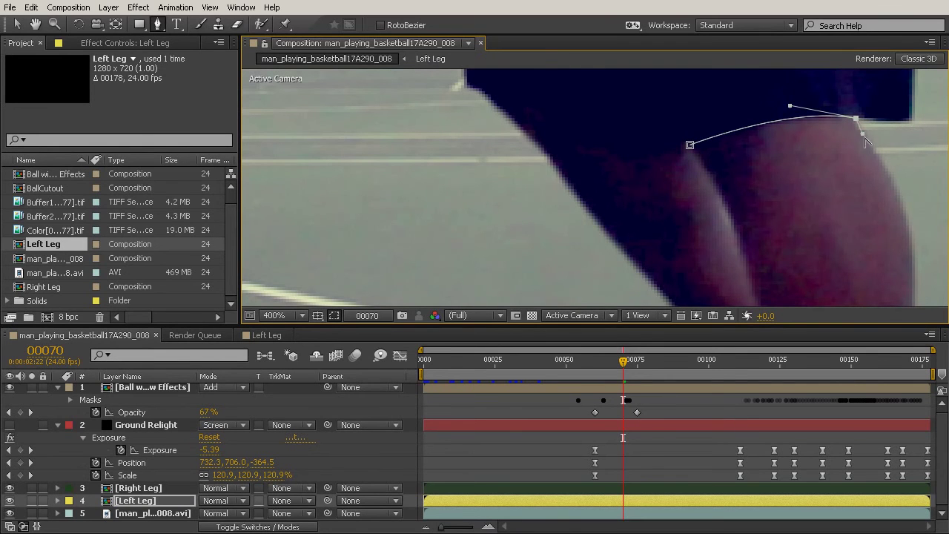
scroll(893, 187, down, 2)
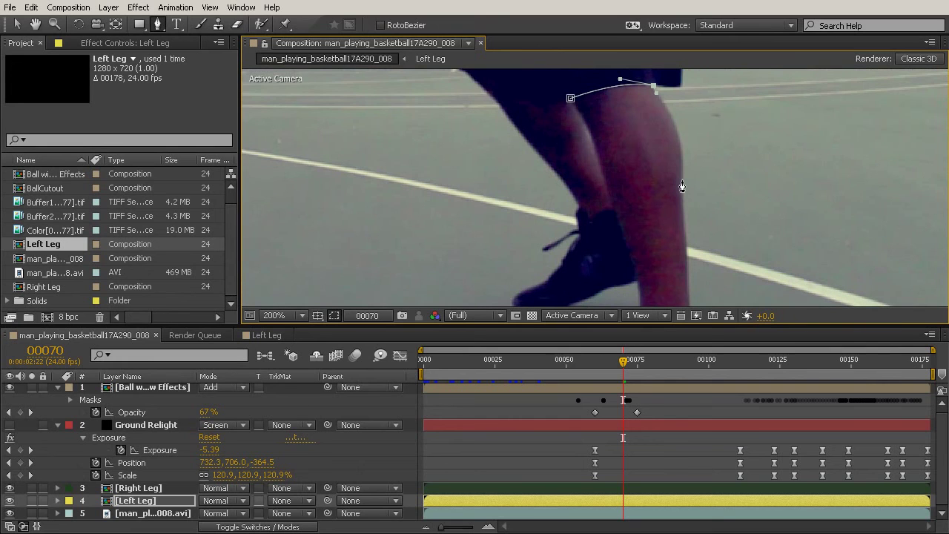
drag(680, 182, 674, 240)
scroll(685, 187, down, 4)
click(691, 175)
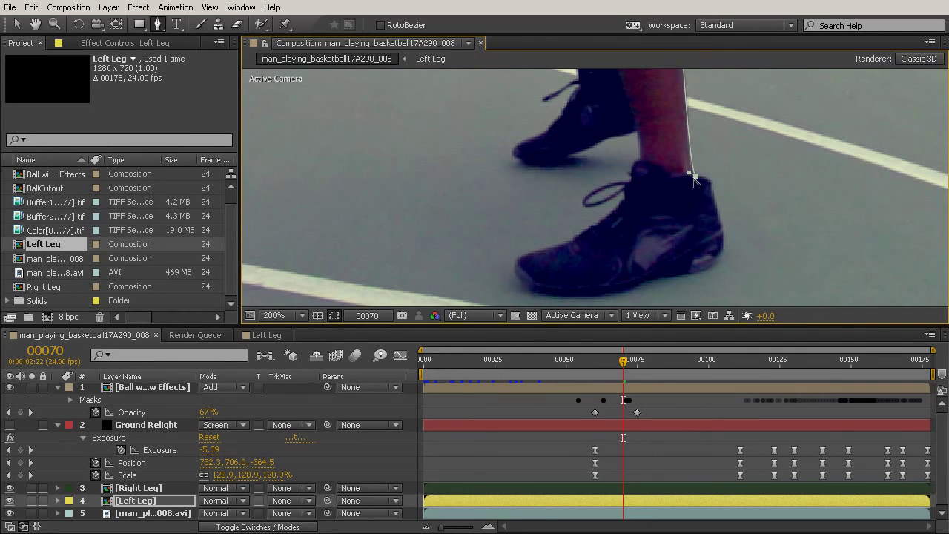
Trace the mask along the shoe's top edge and back up the shin, closing it at the shorts' hem
click(660, 179)
key(ctrl+z)
drag(639, 160, 615, 160)
drag(714, 134, 720, 254)
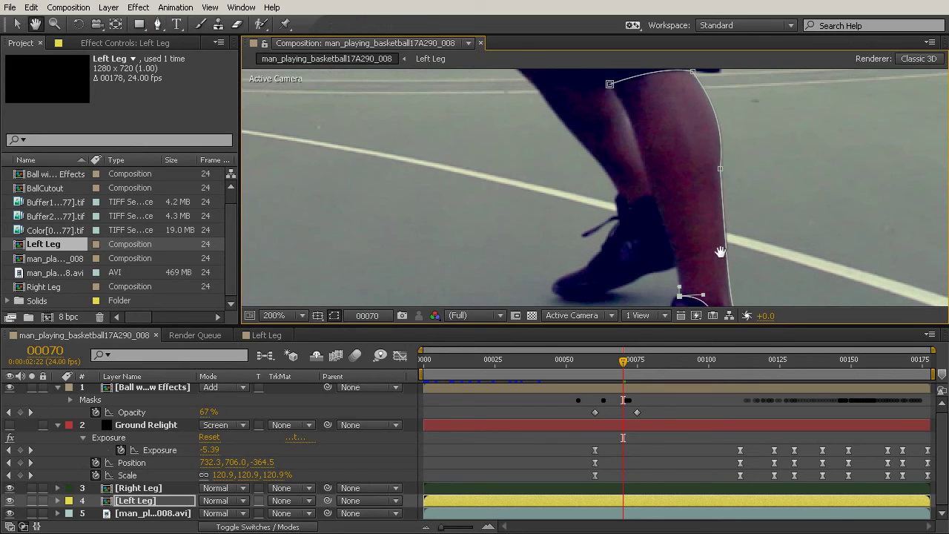
click(634, 142)
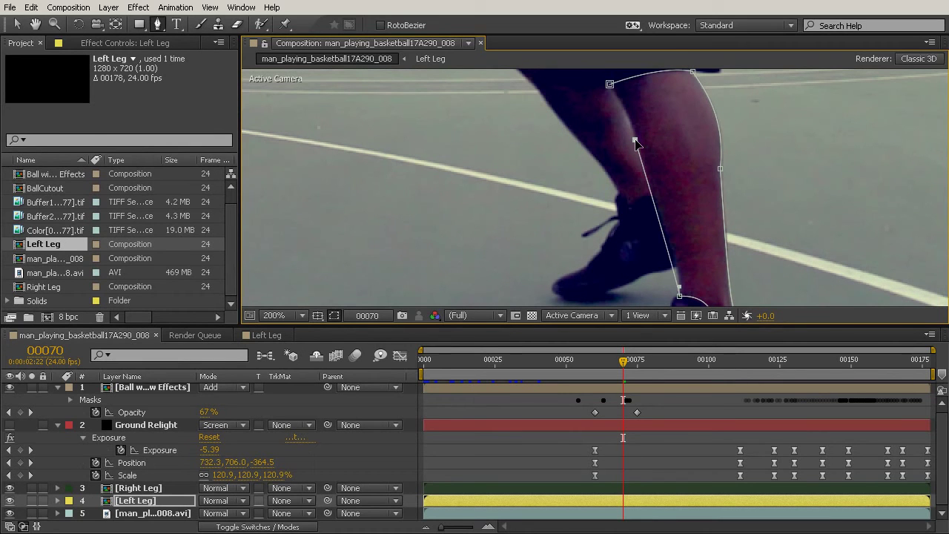
mouse_move(634, 142)
mouse_down()
mouse_move(615, 110)
mouse_move(628, 119)
mouse_up()
click(610, 85)
drag(609, 84, 619, 142)
drag(638, 210, 654, 242)
scroll(774, 241, down, 1)
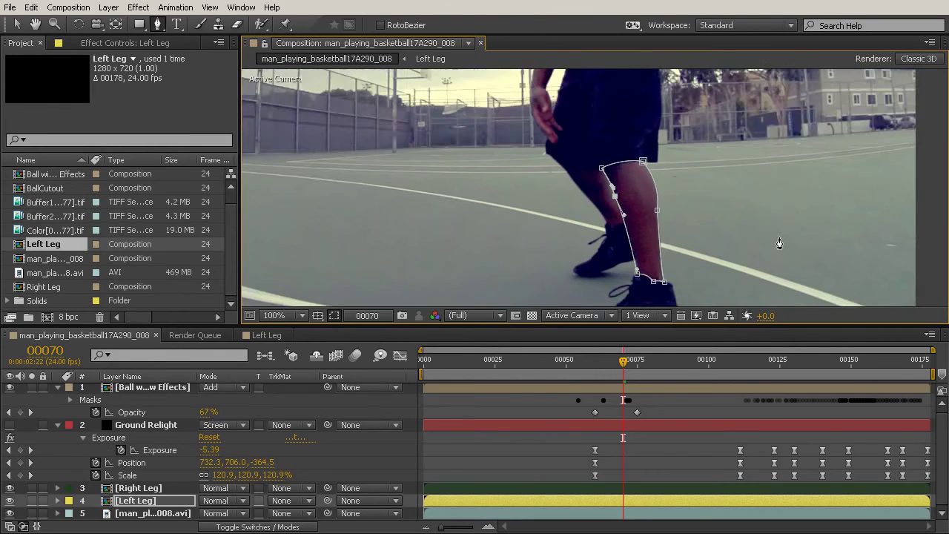
drag(780, 242, 775, 179)
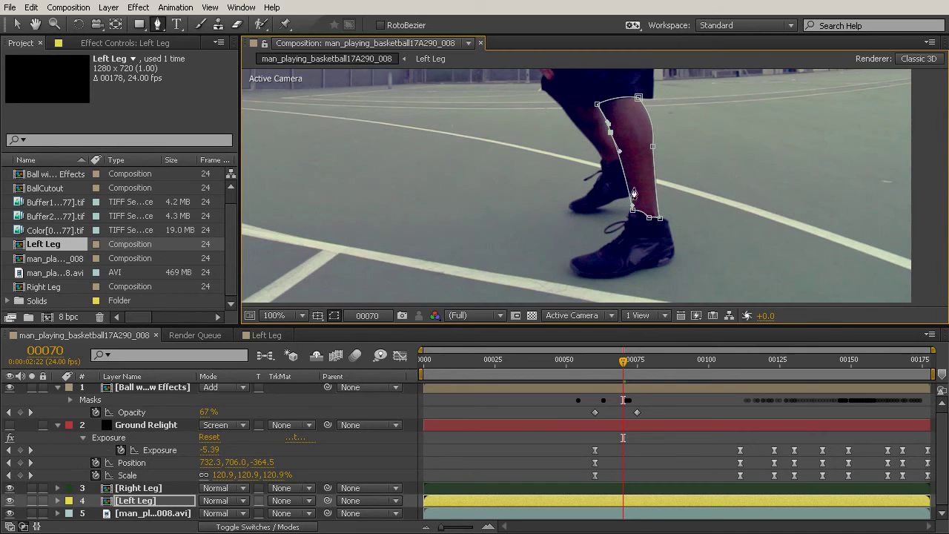
Turn on Mask Path keyframing for Mask 1 of the Left Leg layer at frame 70
click(141, 504)
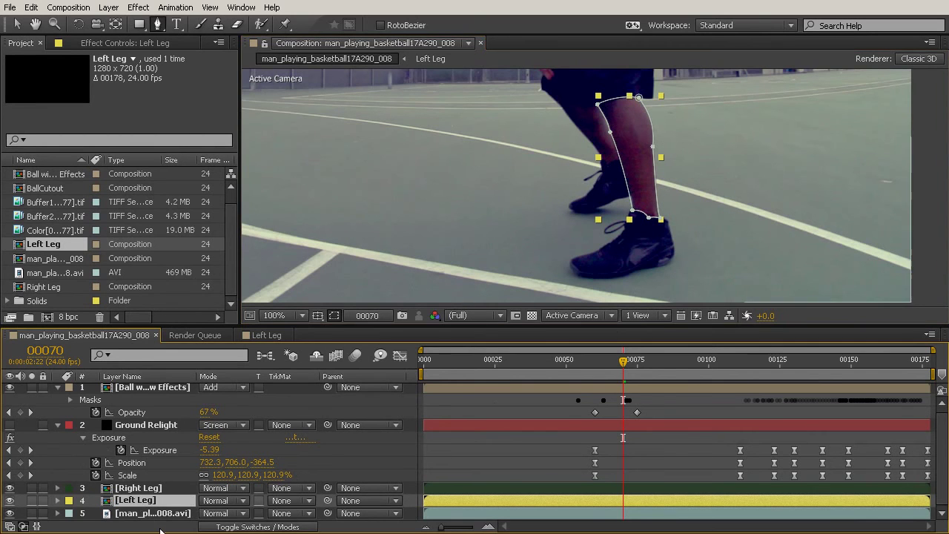
click(58, 500)
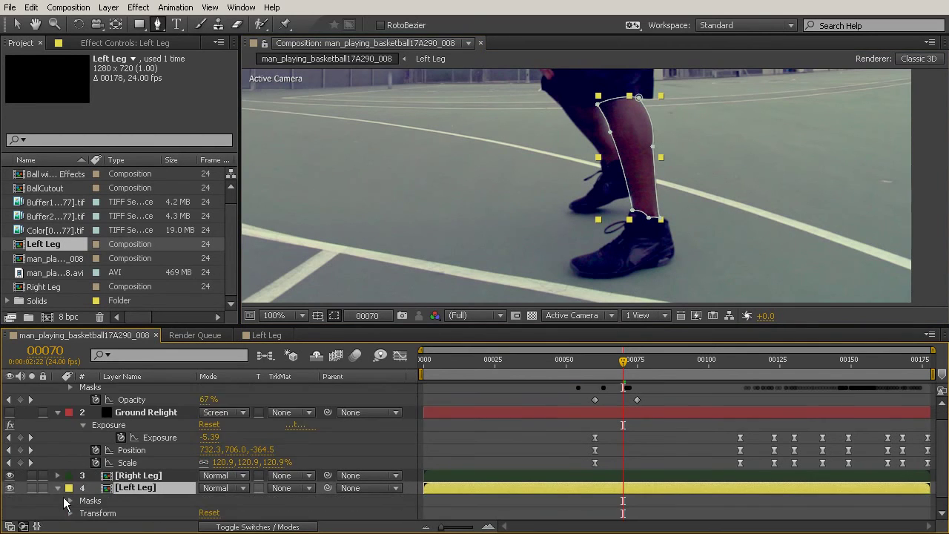
click(71, 501)
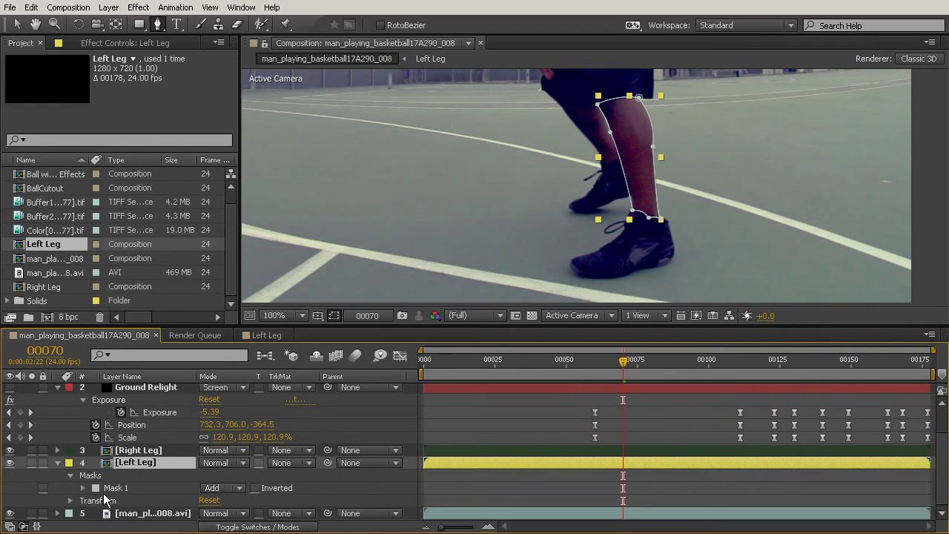
click(113, 489)
click(83, 488)
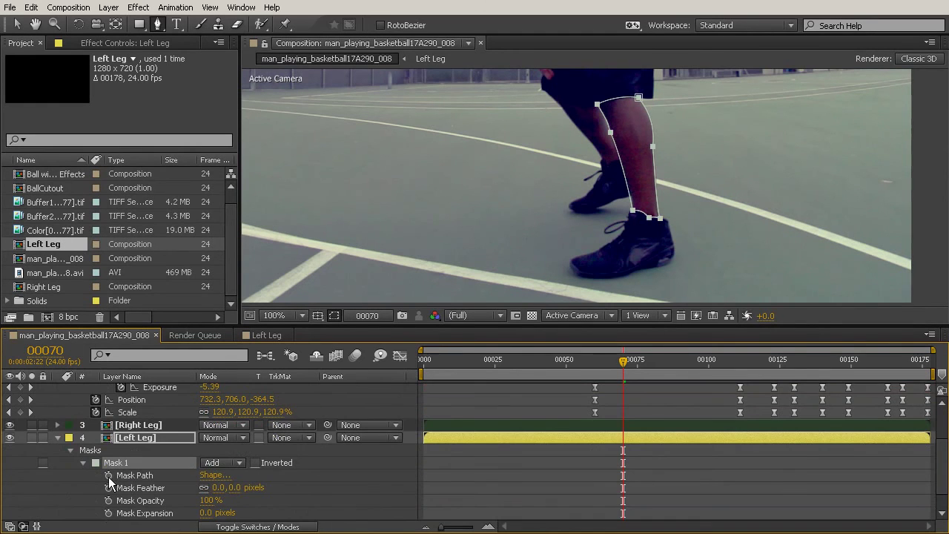
click(110, 476)
At frame 99, move and rotate the whole leg mask to match the leg's new position
drag(625, 360, 704, 366)
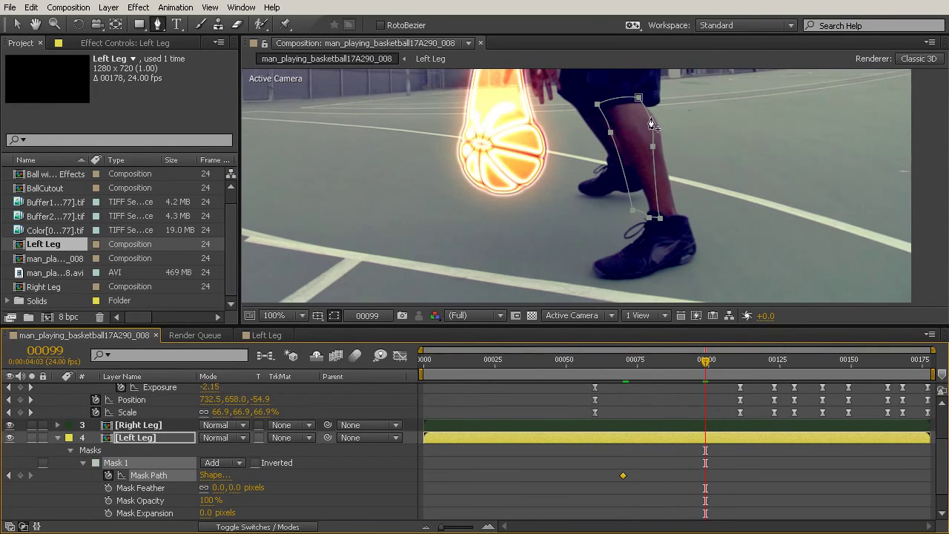
key(v)
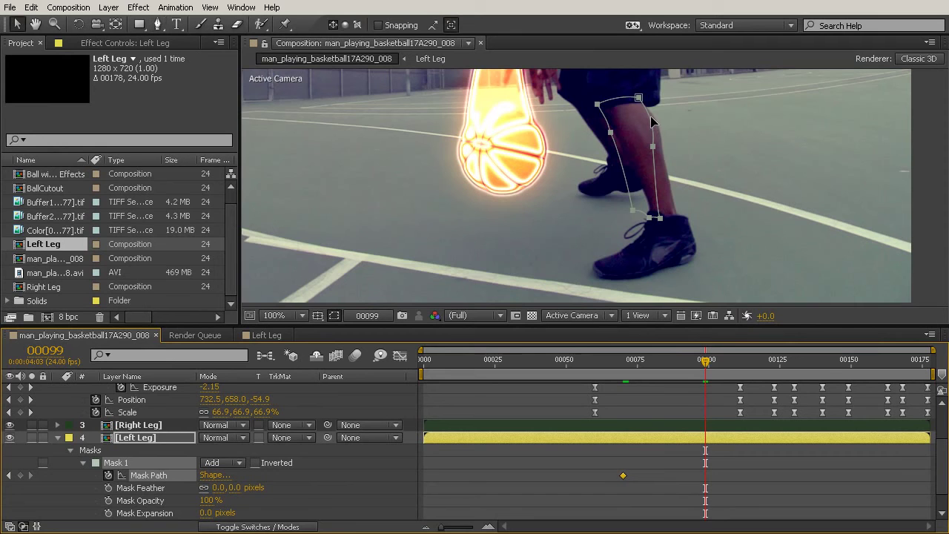
double_click(651, 121)
drag(673, 89, 660, 130)
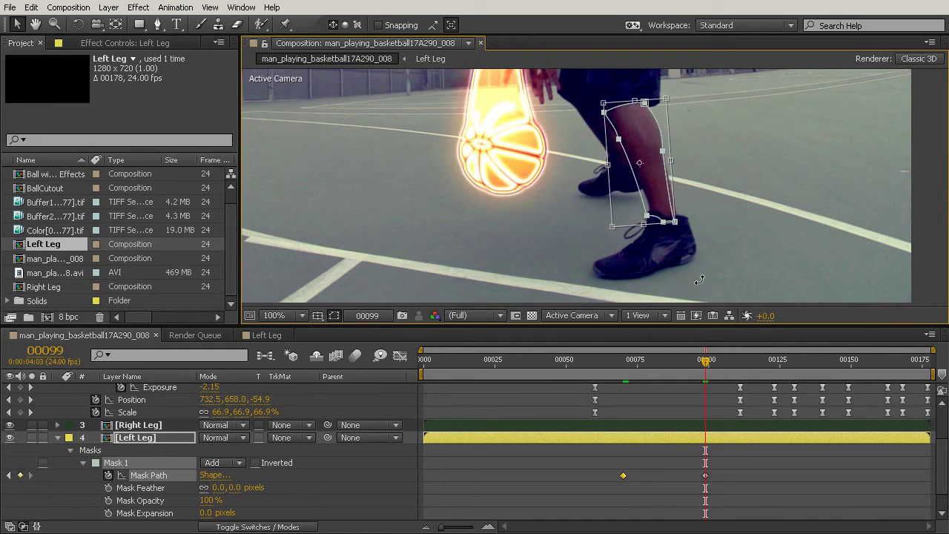
key(Return)
Refine the mask's ankle and shin points and curve handles to fit the leg's outline at frame 99
key(period)
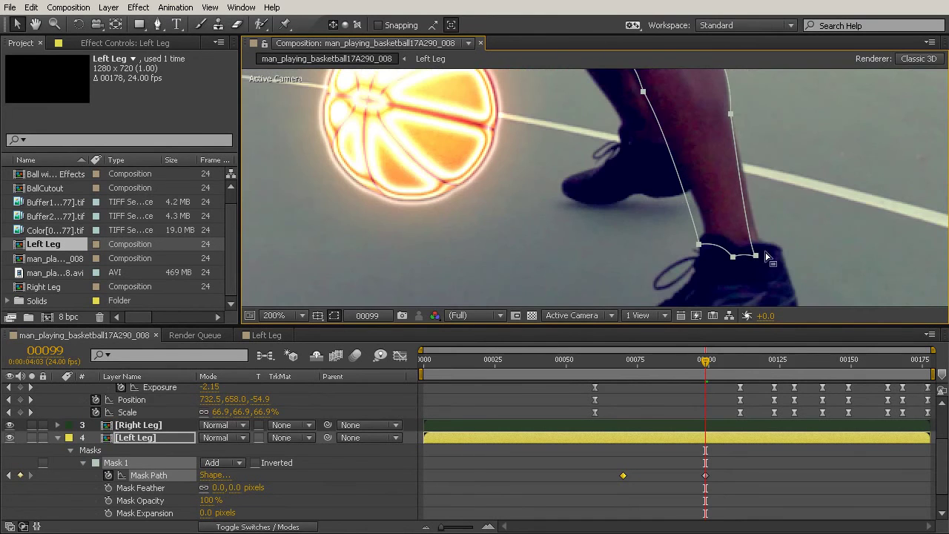
drag(785, 223, 667, 284)
drag(757, 257, 764, 248)
drag(565, 172, 621, 260)
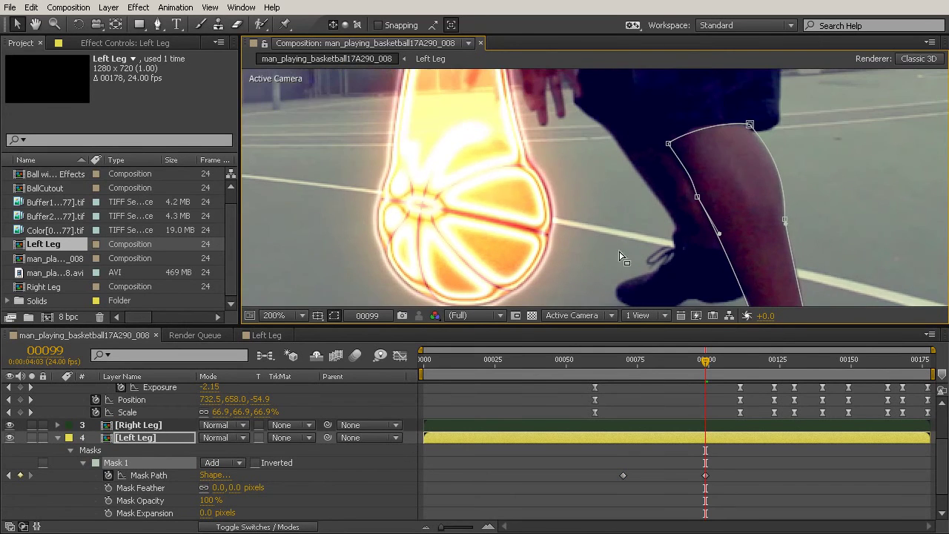
click(697, 197)
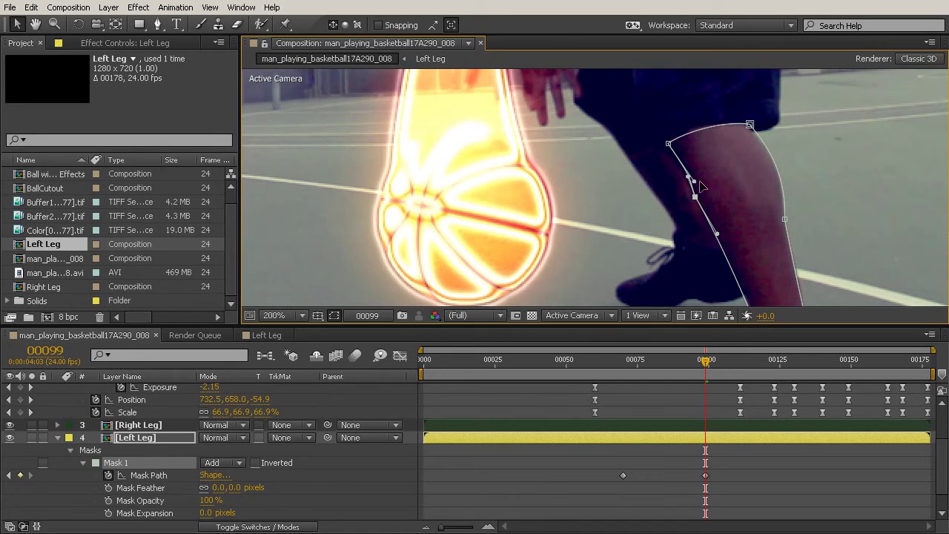
drag(691, 180, 688, 178)
click(751, 125)
click(840, 230)
scroll(840, 231, down, 1)
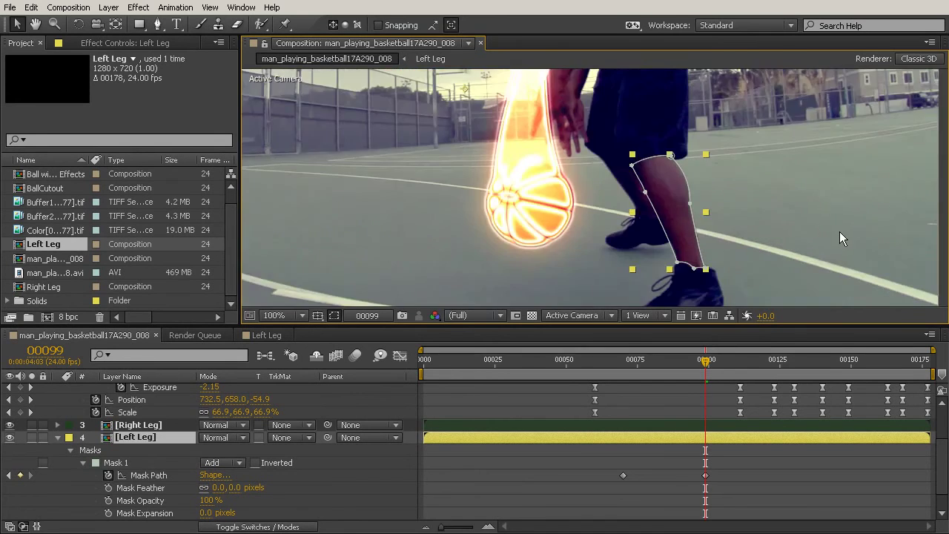
drag(814, 266, 800, 211)
At frame 142, move the whole Left Leg mask onto the planted lower leg
drag(708, 361, 708, 394)
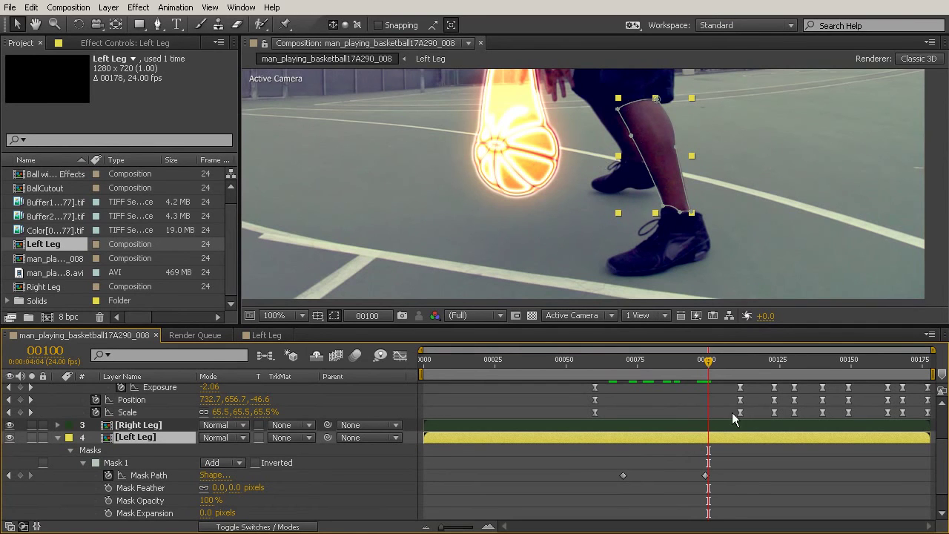
click(752, 360)
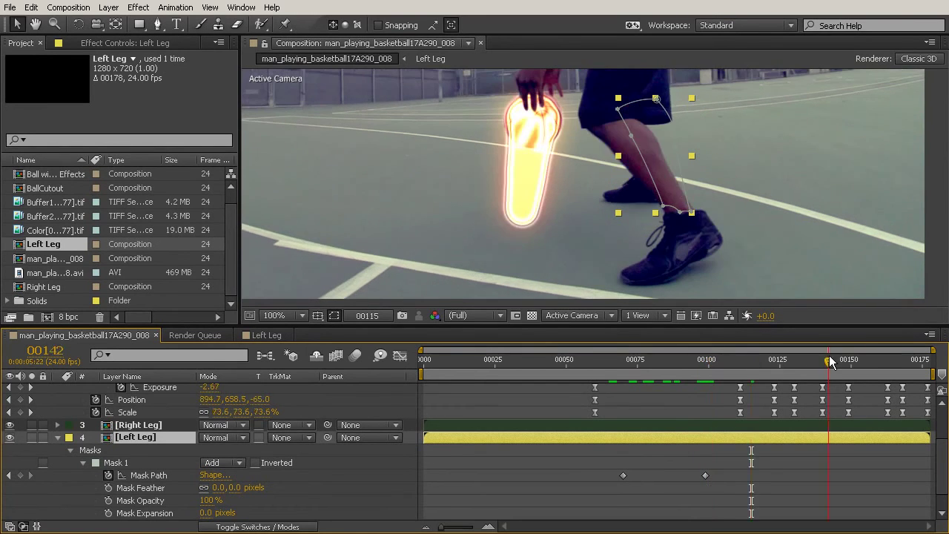
click(827, 360)
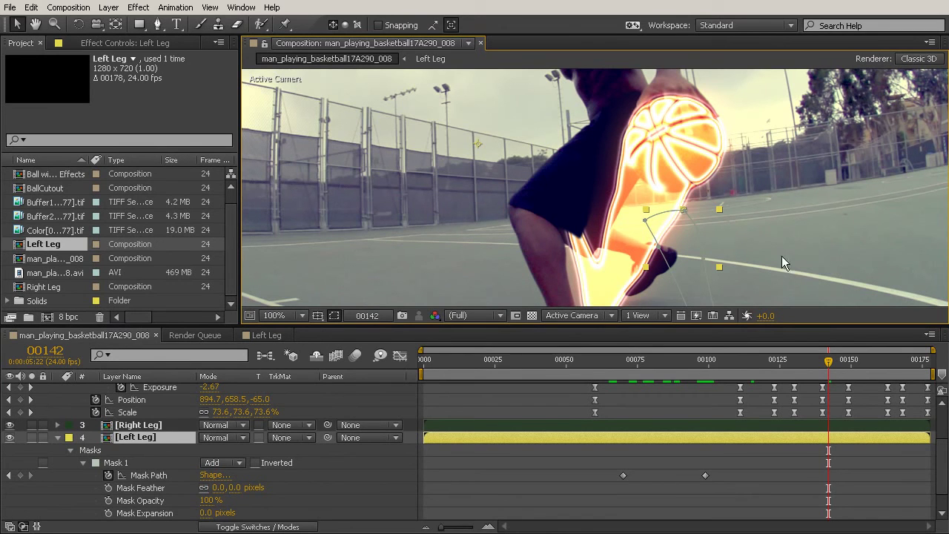
drag(721, 231, 747, 162)
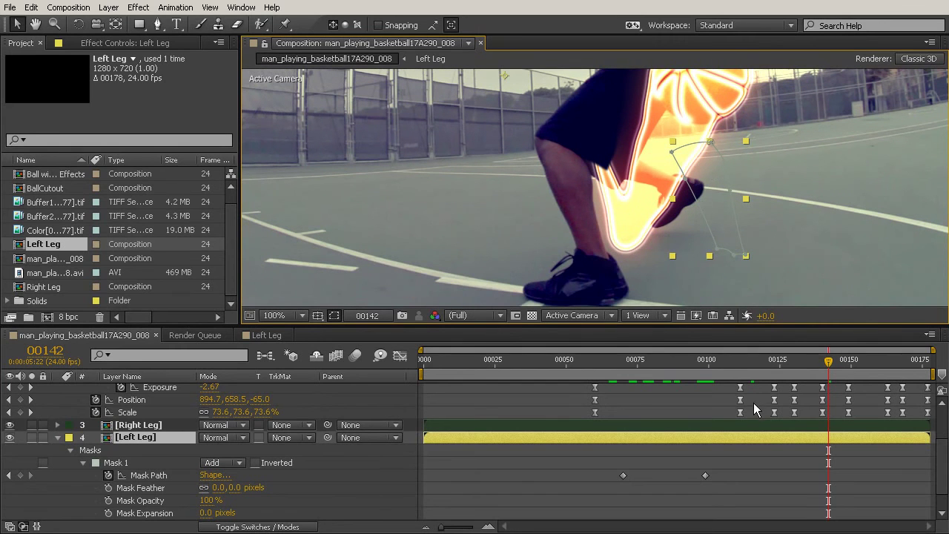
drag(727, 178, 592, 191)
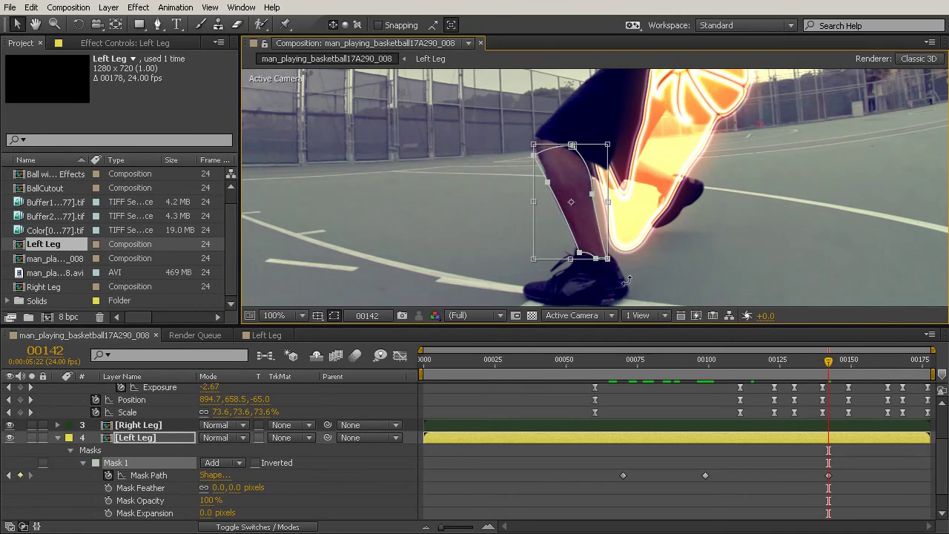
Align the mask's lower end with the ankle at frame 142, adjusting the points along the shoe's top edge
scroll(630, 273, up, 1)
drag(631, 271, 643, 188)
mouse_move(608, 216)
mouse_down()
mouse_move(605, 194)
mouse_move(603, 205)
mouse_up()
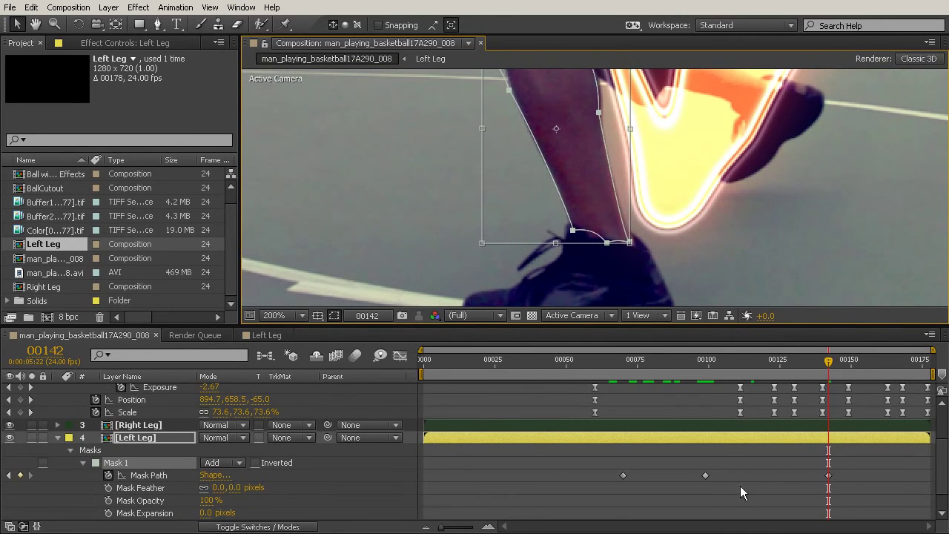
click(817, 480)
click(829, 476)
click(643, 253)
click(606, 242)
drag(607, 243, 636, 243)
Reshape the mask's knee, calf and shin points and curve handles to follow the leg's outline at frame 142
scroll(608, 211, up, 5)
click(605, 213)
drag(608, 212, 609, 221)
drag(567, 116, 580, 139)
drag(491, 136, 493, 98)
drag(510, 139, 556, 132)
click(517, 189)
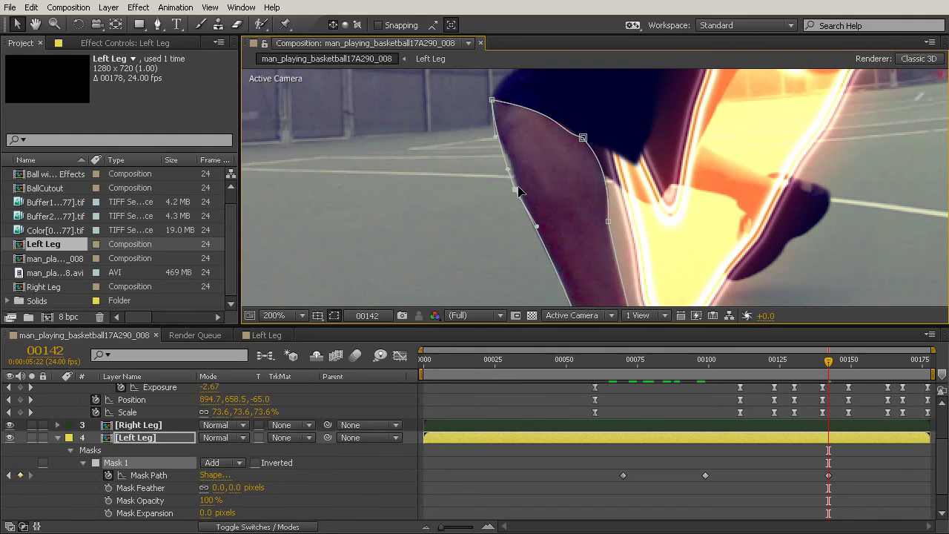
drag(510, 172, 517, 172)
drag(492, 137, 492, 139)
drag(516, 169, 518, 163)
scroll(743, 117, down, 1)
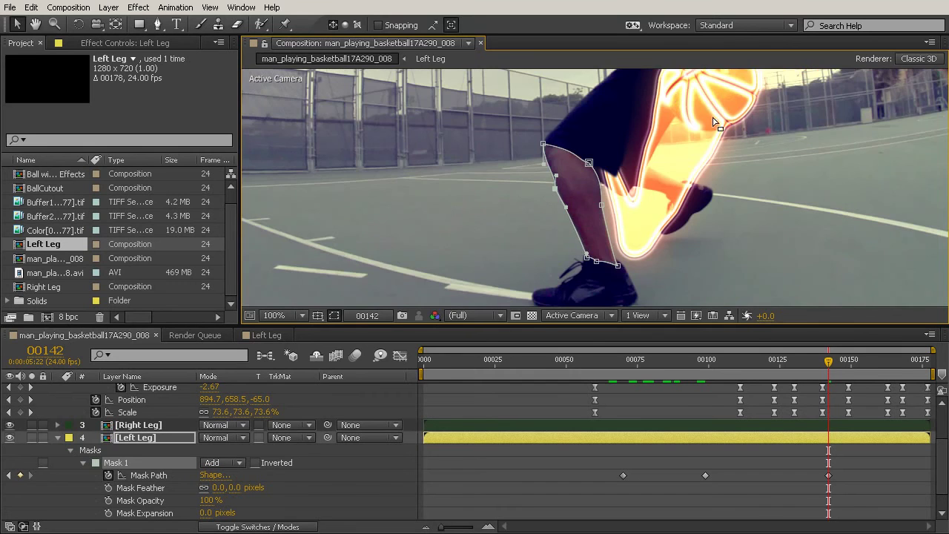
Adjust the curve handle at the mask's front ankle point to follow the shoe's top edge at frame 142
scroll(612, 272, up, 1)
scroll(613, 273, up, 1)
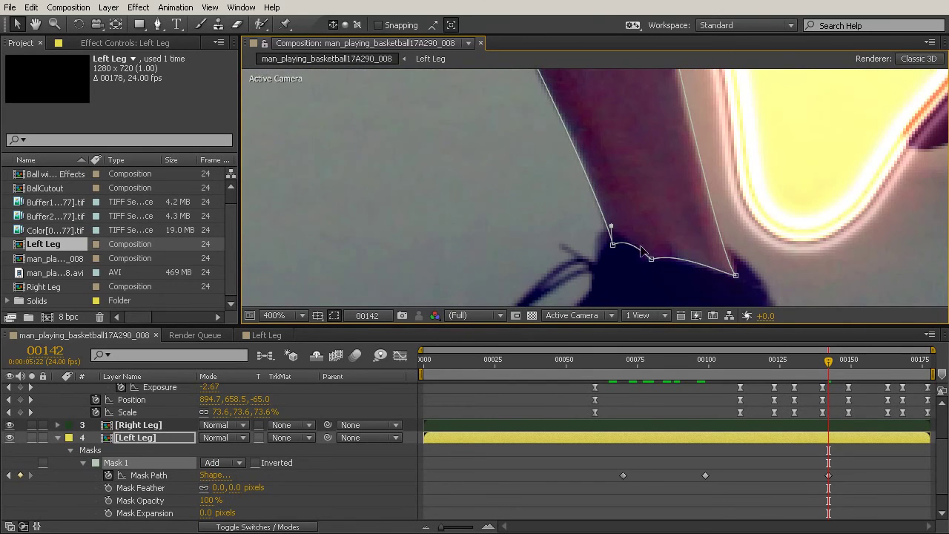
click(609, 229)
drag(609, 228, 631, 234)
scroll(631, 234, down, 2)
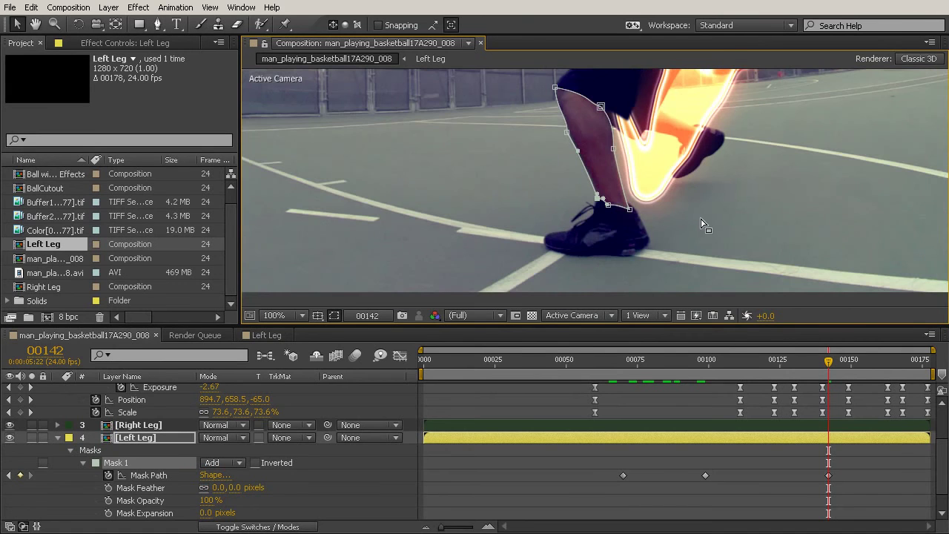
drag(644, 175, 671, 222)
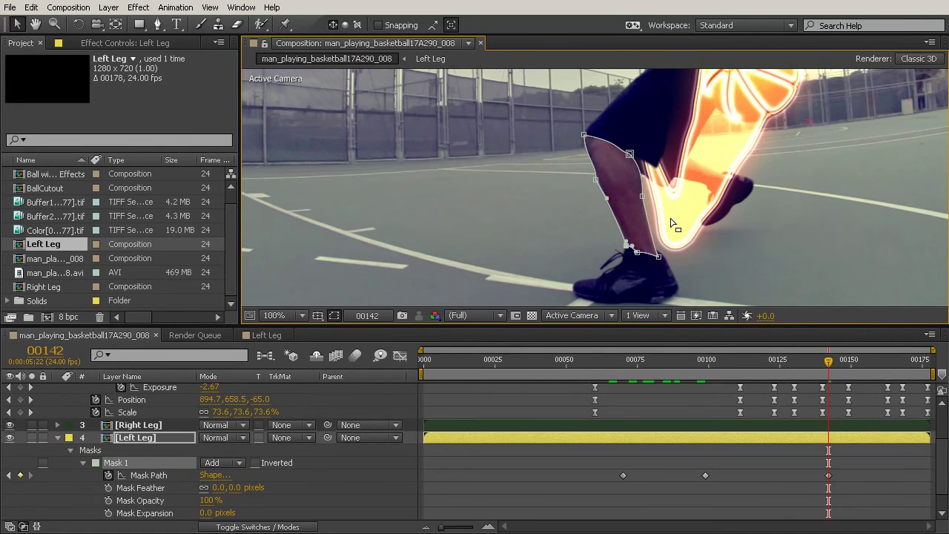
At frame 120, free-transform the whole Left Leg mask to line it up with the bent lower leg
click(766, 359)
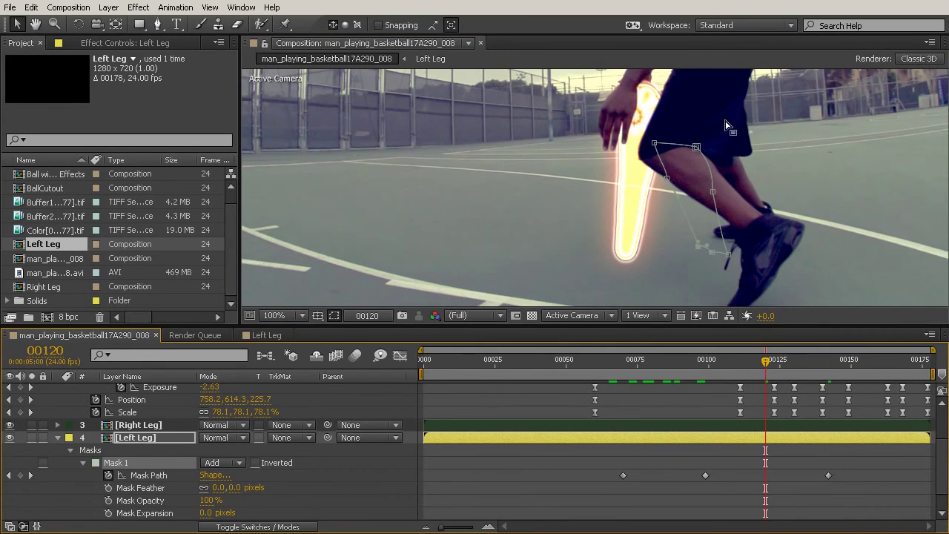
click(705, 165)
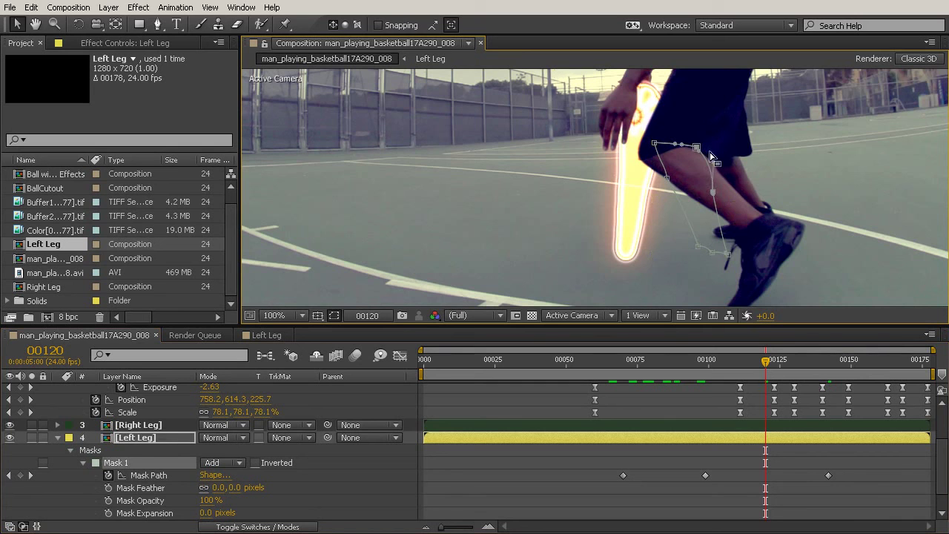
double_click(667, 146)
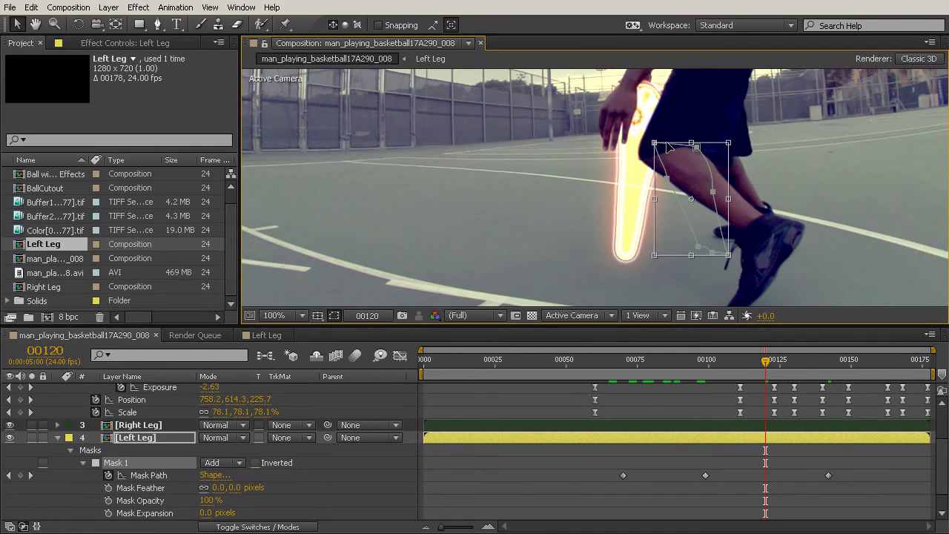
drag(751, 136, 712, 138)
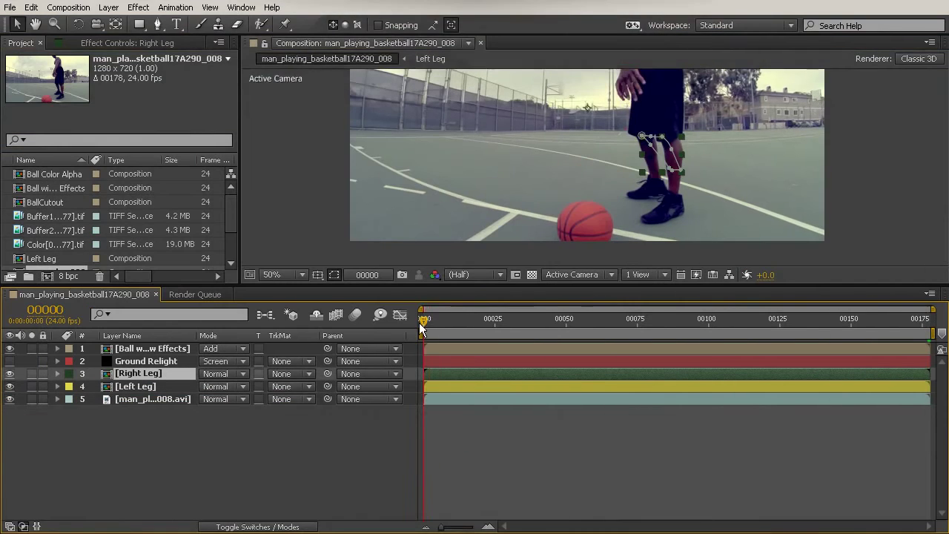
Review how the Right Leg and Left Leg masks follow the legs across the timeline
drag(424, 321, 932, 348)
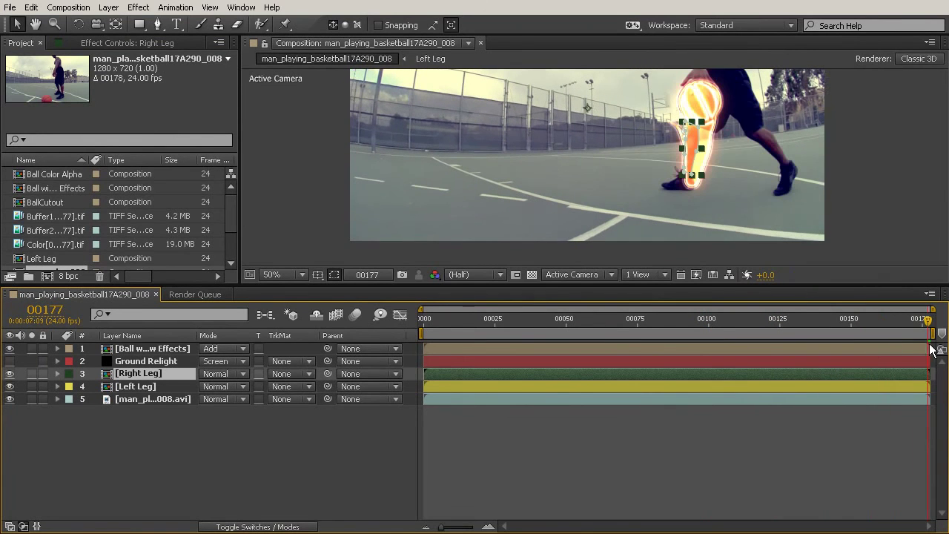
click(789, 348)
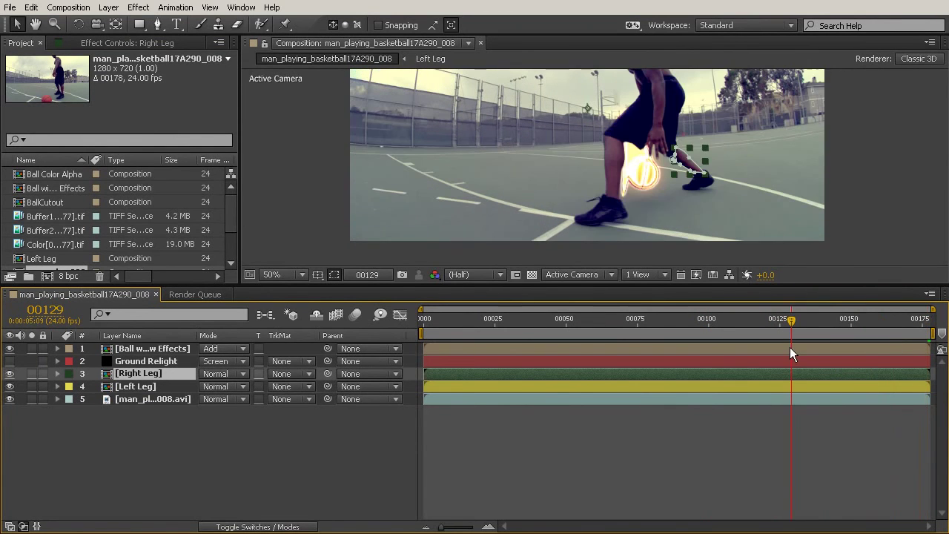
click(682, 348)
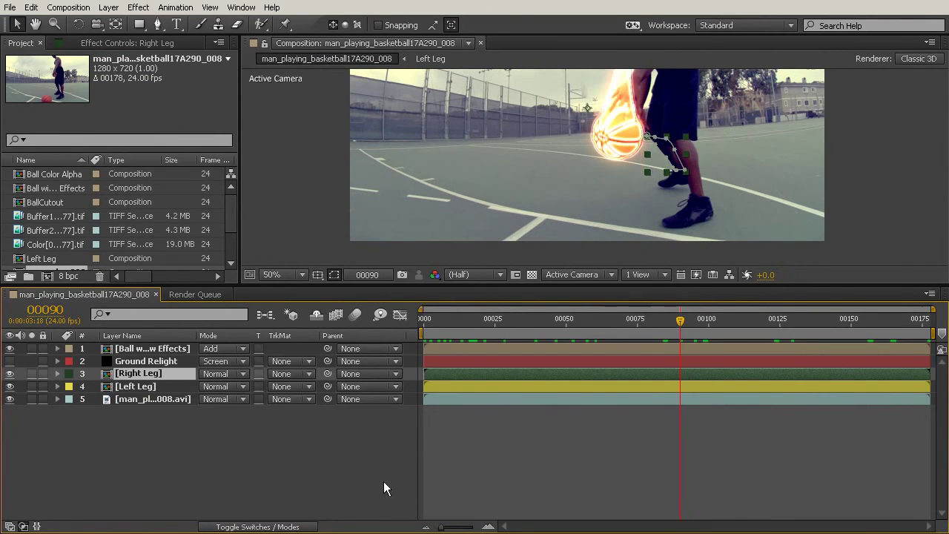
click(100, 436)
click(129, 387)
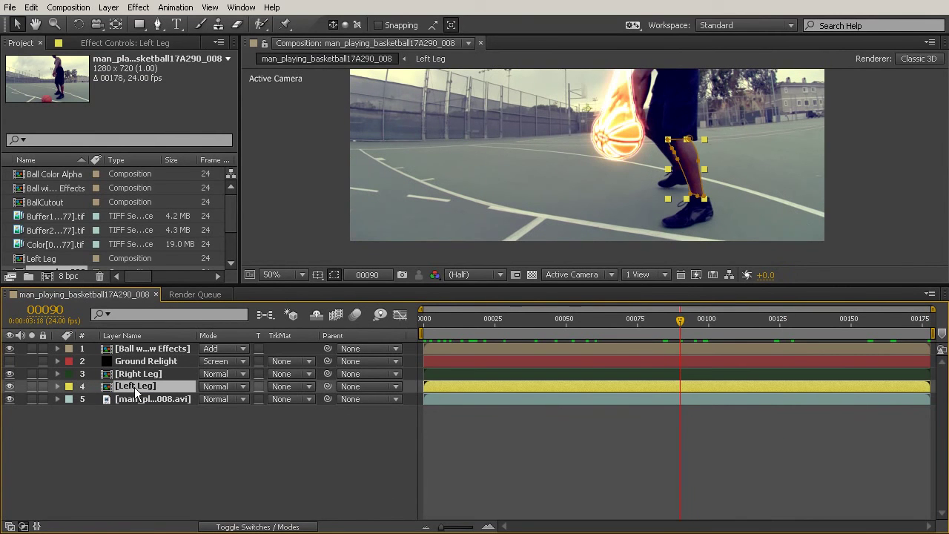
click(441, 319)
drag(441, 317, 924, 329)
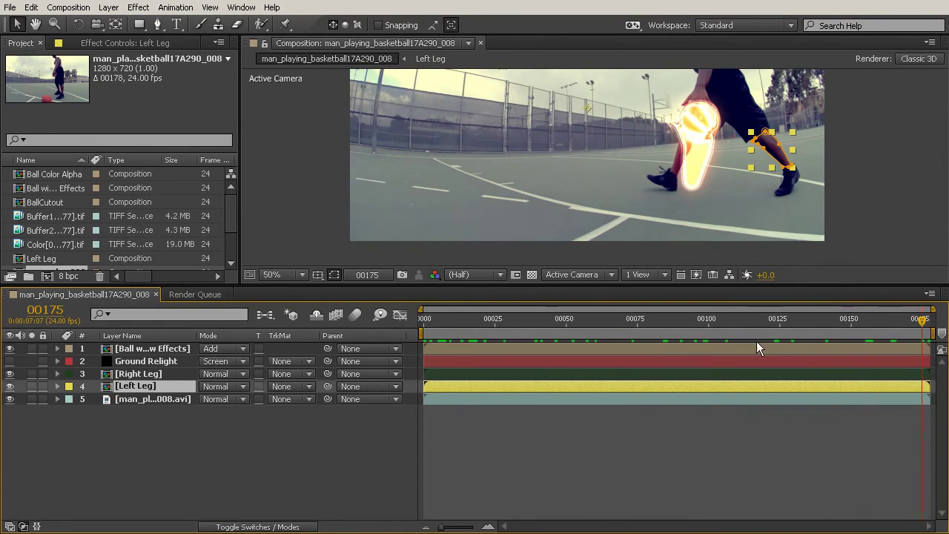
click(716, 324)
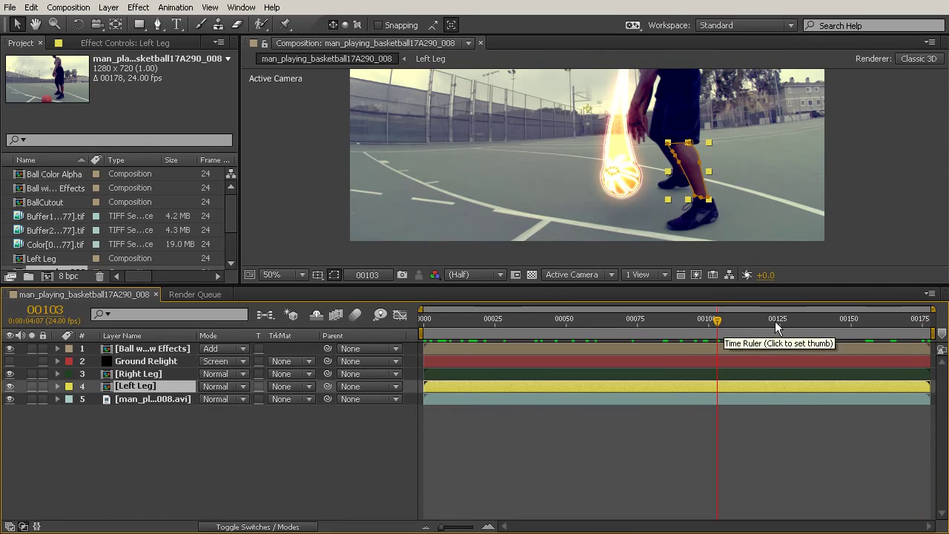
click(776, 325)
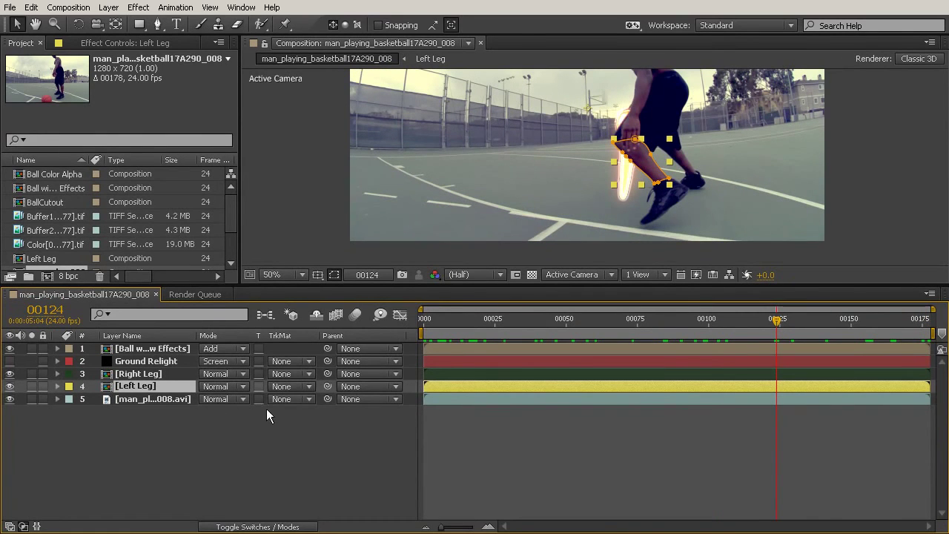
Copy all Mask Path keyframes of Mask 2 on the Left Leg layer, with the time set to frame 70
click(57, 387)
click(624, 317)
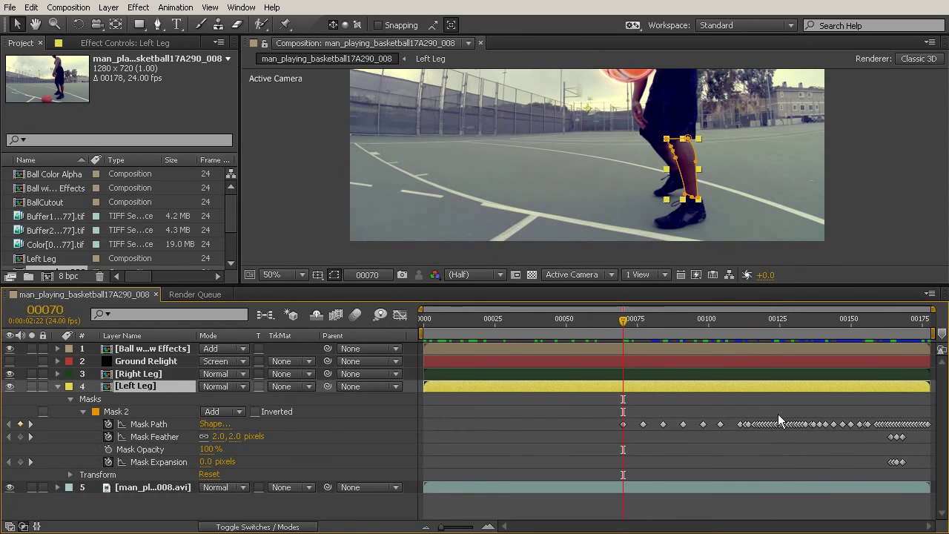
drag(603, 412, 936, 437)
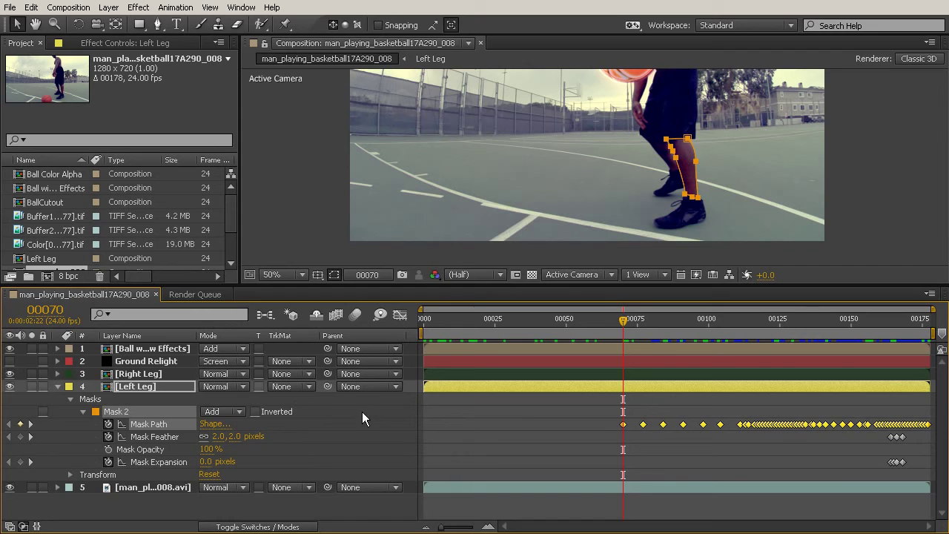
Open the Left Leg composition and add an empty shape layer above the footage
click(137, 387)
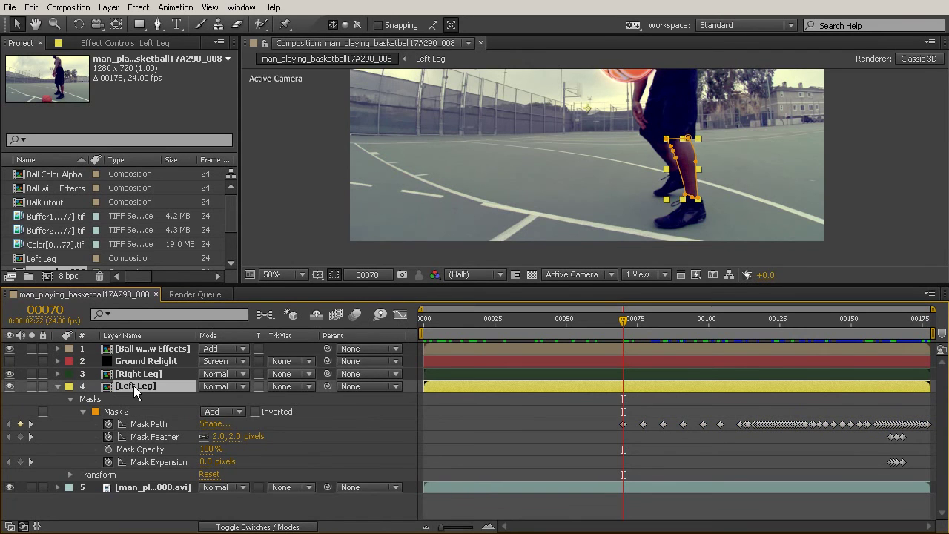
double_click(134, 386)
click(109, 8)
mouse_move(111, 24)
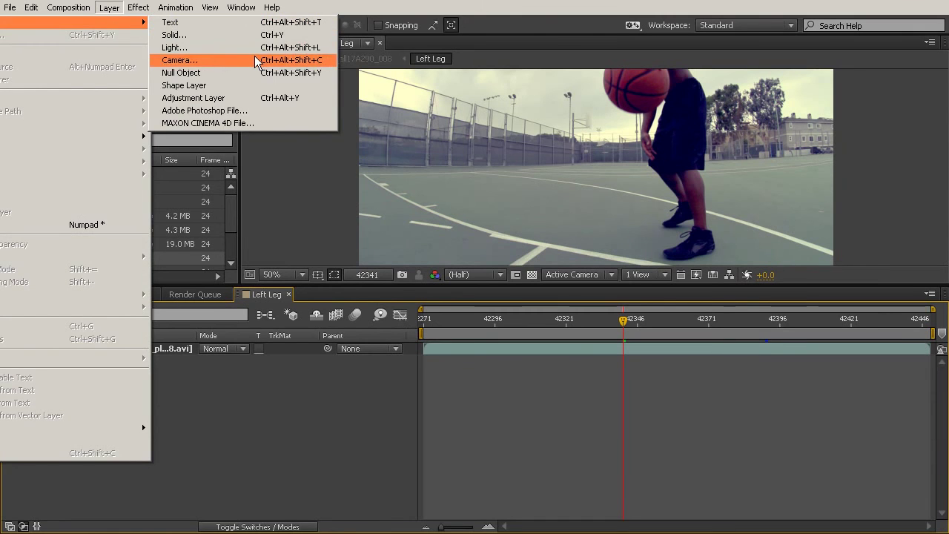
click(245, 86)
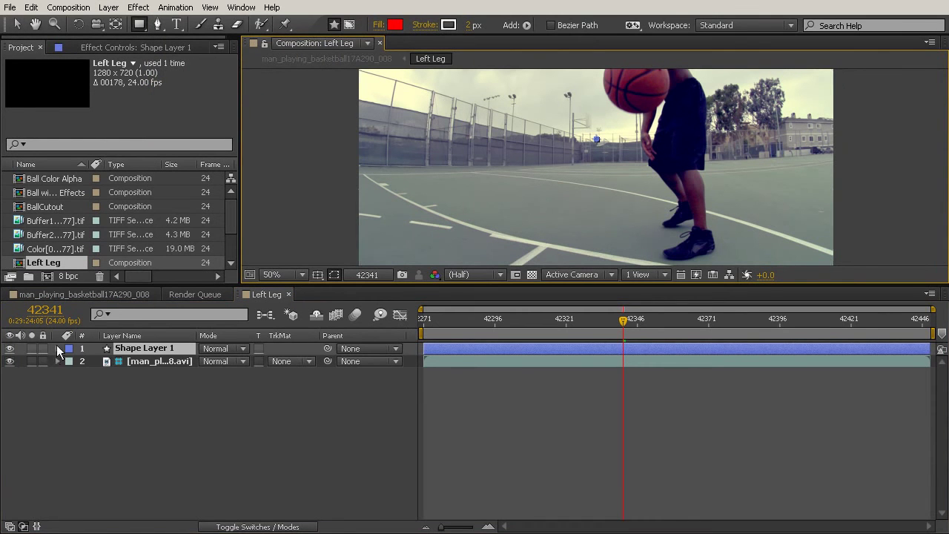
Place a single Pen tool point on the shape layer to create a path, and expose its Path property
click(57, 348)
click(157, 24)
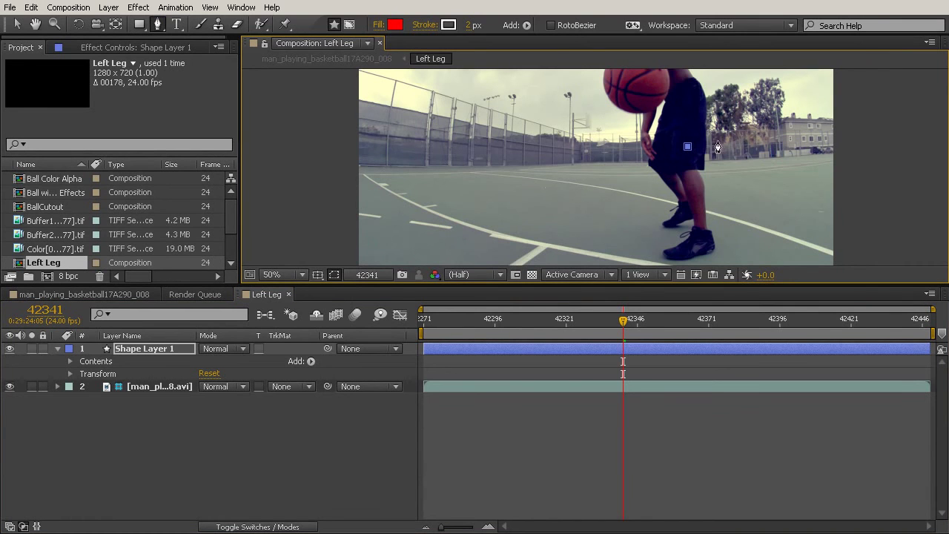
click(69, 361)
click(83, 374)
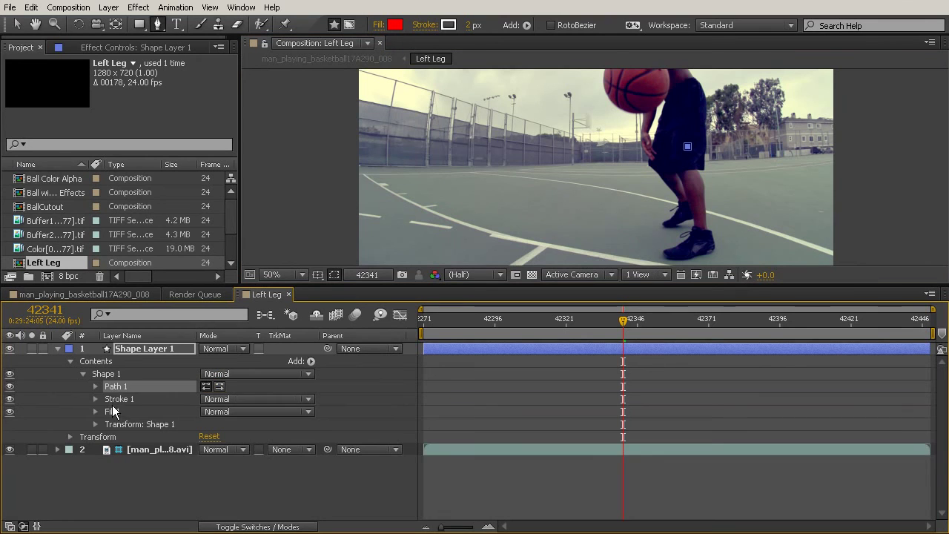
click(94, 386)
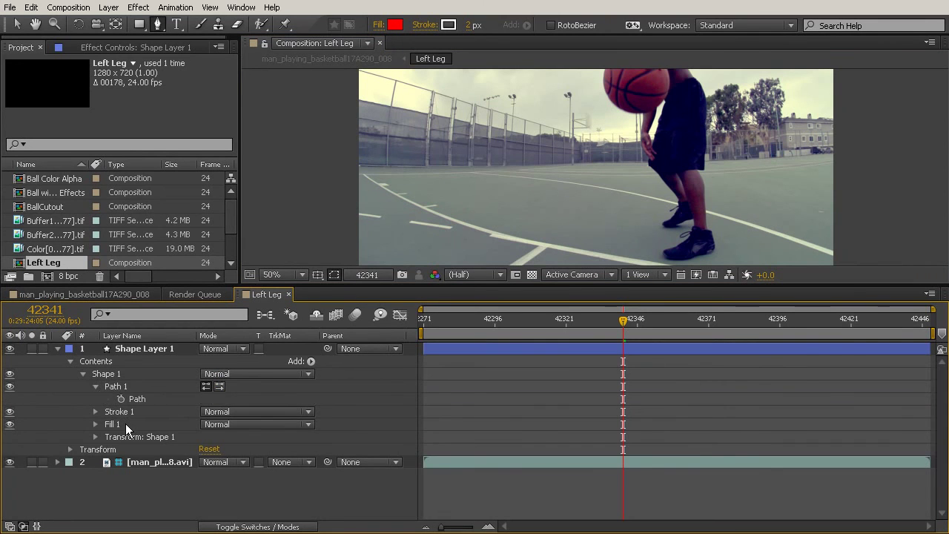
Try to paste the copied mask keyframes onto the Path 1 group, and delete the pasted mask
click(118, 386)
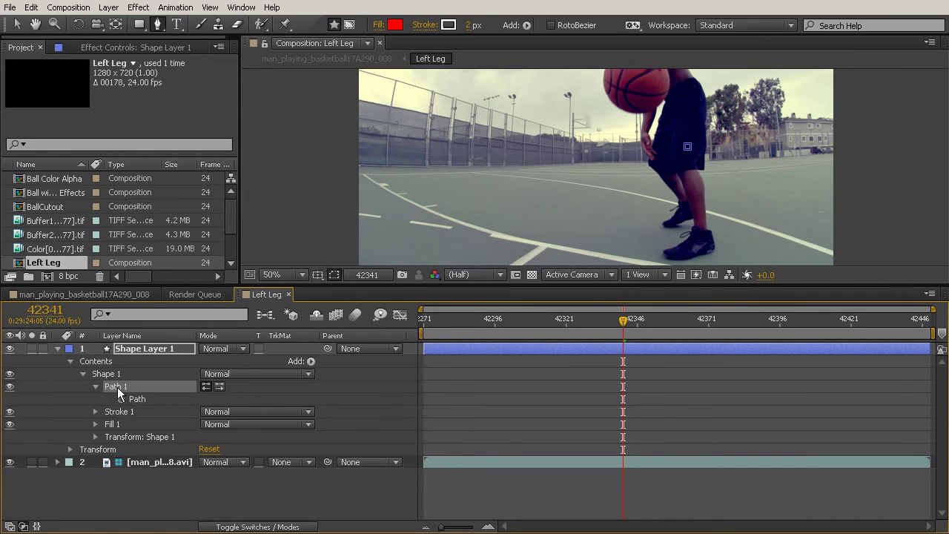
key(ctrl+v)
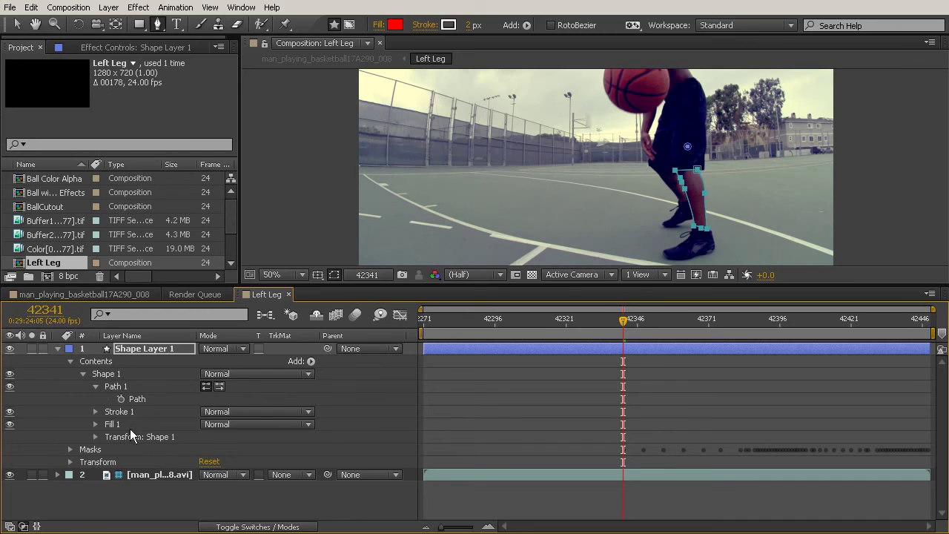
click(103, 447)
click(71, 449)
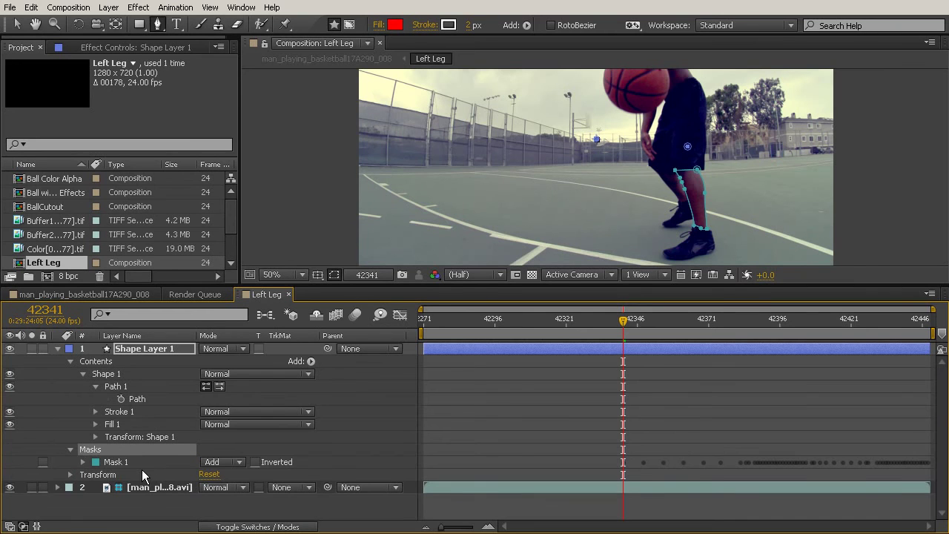
key(Delete)
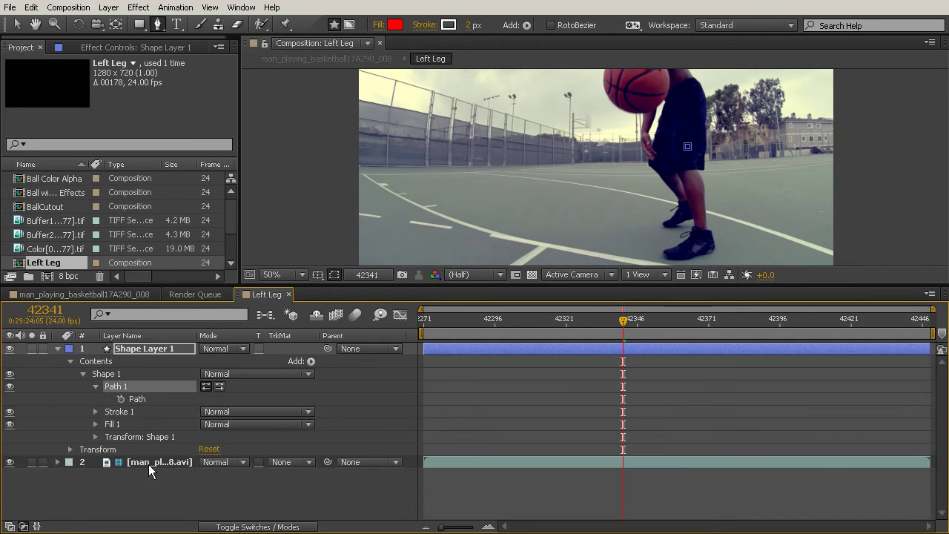
Paste the copied mask keyframes onto Path 1's Path property and check the shape's animation through frame 42448
click(148, 400)
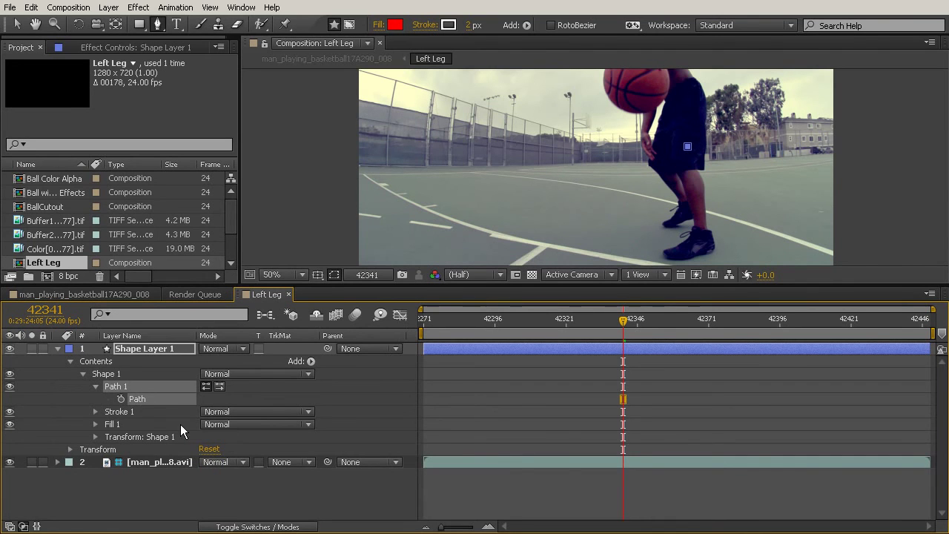
key(ctrl+v)
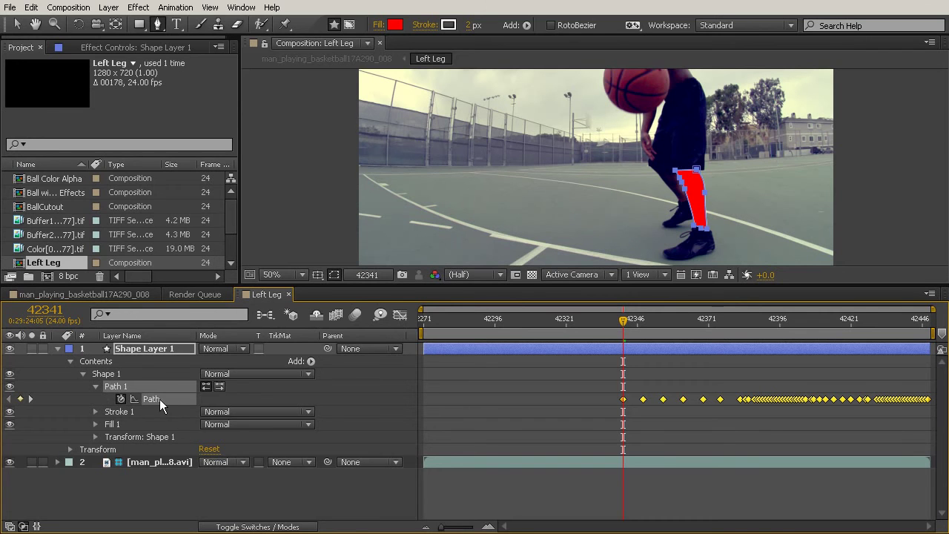
drag(611, 323, 944, 400)
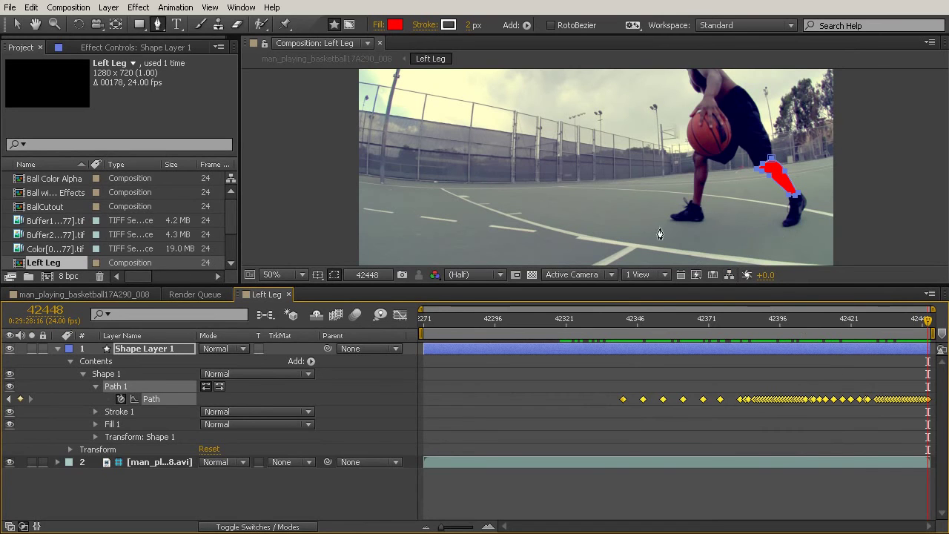
Set the shape's fill to None and inspect its outline around the lower leg at frame 42448
click(376, 25)
click(401, 224)
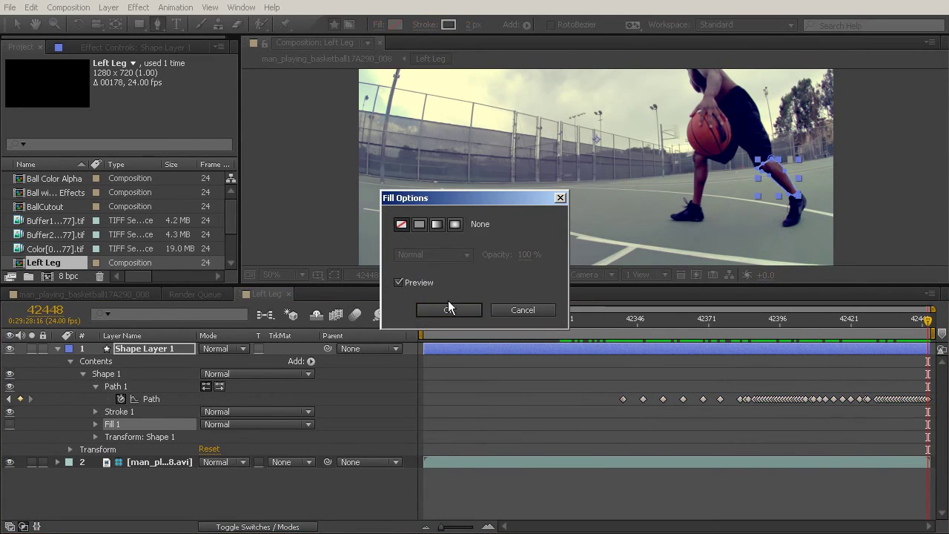
click(448, 307)
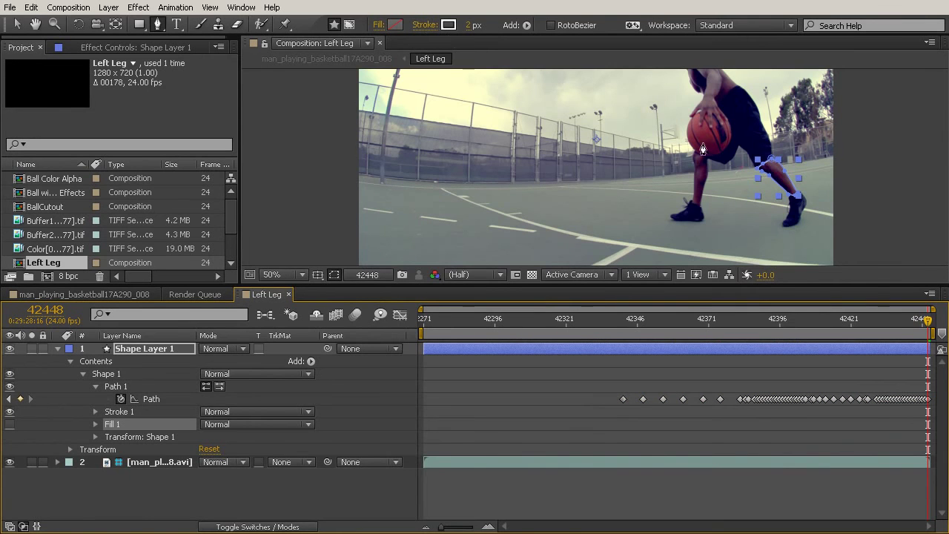
scroll(829, 195, up, 1)
drag(871, 204, 555, 171)
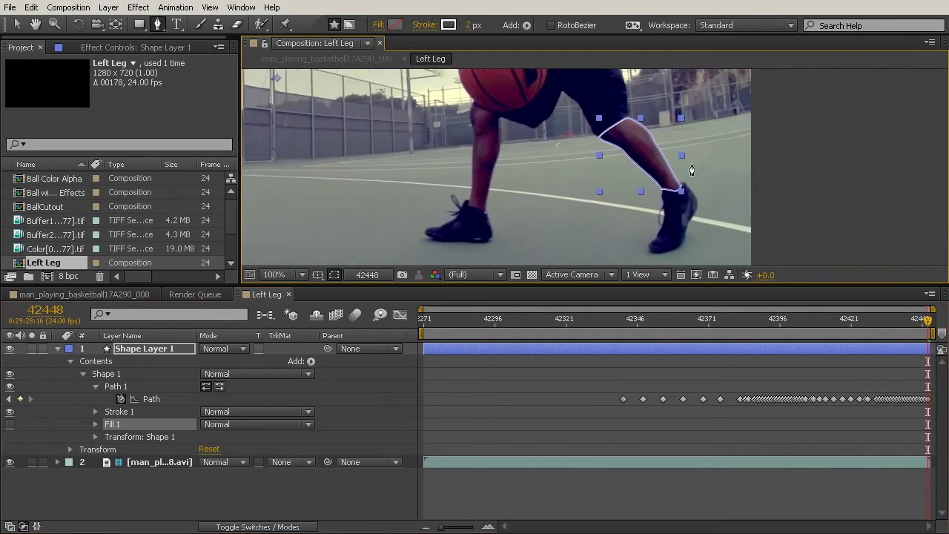
scroll(627, 171, up, 1)
drag(747, 153, 725, 237)
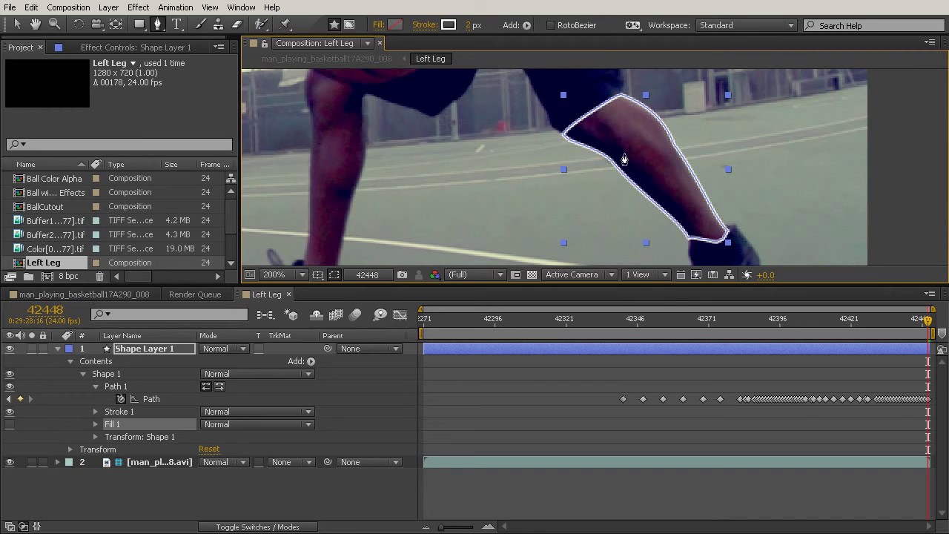
Return to the first path keyframe at frame 42341 and set the shape's stroke width to 5 px
drag(613, 336, 623, 336)
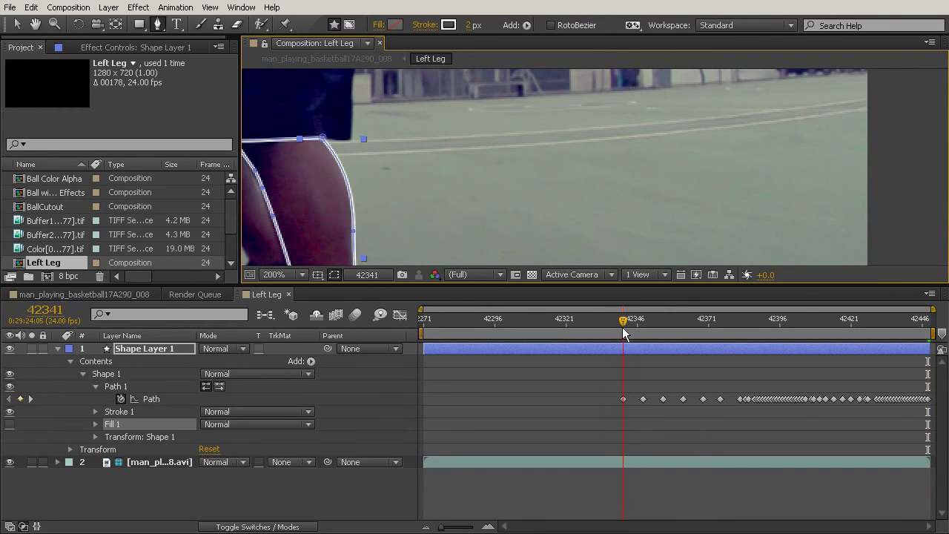
scroll(716, 155, down, 3)
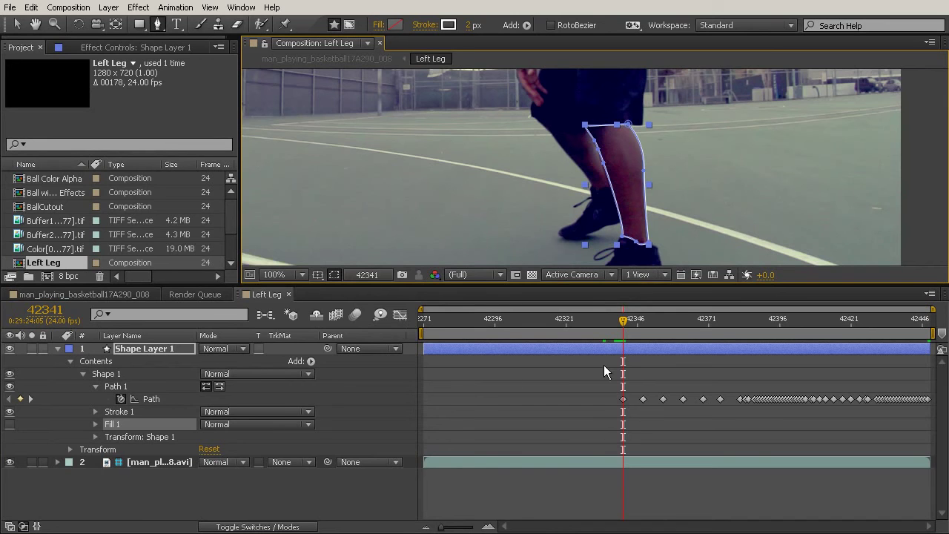
click(624, 399)
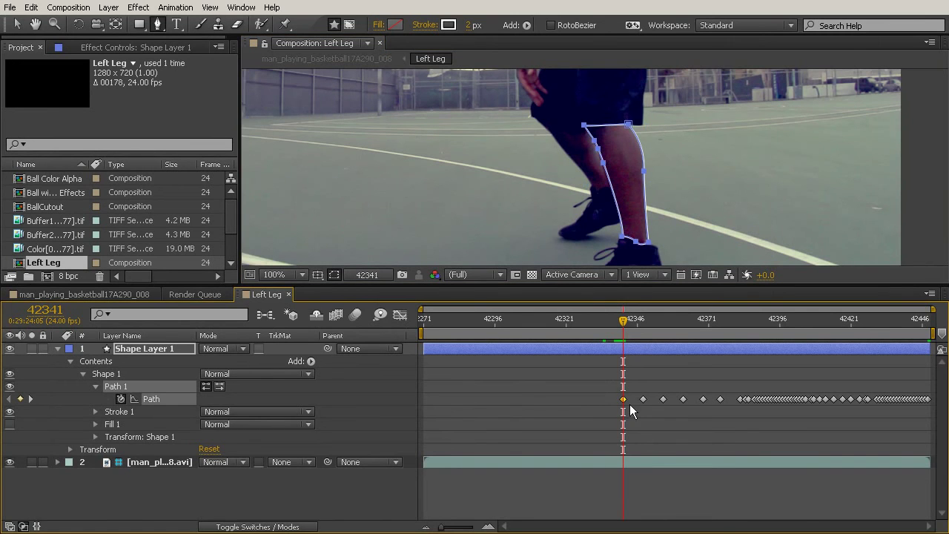
mouse_move(469, 27)
mouse_down()
mouse_move(477, 29)
mouse_move(467, 29)
mouse_up()
click(470, 27)
text(5)
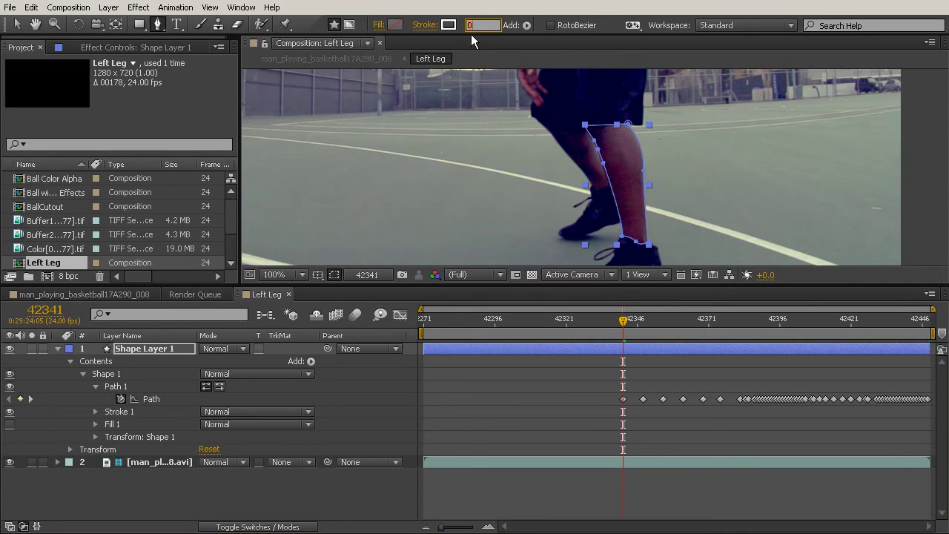
key(Return)
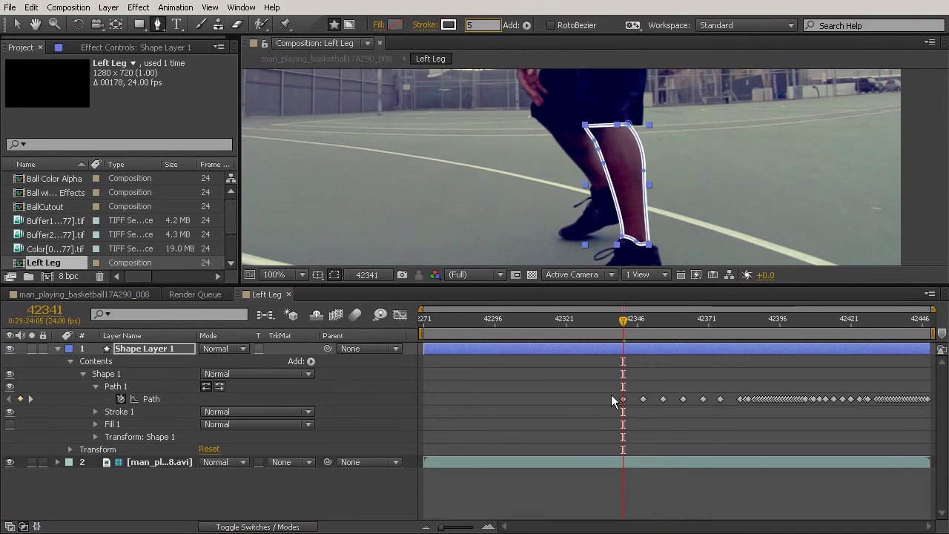
Deselect the shape layer and check the stroked leg outline from frame 42341 through 42403, returning to frame 42341
click(597, 414)
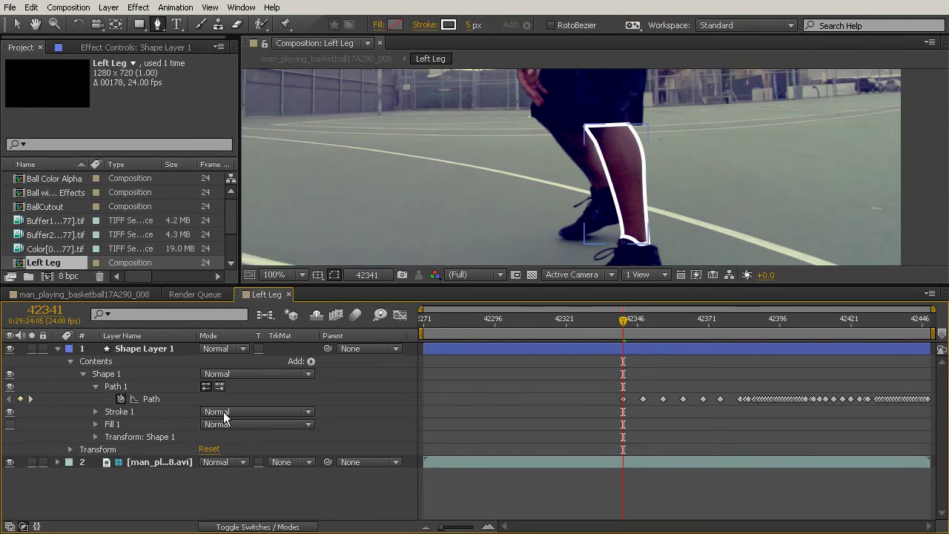
drag(624, 320, 740, 340)
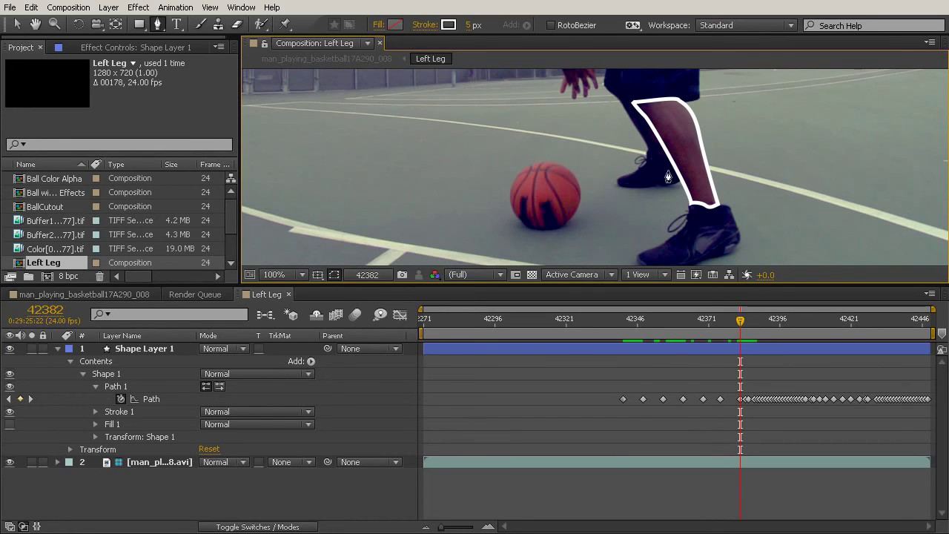
drag(749, 335, 800, 339)
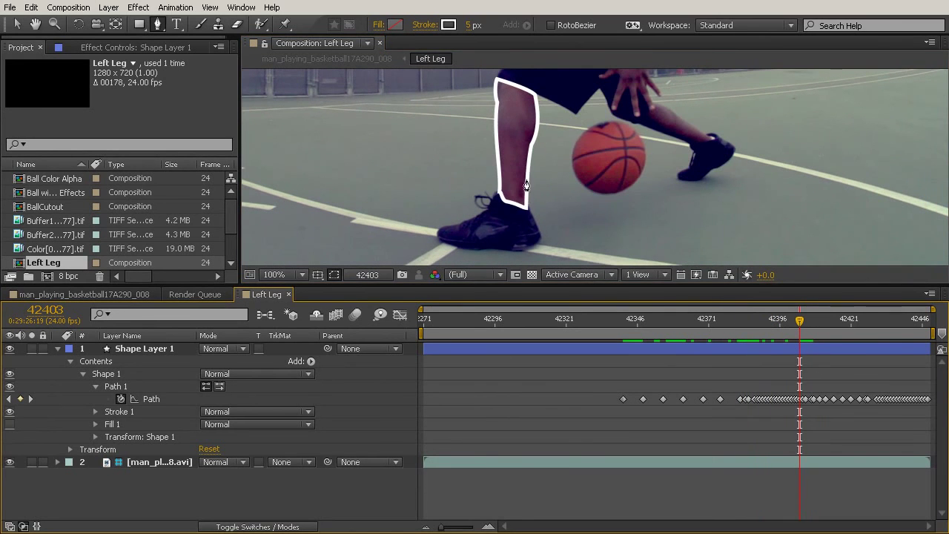
drag(633, 316, 624, 321)
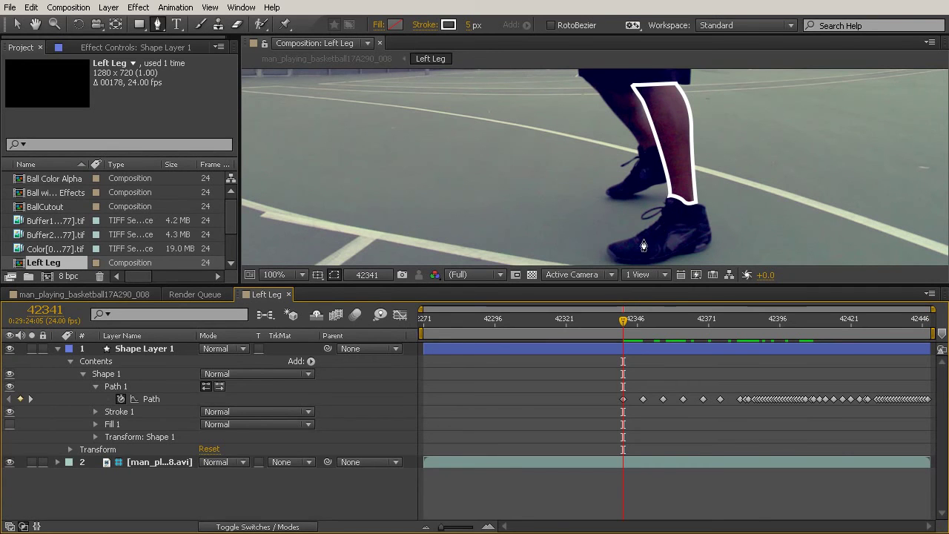
Add Trim Paths to the shape layer's contents, with End at 39% and Offset at 49°
click(310, 363)
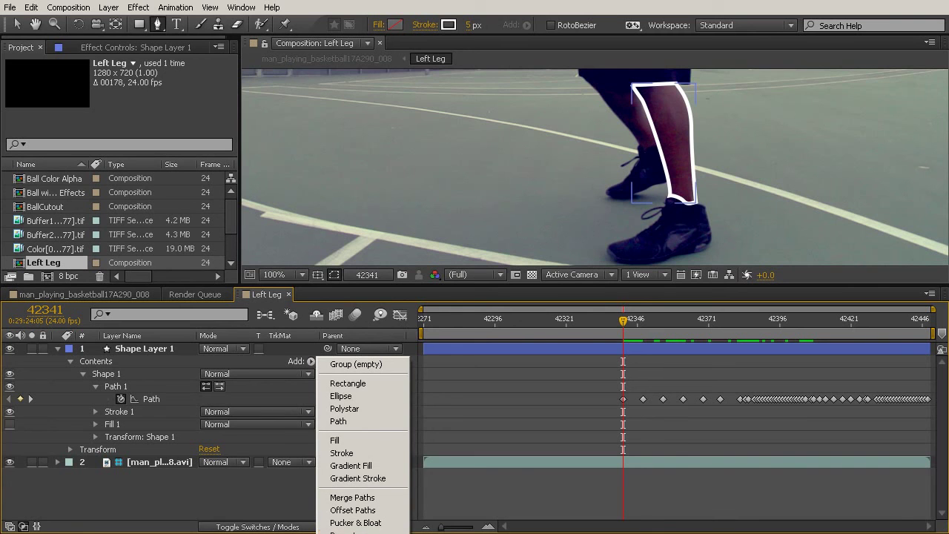
click(356, 532)
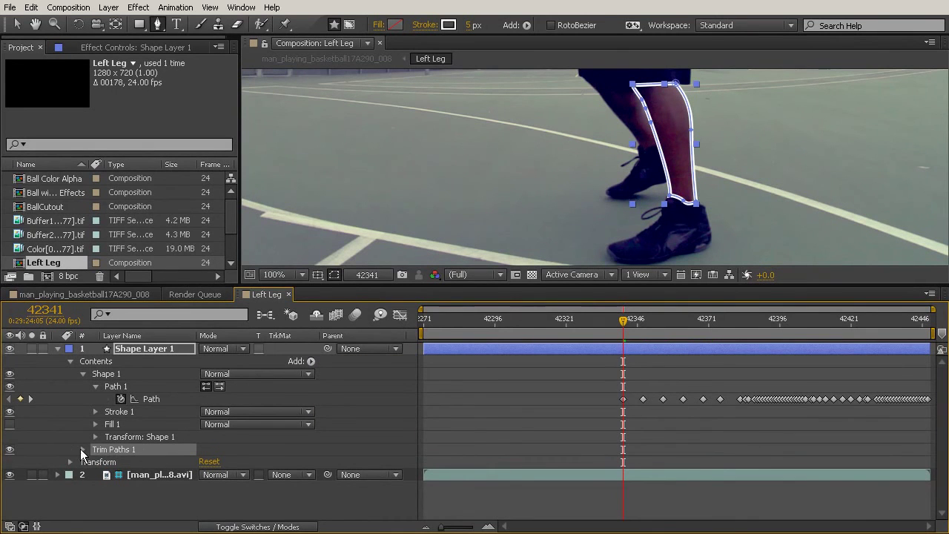
click(81, 450)
mouse_move(211, 474)
mouse_down()
mouse_move(170, 473)
mouse_move(147, 461)
mouse_move(192, 474)
mouse_move(153, 461)
mouse_up()
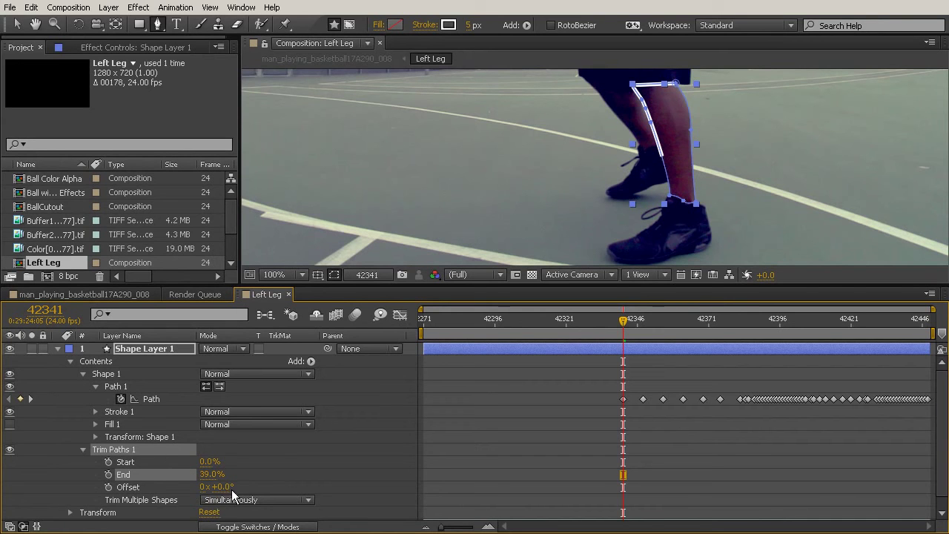
drag(222, 487, 251, 486)
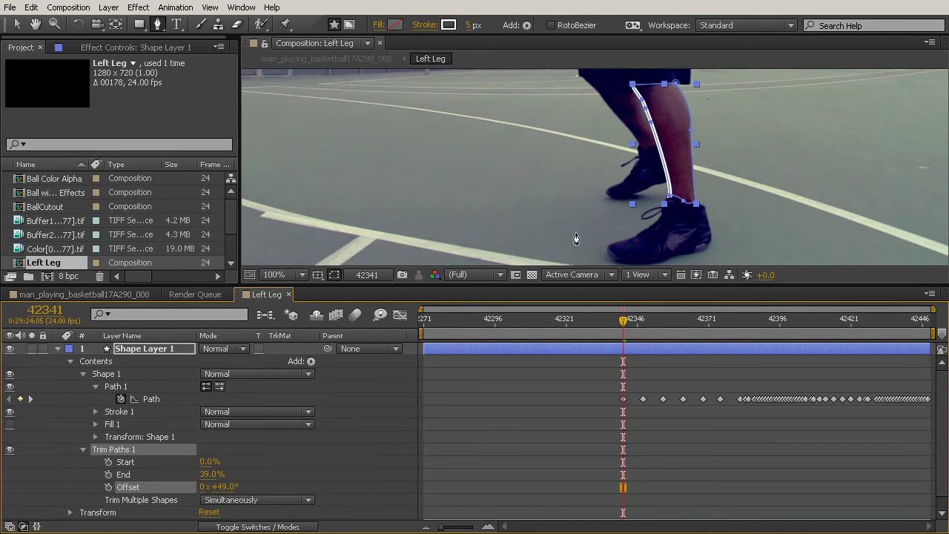
Refine the Trim Paths End to 38% and enable keyframing for End and Offset at frame 42341
scroll(653, 114, up, 4)
drag(653, 113, 754, 166)
scroll(750, 239, down, 1)
scroll(776, 211, down, 1)
drag(776, 209, 775, 165)
scroll(775, 186, up, 2)
scroll(775, 186, down, 1)
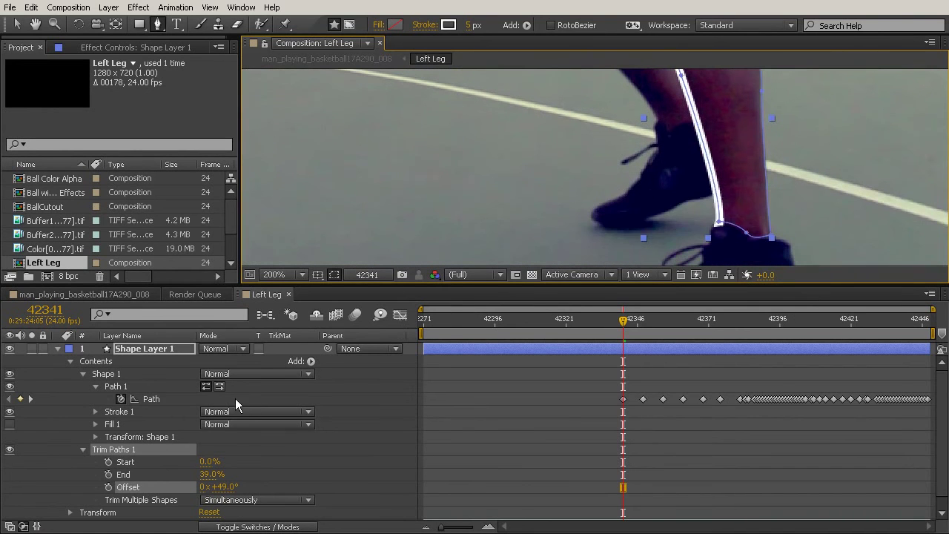
mouse_move(220, 473)
mouse_down()
mouse_move(210, 474)
mouse_move(218, 474)
mouse_up()
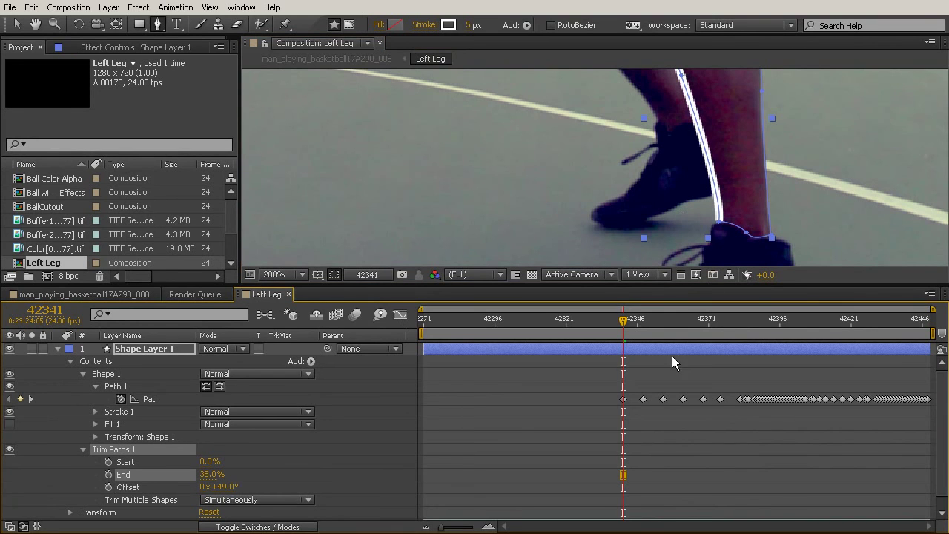
click(108, 474)
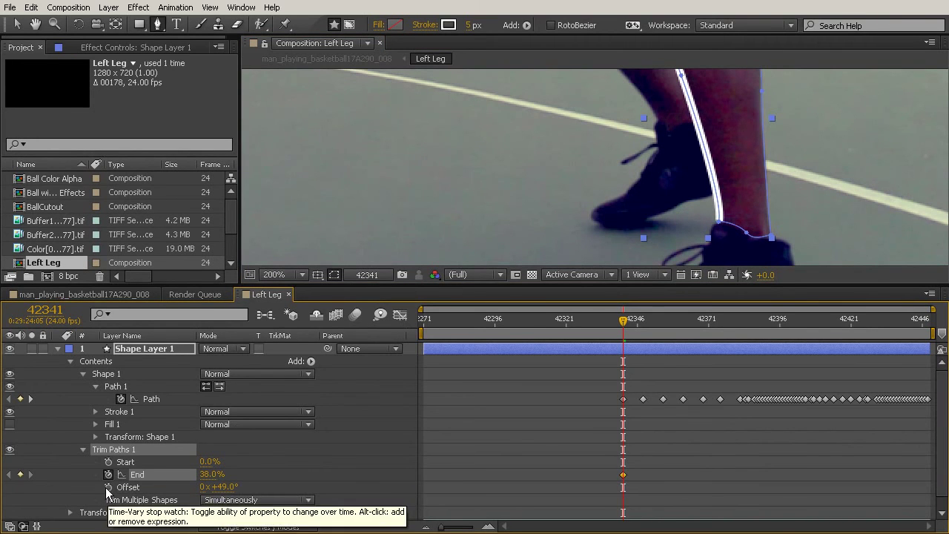
click(108, 487)
Follow the trimmed line along the shin and add End and Offset keyframes at frame 42375
scroll(766, 191, down, 3)
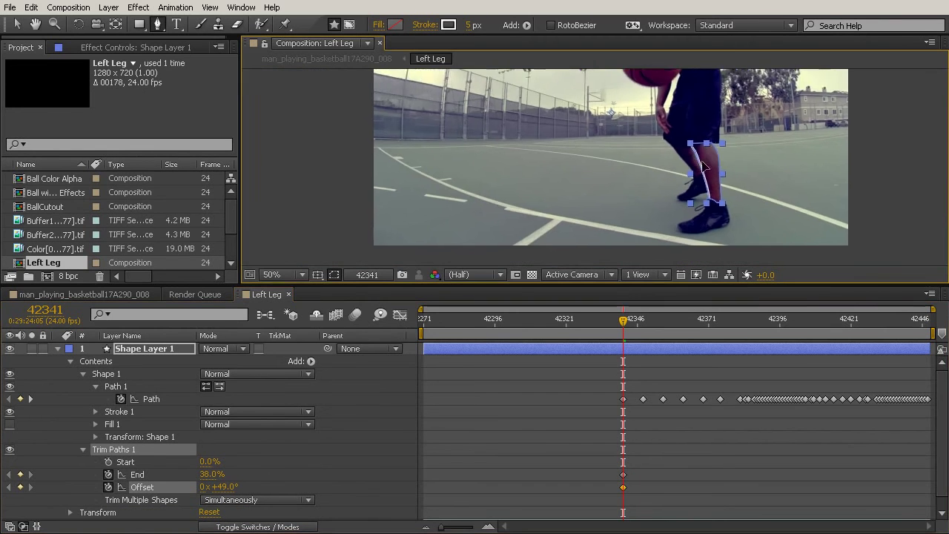
scroll(766, 192, down, 2)
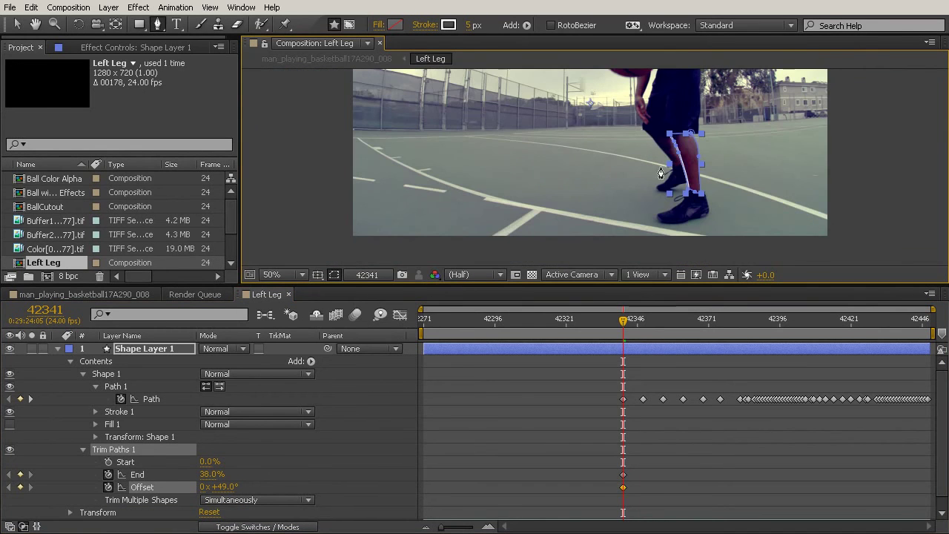
key(slash)
drag(623, 326, 725, 376)
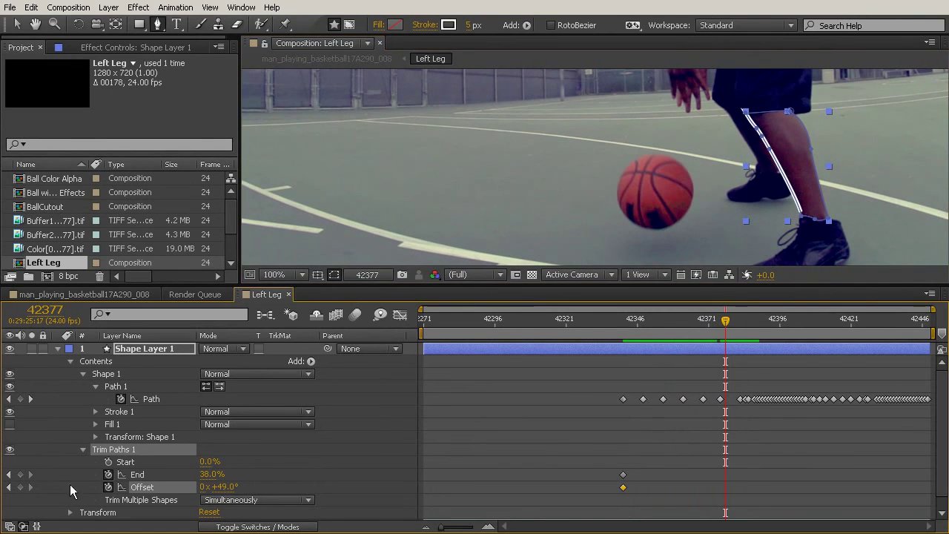
mouse_move(716, 318)
mouse_down()
mouse_move(673, 324)
mouse_move(720, 328)
mouse_up()
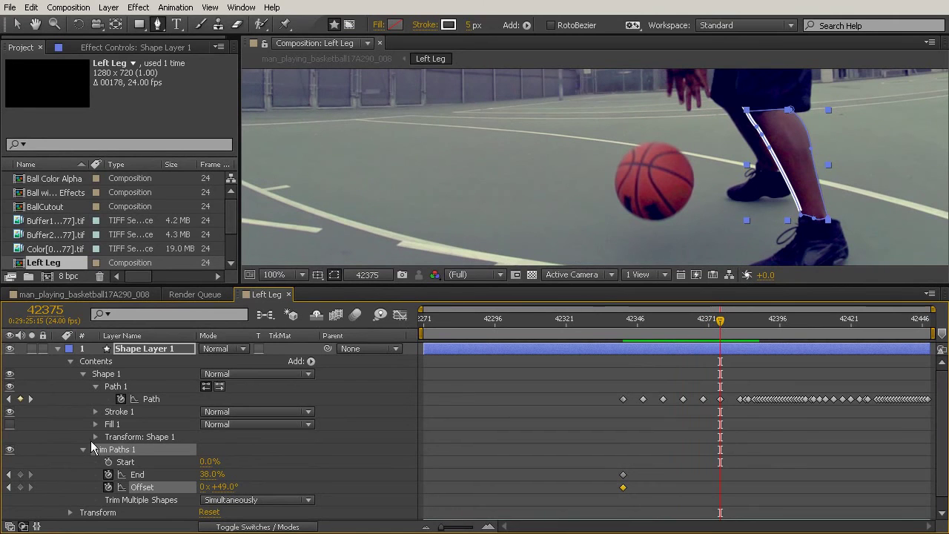
click(20, 474)
click(20, 487)
Set the Trim Paths Offset to 55° at frame 42378 and check the line through frame 42396
click(714, 322)
mouse_move(714, 323)
mouse_down()
mouse_move(738, 326)
mouse_move(729, 327)
mouse_up()
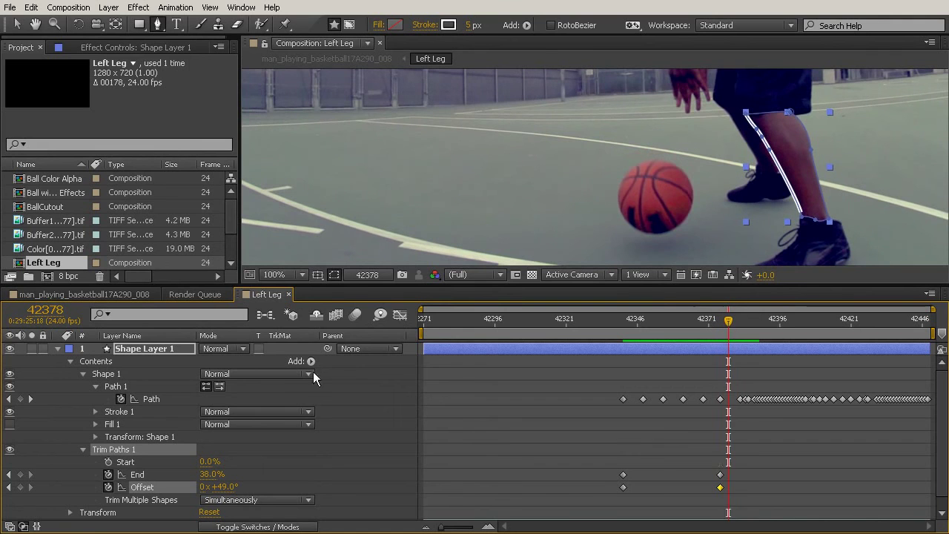
drag(219, 487, 233, 486)
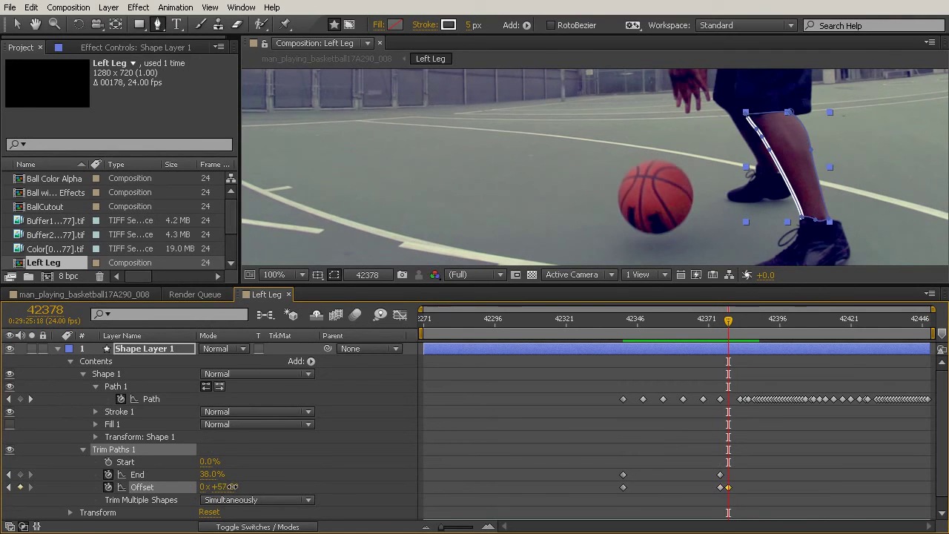
mouse_move(729, 320)
mouse_down()
mouse_move(717, 320)
mouse_move(745, 329)
mouse_up()
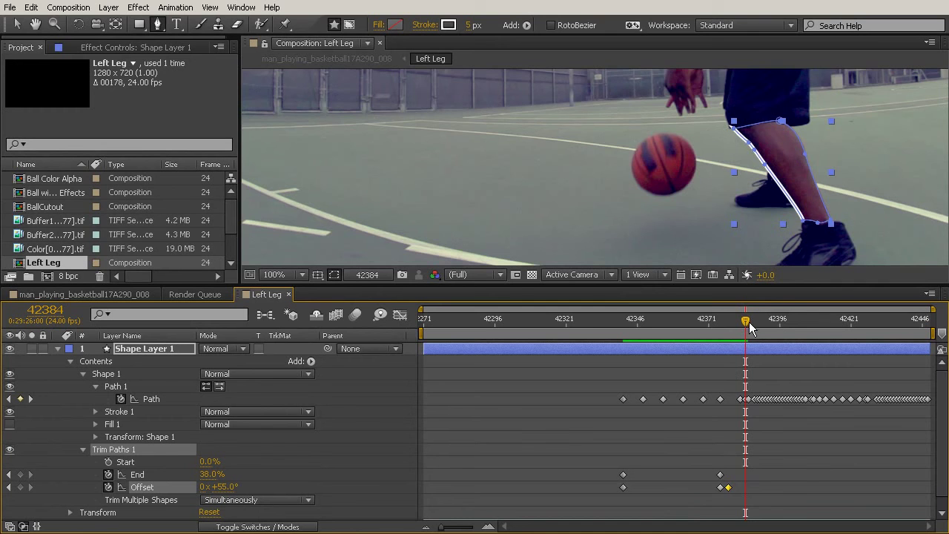
mouse_move(746, 320)
mouse_down()
mouse_move(712, 324)
mouse_move(743, 322)
mouse_move(723, 335)
mouse_move(742, 334)
mouse_up()
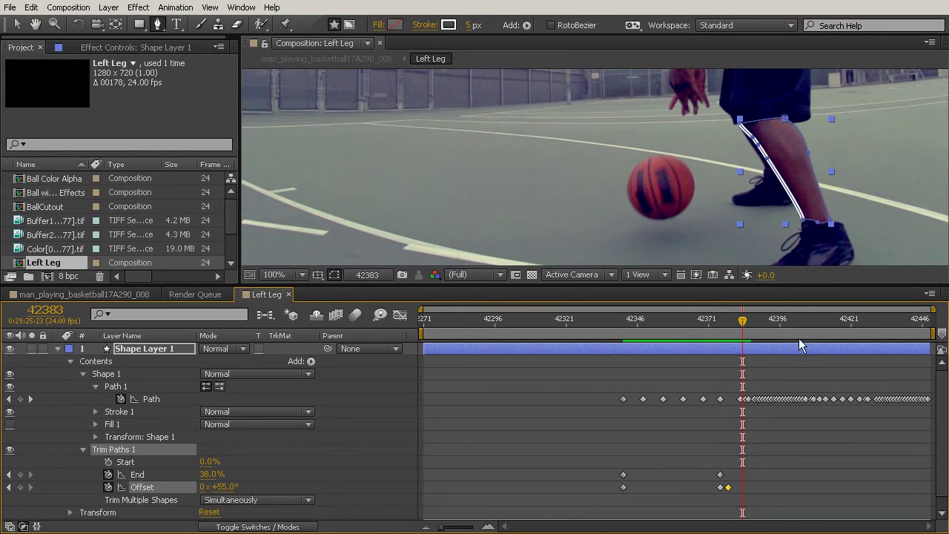
drag(743, 327, 779, 357)
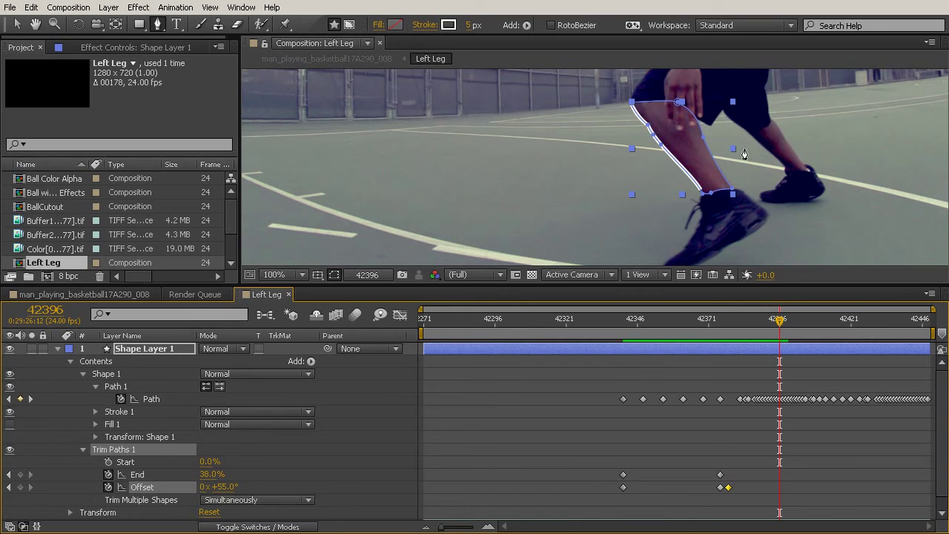
Add Position keyframes to Shape Layer 1 at frames 42392 and 42399, keeping the value 640, 360
mouse_move(783, 333)
mouse_down()
mouse_move(756, 329)
mouse_move(768, 330)
mouse_up()
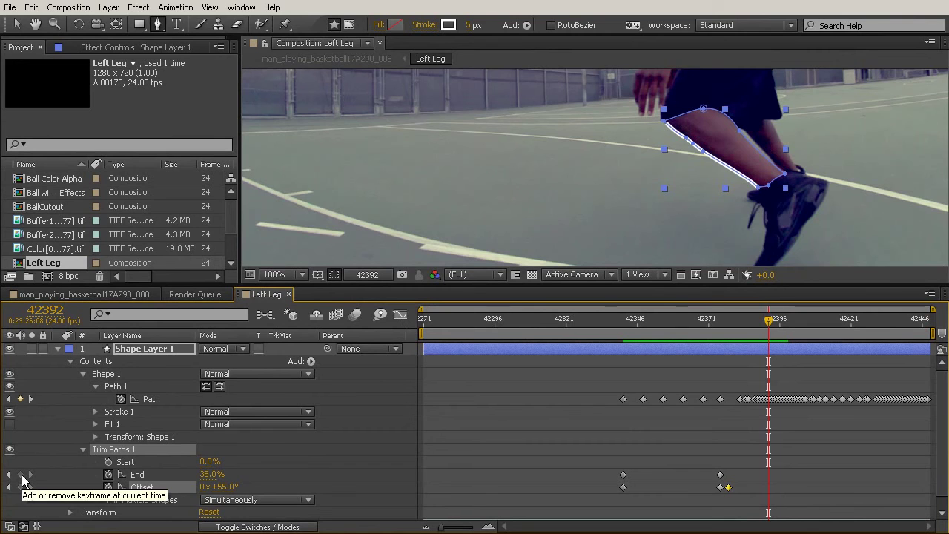
click(144, 346)
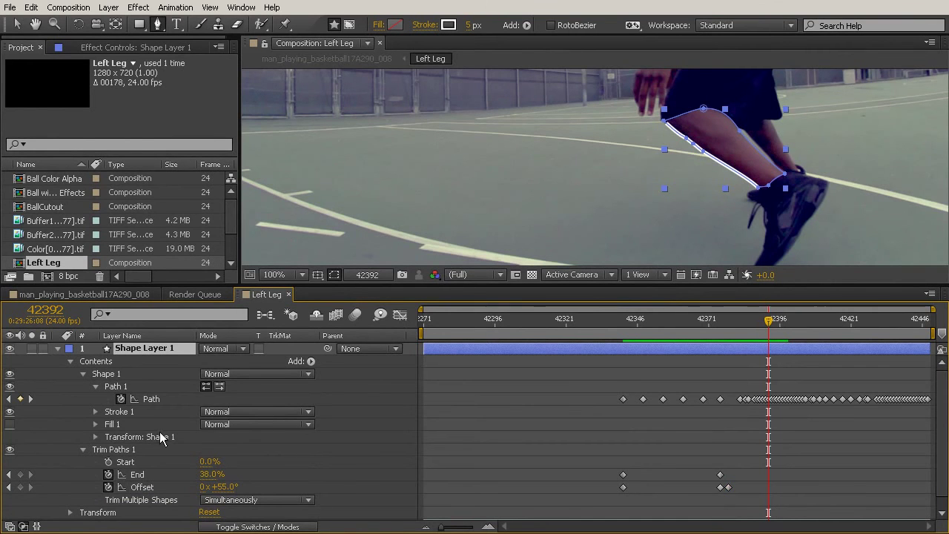
key(p)
click(95, 361)
drag(772, 322, 788, 328)
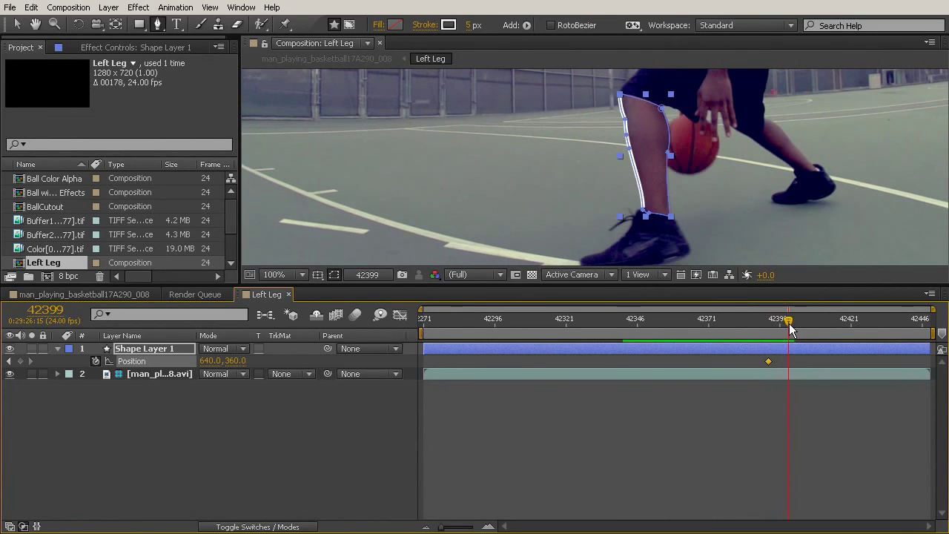
click(21, 361)
Nudge Shape Layer 1 down and left along the shin at frame 42394 to position 636, 365.5
drag(786, 317, 777, 326)
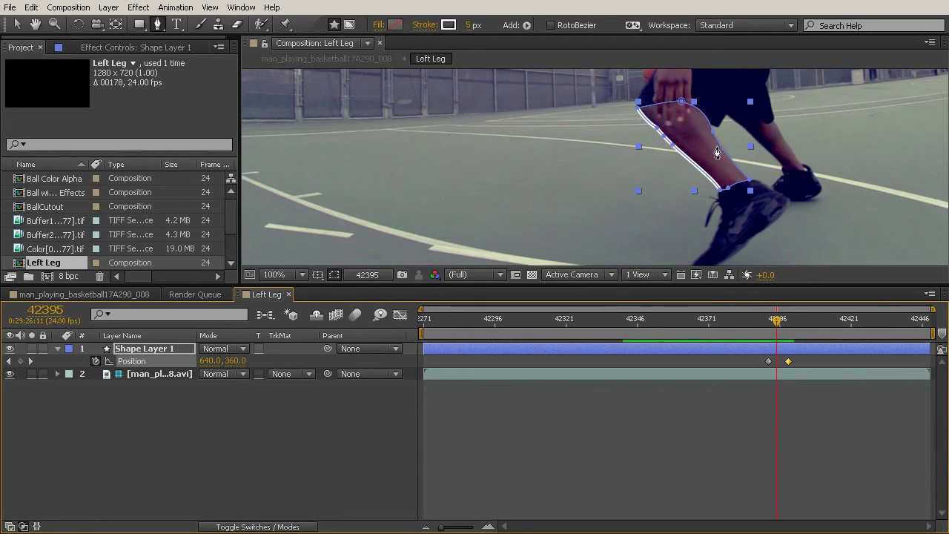
key(v)
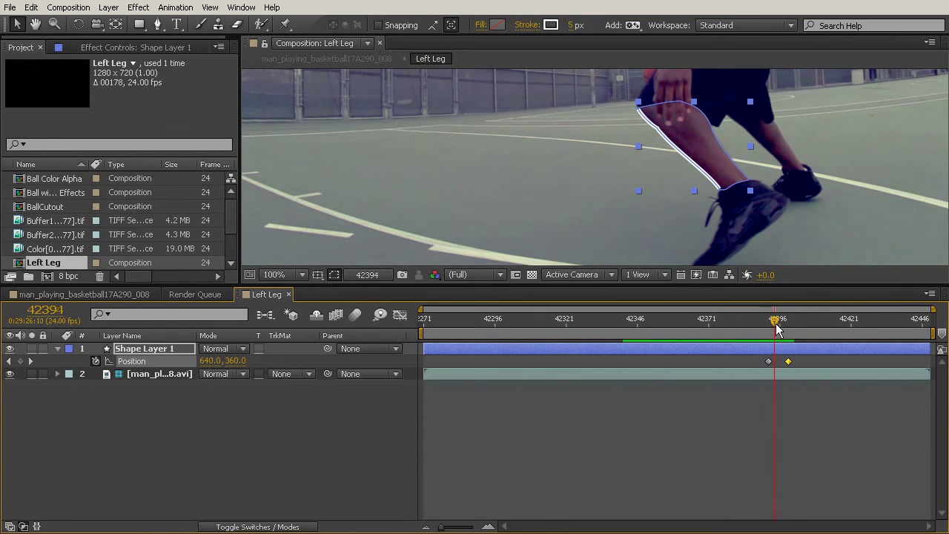
drag(778, 330, 771, 330)
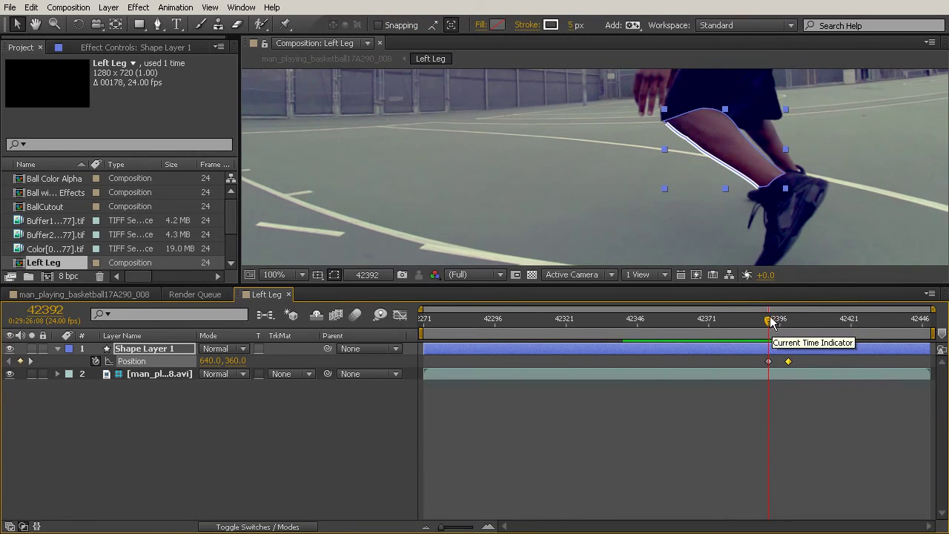
key(Page_Down)
key(Page_Down)
key(period)
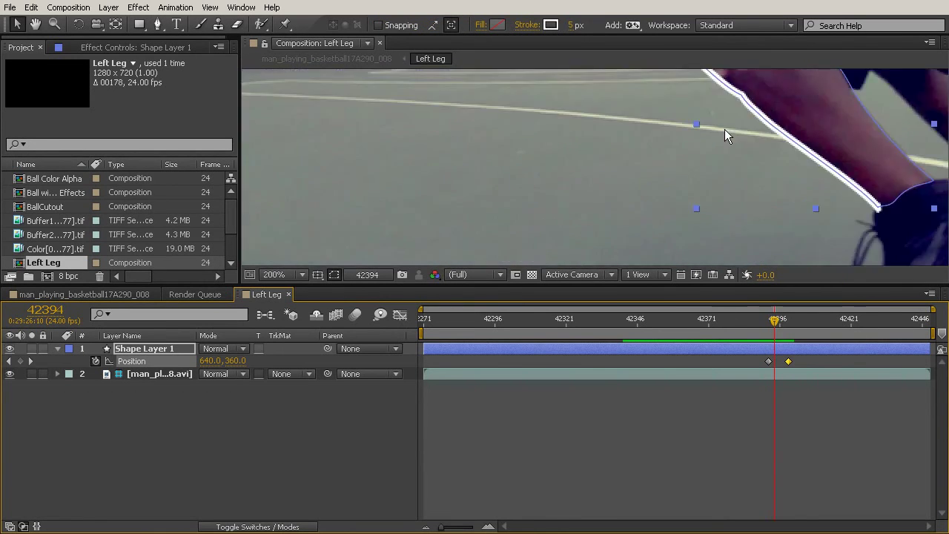
key(Left)
key(Left)
key(Left)
key(Down)
key(Down)
key(Down)
key(Down)
key(Left)
key(Left)
key(Down)
key(Down)
key(Down)
drag(865, 126, 750, 200)
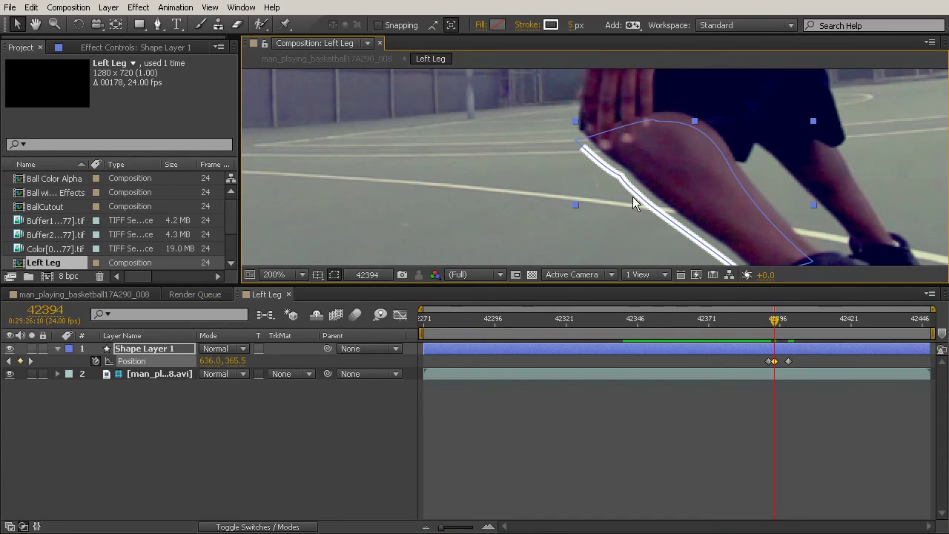
Shift the shape right onto the shin at frame 42397 to position 646.4, 360.7 and compare it with frame 42396
drag(773, 322, 781, 327)
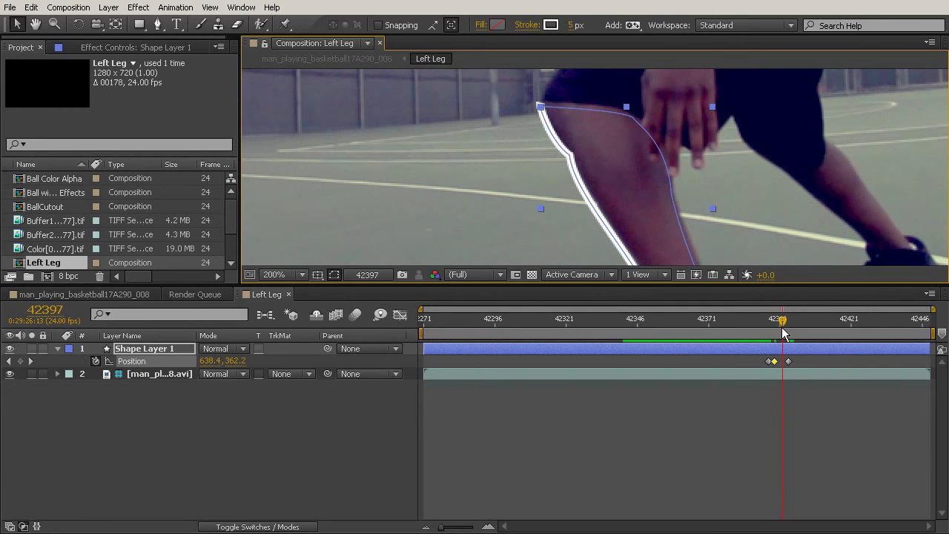
key(Right)
key(Right)
drag(591, 199, 600, 196)
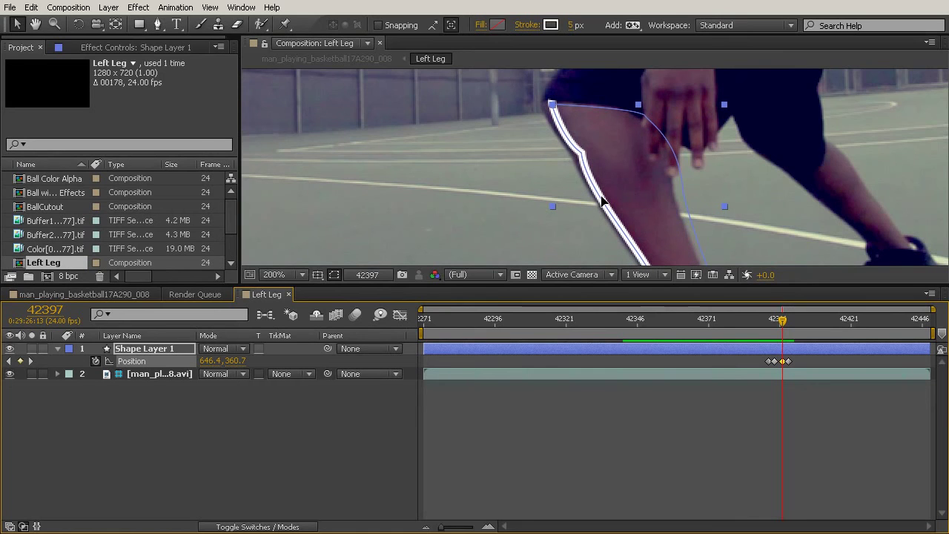
key(Page_Up)
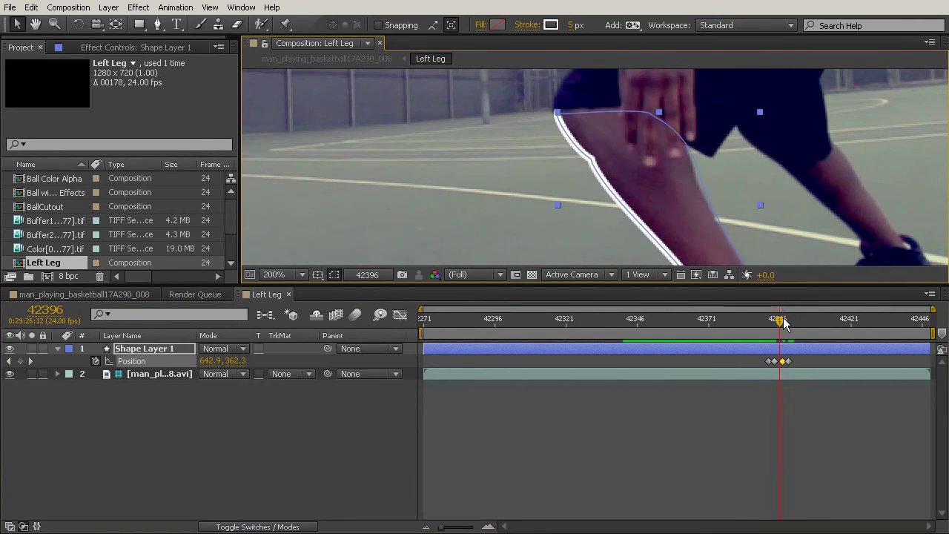
key(Page_Down)
key(Page_Up)
key(Page_Down)
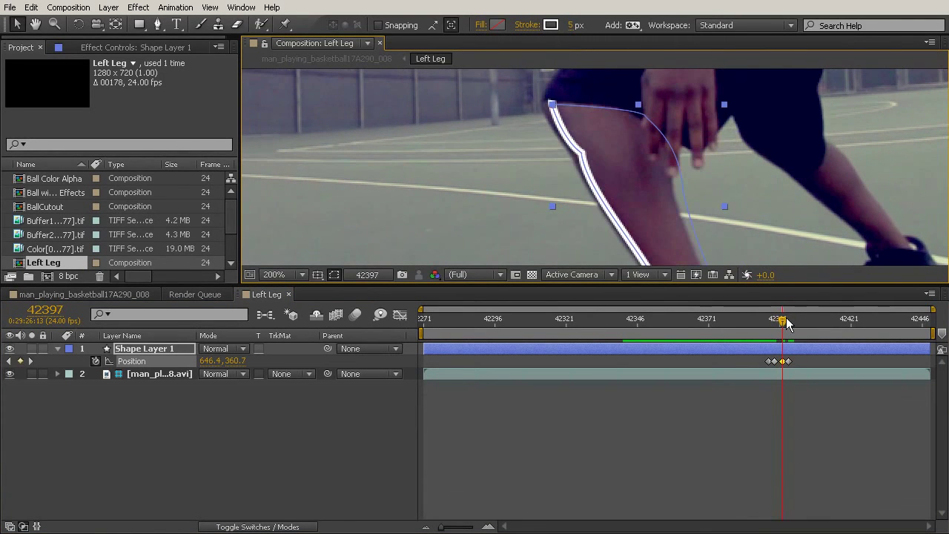
Move the shape outside the footage at frame 42396 to about 1270.9, 318.3 and check frames 42394 and 42395
key(Page_Up)
scroll(744, 197, down, 2)
drag(623, 174, 854, 158)
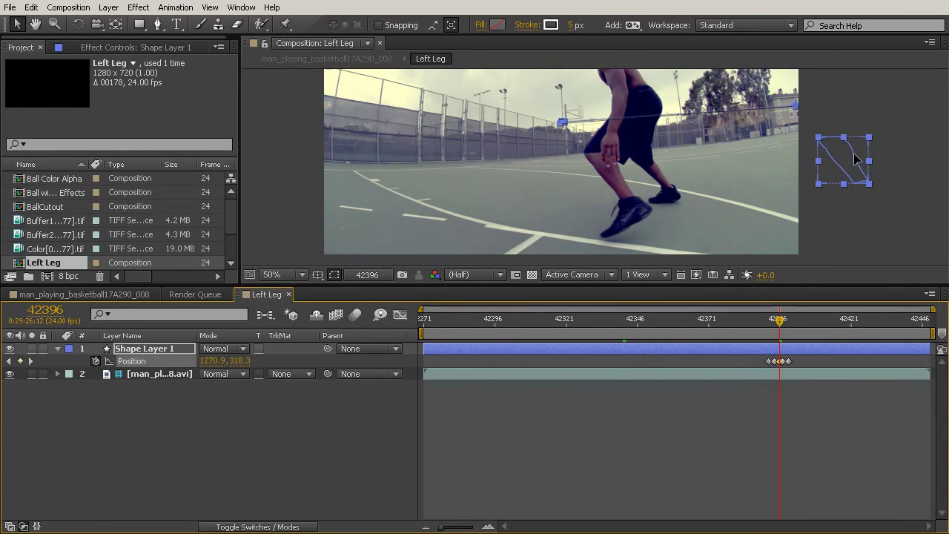
click(776, 324)
click(772, 324)
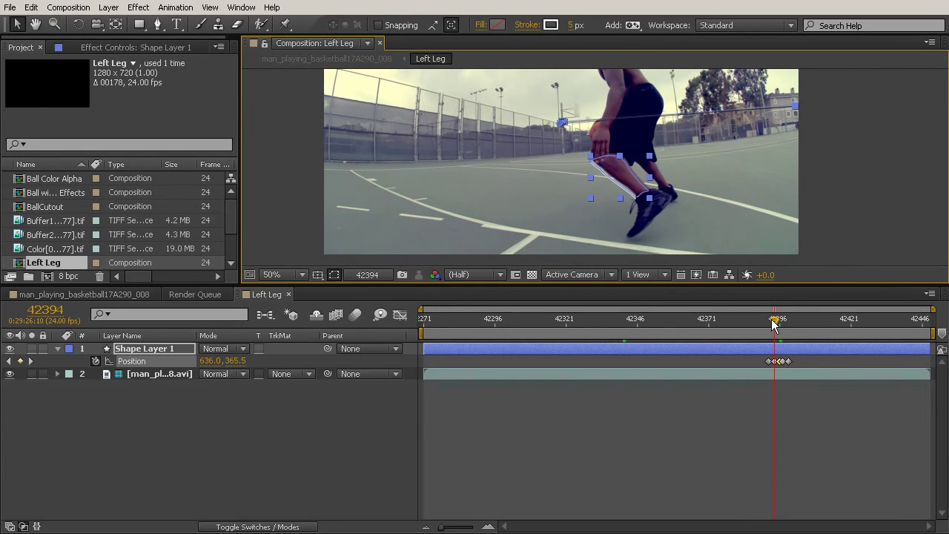
click(775, 323)
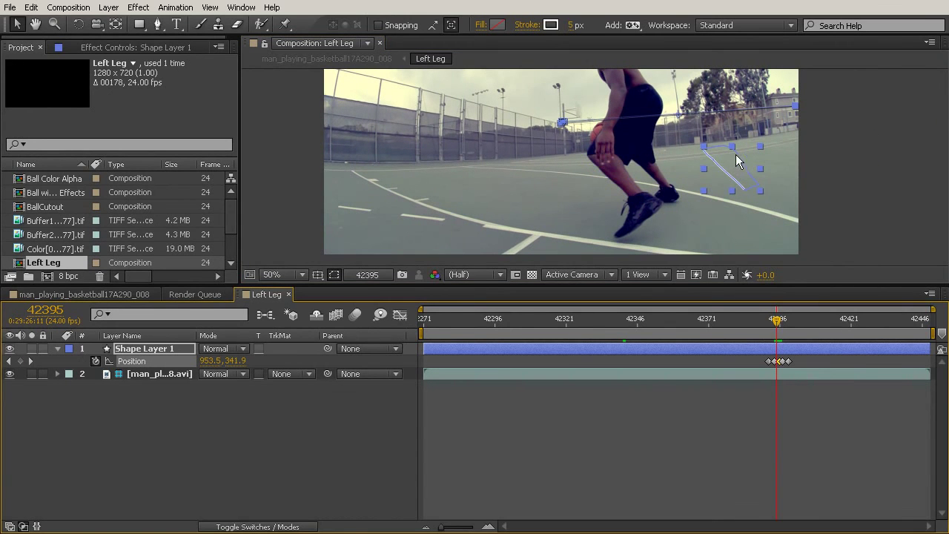
Move Shape Layer 1 outside the footage at frame 42395, to position 1261.5, 345.9
drag(739, 154, 853, 154)
scroll(662, 166, up, 3)
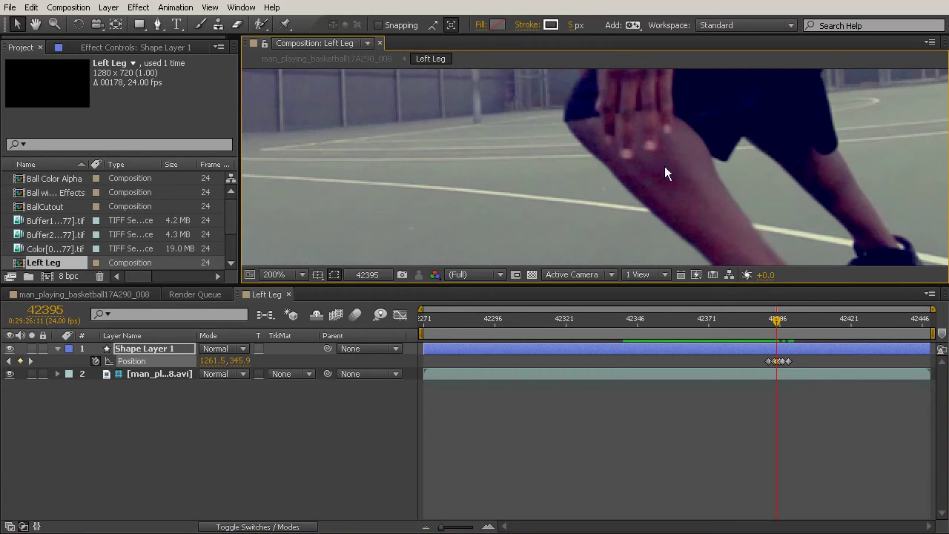
scroll(751, 179, down, 2)
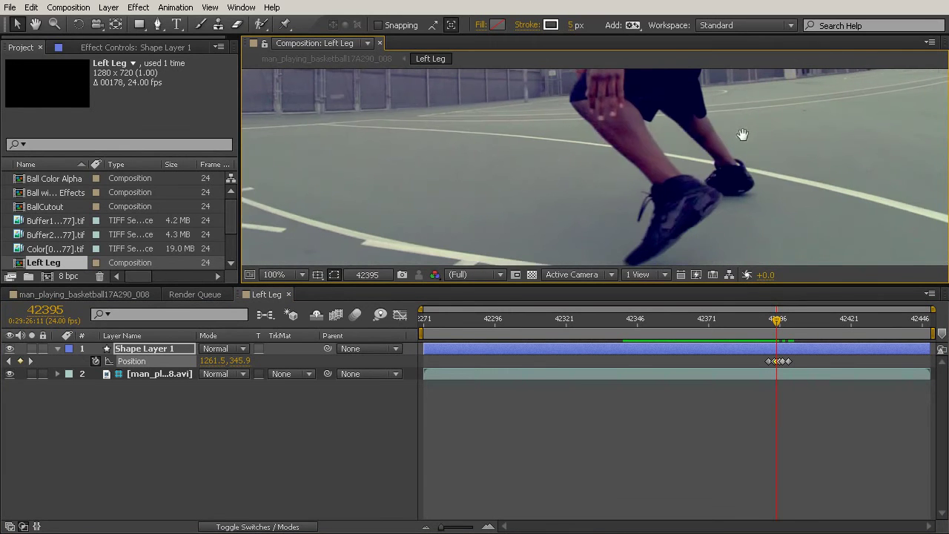
Reveal the Path keyframes of Shape 1 and compare the line on the leg at frames 42400, 42395 and 42397
mouse_move(777, 326)
mouse_down()
mouse_move(766, 327)
mouse_move(802, 330)
mouse_move(766, 328)
mouse_move(804, 336)
mouse_move(789, 335)
mouse_up()
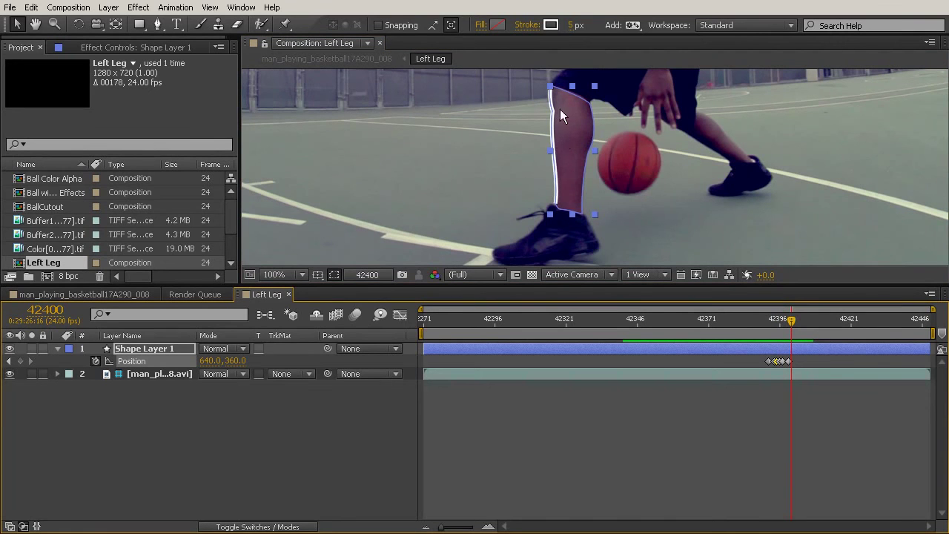
click(58, 349)
click(58, 349)
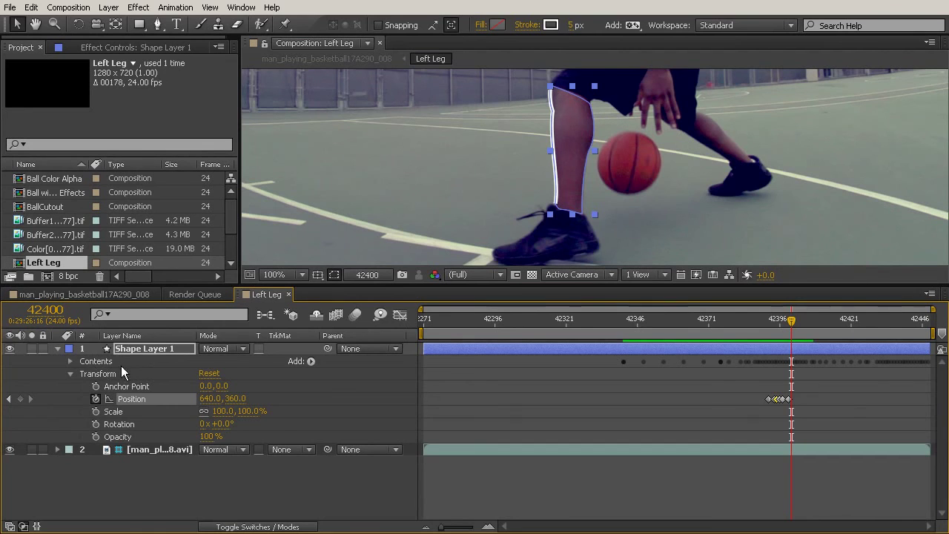
click(75, 360)
click(69, 361)
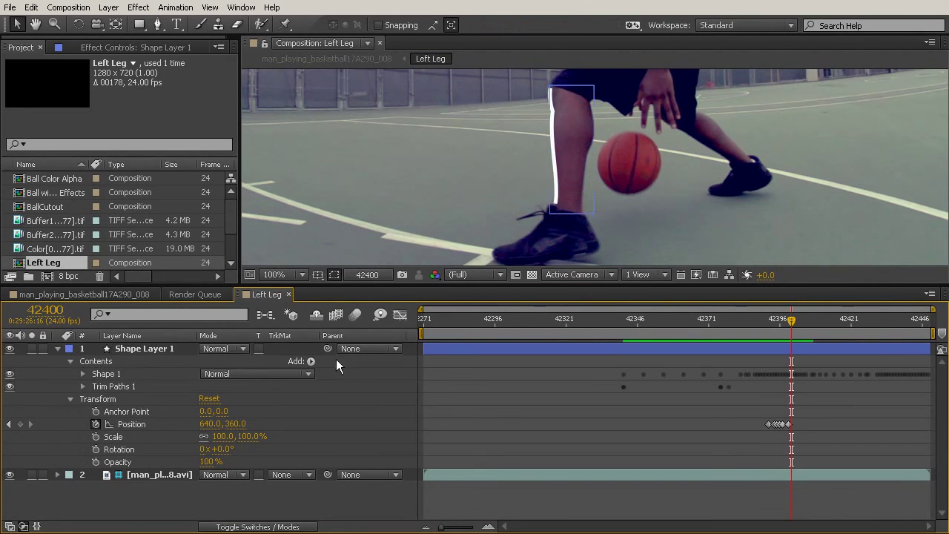
click(83, 373)
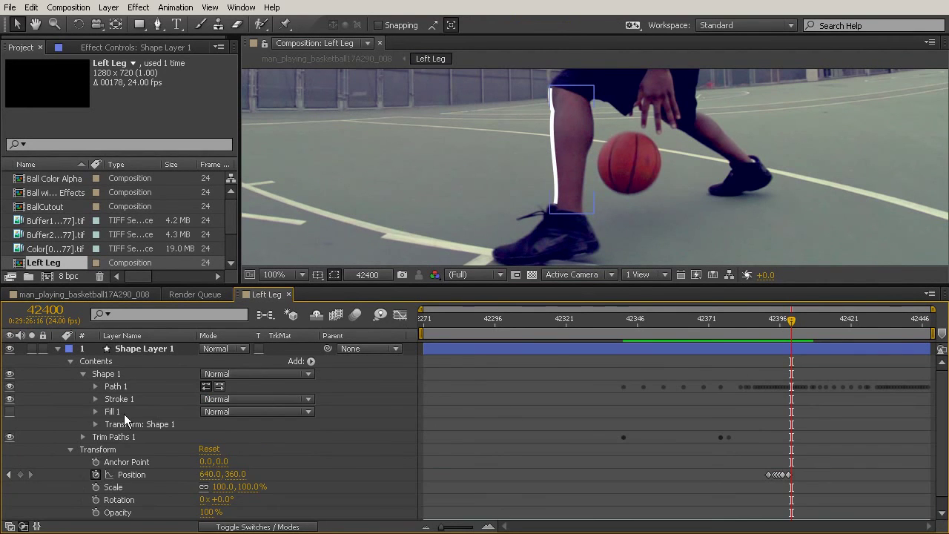
click(95, 386)
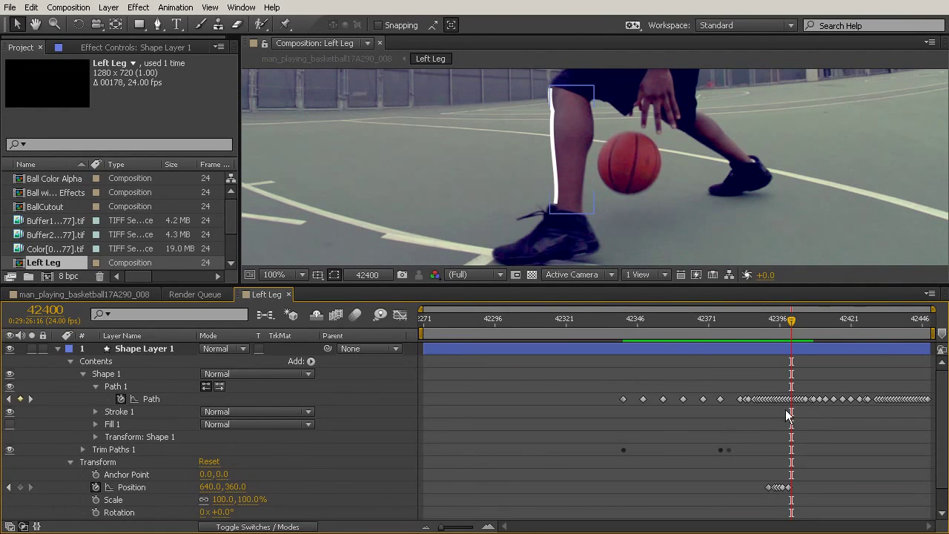
drag(786, 328, 775, 325)
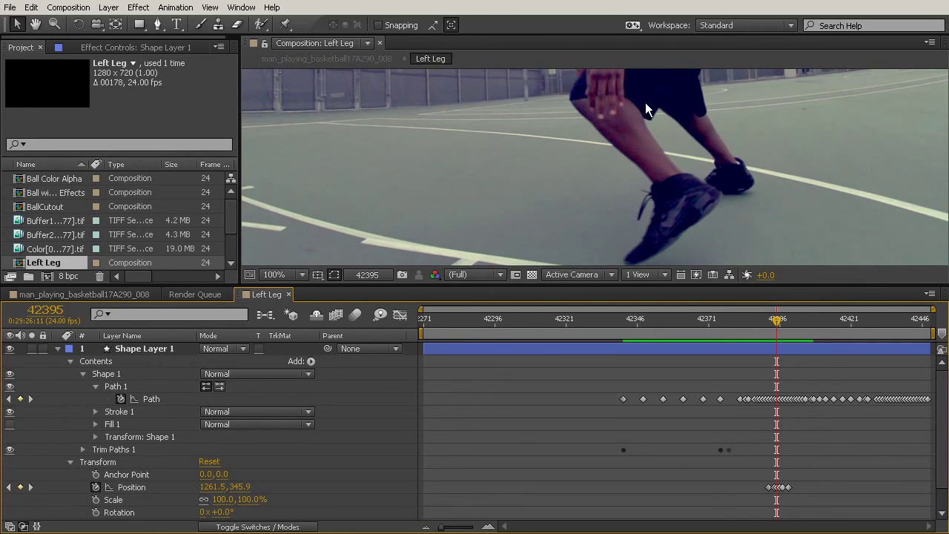
drag(774, 320, 778, 318)
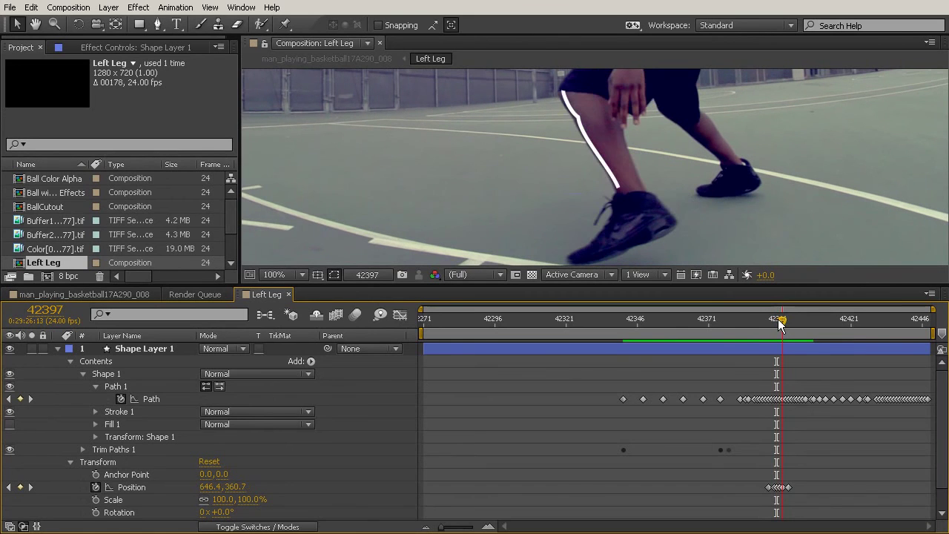
click(571, 111)
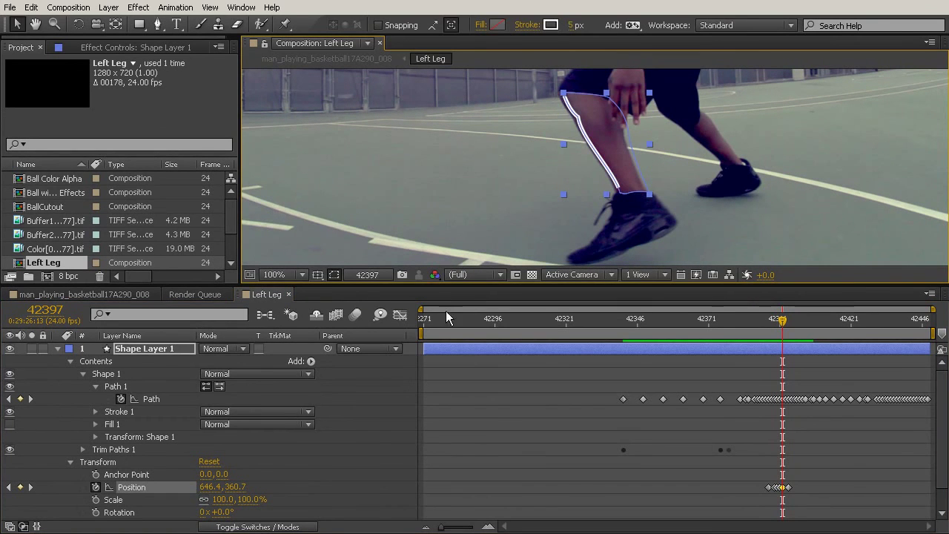
Key Trim Paths End at 36% and Offset at 230° on frame 42399, and shift both keyframes to frame 42397
drag(776, 320, 787, 324)
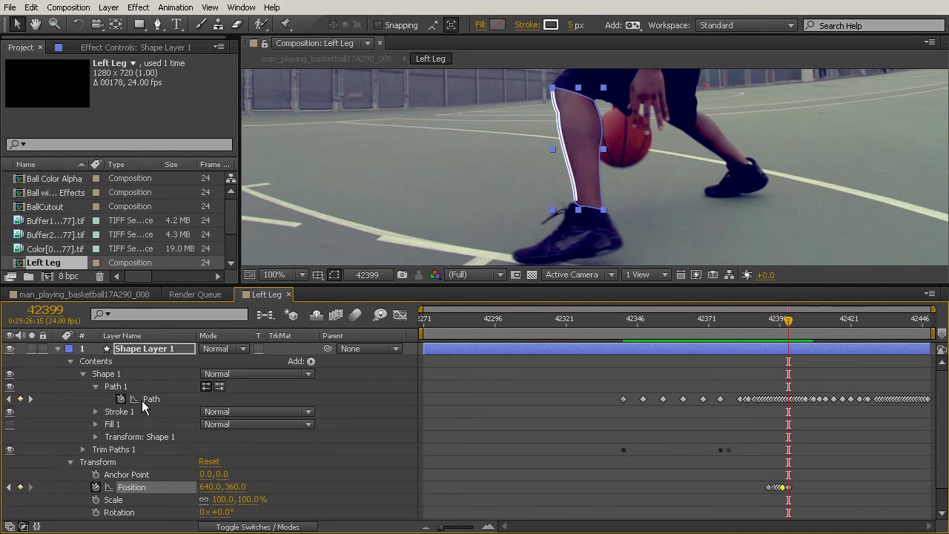
click(83, 450)
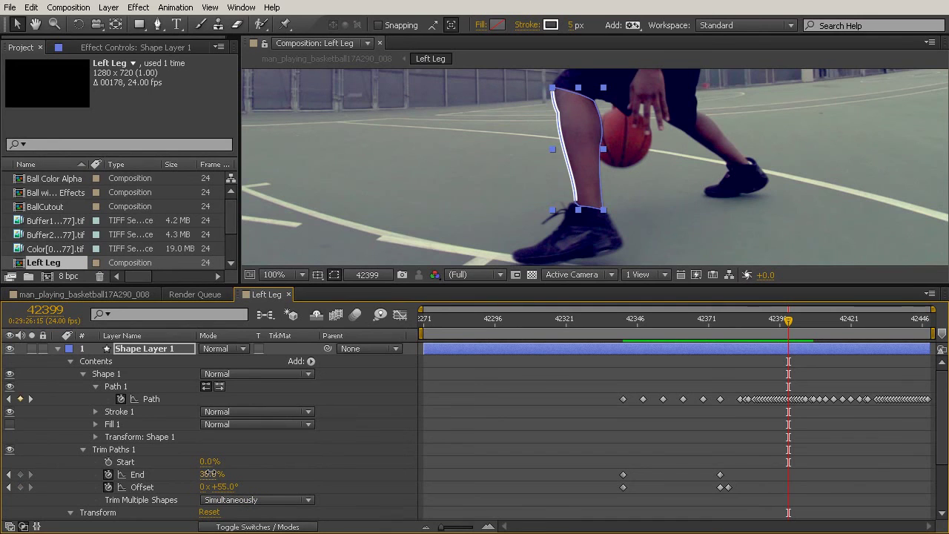
mouse_move(213, 473)
mouse_down()
mouse_move(245, 492)
mouse_move(319, 491)
mouse_move(367, 510)
mouse_up()
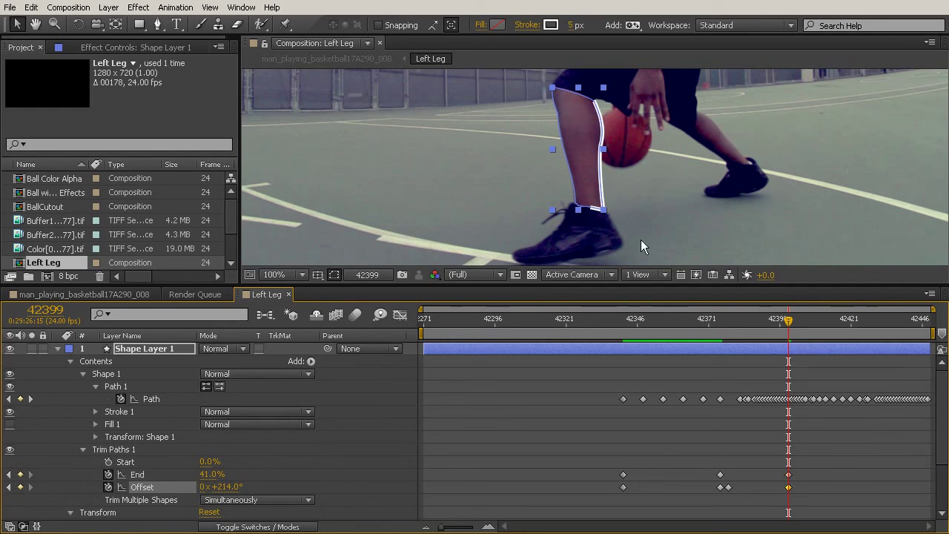
click(205, 474)
drag(205, 474, 239, 487)
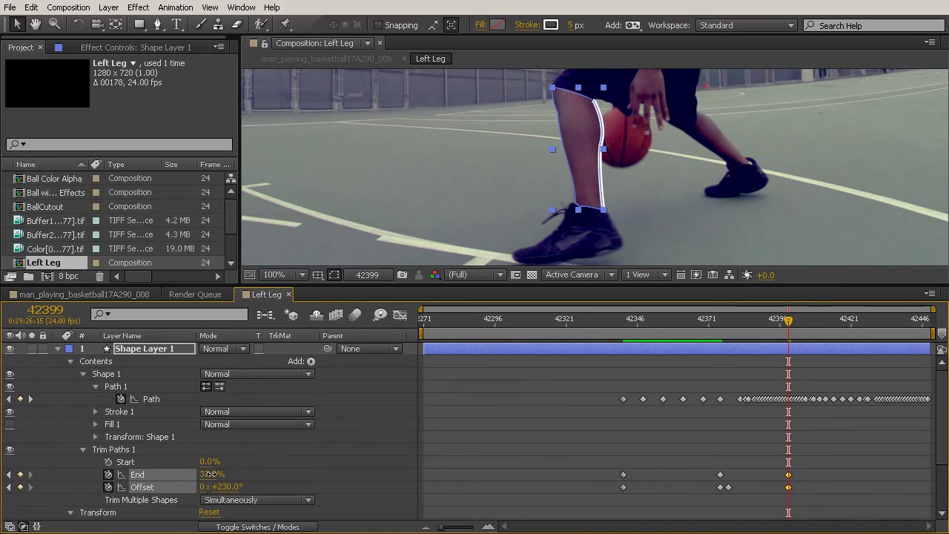
drag(211, 474, 209, 474)
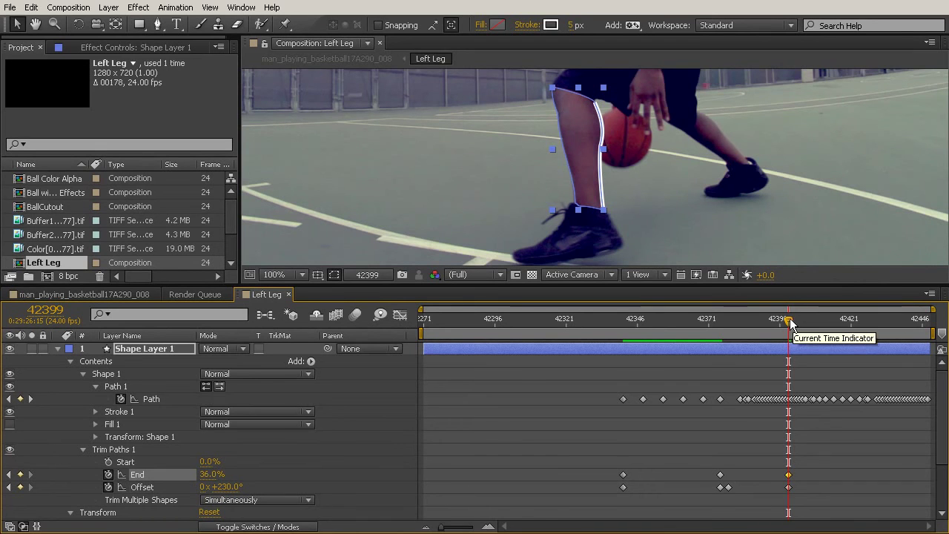
drag(789, 323, 783, 327)
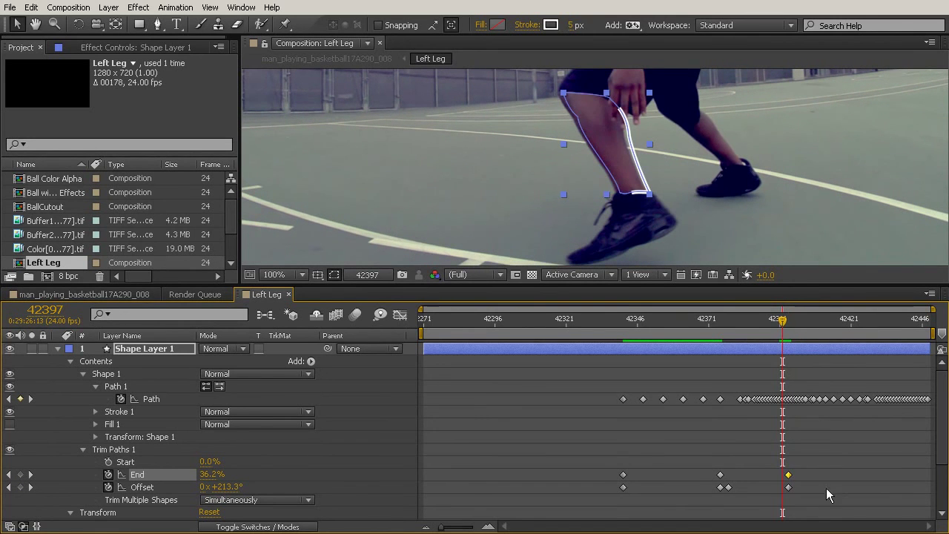
drag(807, 464, 782, 487)
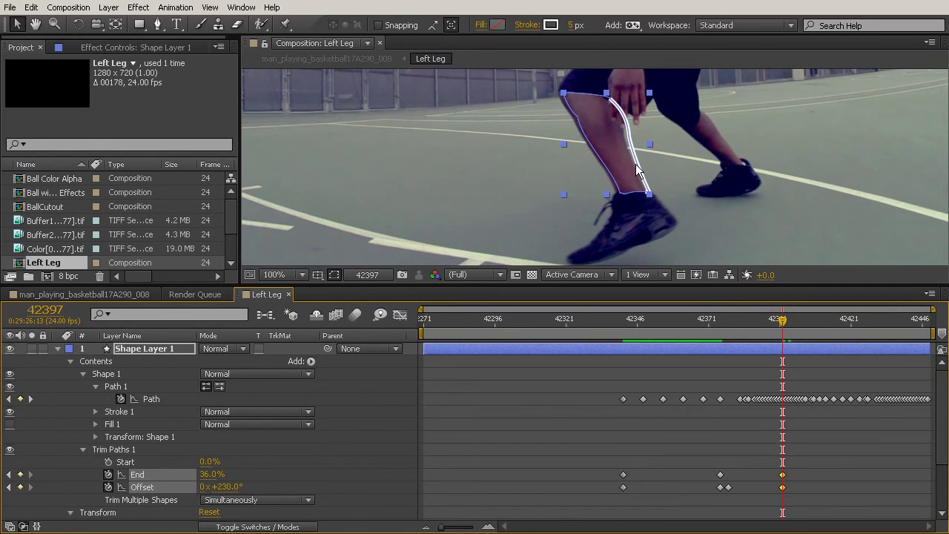
Add a Trim Paths End keyframe at frame 42378 and copy that frame's End and Offset keyframes to frame 42396
drag(788, 328, 727, 348)
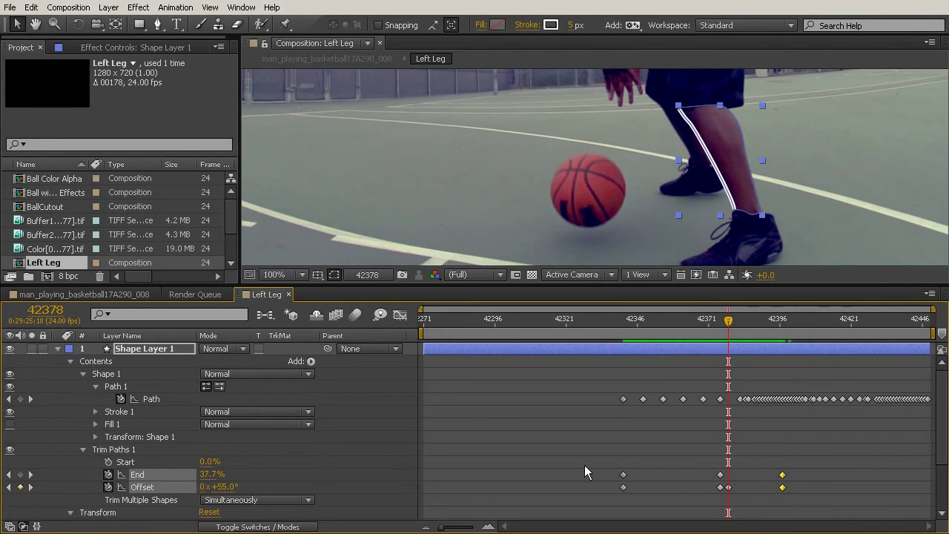
click(727, 487)
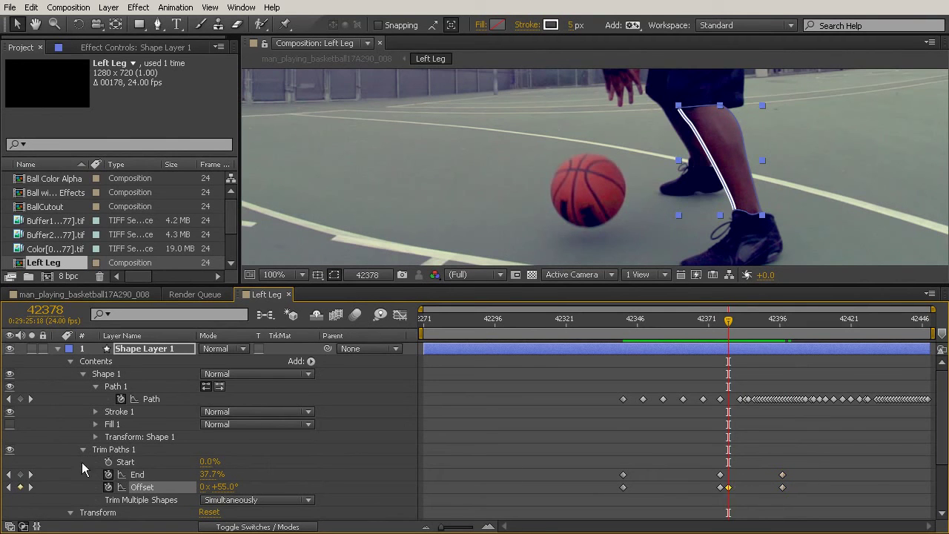
click(20, 474)
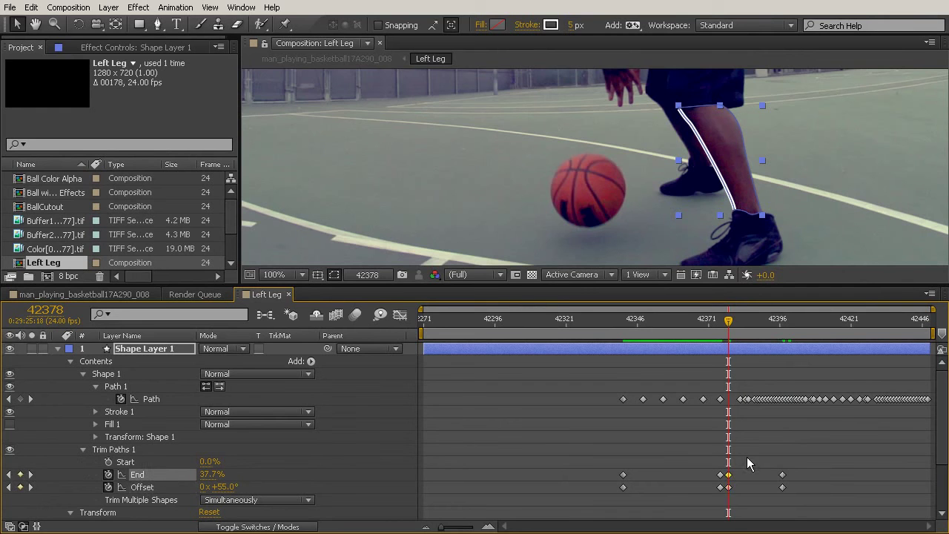
drag(730, 327, 777, 347)
drag(738, 464, 727, 512)
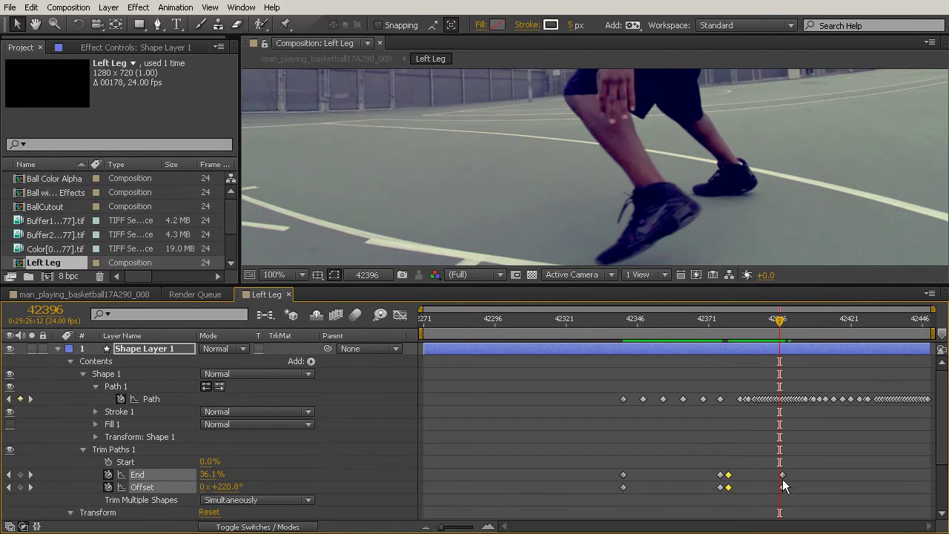
key(ctrl+v)
Check the line up to frame 42435 and add Trim Paths End and Offset keyframes at frame 42425, keeping 36% and 230°
drag(778, 327, 816, 398)
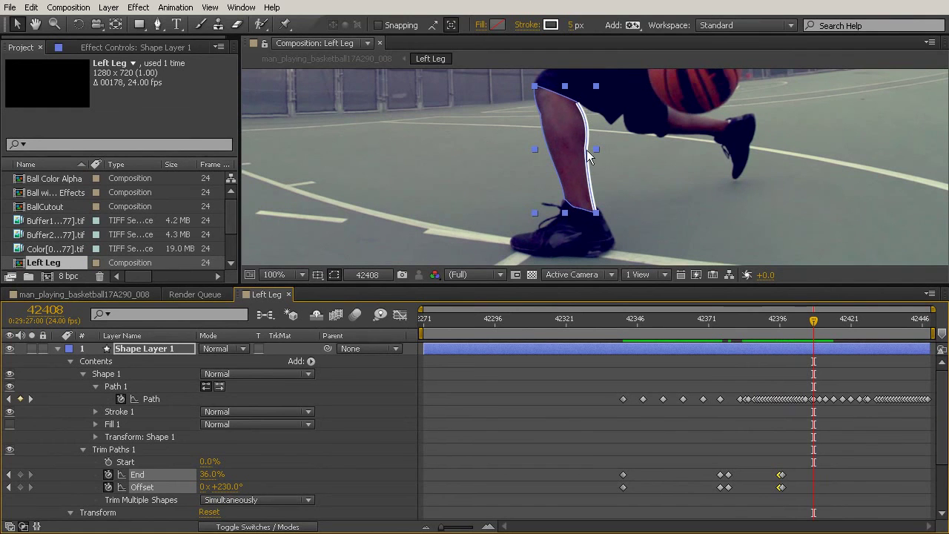
drag(696, 146, 659, 167)
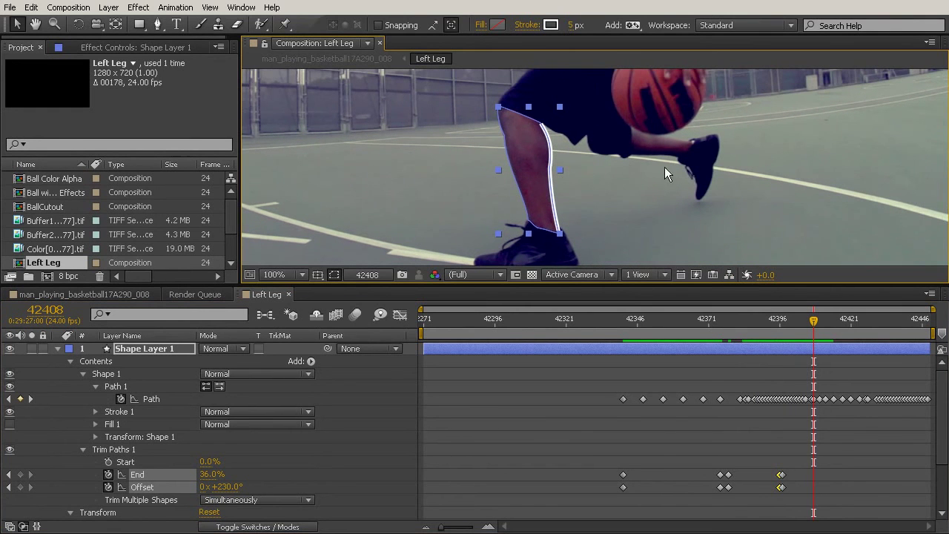
drag(815, 325, 894, 347)
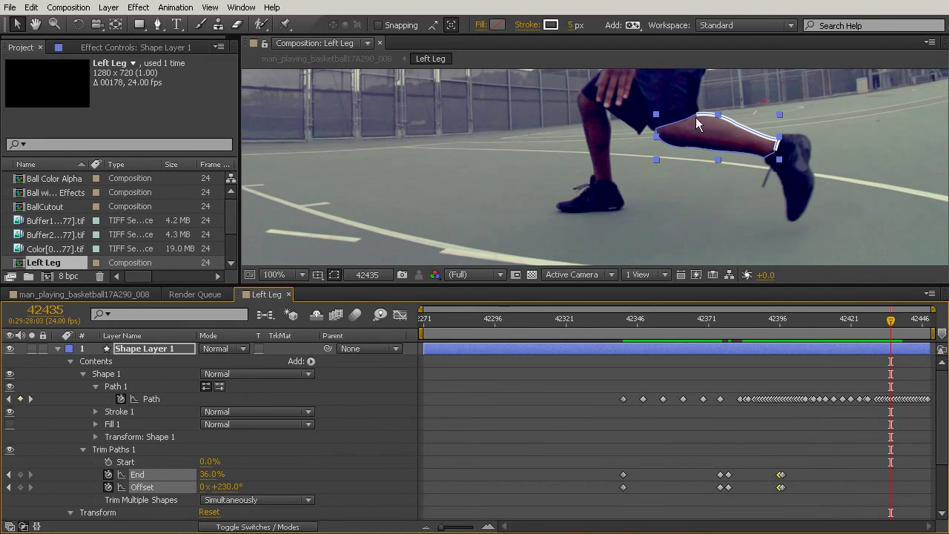
scroll(771, 135, up, 2)
drag(889, 320, 860, 324)
scroll(751, 119, down, 2)
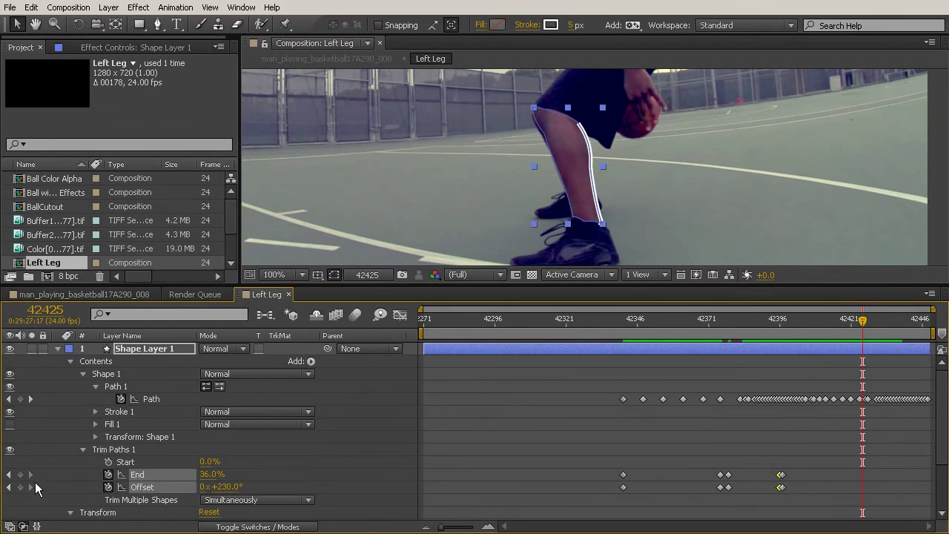
click(21, 474)
Key Trim Paths End at 28% and Offset at 260° on frame 42436 to fit the line along the raised calf
drag(868, 319, 890, 335)
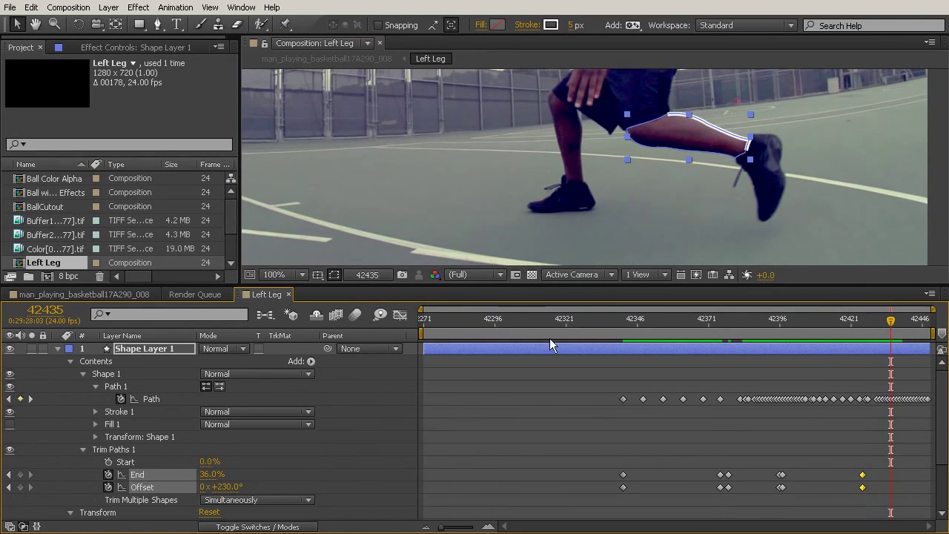
drag(209, 474, 232, 487)
mouse_move(890, 321)
mouse_down()
mouse_move(870, 324)
mouse_move(887, 324)
mouse_move(873, 324)
mouse_move(893, 338)
mouse_up()
mouse_move(886, 478)
mouse_down()
mouse_move(897, 501)
mouse_move(894, 493)
mouse_up()
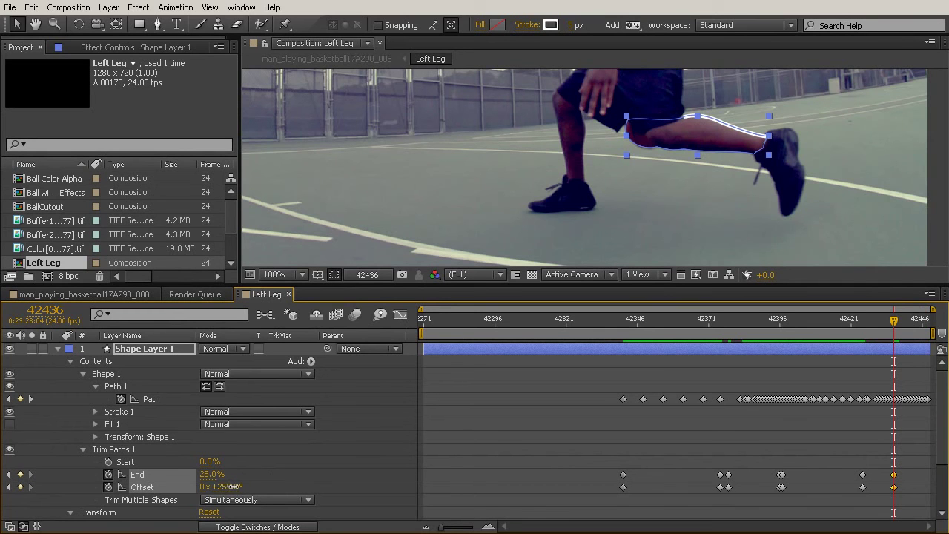
drag(235, 487, 235, 487)
Check the line around frame 42437 and add a Position keyframe at frame 42433, keeping 640, 360
mouse_move(893, 329)
mouse_down()
mouse_move(848, 329)
mouse_move(926, 348)
mouse_move(896, 348)
mouse_up()
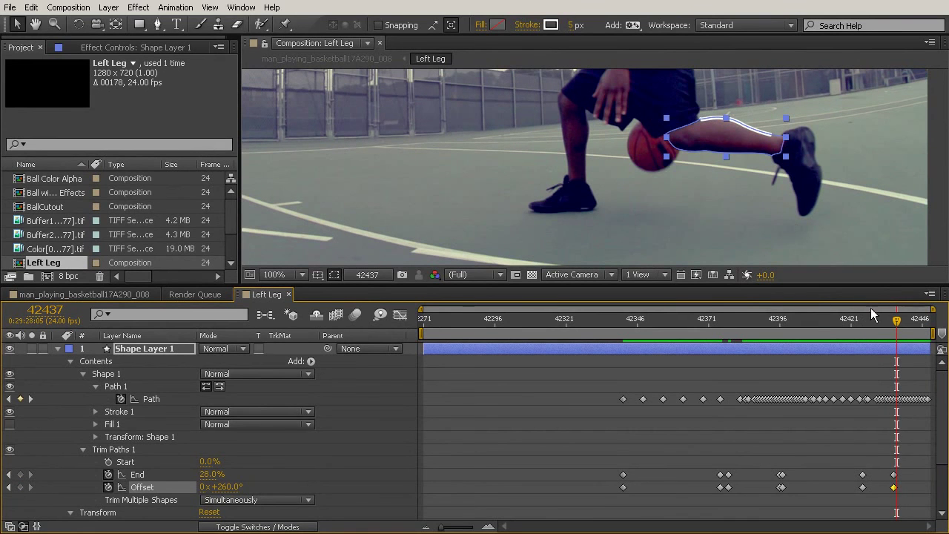
click(890, 320)
drag(889, 322, 885, 327)
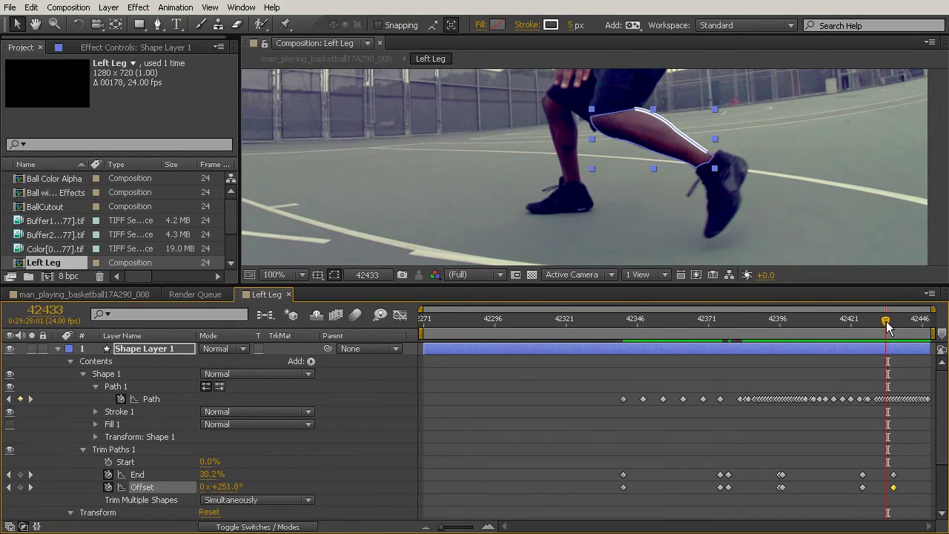
scroll(133, 502, down, 3)
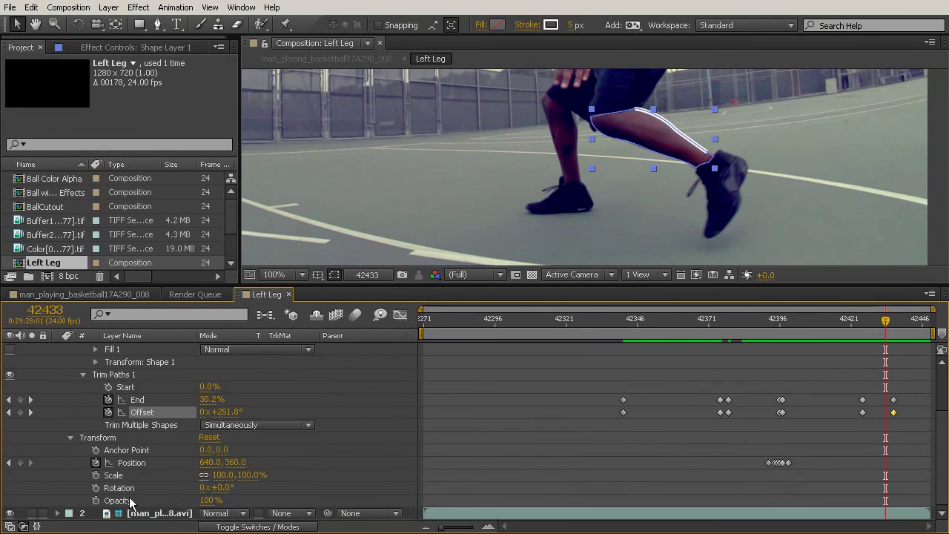
click(20, 463)
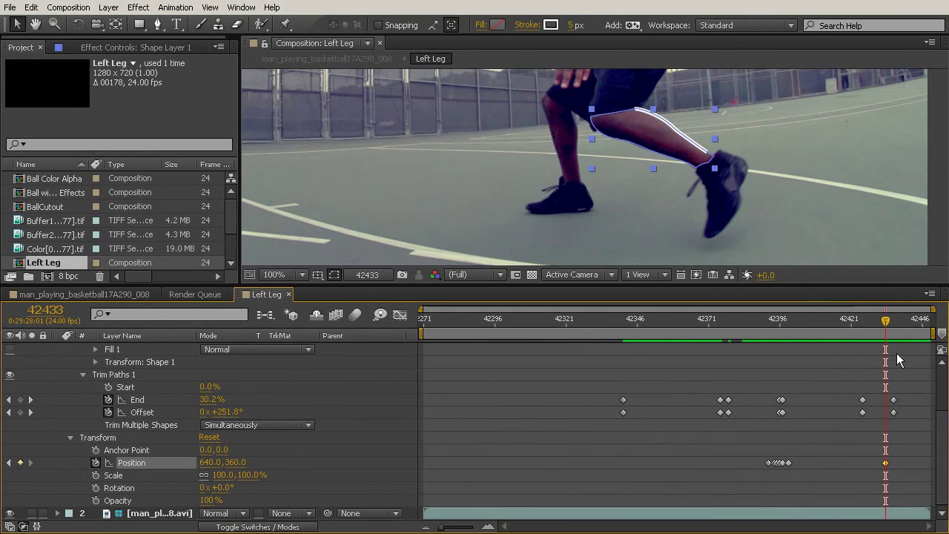
Nudge the shape up and right at frame 42435 to position 647, 354, and check the line at frame 42436
drag(886, 323, 892, 320)
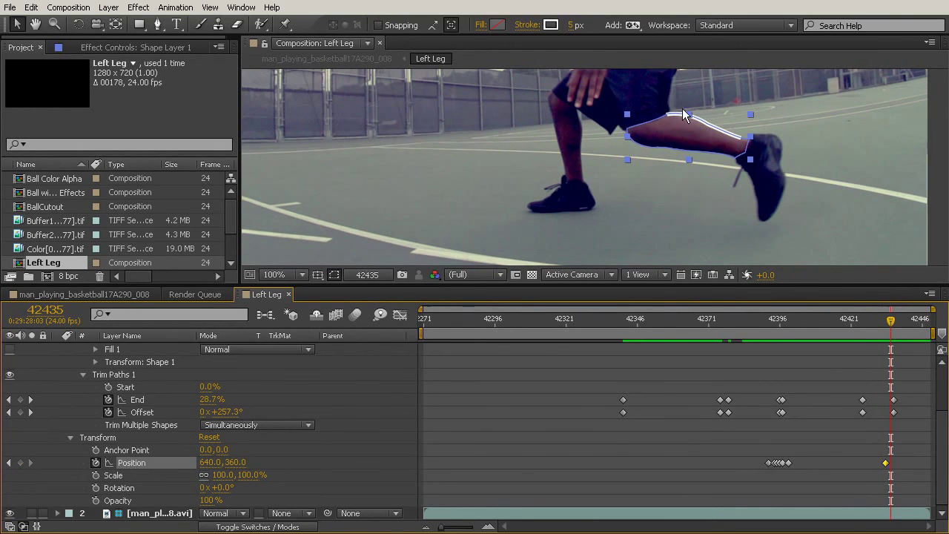
drag(706, 123, 711, 123)
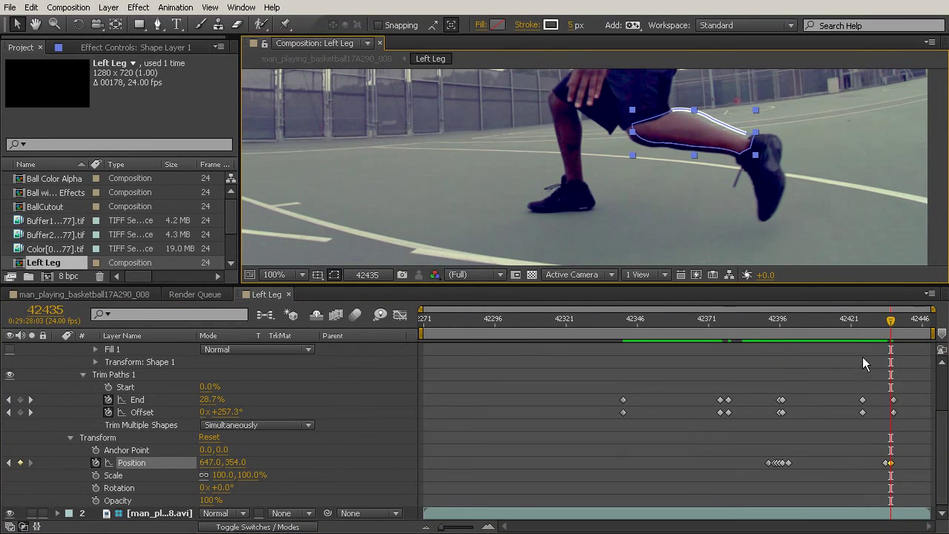
drag(890, 320, 893, 330)
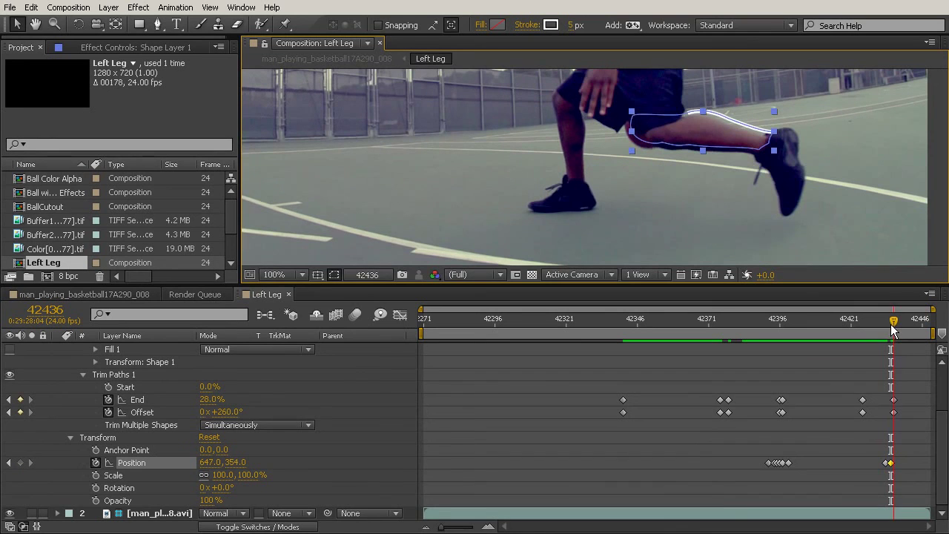
scroll(715, 154, down, 2)
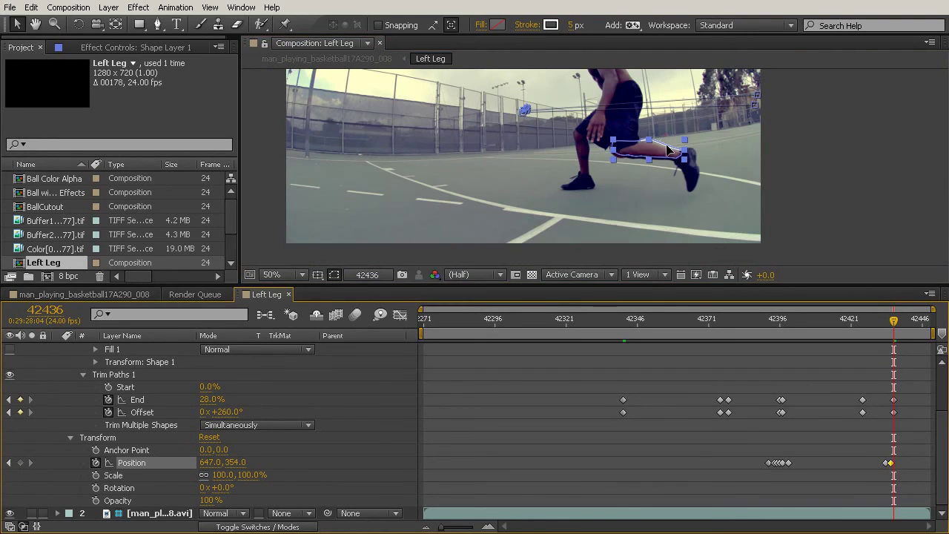
Add a Position keyframe of 640, 360 at frame 42439 and nudge the line to 637.8, 364.5 at frame 42438
drag(893, 324, 901, 323)
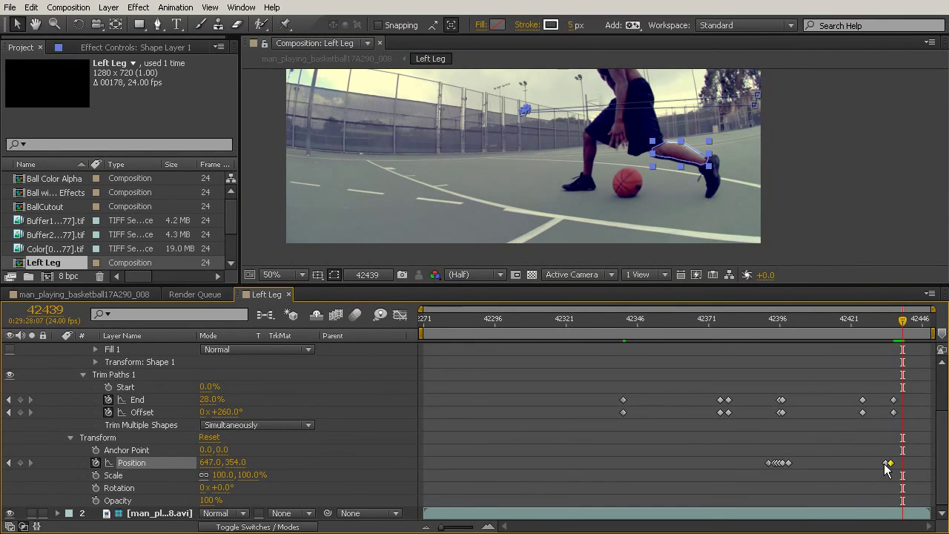
key(ctrl+v)
scroll(733, 152, up, 2)
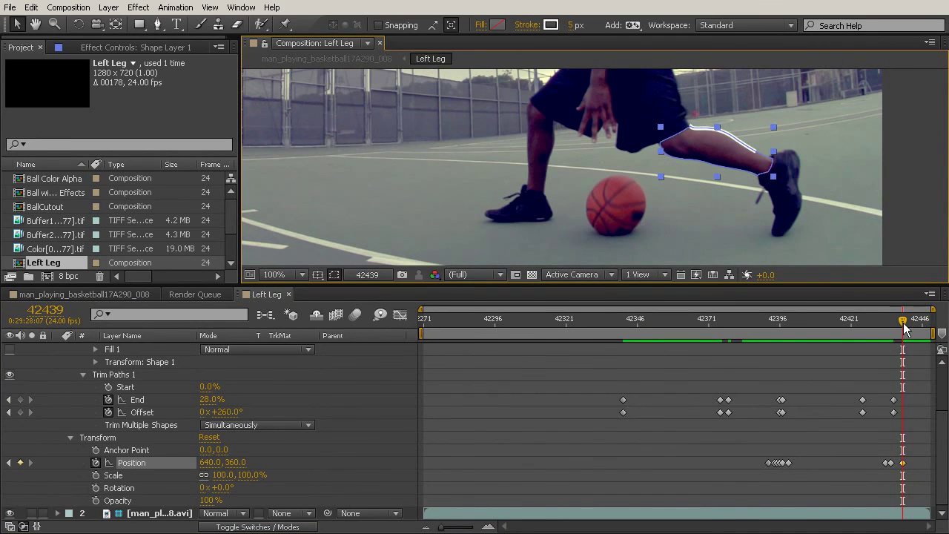
drag(903, 324, 901, 325)
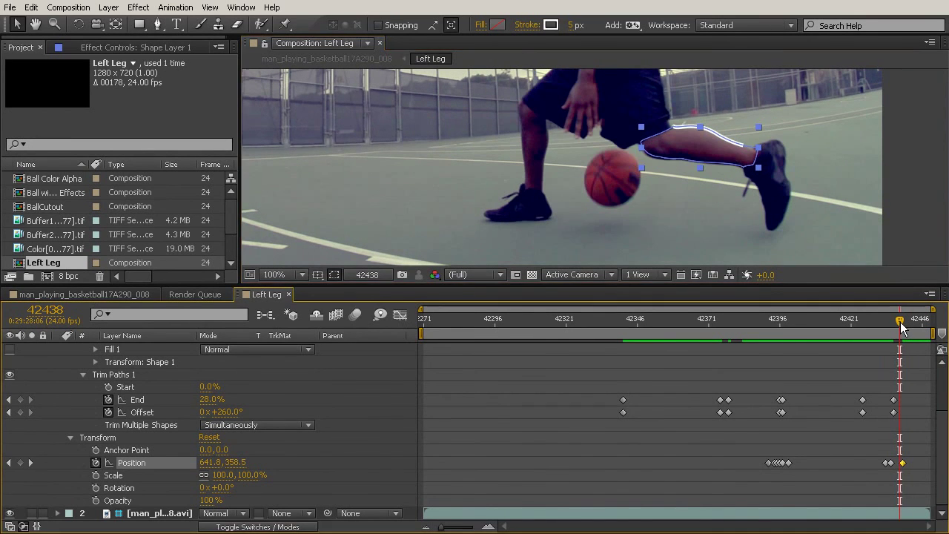
drag(722, 135, 719, 141)
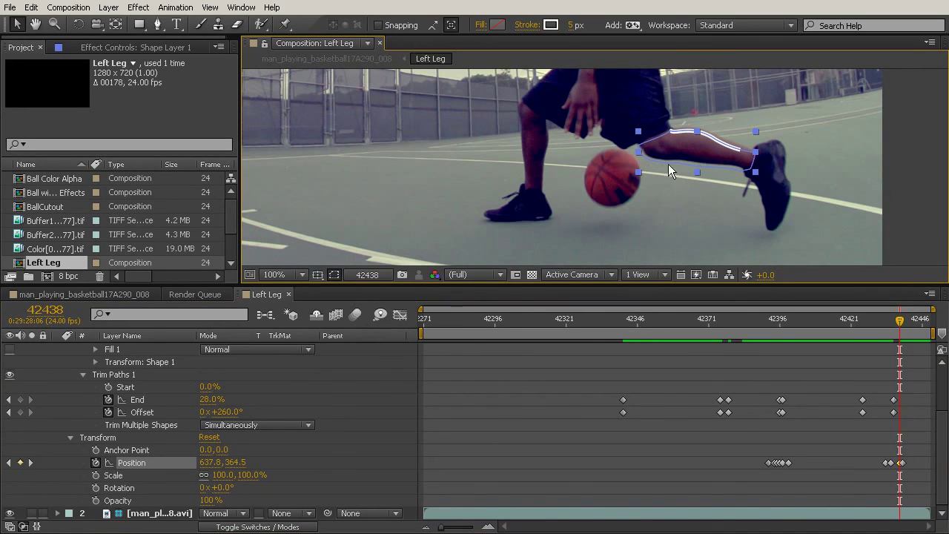
Move the line off the right side of the picture at frames 42437 and 42436, ending at position 1053.4, 368.5
drag(900, 326, 897, 326)
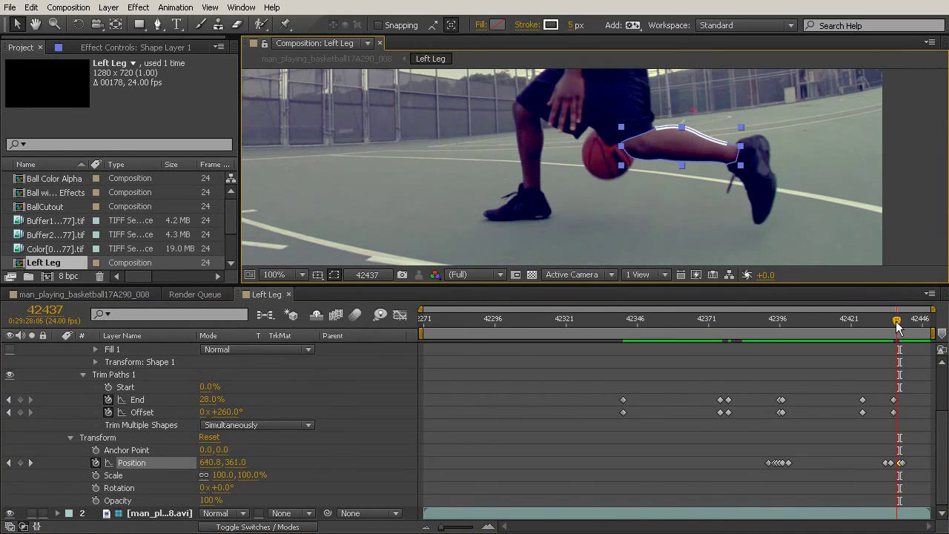
drag(691, 132, 948, 138)
drag(899, 320, 897, 327)
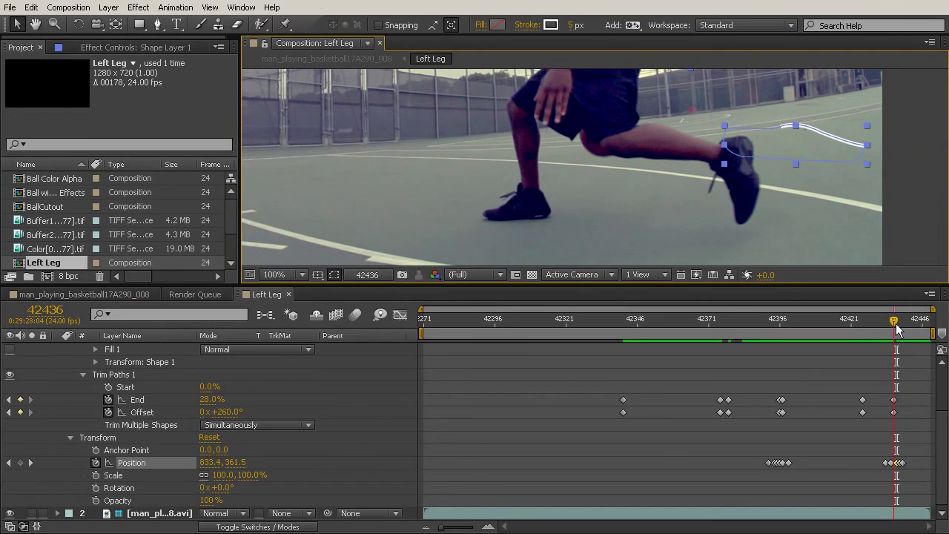
drag(801, 128, 943, 136)
drag(879, 327, 895, 350)
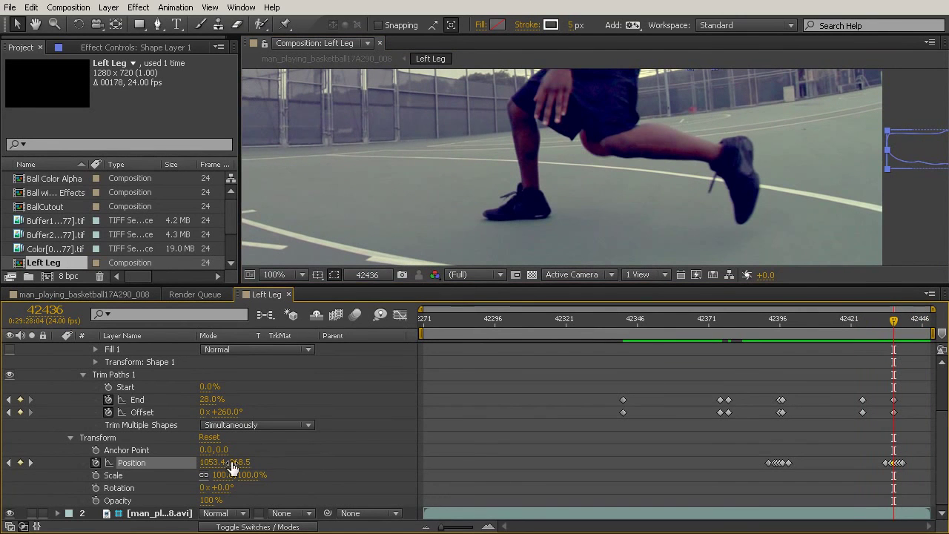
Key Trim Paths End at 39% and Offset at 1x+49° on frame 42440 to run the line along the calf's underside
click(131, 400)
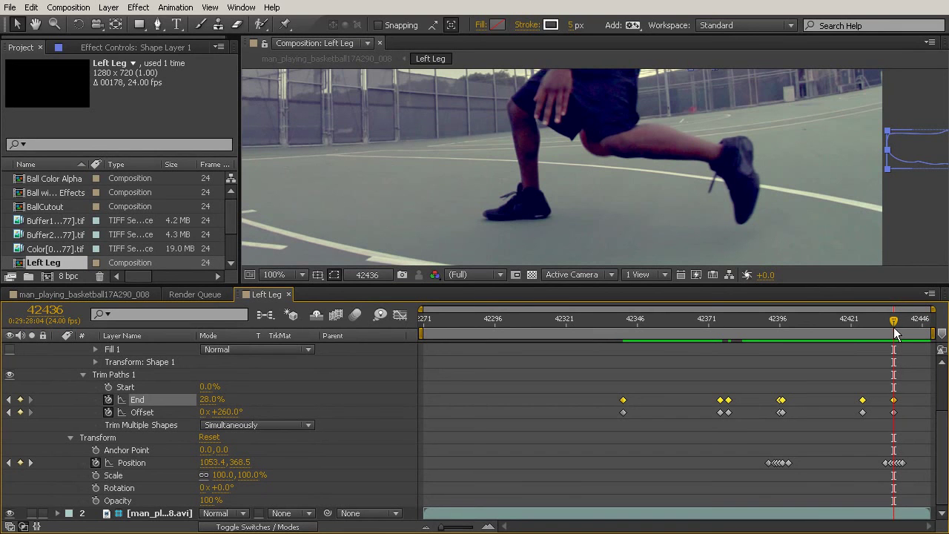
click(909, 402)
drag(895, 318, 905, 329)
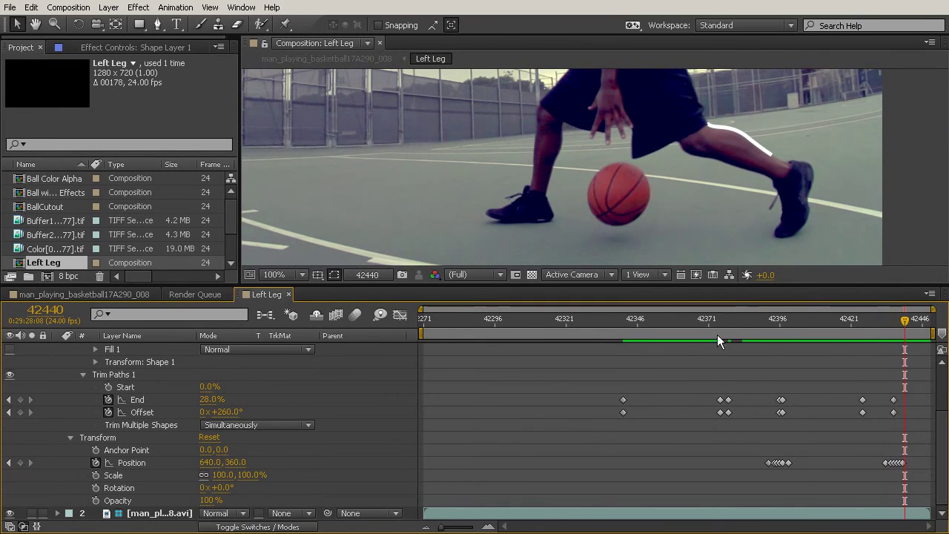
drag(232, 412, 369, 437)
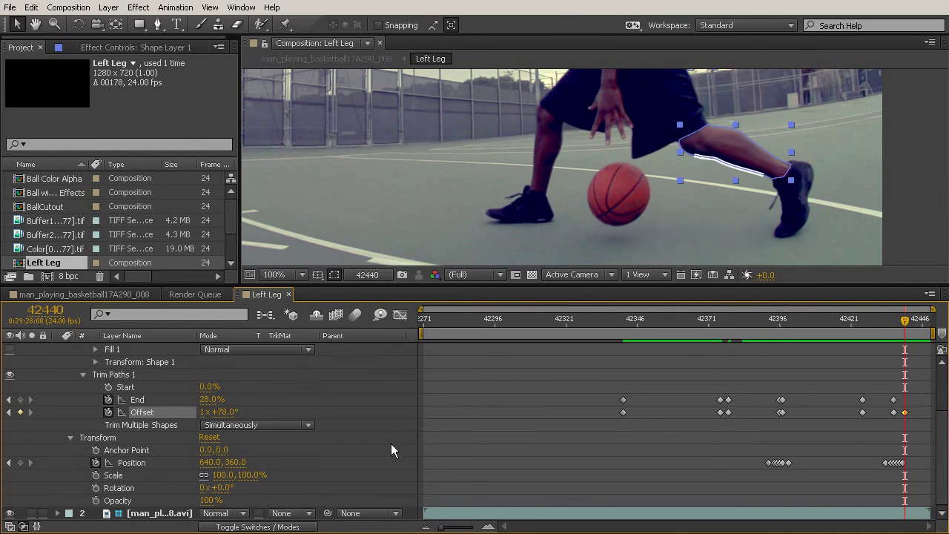
mouse_move(212, 400)
mouse_down()
mouse_move(223, 412)
mouse_move(207, 412)
mouse_up()
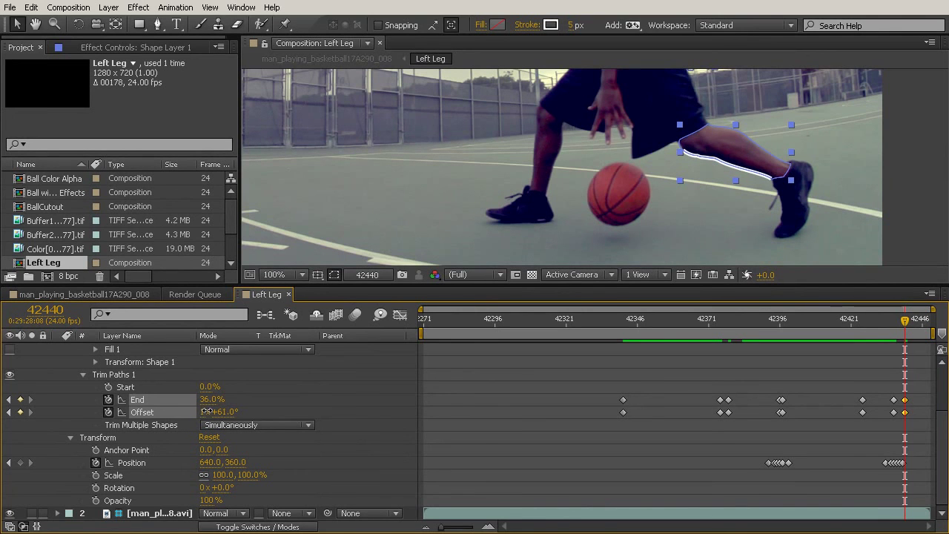
drag(209, 400, 216, 410)
click(212, 412)
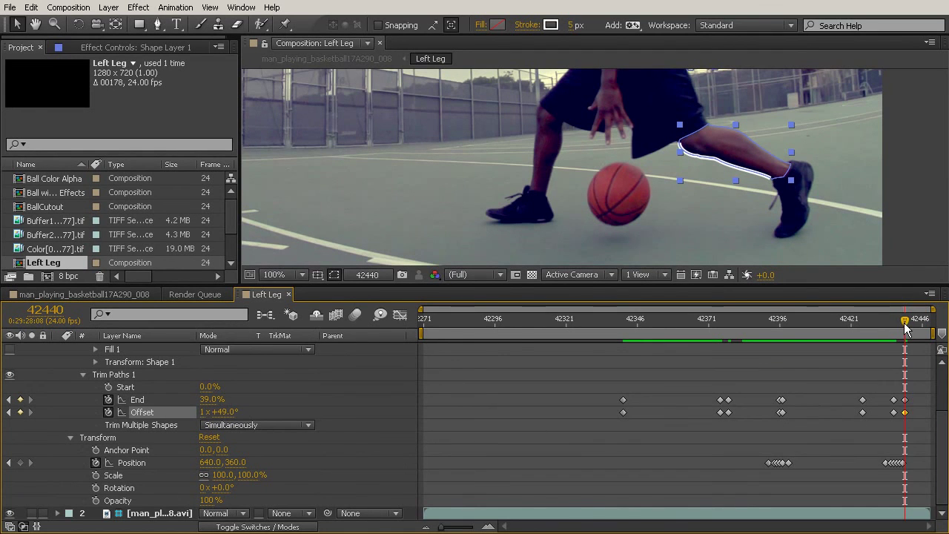
Try moving the frame 42440 End and Offset keyframes to frame 42438
mouse_move(906, 324)
mouse_down()
mouse_move(894, 321)
mouse_move(911, 326)
mouse_move(892, 330)
mouse_move(907, 333)
mouse_move(900, 328)
mouse_up()
drag(915, 381, 900, 423)
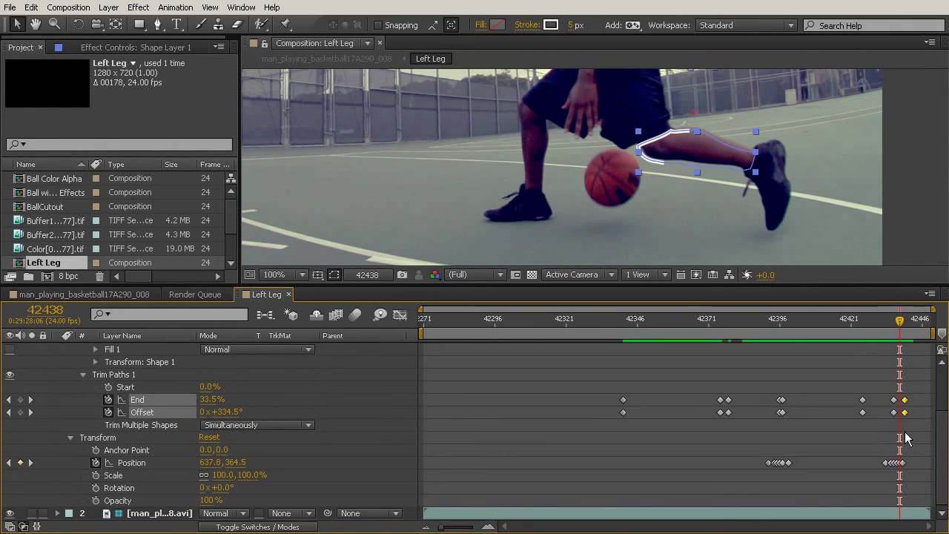
drag(904, 412, 900, 412)
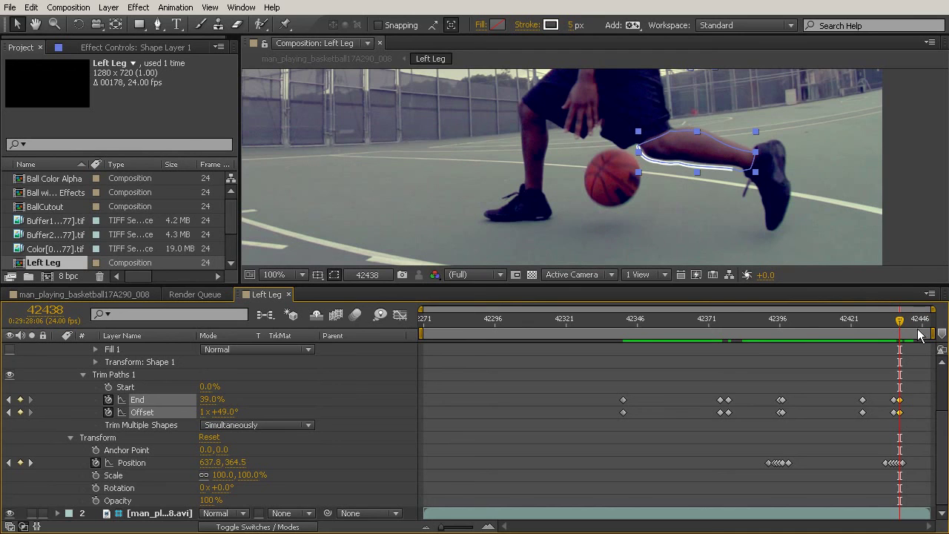
drag(899, 319, 907, 326)
drag(899, 412, 906, 418)
Adjust Trim Paths Offset and End at frame 42438 and End at frame 42435 to refit the line along the calf
drag(908, 324, 901, 324)
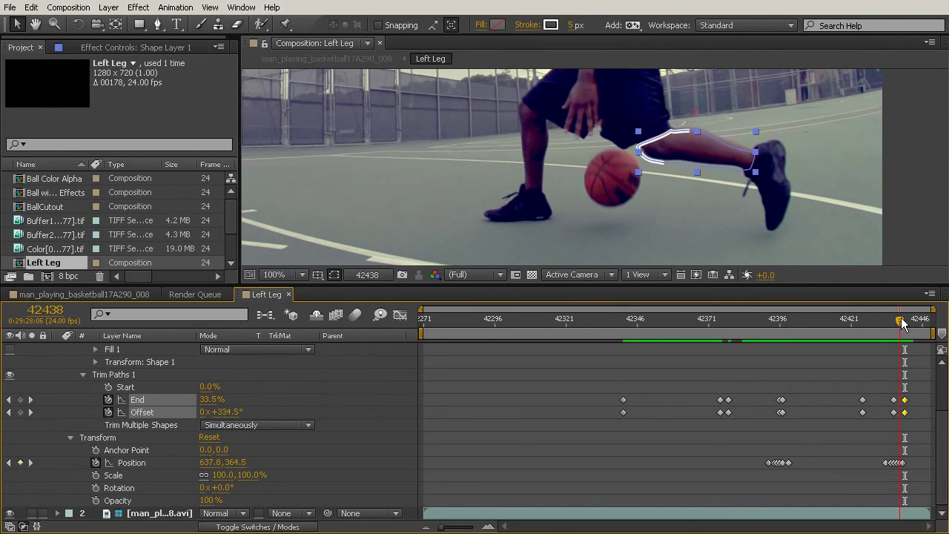
drag(230, 418, 310, 427)
drag(207, 400, 221, 412)
mouse_move(887, 324)
mouse_down()
mouse_move(906, 326)
mouse_move(870, 328)
mouse_move(888, 337)
mouse_up()
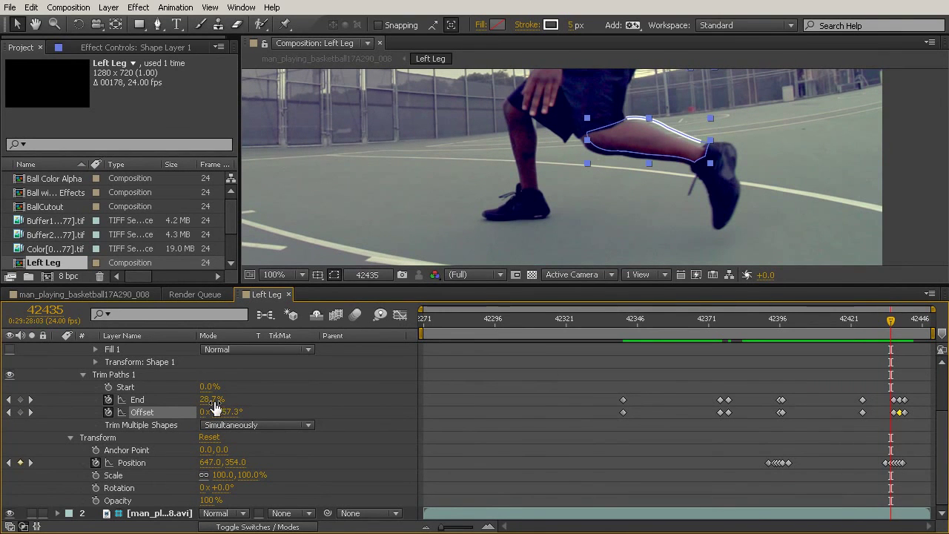
mouse_move(214, 399)
mouse_down()
mouse_move(227, 411)
mouse_move(211, 399)
mouse_up()
Check the line up to frame 42448 and collapse the properties of Shape Layer 1
drag(890, 321, 935, 431)
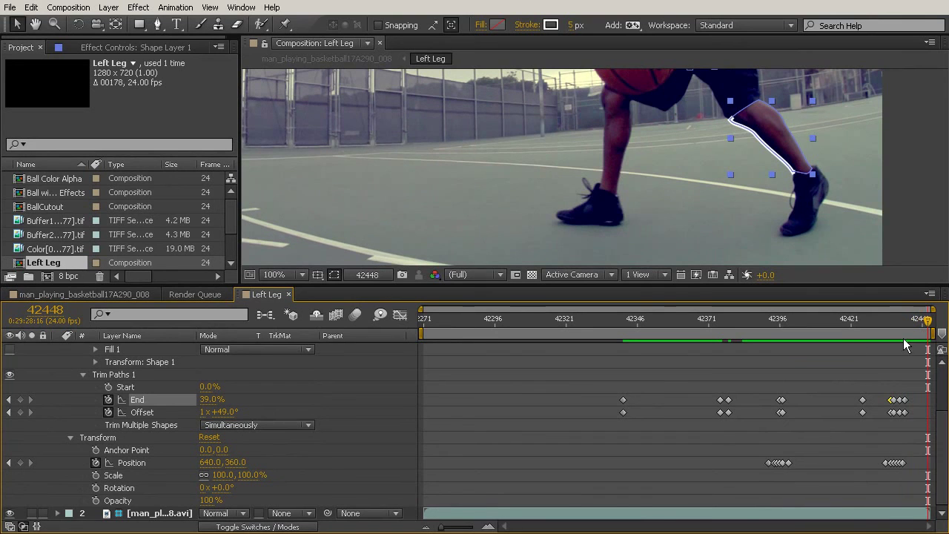
drag(928, 322, 948, 335)
scroll(366, 419, up, 2)
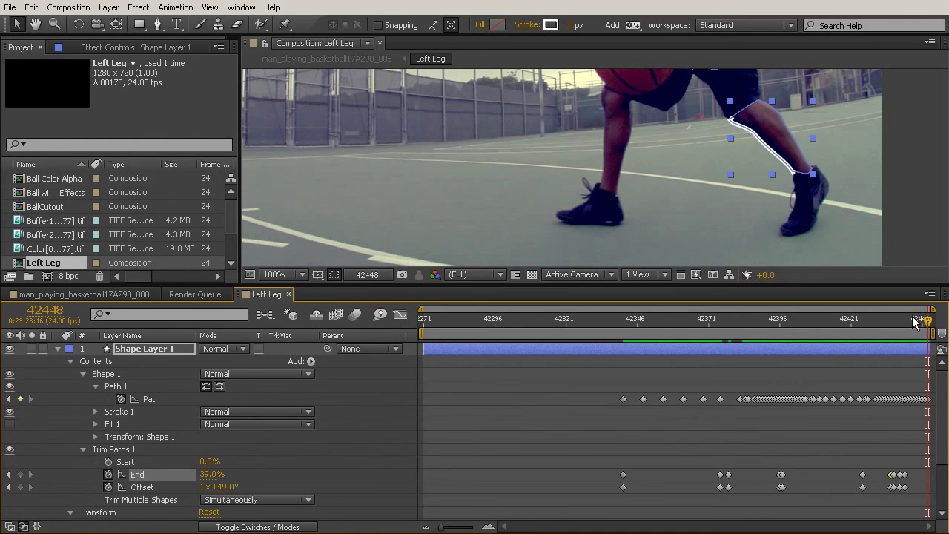
drag(915, 321, 936, 445)
click(125, 349)
click(58, 348)
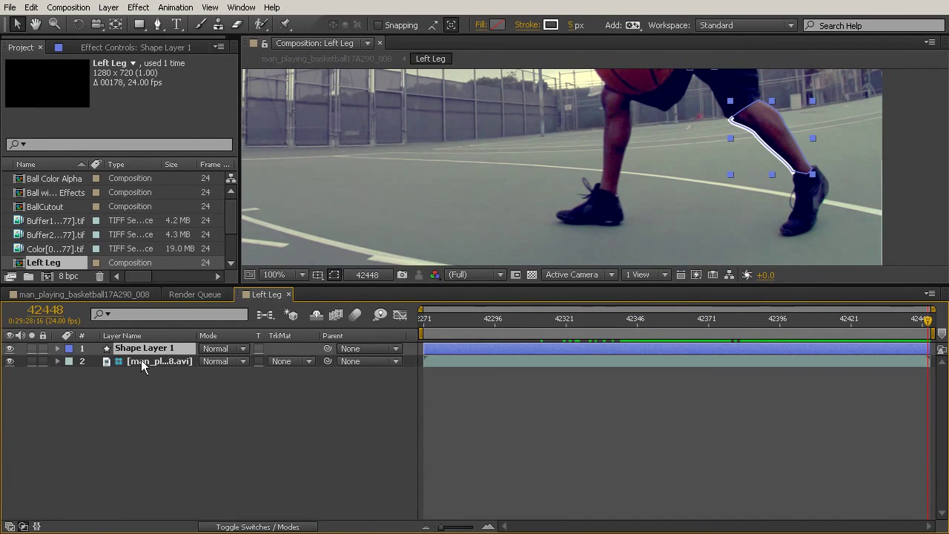
Return to the man_playing_basketball17A290_008 composition, expand the Right Leg mask and examine the result around frame 140
click(112, 294)
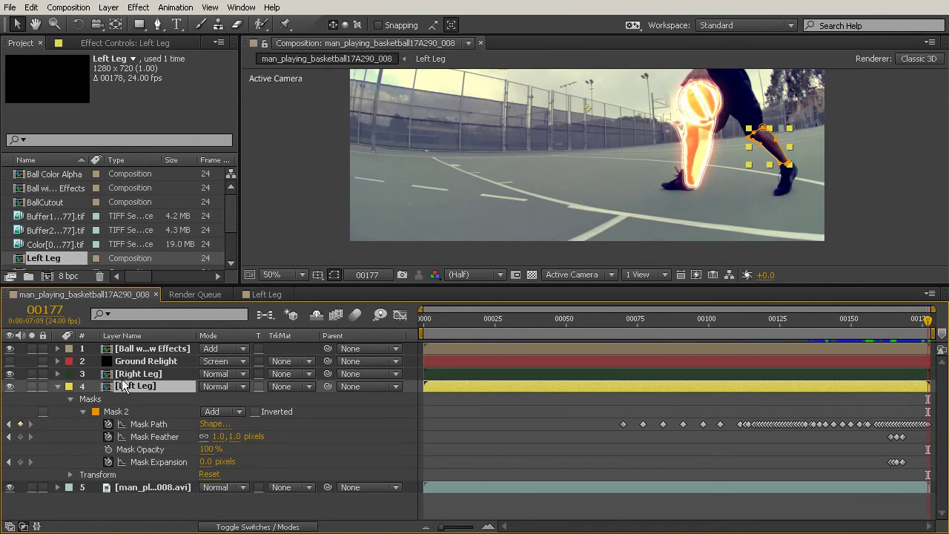
click(134, 373)
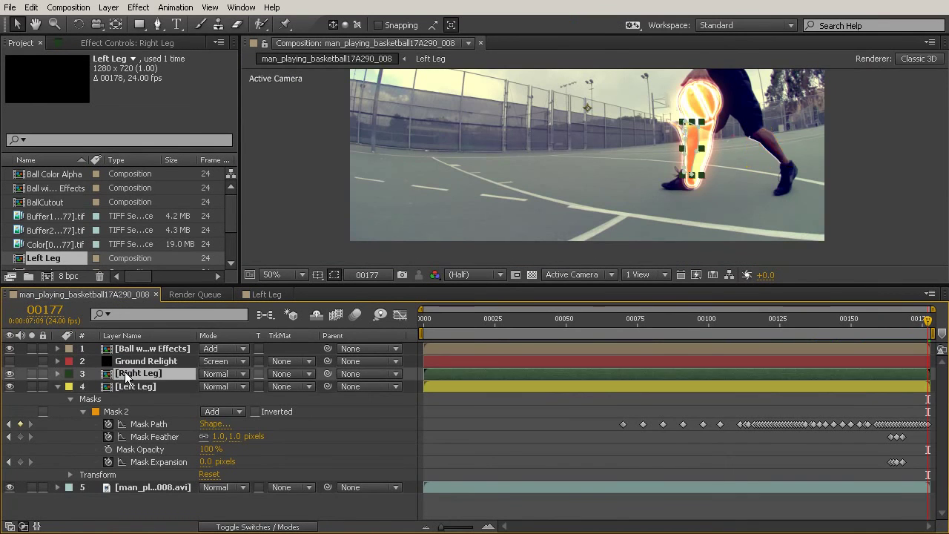
click(58, 373)
click(115, 399)
drag(567, 323, 822, 350)
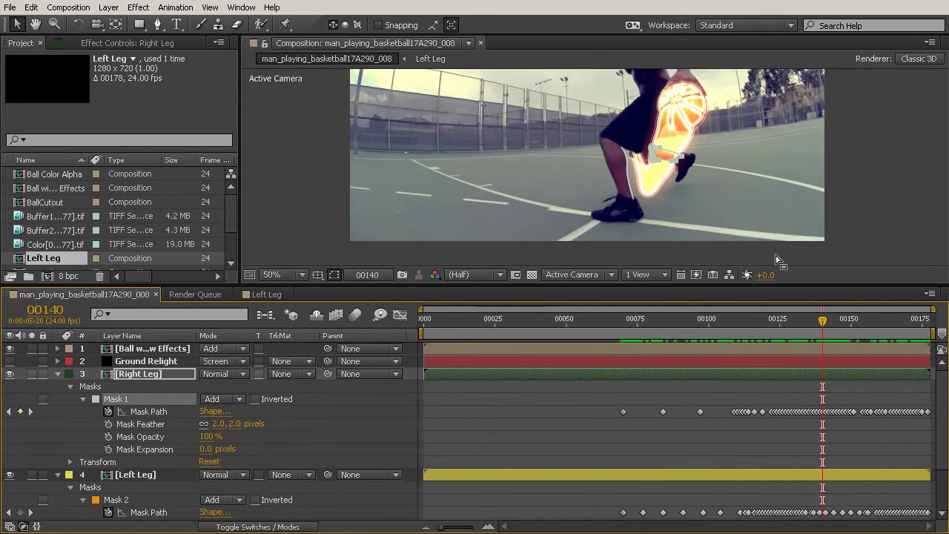
click(702, 183)
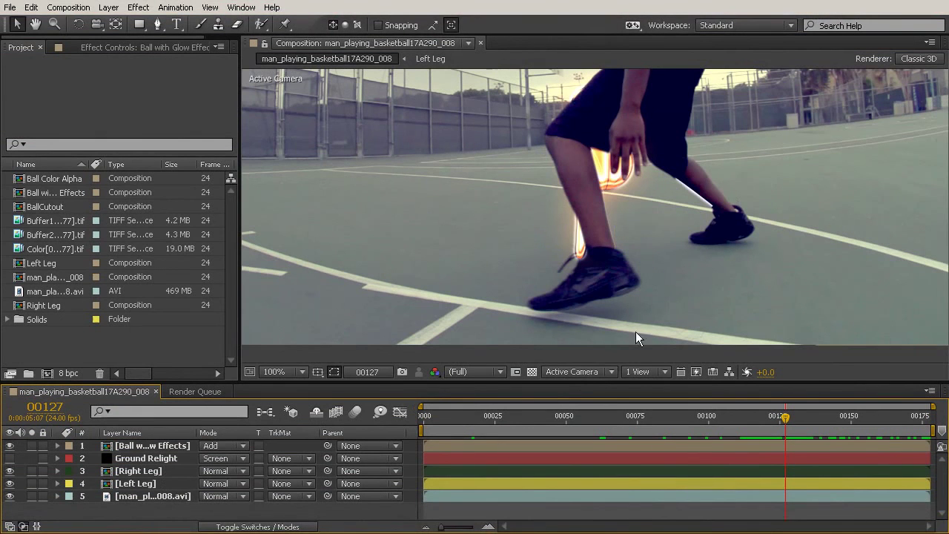
Compare the Left Leg and Right Leg masks at frame 120 and examine the leg lines at frames 134 and 156
drag(419, 415, 765, 434)
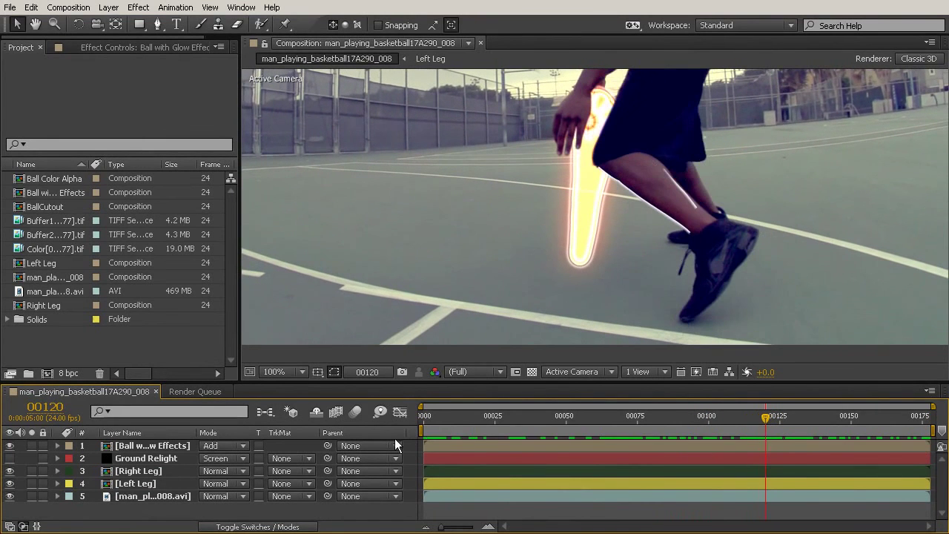
click(133, 473)
click(132, 483)
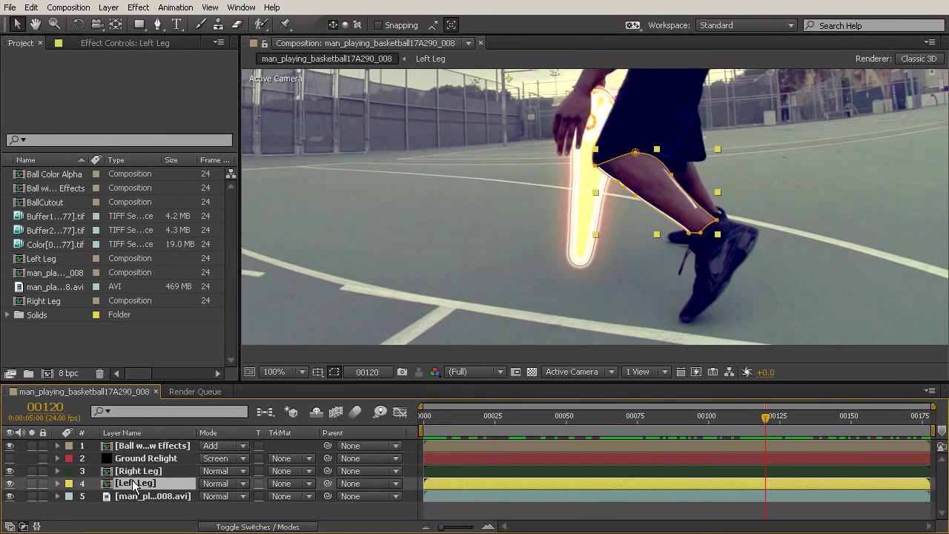
click(133, 472)
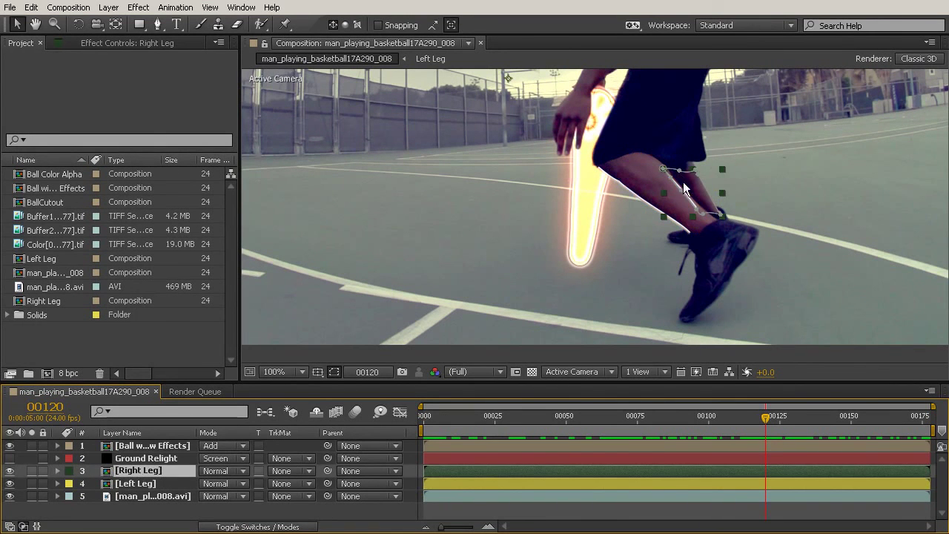
click(146, 483)
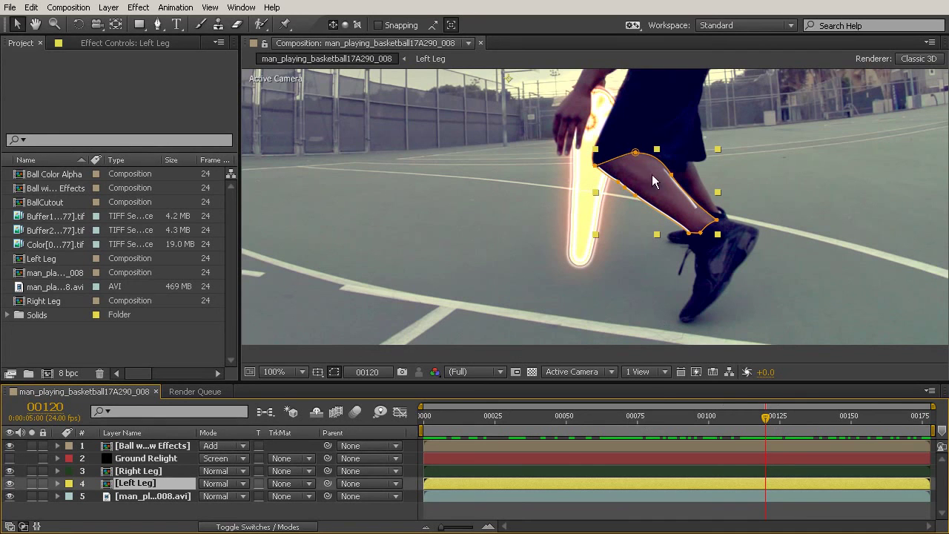
drag(767, 418, 806, 416)
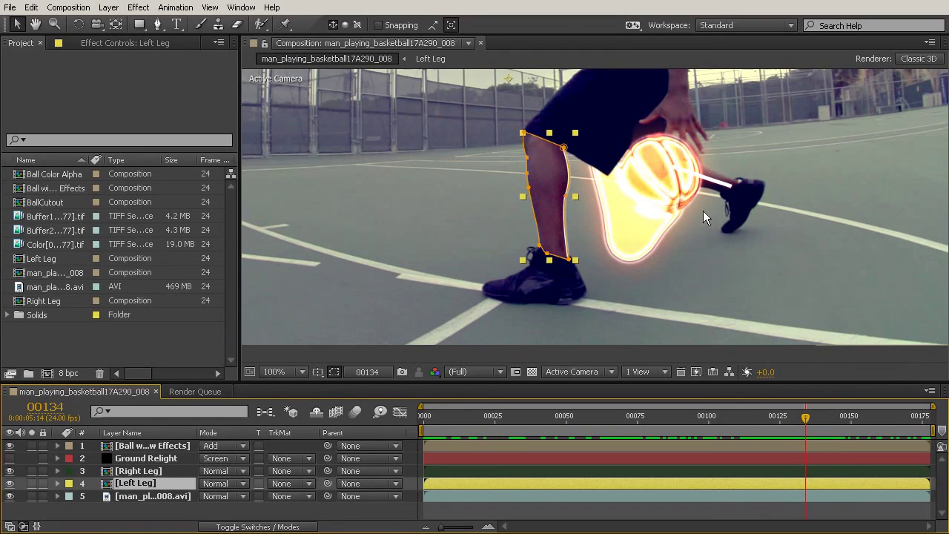
drag(807, 420, 870, 413)
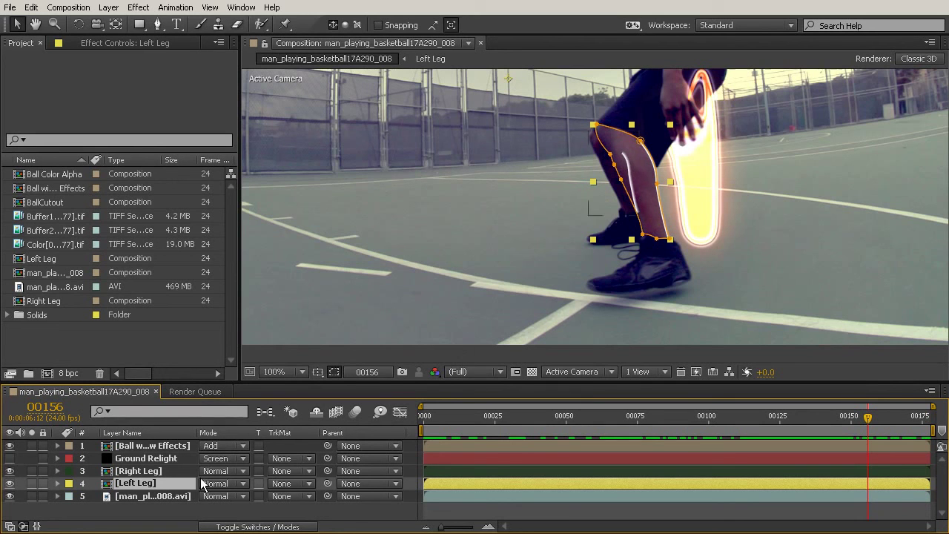
Reveal the Left Leg mask properties and copy all Mask Path keyframes of Mask 2 with the time at frame 70
key(m)
key(m)
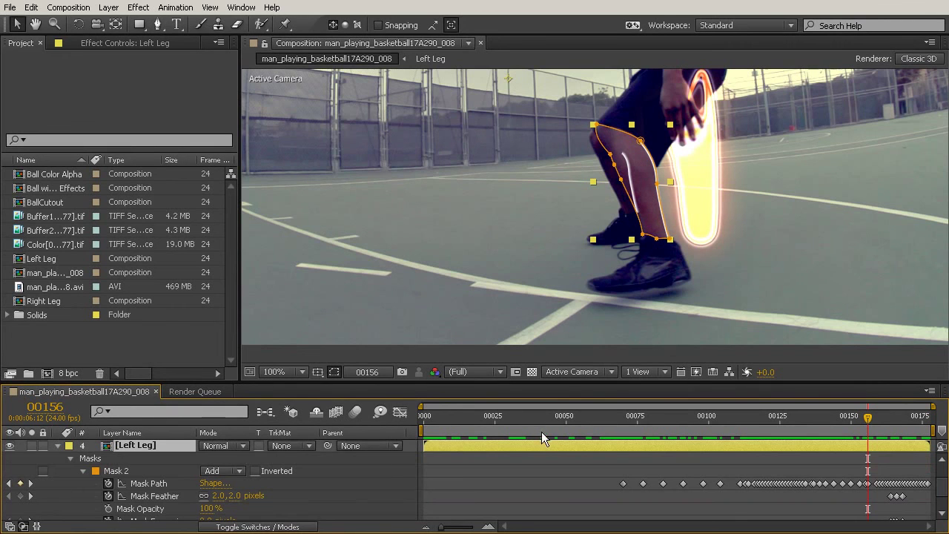
drag(596, 421, 624, 421)
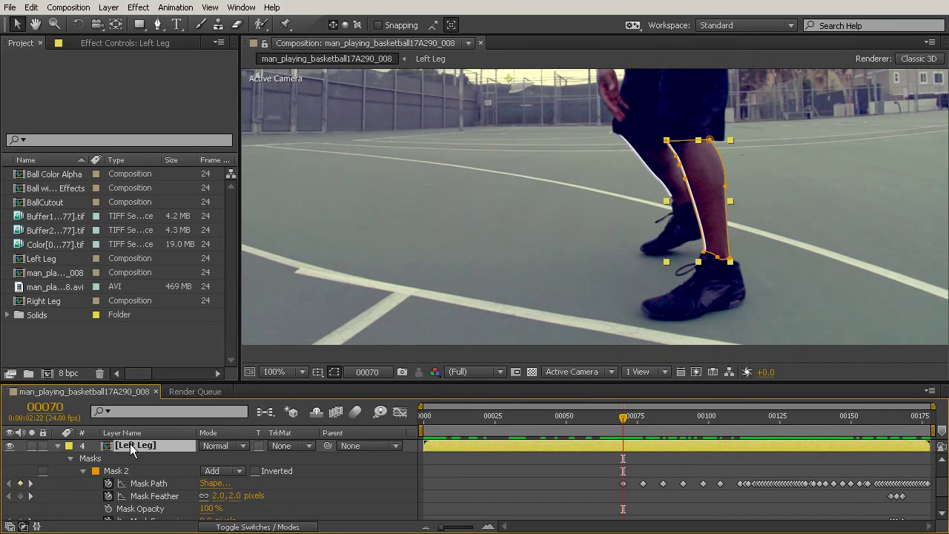
click(139, 483)
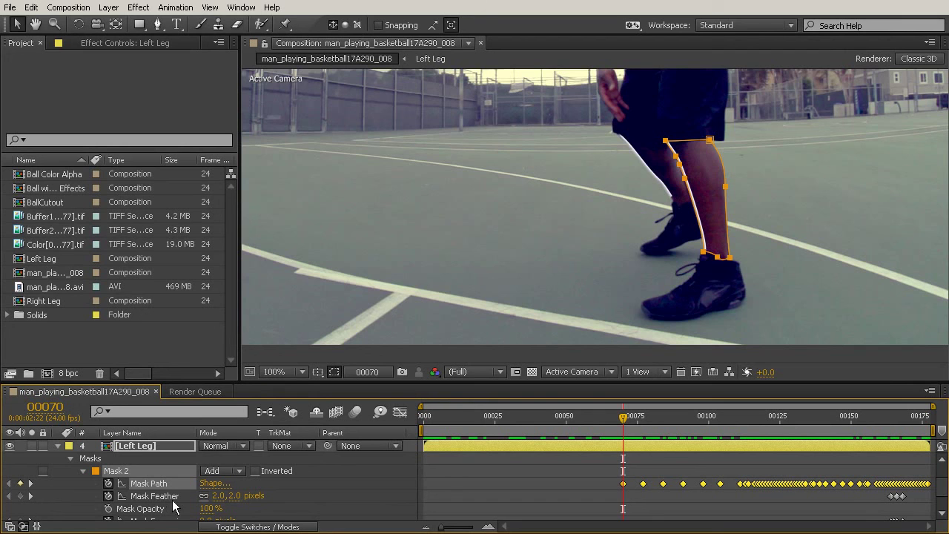
scroll(178, 512, down, 2)
scroll(176, 512, up, 2)
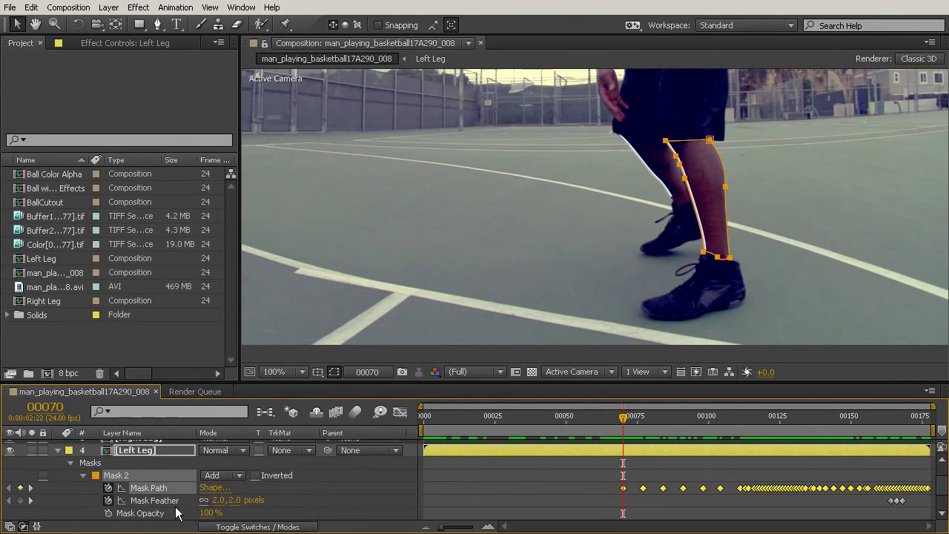
scroll(145, 474, up, 2)
Paste the Left Leg mask path onto the Right Leg layer at frame 70 and show that layer's masks
click(143, 474)
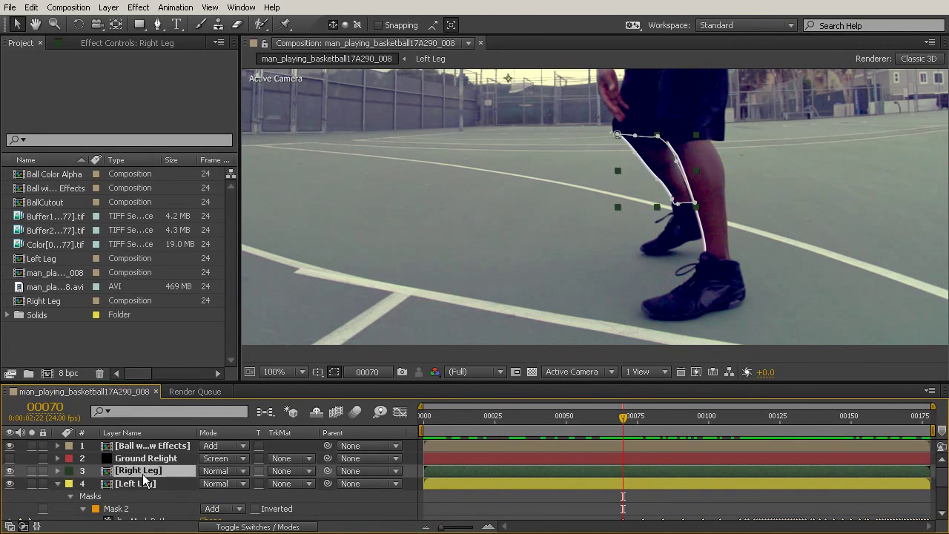
click(57, 470)
scroll(130, 475, down, 2)
scroll(130, 475, up, 2)
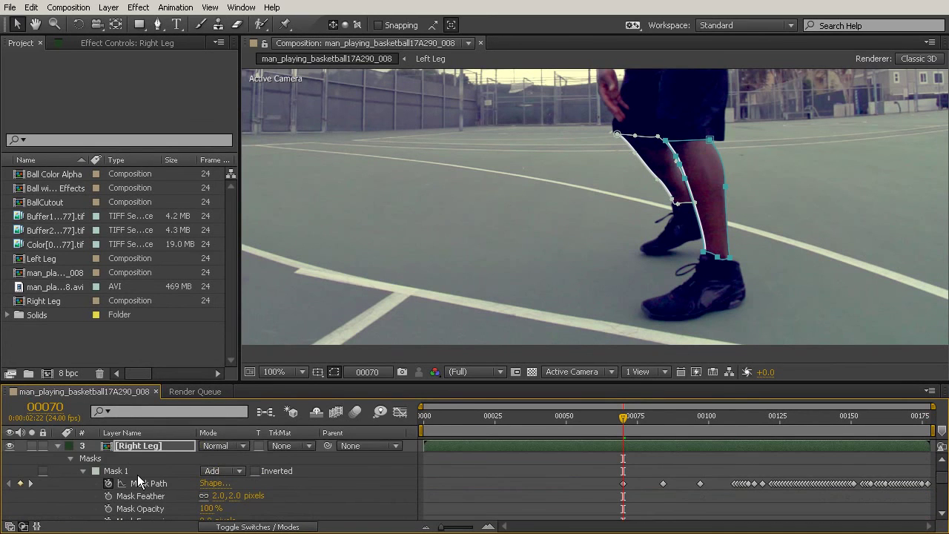
Set Mask 2 of the Right Leg layer to Subtract and check the leg lines at frames 158 and 177
scroll(137, 474, down, 2)
scroll(219, 481, up, 3)
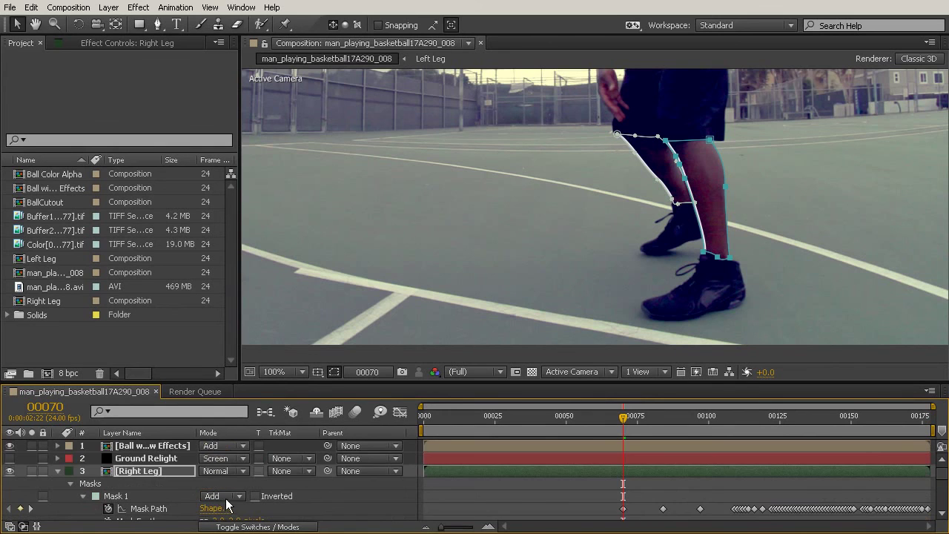
scroll(226, 504, down, 2)
click(217, 485)
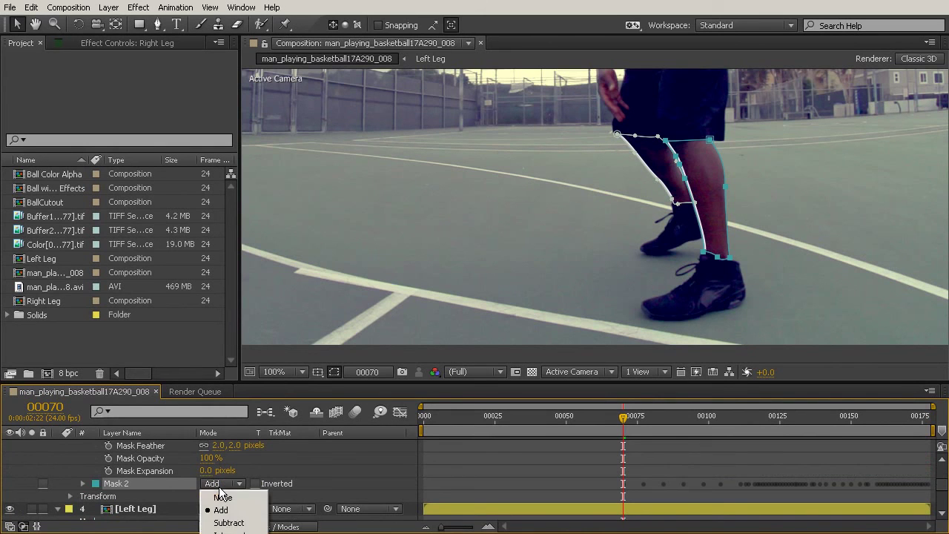
click(229, 521)
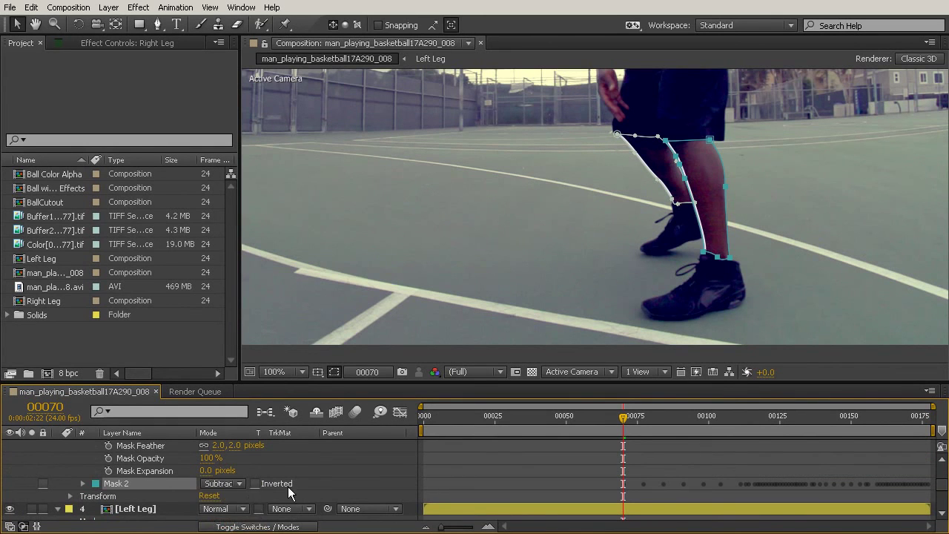
click(598, 463)
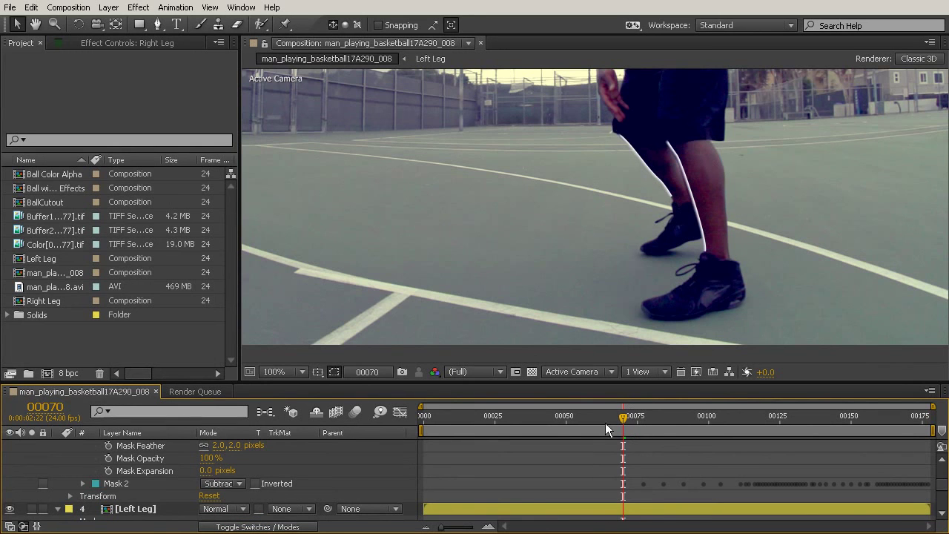
drag(624, 419, 874, 475)
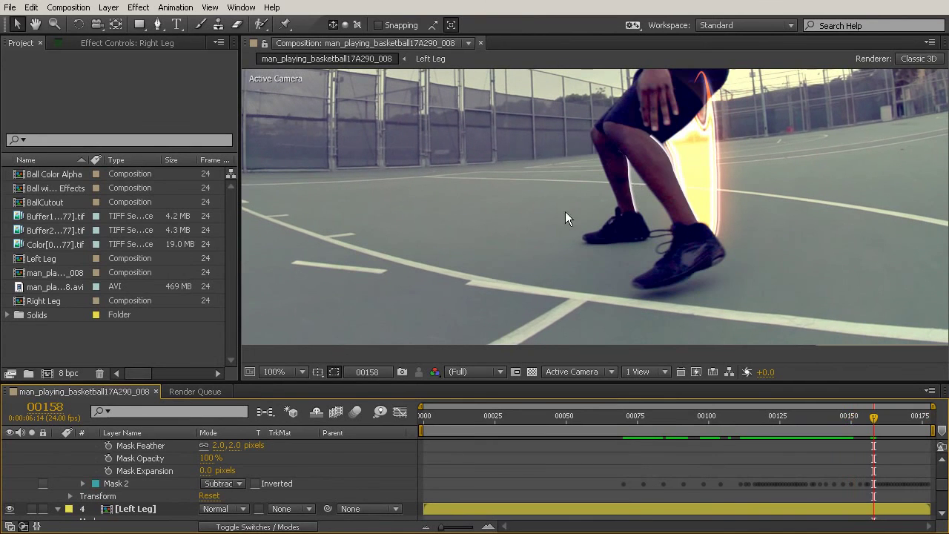
drag(874, 418, 940, 421)
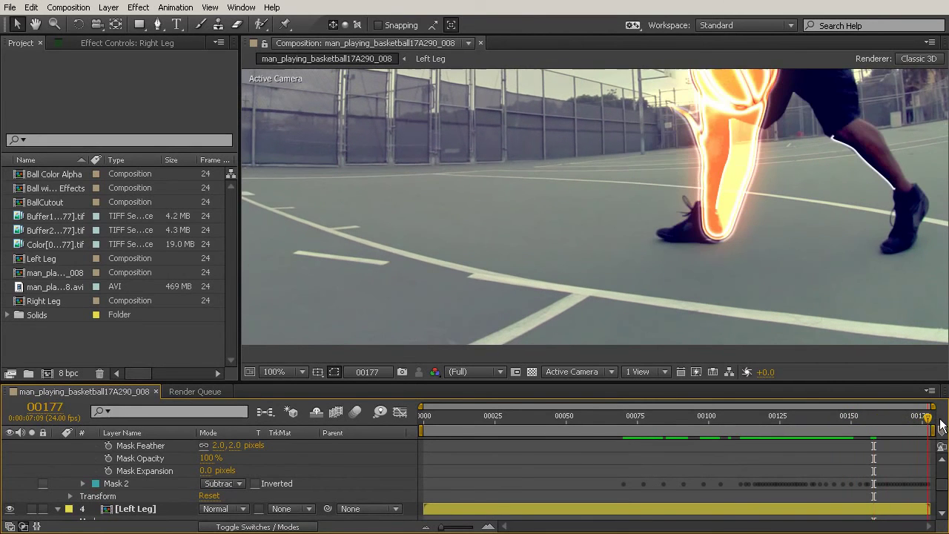
Collapse the Right Leg and Left Leg layers and open the Left Leg composition
scroll(72, 467, up, 5)
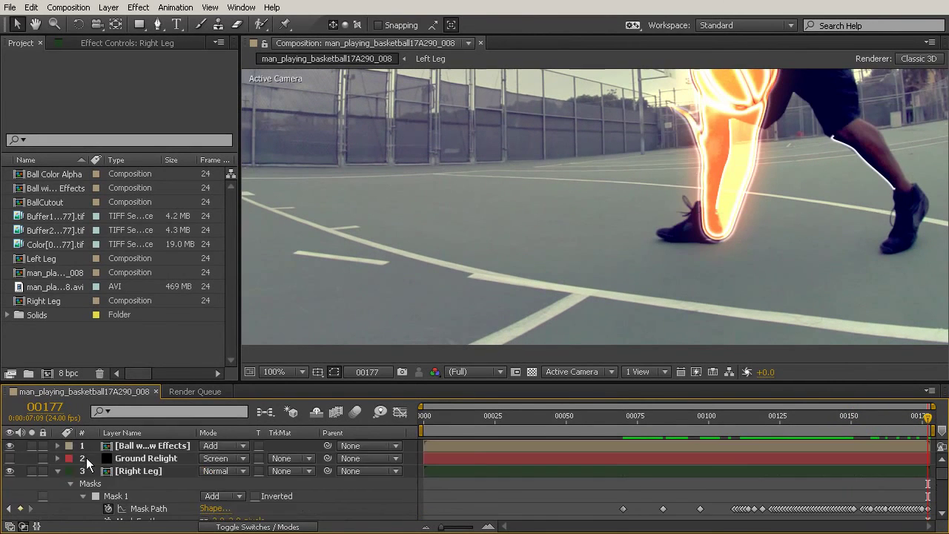
click(58, 471)
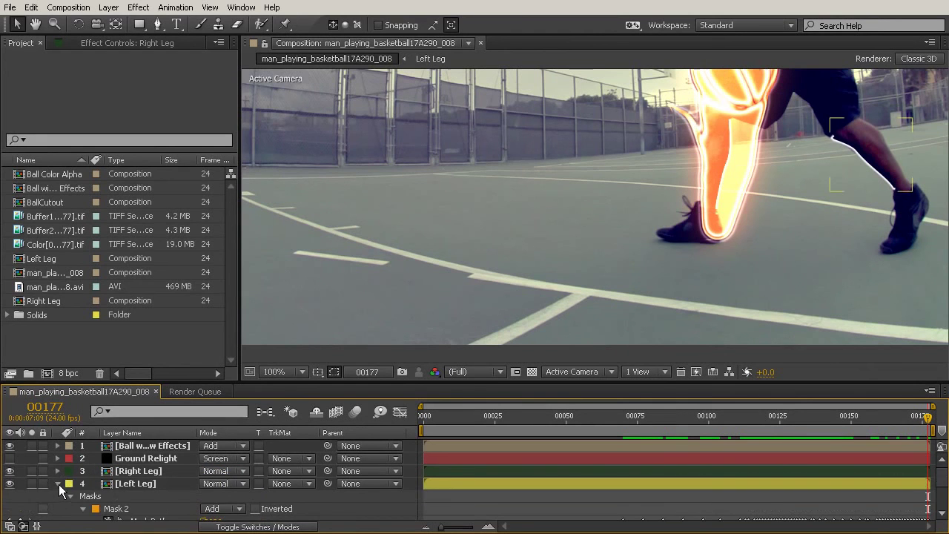
click(58, 483)
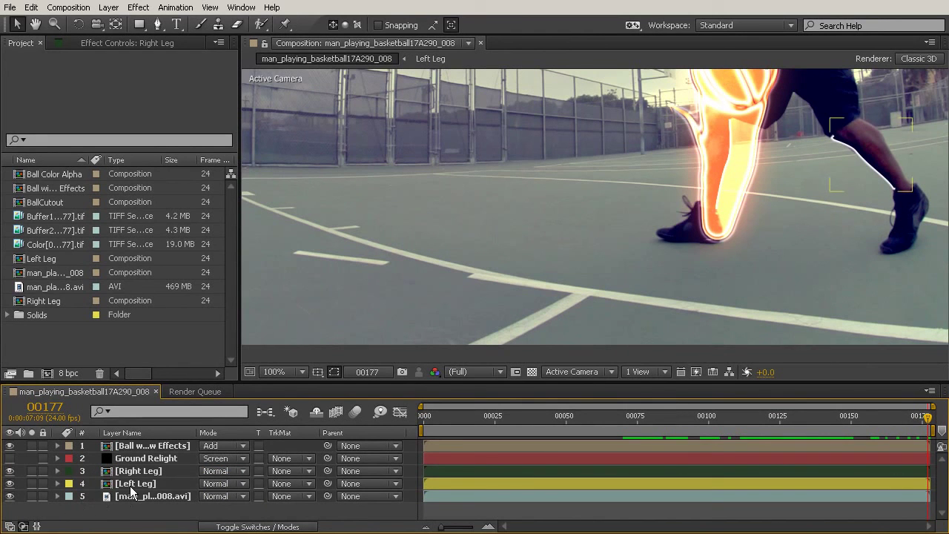
click(128, 482)
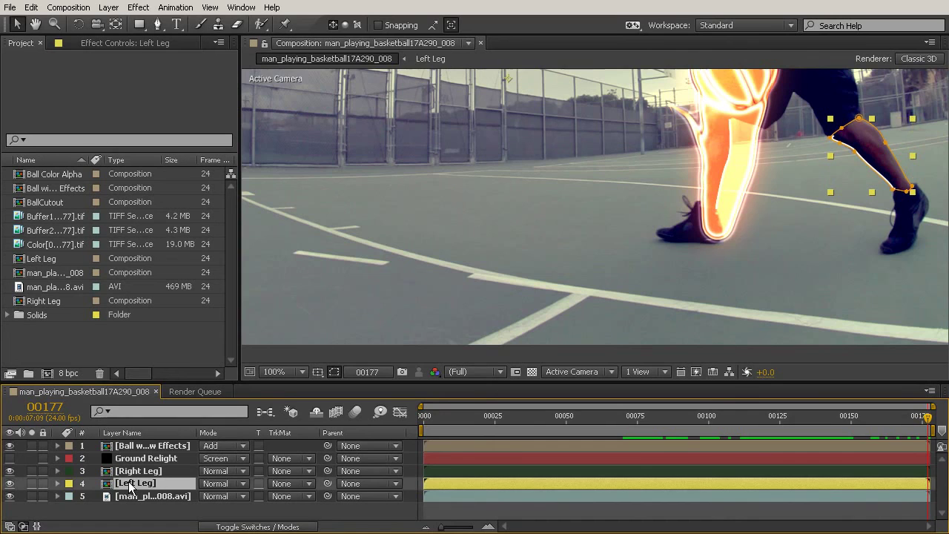
double_click(129, 482)
click(198, 498)
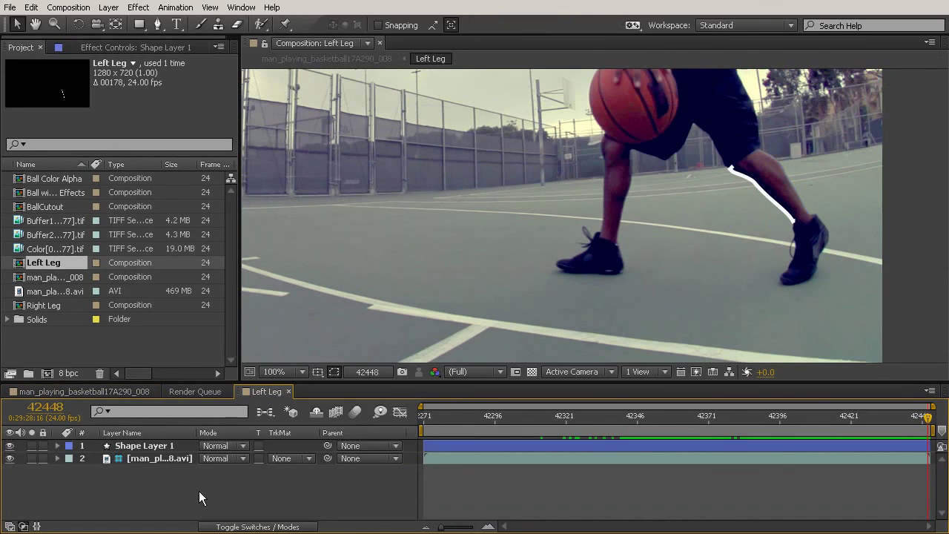
Change the stroke color of Shape Layer 1 in the Left Leg composition to orange FF6000
click(174, 445)
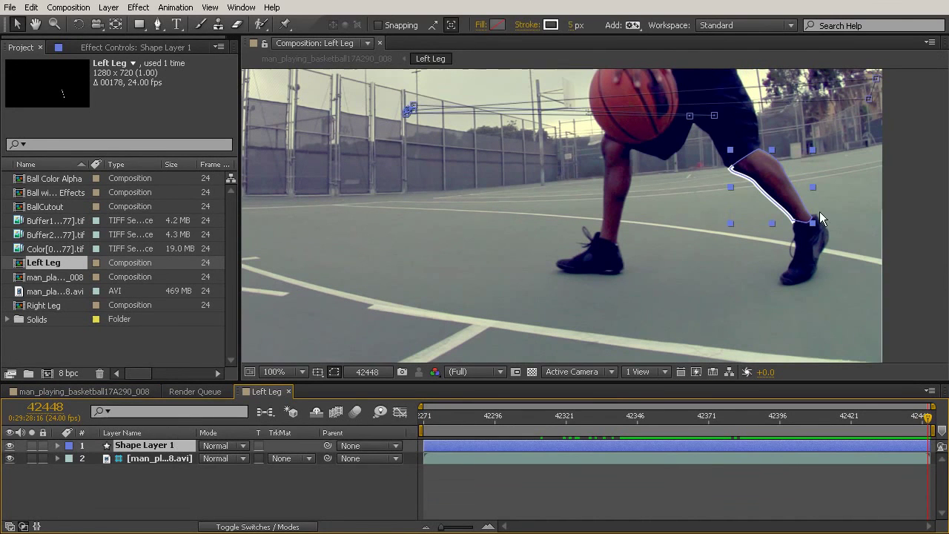
scroll(769, 227, up, 3)
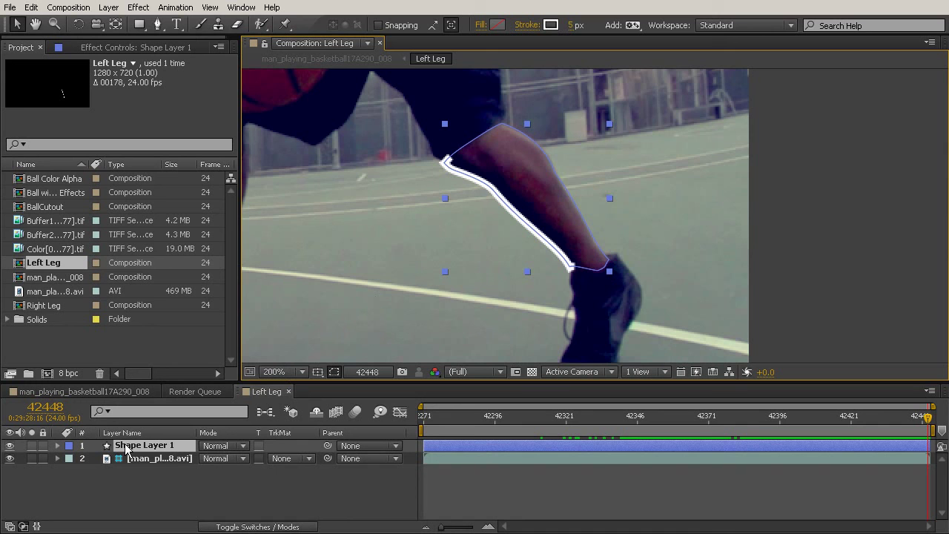
click(549, 24)
drag(506, 152, 468, 115)
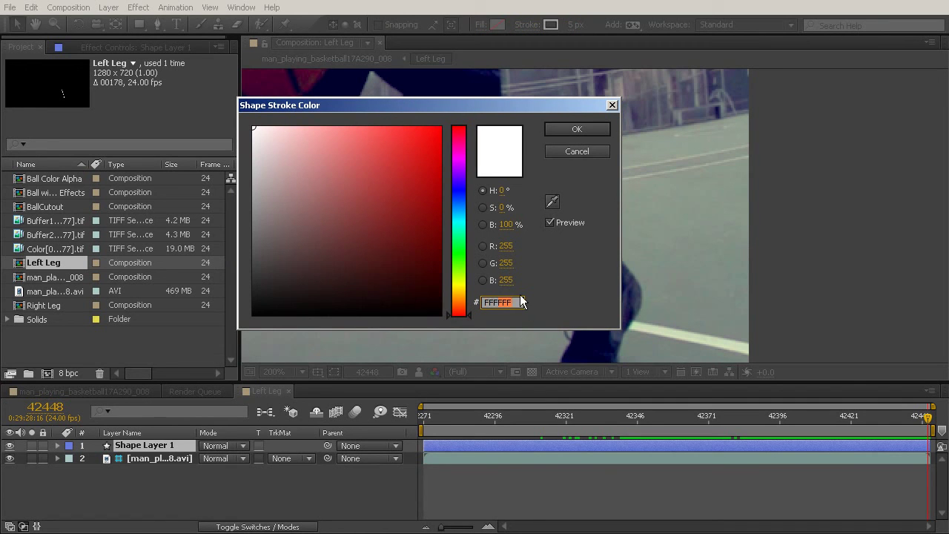
text(FF)
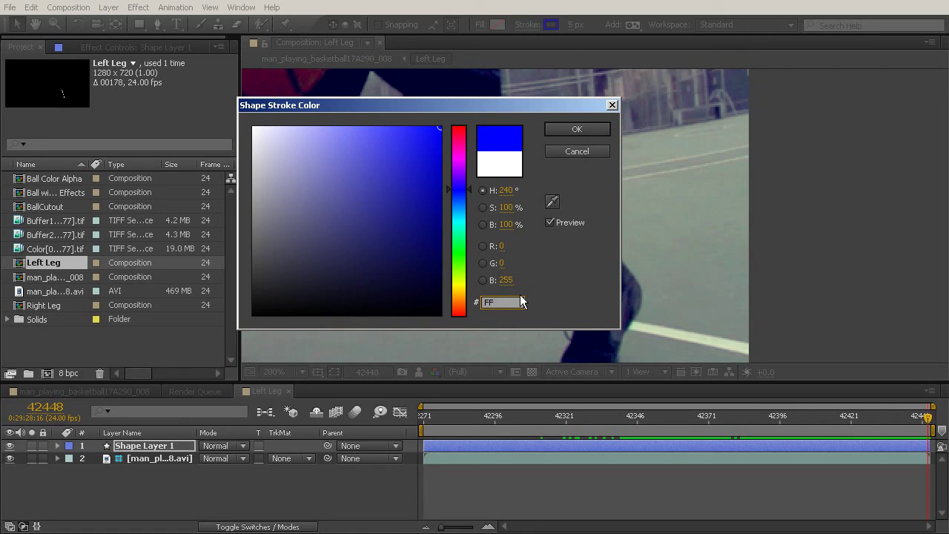
text(6000)
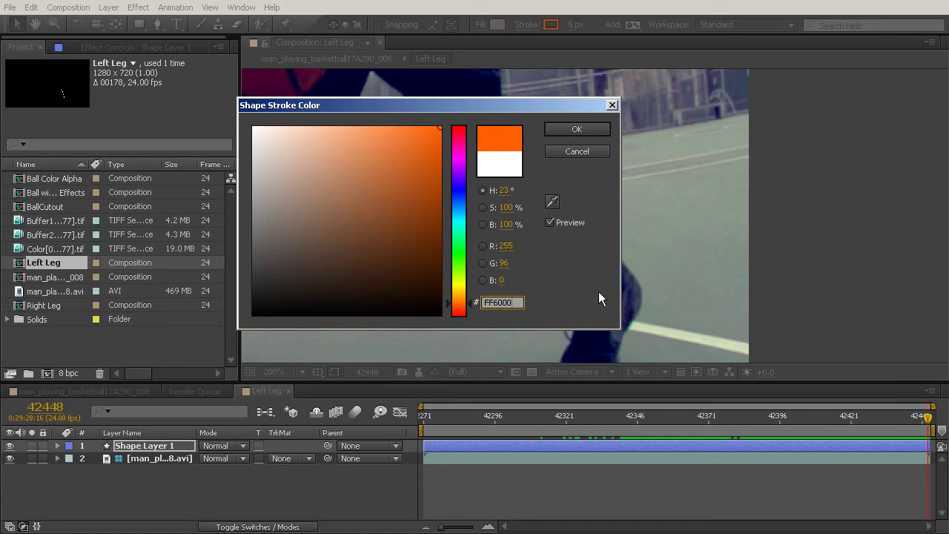
click(576, 130)
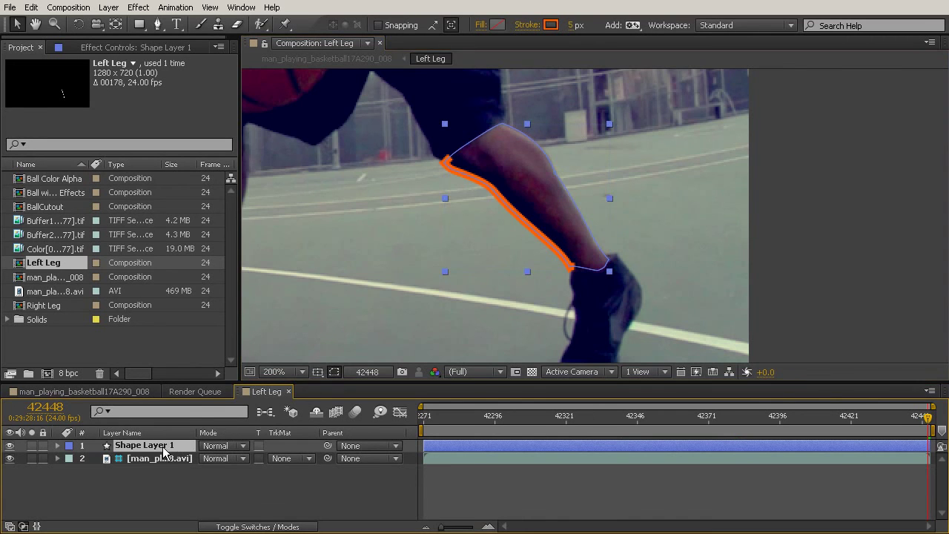
Duplicate the orange Shape Layer 1 and set the copy's stroke color to yellow FFDE00
key(ctrl+d)
click(556, 25)
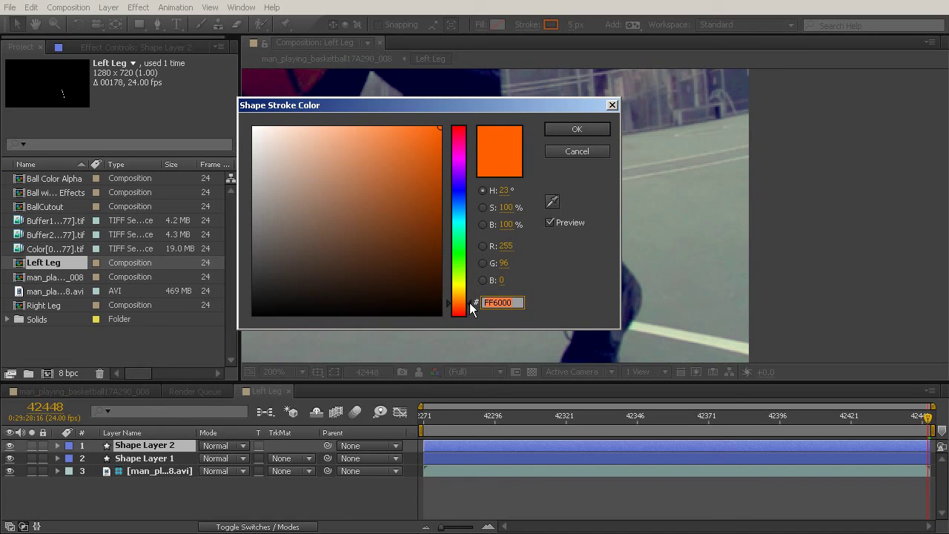
text(D)
text(FF)
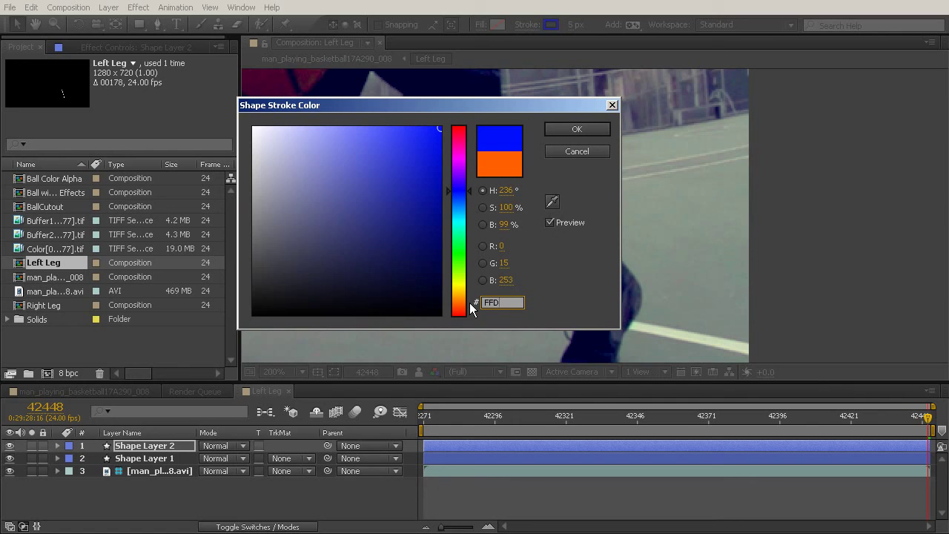
text(E)
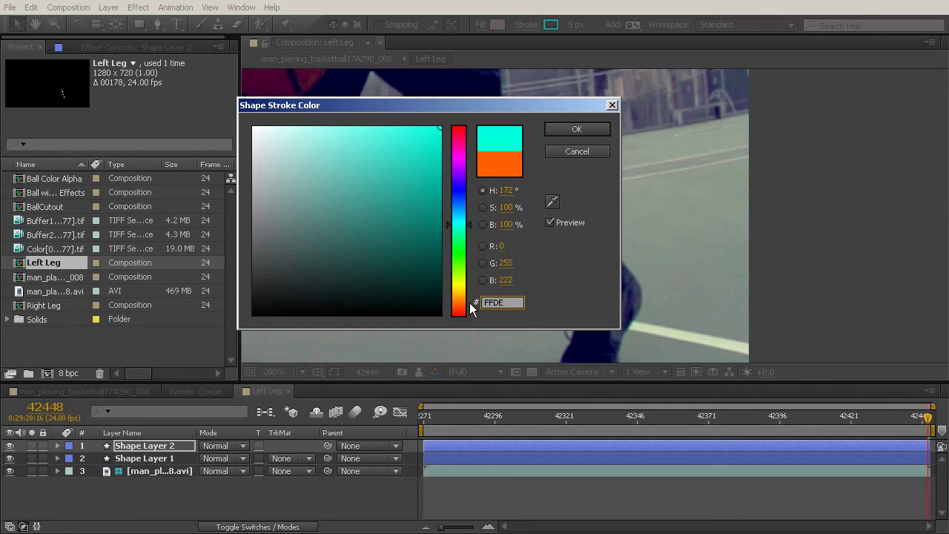
text(00)
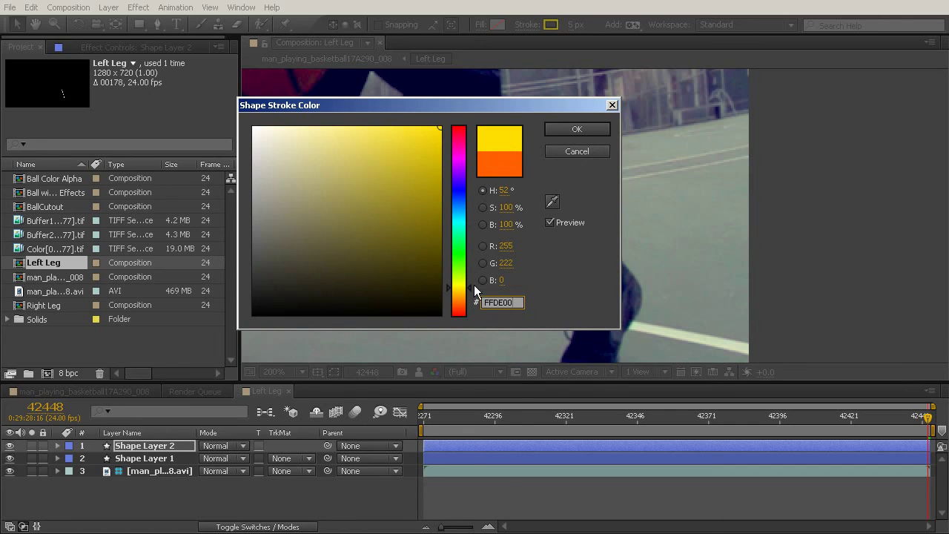
click(602, 130)
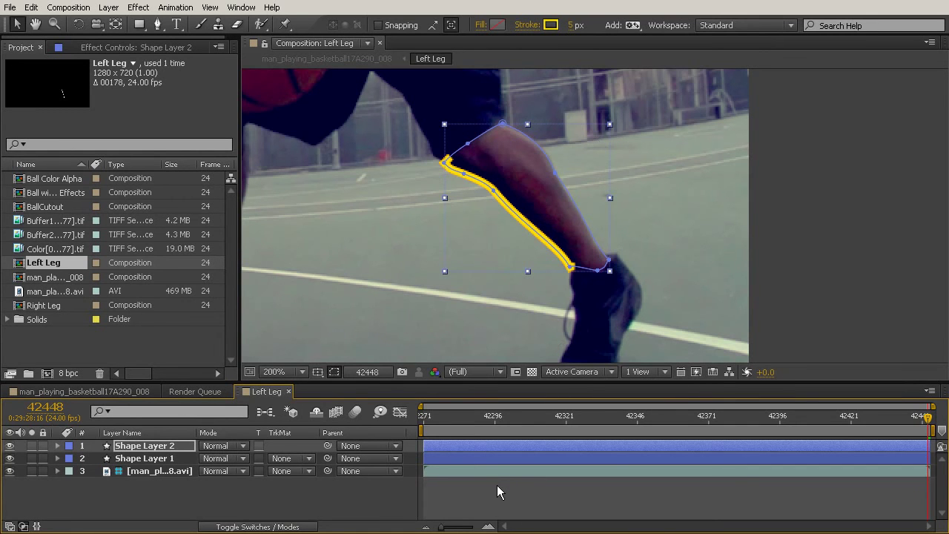
Duplicate the yellow Shape Layer 2 and set the copy's stroke color to white FFFFFF
click(149, 447)
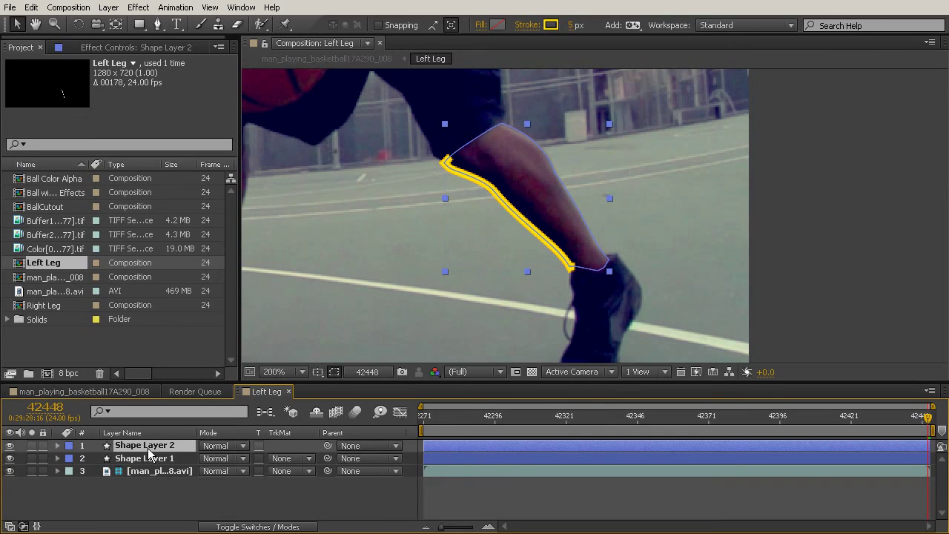
key(ctrl+d)
click(551, 24)
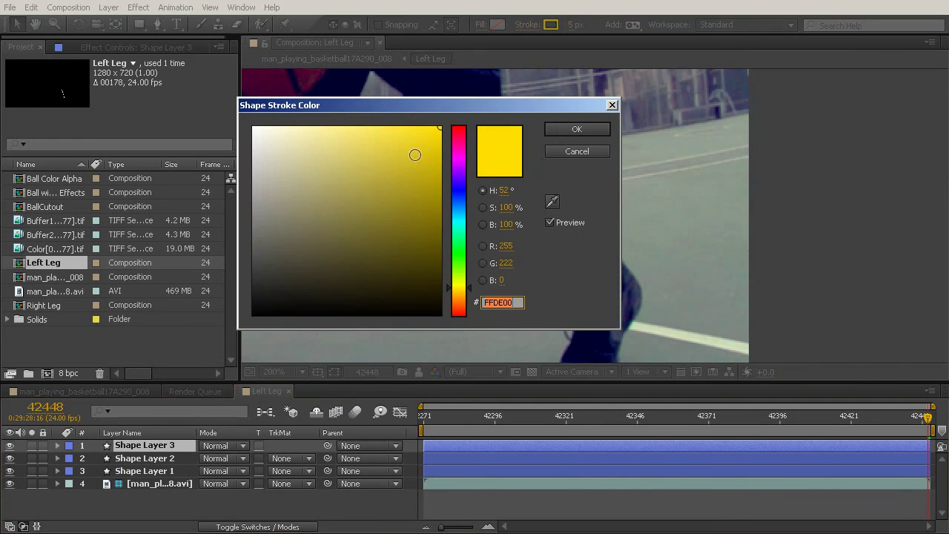
text(FFFFFF)
click(572, 127)
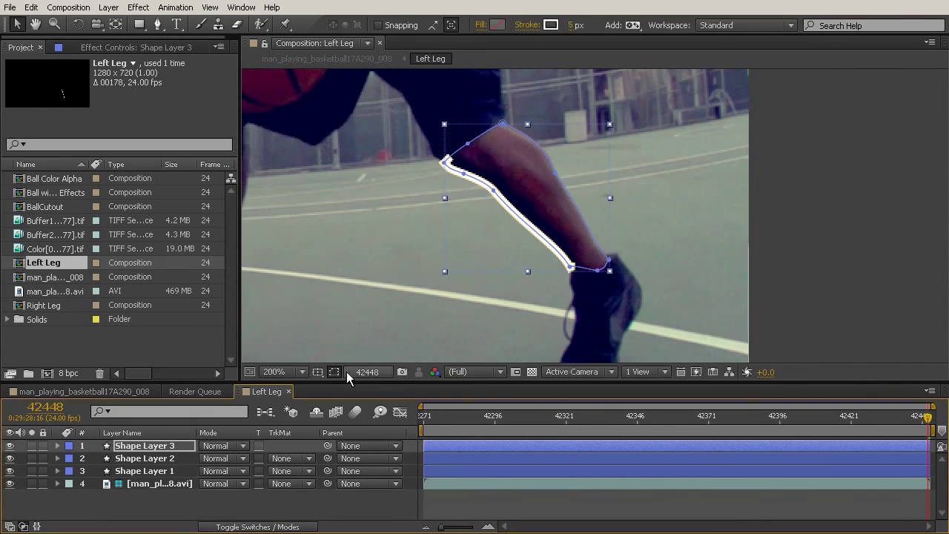
click(251, 498)
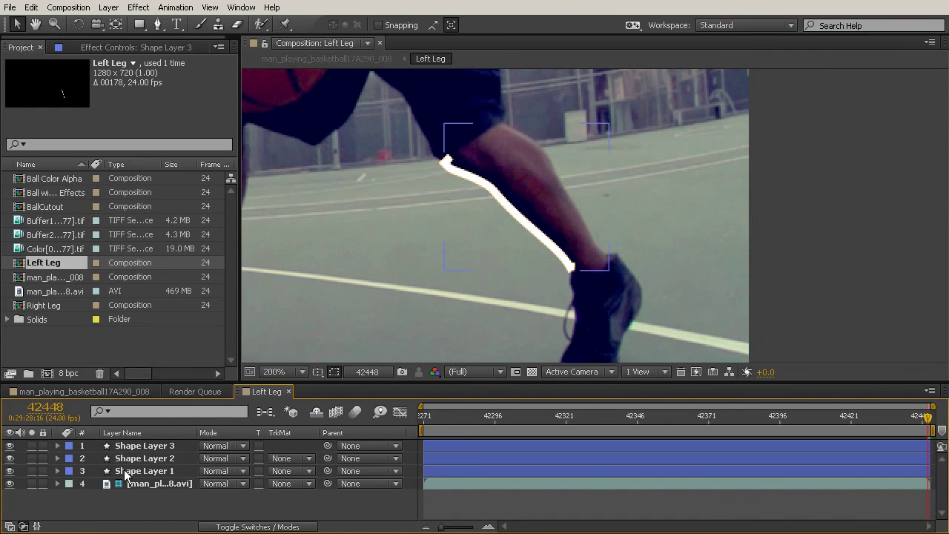
Reduce the stroke width of the white Shape Layer 3 to 2 px and the yellow Shape Layer 2 to 3 px
click(137, 446)
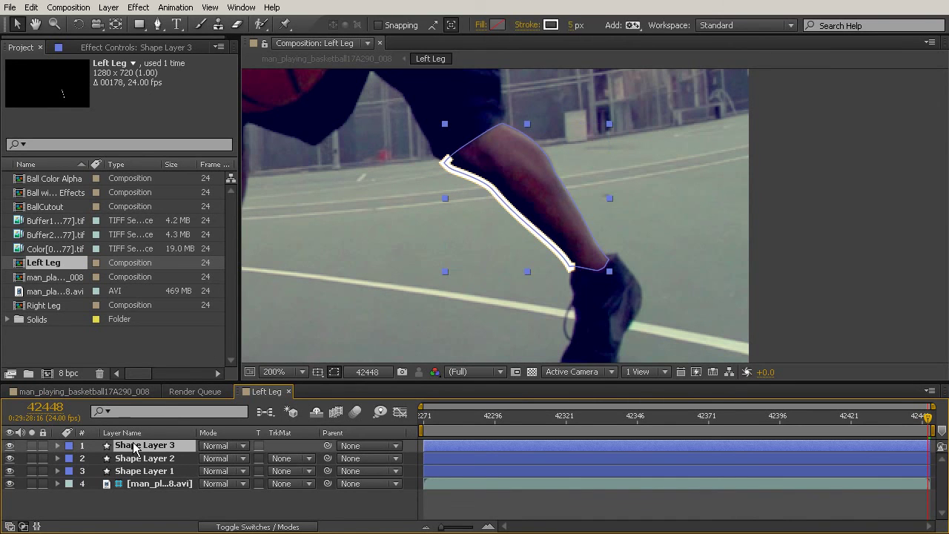
click(572, 29)
drag(567, 31, 569, 31)
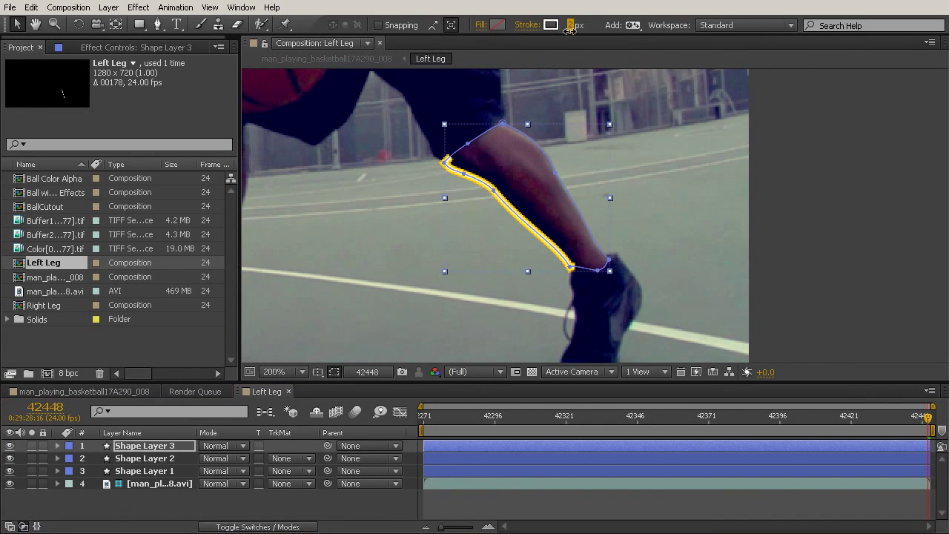
click(141, 458)
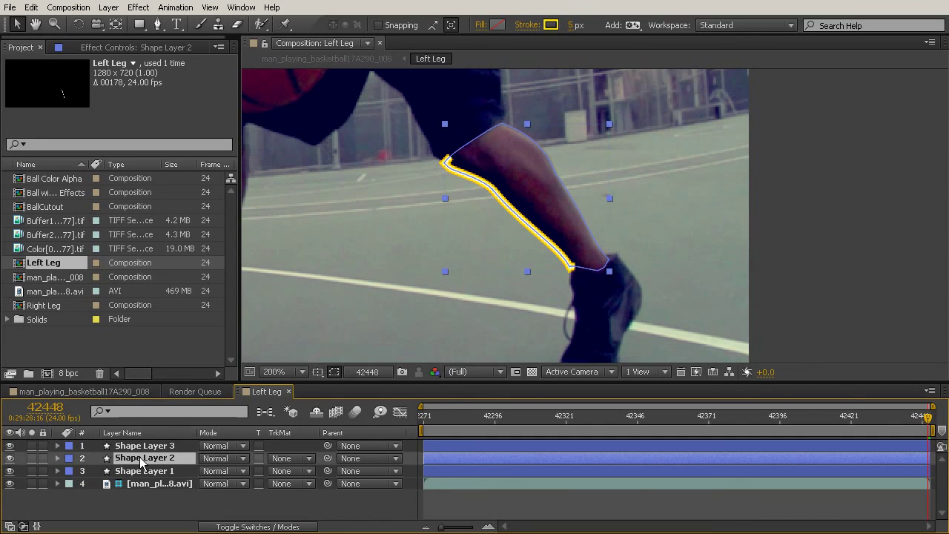
drag(574, 30, 572, 27)
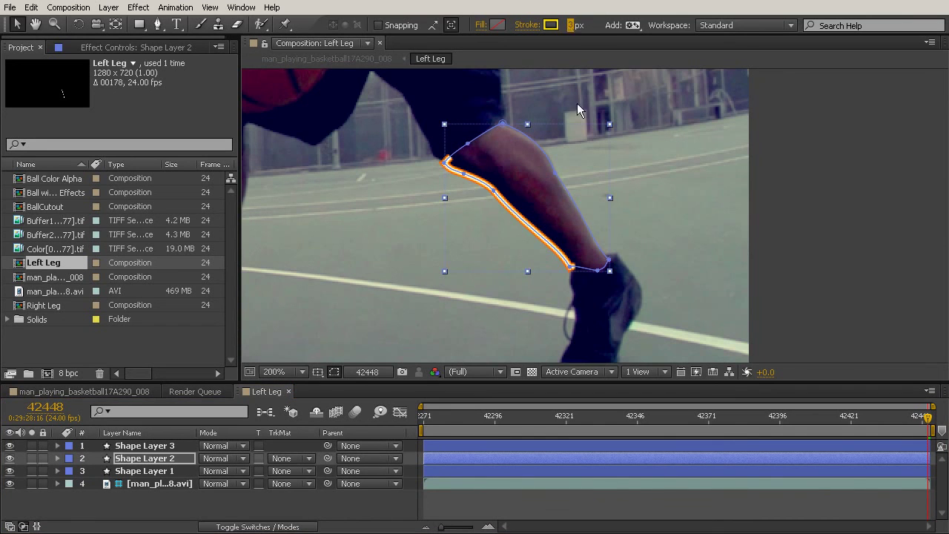
click(300, 516)
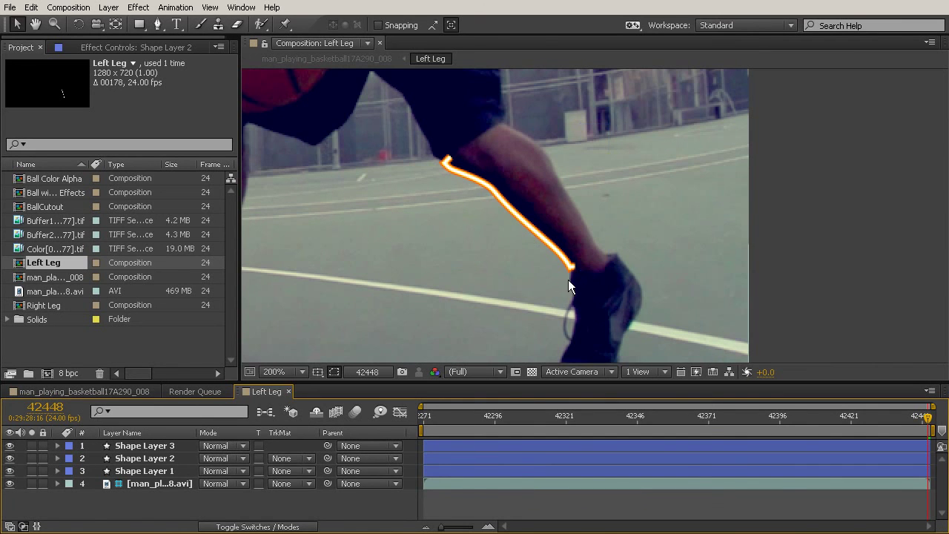
Find the Camera Lens Blur effect, apply it to the orange Shape Layer 1 and set its Blur Radius to 13
click(241, 8)
click(176, 123)
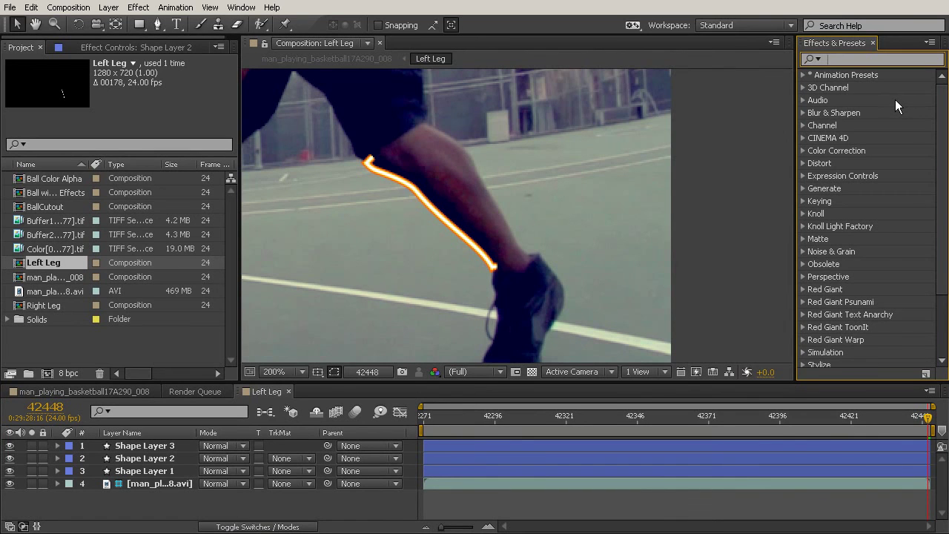
text(len)
click(874, 89)
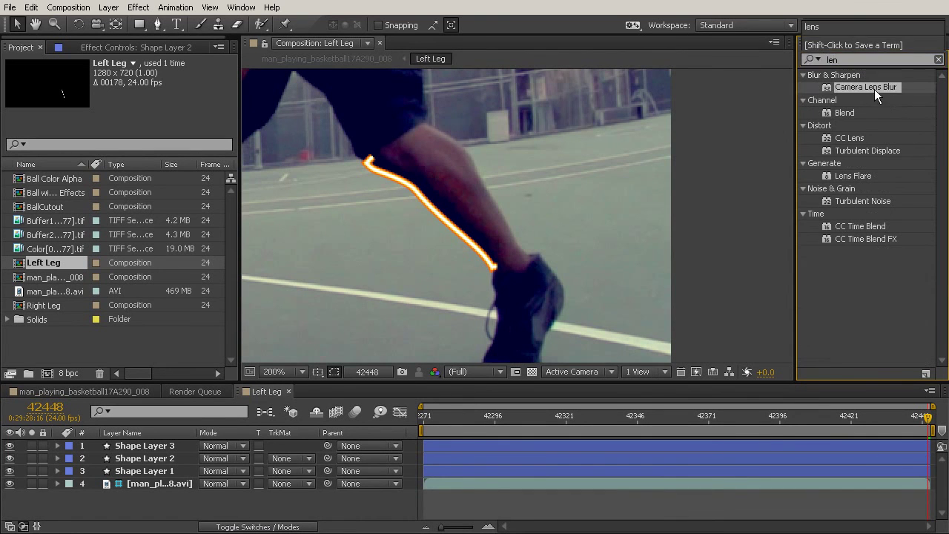
click(126, 471)
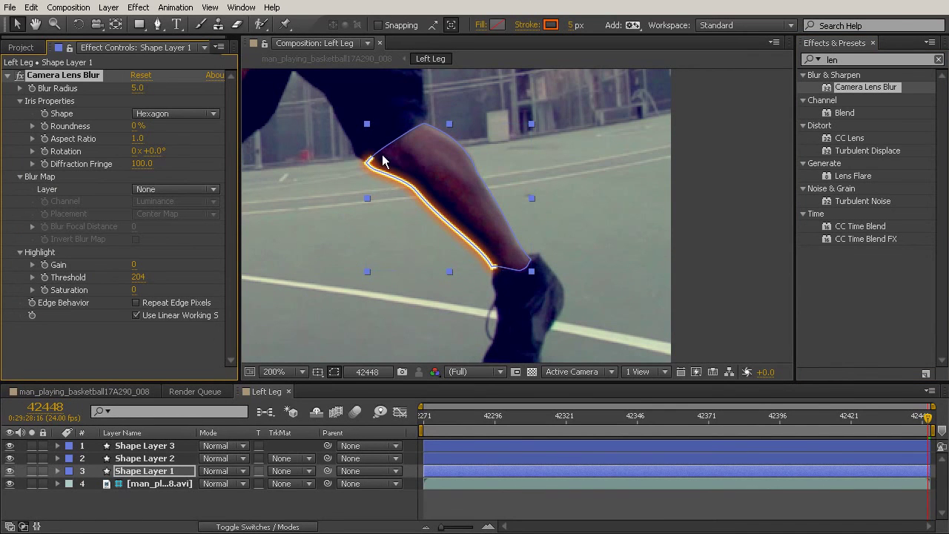
drag(144, 89, 147, 88)
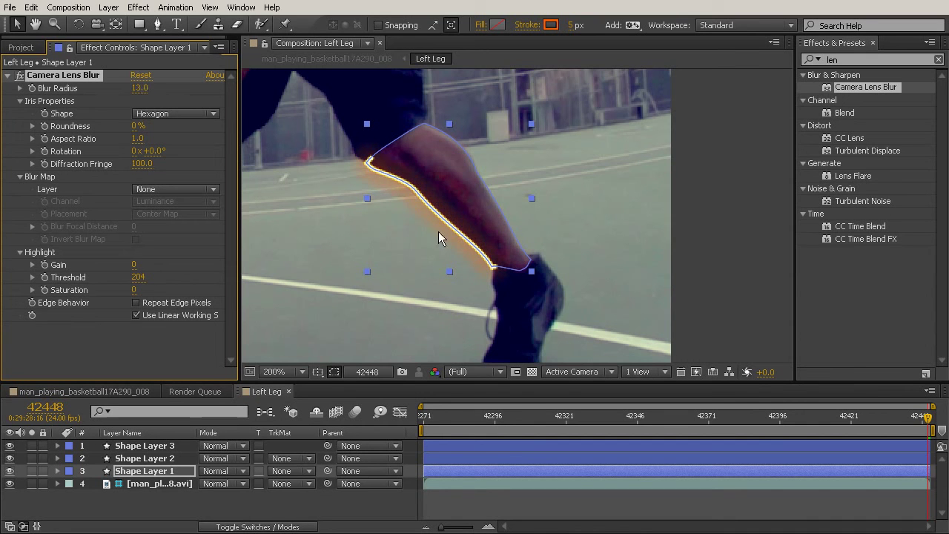
Apply the Camera Lens Blur effect to the yellow Shape Layer 2 with a Blur Radius of 3
click(159, 460)
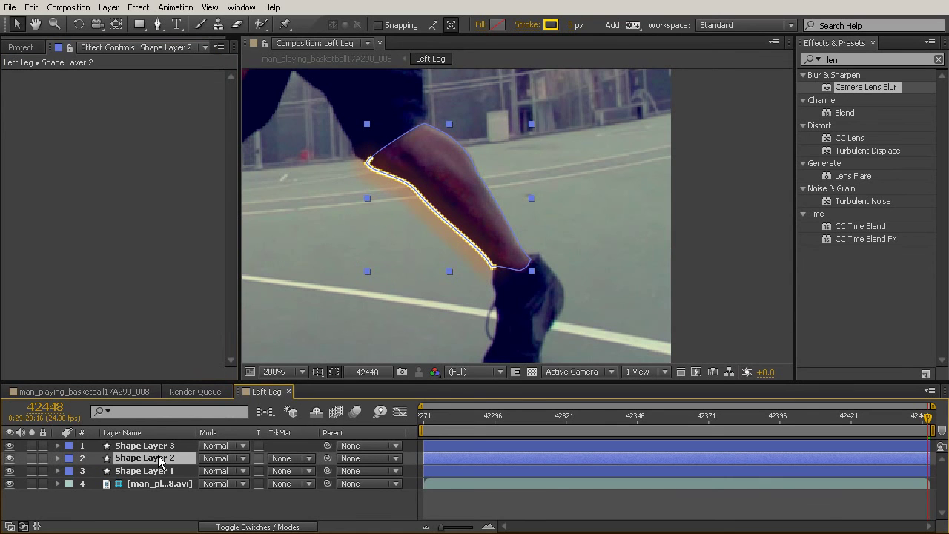
drag(388, 356, 172, 458)
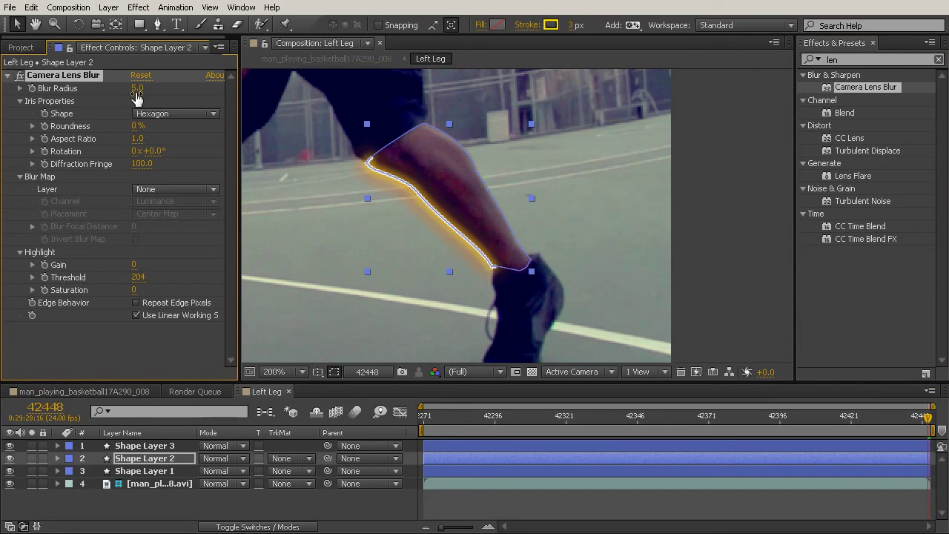
drag(137, 93, 138, 89)
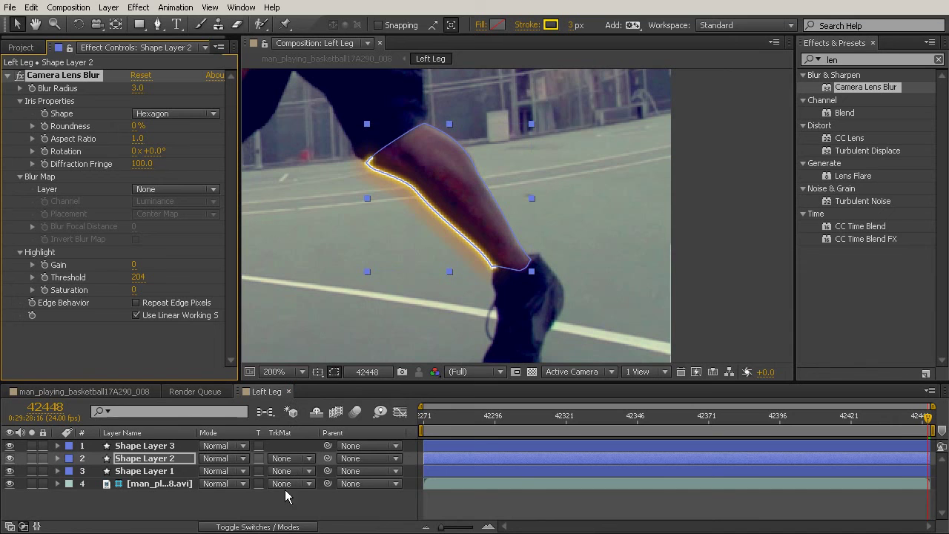
Apply the Camera Lens Blur effect to the white Shape Layer 3 with a Blur Radius of 2
click(146, 448)
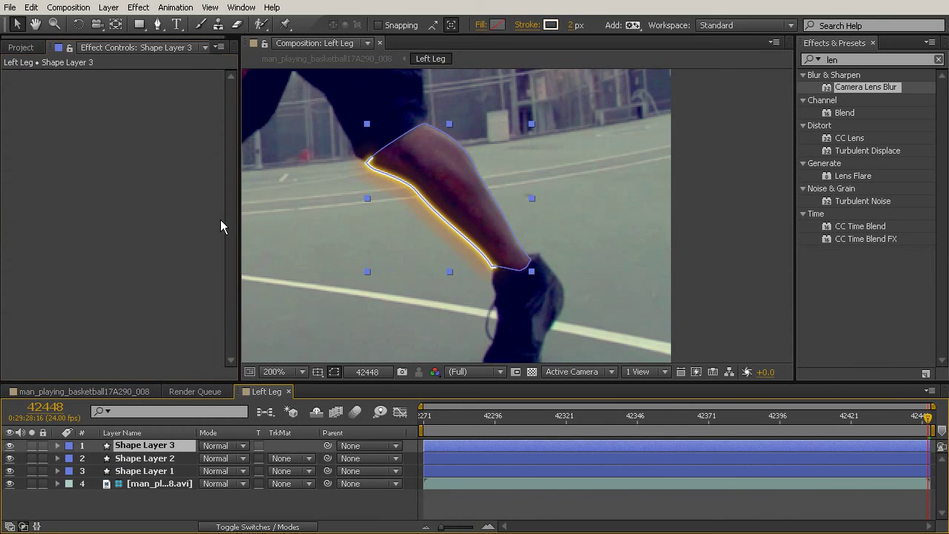
drag(848, 87, 159, 446)
click(144, 87)
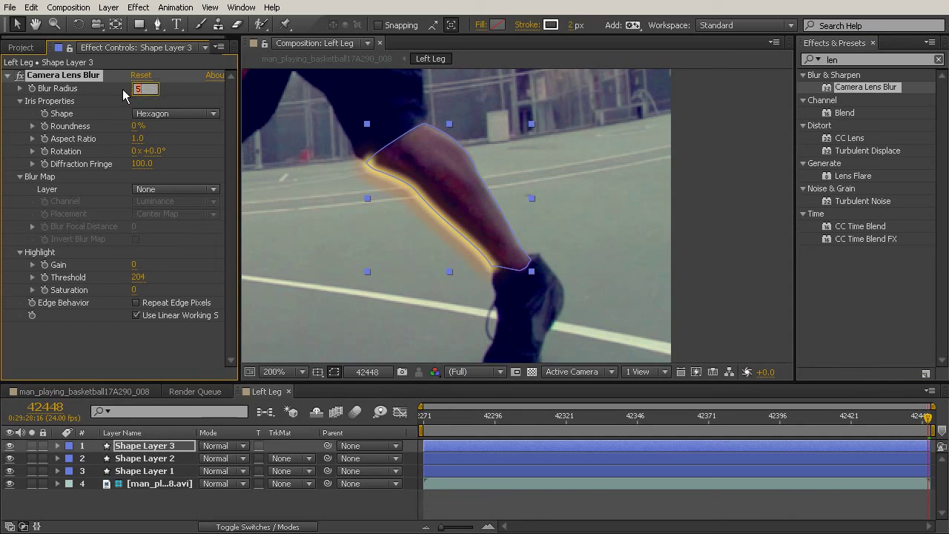
click(145, 331)
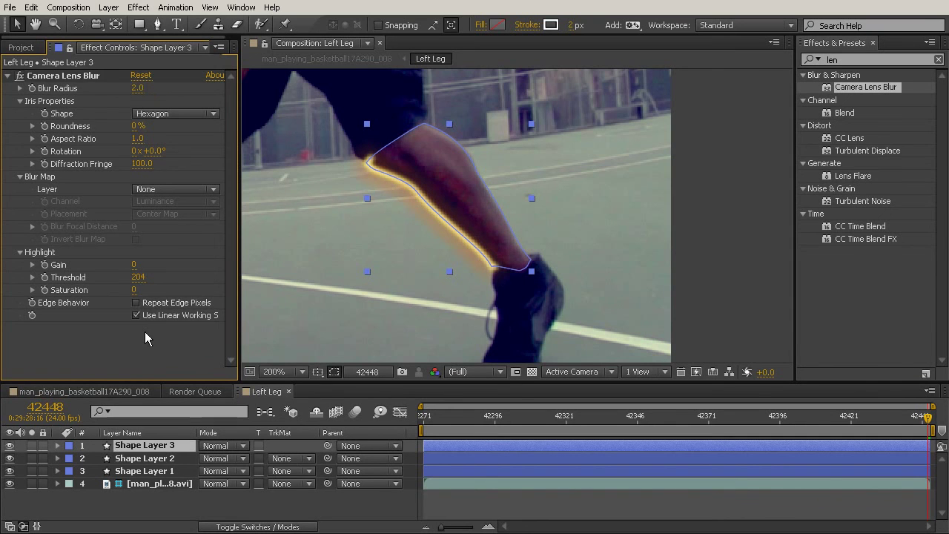
click(404, 327)
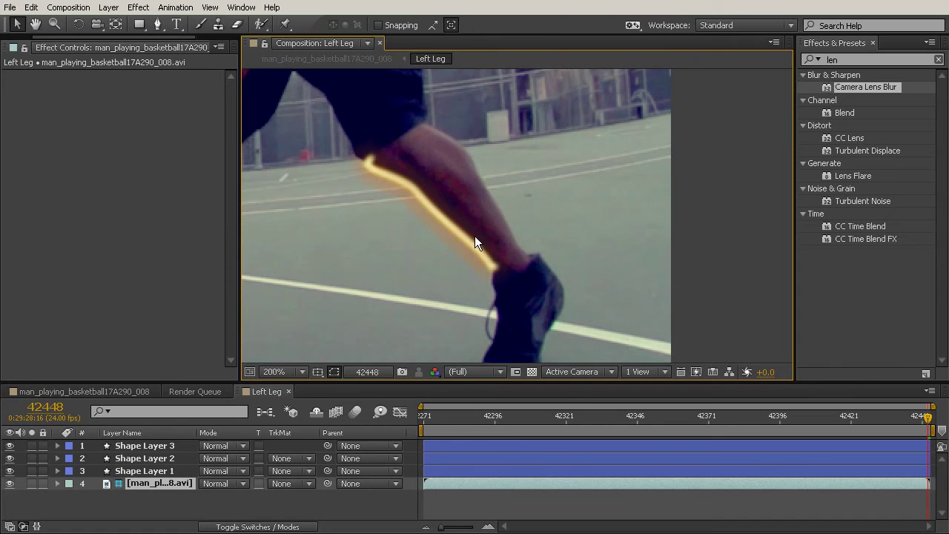
click(142, 472)
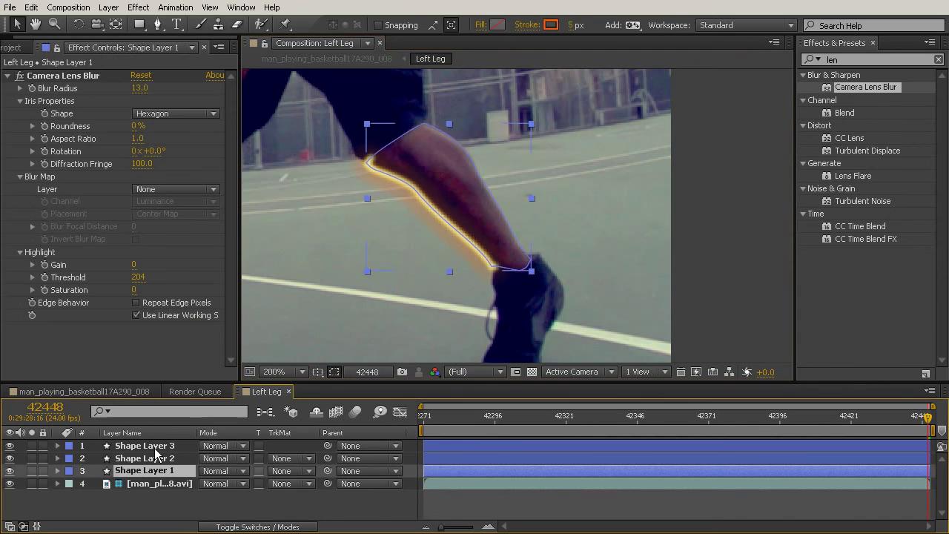
shift+click(155, 447)
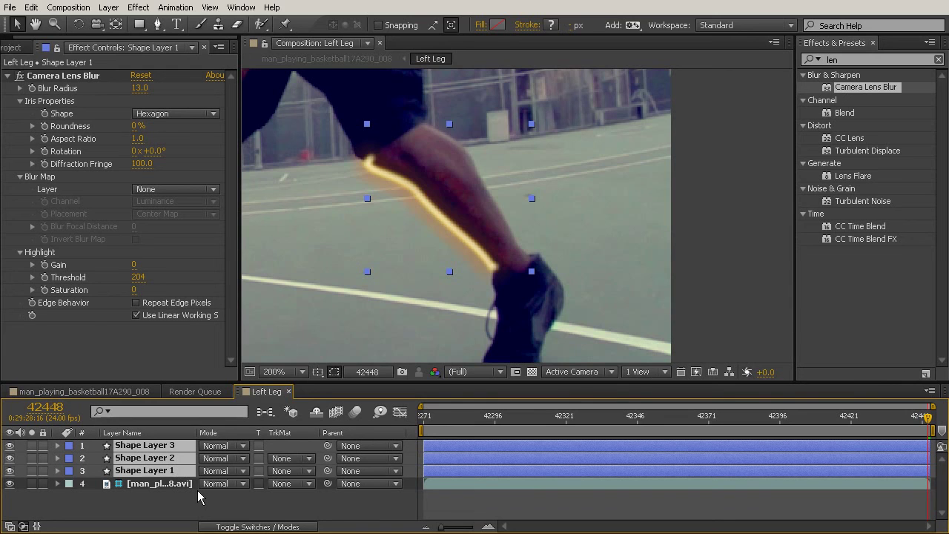
key(ctrl+shift+c)
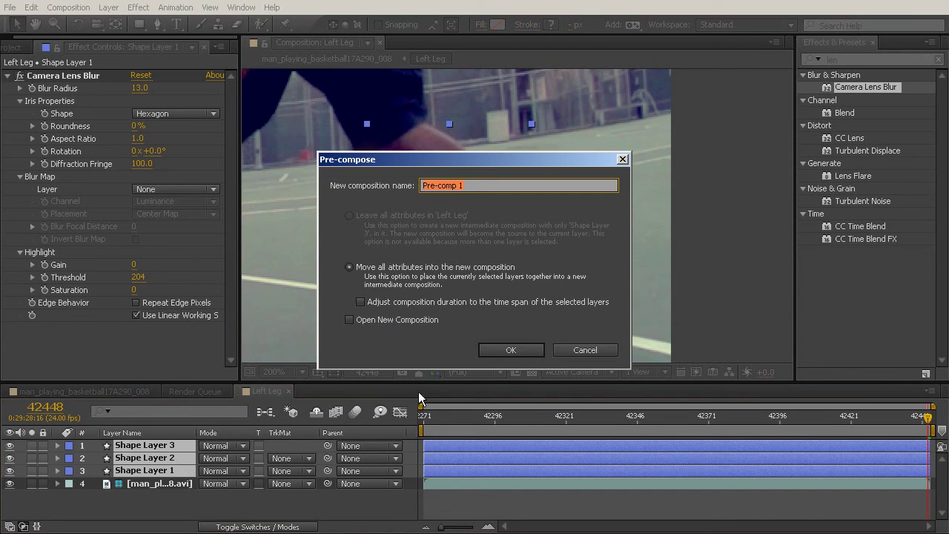
click(594, 350)
Pre-compose the three shape layers together with the footage layer into a new composition named Lighting Shapes
click(150, 513)
shift+click(152, 446)
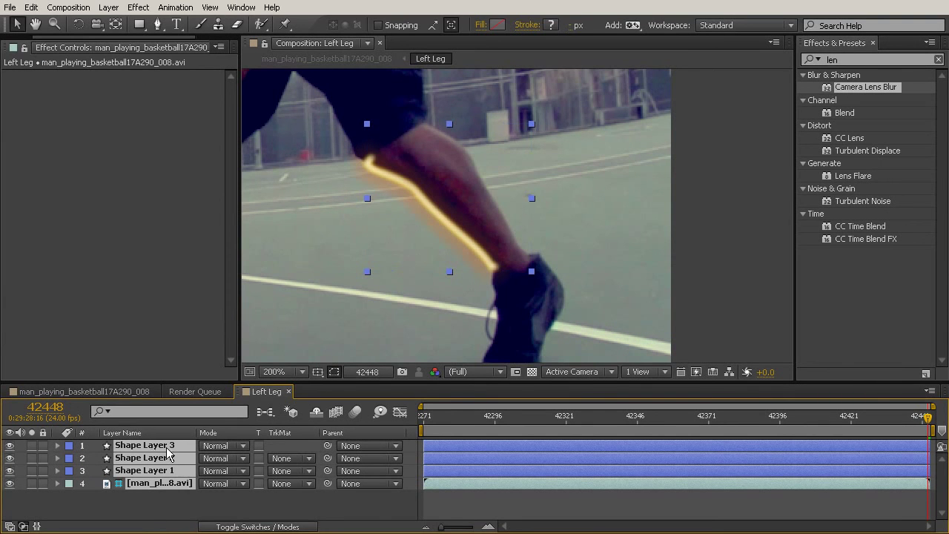
key(ctrl+shift+c)
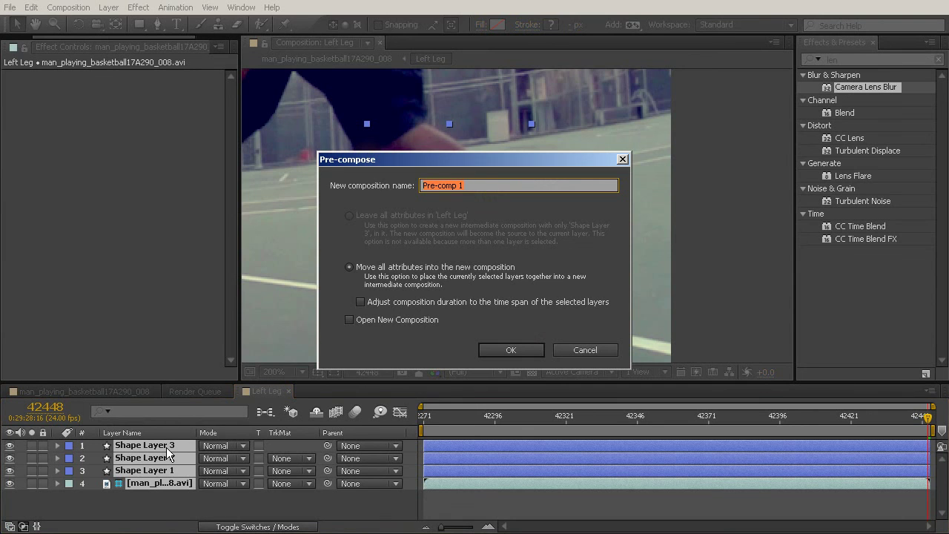
text(Lighting Shapes)
click(521, 348)
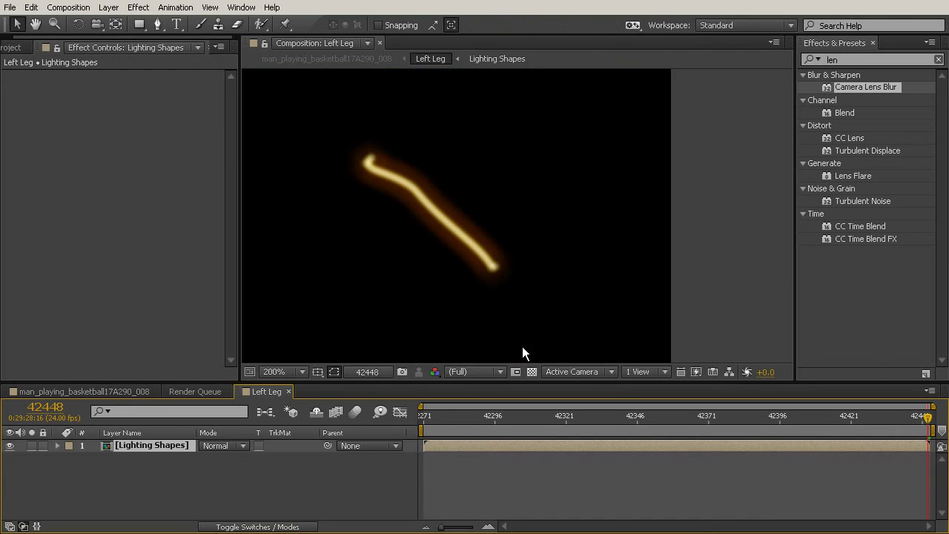
Apply Camera Lens Blur with a Blur Radius of 15 and the Stylize Glow effect to the Lighting Shapes layer
drag(873, 88, 146, 445)
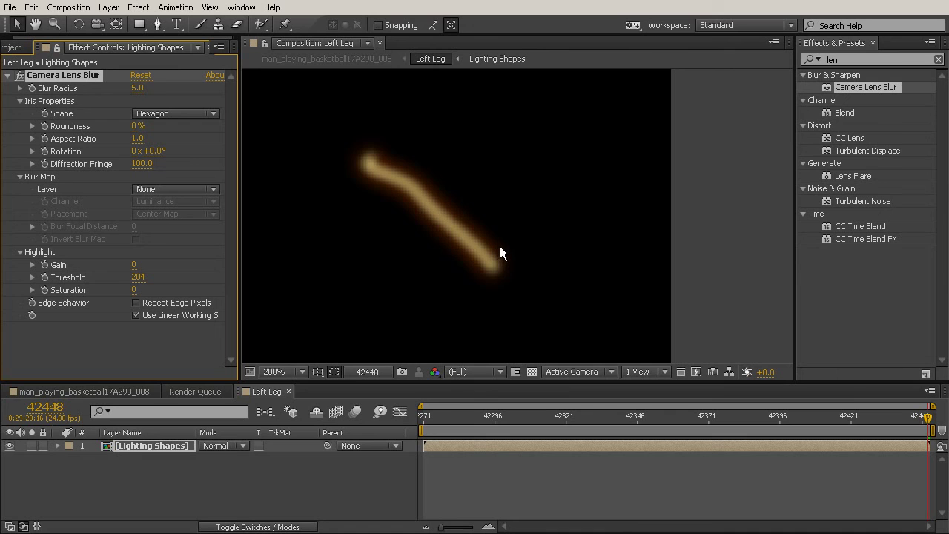
drag(135, 94, 151, 89)
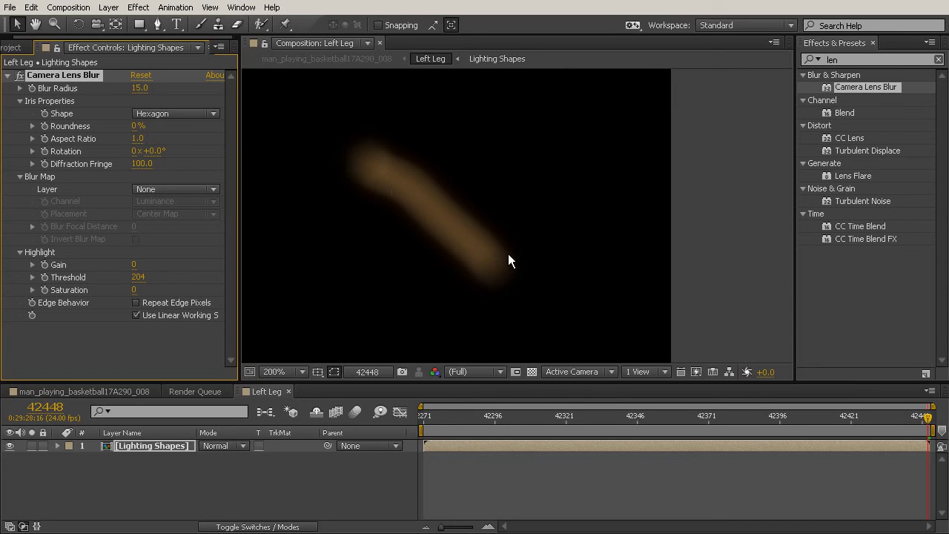
click(856, 60)
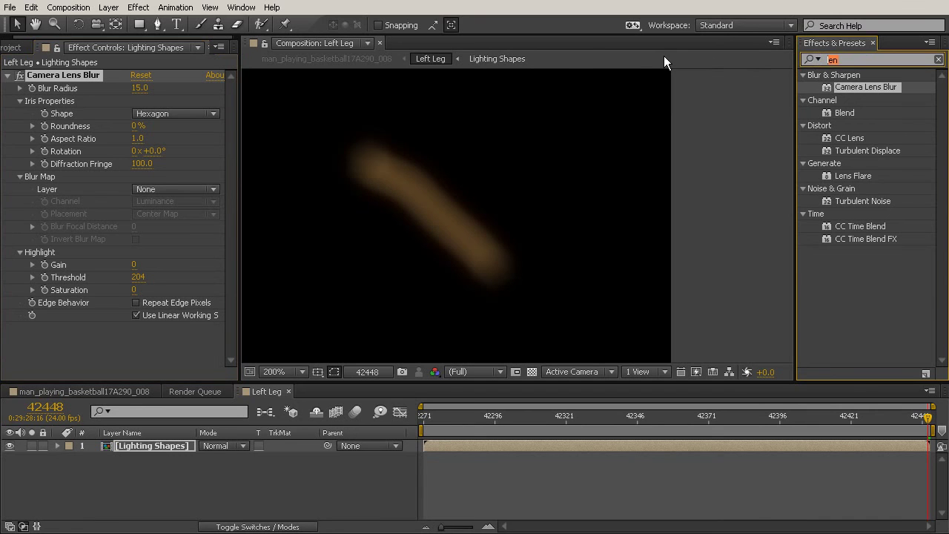
text(glow)
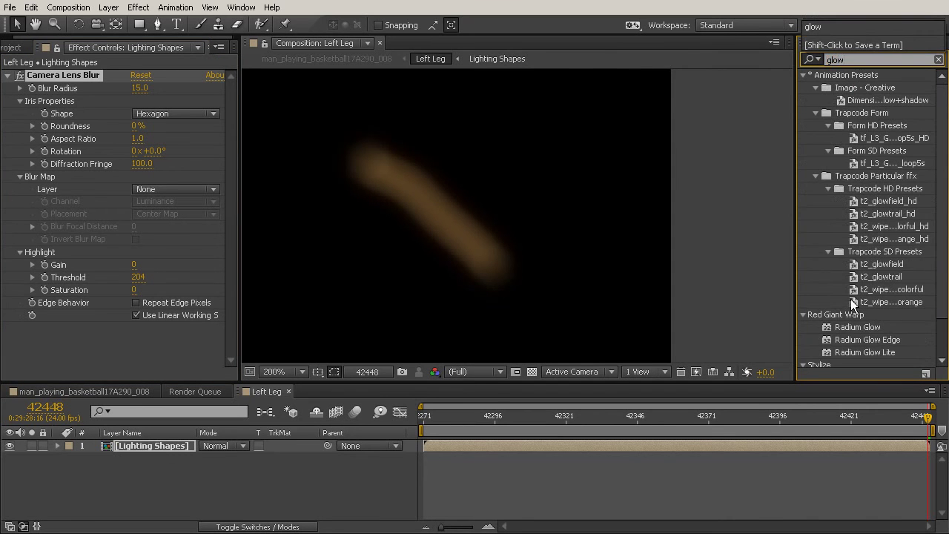
scroll(862, 326, down, 2)
drag(846, 335, 632, 447)
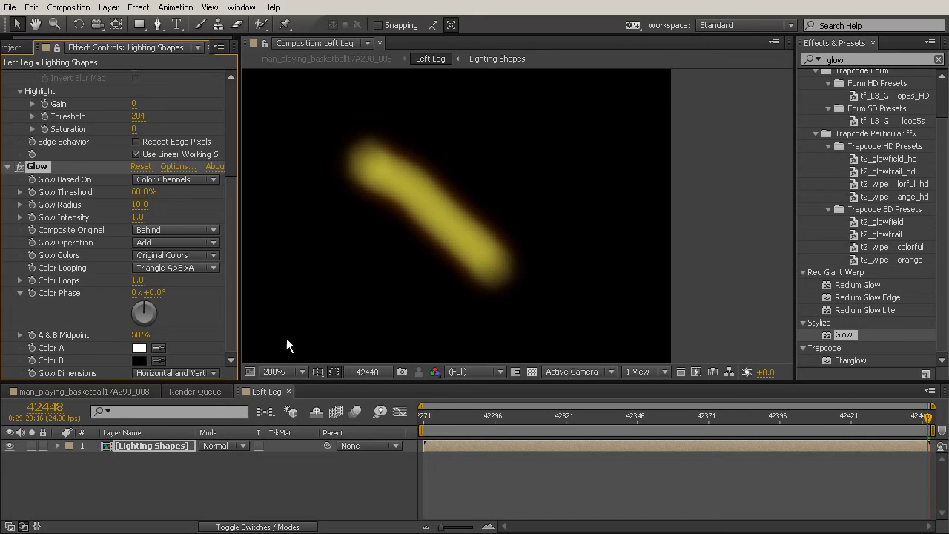
Return to the man_playing_basketball17A290_008 composition and try Add, then settle on Screen as the Left Leg layer's blending mode
click(70, 392)
drag(774, 192, 502, 278)
click(674, 247)
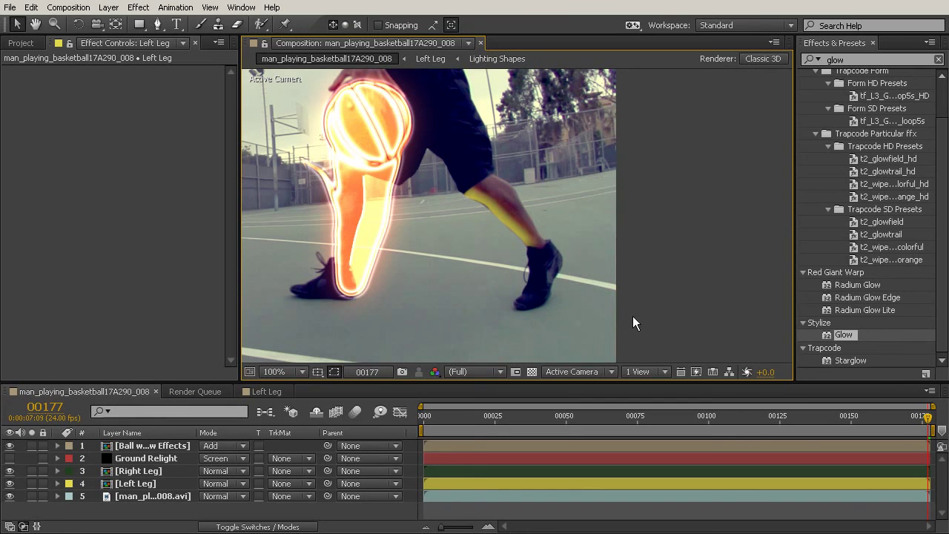
click(137, 471)
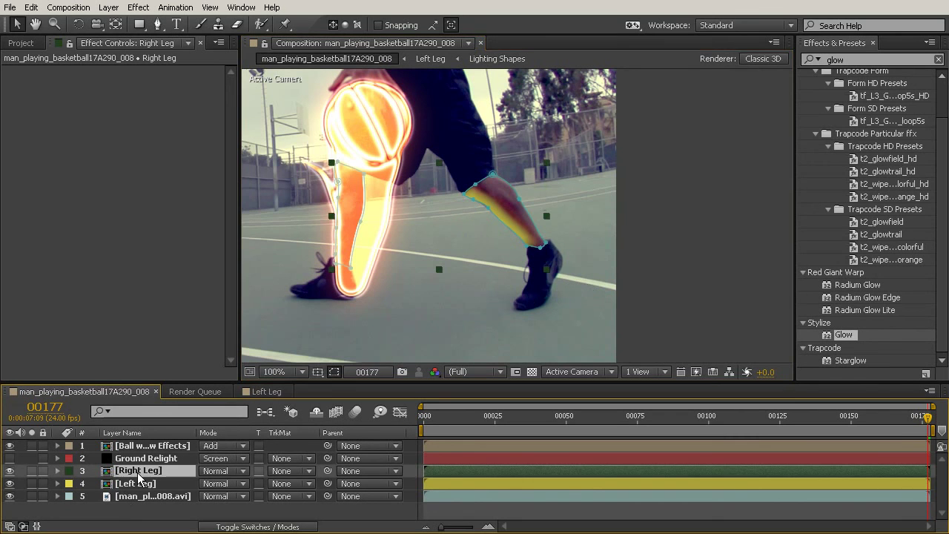
click(220, 483)
click(223, 483)
click(223, 482)
click(260, 89)
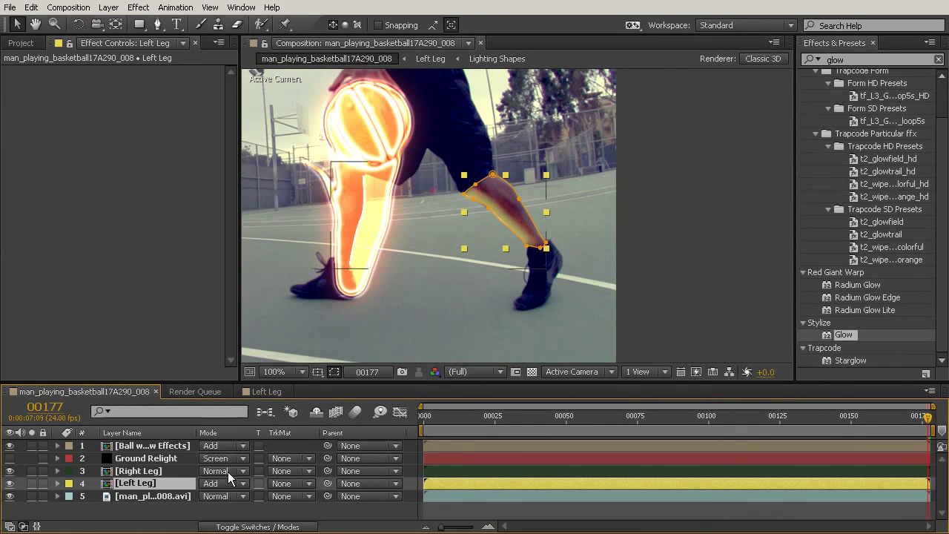
click(228, 482)
click(260, 110)
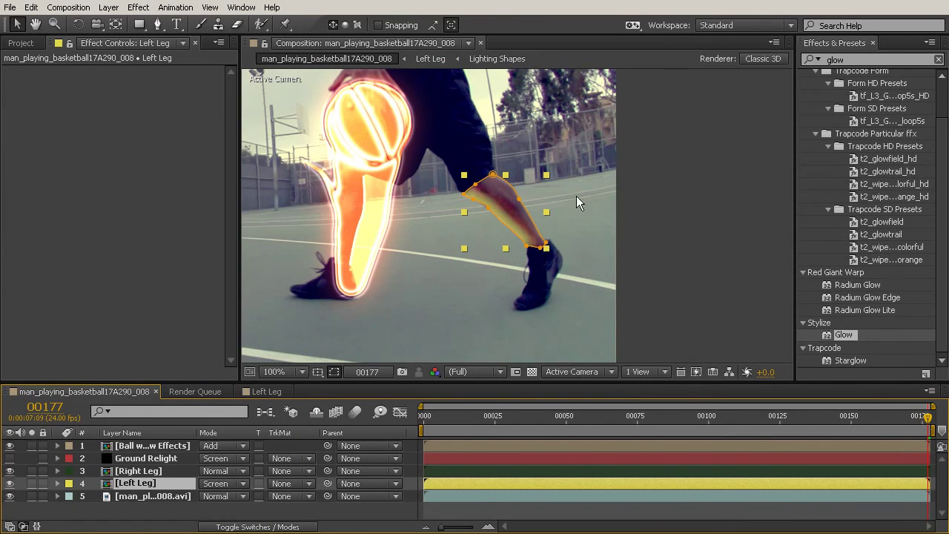
click(702, 251)
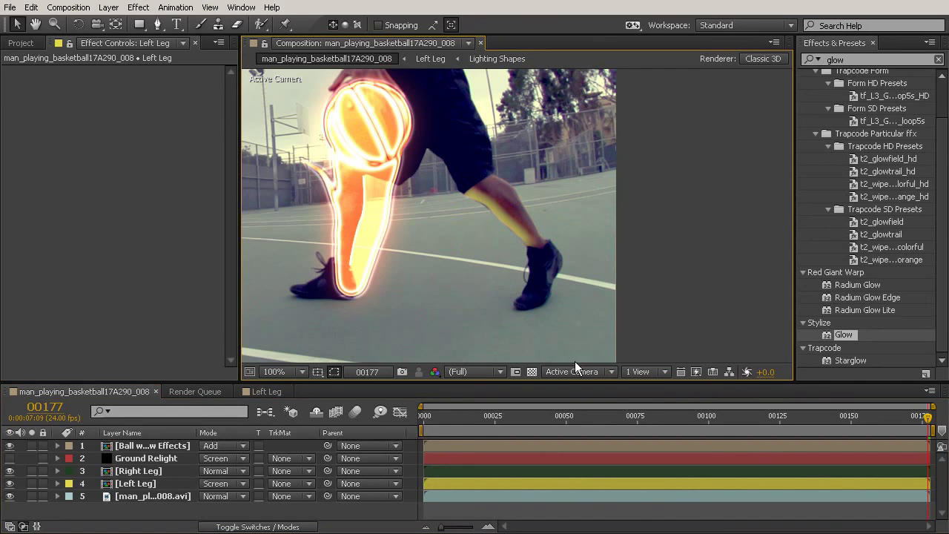
Lower the Left Leg layer's opacity to 69%
scroll(476, 295, down, 1)
scroll(483, 265, up, 2)
click(134, 483)
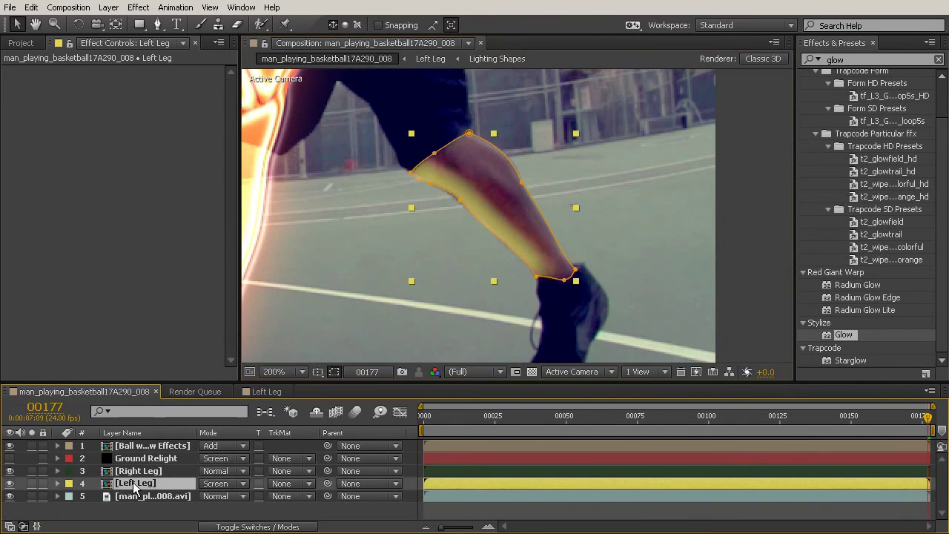
key(t)
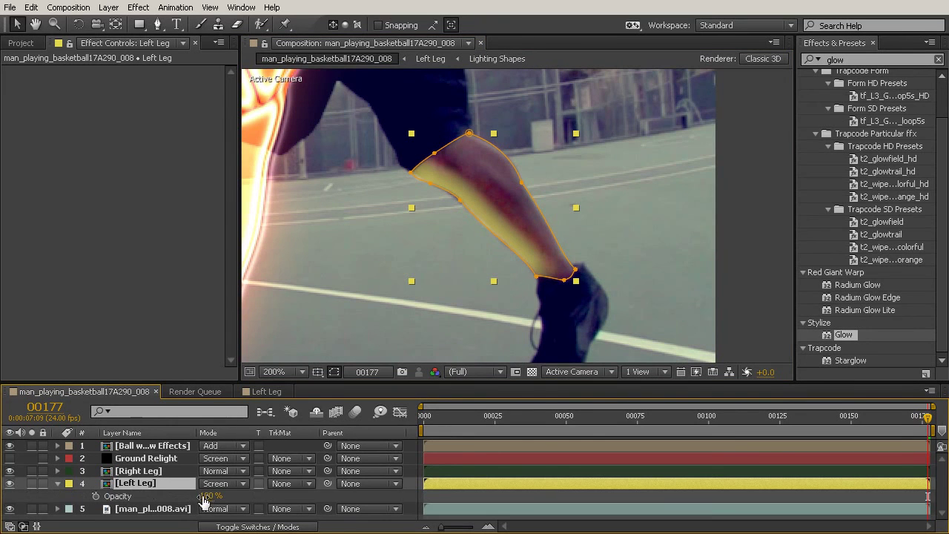
mouse_move(191, 494)
mouse_down()
mouse_move(204, 496)
mouse_move(192, 495)
mouse_up()
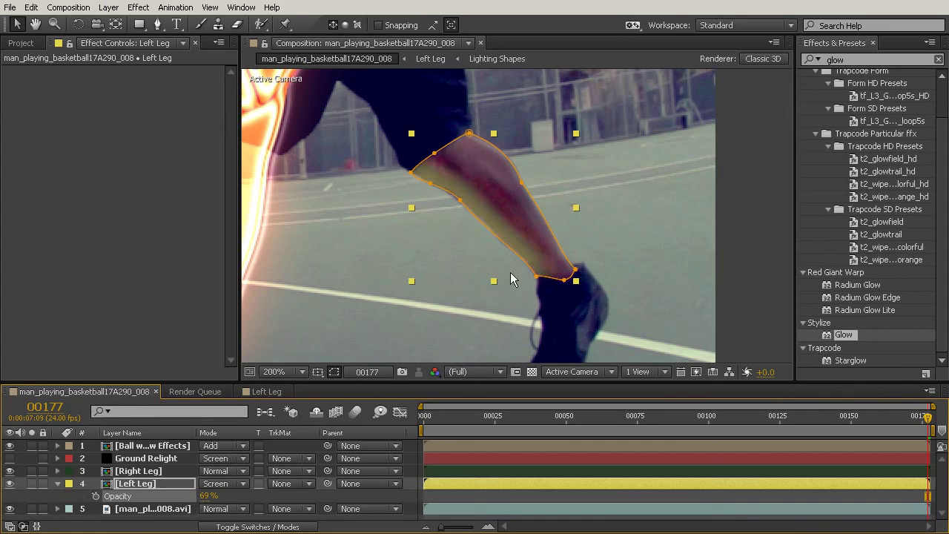
scroll(507, 271, down, 2)
key(comma)
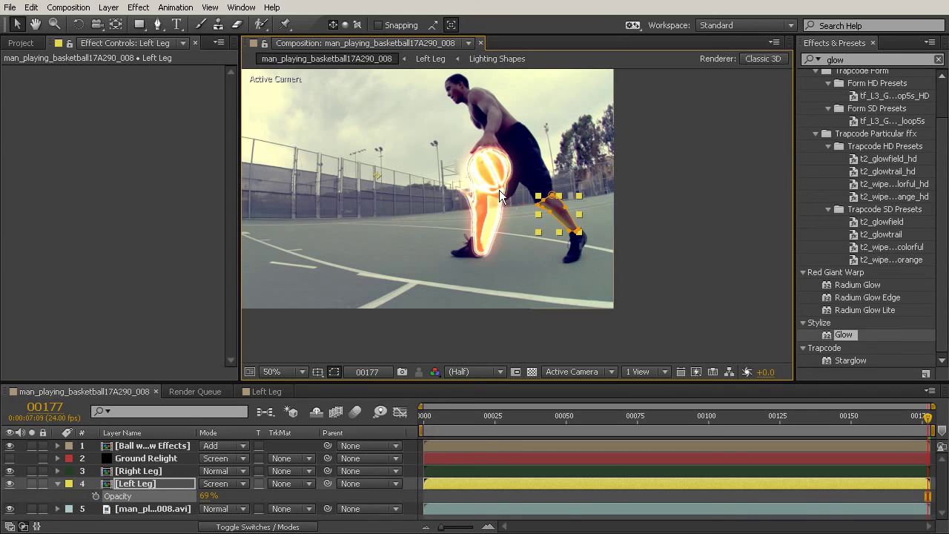
Review the leg lighting at frames 112 and 132, and set the Left Leg layer's opacity to 100%
drag(427, 415, 743, 438)
click(633, 324)
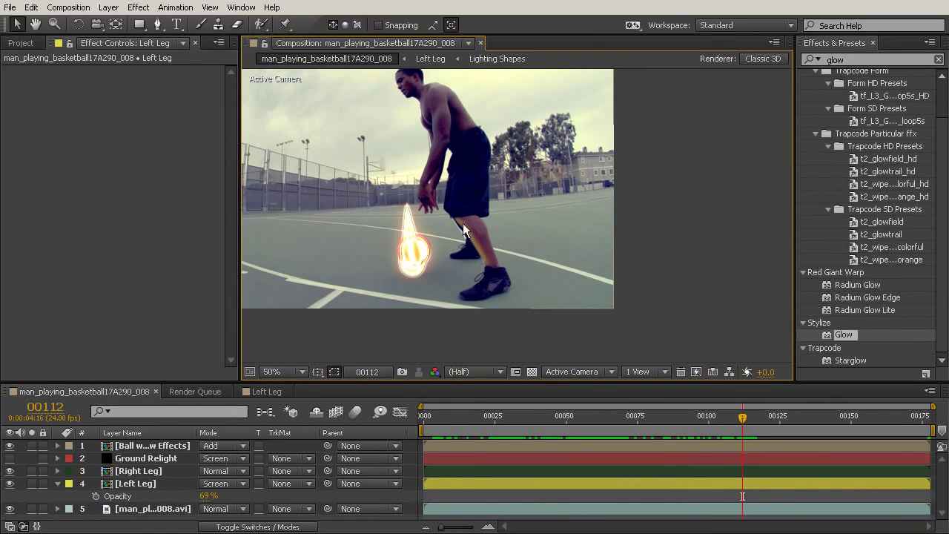
drag(738, 418, 804, 447)
drag(207, 496, 275, 496)
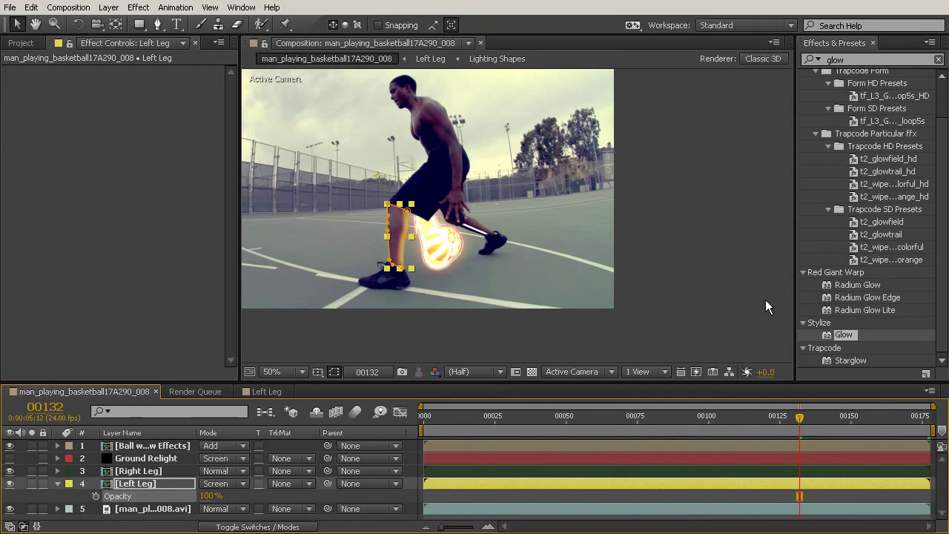
click(437, 198)
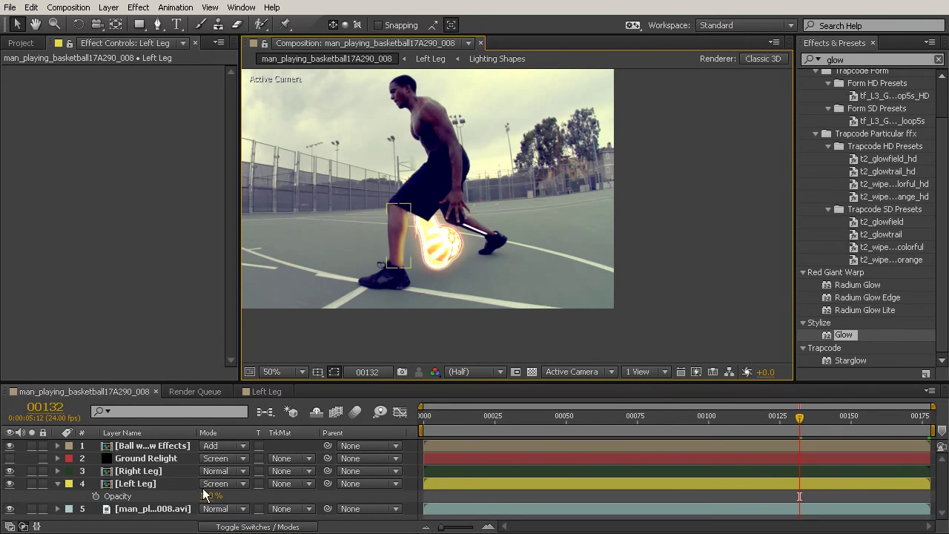
Apply the Hue/Saturation effect to the Left Leg layer with Master Hue -5° and Master Lightness 17
scroll(426, 235, up, 4)
drag(467, 271, 764, 179)
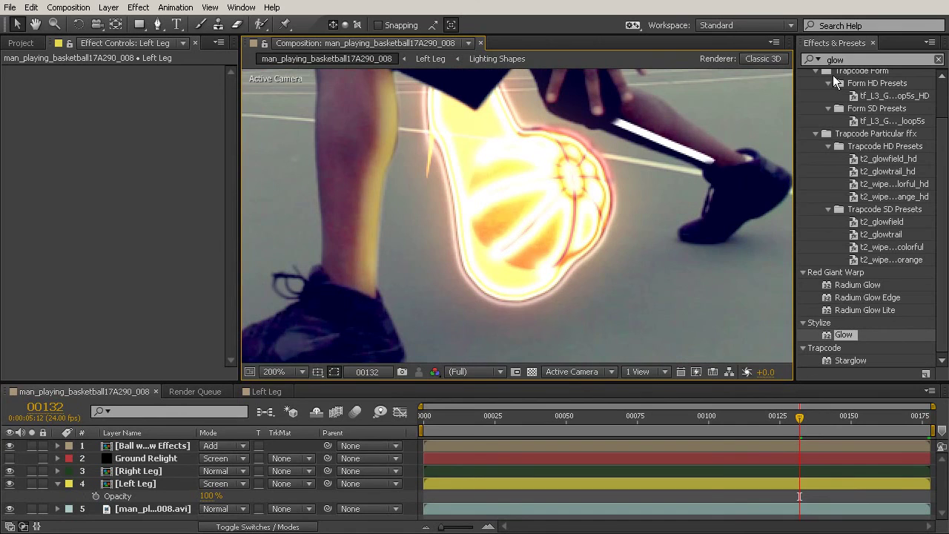
key(ctrl+a)
text(hue)
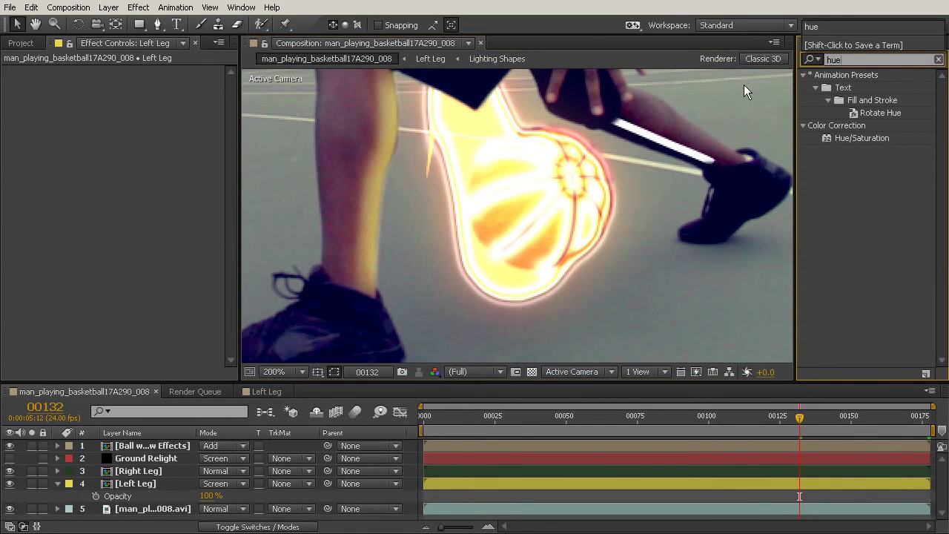
drag(846, 139, 136, 483)
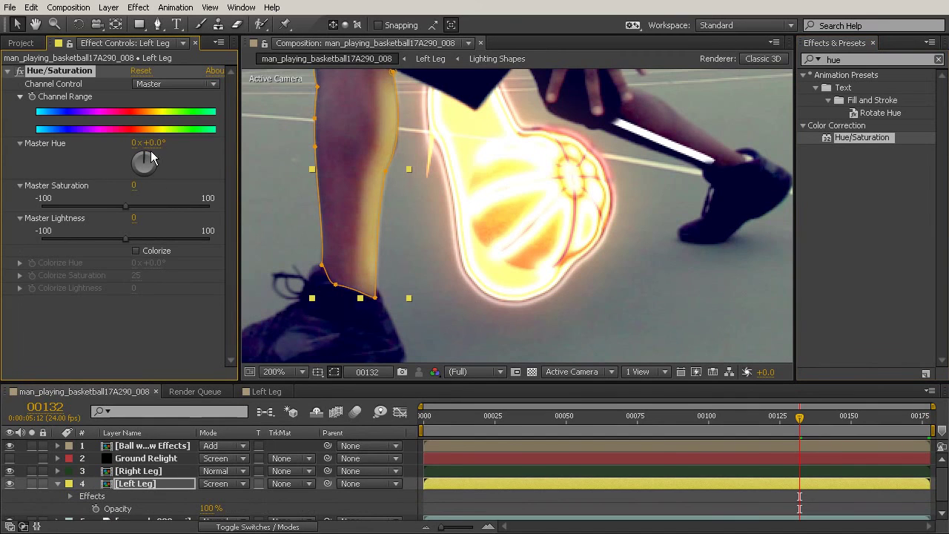
mouse_move(155, 142)
mouse_down()
mouse_move(178, 140)
mouse_move(158, 142)
mouse_up()
mouse_move(128, 235)
mouse_down()
mouse_move(178, 238)
mouse_move(130, 230)
mouse_move(140, 230)
mouse_up()
key(comma)
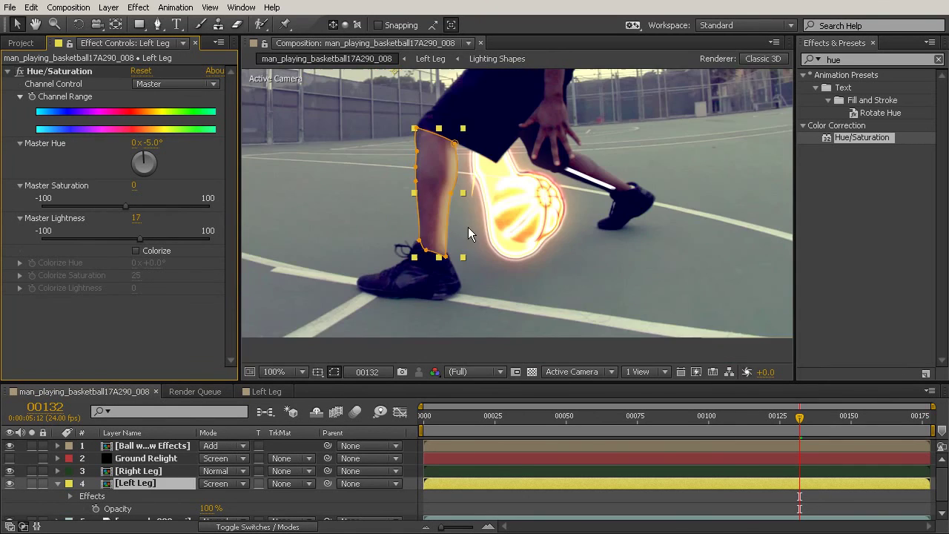
key(comma)
click(485, 313)
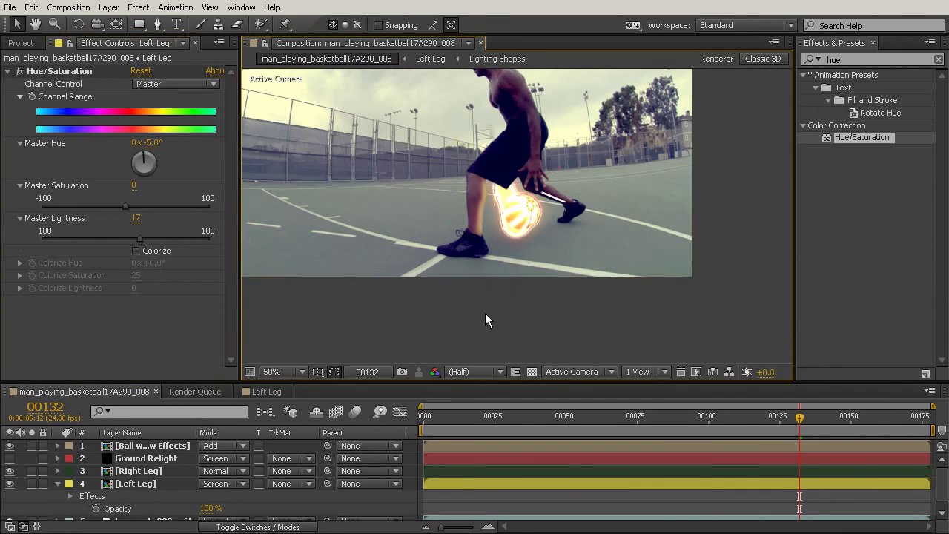
Toggle the Left Leg layer's visibility to compare the footage at frame 132 with and without the leg lighting
click(103, 484)
click(58, 483)
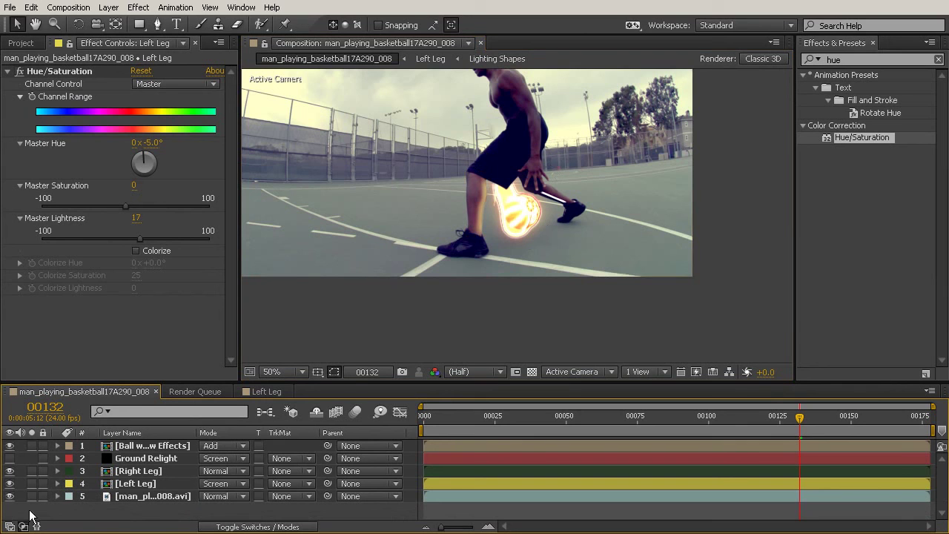
click(11, 483)
click(12, 484)
click(10, 483)
Start animating the Left Leg layer's opacity with a 0% keyframe at frame 70
drag(801, 417, 621, 479)
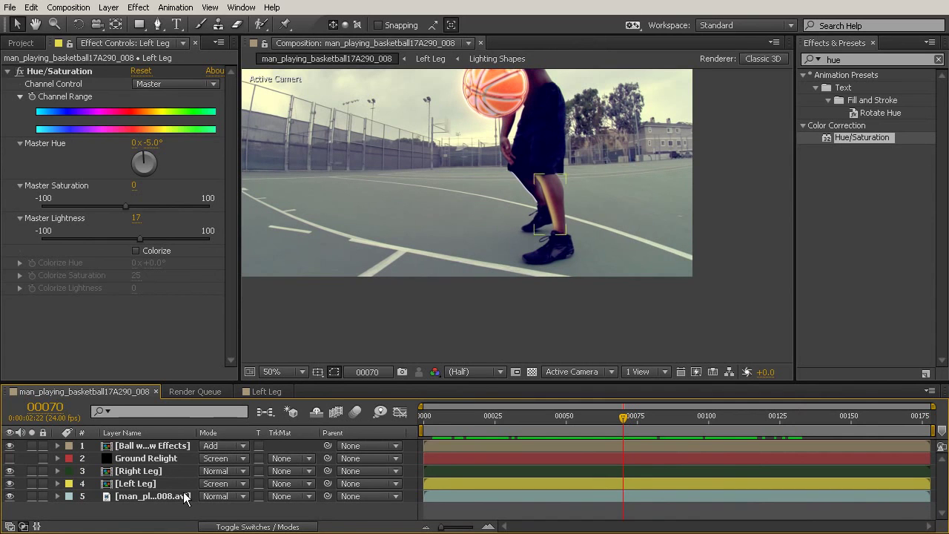
click(137, 481)
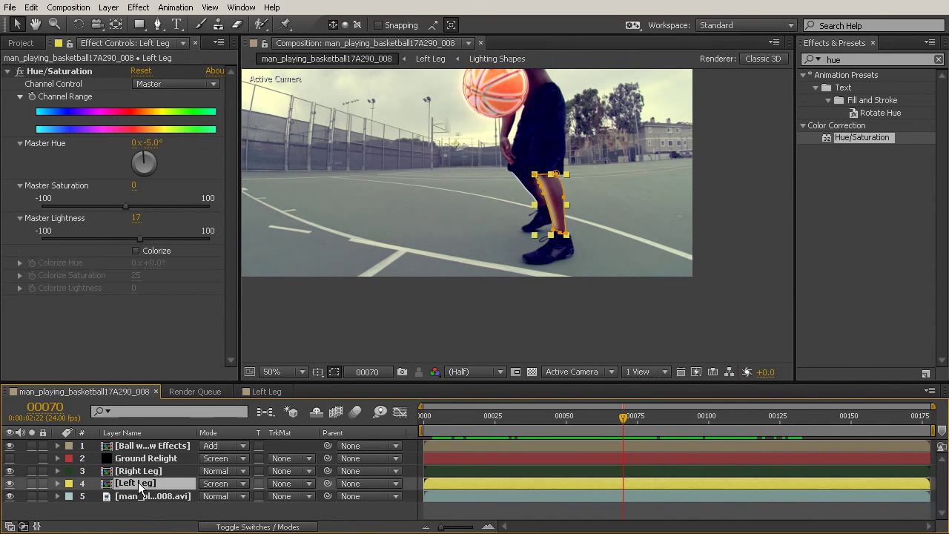
key(t)
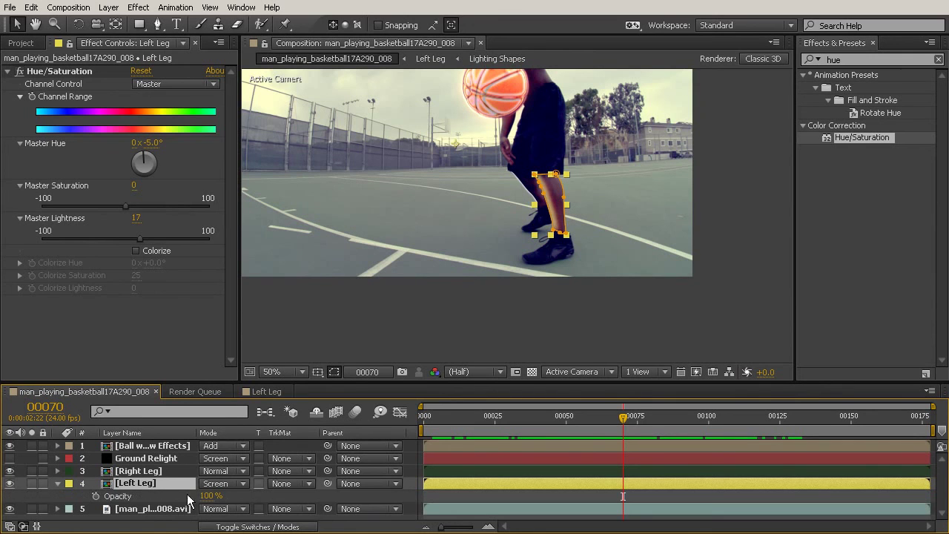
drag(211, 495, 68, 495)
click(95, 496)
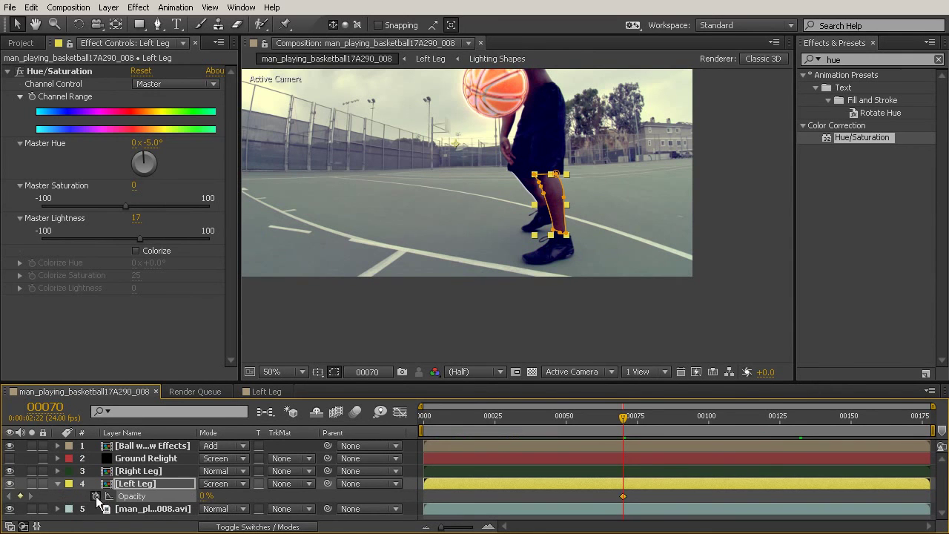
Set the Left Leg layer's opacity to 85% at frame 110 and scrub through the fade-in from frame 70
drag(621, 415, 732, 448)
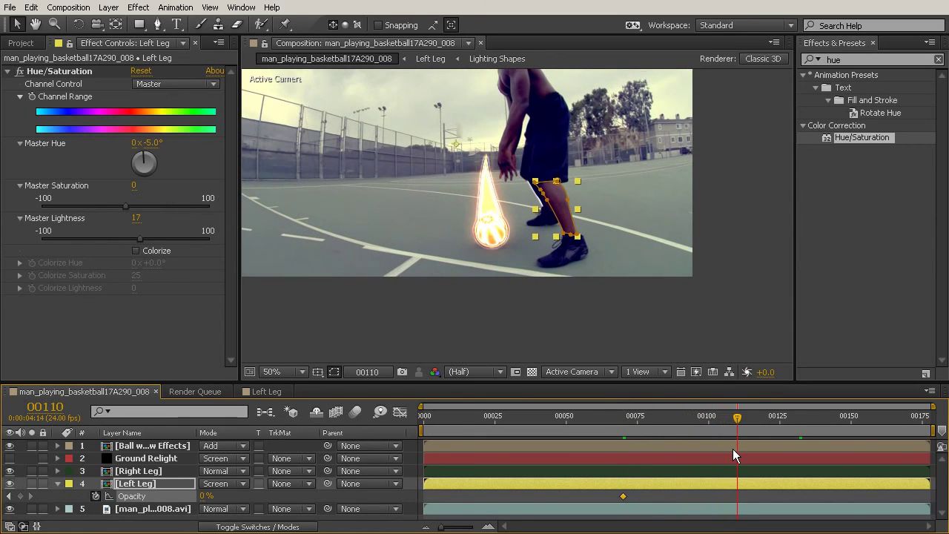
drag(206, 495, 289, 495)
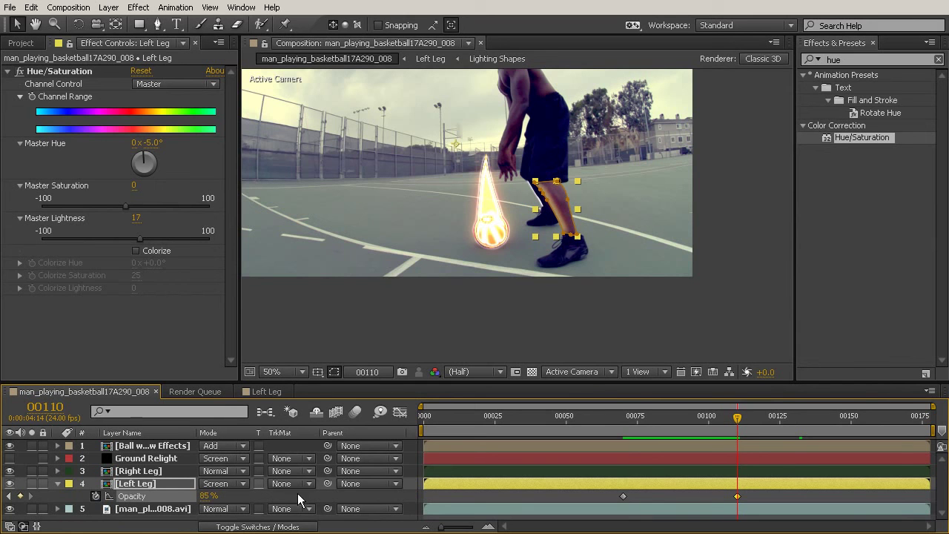
click(623, 418)
drag(623, 418, 738, 453)
Hold the Left Leg layer's opacity at 85% with a keyframe at frame 126, and raise it to 100% at frame 130
drag(738, 453, 782, 456)
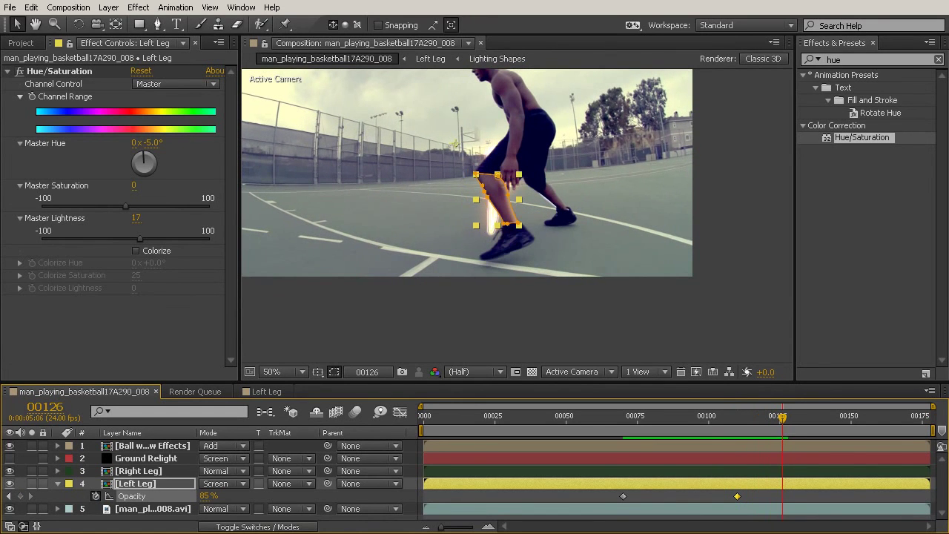
click(20, 496)
drag(791, 417, 794, 417)
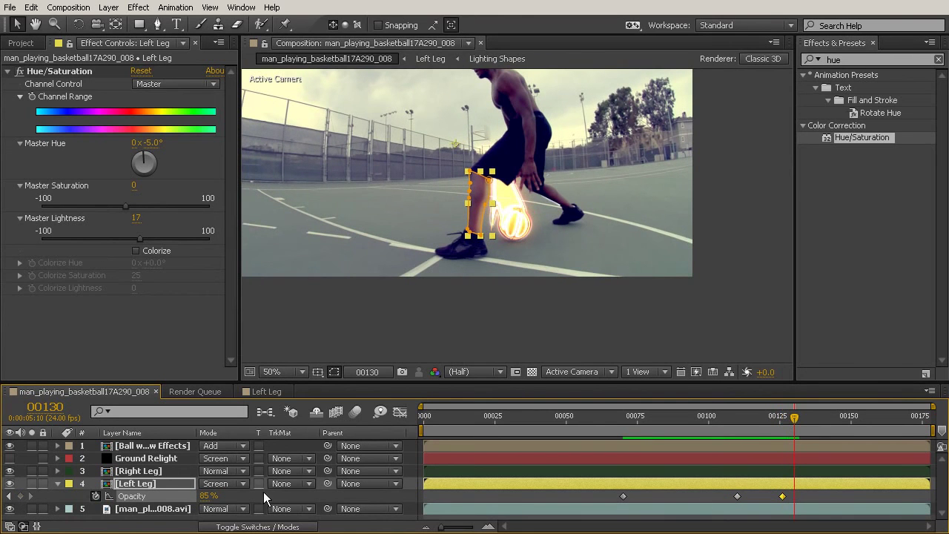
drag(206, 495, 388, 491)
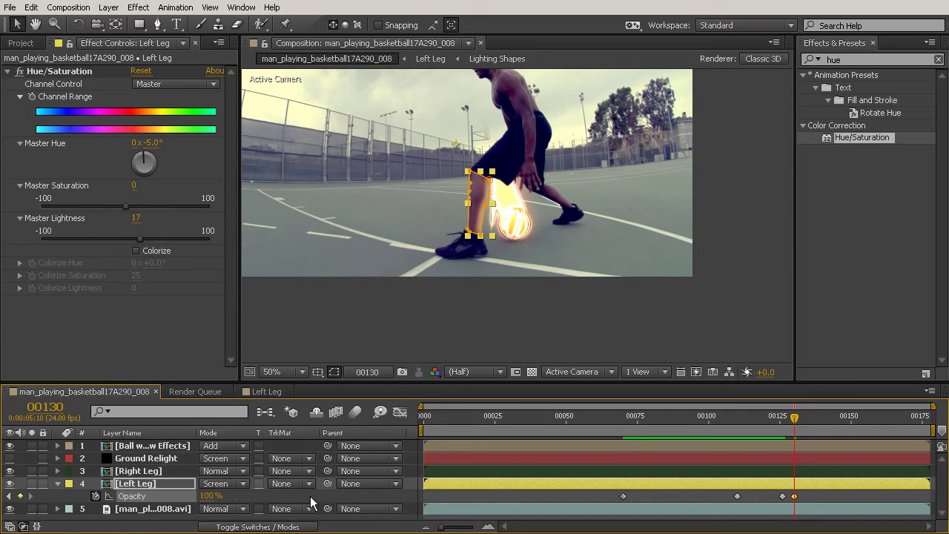
Hold the Left Leg layer's opacity at 100% with a keyframe at about frame 156, and lower it to 47% at about frame 163
drag(794, 419, 865, 434)
click(20, 496)
drag(868, 424, 887, 423)
drag(204, 496, 166, 494)
Set the Left Leg layer's opacity to 78% at frame 167 and to 100% at frame 173
drag(885, 419, 895, 419)
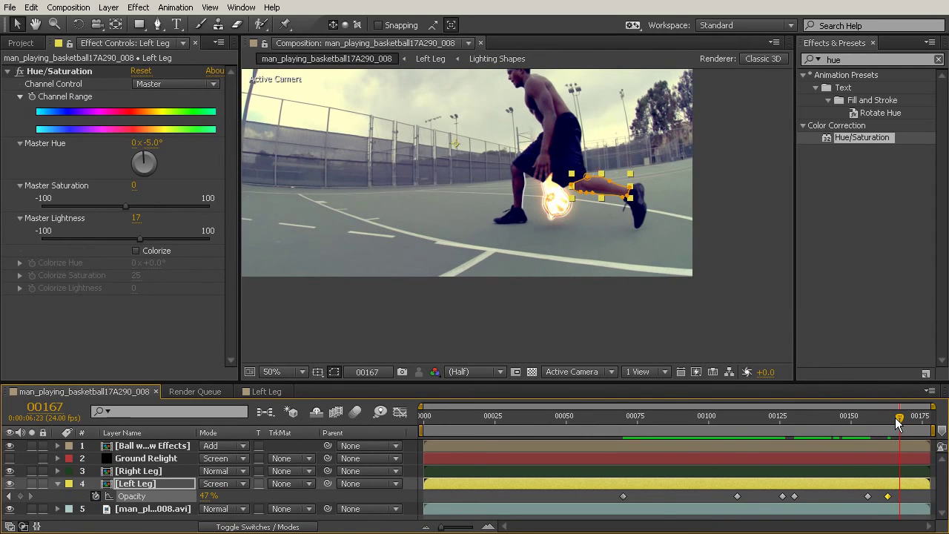
drag(204, 496, 220, 496)
drag(904, 418, 921, 424)
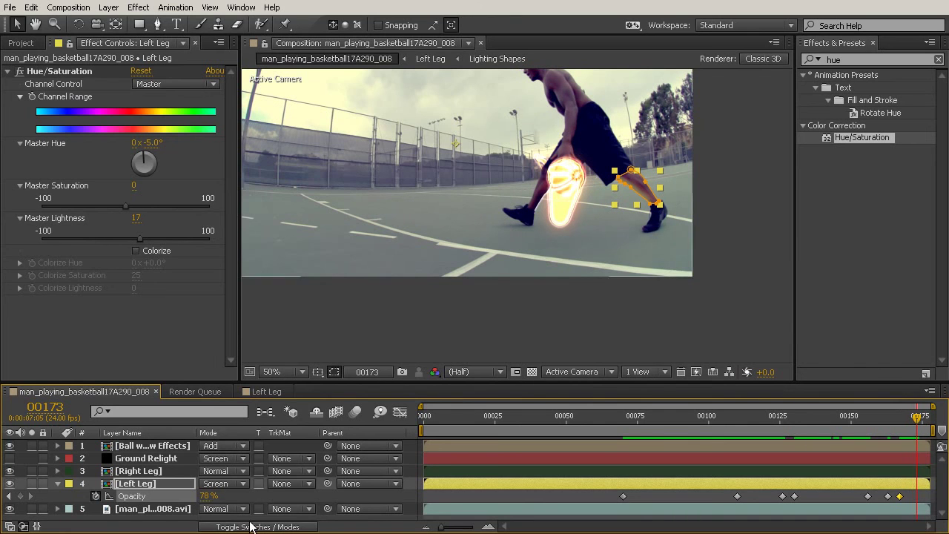
drag(208, 498, 311, 498)
drag(916, 416, 928, 486)
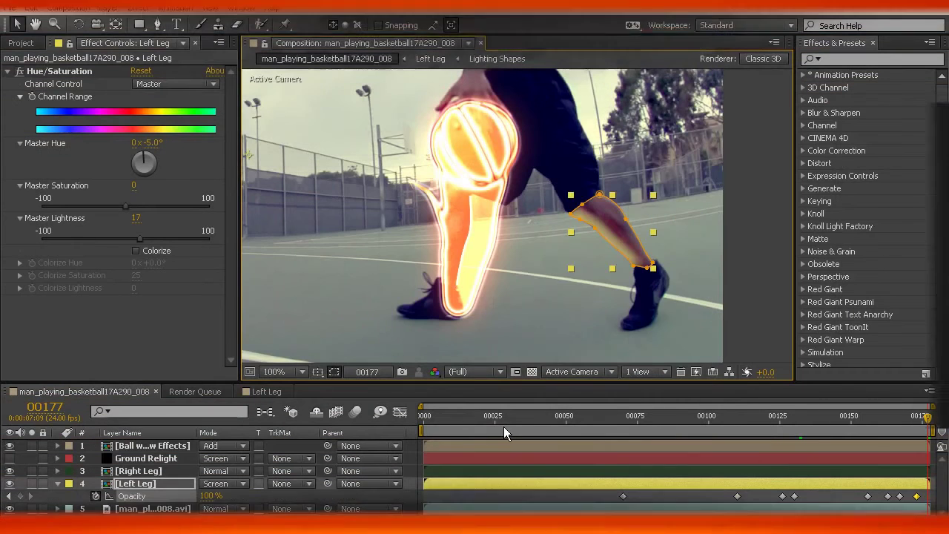
Start animating the Right Leg layer's opacity with a 0% keyframe at frame 70
drag(498, 423, 872, 446)
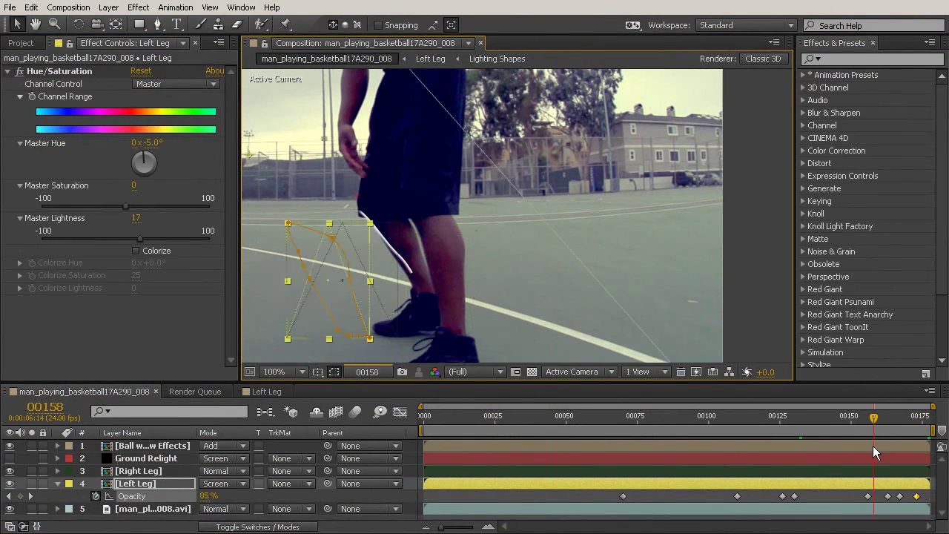
drag(631, 430, 622, 467)
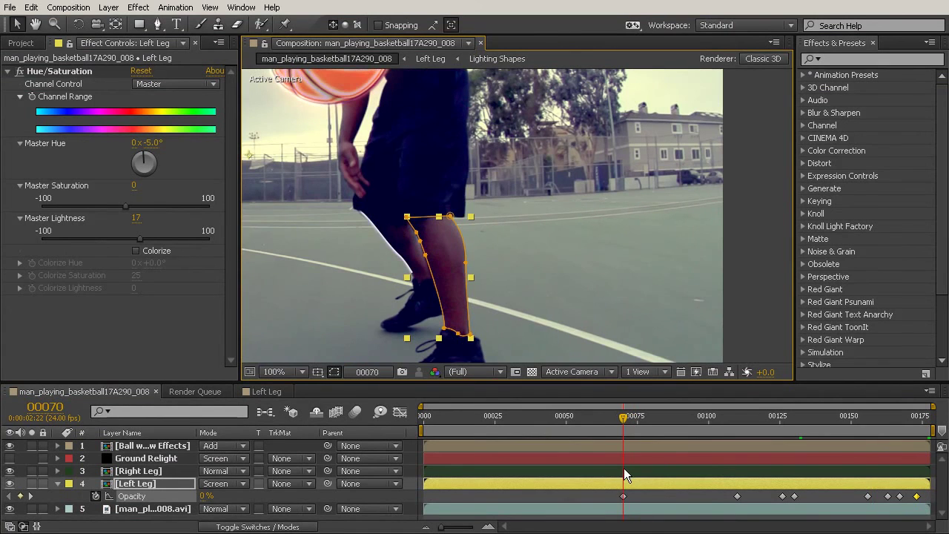
click(135, 471)
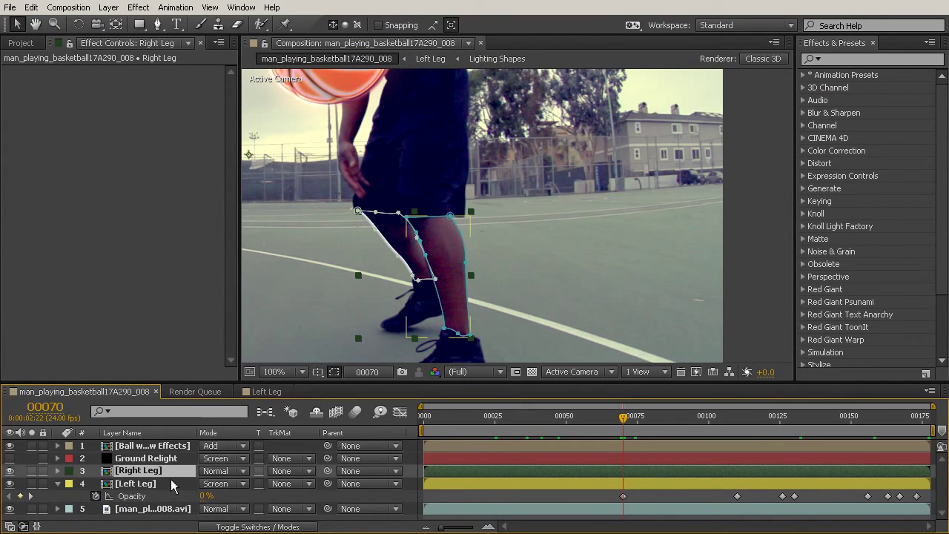
key(t)
drag(213, 488, 58, 491)
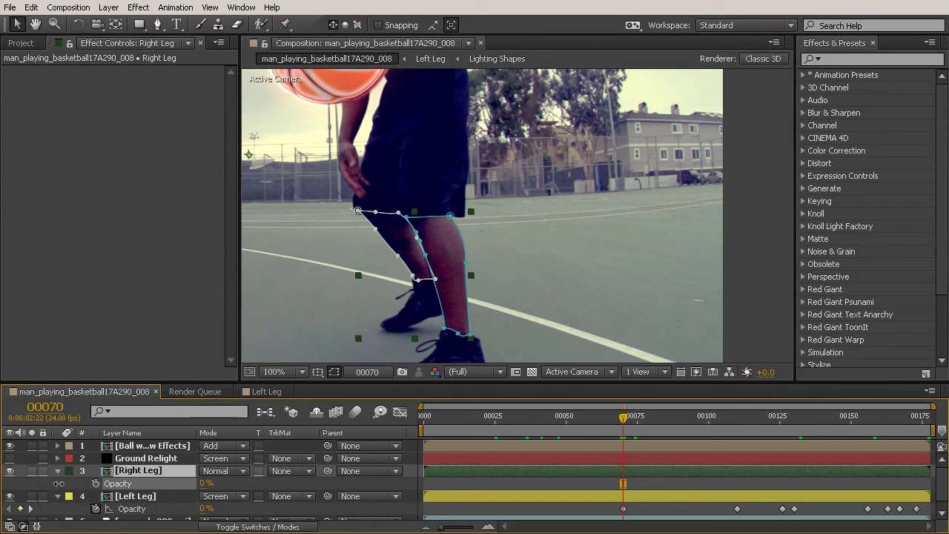
click(95, 484)
Set the Right Leg layer's opacity to 60% at frame 110 and scrub from frame 70 to the end of the clip
drag(710, 417, 734, 428)
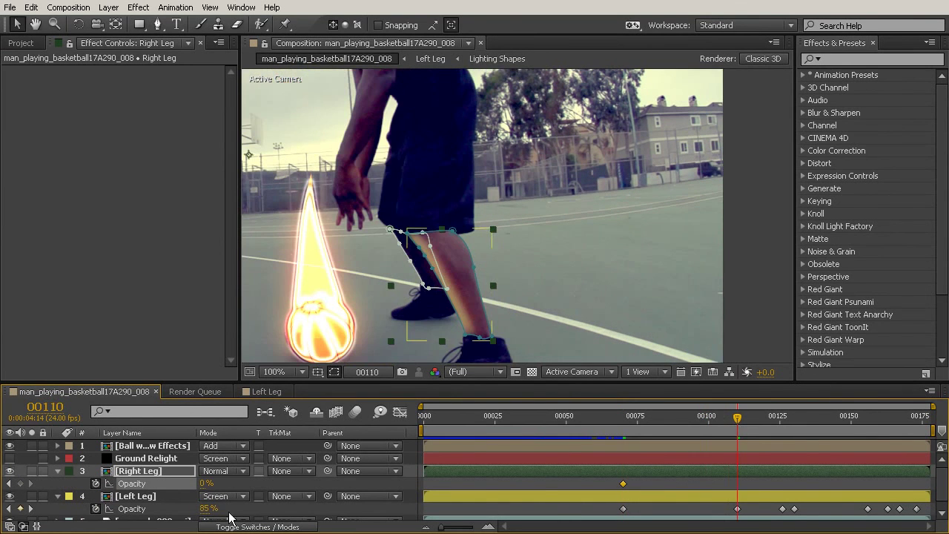
drag(204, 483, 247, 482)
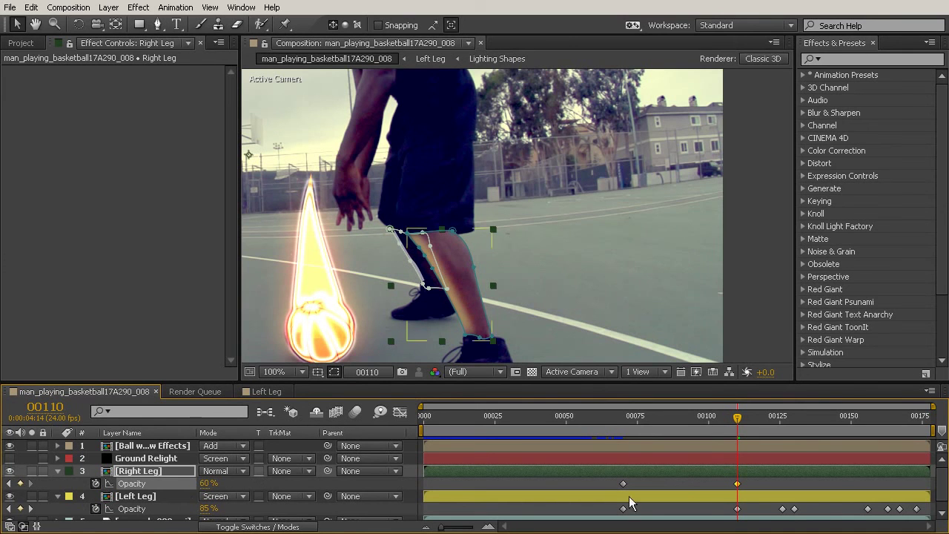
click(619, 417)
drag(621, 421, 935, 467)
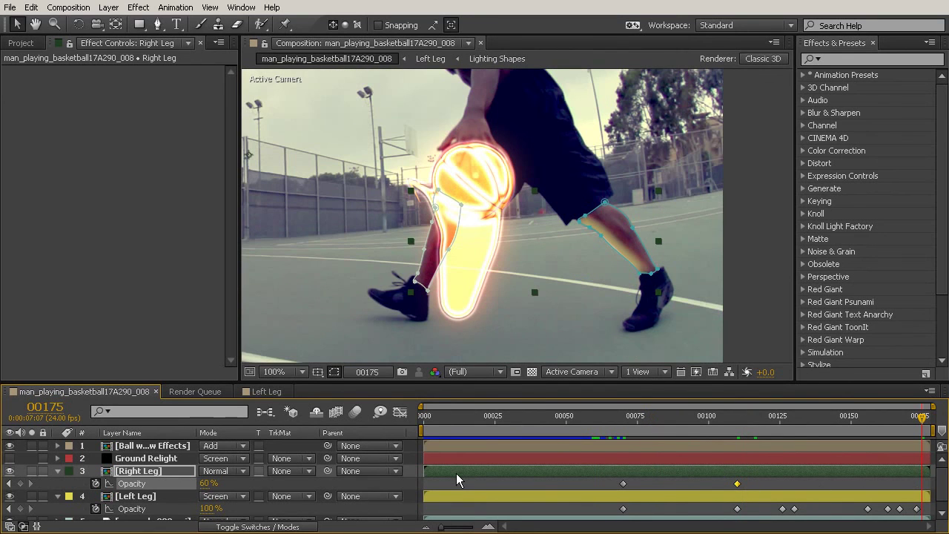
Open the Right Leg composition, enlarge the timeline area, and duplicate Shape Layer 1 twice
double_click(152, 474)
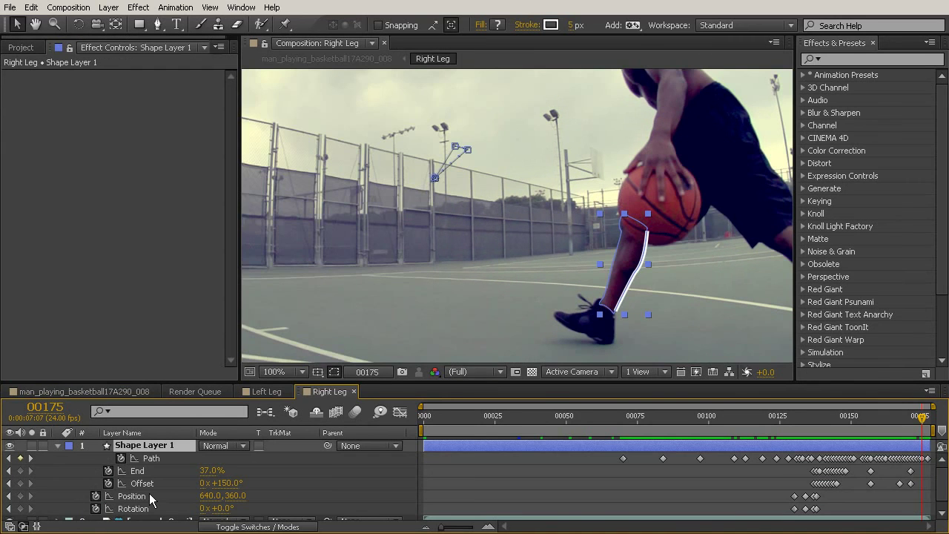
drag(240, 382, 240, 311)
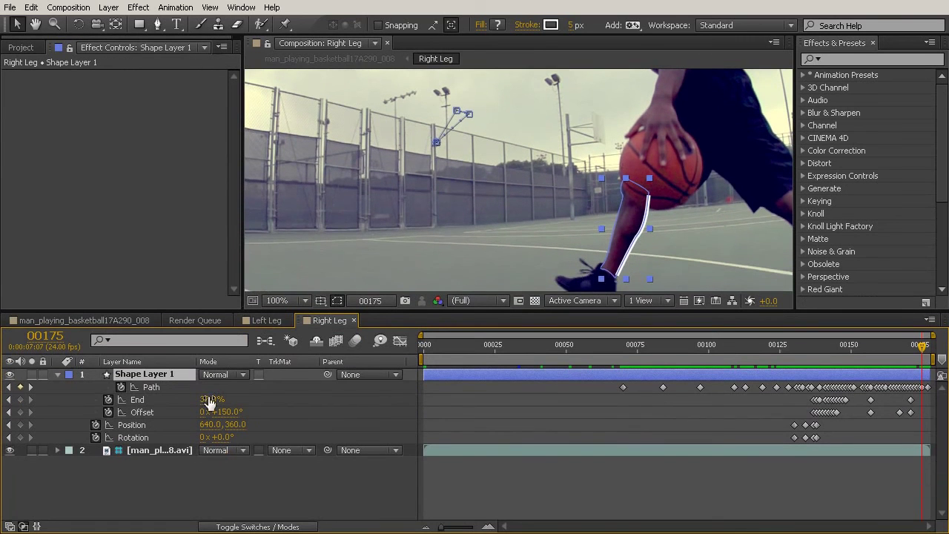
click(154, 514)
click(156, 373)
key(ctrl+d)
key(ctrl+d)
Set Shape Layer 1's stroke colour to orange FF6000
click(167, 399)
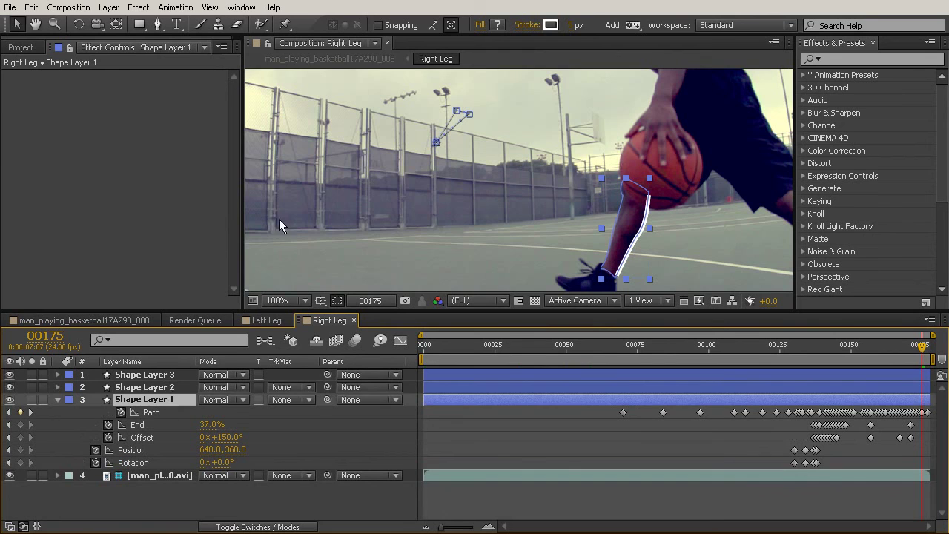
click(556, 24)
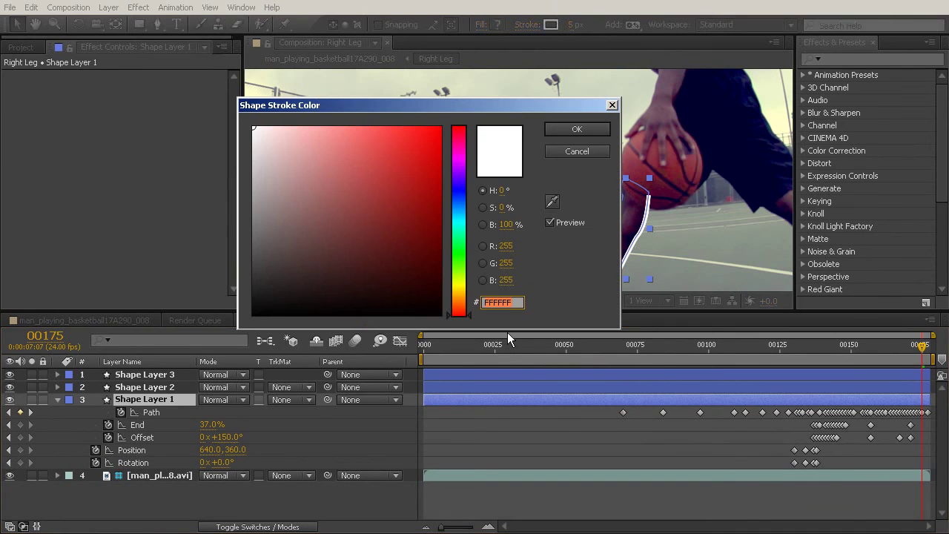
text(FF600)
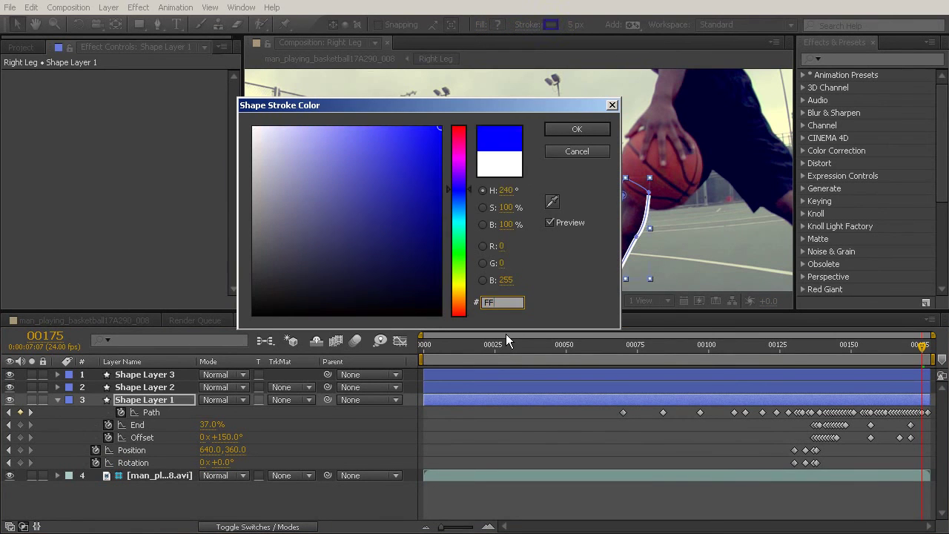
click(571, 132)
click(554, 25)
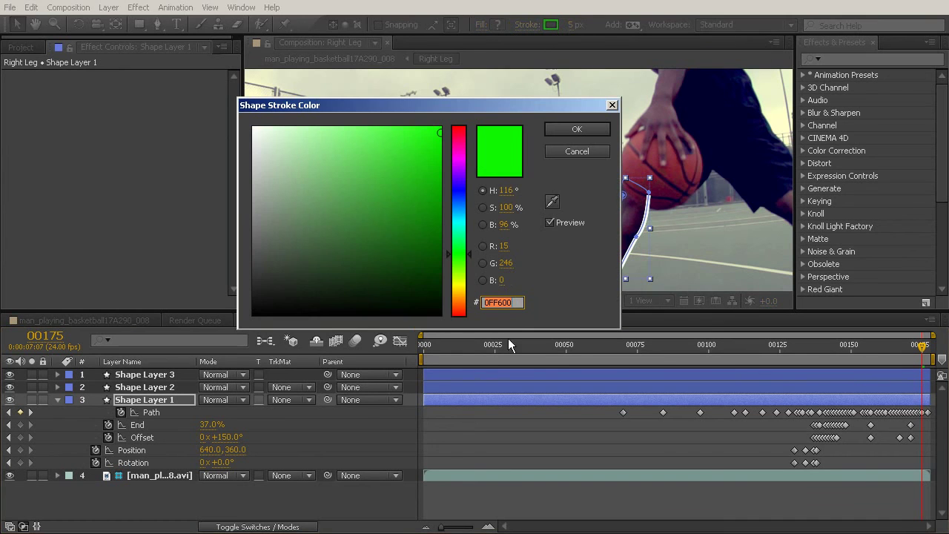
text(0)
key(Tab)
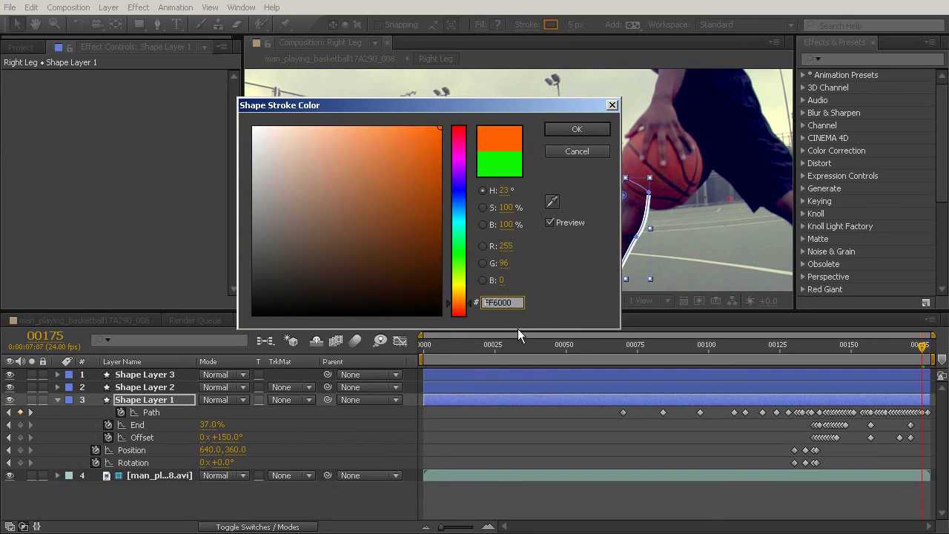
click(570, 130)
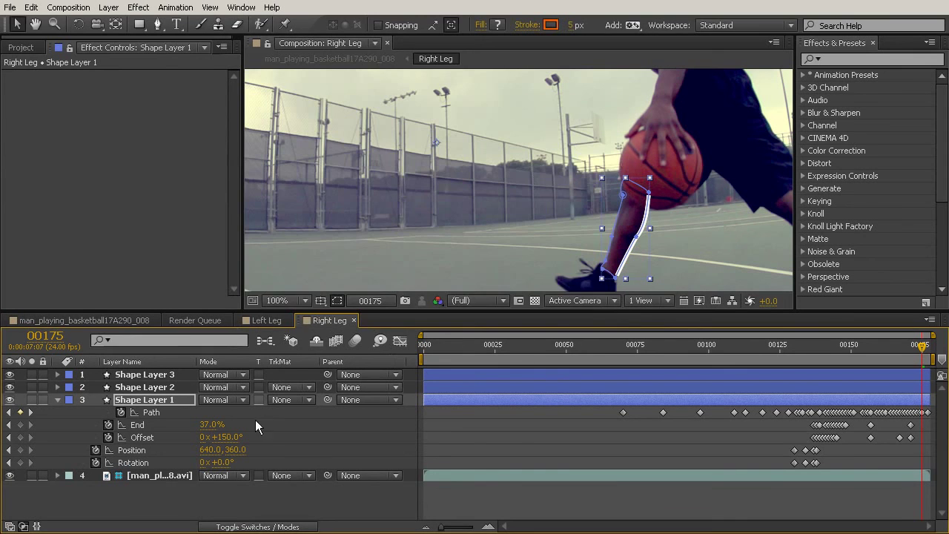
Give Shape Layer 2 a yellow FFDE00 stroke with a width of 3 px
click(161, 386)
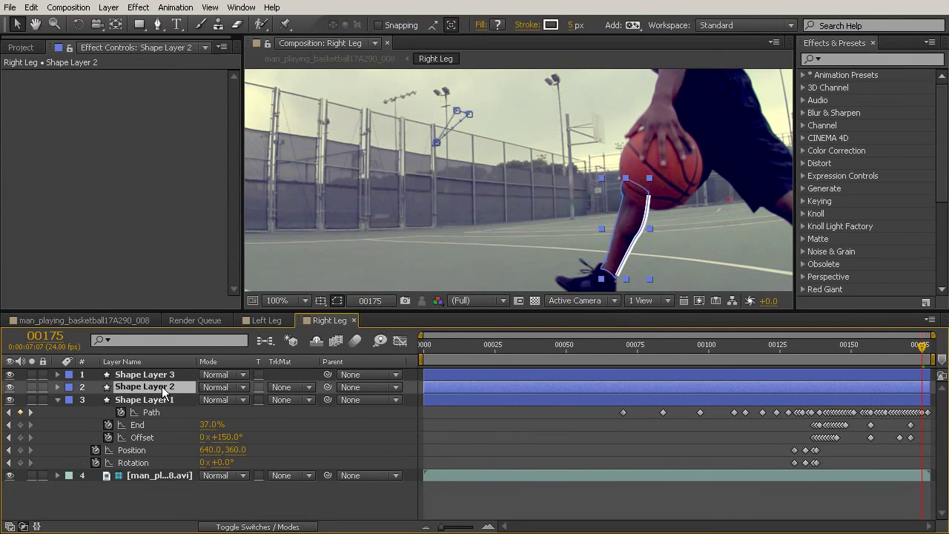
click(555, 26)
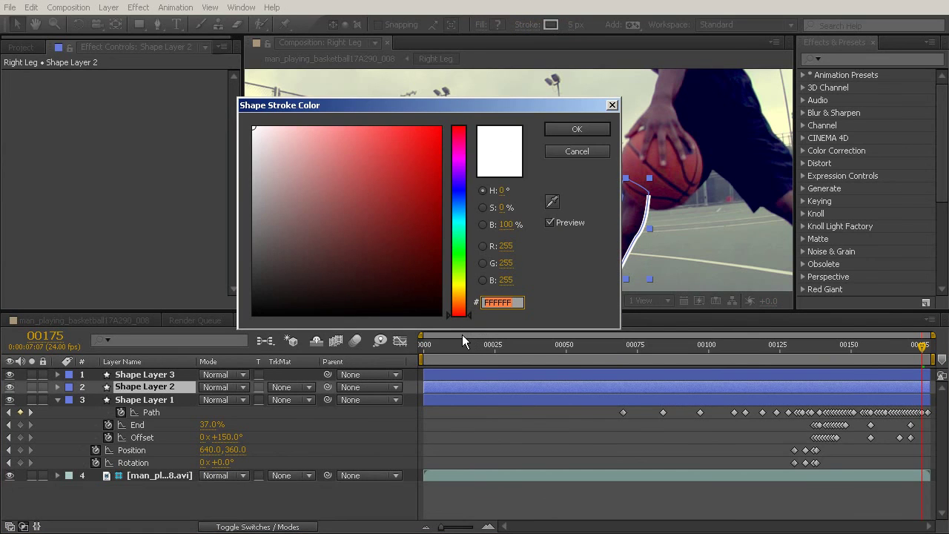
text(FFD)
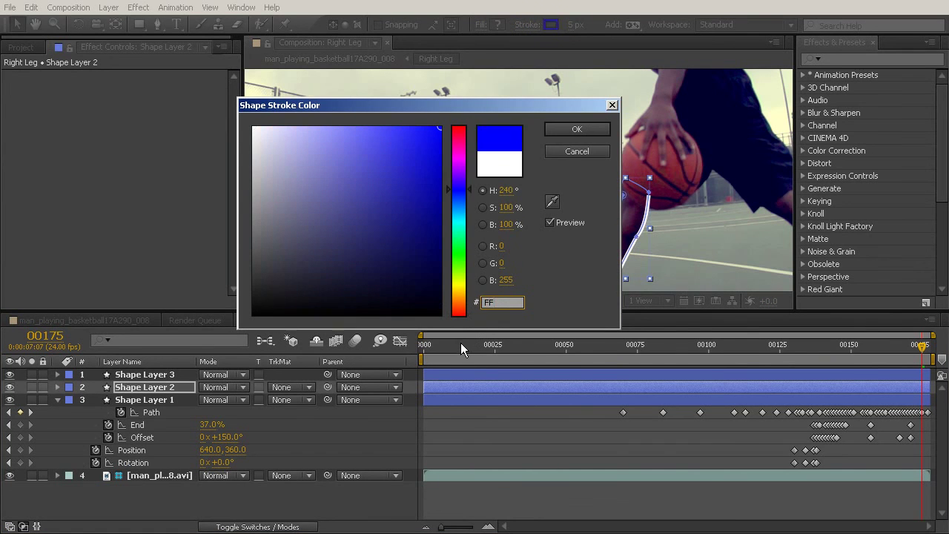
text(E00)
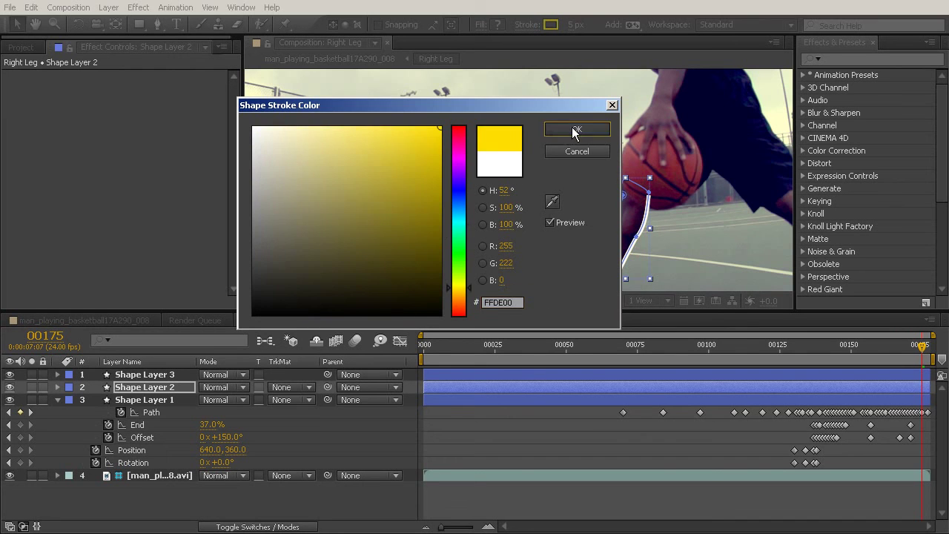
click(577, 129)
click(575, 24)
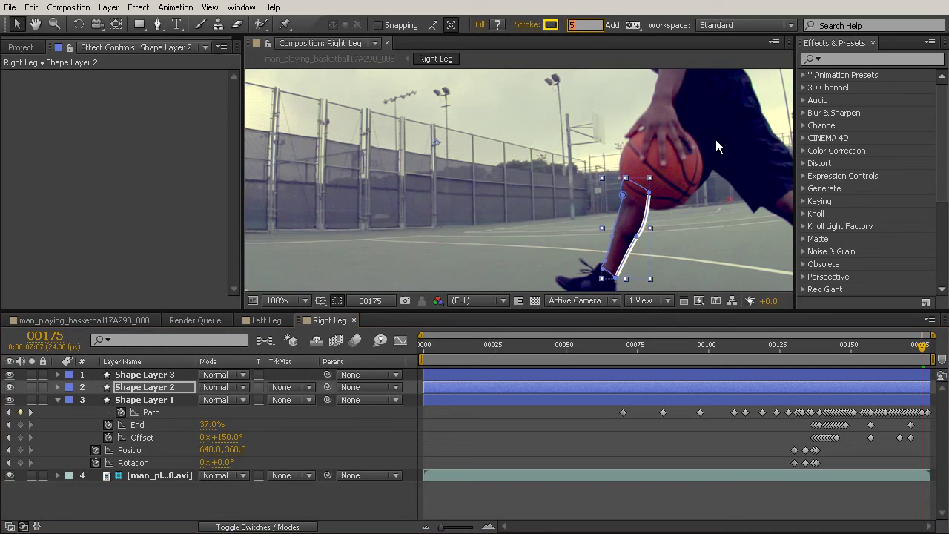
click(341, 502)
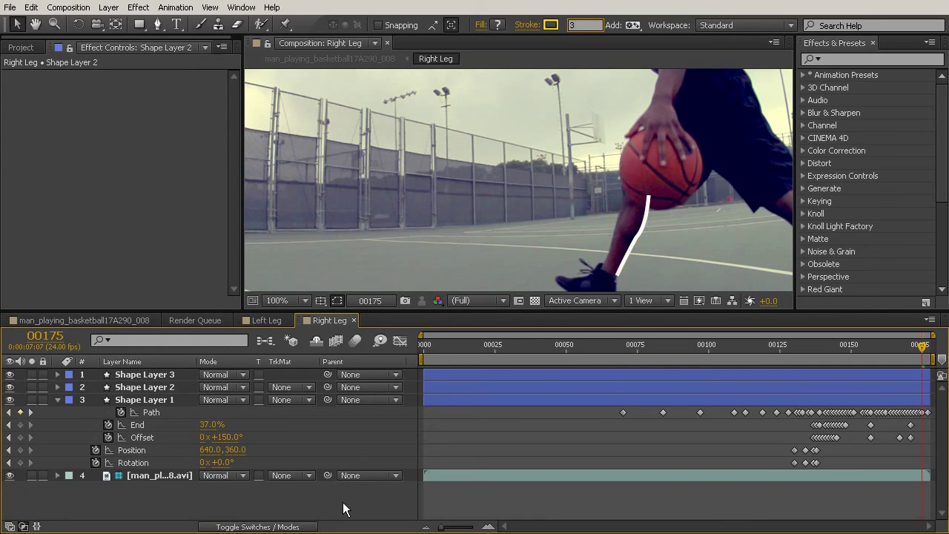
Set Shape Layer 3's stroke width to 2 px
click(135, 374)
click(571, 25)
text(2)
key(Return)
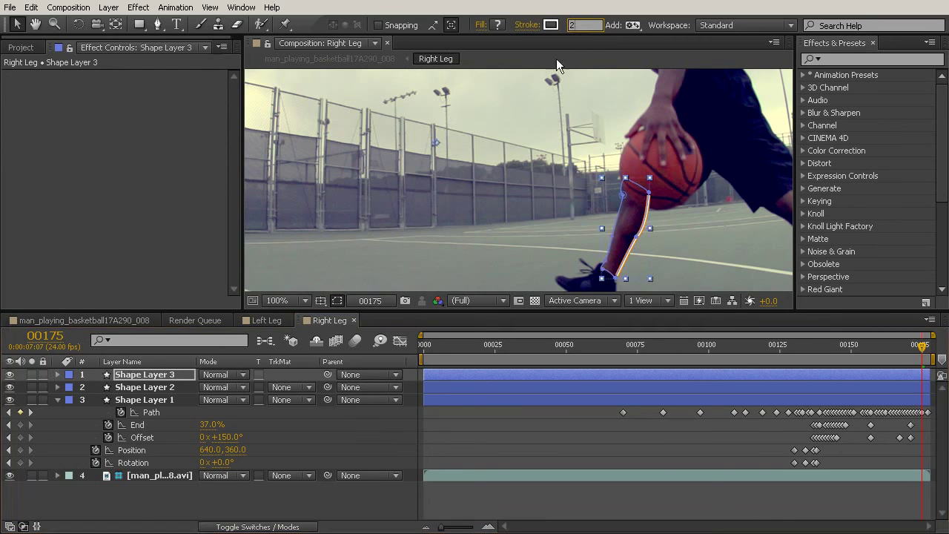
Apply Camera Lens Blur to Shape Layer 1 with a blur radius of 13
click(335, 499)
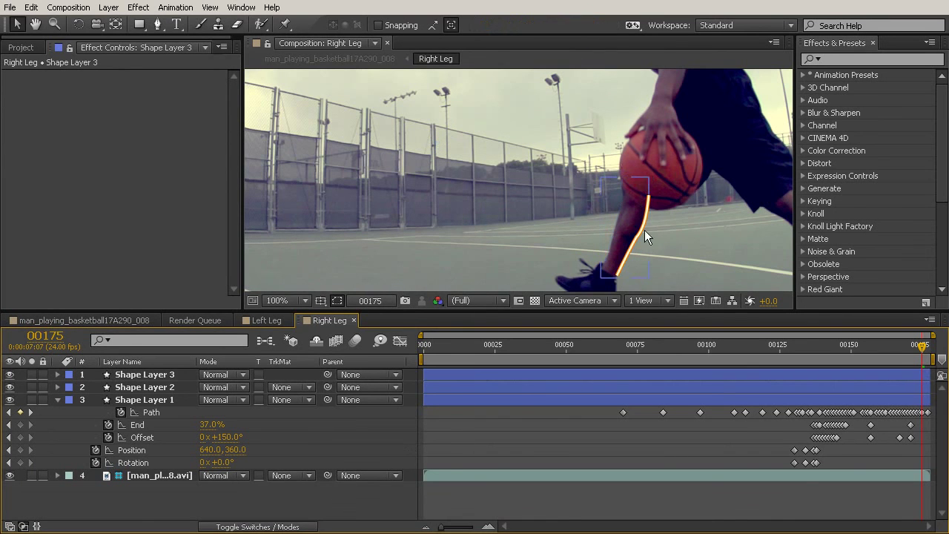
click(851, 59)
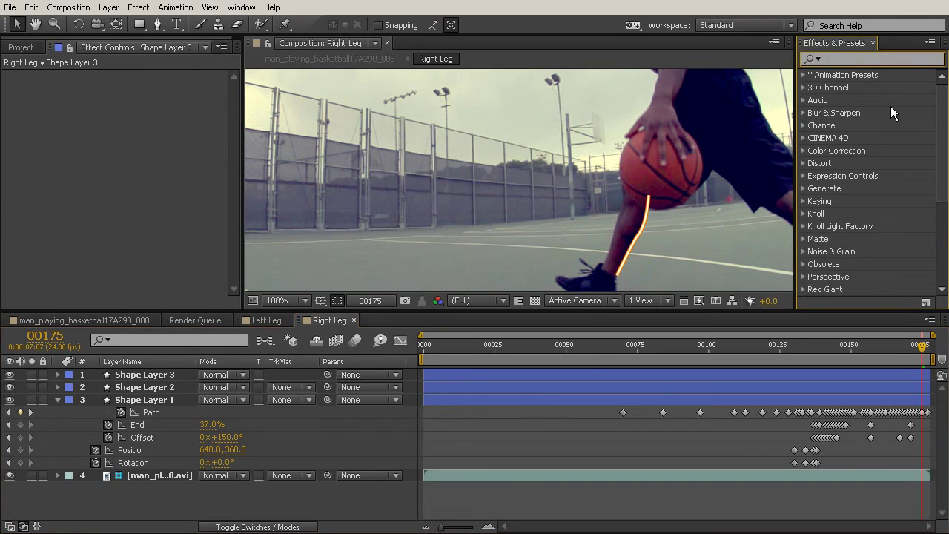
text(lens)
click(845, 91)
drag(845, 92, 125, 403)
click(138, 87)
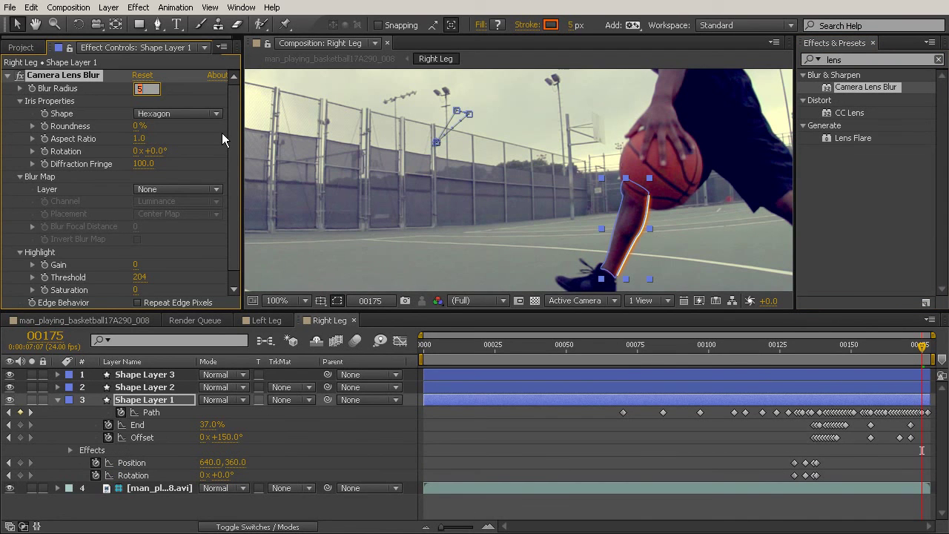
text(13)
click(178, 516)
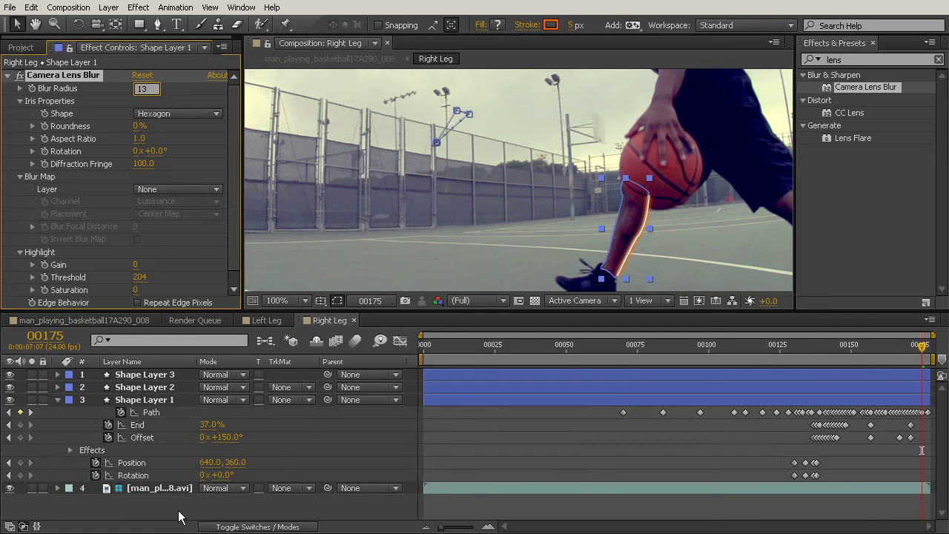
Apply Camera Lens Blur to Shape Layer 2 with a blur radius of 3
drag(862, 89, 146, 384)
text(3)
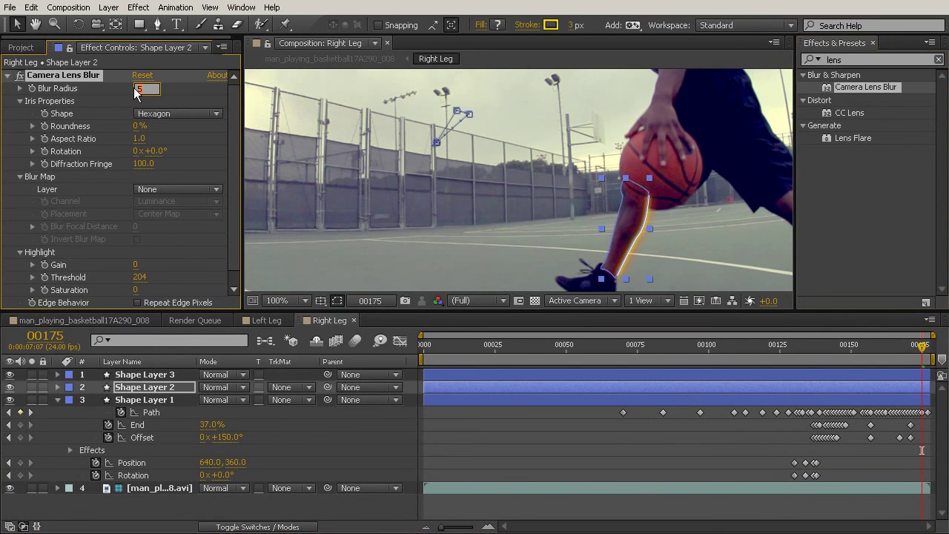
click(144, 497)
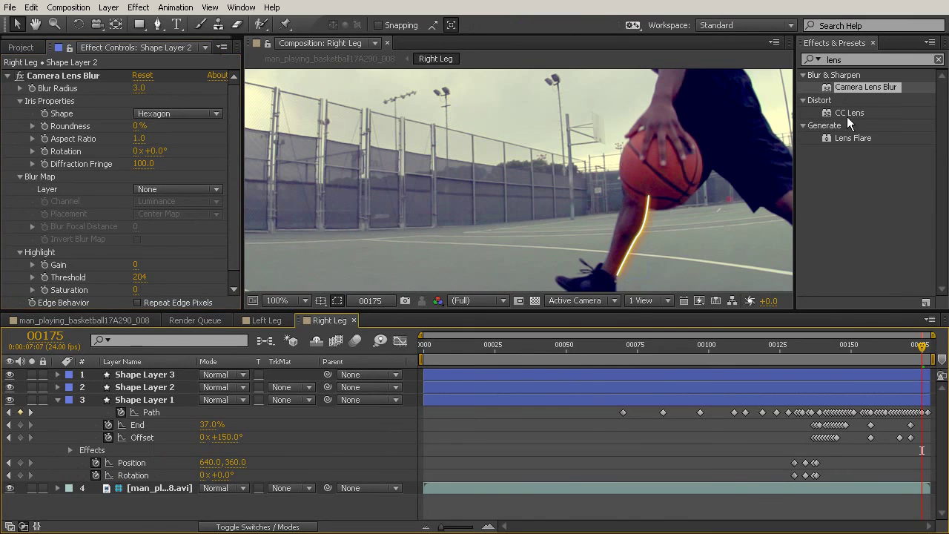
Apply Camera Lens Blur to Shape Layer 3 with a blur radius of 2
drag(849, 93, 170, 378)
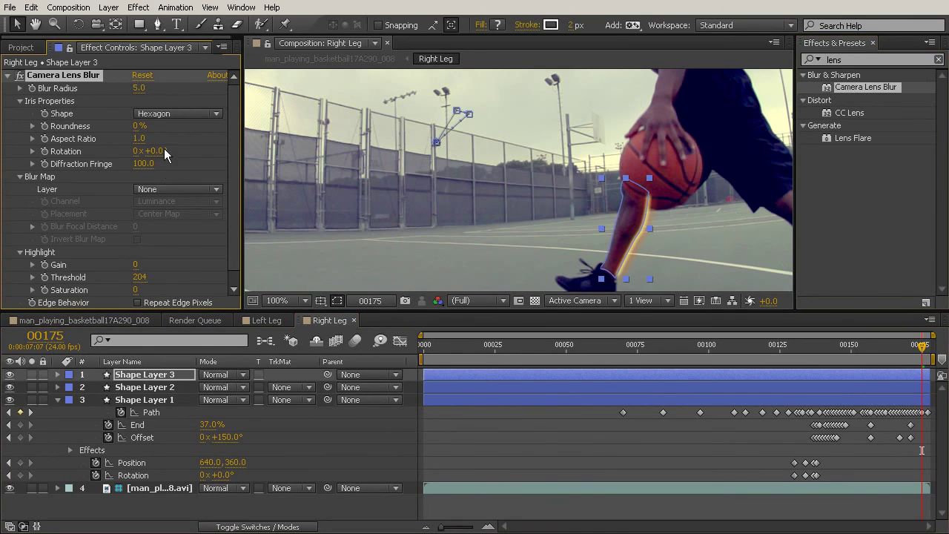
click(142, 89)
click(327, 519)
Select the three shape layers and the footage layer in the Right Leg composition
click(155, 375)
shift+click(165, 488)
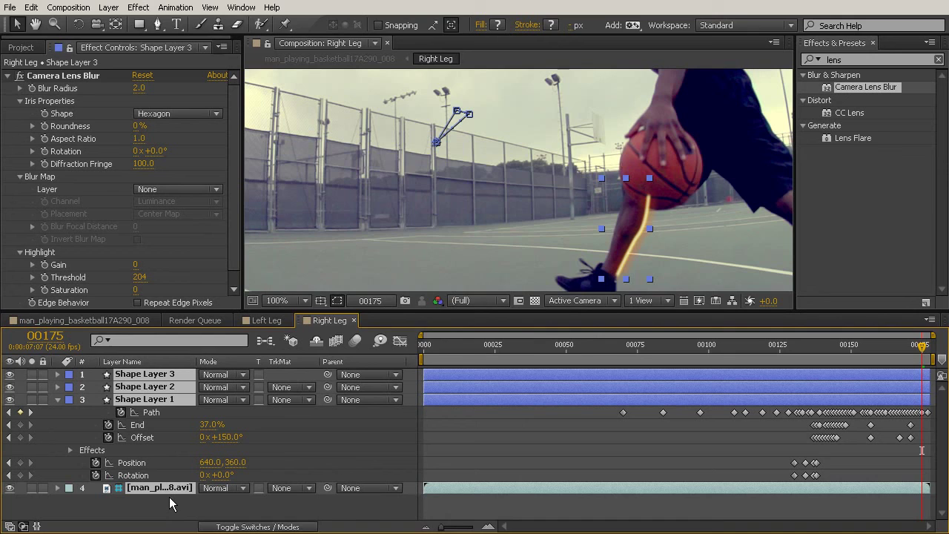
key(ctrl+shift+c)
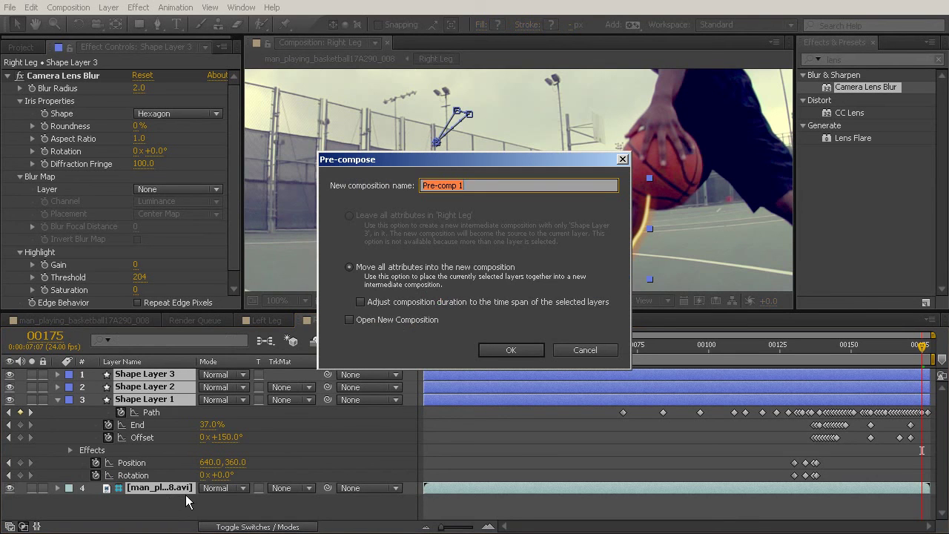
click(591, 349)
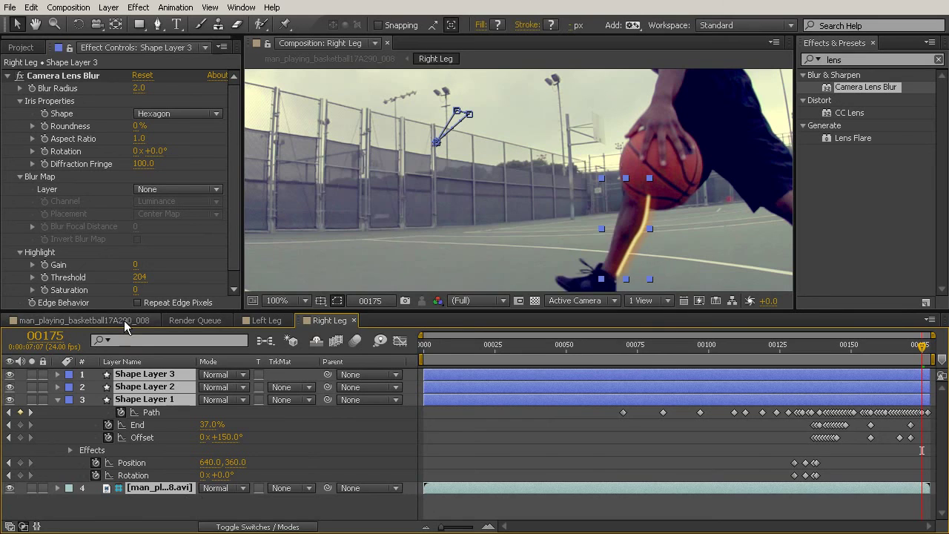
Rename the Lighting Shapes composition used in Left Leg as Lighting Shapes_Left Leg
click(268, 320)
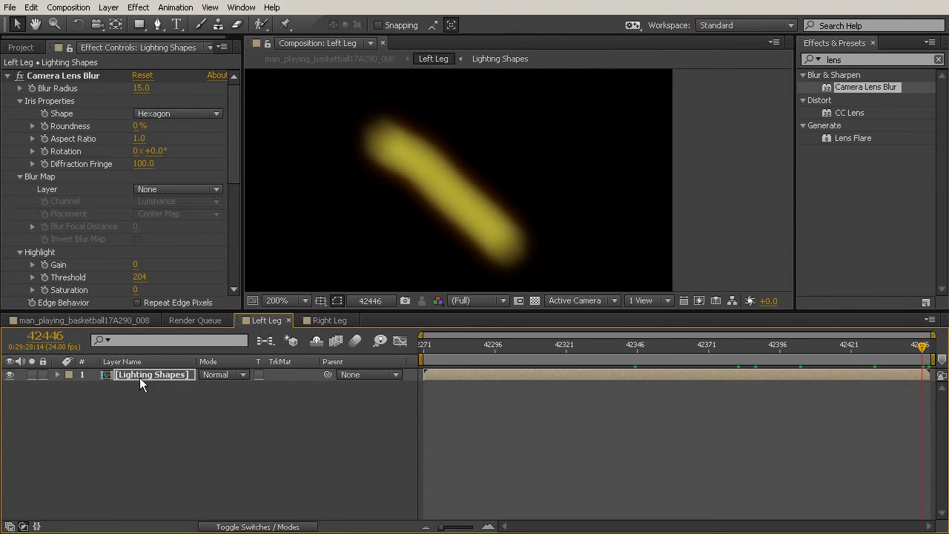
click(27, 49)
drag(244, 264, 348, 250)
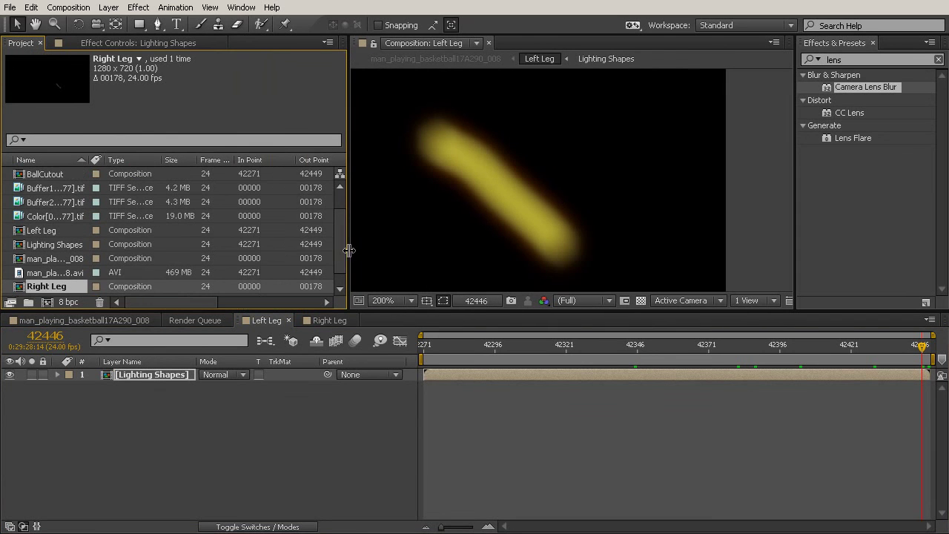
right_click(66, 243)
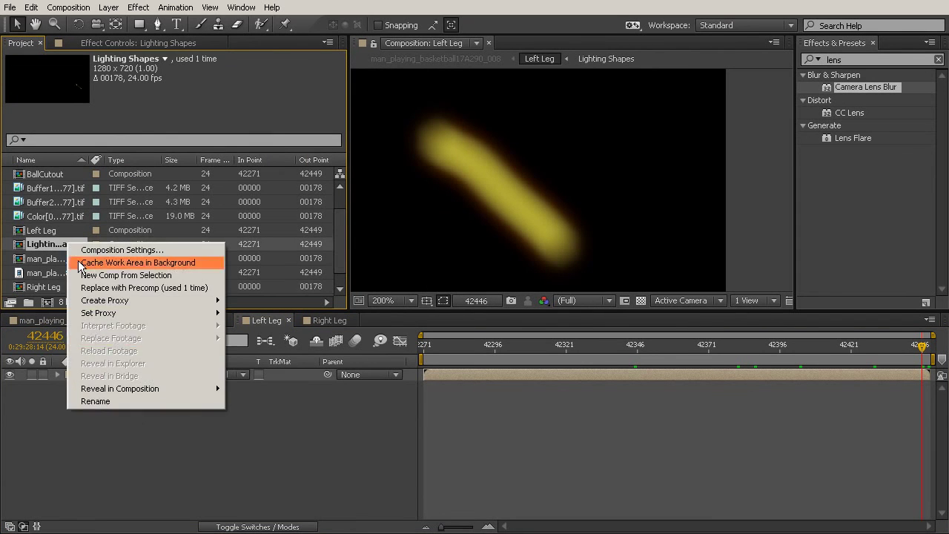
click(133, 403)
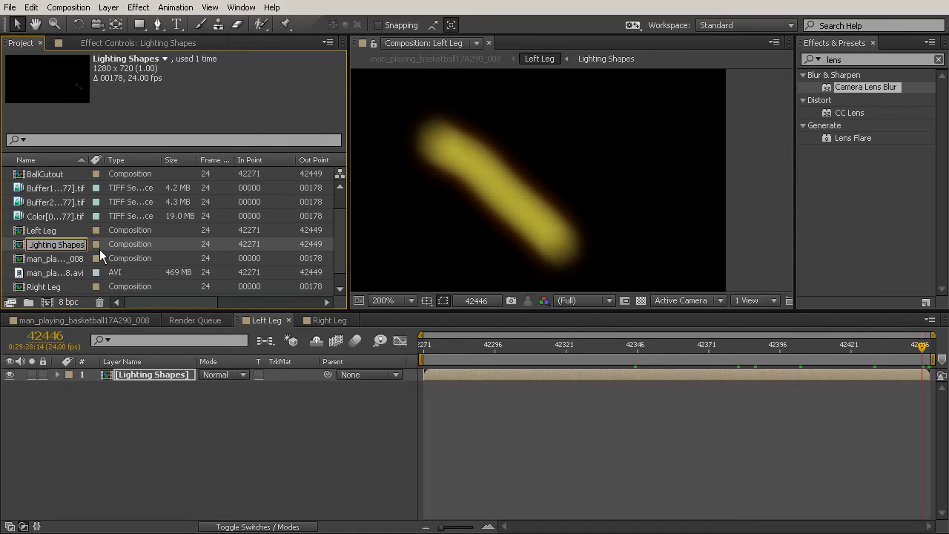
text(_Left Leg)
click(116, 431)
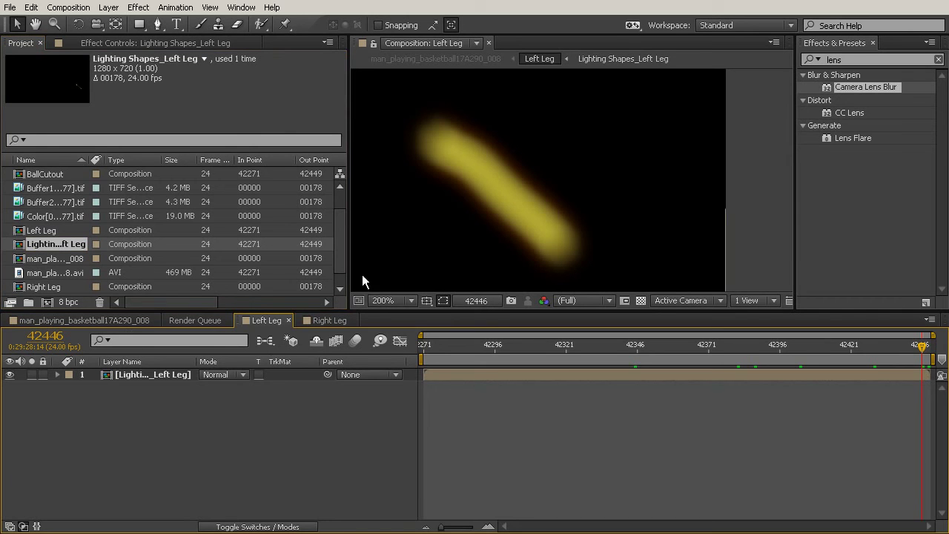
Close the Left Leg composition and pre-compose the selected Right Leg layers as Lighting Shapes_Right Leg, moving all attributes
click(289, 320)
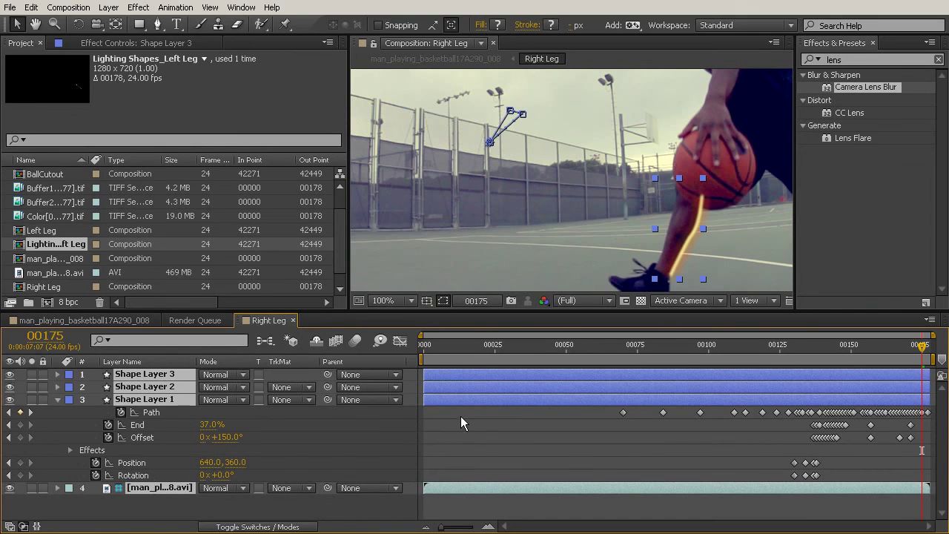
key(ctrl+shift+c)
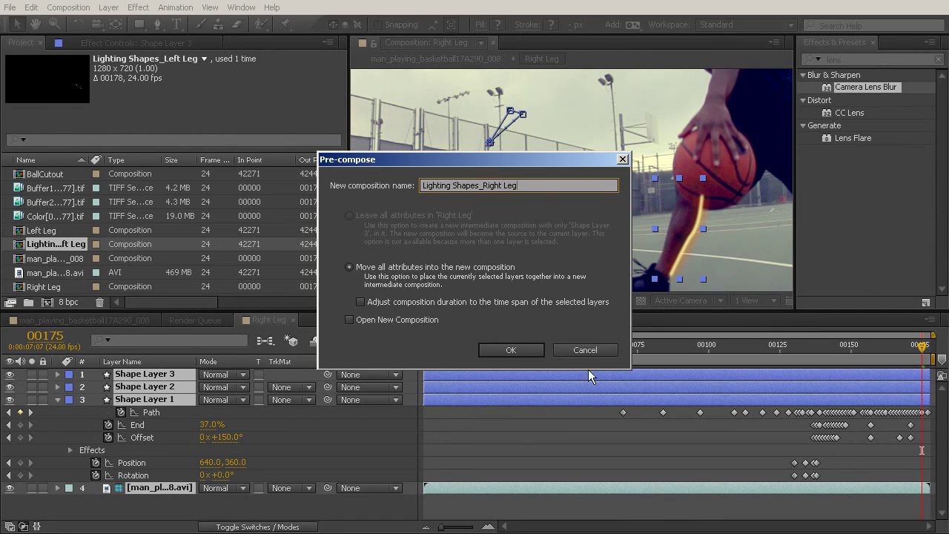
click(523, 348)
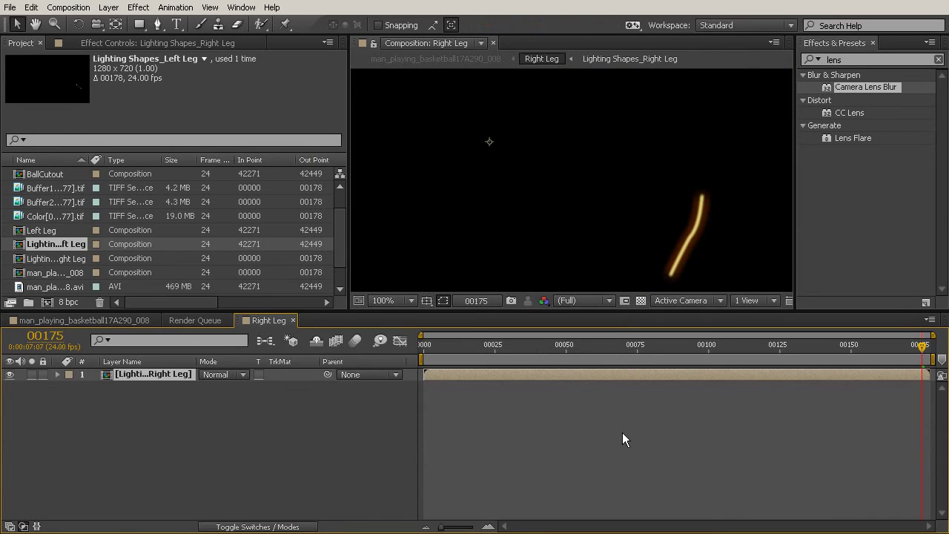
Apply Camera Lens Blur to the Lighting Shapes_Right Leg layer and set its radius to 15, matching the Left Leg's effect settings
drag(844, 89, 601, 371)
click(116, 321)
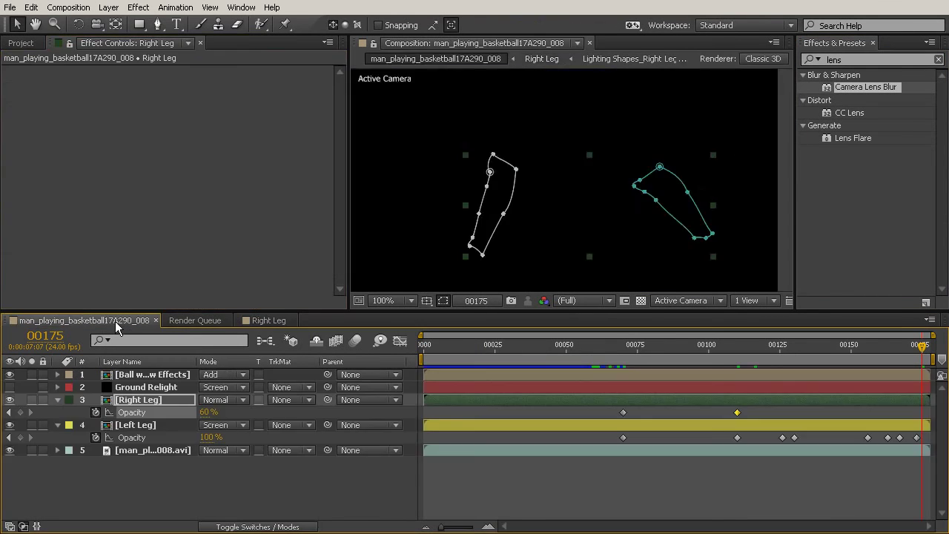
click(160, 427)
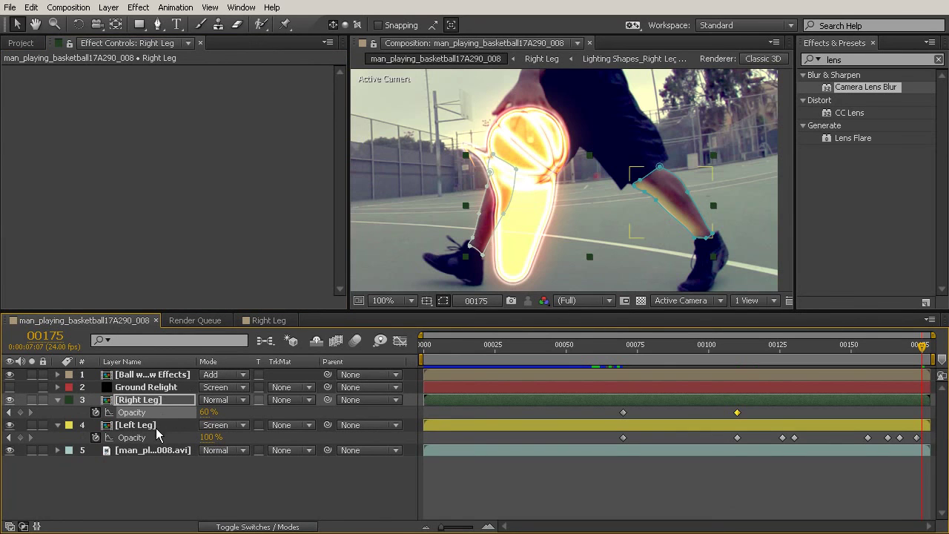
double_click(156, 428)
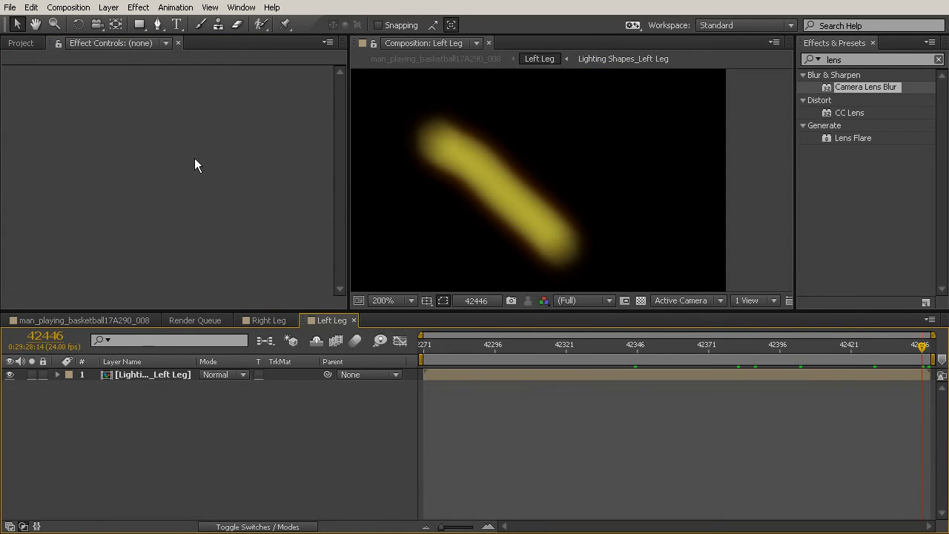
click(134, 374)
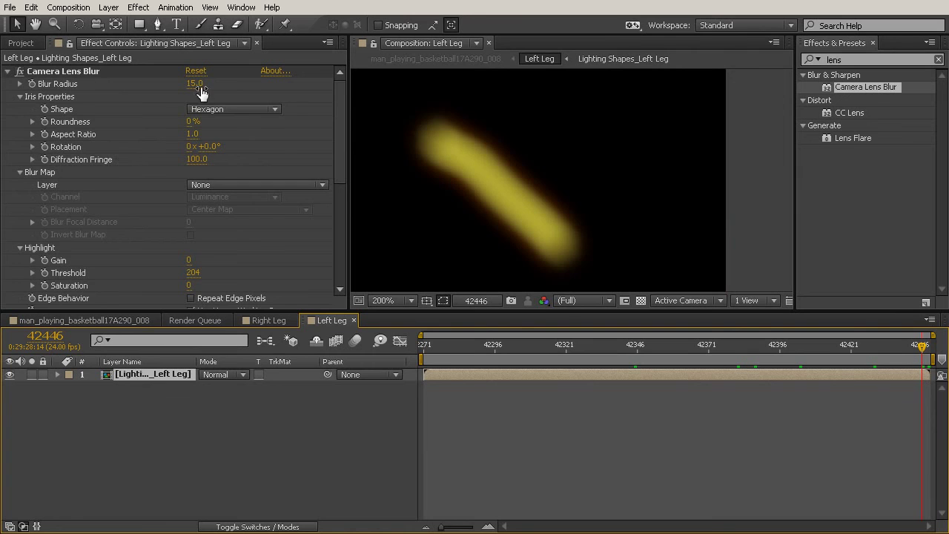
drag(336, 96, 334, 184)
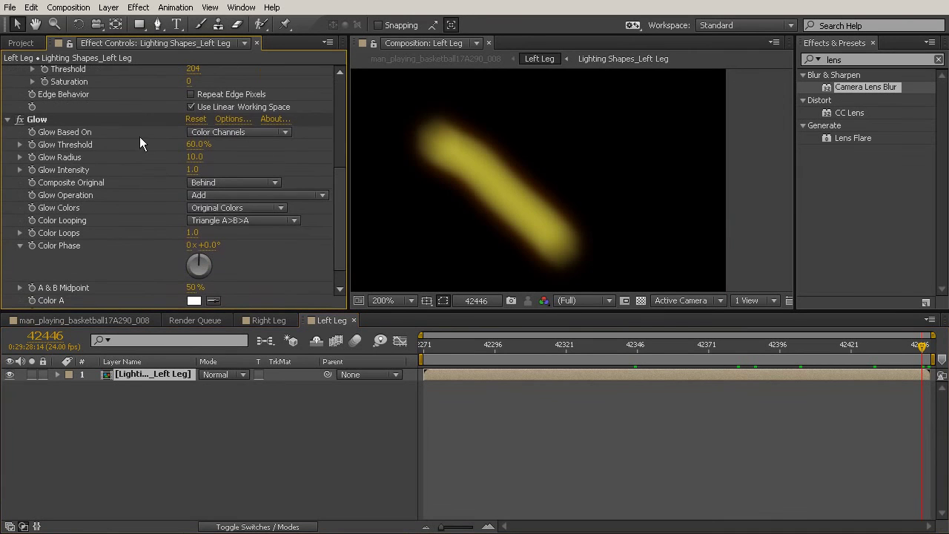
click(264, 319)
click(194, 84)
text(15)
click(233, 441)
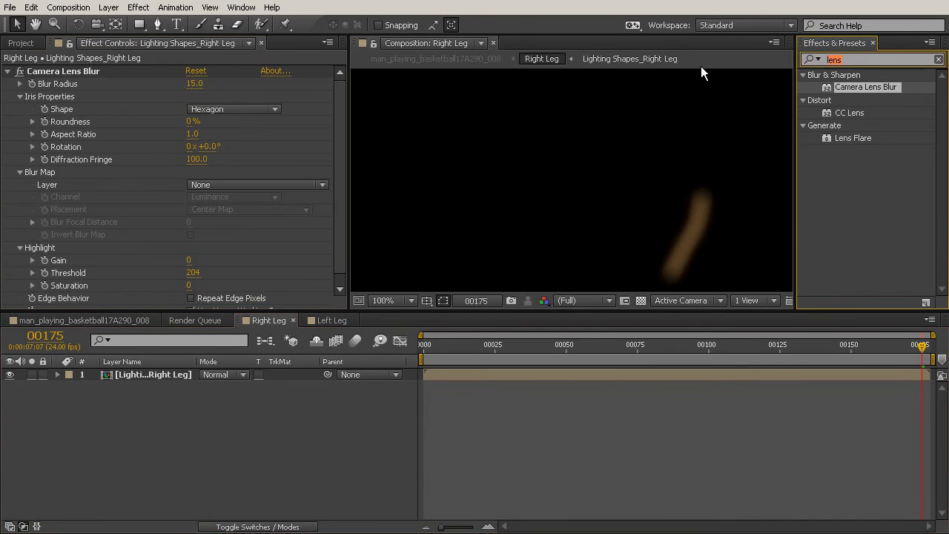
Find the Stylize Glow effect and apply it to the Lighting Shapes_Right Leg layer
text(glow)
scroll(869, 233, down, 3)
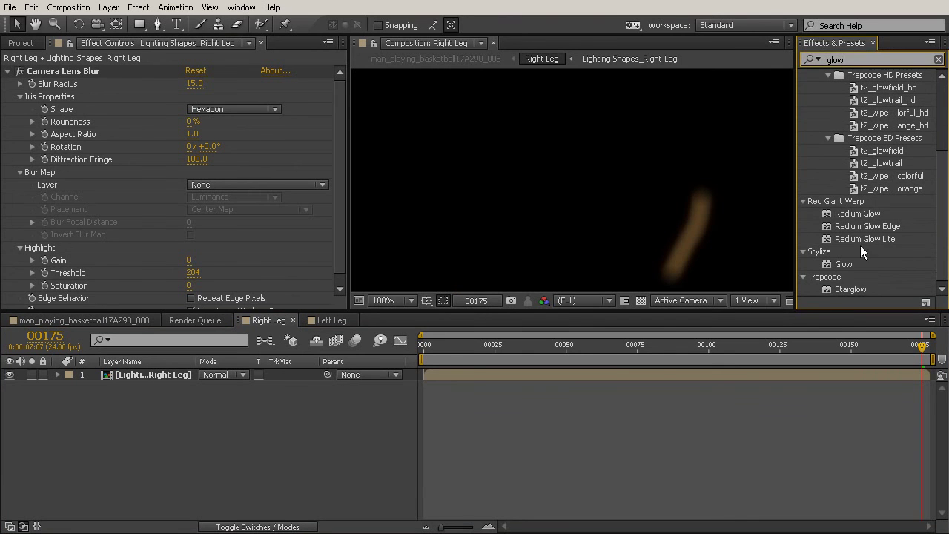
mouse_move(840, 269)
mouse_down()
mouse_move(664, 376)
mouse_move(630, 374)
mouse_up()
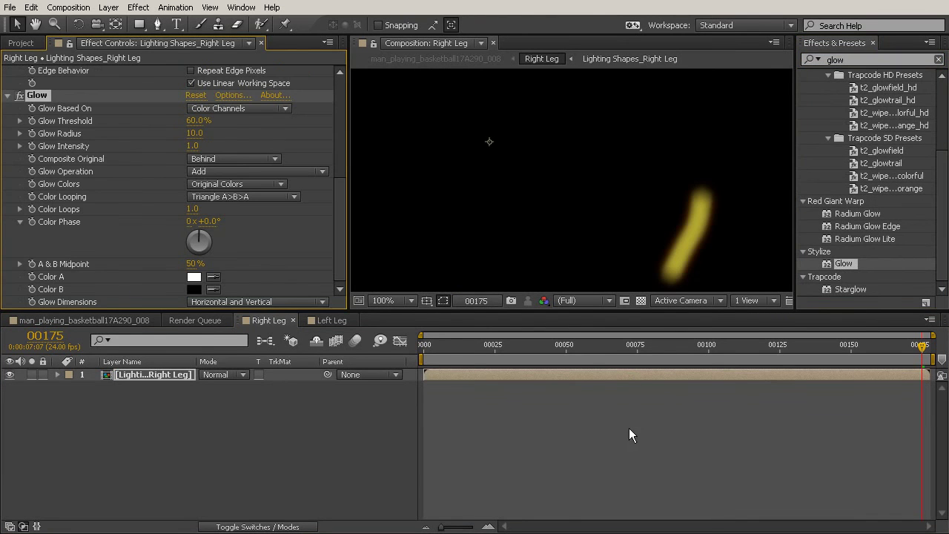
Close the Right Leg and Left Leg compositions and return to the main basketball composition
click(292, 320)
click(289, 323)
click(294, 320)
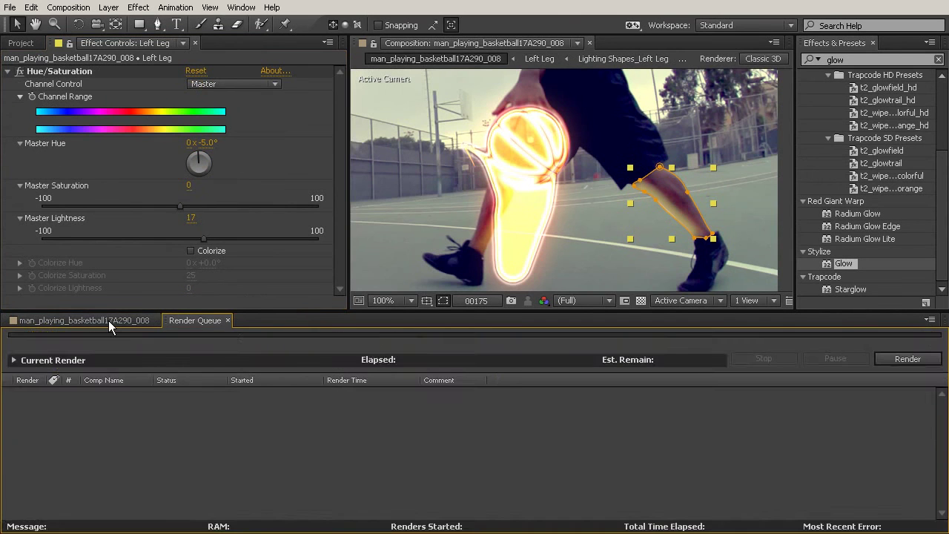
click(110, 321)
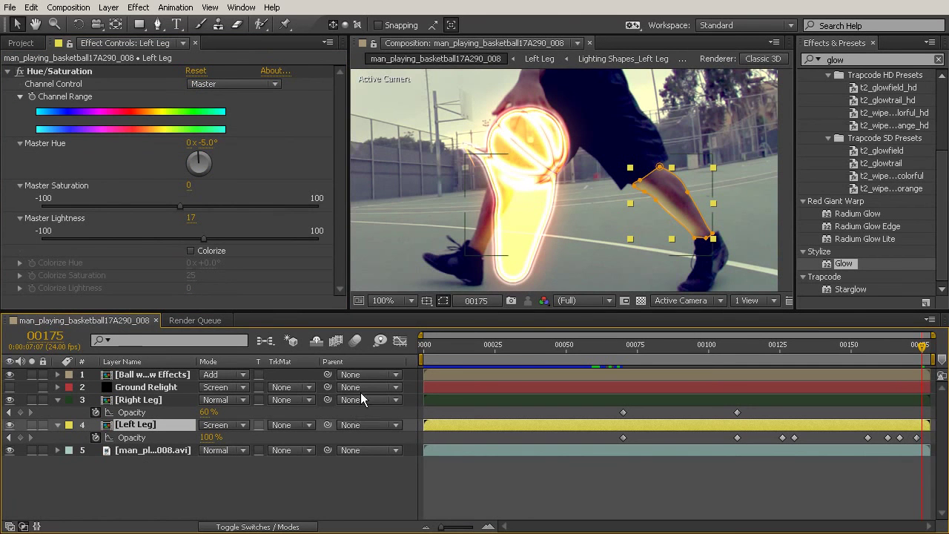
Check the leg lights at several points in the clip and set the current time to frame 110
click(634, 350)
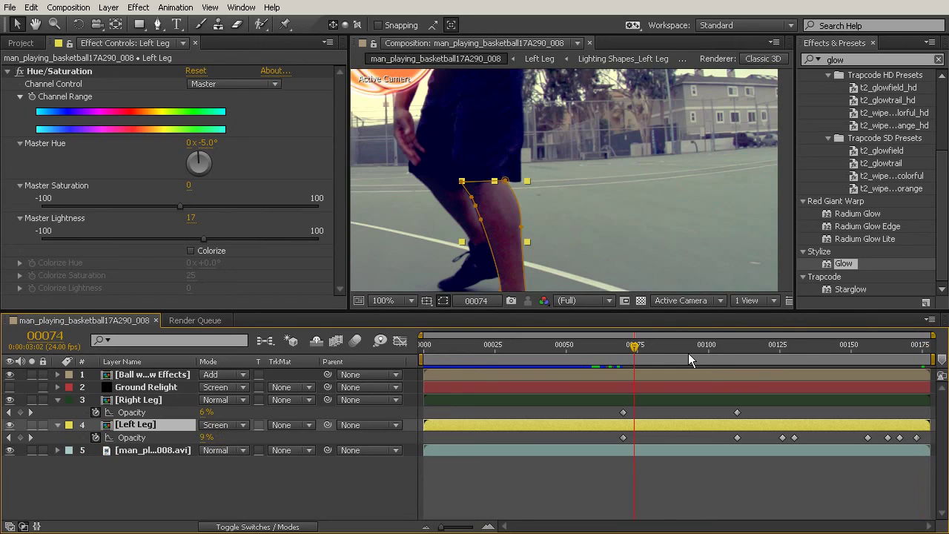
click(701, 352)
click(748, 348)
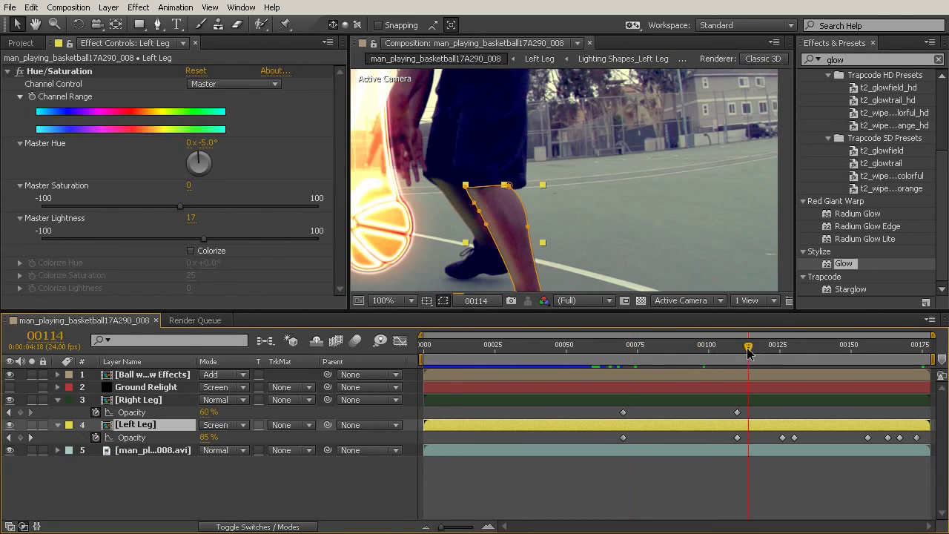
drag(751, 354, 739, 356)
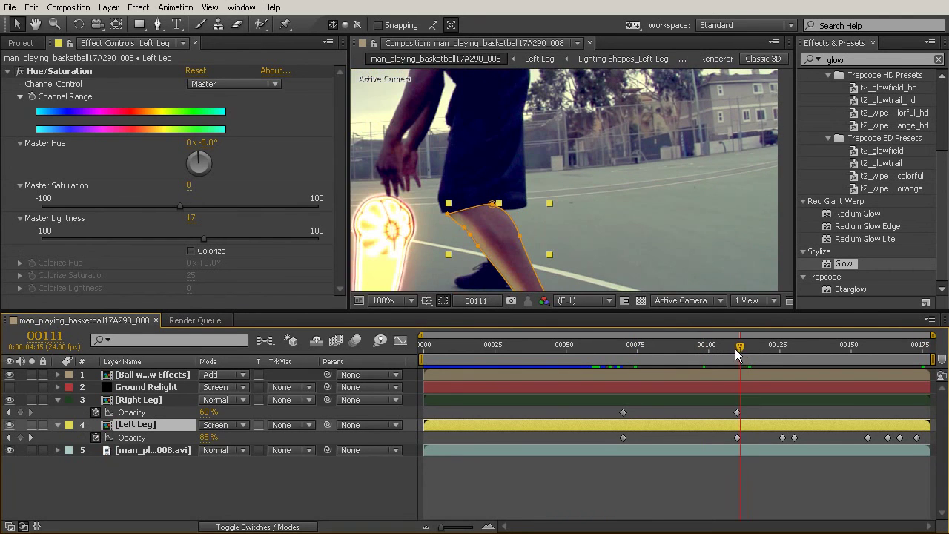
key(Page_Up)
key(Page_Up)
key(Page_Down)
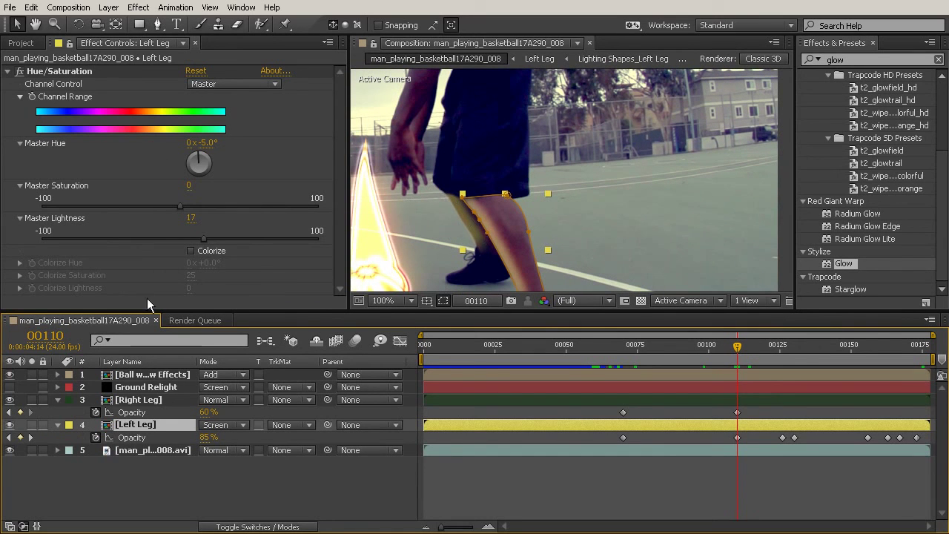
Collapse the Left Leg layer's Hue/Saturation effect and set the Right Leg layer's blending mode to Screen
click(69, 72)
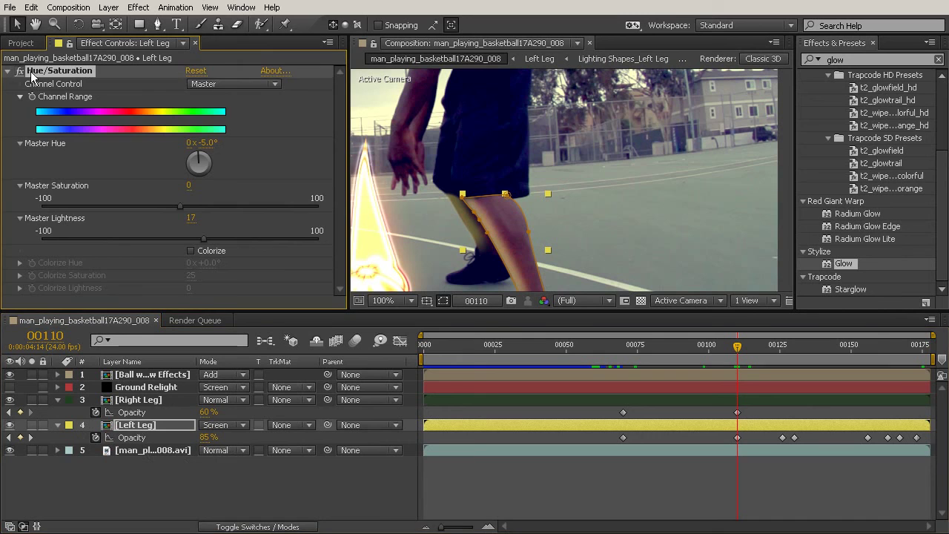
click(7, 71)
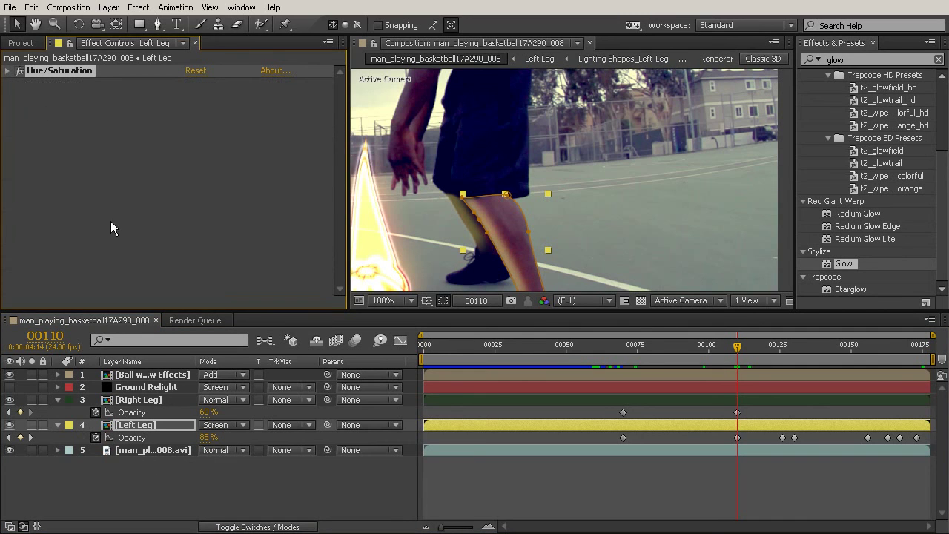
click(136, 426)
click(141, 401)
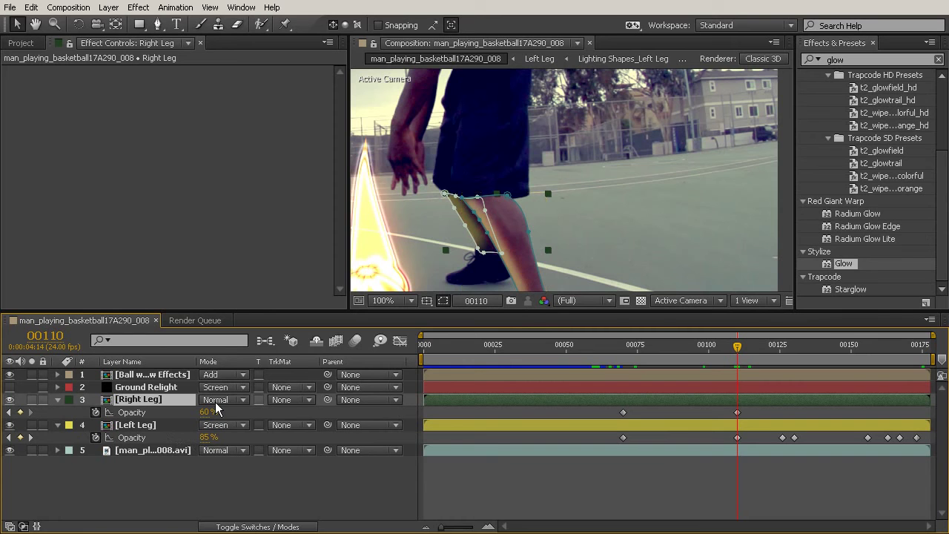
click(216, 400)
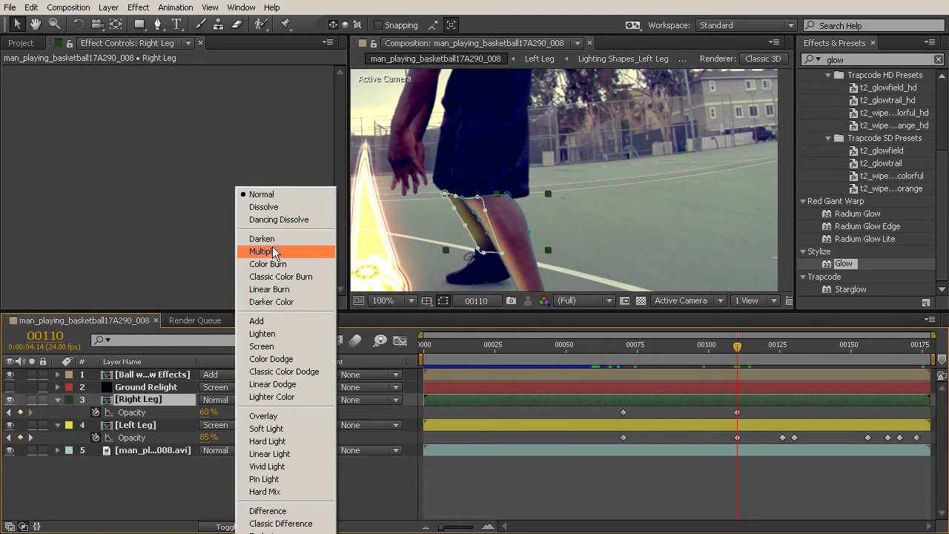
click(277, 346)
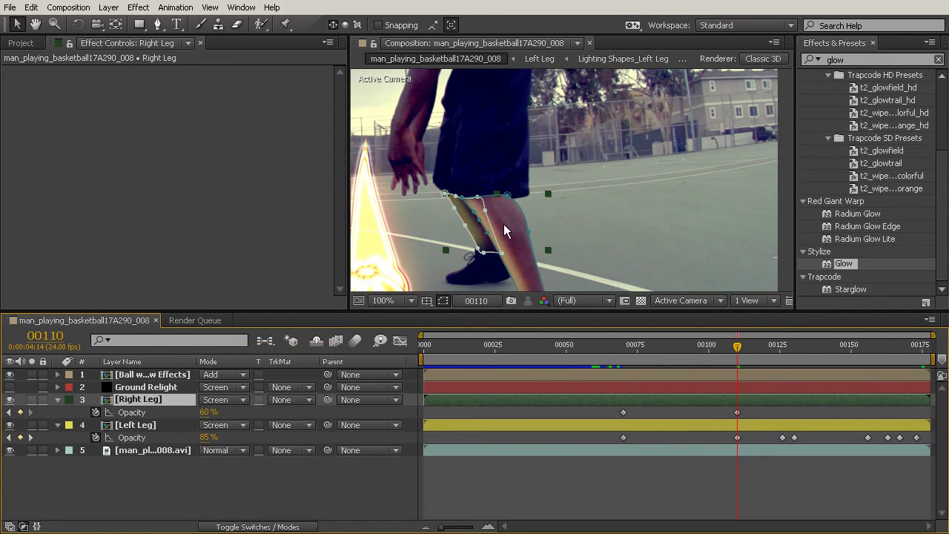
Copy the Hue/Saturation effect from the Left Leg layer to the Right Leg layer and check both legs
click(133, 426)
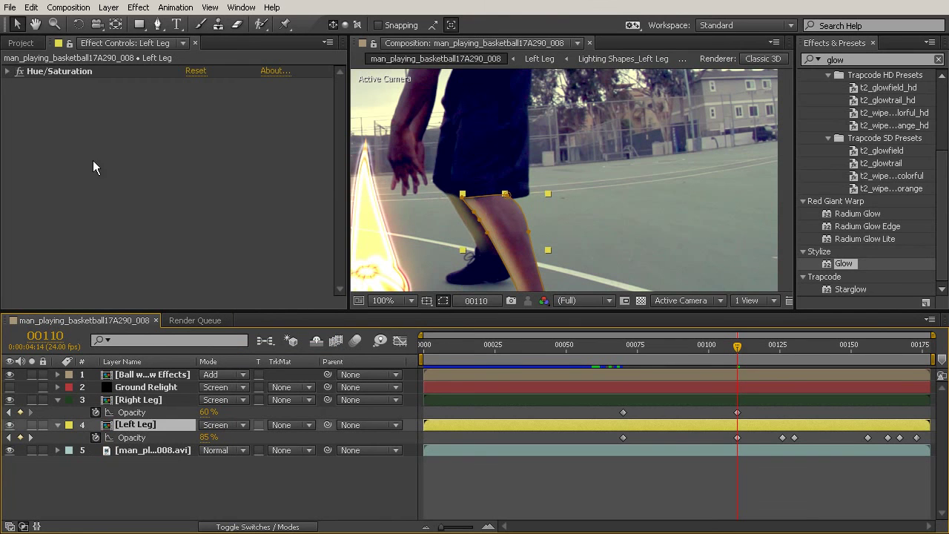
click(60, 71)
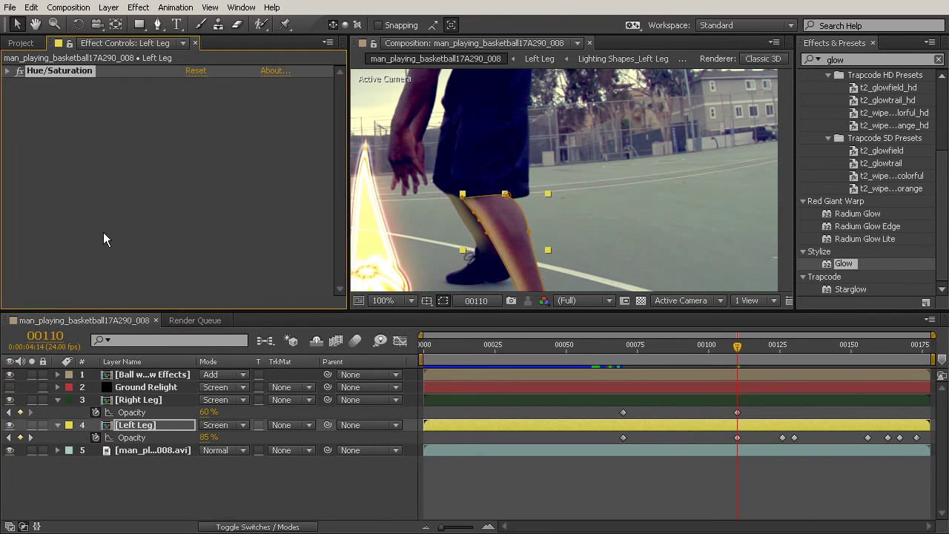
click(140, 400)
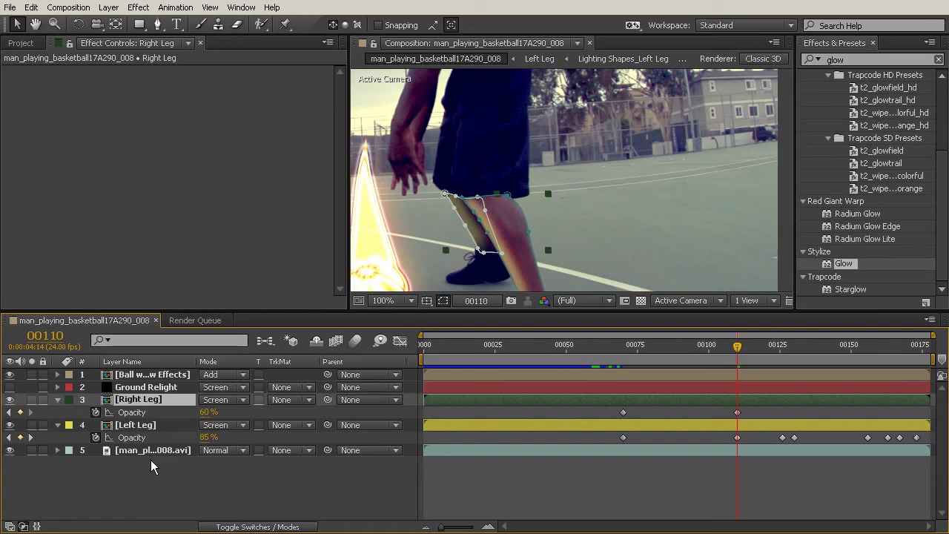
key(ctrl+v)
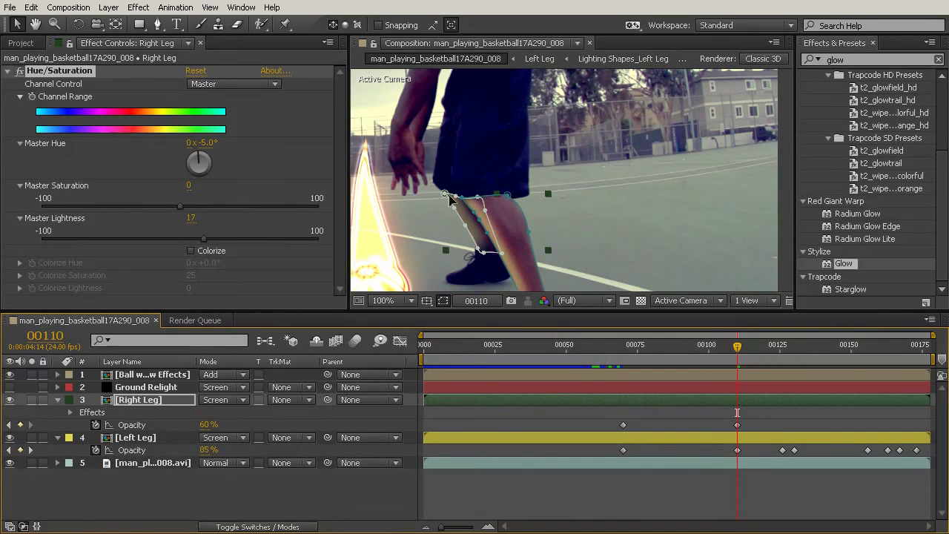
click(597, 233)
scroll(620, 232, down, 1)
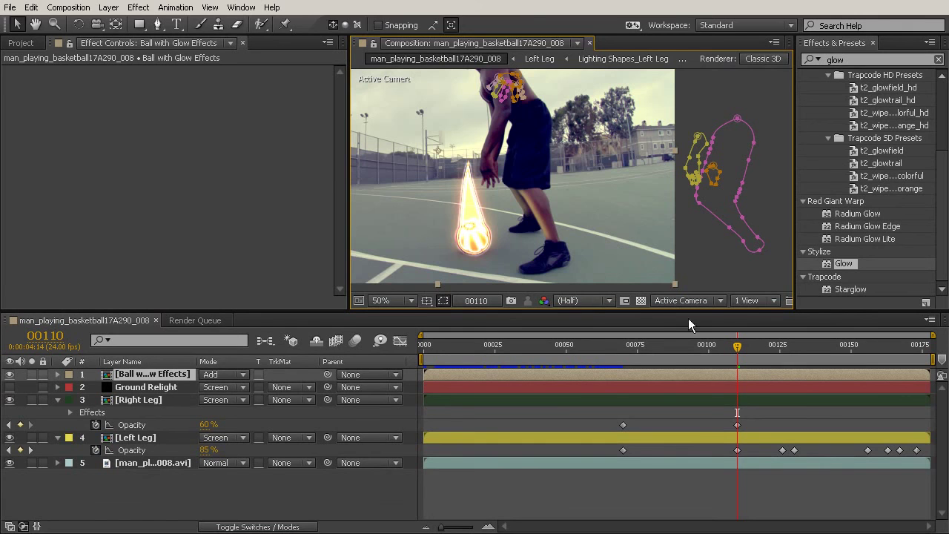
scroll(657, 226, up, 2)
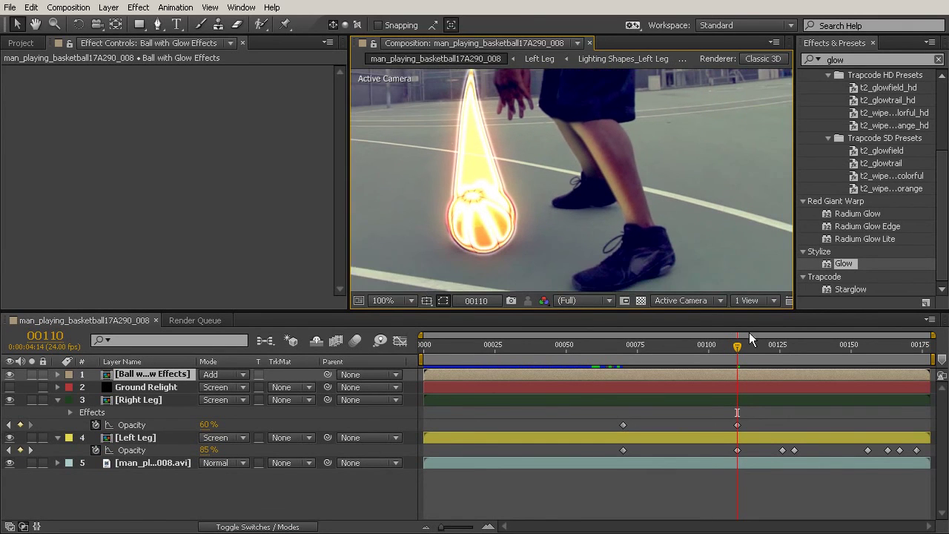
Keyframe the Right Leg layer's opacity at 51% on frame 126 and 100% on frame 130
drag(740, 344, 783, 355)
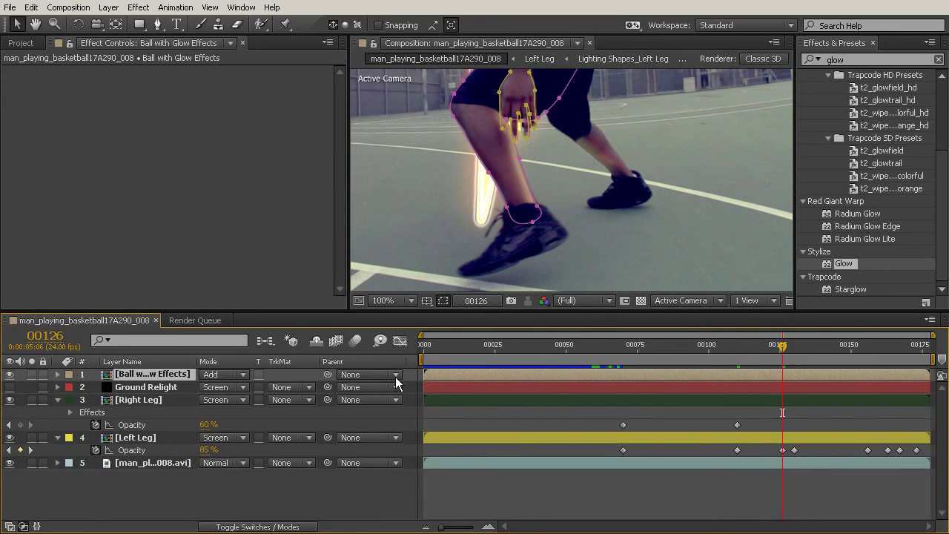
drag(208, 425, 196, 422)
drag(783, 348, 794, 353)
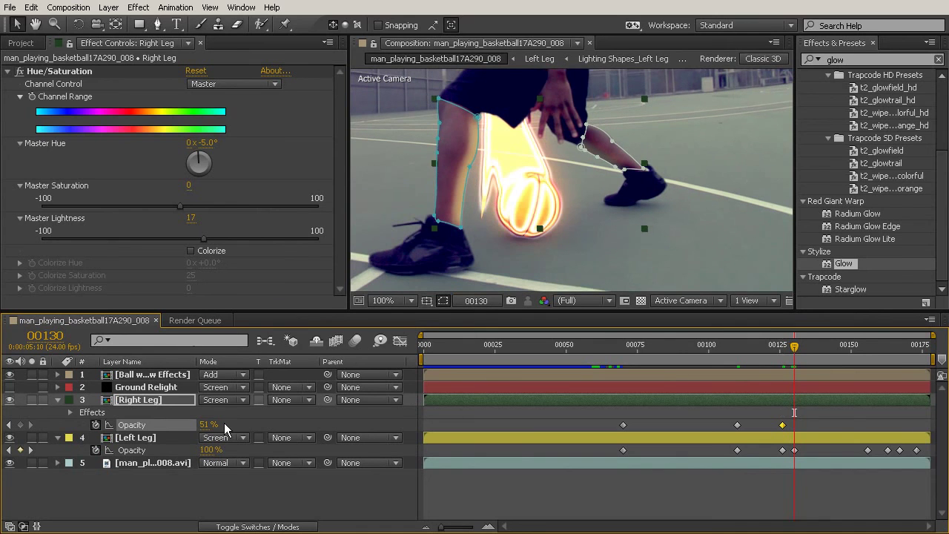
drag(207, 427, 311, 424)
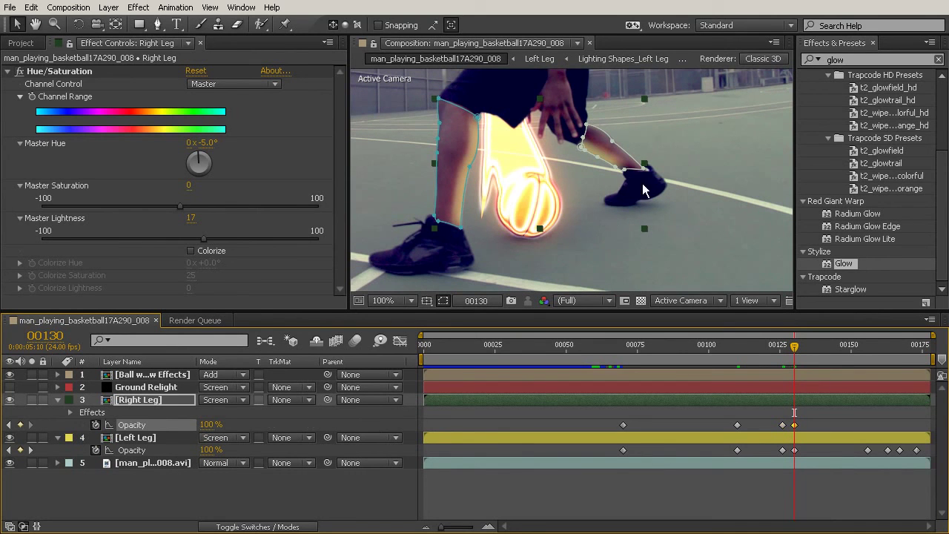
Add an opacity keyframe holding 100% on the Right Leg layer at frame 168
click(860, 354)
drag(864, 352, 865, 353)
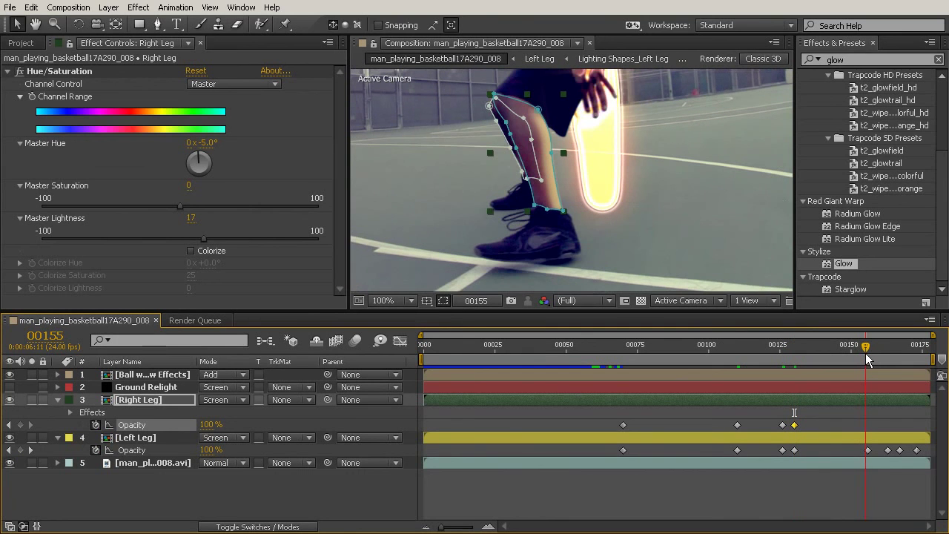
click(842, 352)
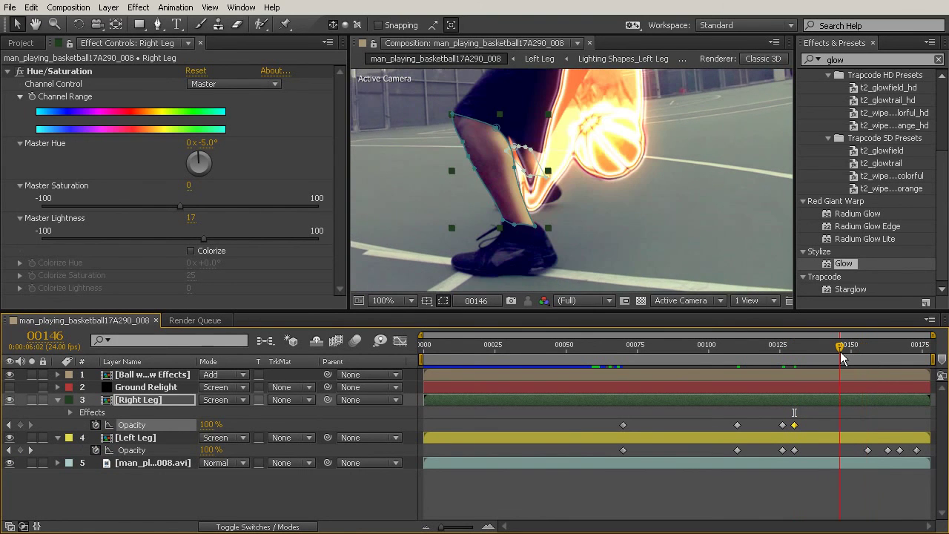
drag(859, 353, 901, 367)
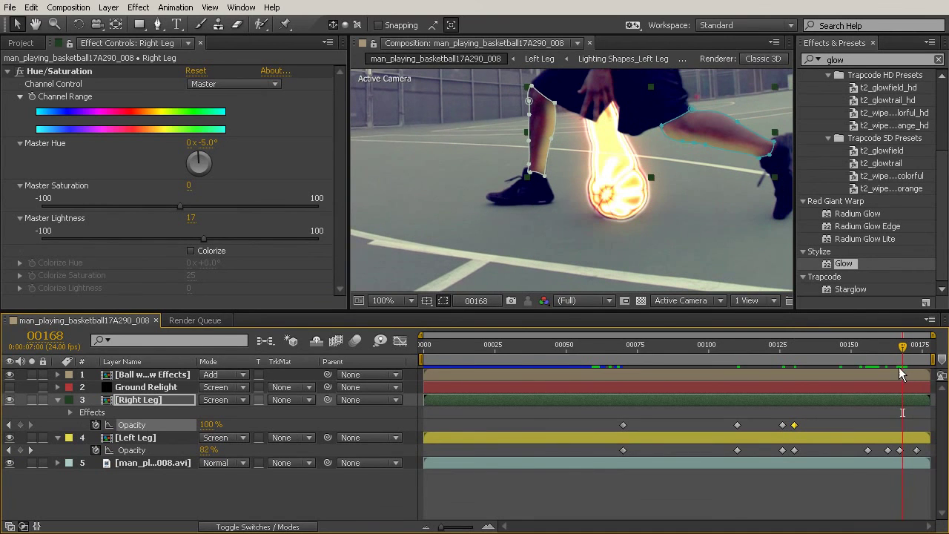
click(20, 424)
Keyframe the Right Leg layer's opacity at 50% on frame 177
drag(913, 352, 928, 346)
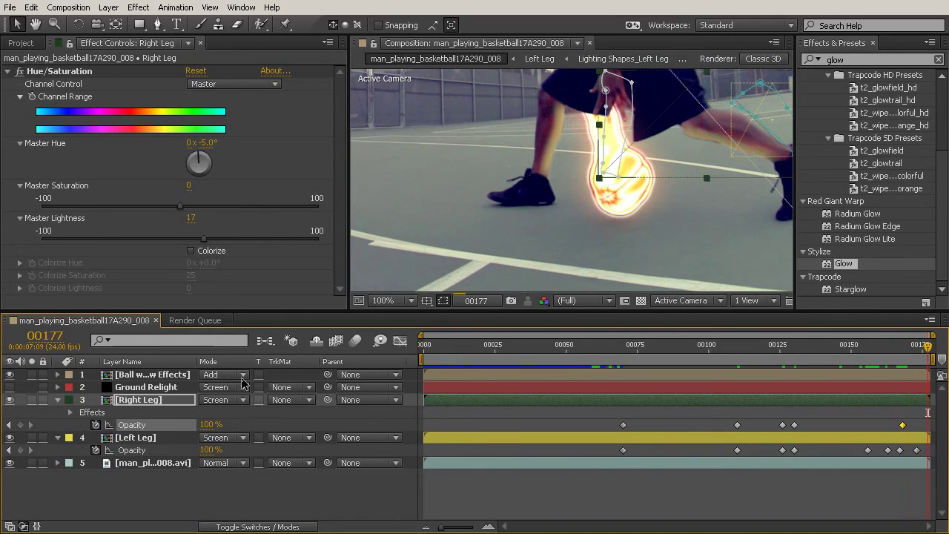
click(211, 424)
text(50)
click(252, 482)
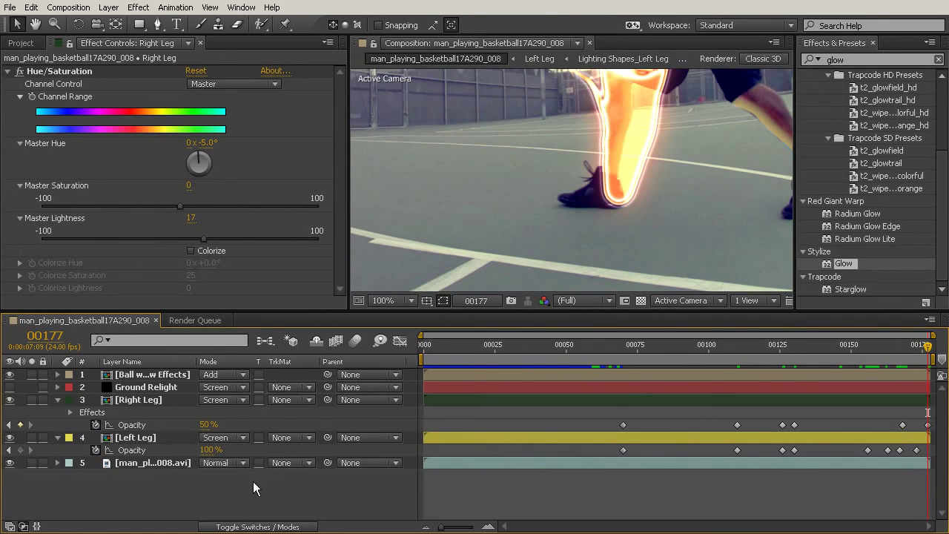
Step frame by frame from frame 170 to 175 to check how the light on both legs changes
click(903, 347)
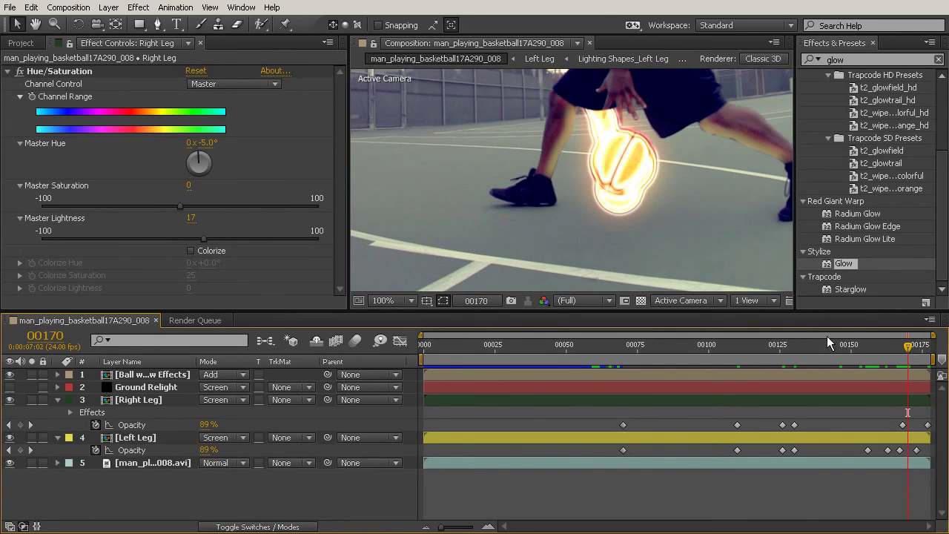
key(Page_Down)
key(Page_Down)
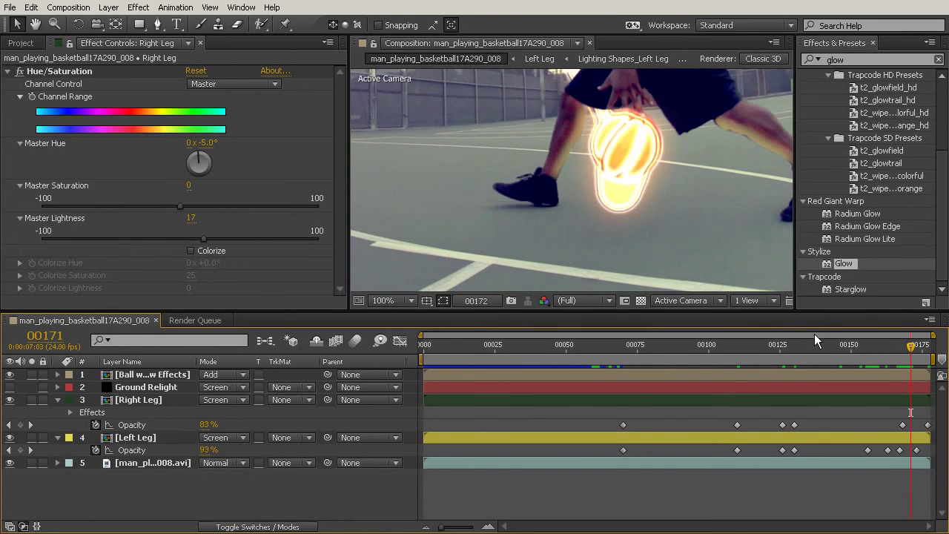
key(Page_Down)
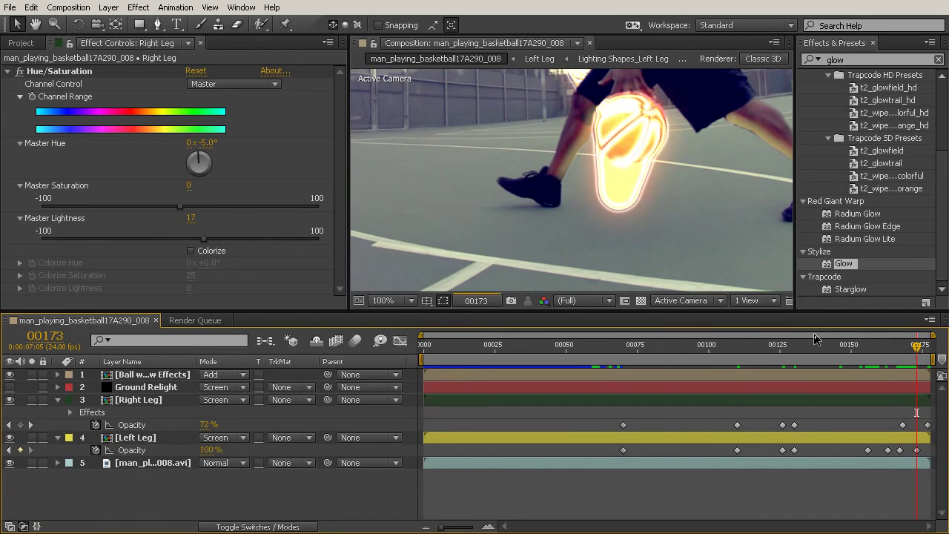
key(Page_Down)
key(Page_Down)
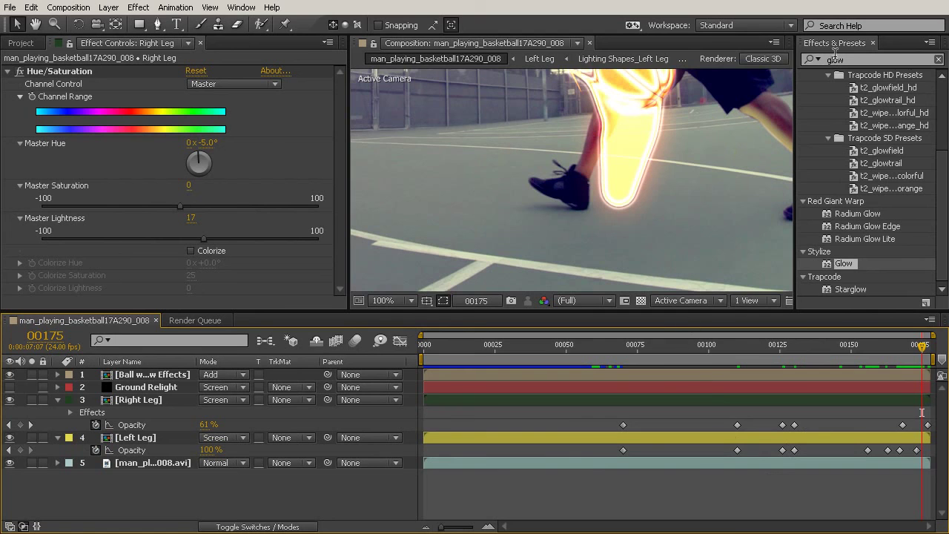
Close the Effects & Presets panel, enlarge the composition viewer and show the whole frame at 50%
click(873, 42)
drag(687, 312, 678, 383)
scroll(658, 235, down, 2)
drag(627, 181, 698, 254)
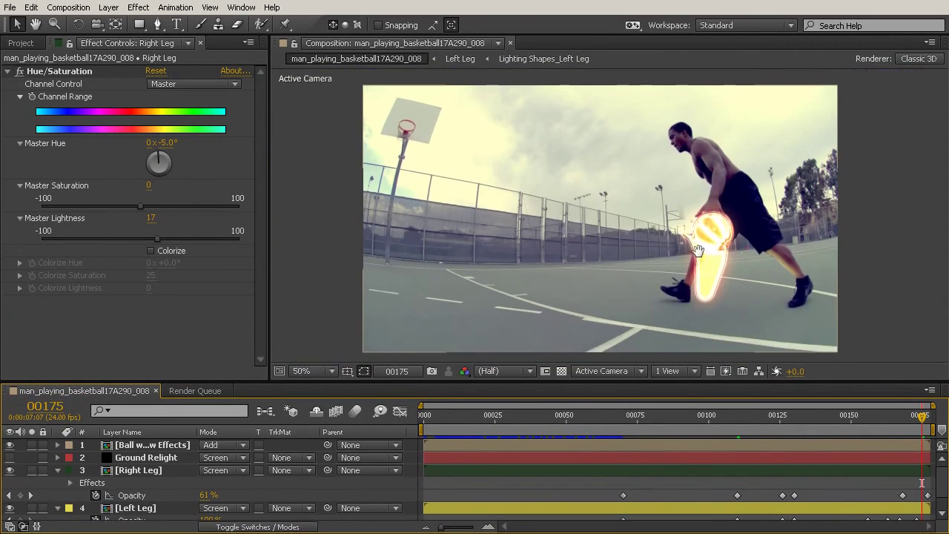
Preview the whole clip and inspect the leg lighting from frame 130 to frame 177
key(space)
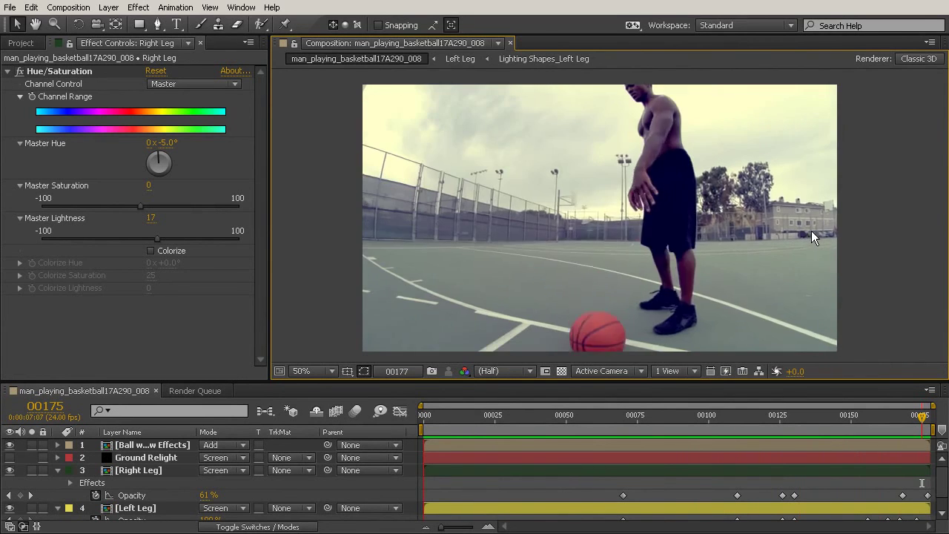
key(space)
drag(551, 417, 794, 479)
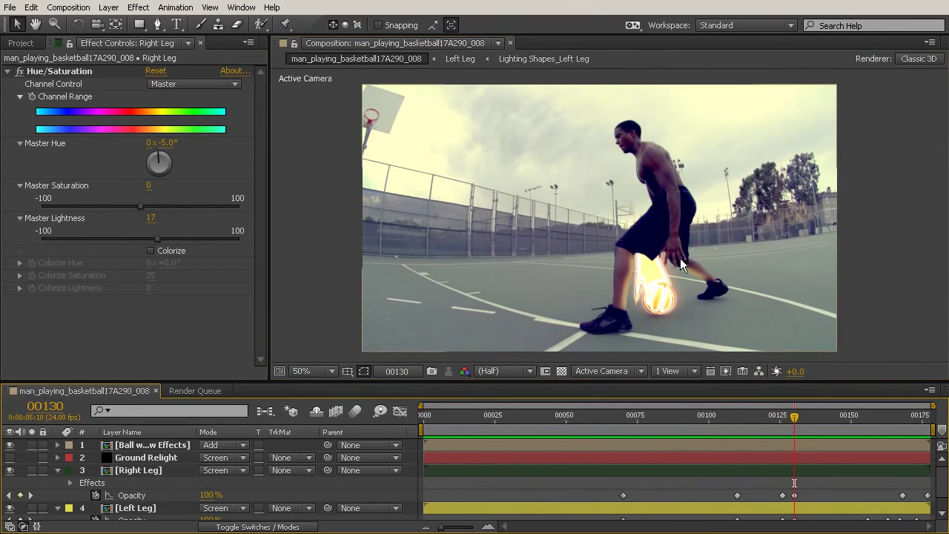
drag(797, 416, 939, 422)
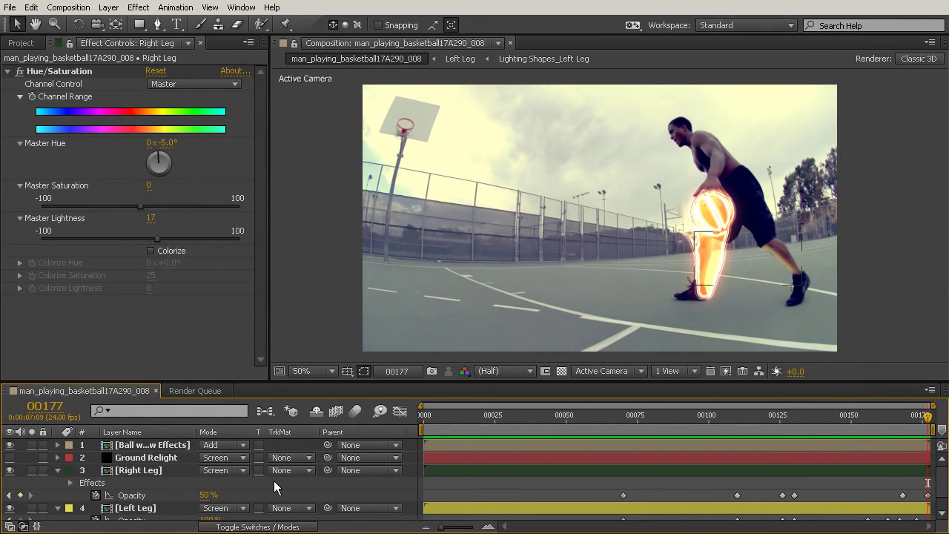
Make the Ground Relight layer visible and preview the clip with it from the start
click(8, 458)
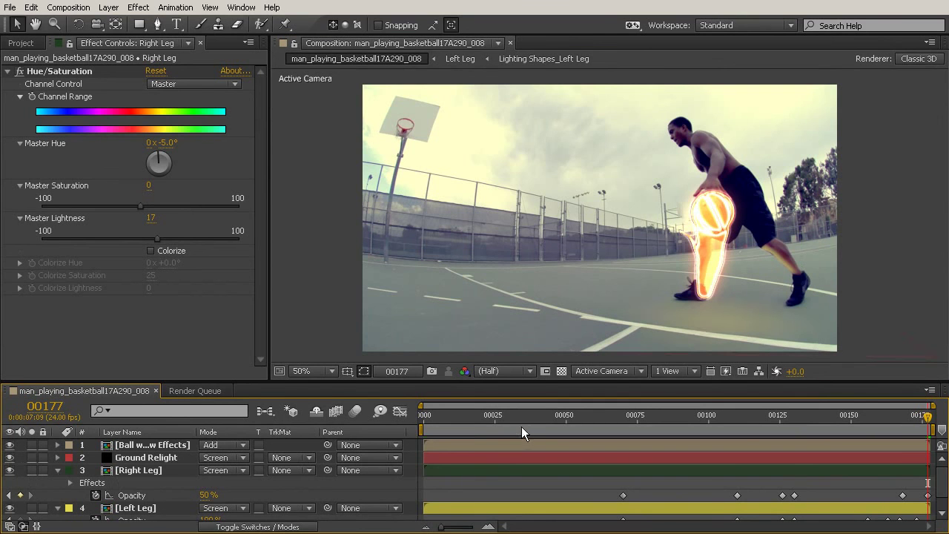
key(KP_0)
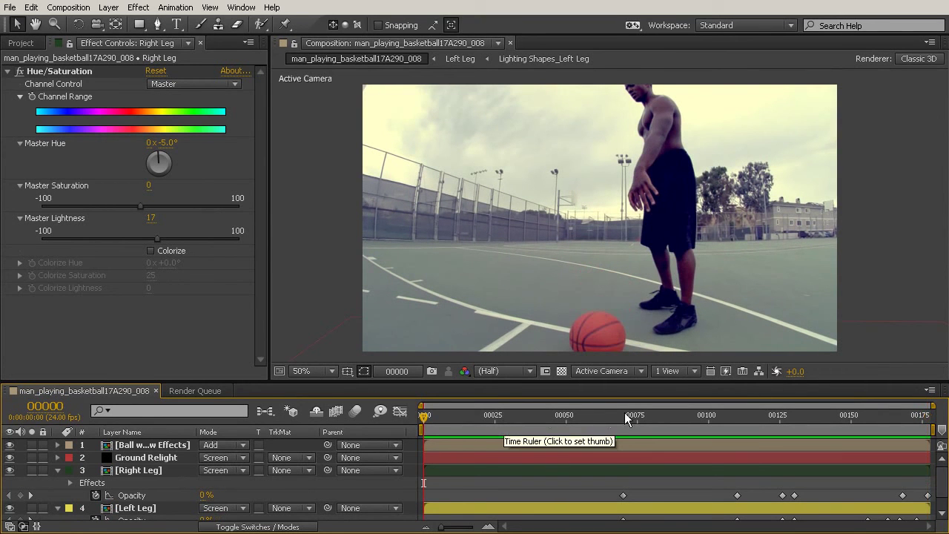
key(space)
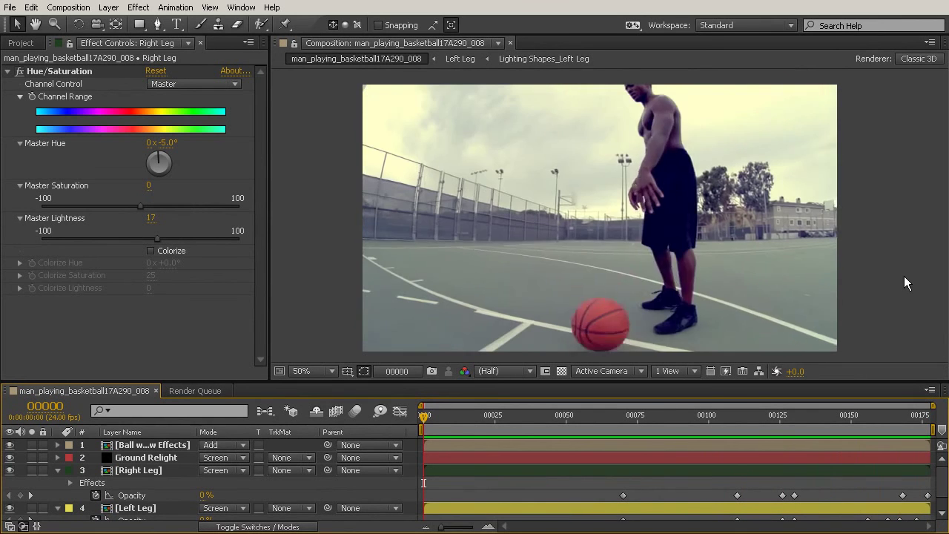
Go to frame 111 and collapse the Ground Relight layer's Gradient Ramp, Camera Lens Blur and Exposure effects
drag(490, 416, 741, 432)
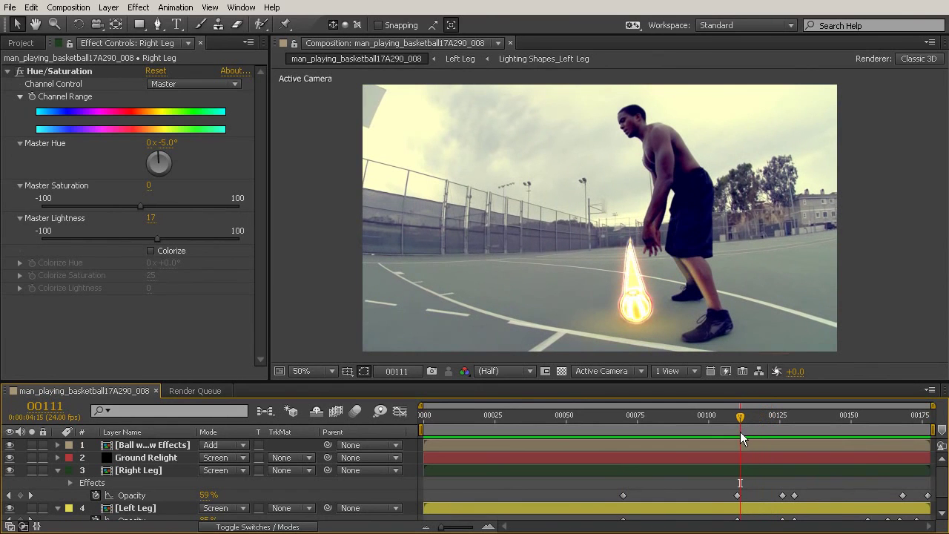
click(138, 458)
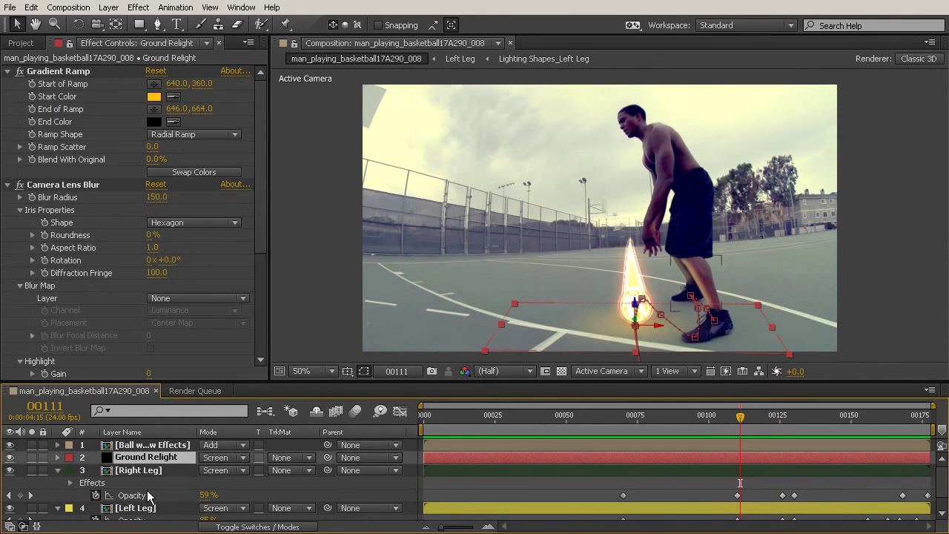
click(7, 71)
click(8, 84)
click(8, 97)
Reopen Effects & Presets, search for "hue" and apply Hue/Saturation to the Ground Relight layer
click(241, 8)
click(136, 126)
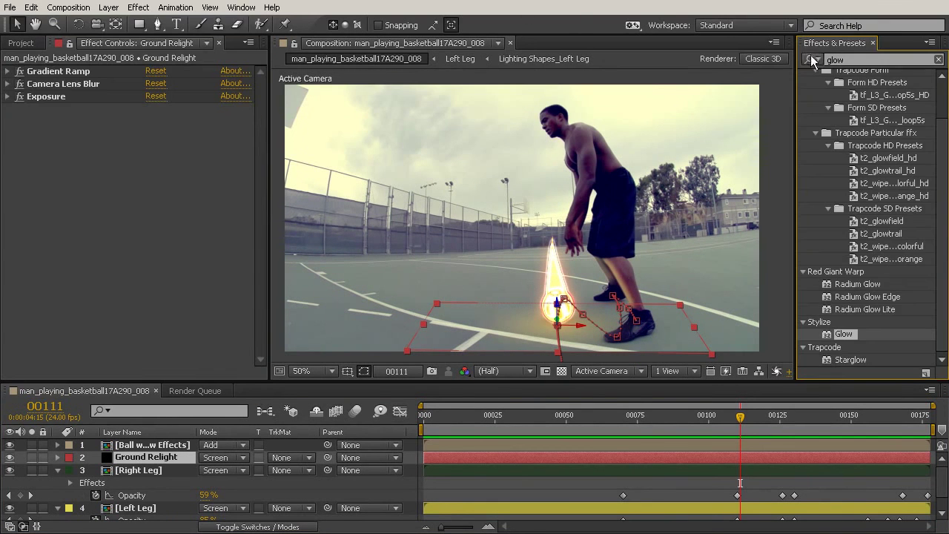
text(hue)
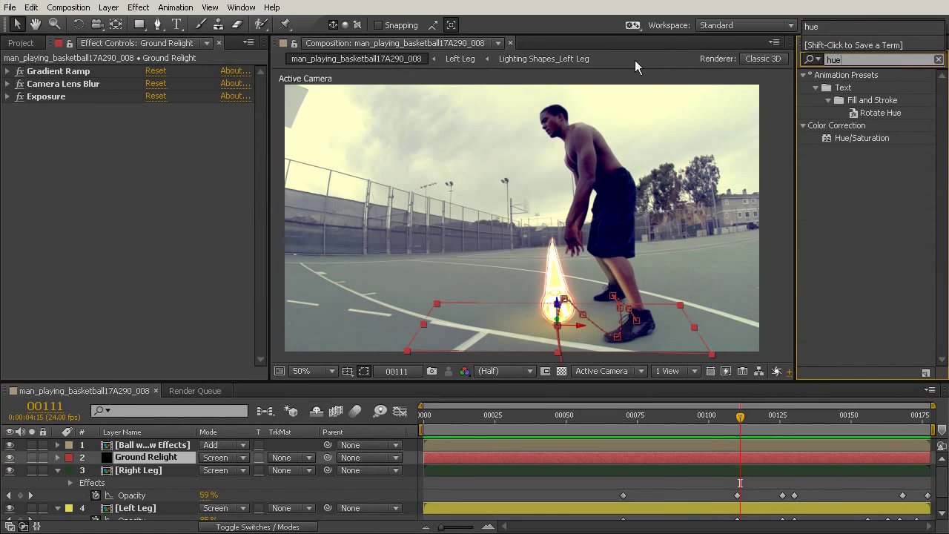
drag(878, 136, 174, 460)
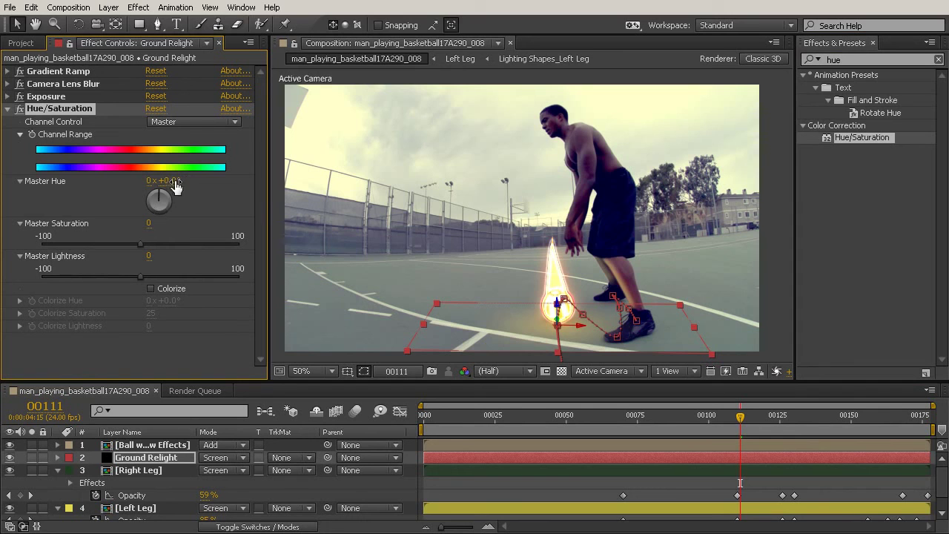
Set the Ground Relight layer's Master Hue to -8° and Master Lightness to 0 in Hue/Saturation
drag(175, 181, 170, 180)
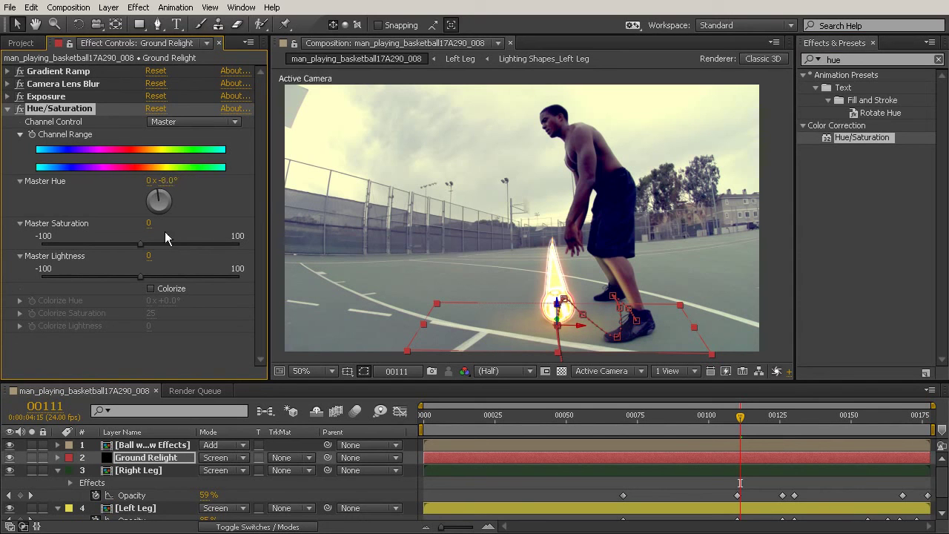
mouse_move(143, 275)
mouse_down()
mouse_move(244, 274)
mouse_move(187, 266)
mouse_move(148, 273)
mouse_up()
click(153, 256)
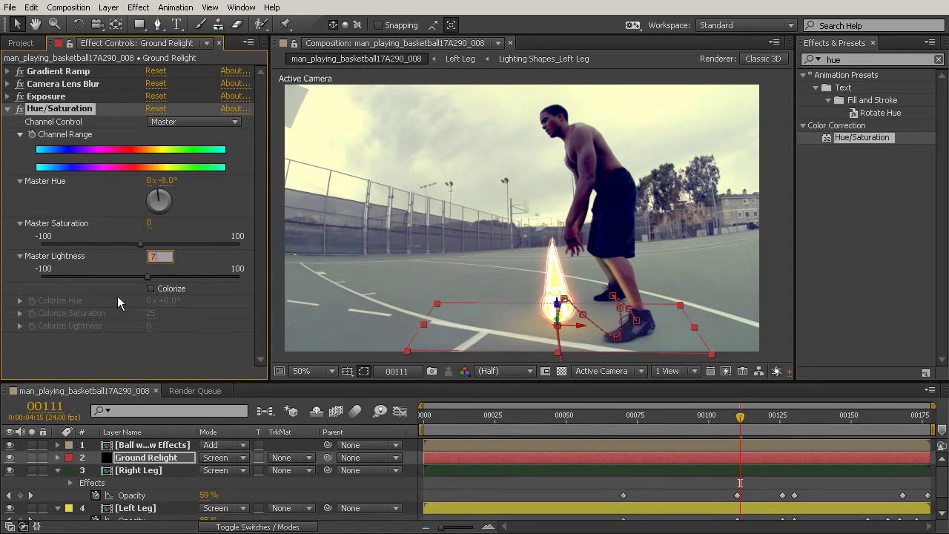
click(136, 348)
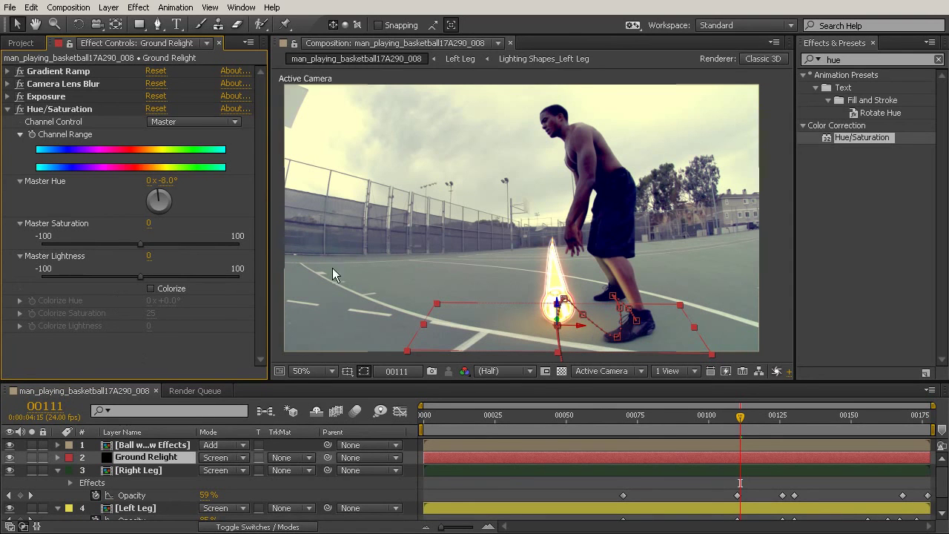
Expand the Gradient Ramp effect and change its Start Color to a paler, less saturated yellow
click(52, 71)
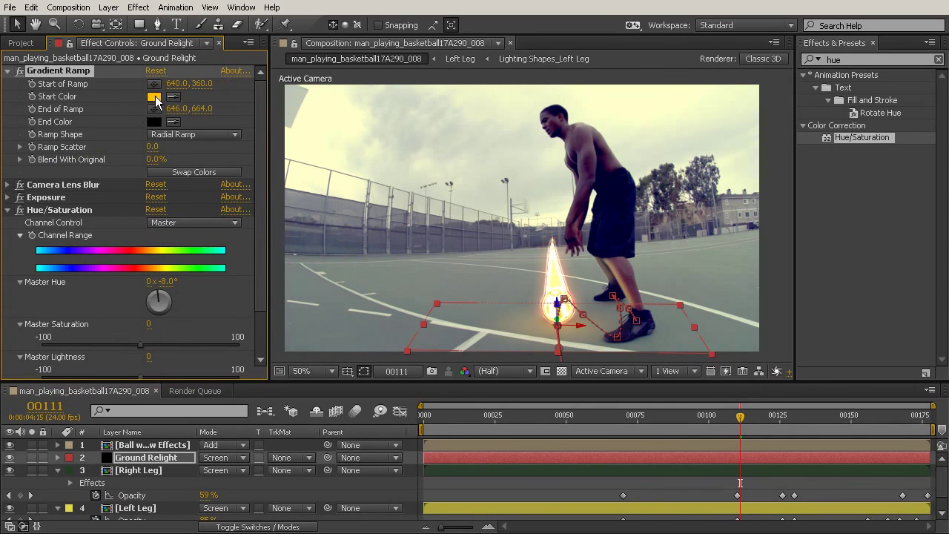
click(154, 97)
drag(392, 127, 356, 117)
click(574, 129)
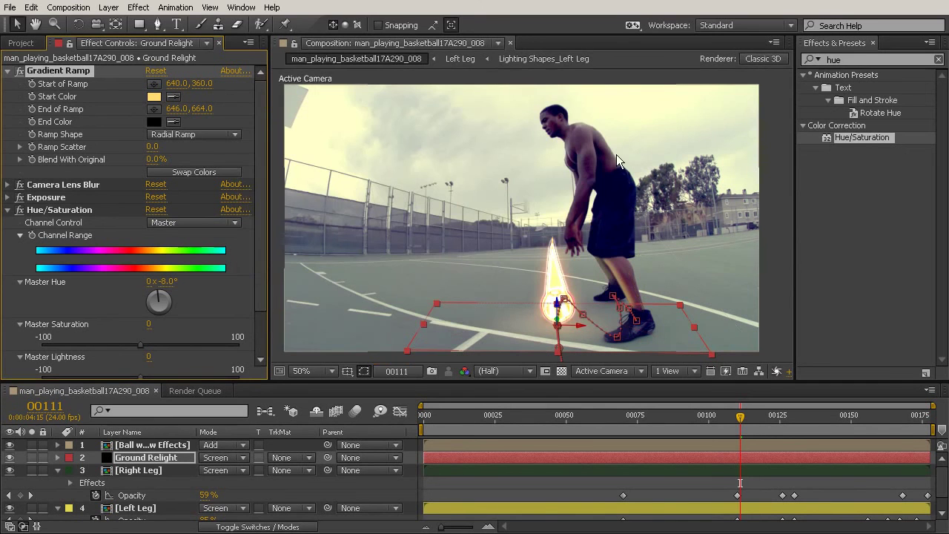
Check the ground light at frames 127 and 150, and set the Gradient Ramp's Start Color to FFCE37
click(786, 415)
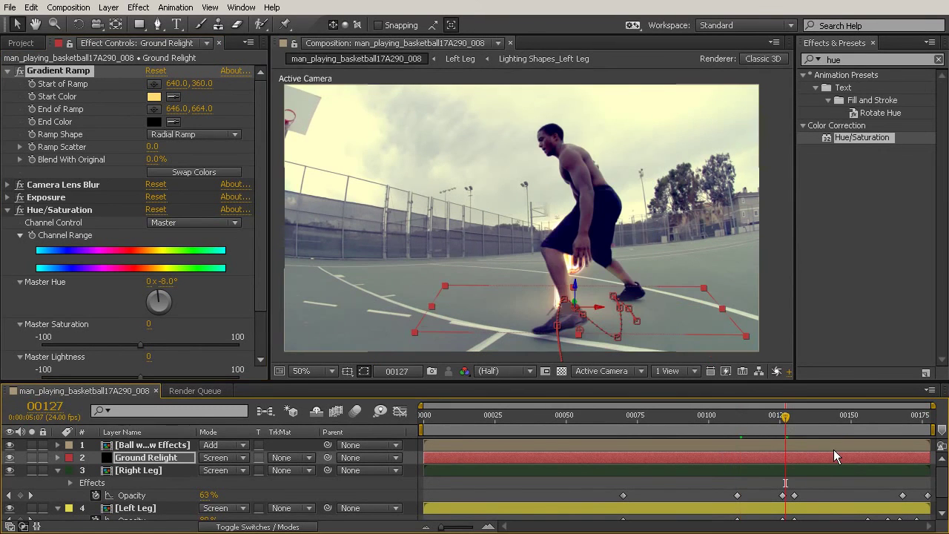
click(850, 415)
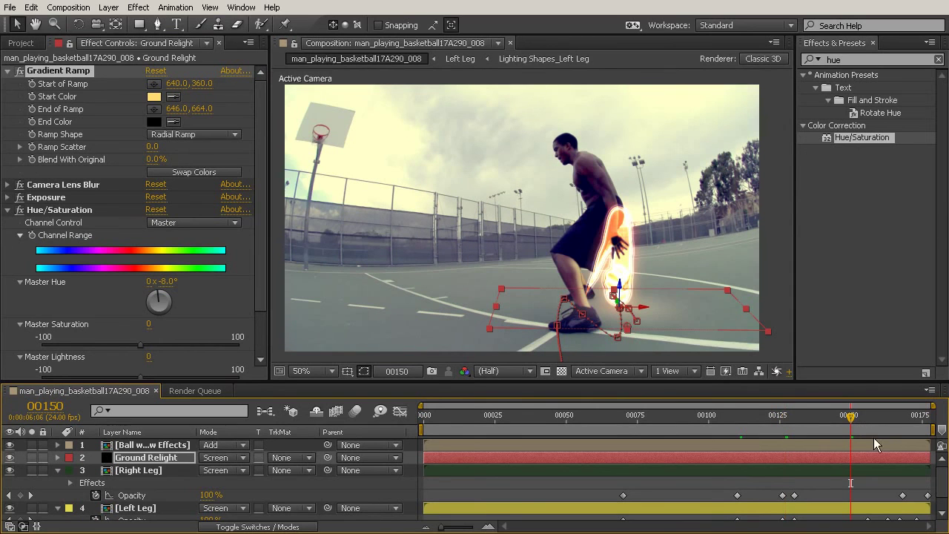
click(154, 97)
click(397, 125)
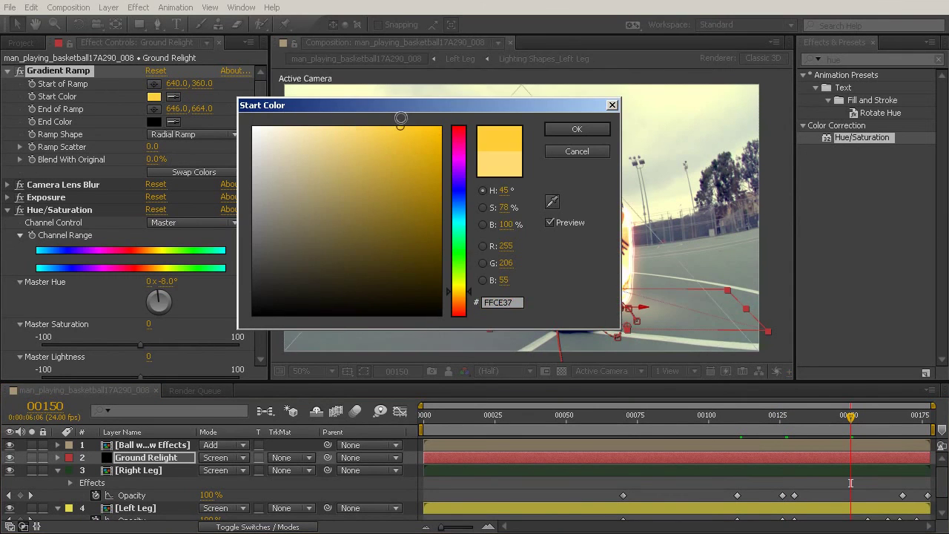
click(593, 129)
Check the ground light near the clip's end and at frame 111 with the Ground Relight layer deselected
click(891, 412)
click(932, 418)
click(740, 415)
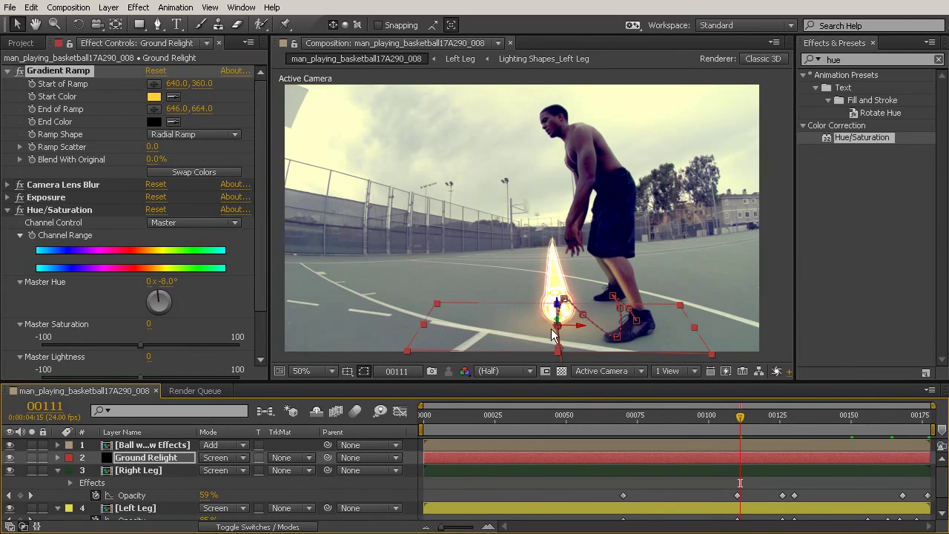
click(784, 291)
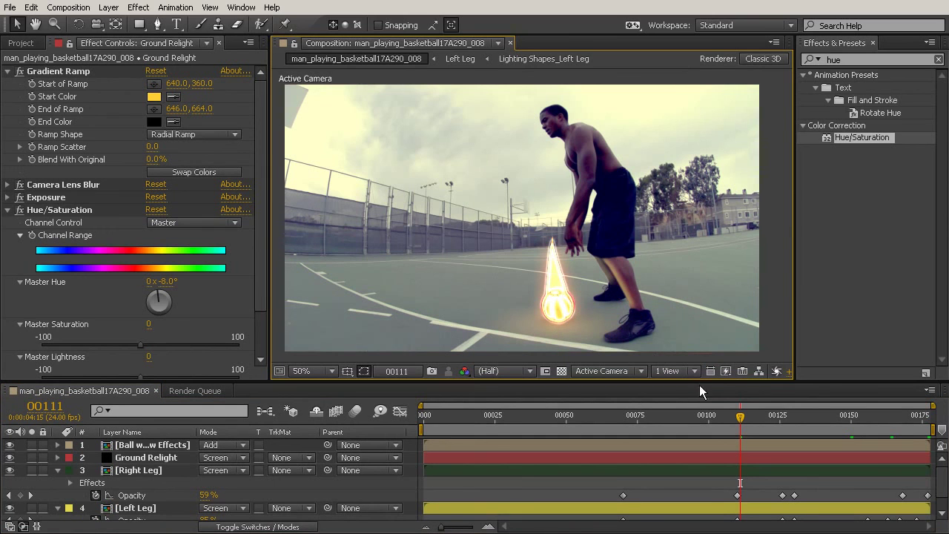
drag(700, 277, 713, 279)
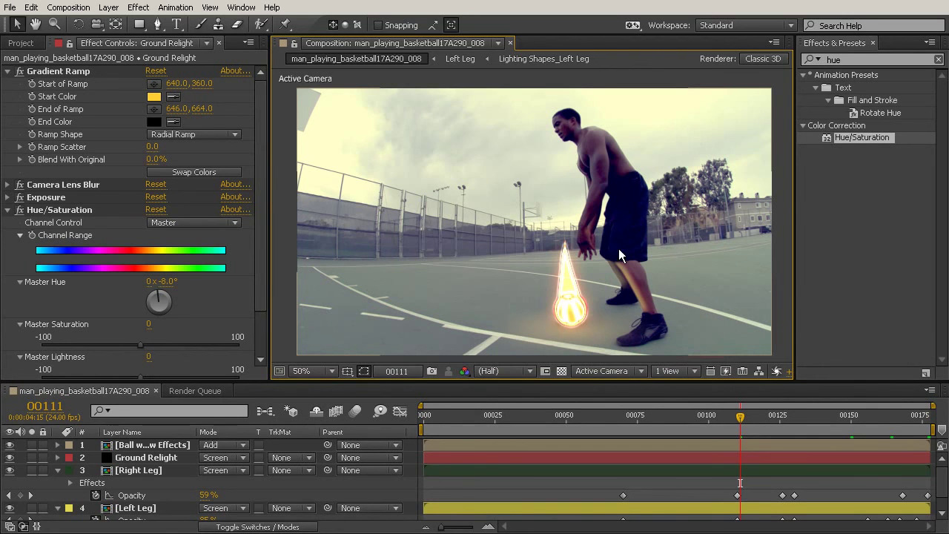
Collapse the Right Leg and Left Leg layers and go to frame 147 to inspect the composite
click(40, 471)
click(58, 470)
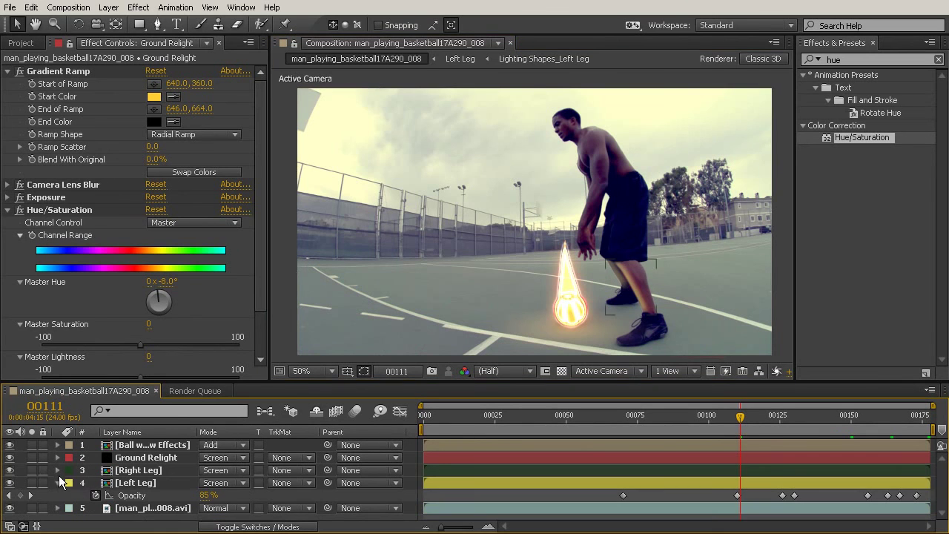
click(57, 482)
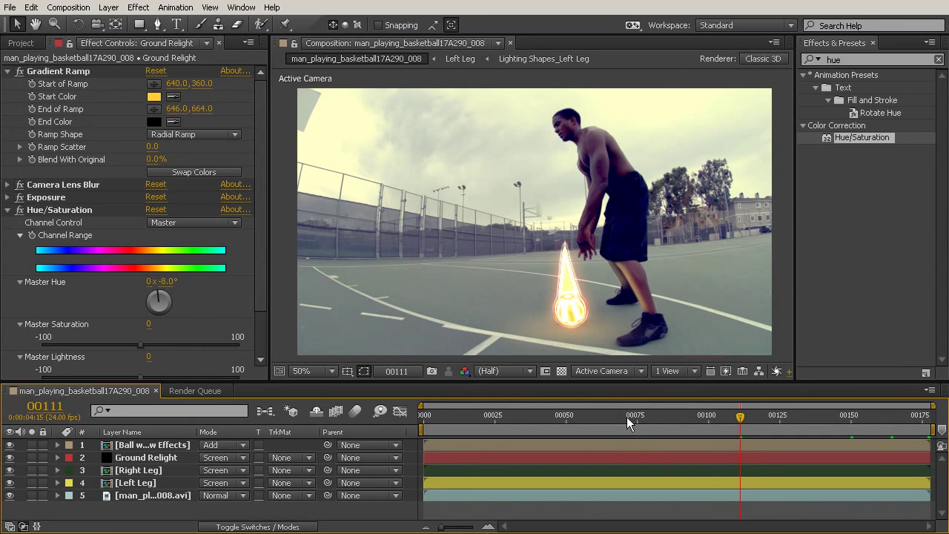
drag(775, 412, 843, 417)
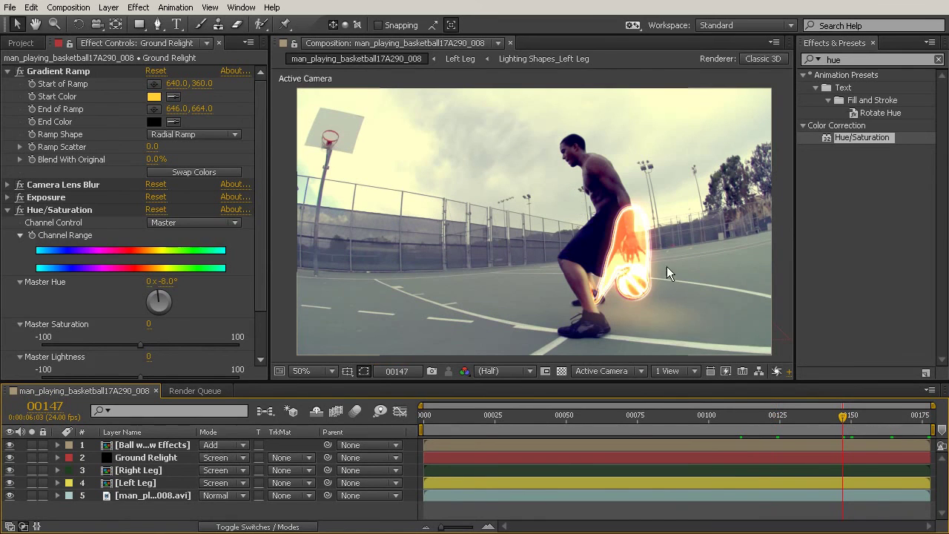